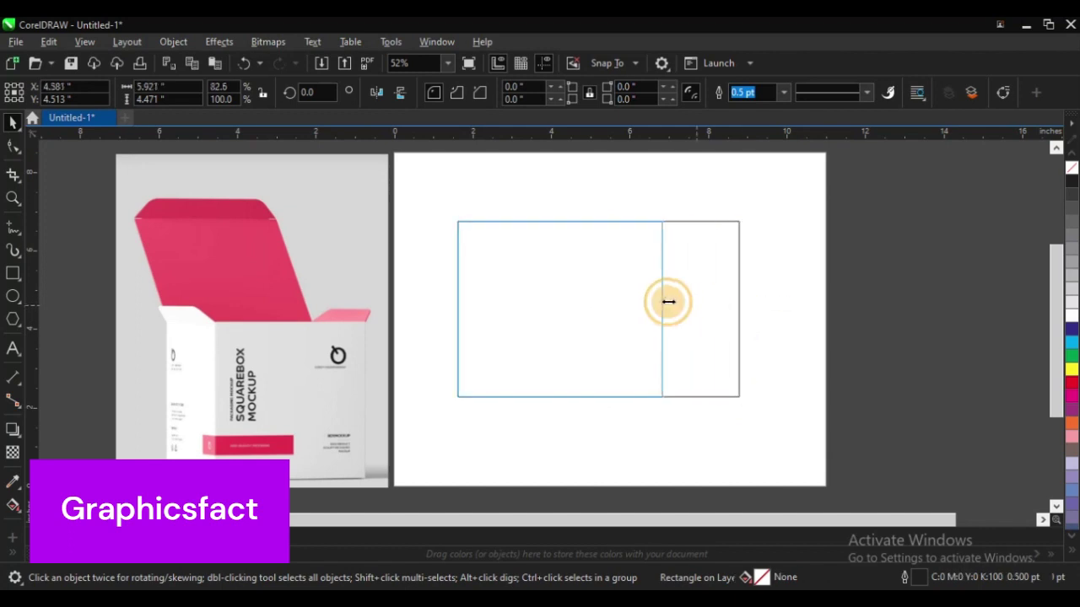
- Resize the rectangle to 4 by 4 inches and center it on the page
left_click(179, 88)
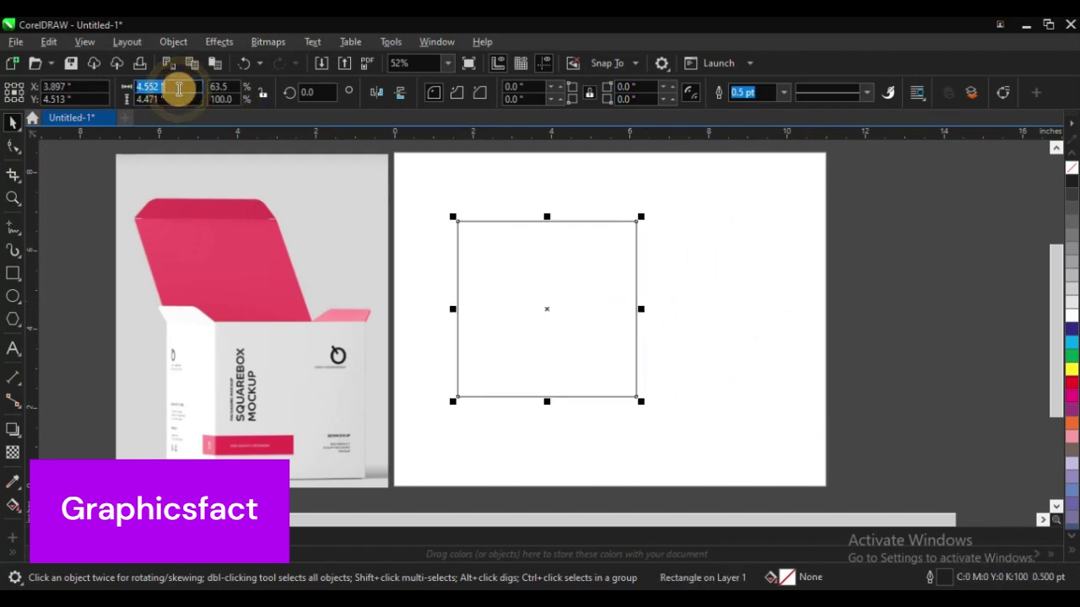
type("4")
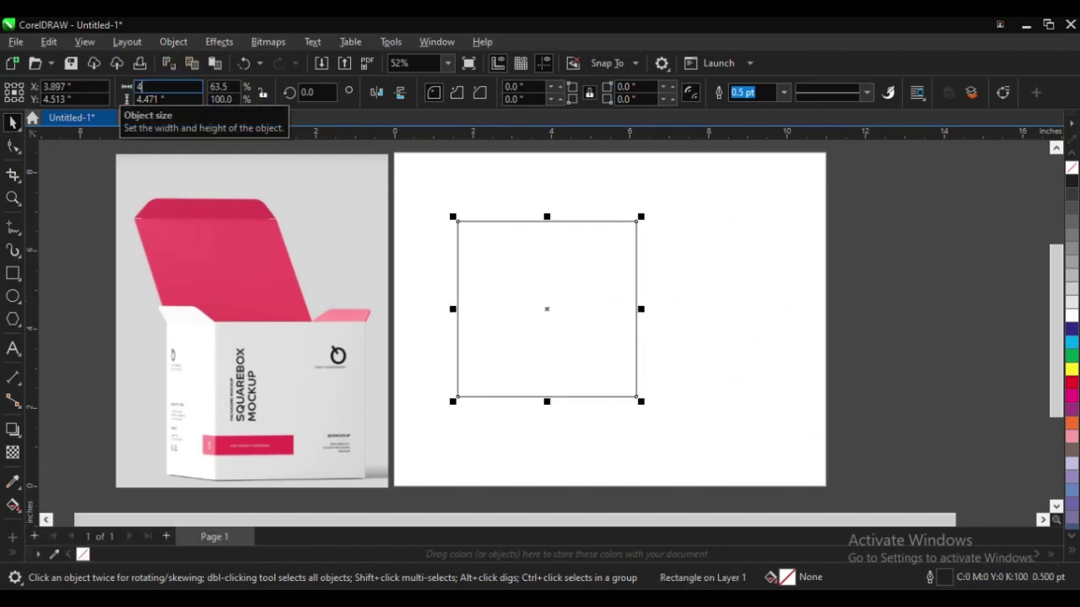
type("4")
key("Return")
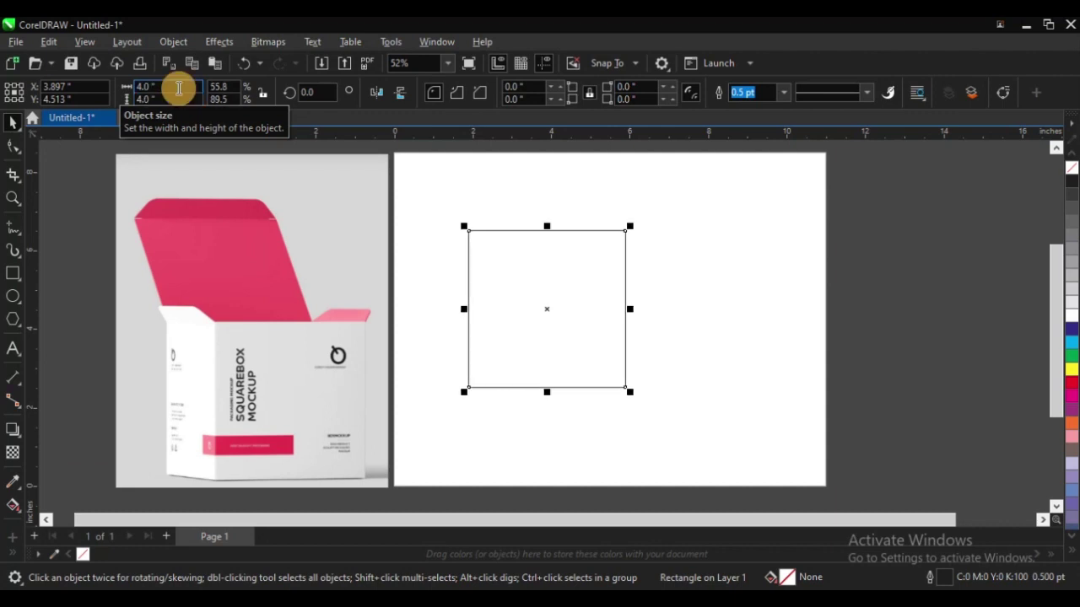
key("p")
left_click(775, 259)
left_click(486, 295)
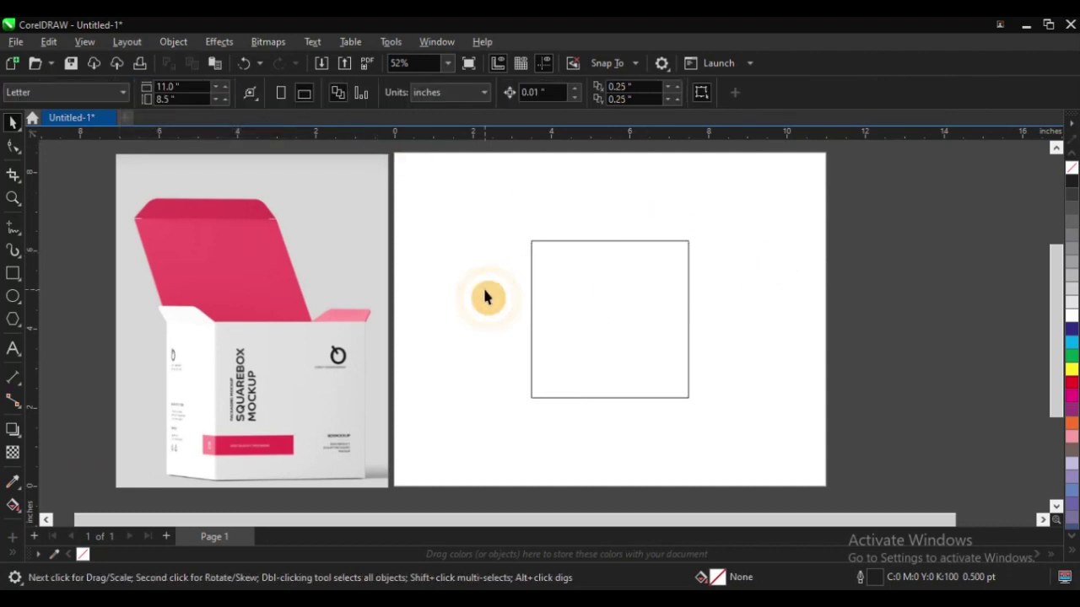
- Move the square slightly left and down from the page center
key("F3")
key("F2")
left_click_drag(291, 199, 755, 446)
left_click_drag(596, 318, 570, 331)
key("F2")
left_click_drag(282, 230, 752, 425)
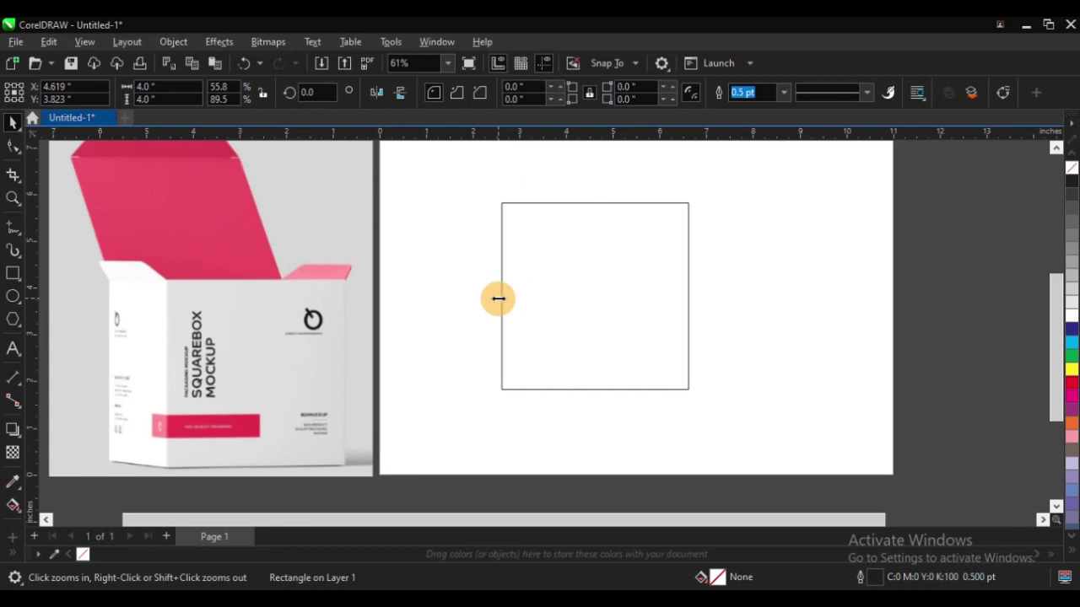
- Move the box reference image farther left, away from the page
left_click_drag(498, 298, 797, 285)
key("ctrl+z")
scroll(470, 294, "down", 2)
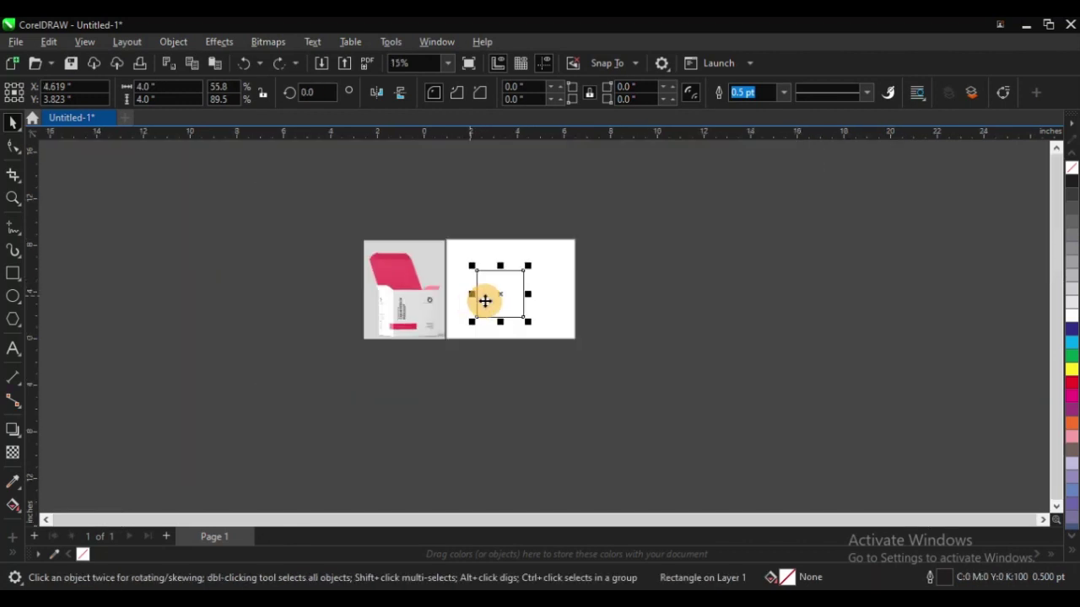
left_click_drag(436, 291, 312, 291)
key("F2")
left_click_drag(231, 228, 672, 375)
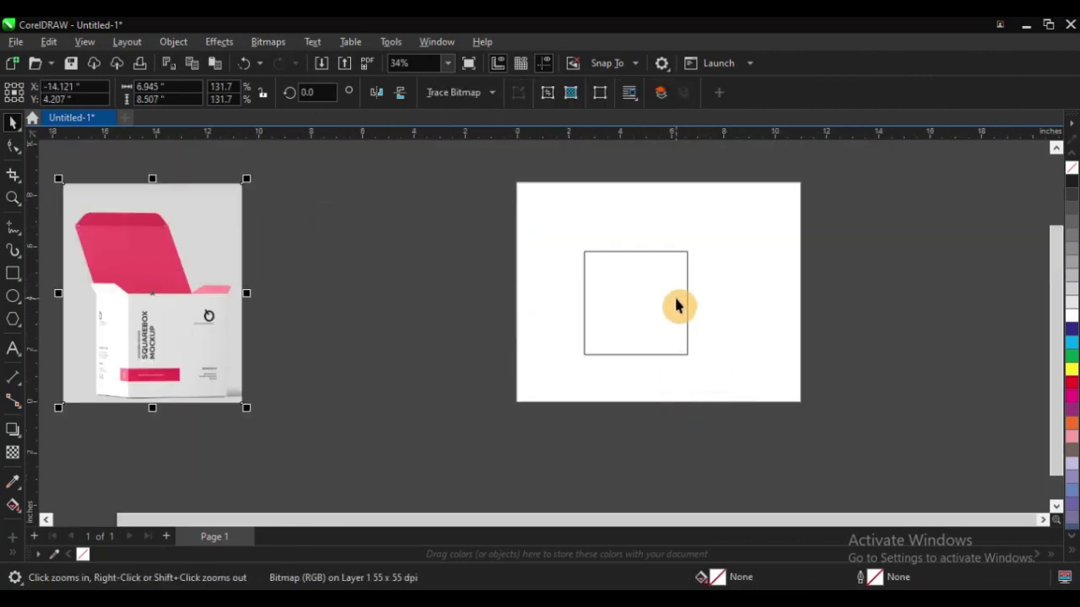
- Create three mirrored copies of the square to its right, forming a row of four adjoining panels
left_click(679, 307)
left_click_drag(580, 305, 740, 298)
key("ctrl+r")
key("ctrl+r")
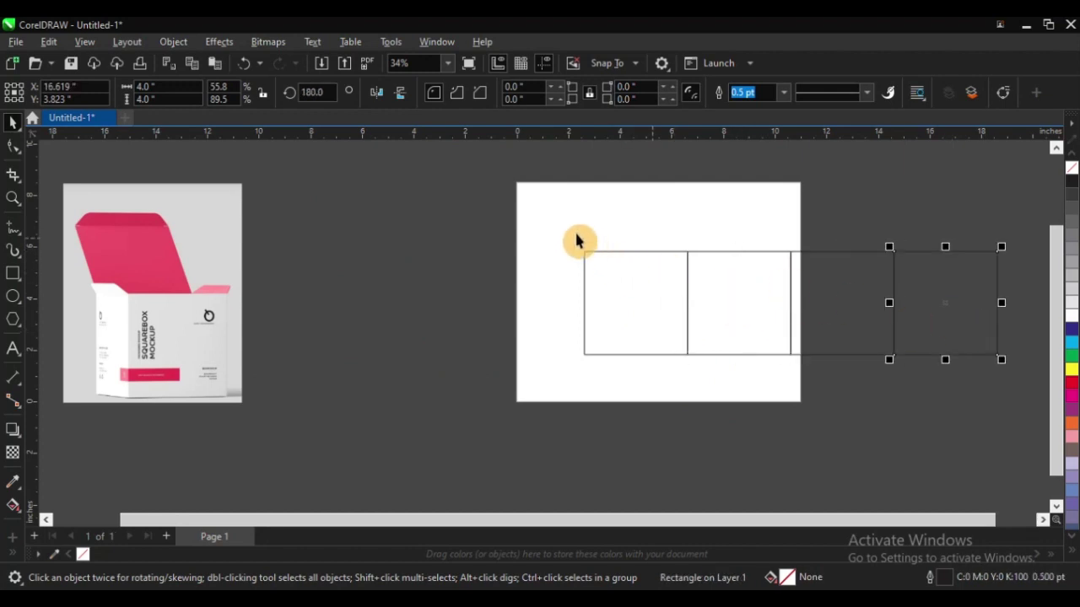
left_click(576, 241)
left_click_drag(526, 229, 1029, 436)
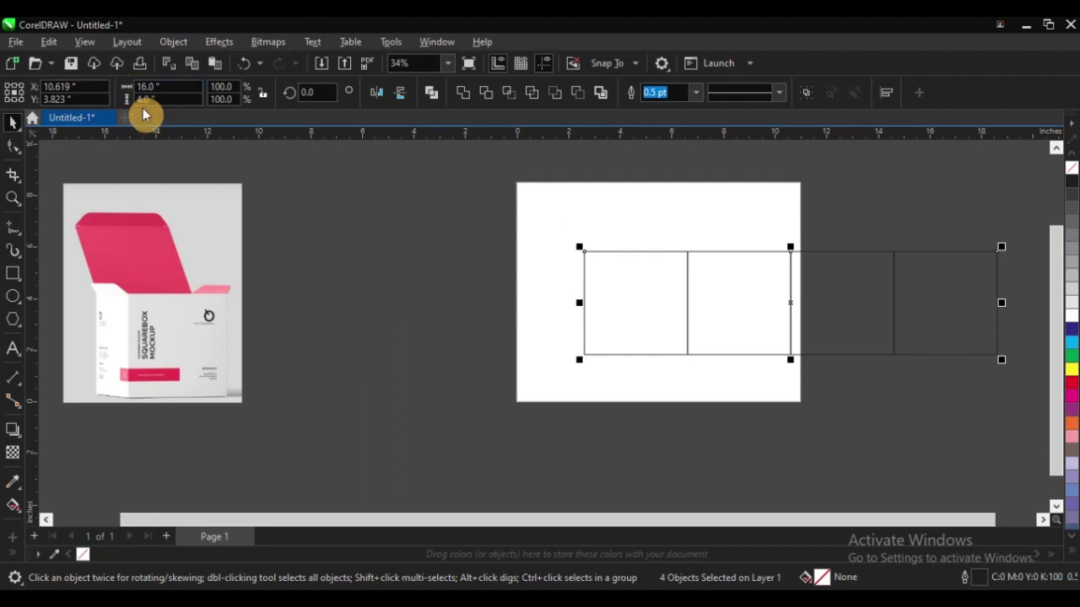
left_click(409, 244)
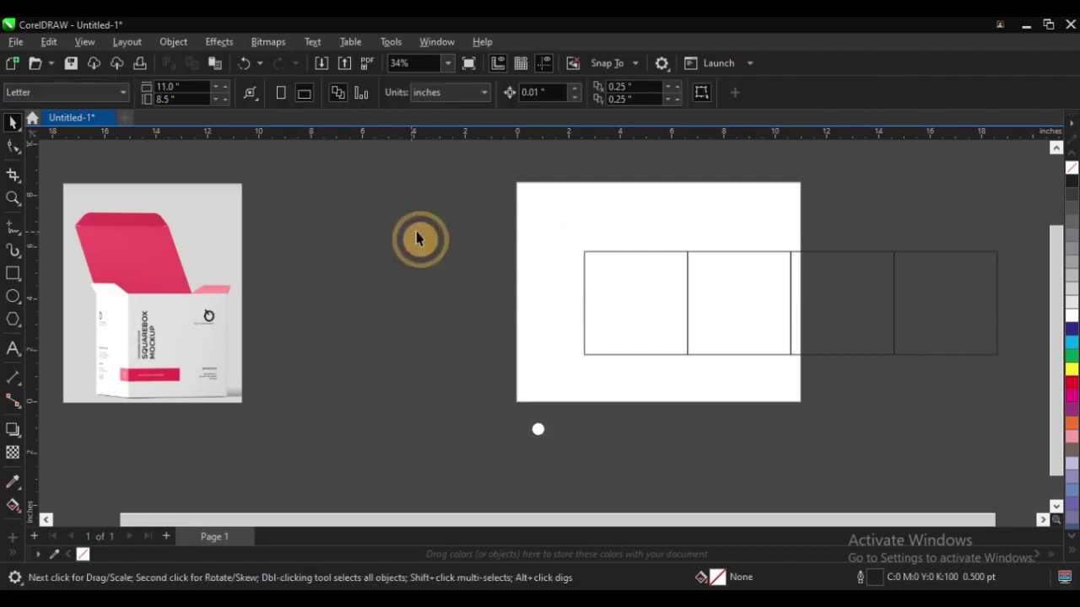
- Set the page size to 17 by 13 inches
left_click(186, 88)
type("17")
key("Tab")
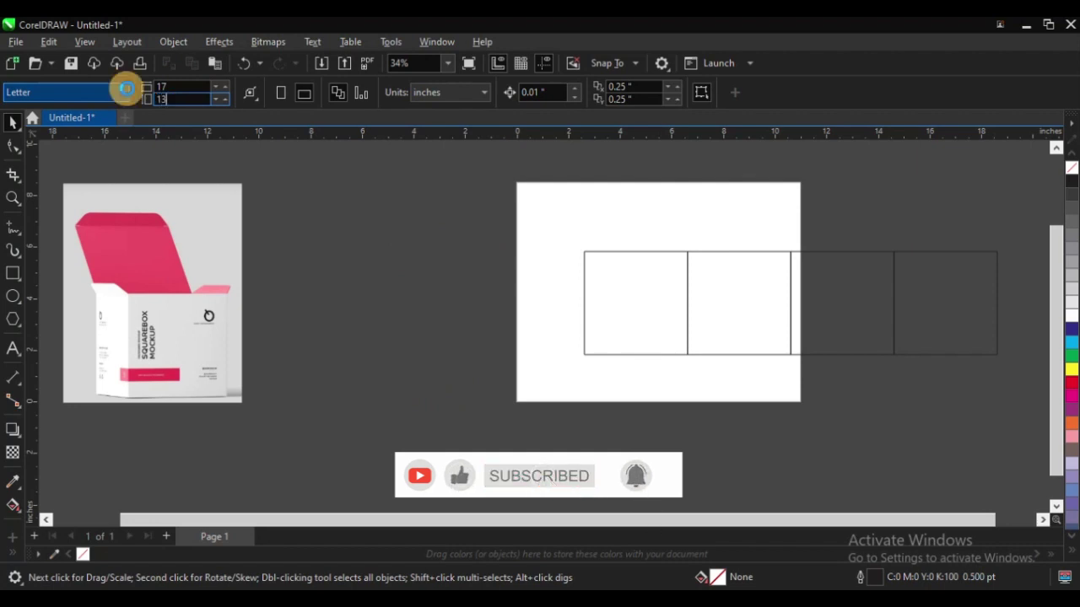
key("Return")
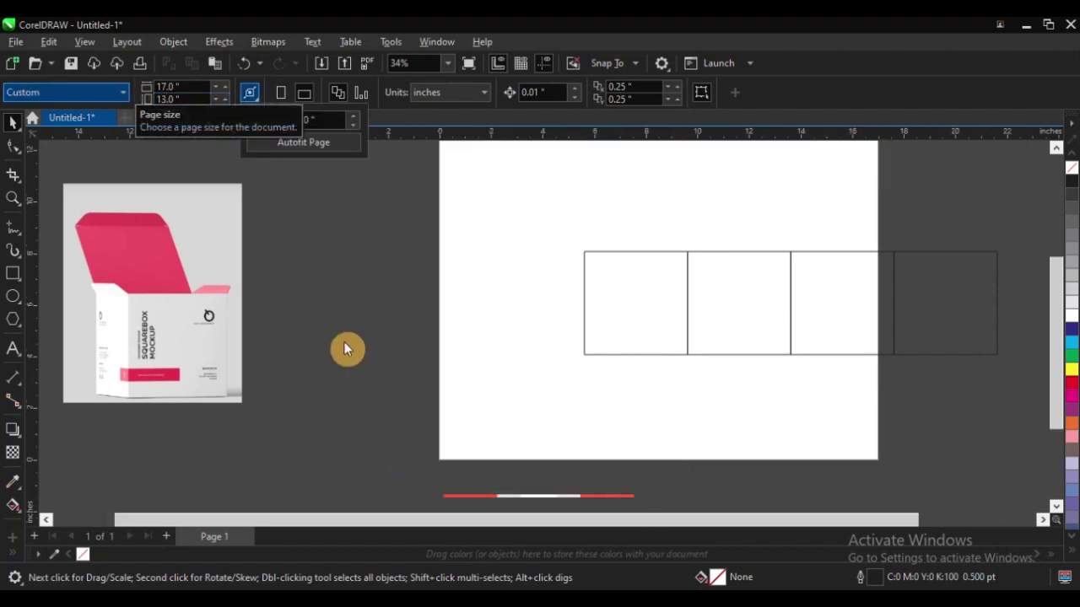
left_click(362, 296)
scroll(363, 295, "down", 2)
key("F2")
left_click_drag(278, 201, 598, 400)
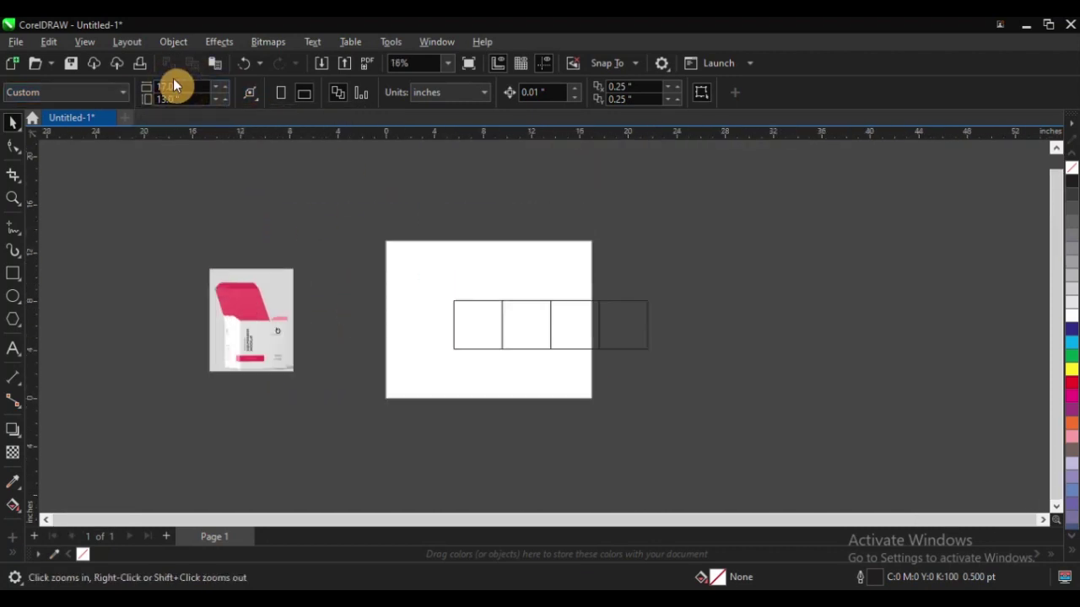
- Widen the page to 19 inches
double_click(181, 84)
type("19")
key("Return")
- Move the row of four panels left so it sits fully inside the page near its middle
left_click_drag(385, 249, 699, 397)
left_click_drag(628, 330, 566, 320)
key("z")
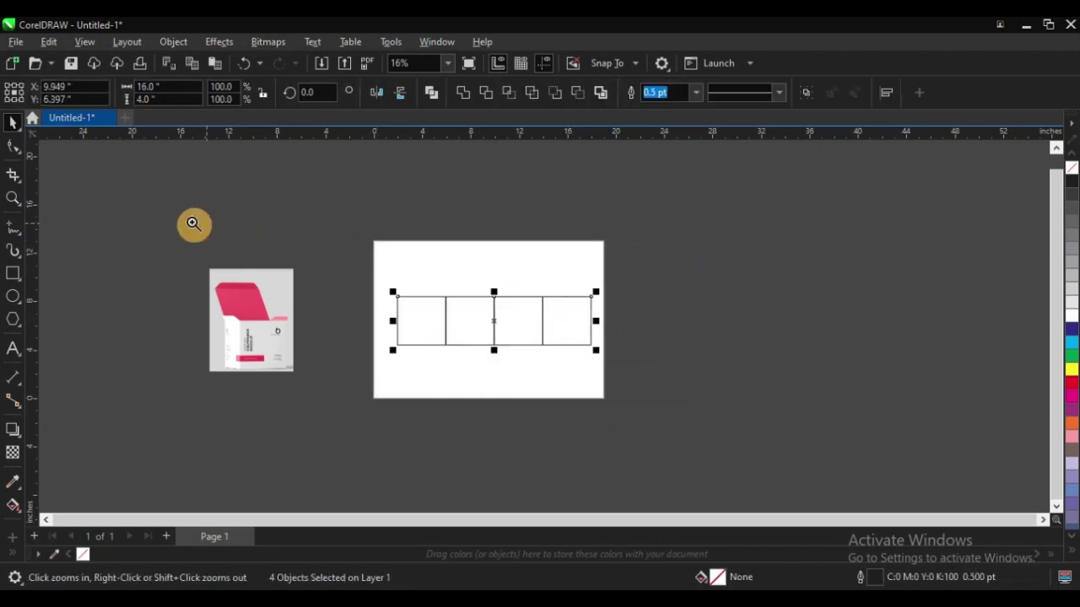
left_click_drag(187, 222, 678, 411)
left_click(441, 211)
- Move the box reference image back beside the page's left edge
key("F2")
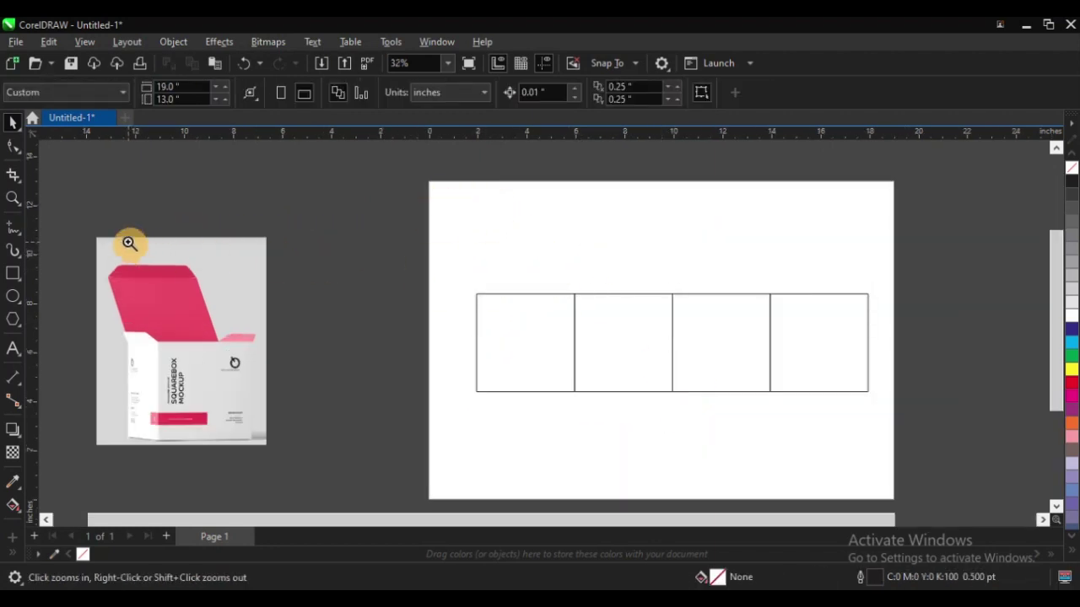
left_click_drag(117, 225, 891, 509)
left_click_drag(205, 309, 428, 247)
key("z")
left_click_drag(258, 212, 771, 458)
left_click(713, 281)
scroll(305, 277, "down", 2)
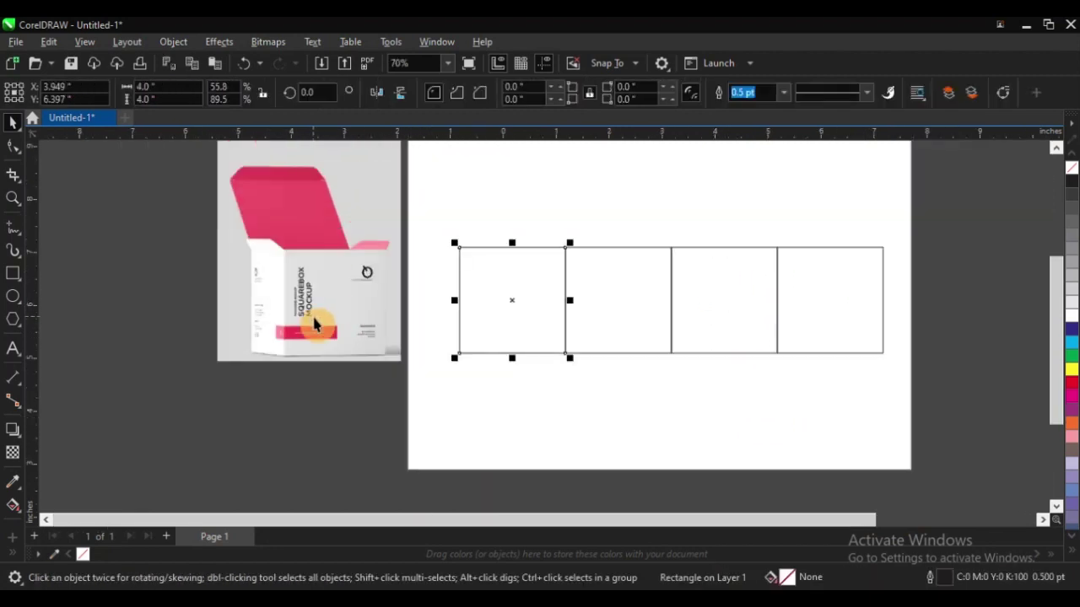
- Make a narrow mirrored copy of the first panel on its left side and set its width to 0.5 inch
key("z")
left_click_drag(246, 229, 732, 413)
left_click(458, 238)
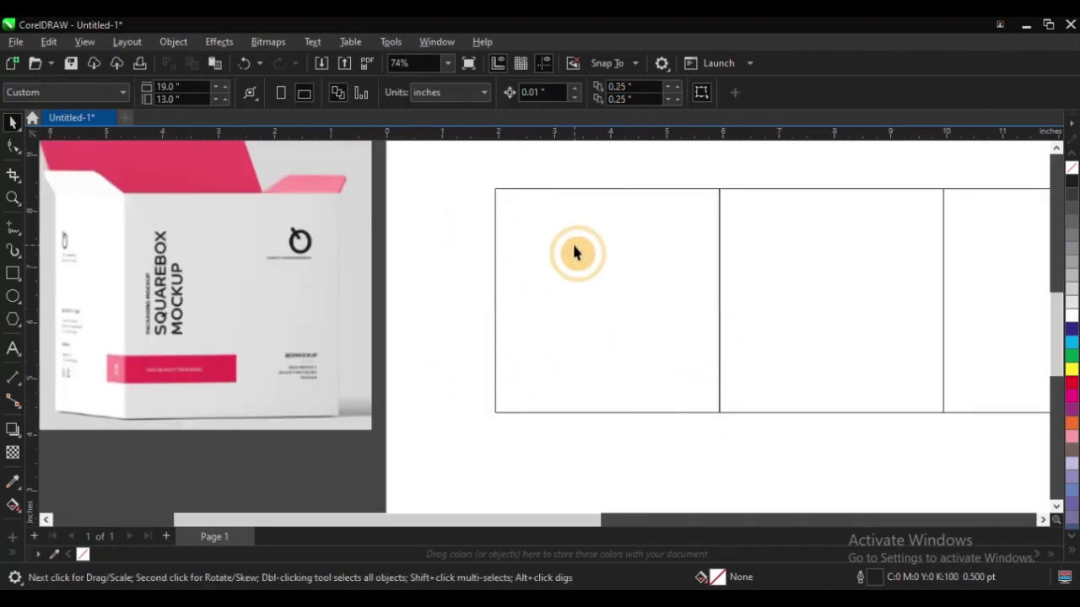
left_click(575, 252)
left_click_drag(723, 301, 470, 295)
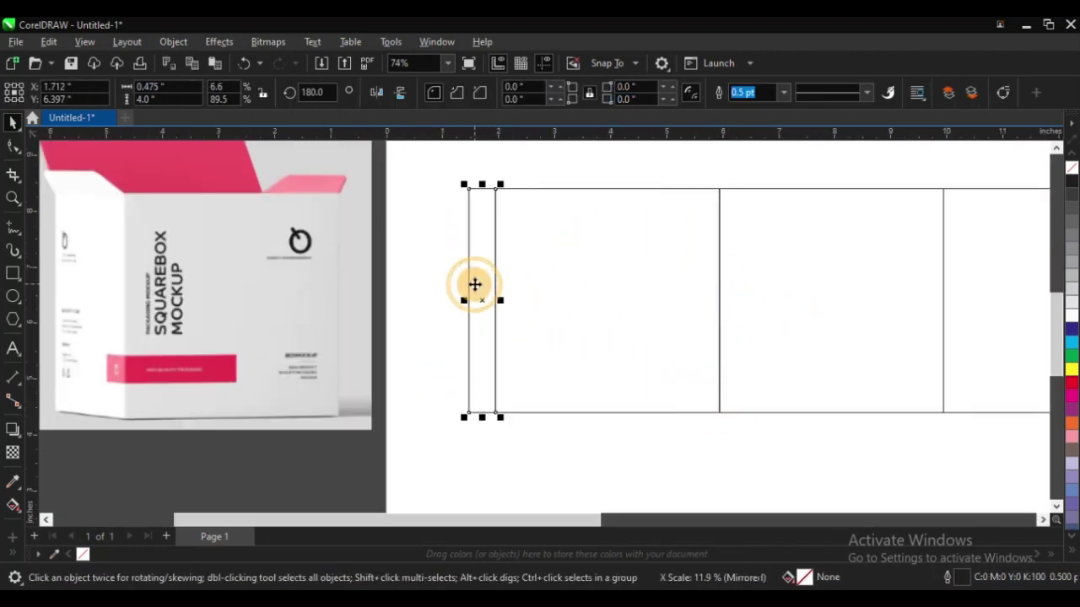
double_click(181, 87)
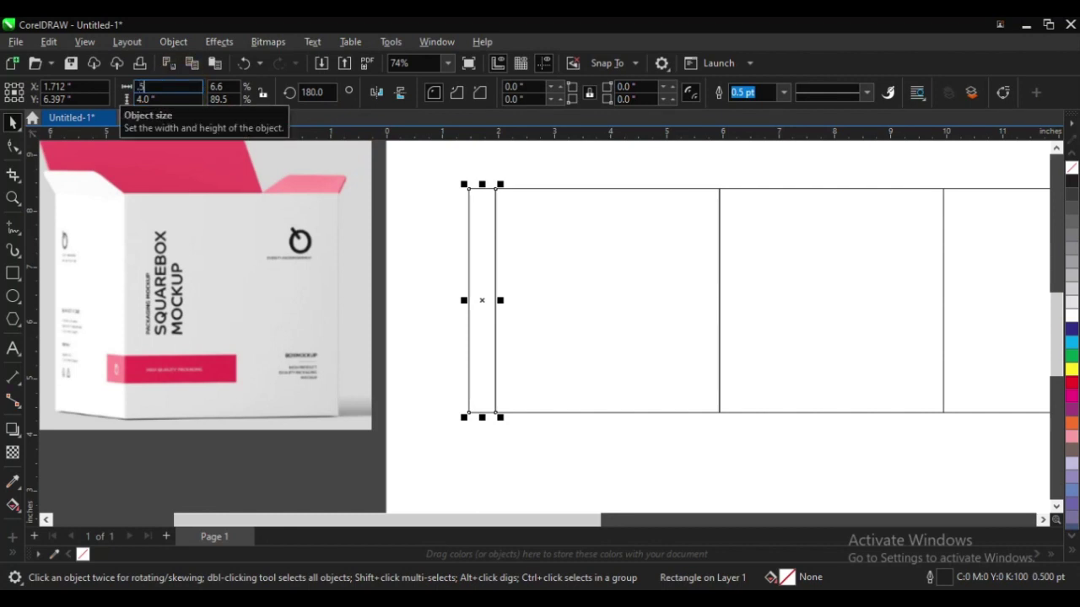
- Align the narrow strip to the first panel's left edge and flip it outward as the glue flap
left_click(606, 245, "shift")
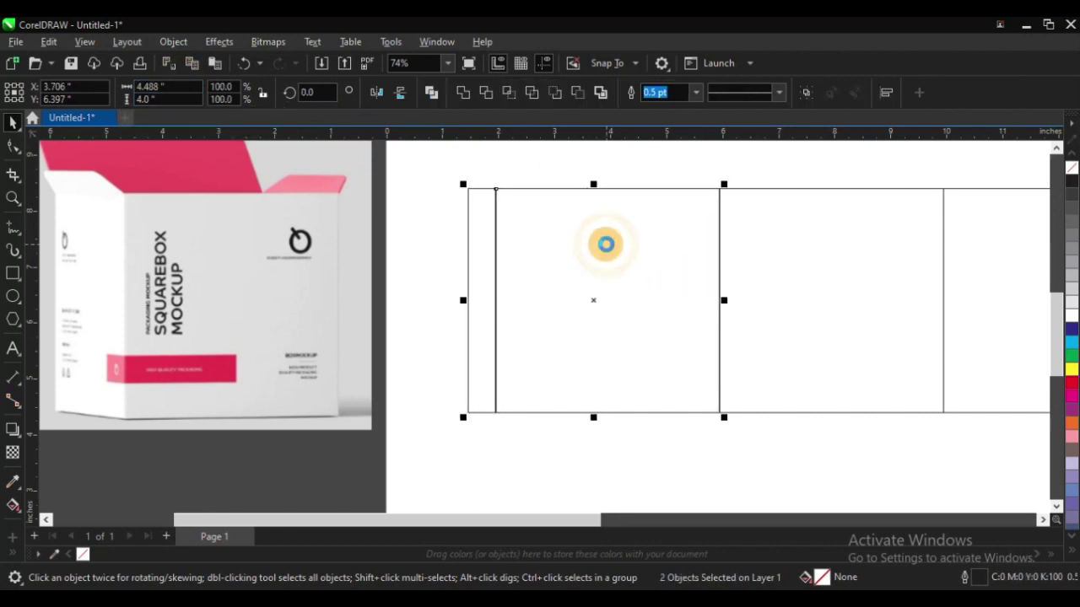
left_click_drag(450, 175, 581, 516)
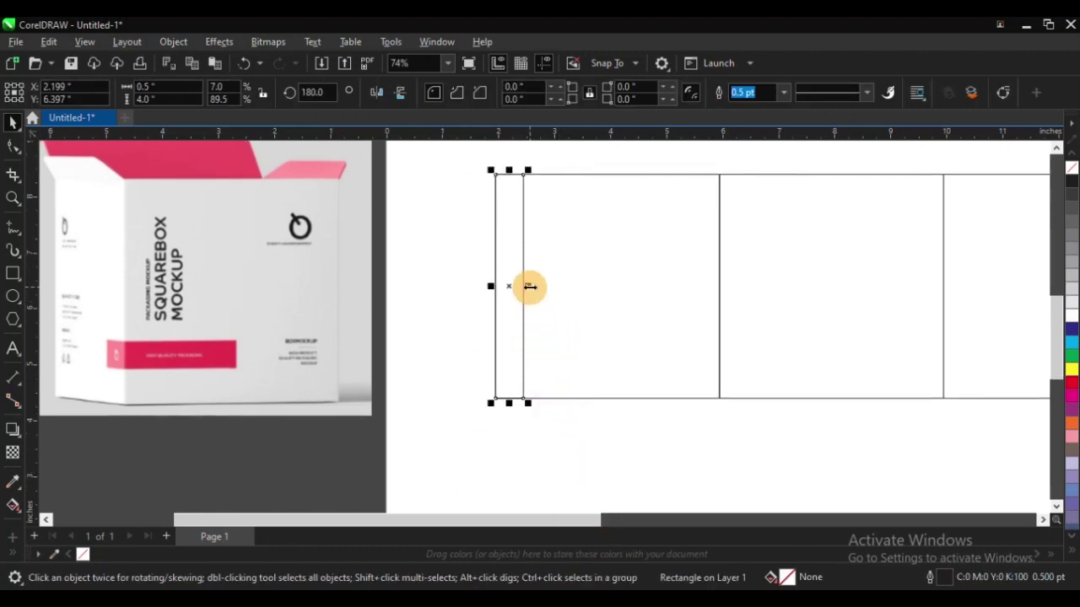
left_click_drag(530, 287, 485, 282)
left_click(416, 256)
scroll(369, 327, "down", 1)
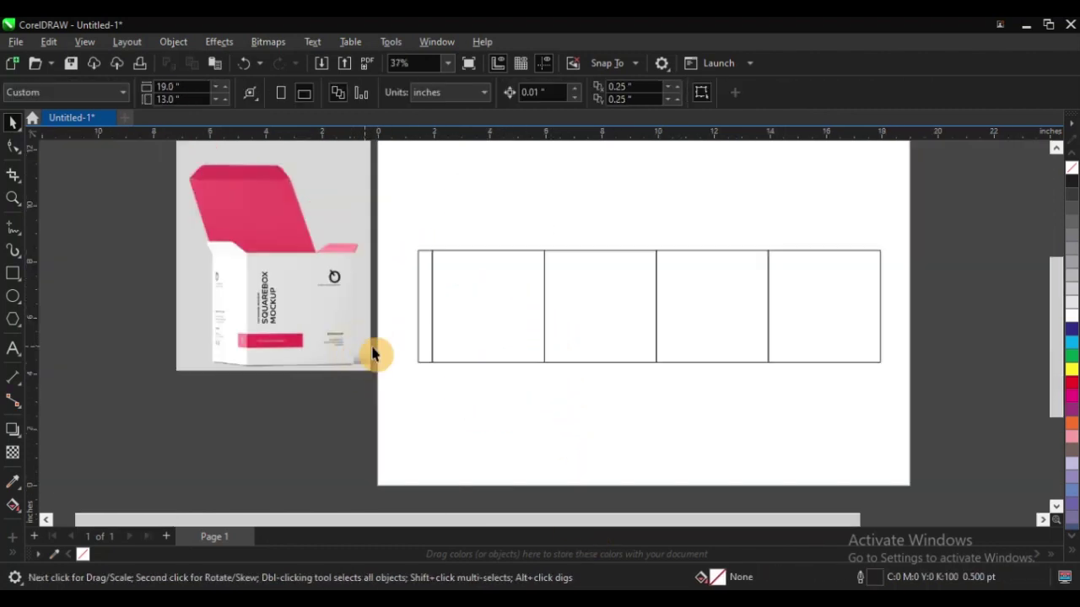
- Mirror a copy of the first panel upward to form a 4-inch square lid panel directly above it
key("z")
left_click(290, 282)
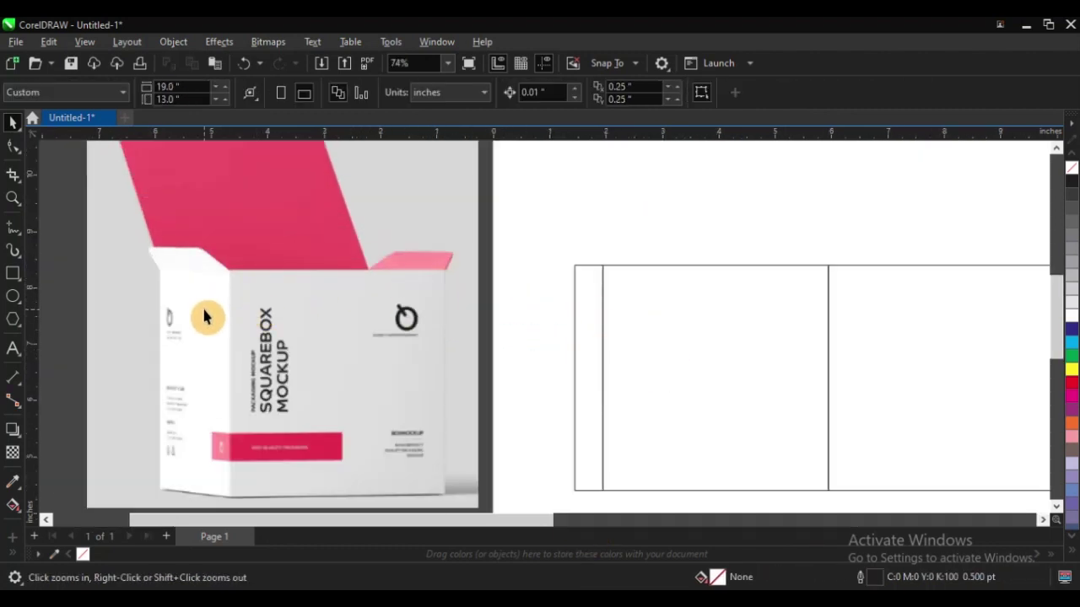
scroll(202, 319, "down", 2)
key("F2")
left_click_drag(183, 229, 622, 408)
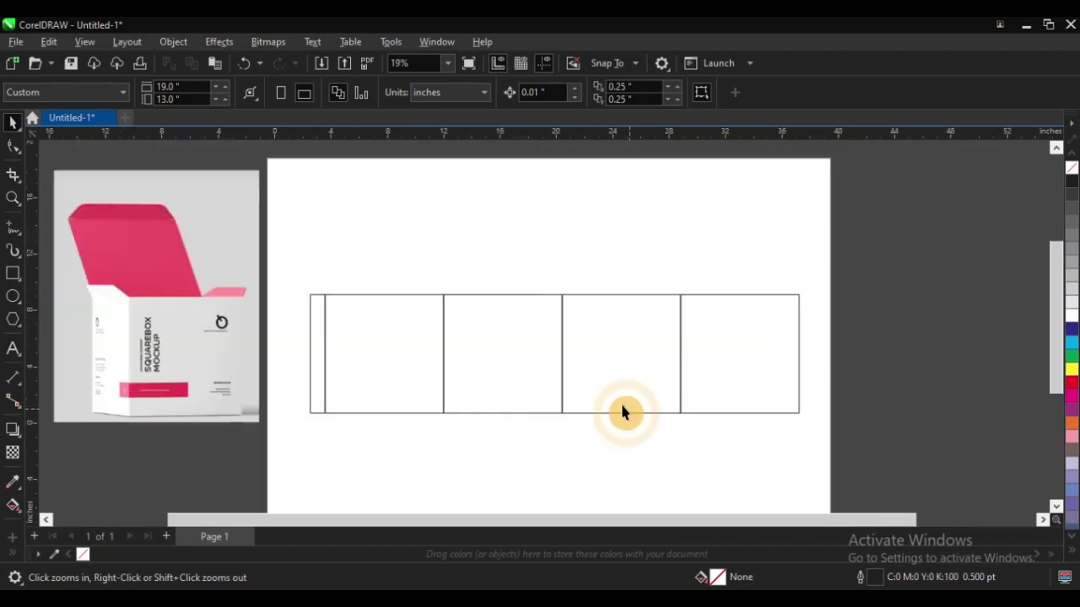
left_click(406, 306)
left_click(405, 312)
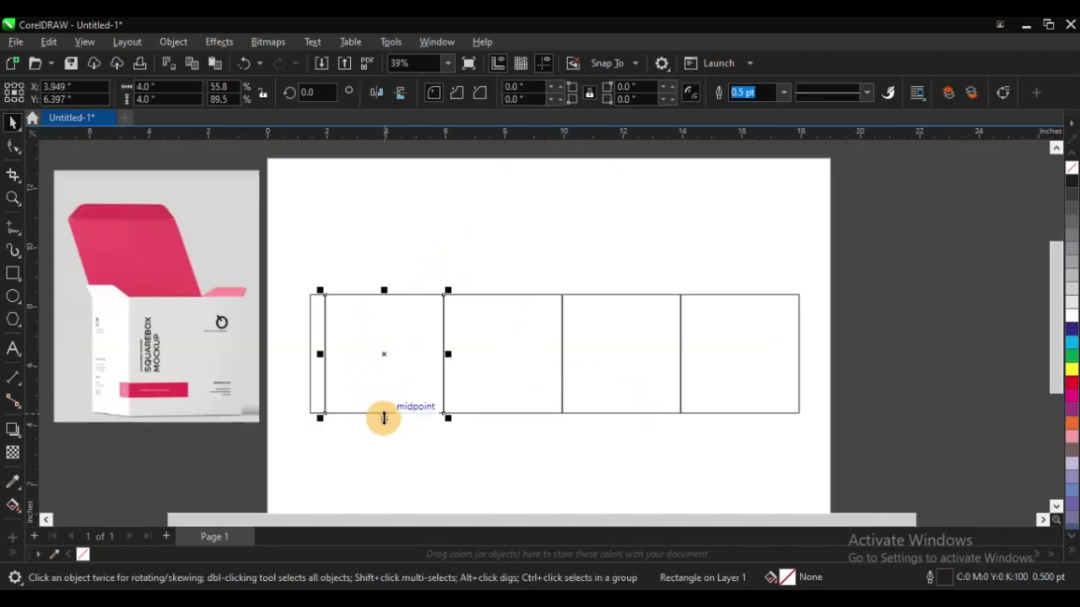
left_click_drag(383, 419, 405, 230)
right_click(405, 231)
left_click(502, 224)
- Make a short mirrored copy of the lid panel above its top edge and set its height to 0.5 inch
scroll(397, 343, "down", 1)
key("F2")
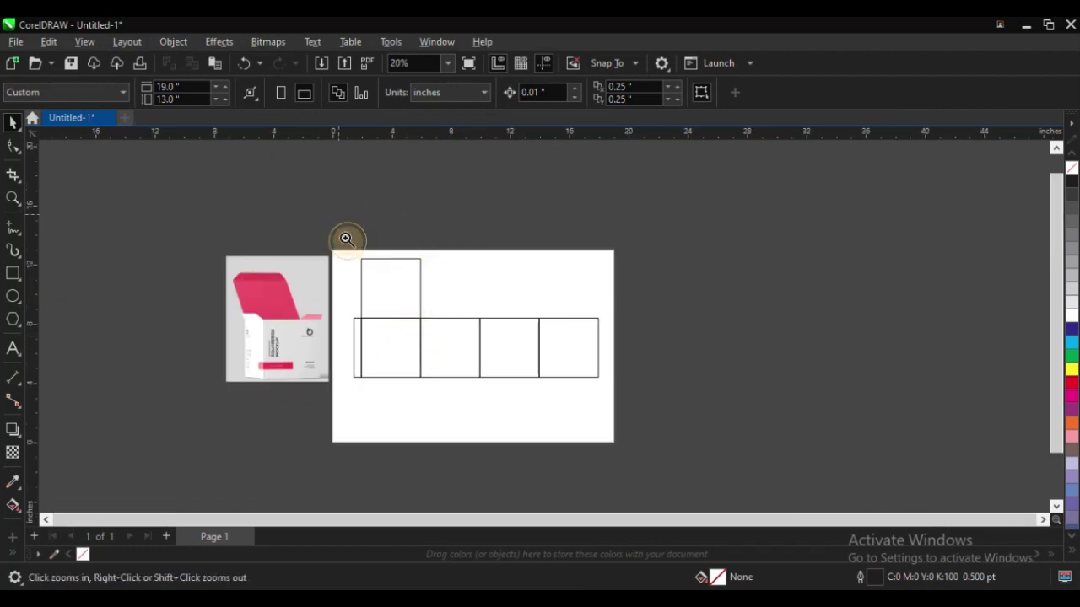
left_click_drag(338, 214, 463, 327)
left_click(487, 365)
left_click_drag(513, 482, 536, 240)
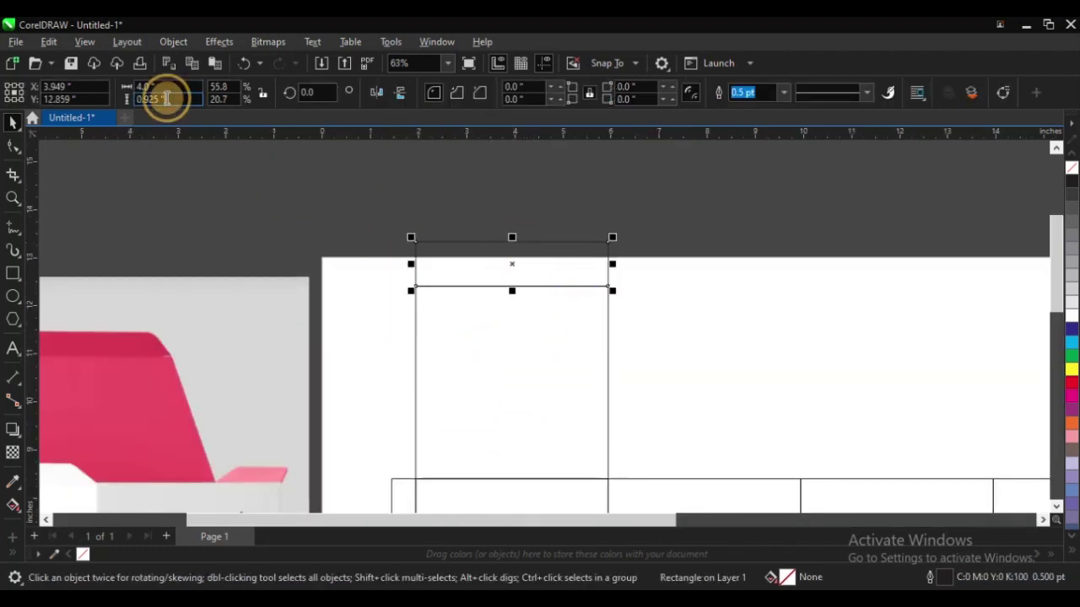
key("BackSpace")
type(".5")
key("Return")
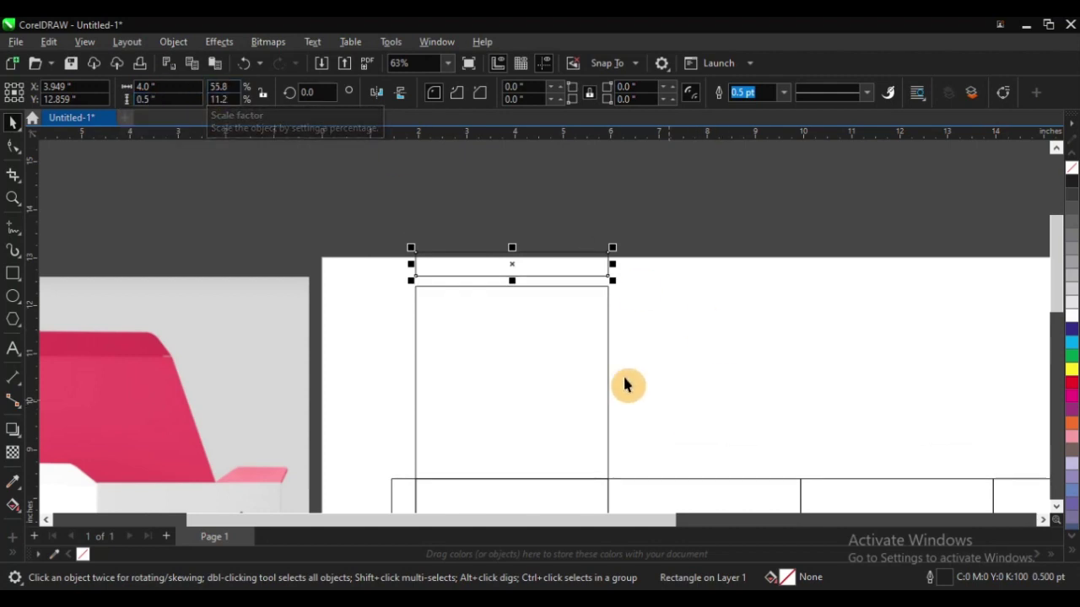
- Align the short strip to the lid panel's top edge and flip it above the lid as a tuck flap
left_click(596, 360, "shift")
key("t")
left_click(362, 225)
left_click(447, 310)
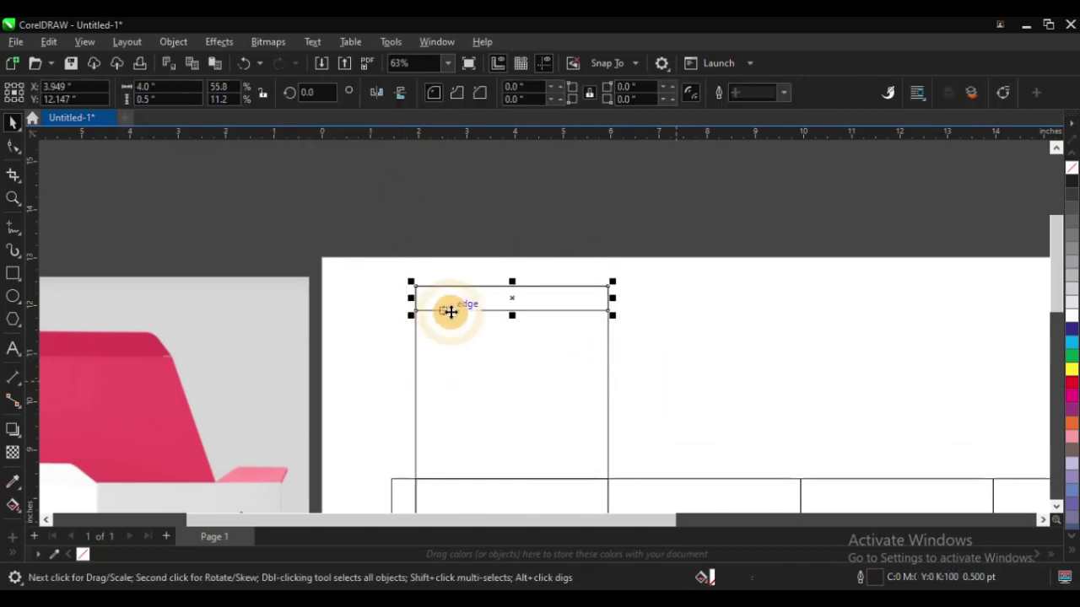
left_click_drag(512, 320, 519, 262)
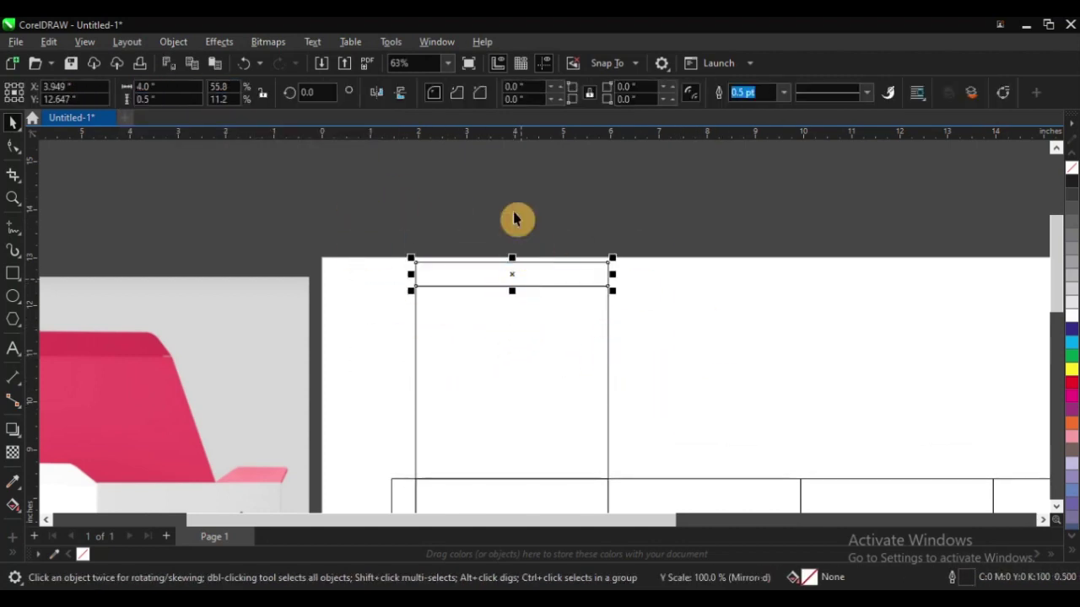
left_click(395, 216)
- Copy the lid panel with its tuck flap over the third side panel and group the two copied pieces
scroll(387, 216, "down", 2)
key("F2")
left_click_drag(349, 198, 698, 412)
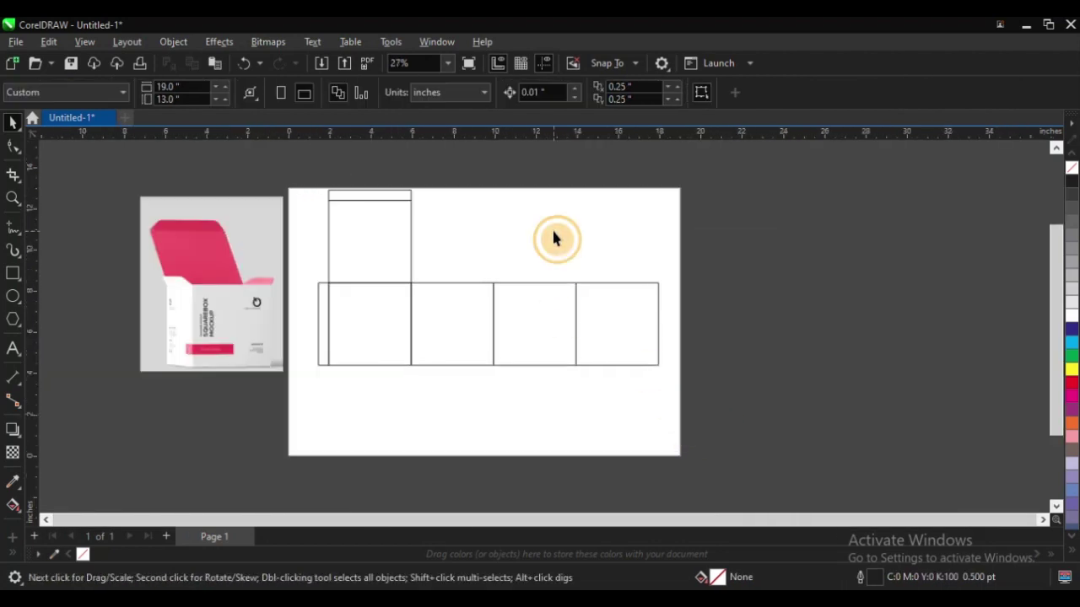
left_click_drag(421, 308, 429, 307)
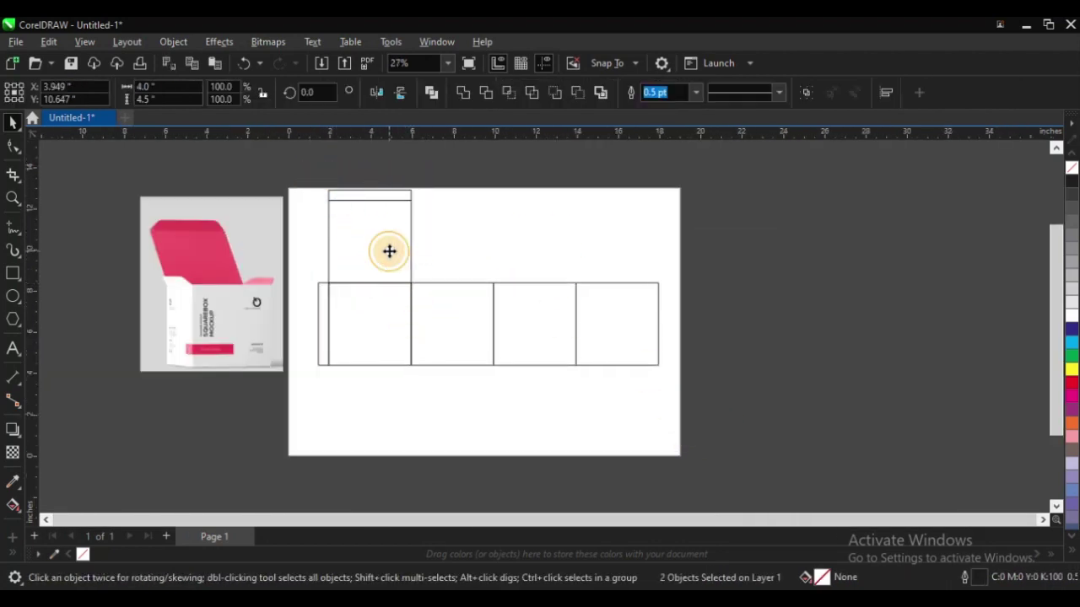
left_click_drag(388, 250, 548, 243)
left_click(377, 92)
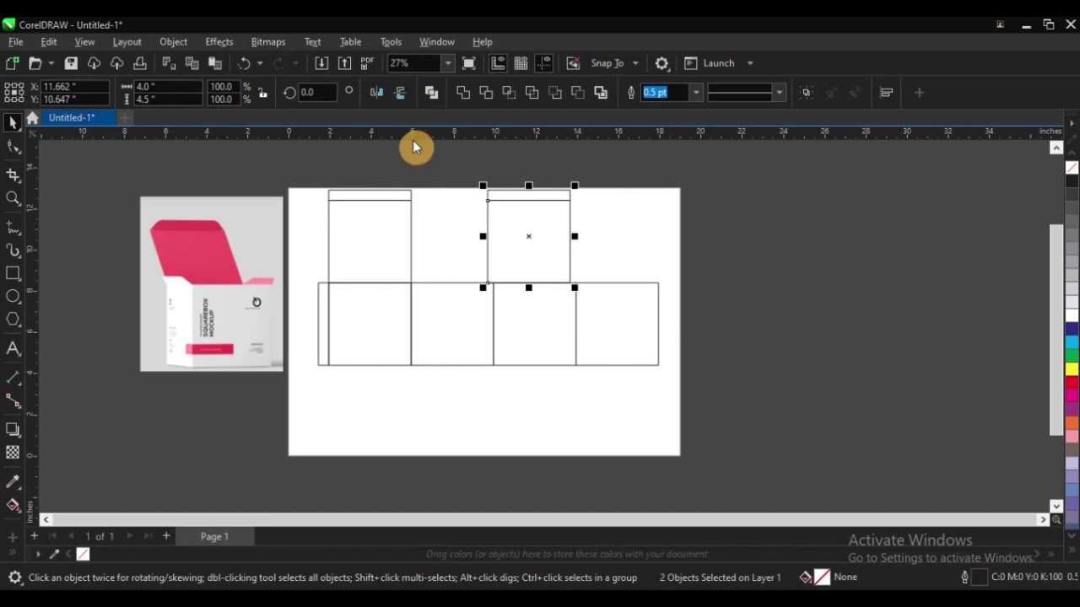
key("ctrl+g")
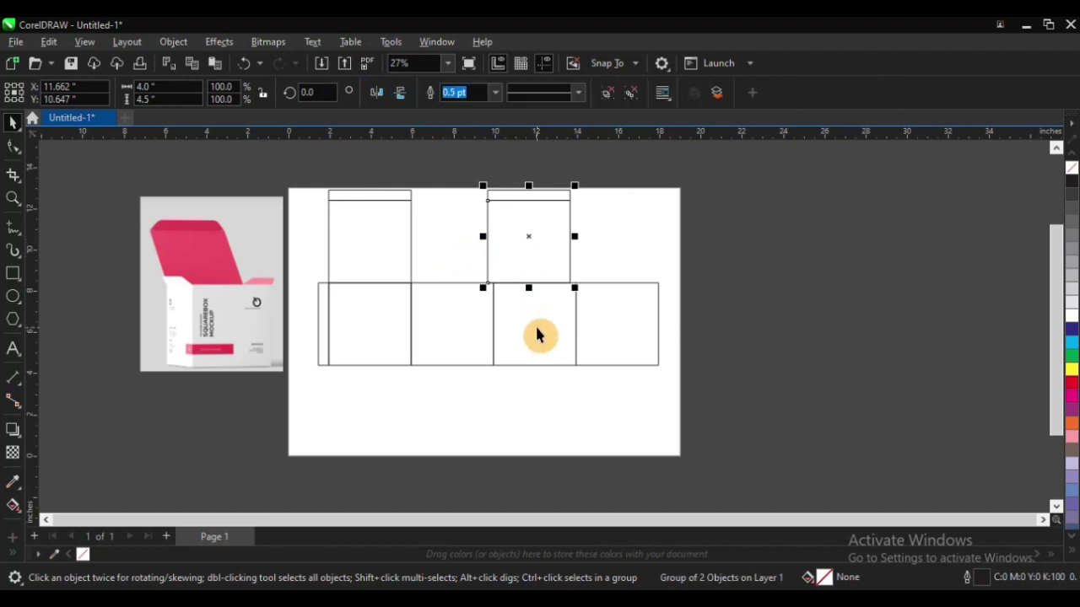
- Align the grouped lid copy with the third panel by bottom edges and horizontal centers
left_click(536, 329, "shift")
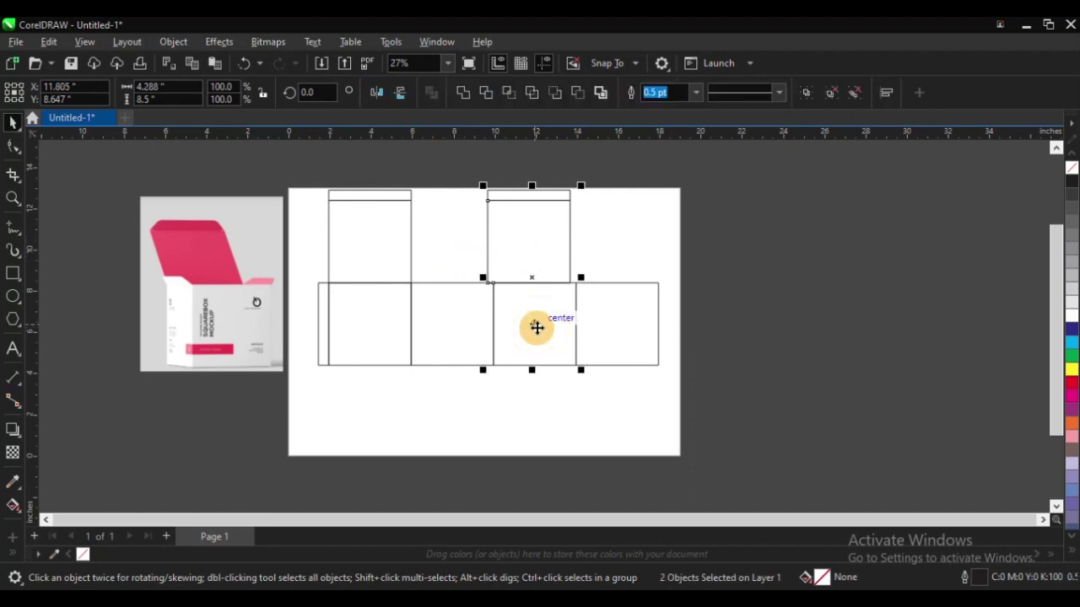
key("b")
key("c")
left_click(464, 248)
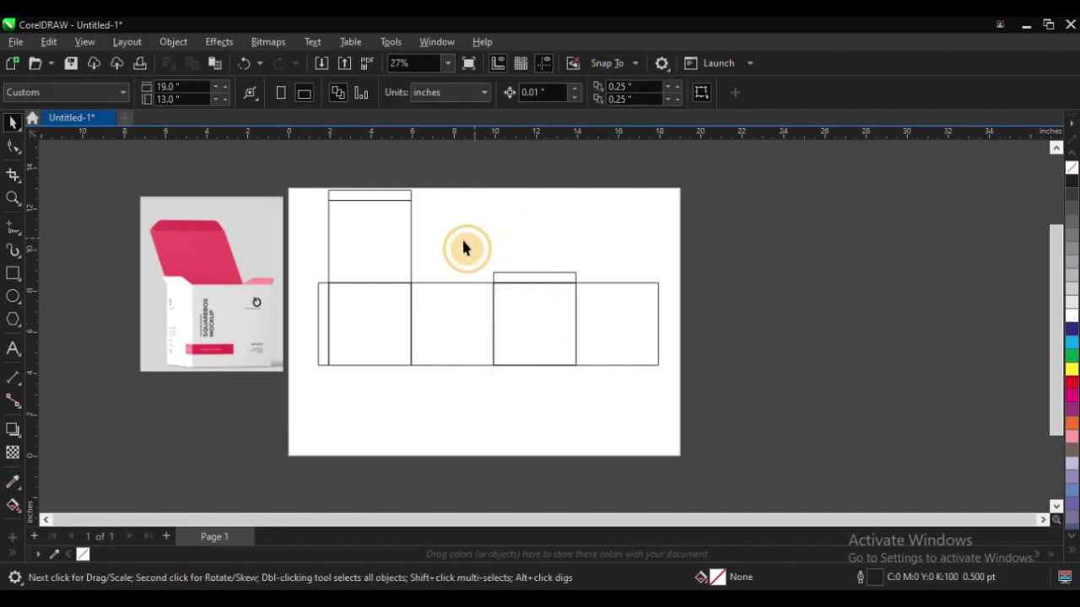
- Flip the grouped lid copy downward so it hangs below the third panel as the box bottom with its tuck flap
left_click_drag(535, 282, 649, 258)
key("ctrl+z")
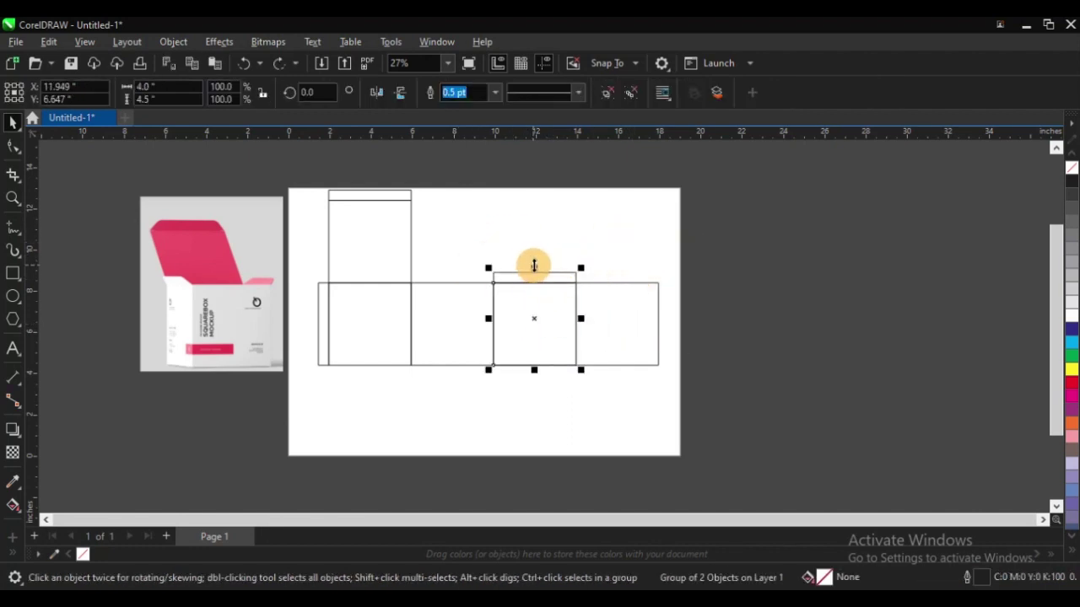
left_click_drag(537, 266, 560, 378)
left_click(723, 378)
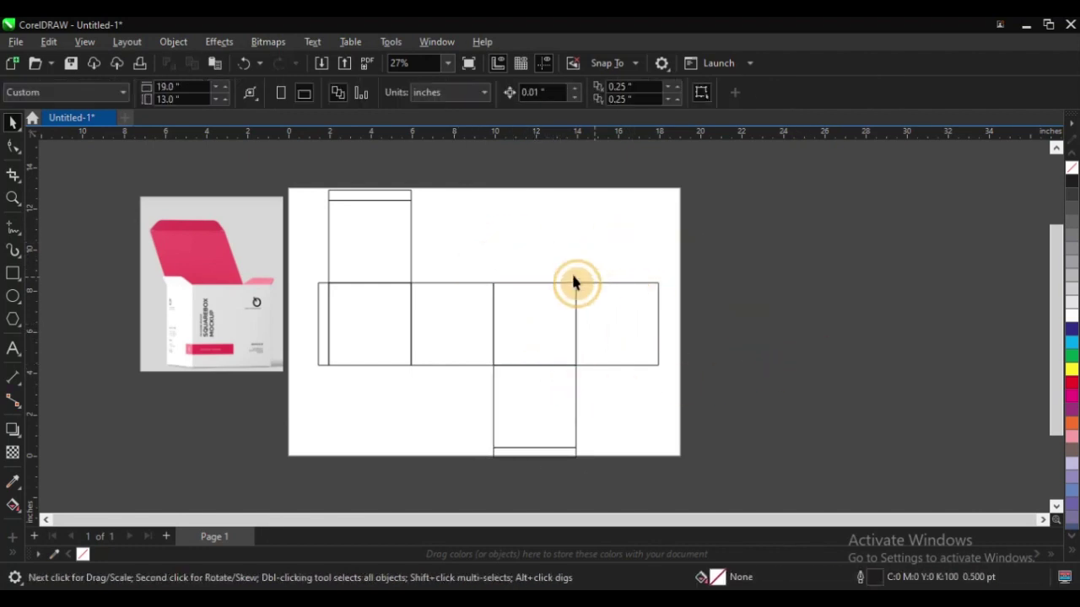
- Set the page height to 14 inches so the whole dieline fits on the page
scroll(486, 279, "down", 1)
key("F2")
left_click_drag(253, 180, 675, 413)
key("F2")
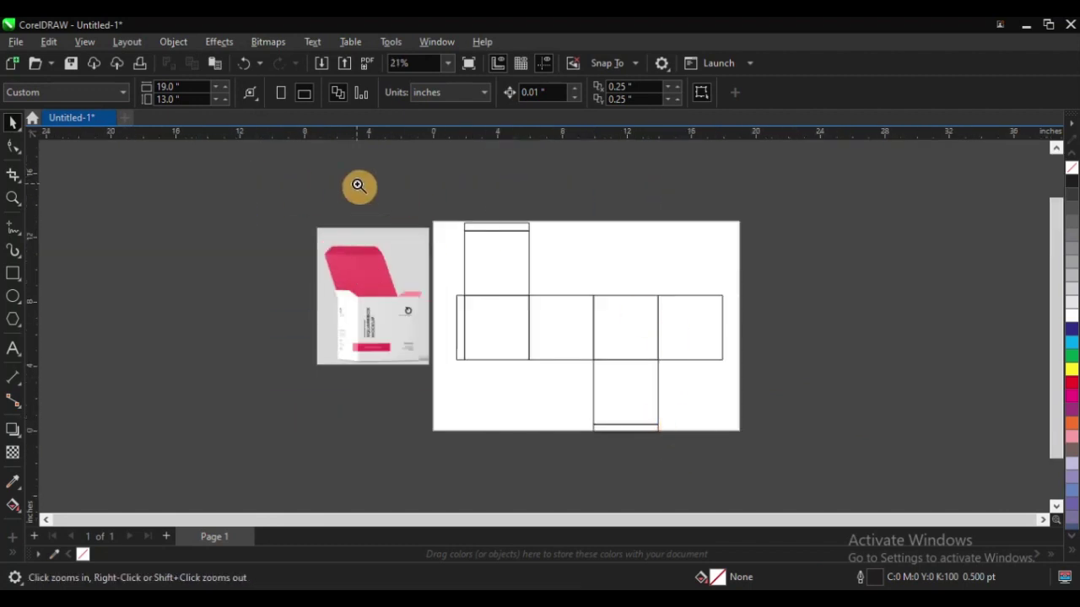
left_click_drag(356, 185, 879, 493)
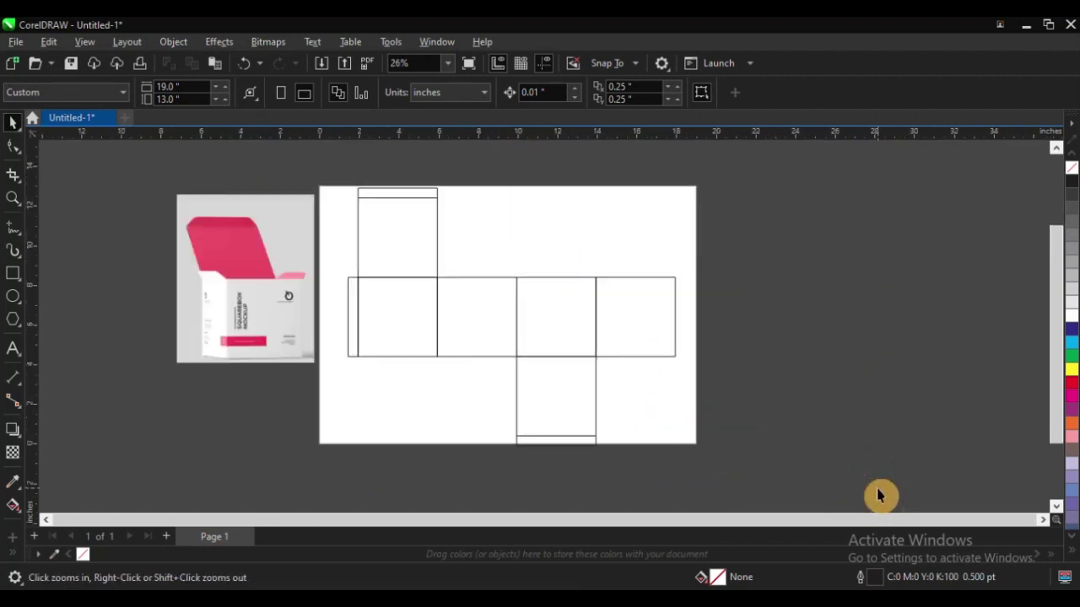
left_click(190, 98)
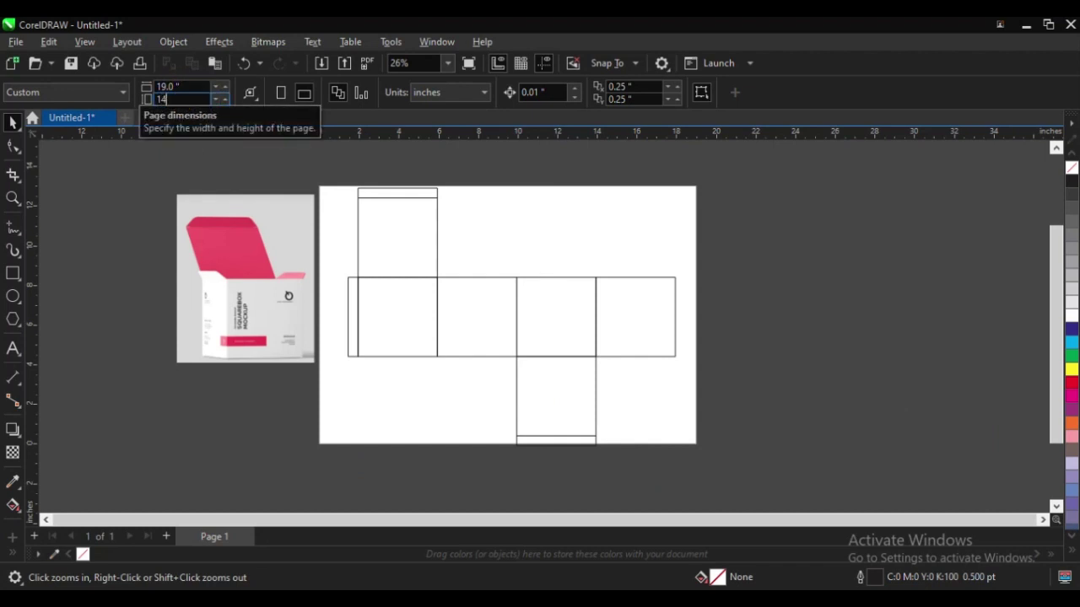
key("Return")
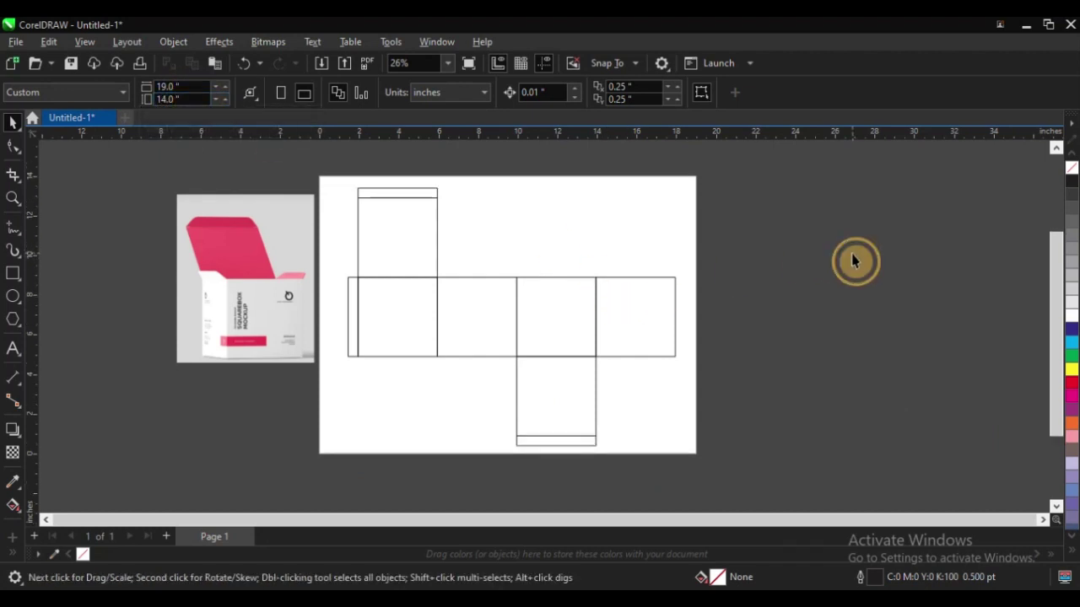
key("z")
left_click_drag(172, 178, 528, 422)
left_click_drag(268, 230, 860, 505)
right_click(641, 384)
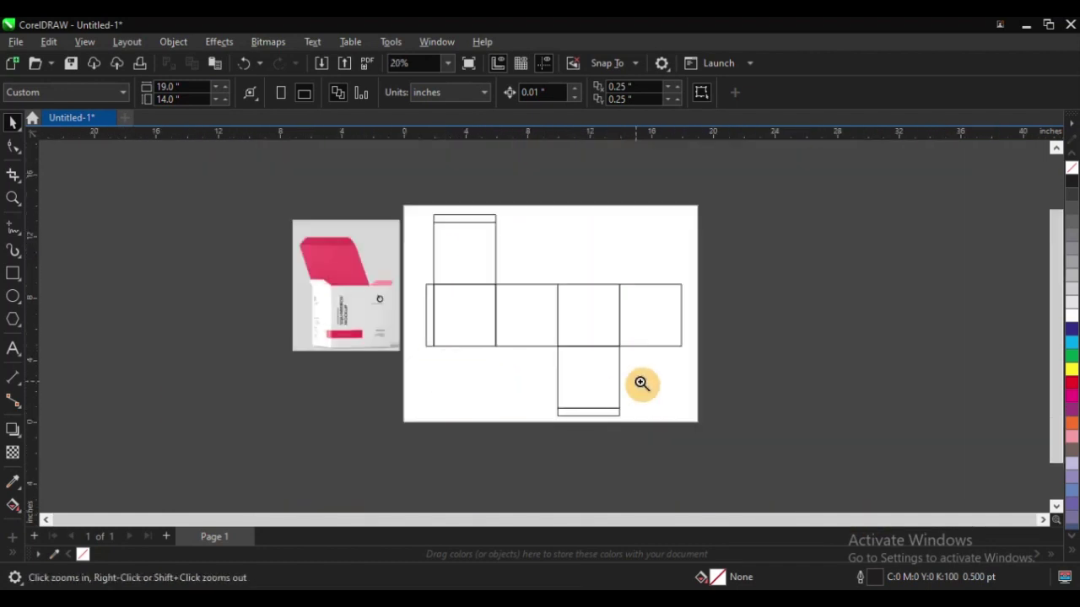
left_click_drag(504, 257, 796, 432)
key("F3")
key("F2")
left_click_drag(332, 219, 733, 441)
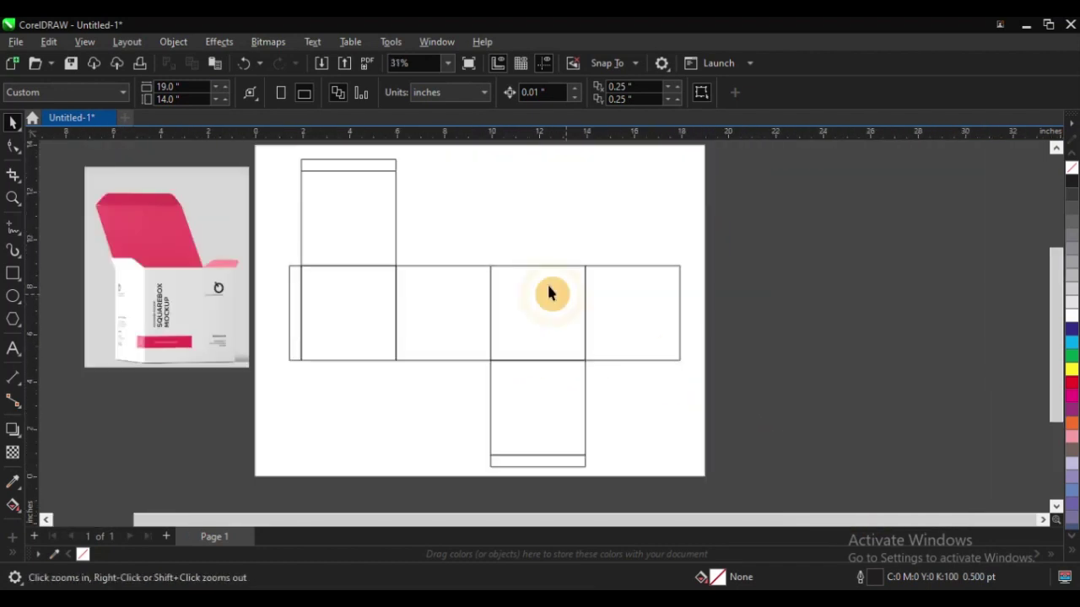
key("space")
left_click_drag(361, 214, 496, 216)
key("ctrl+z")
left_click(492, 201)
- Copy the lid panel sideways and center it directly above the second side panel
key("F3")
key("F2")
left_click_drag(361, 194, 631, 333)
key("F2")
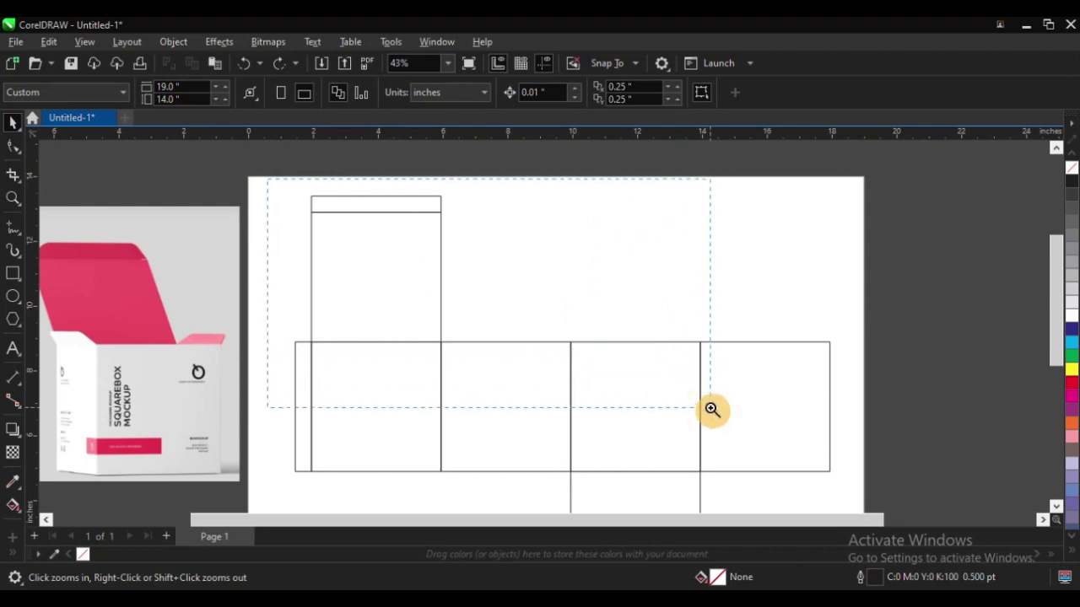
scroll(591, 260, "up", 2)
key("space")
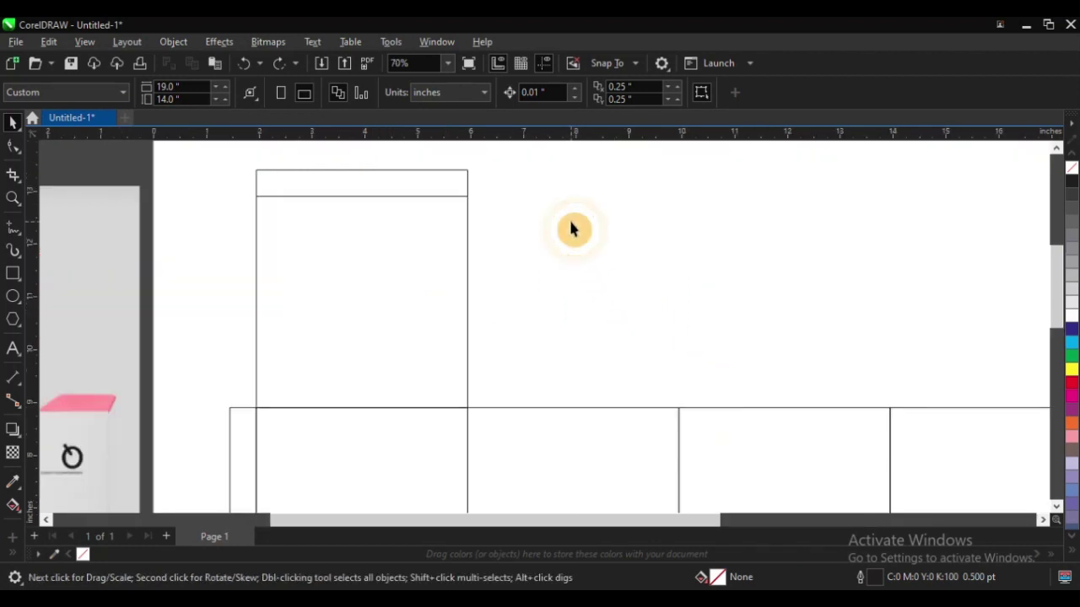
left_click(335, 281)
left_click_drag(336, 277, 451, 277)
left_click(538, 447, "shift")
key("c")
left_click(739, 302)
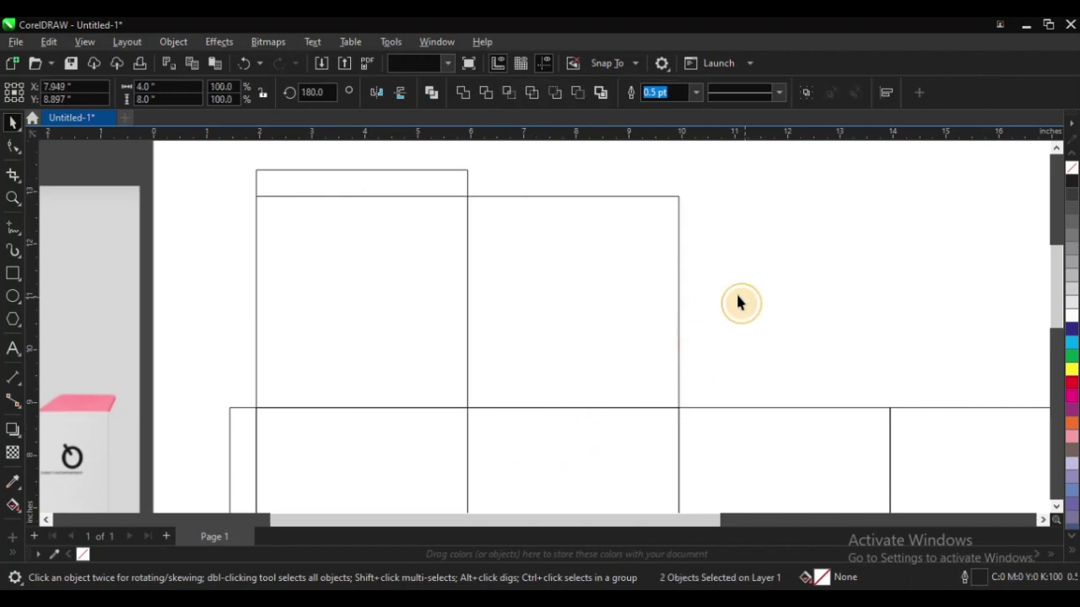
- Shorten the square above the second panel from its upper edge to a flap about 3.17 inches high
left_click(590, 266)
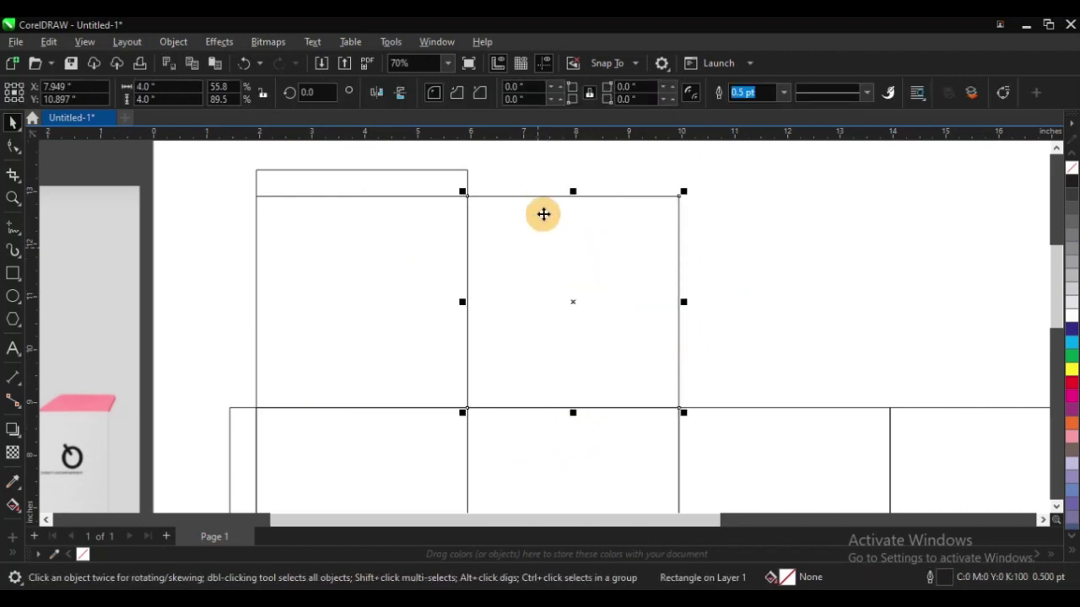
left_click_drag(574, 189, 577, 234)
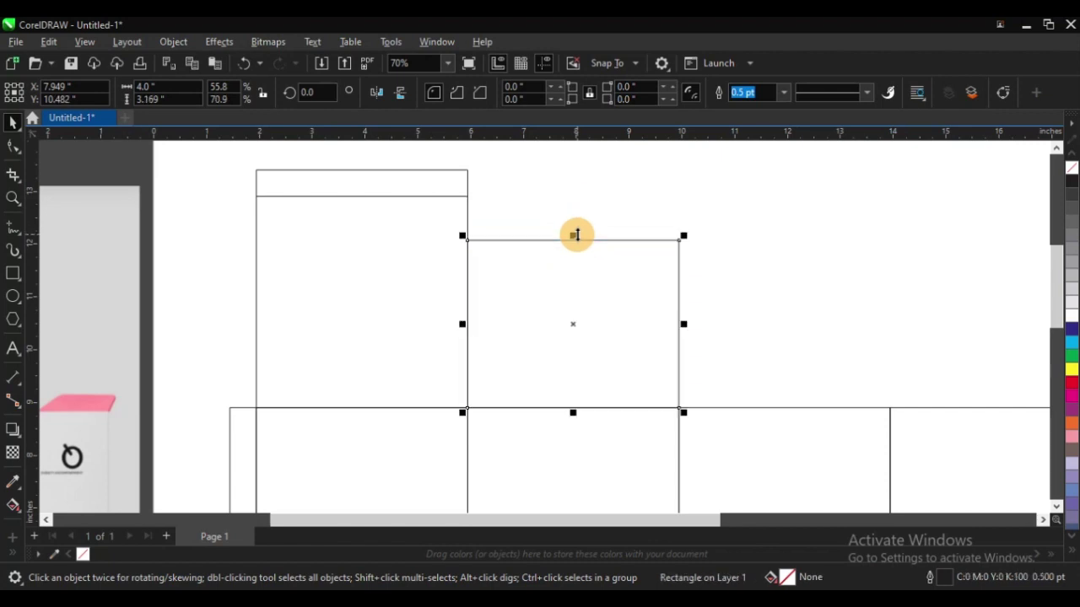
left_click(780, 256)
- Copy the shortened flap and align it to the fourth panel's right edge, directly above that panel
scroll(292, 247, "down", 2)
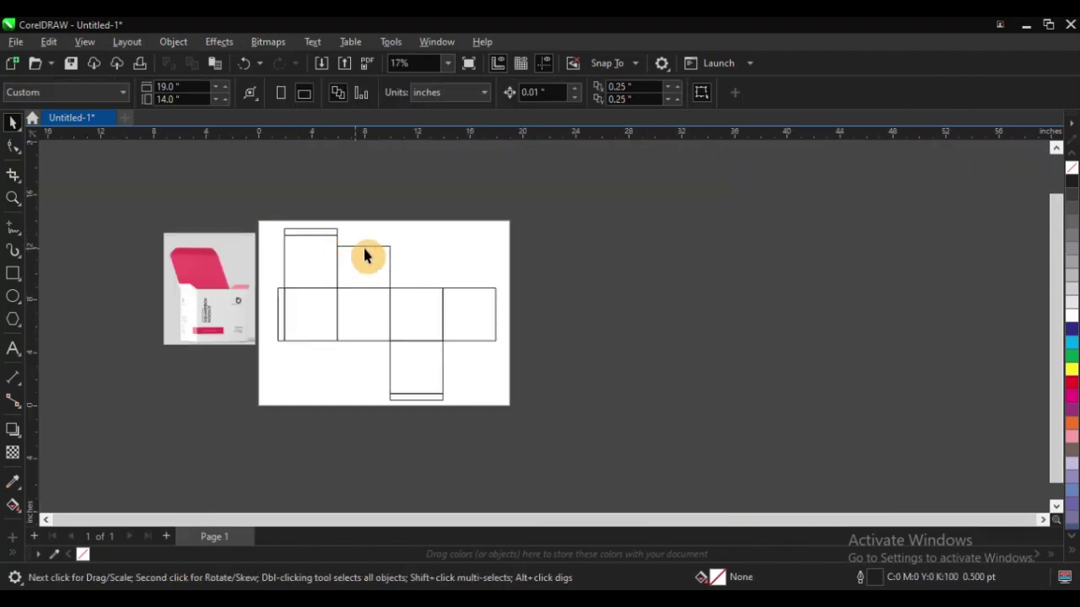
key("F2")
left_click_drag(258, 191, 659, 414)
left_click_drag(419, 280, 431, 281)
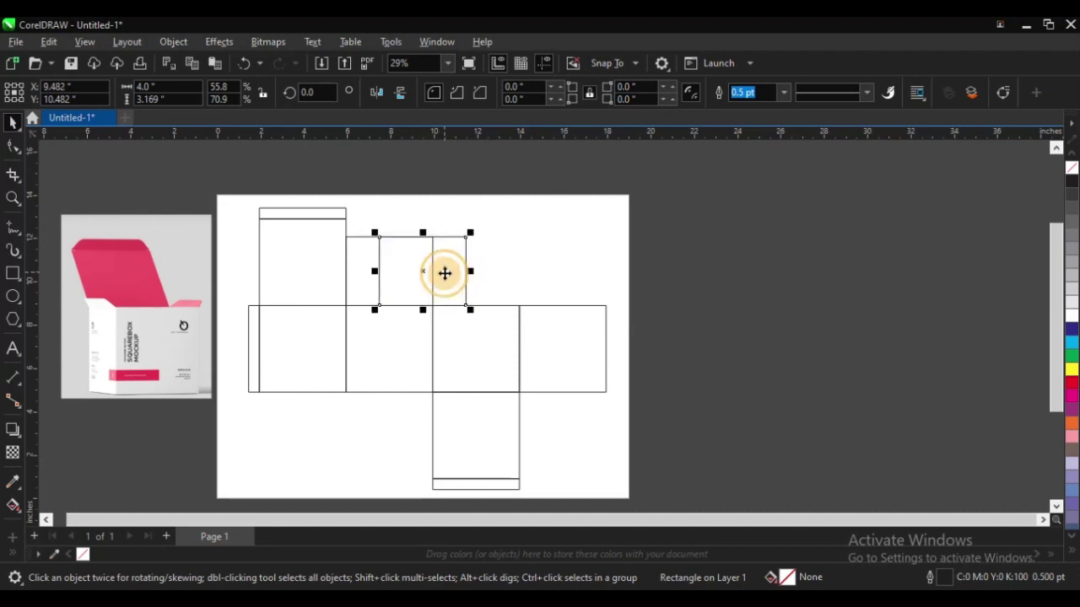
left_click(560, 348, "shift")
key("r")
left_click(704, 268)
- Copy both upper side flaps downward and align the copies to the bottom edge of the side panels
left_click(549, 277)
left_click(402, 259, "shift")
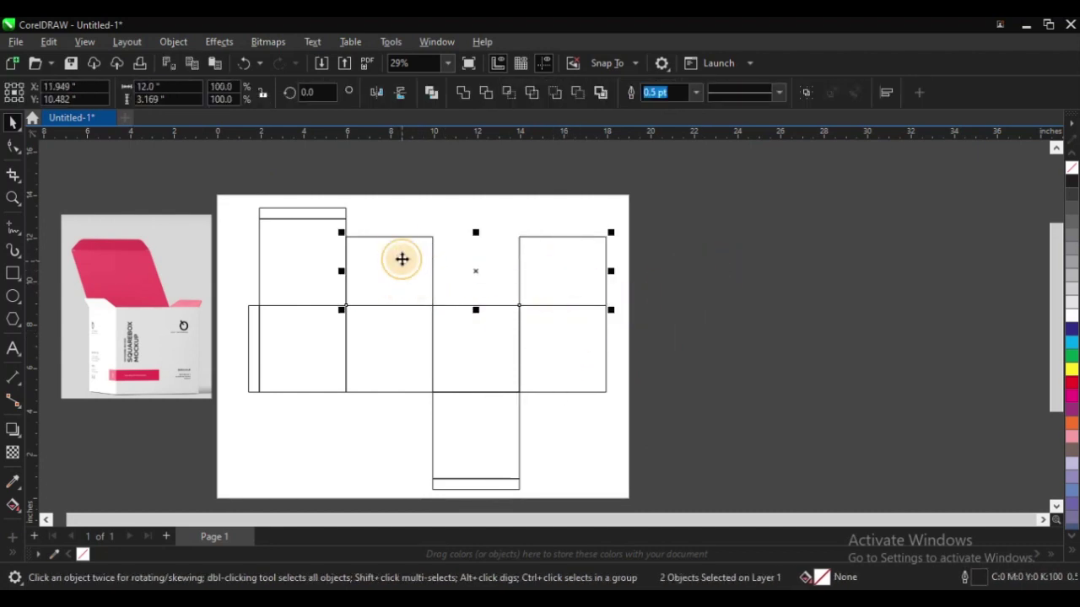
left_click_drag(401, 250, 405, 288)
right_click(405, 289)
left_click(417, 372, "shift")
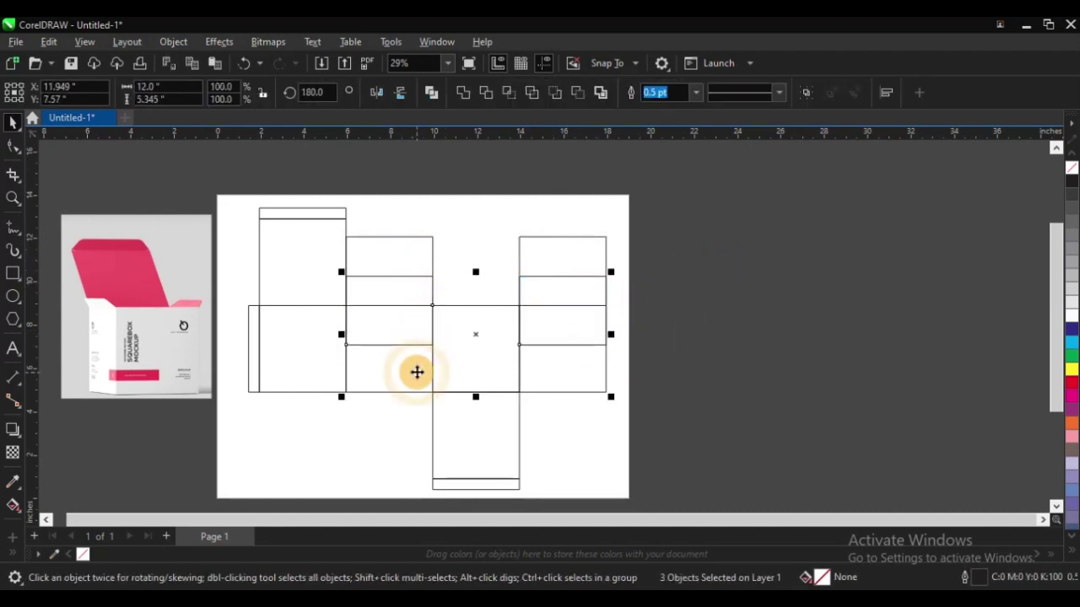
key("b")
left_click(712, 343)
- Flip the two copied flaps downward so they sit below the second and fourth panels
left_click(561, 345)
left_click(377, 345, "shift")
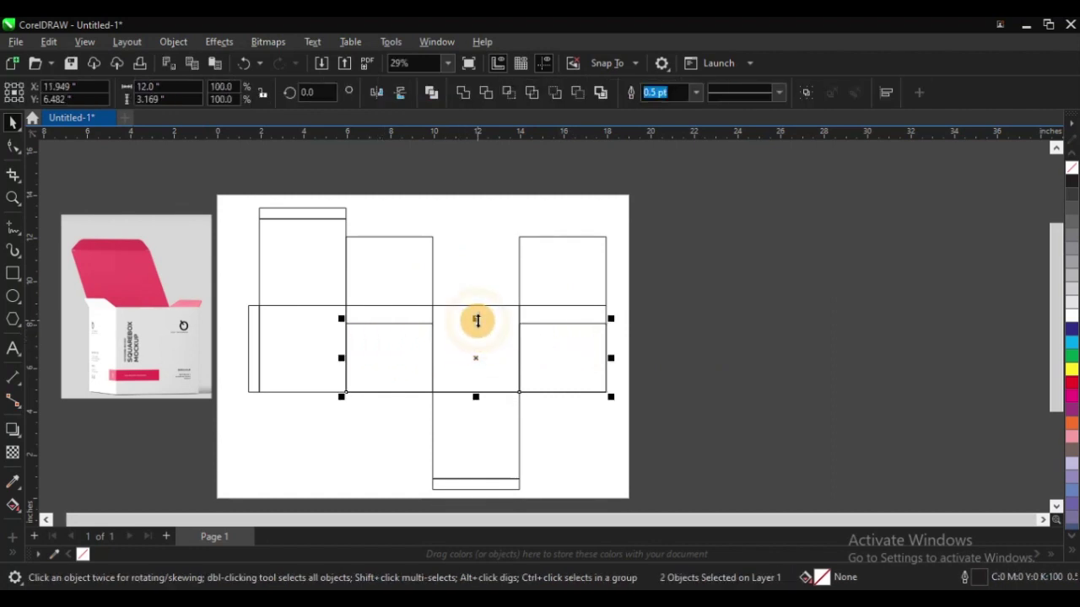
left_click_drag(476, 320, 492, 410)
left_click(623, 283)
- Move the reference mockup image slightly up and to the right, close to the page's left edge
scroll(622, 283, "down", 2)
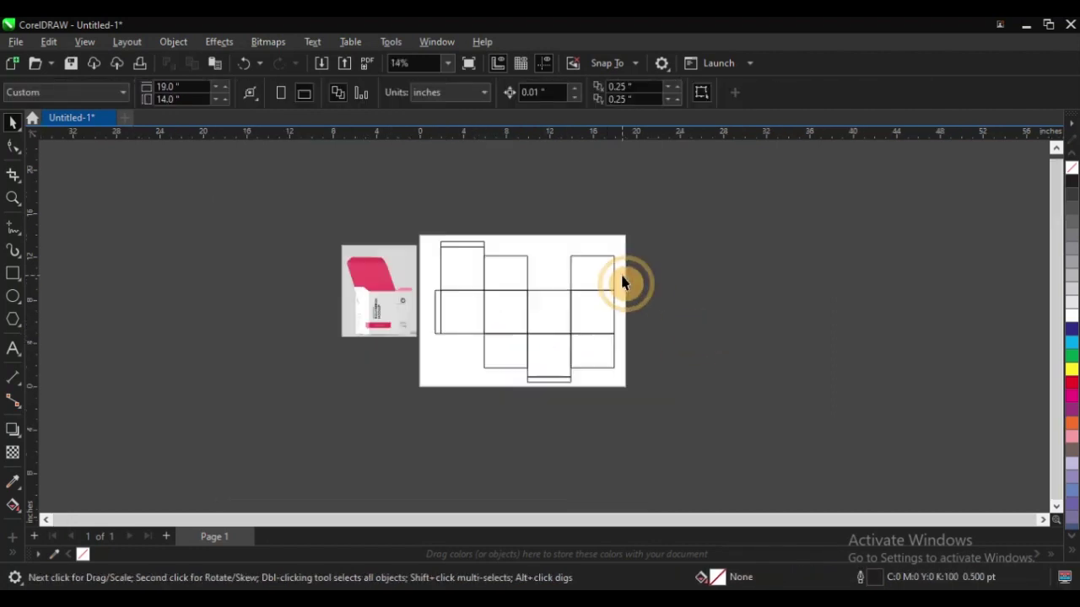
key("F2")
left_click_drag(370, 223, 635, 406)
key("F2")
left_click_drag(248, 267, 640, 403)
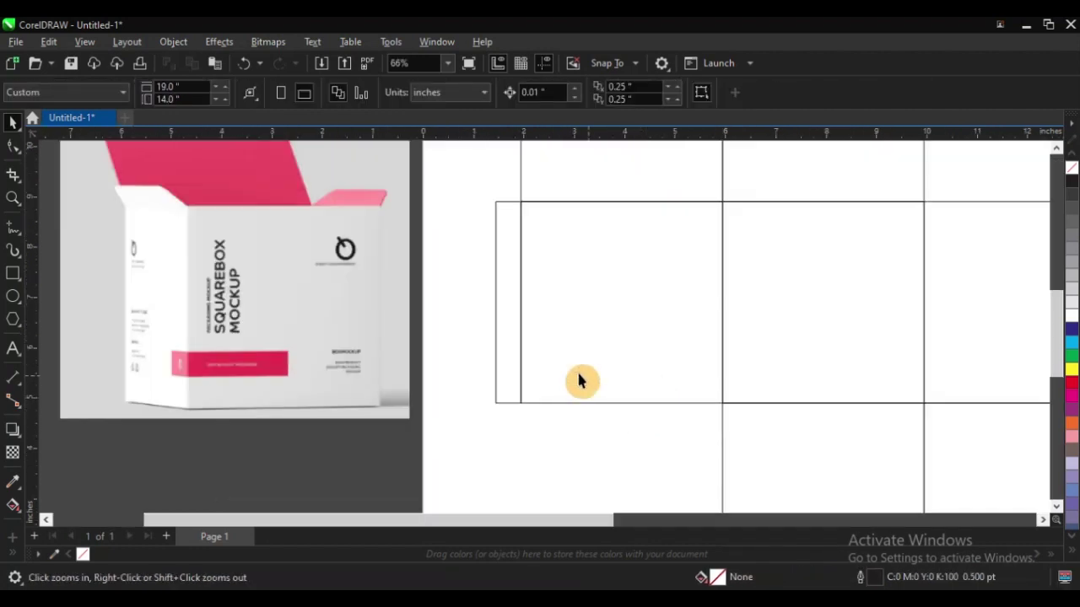
mouse_move(329, 268)
left_mouse_down()
mouse_move(370, 267)
mouse_move(339, 262)
left_mouse_up()
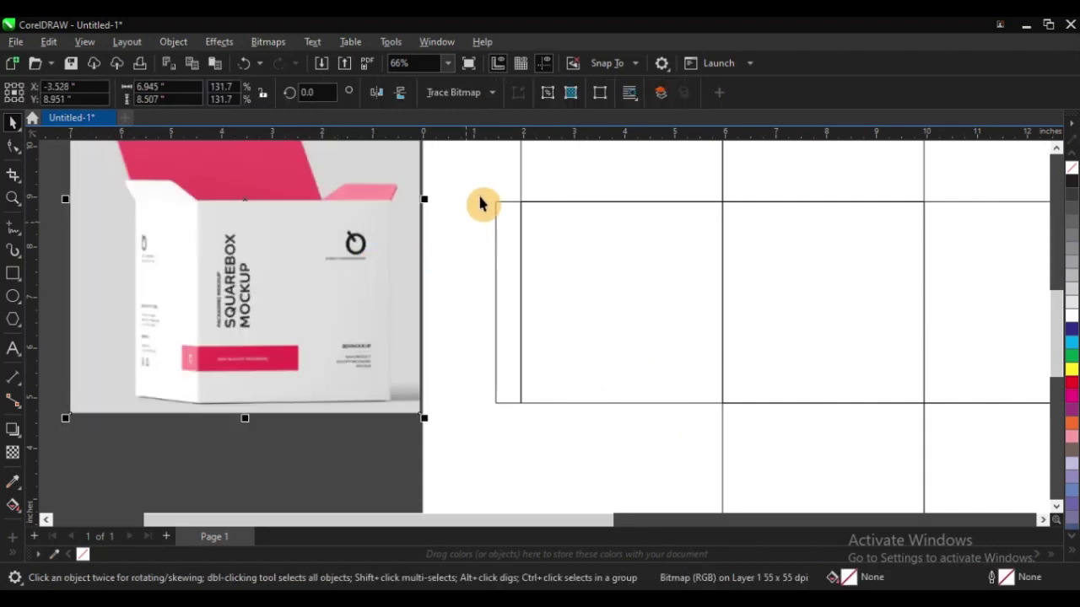
left_click(479, 202)
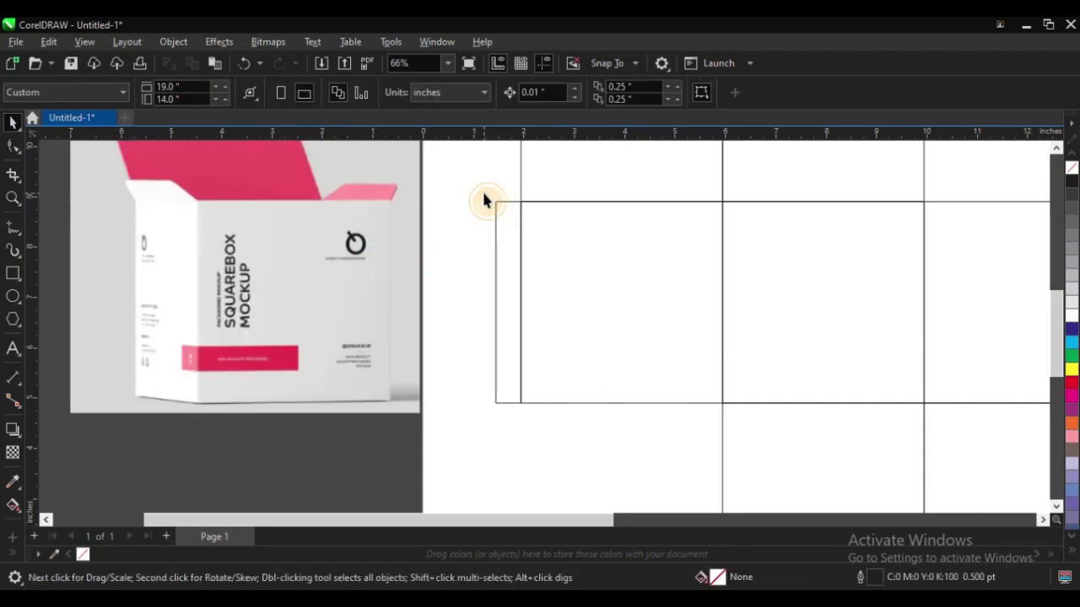
- Add the artistic text "MEDECINE" near the upper left corner of the first side panel
key("F8")
left_click(548, 222)
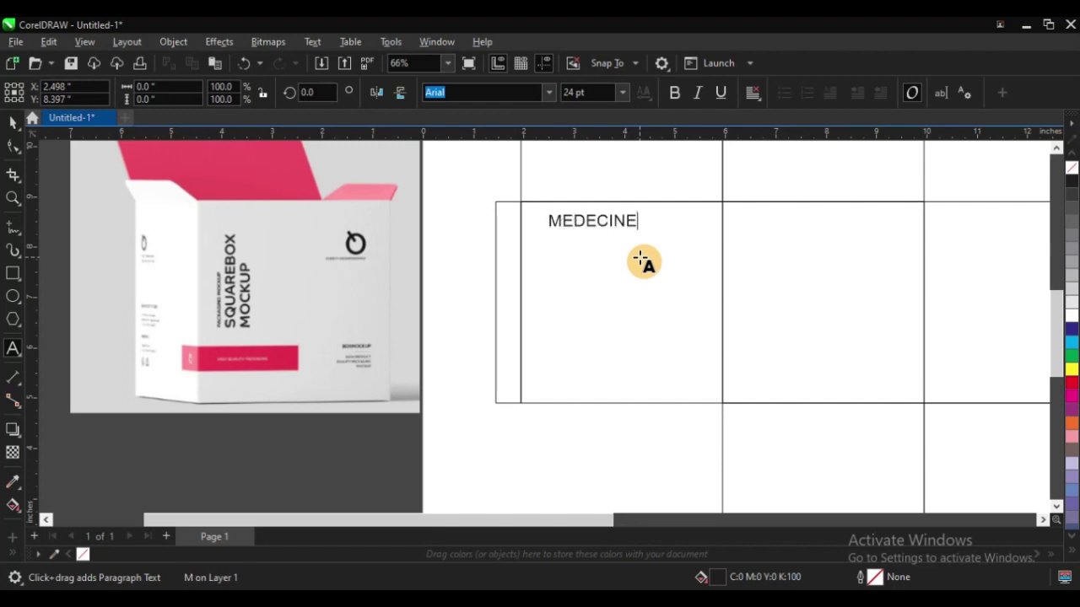
key("Escape")
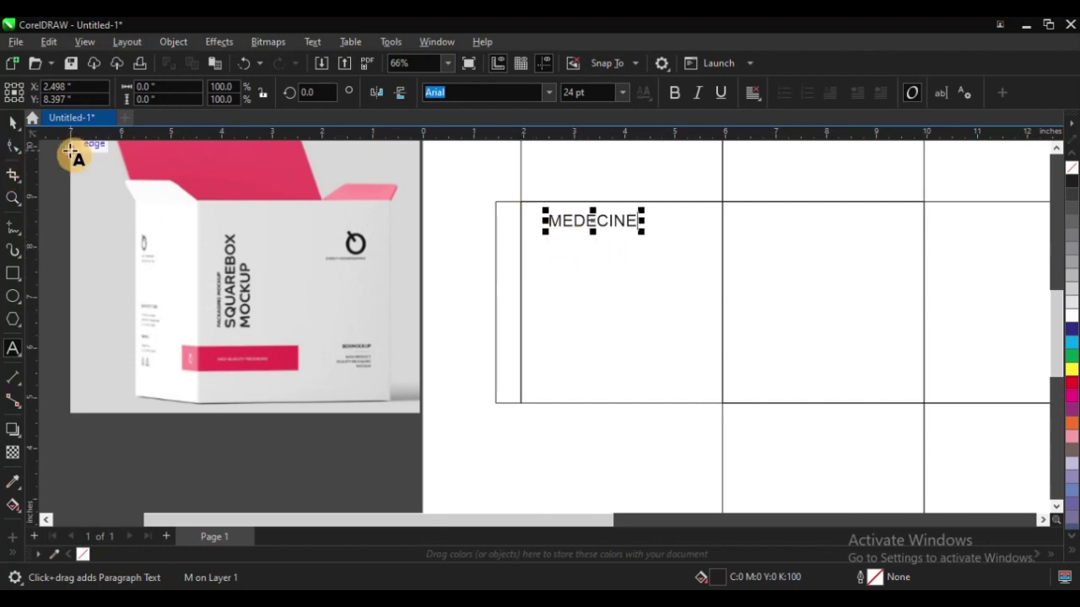
key("space")
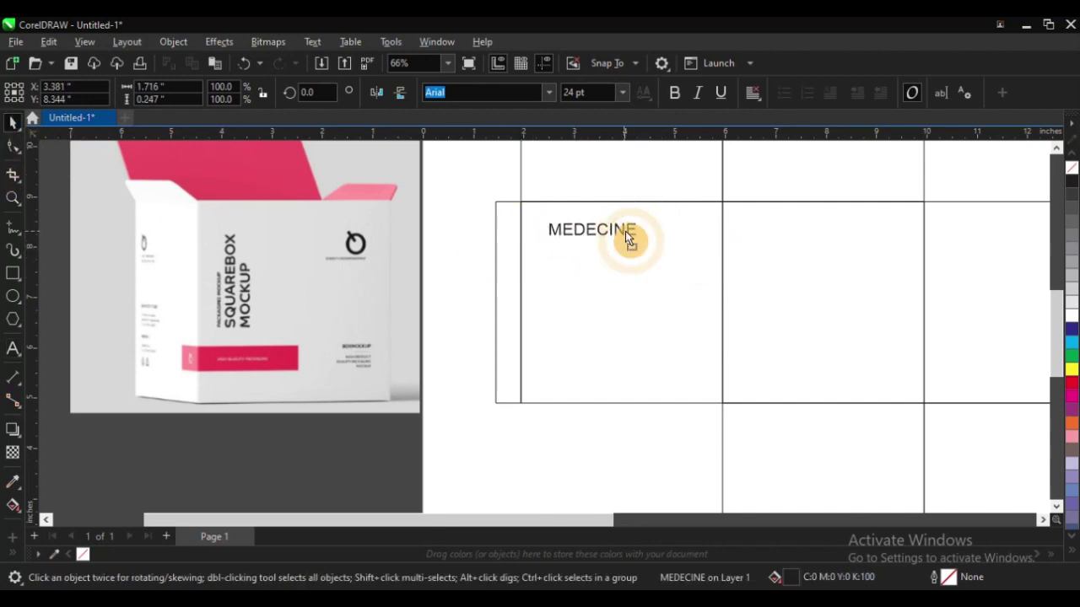
- Duplicate the MEDECINE text just below itself and change the copy to "MOCKUP"
left_click_drag(625, 232, 626, 233)
right_click(626, 233)
key("F8")
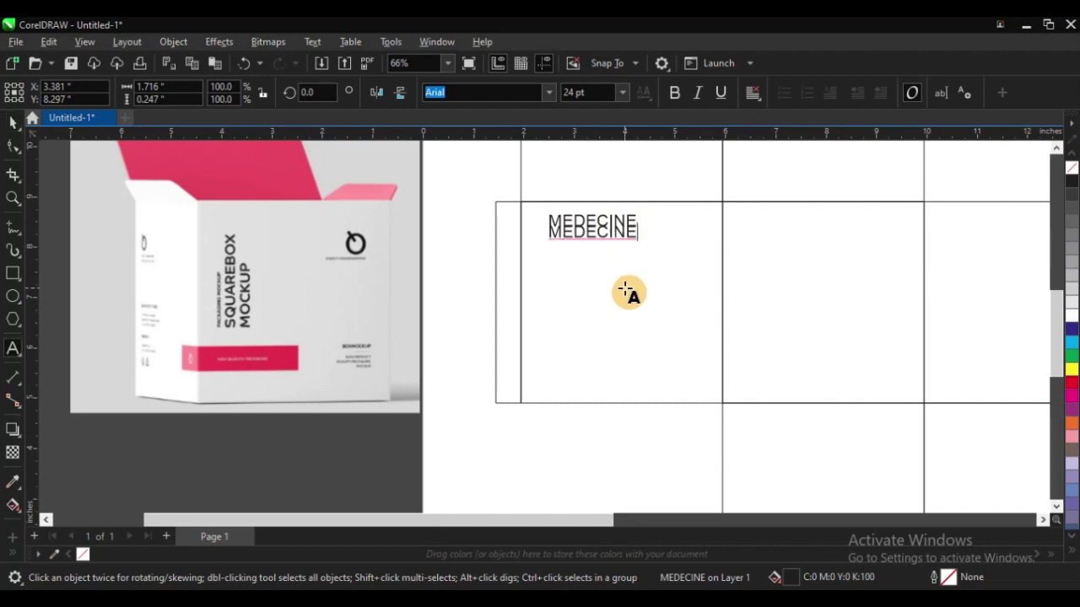
type("MOCKUP")
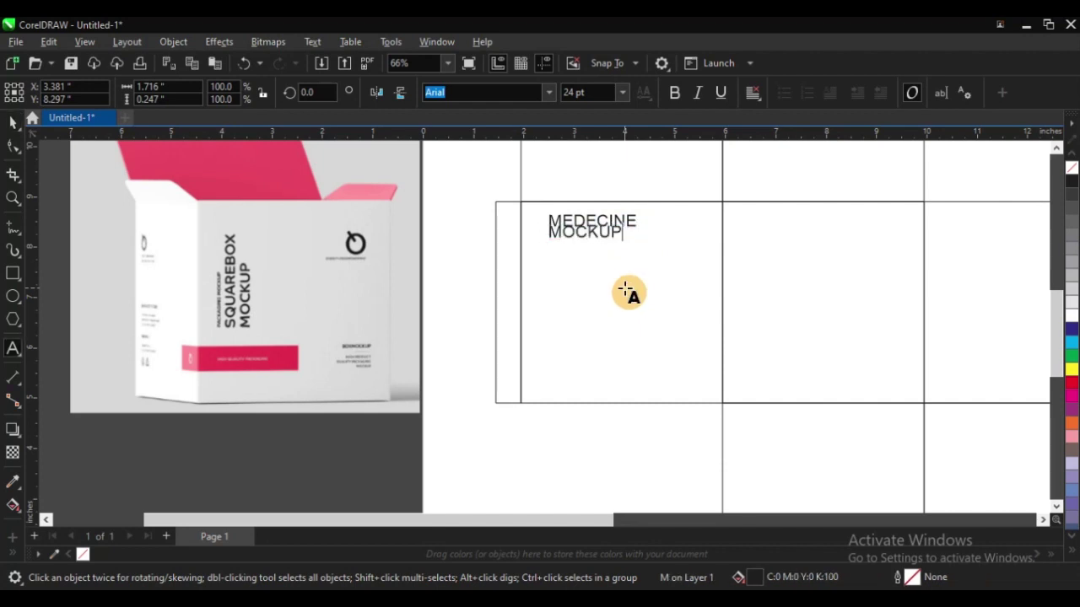
key("ctrl+space")
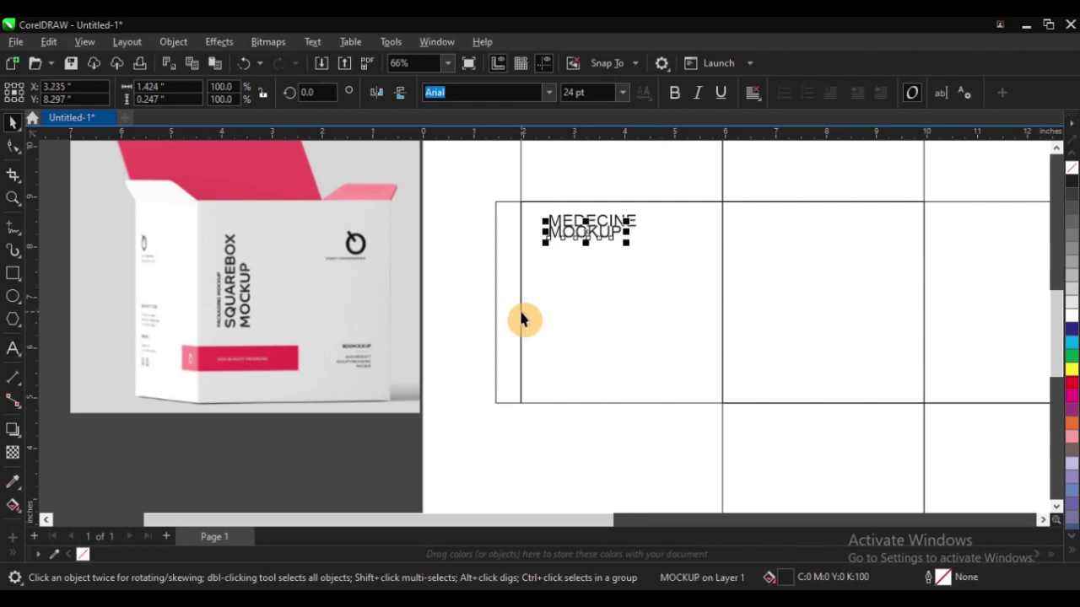
key("z")
left_click_drag(511, 190, 767, 314)
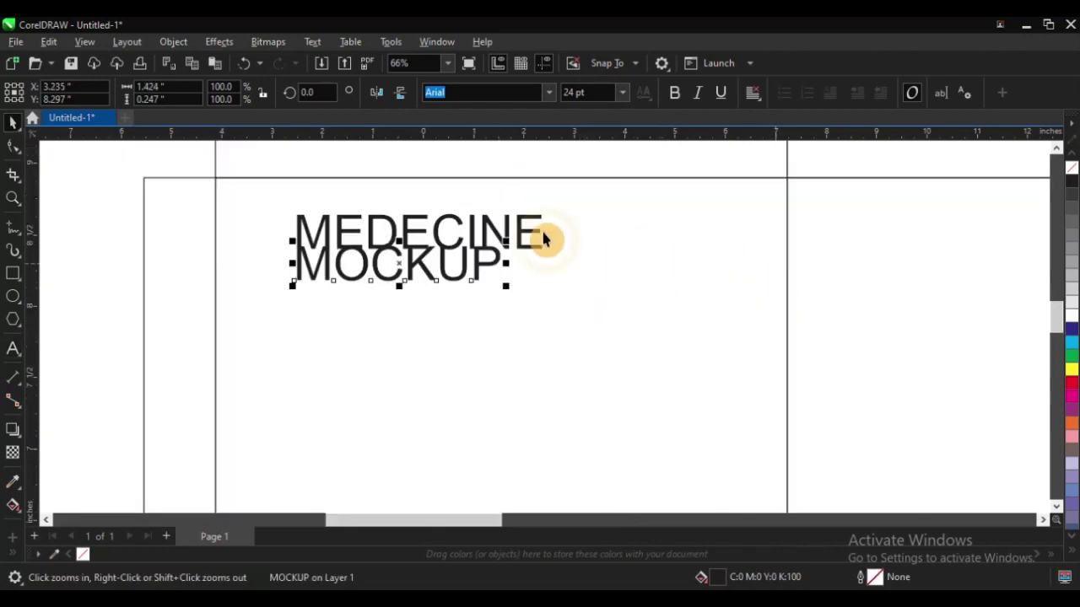
- Move the MOCKUP text down to leave a clear gap beneath MEDECINE on the first side panel
scroll(518, 245, "down", 2)
left_click_drag(266, 244, 747, 414)
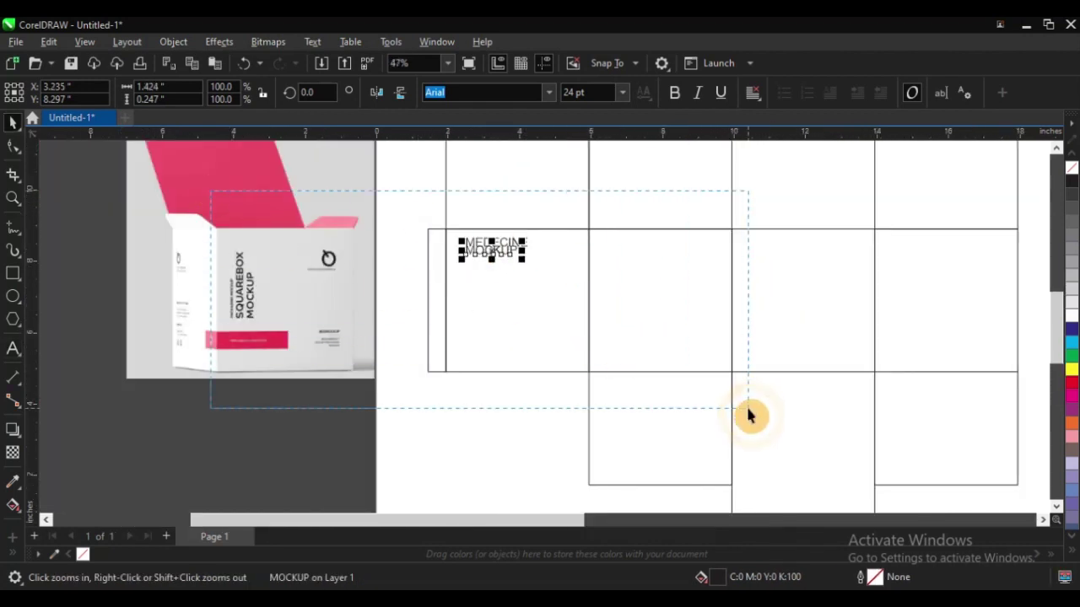
left_click_drag(460, 181, 608, 384)
scroll(560, 253, "down", 2)
key("F2")
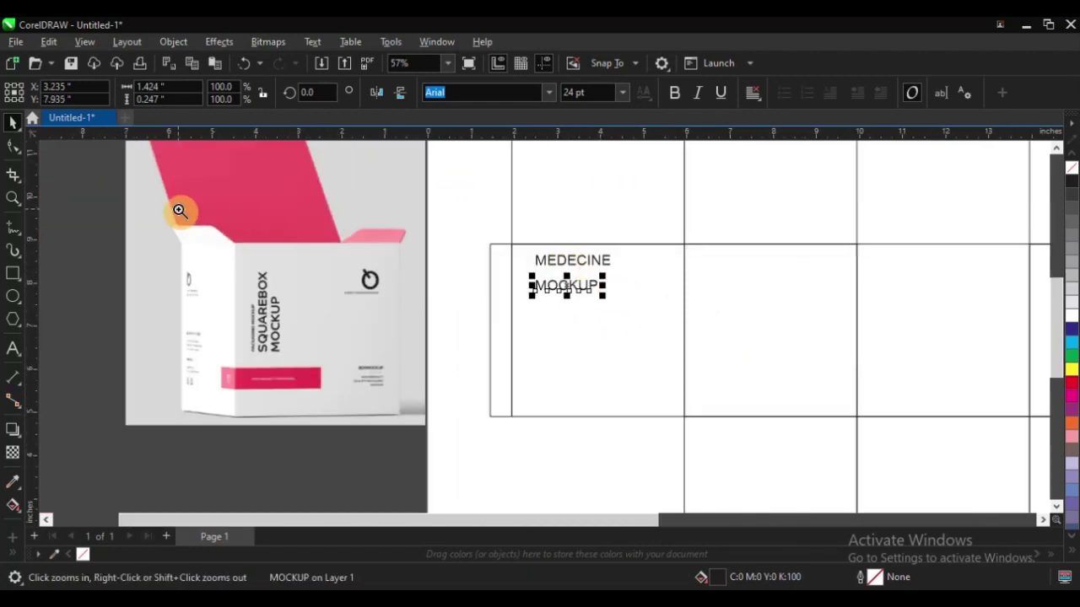
left_click_drag(178, 211, 792, 461)
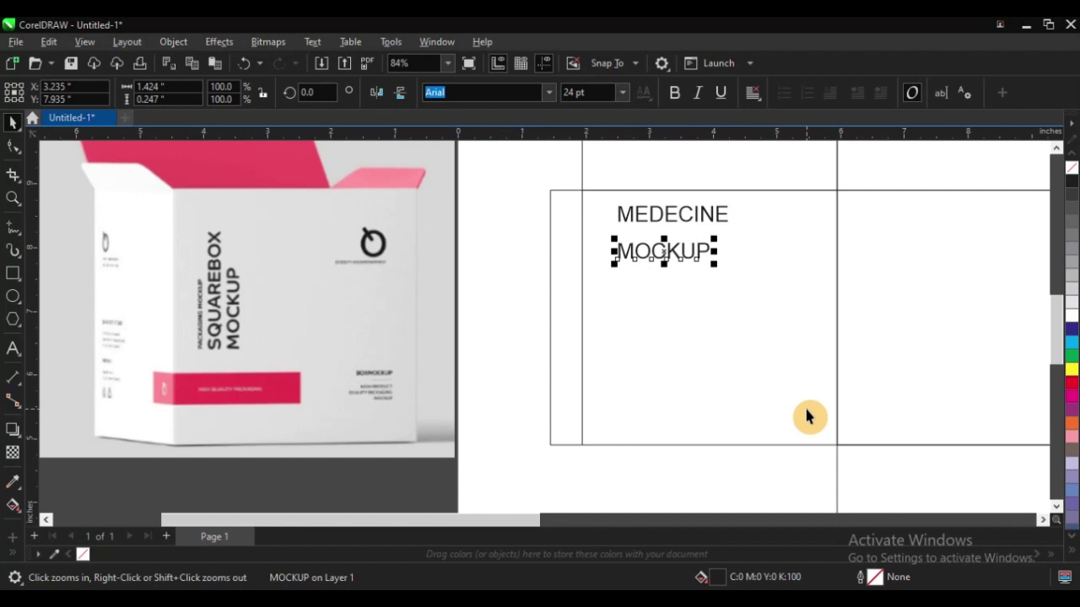
right_click(360, 257)
left_click_drag(303, 246, 675, 421)
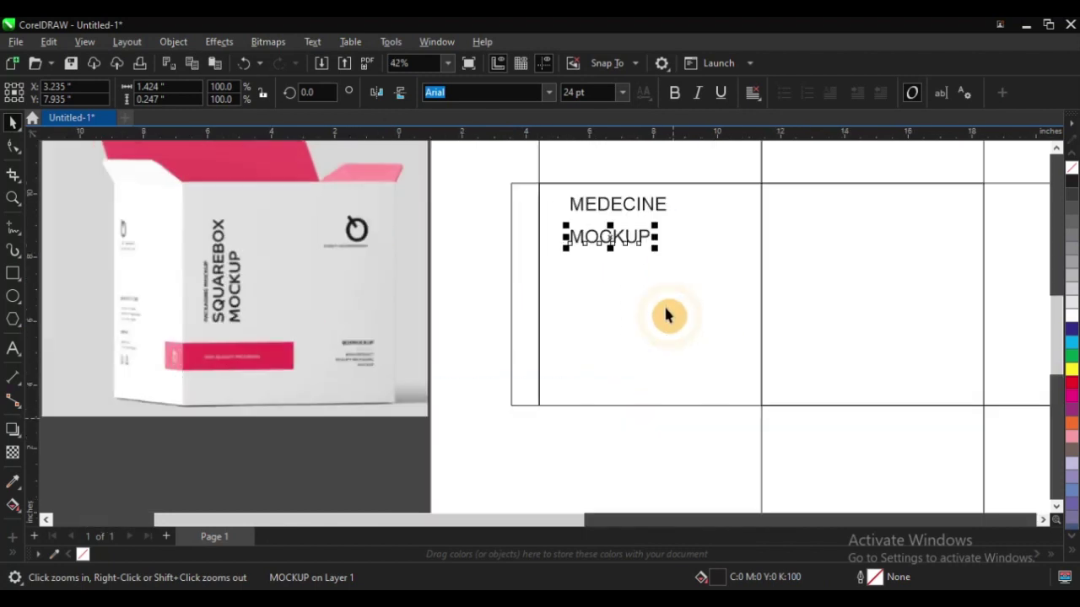
key("space")
- Duplicate the MOCKUP text near the bottom of the first side panel and change the copy to "PROFESSION DESIGN" on two lines
left_click_drag(615, 236, 634, 358)
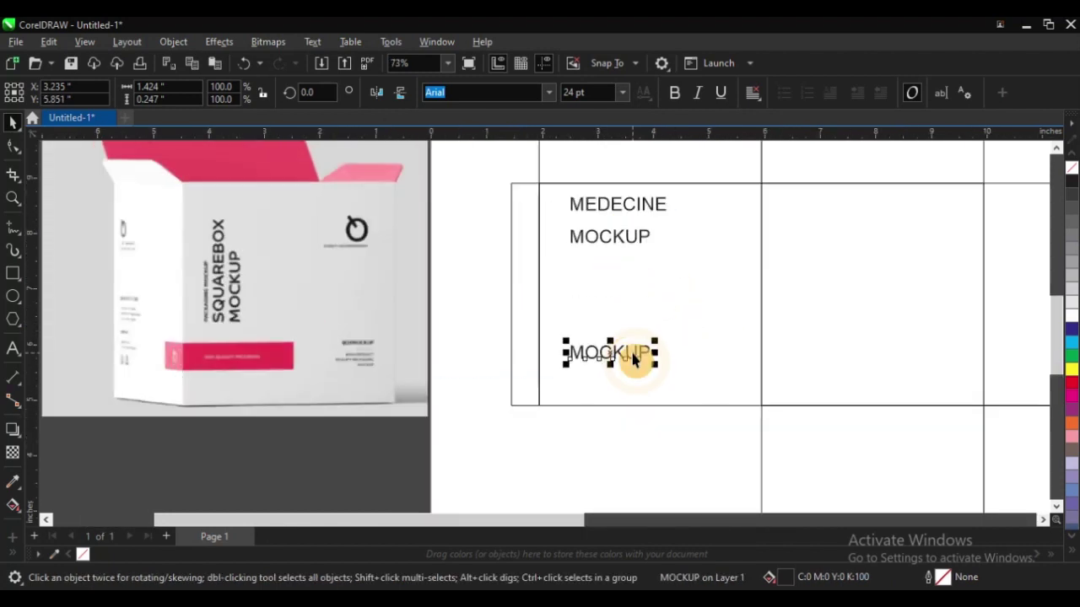
double_click(633, 365)
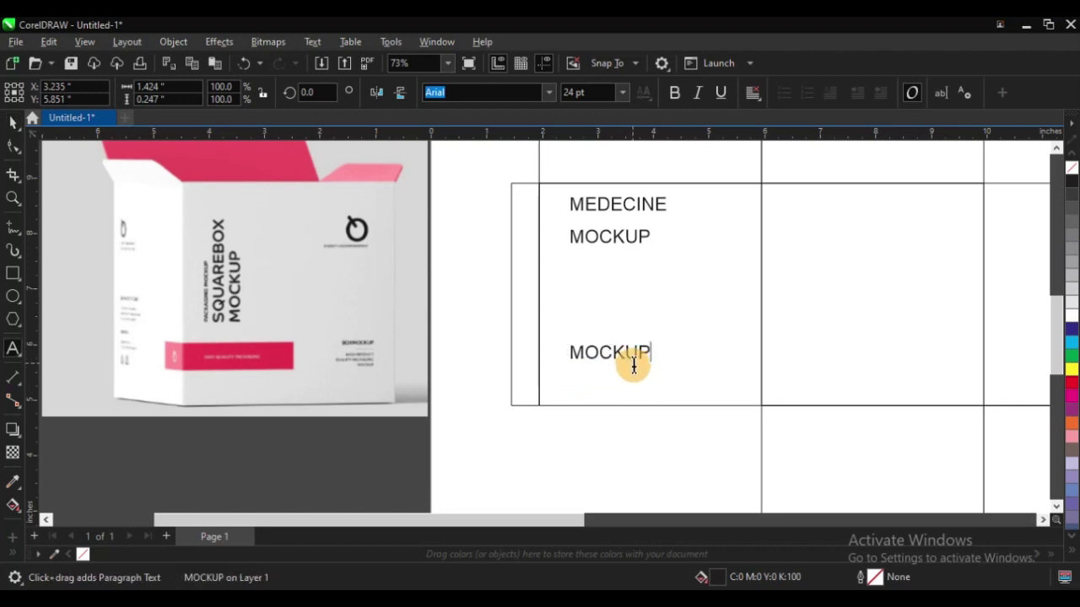
type("PROFESSION")
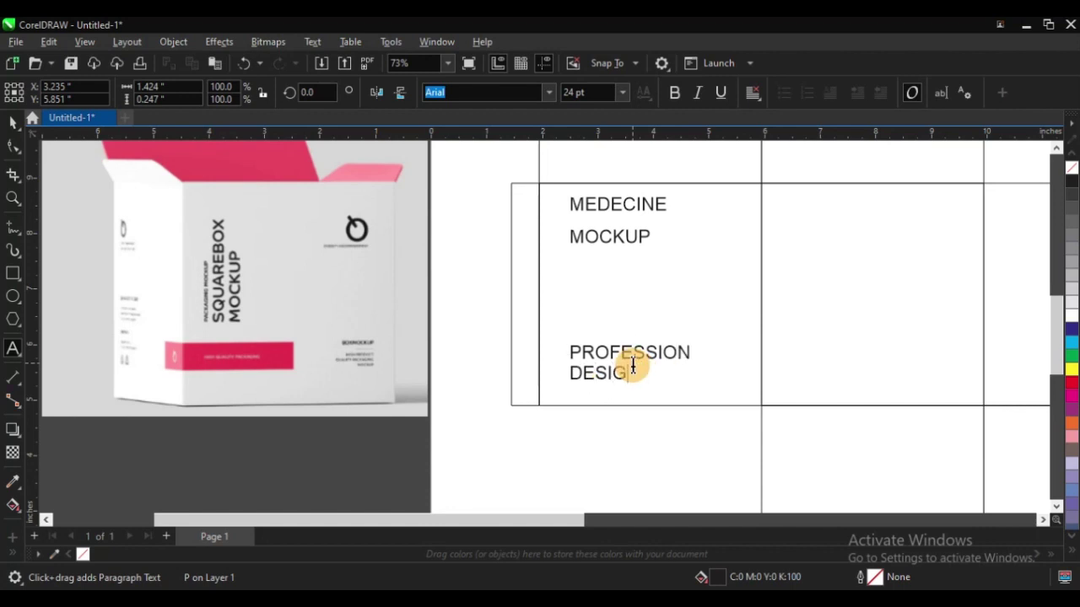
key("ctrl+space")
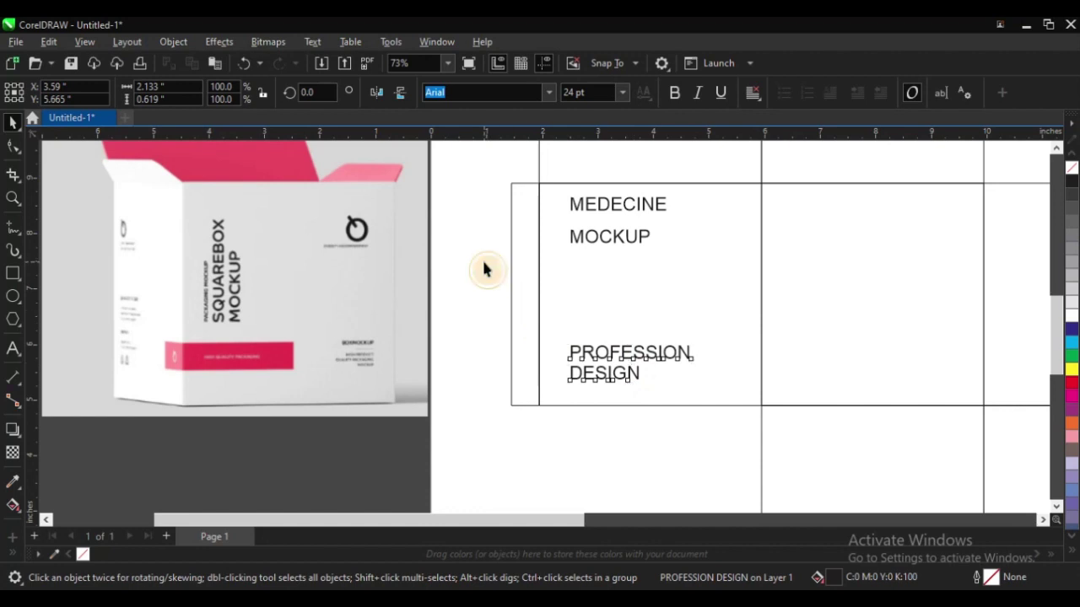
- Scale the PROFESSION DESIGN text down proportionally to about the width of MOCKUP
left_click(592, 262)
left_click(639, 358)
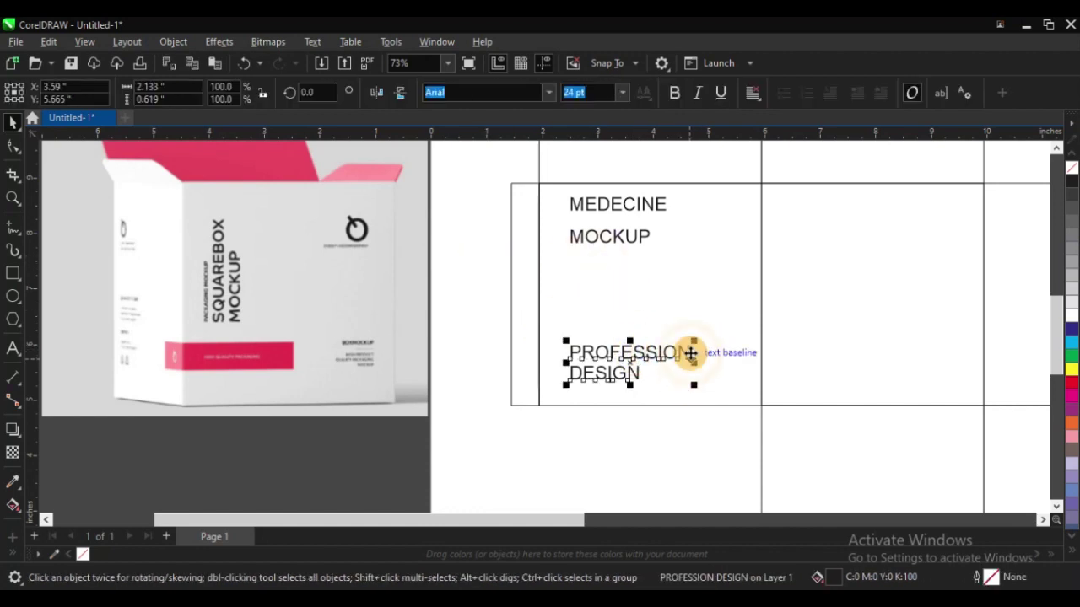
left_click_drag(693, 344, 642, 365)
left_click(681, 386)
left_click(478, 273)
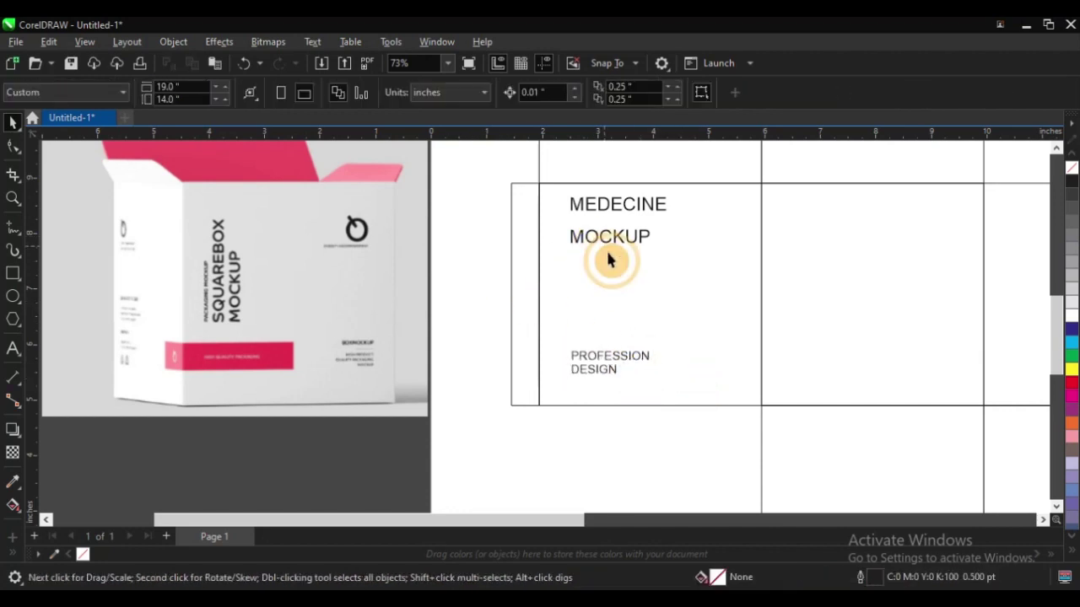
key("F3")
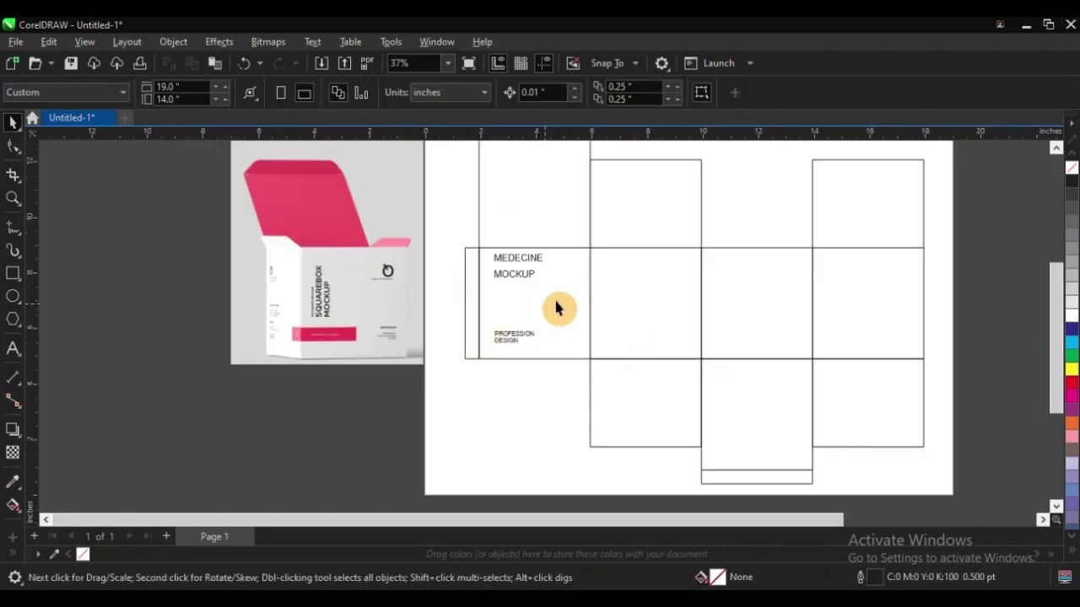
key("F2")
left_click_drag(437, 220, 747, 433)
key("F2")
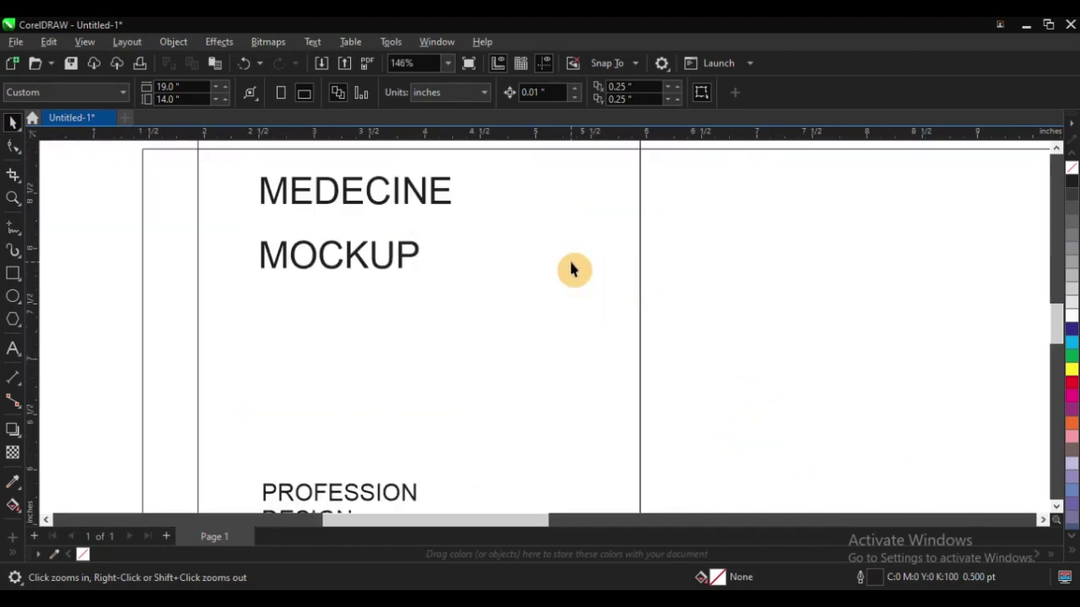
key("F7")
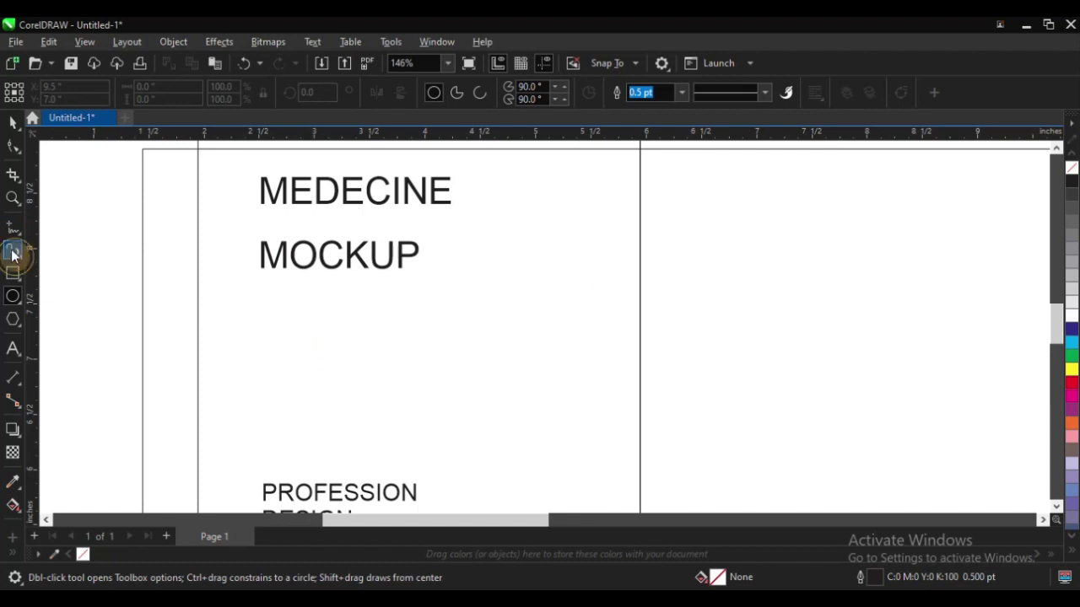
left_click_drag(12, 254, 55, 258)
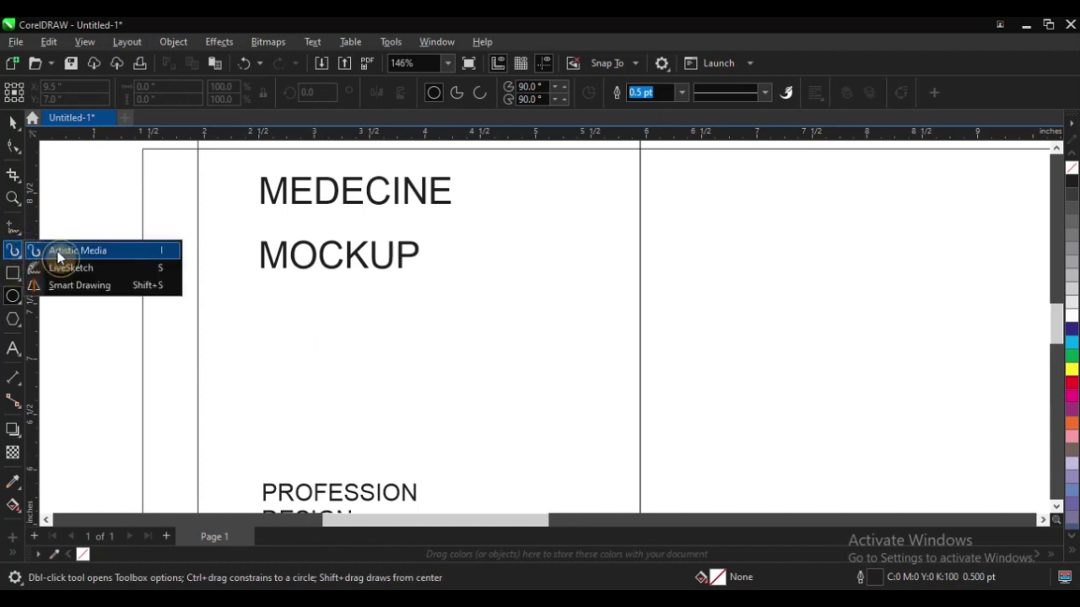
left_click(58, 256)
mouse_move(343, 311)
left_mouse_down()
mouse_move(336, 382)
mouse_move(413, 422)
mouse_move(459, 399)
left_mouse_up()
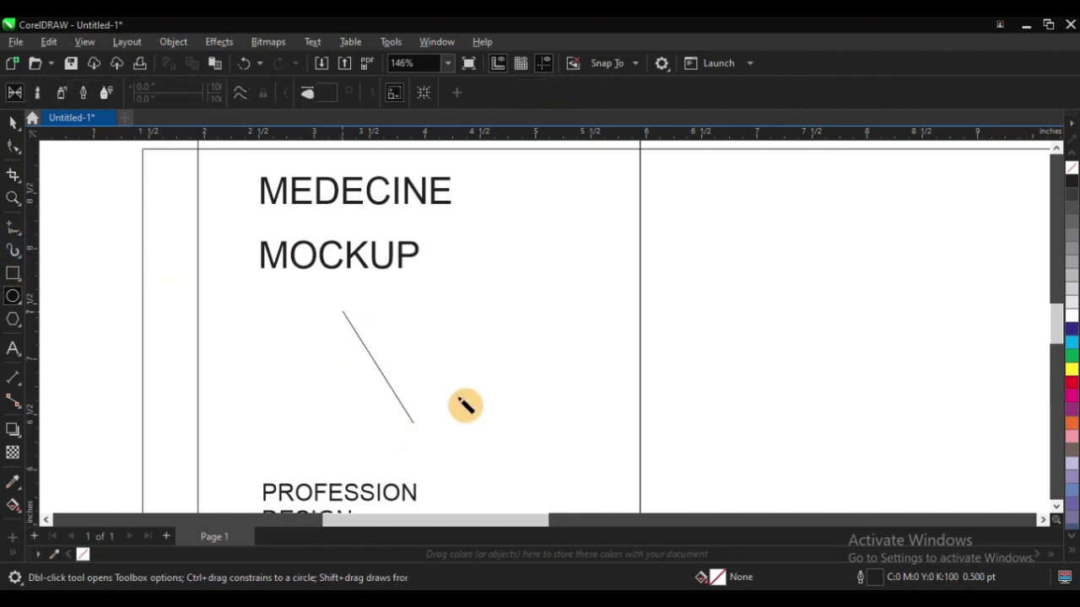
key("space")
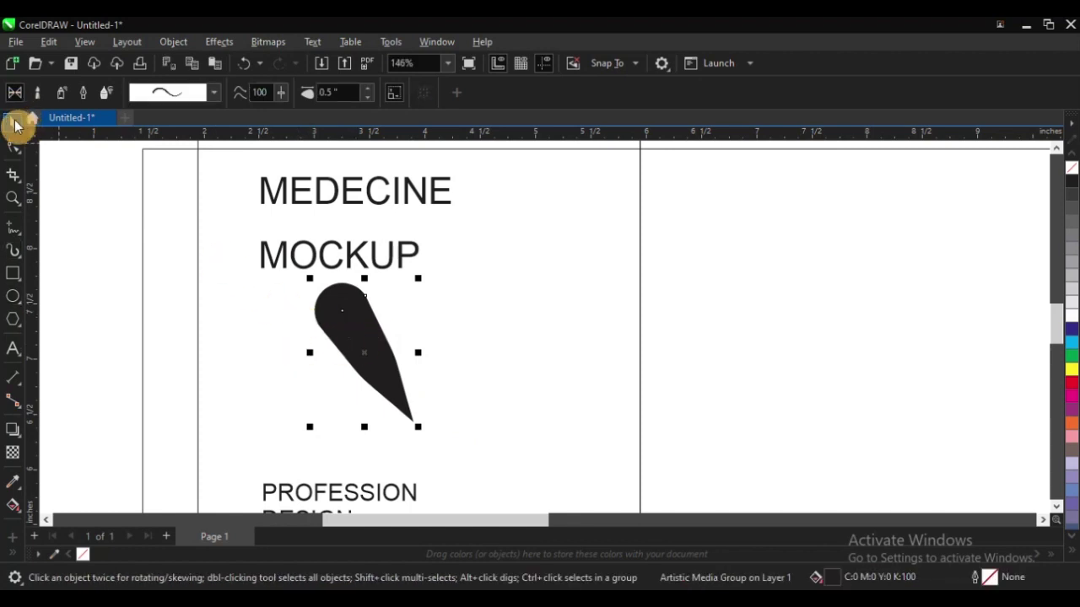
key("Delete")
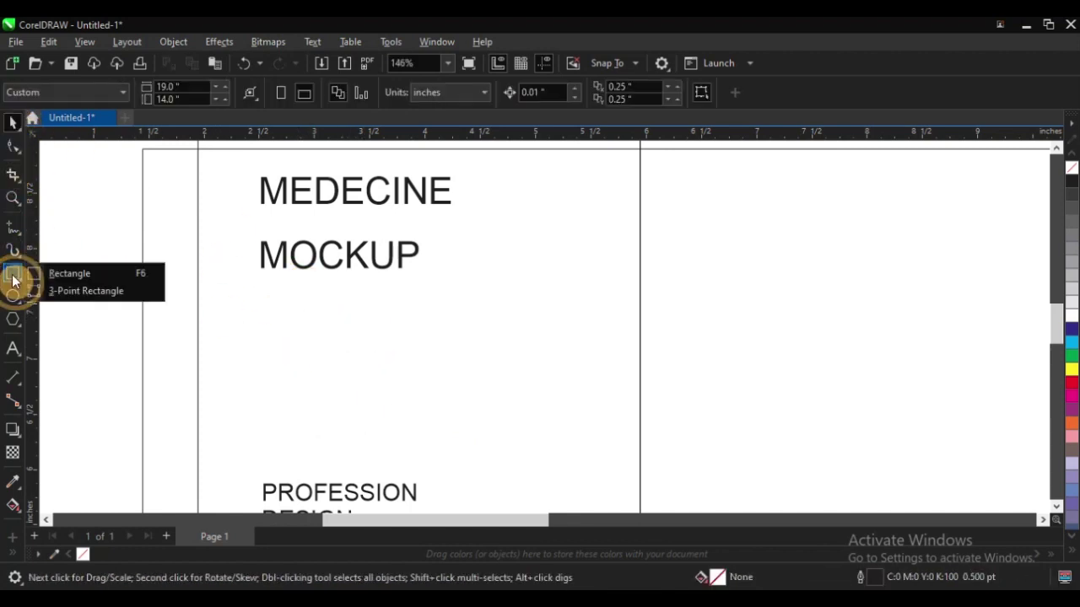
- Draw a five-sided polygon about 0.79 by 0.75 inches beneath the MOCKUP text
mouse_move(12, 319)
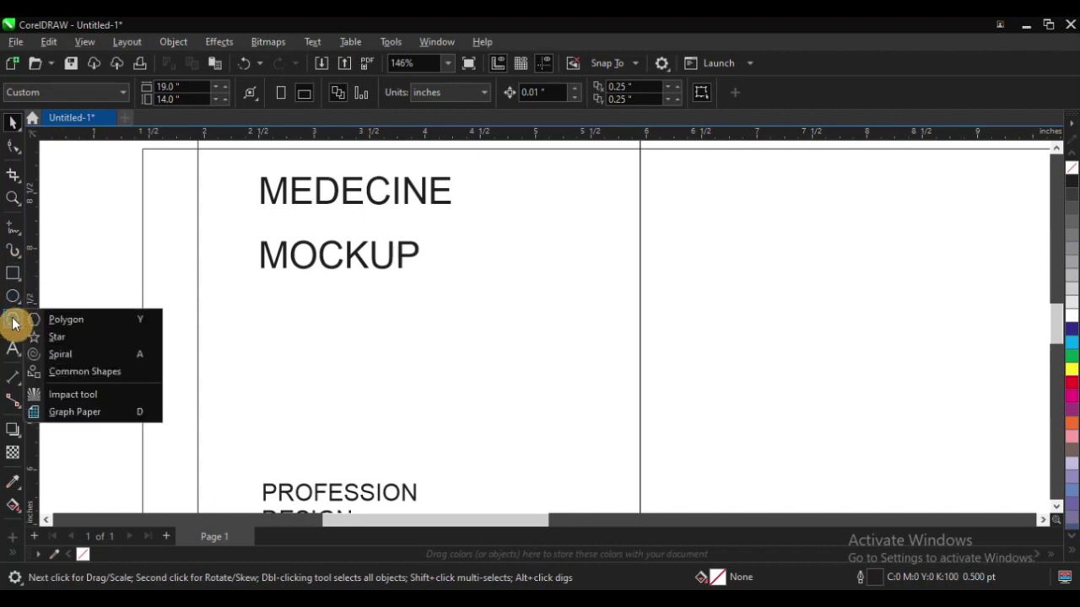
left_click(56, 323)
left_click_drag(275, 319, 366, 406)
key("space")
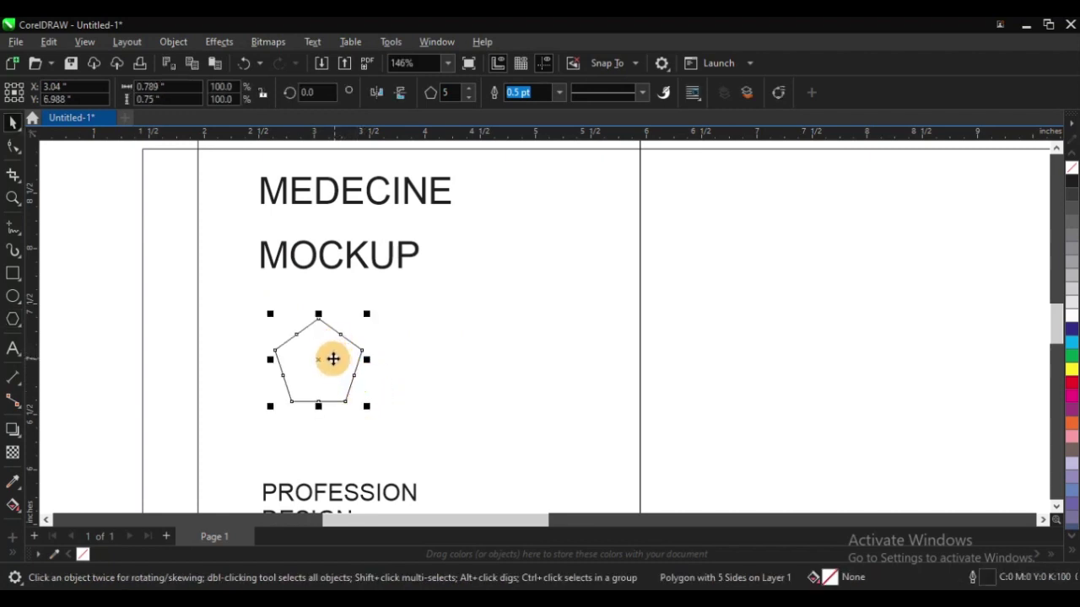
- Try building a cluster from two copies of the pentagon between the MOCKUP and PROFESSION DESIGN texts
left_click_drag(334, 359, 371, 372)
right_click(311, 306)
right_click(371, 372)
scroll(377, 288, "down", 2)
key("F2")
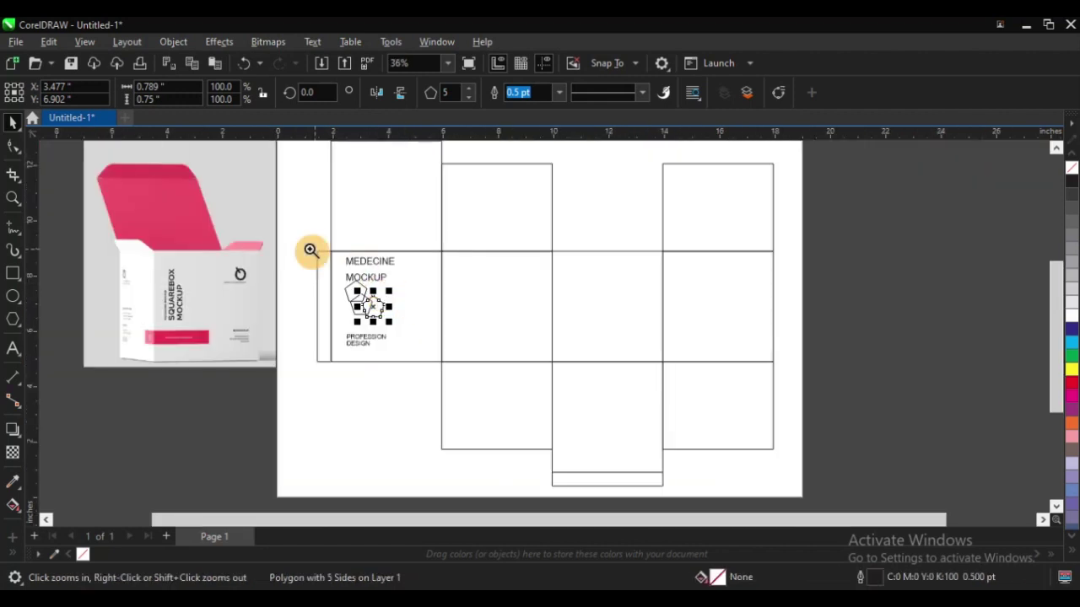
left_click_drag(310, 250, 440, 388)
left_click(586, 306)
key("F2")
left_click_drag(435, 224, 636, 391)
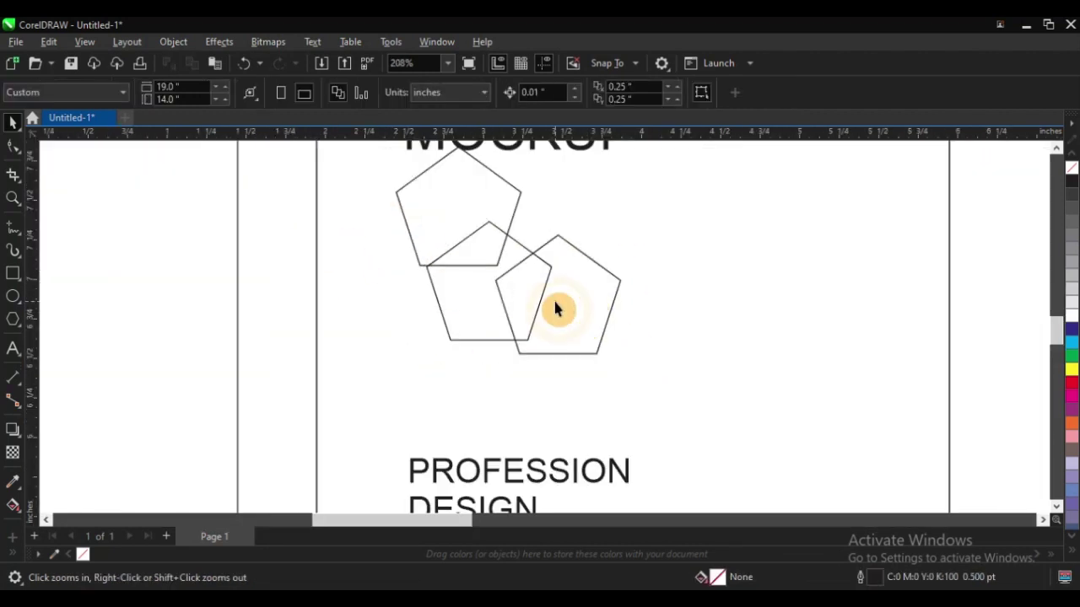
- Try different positions for the third pentagon below and beside the middle one
key("space")
left_click_drag(555, 309, 504, 336)
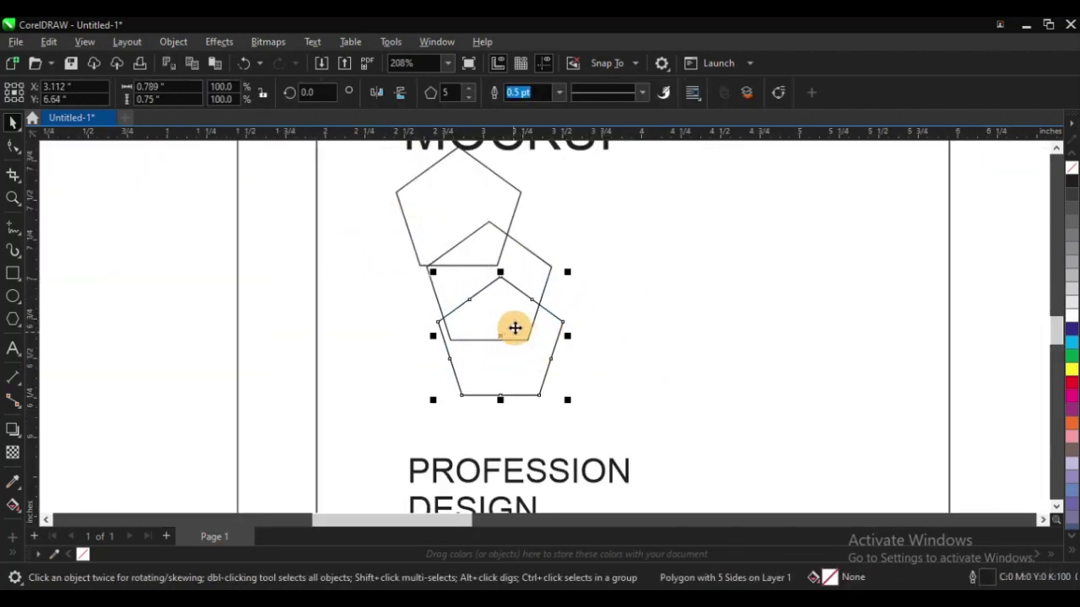
left_click(188, 275)
scroll(277, 342, "down", 2)
key("F2")
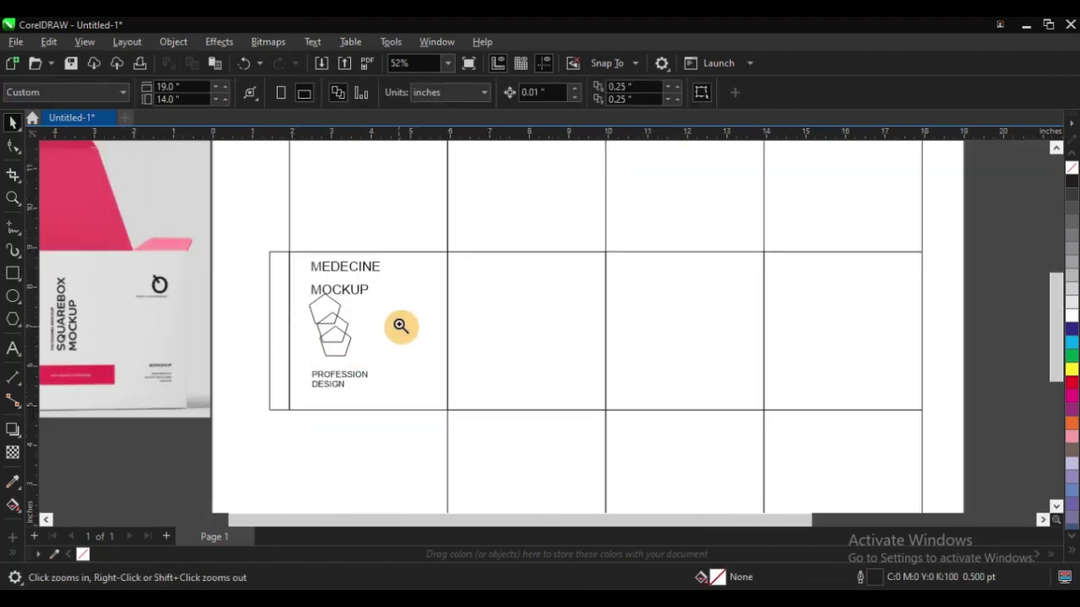
left_click_drag(278, 217, 472, 411)
key("F2")
left_click_drag(325, 225, 710, 494)
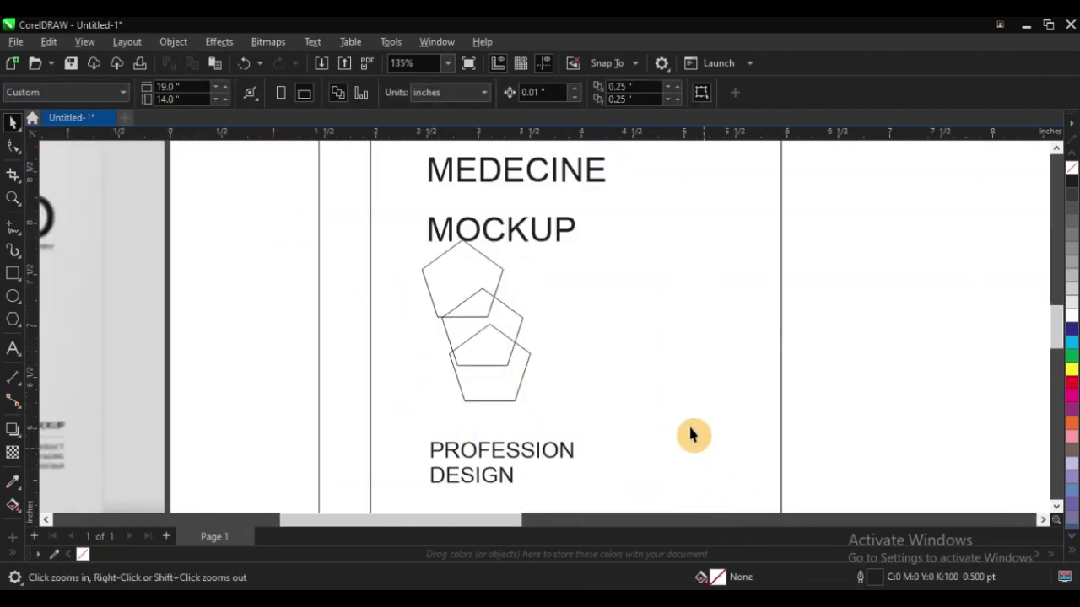
key("space")
left_click_drag(494, 389, 553, 346)
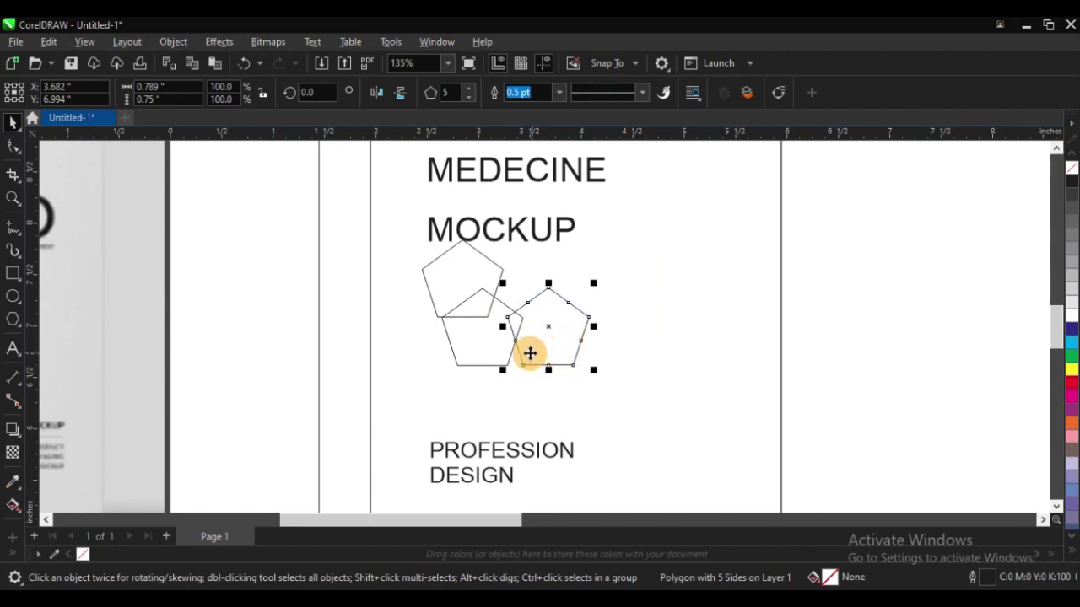
- Delete the two extra pentagon copies, keeping only the uppermost pentagon
key("Delete")
left_click(489, 305)
key("Delete")
- Move the remaining pentagon down so it sits clear of the MOCKUP text
left_click_drag(463, 284, 458, 329)
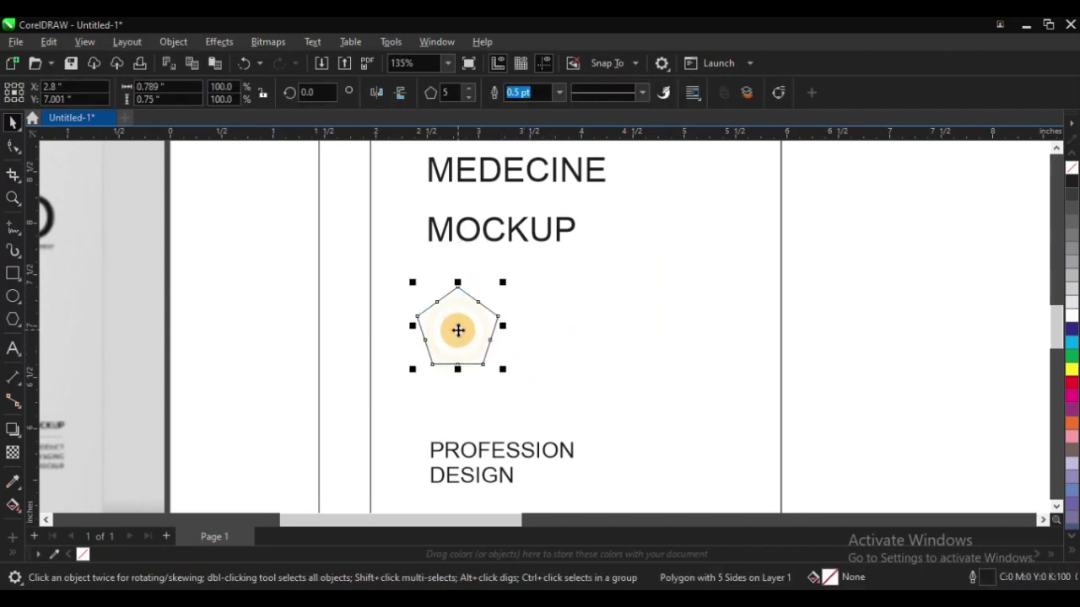
scroll(367, 313, "down", 1)
key("F2")
left_click_drag(385, 277, 537, 379)
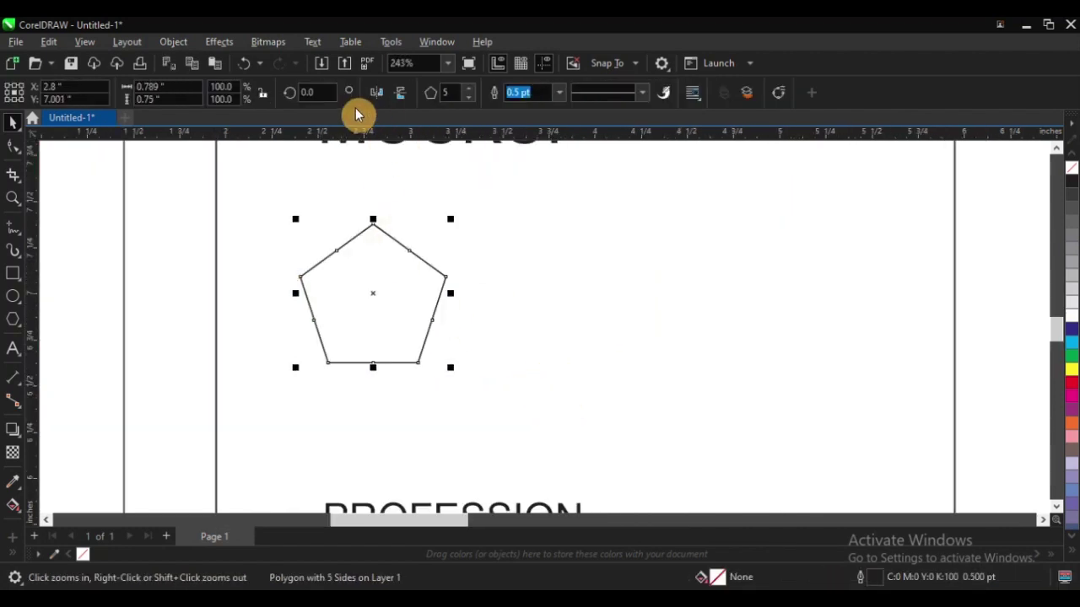
- Set the polygon to 6 sides and add a concentric inner copy scaled to about 82%
left_click(468, 88)
left_click(468, 88)
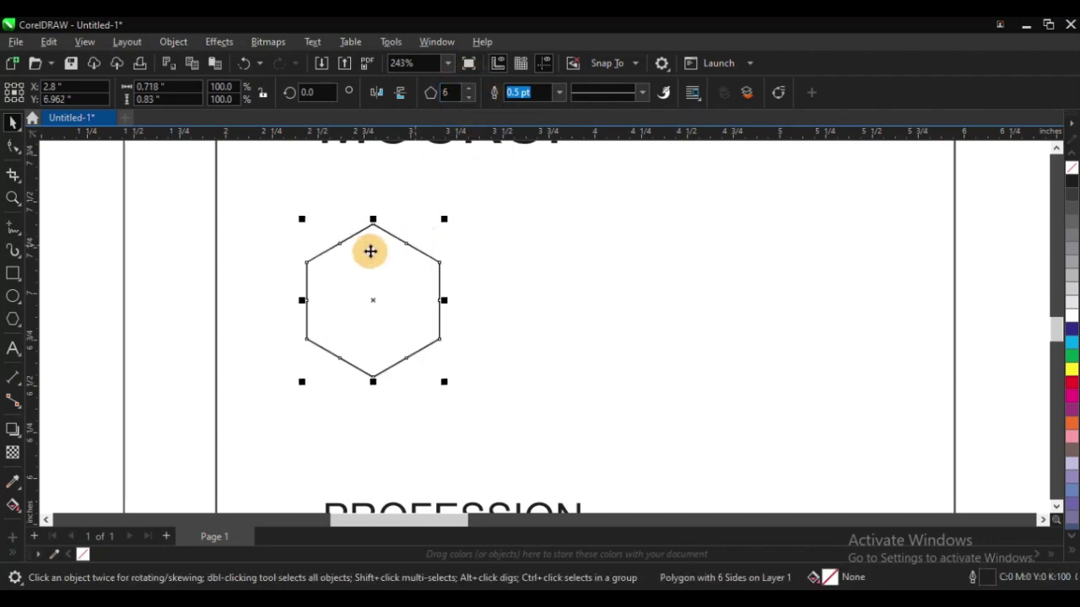
left_click_drag(447, 222, 441, 241)
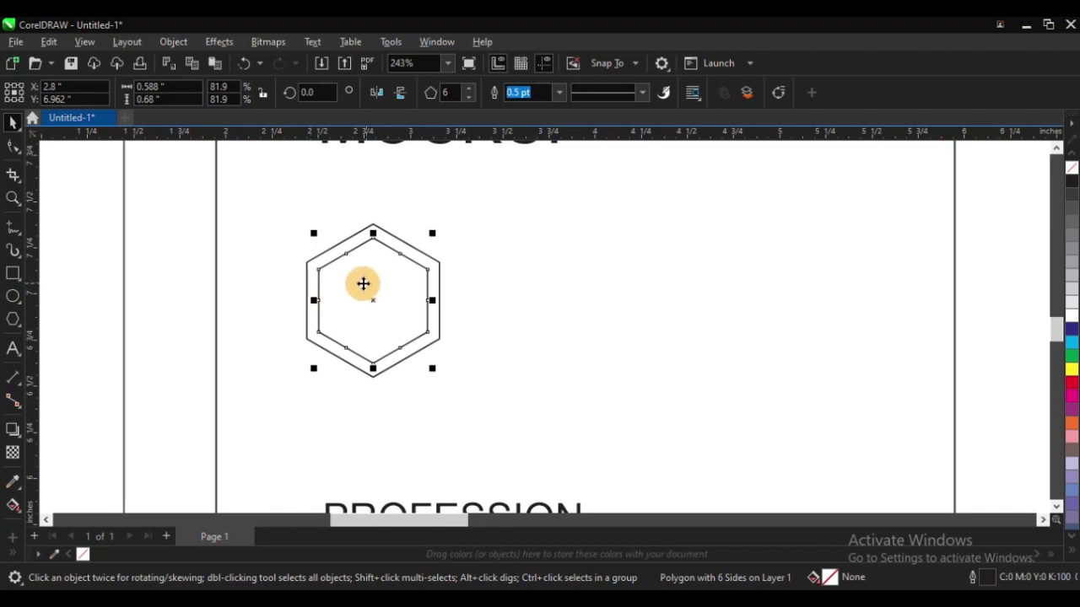
- Duplicate the double hexagon at about 0.49 by 0.57 inches beside the original, and place a second small copy below them
scroll(363, 283, "down", 3)
key("z")
left_click_drag(253, 228, 482, 378)
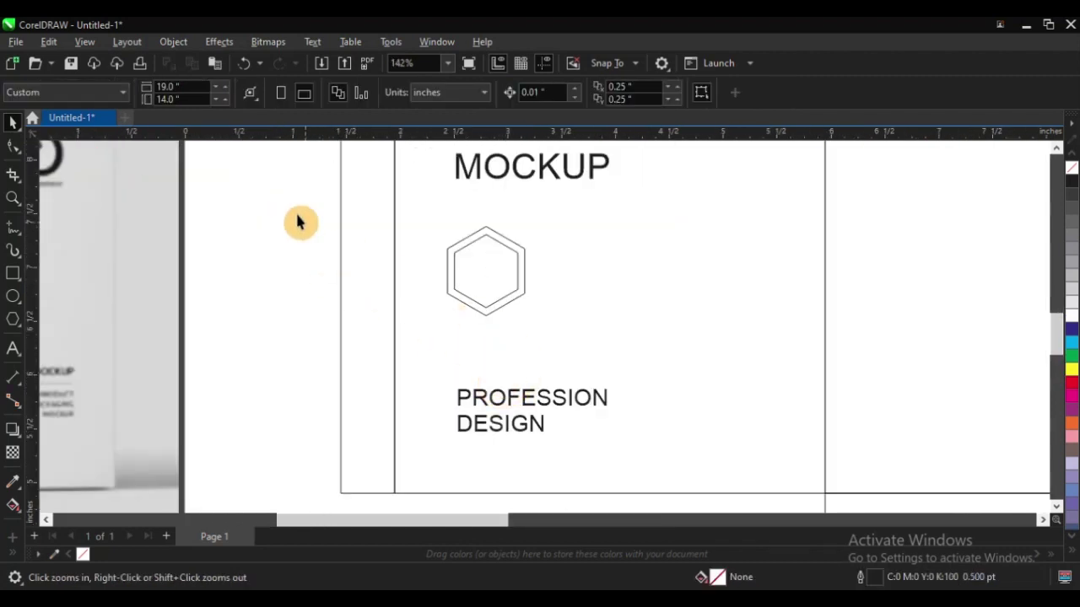
left_click_drag(295, 202, 598, 355)
left_click_drag(529, 219, 505, 250)
left_click_drag(559, 277, 511, 336)
- Sample the crimson colour of the horizontal band on the reference box mockup with the Color Eyedropper
scroll(431, 282, "down", 1)
key("F2")
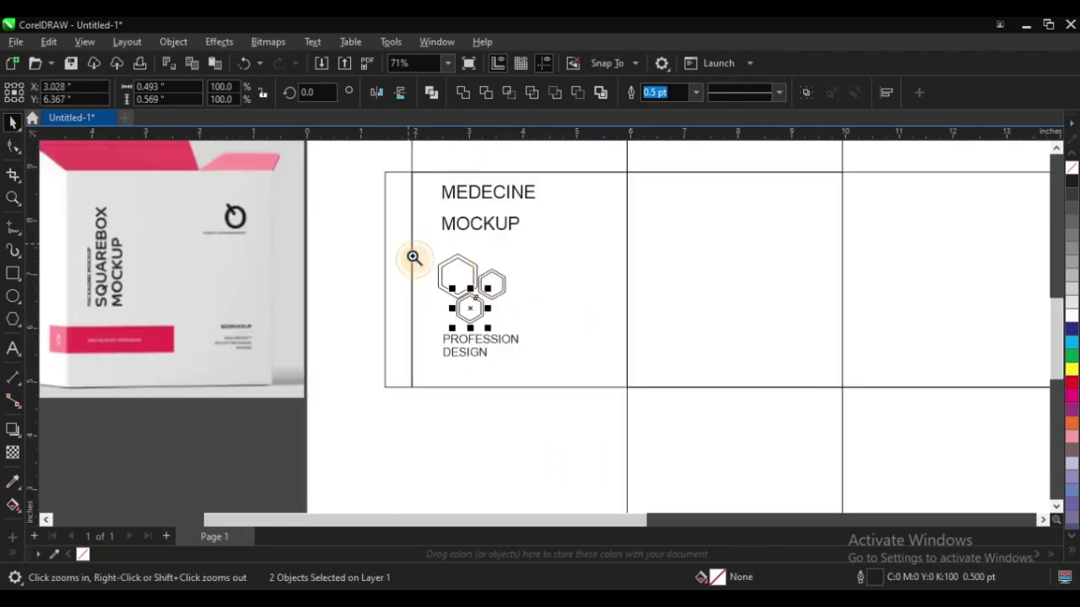
left_click_drag(411, 254, 553, 369)
scroll(437, 285, "down", 1)
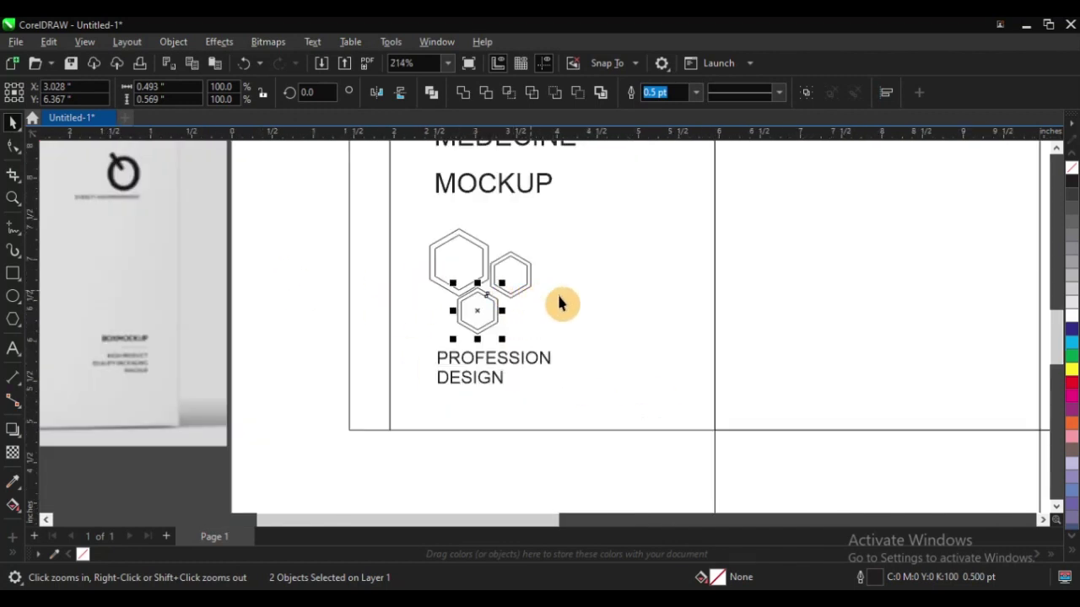
scroll(555, 297, "down", 1)
key("F2")
left_click_drag(178, 205, 695, 454)
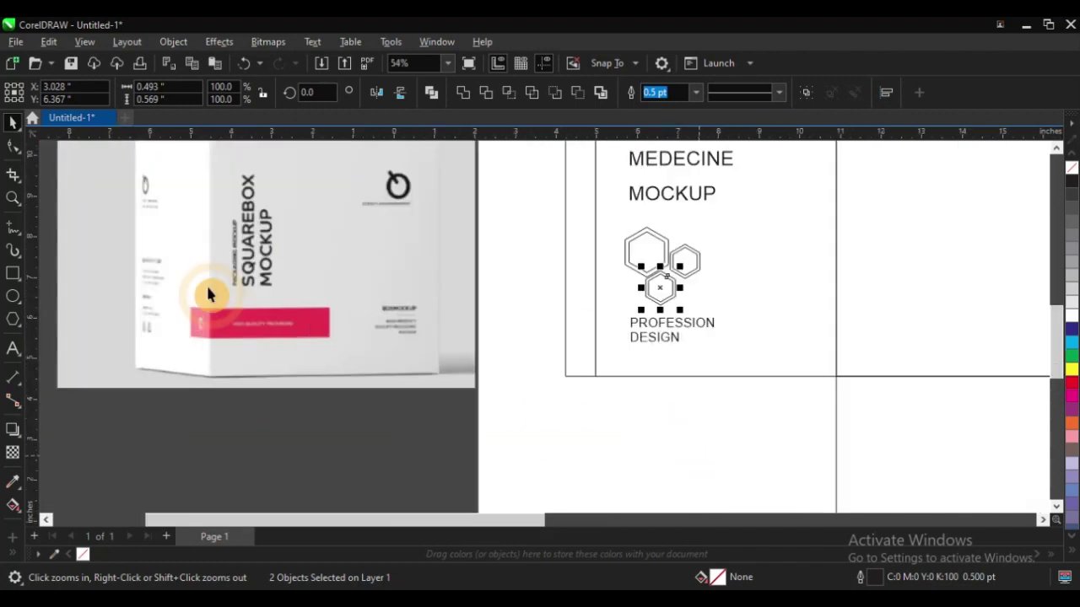
left_click(12, 482)
left_click(313, 322)
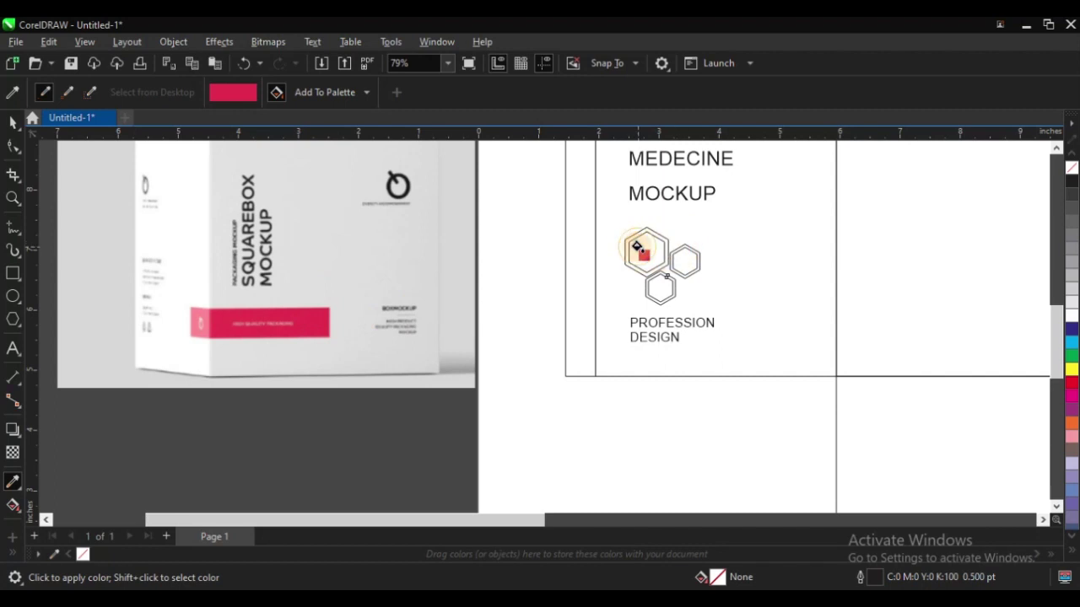
- Fill the inner shapes of all three double hexagons with the sampled crimson
left_click(638, 246)
key("F2")
left_click_drag(616, 220, 749, 336)
left_click(534, 264)
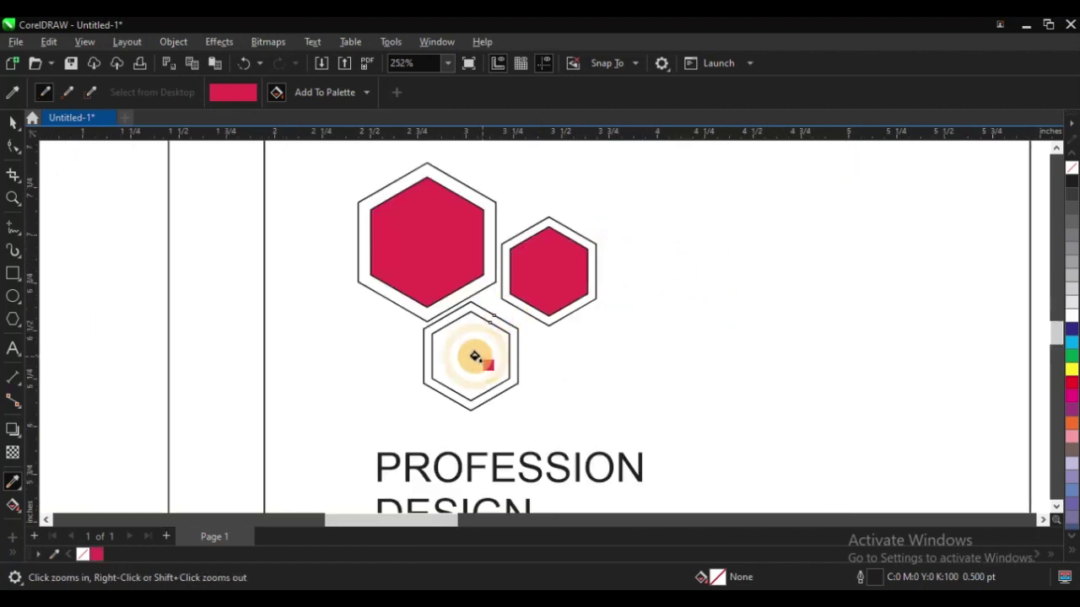
left_click(474, 359)
key("space")
- Group the six hexagon shapes of the motif into one object
scroll(583, 327, "down", 4)
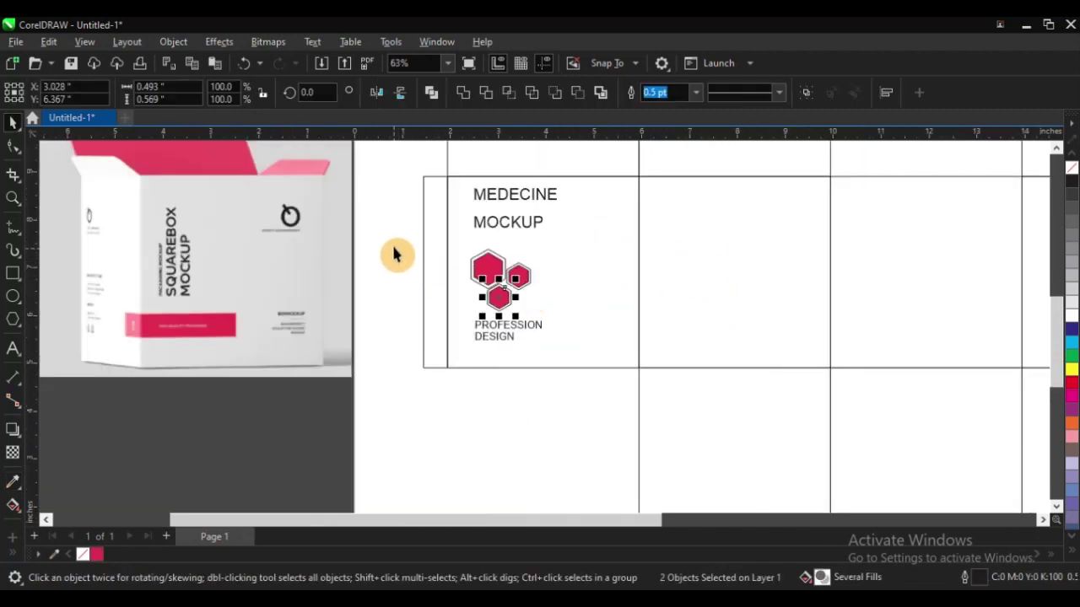
left_click_drag(393, 234, 545, 321)
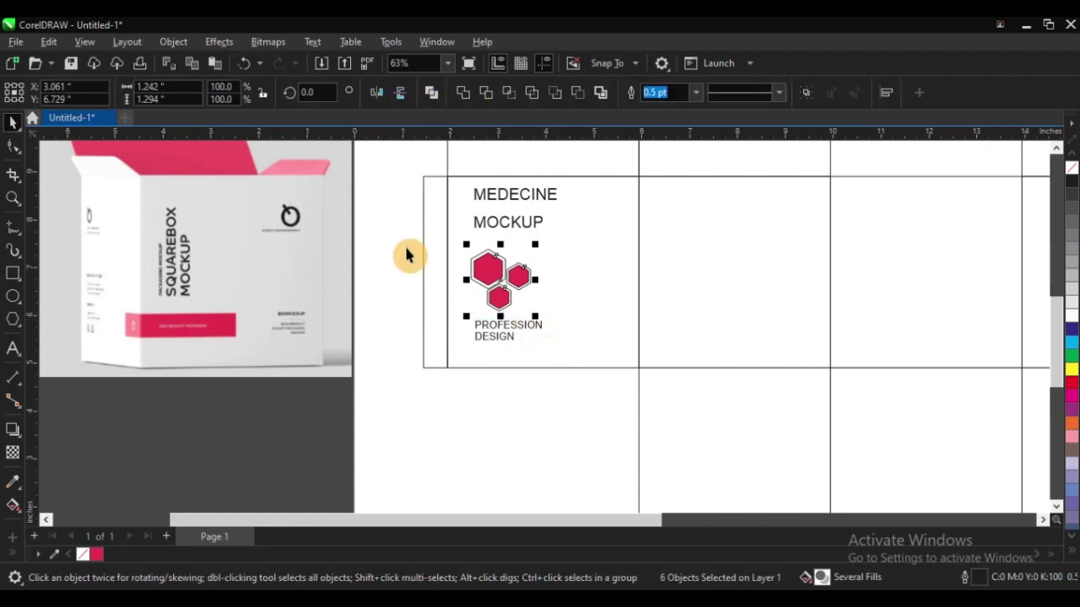
key("ctrl+g")
key("F2")
left_click_drag(437, 225, 570, 337)
left_click(212, 216)
key("space")
left_click(213, 222)
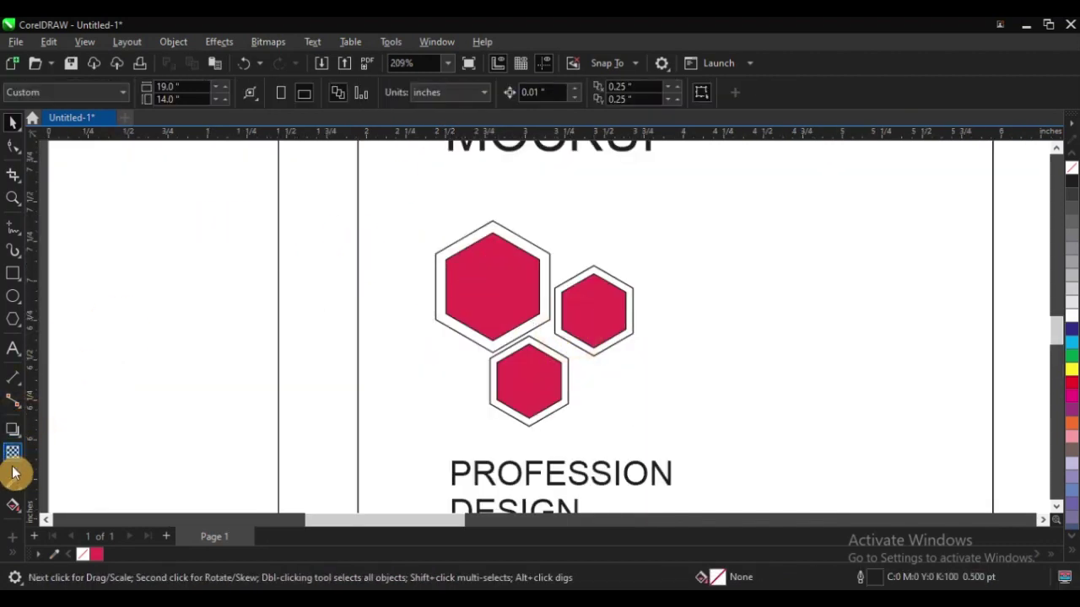
- Try to apply the sampled crimson to the ring between the large hexagon's inner and outer shapes
left_click(13, 485)
left_click(494, 241)
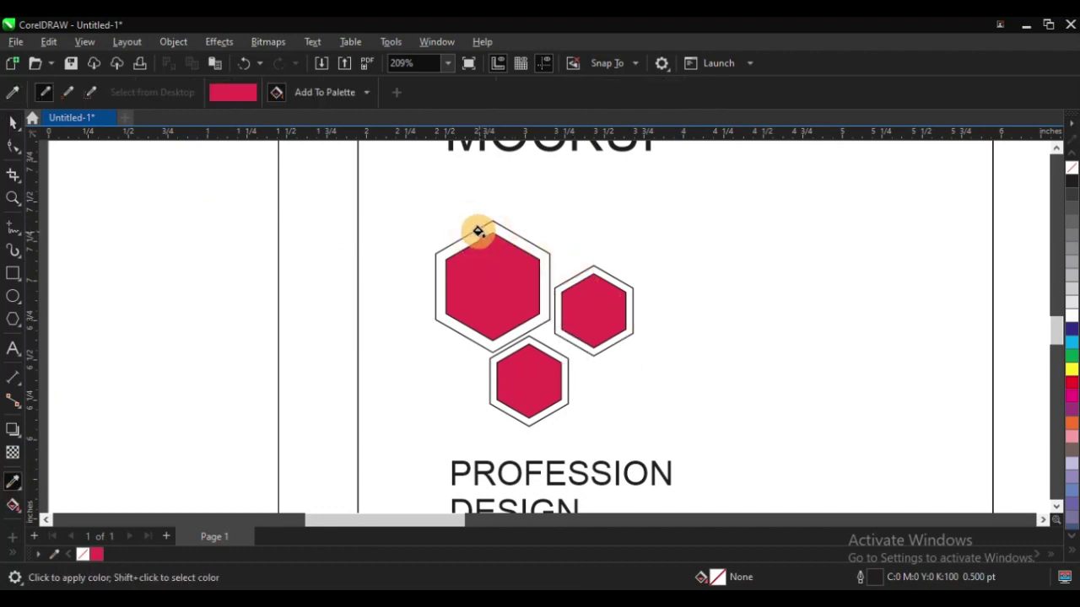
left_click(487, 242)
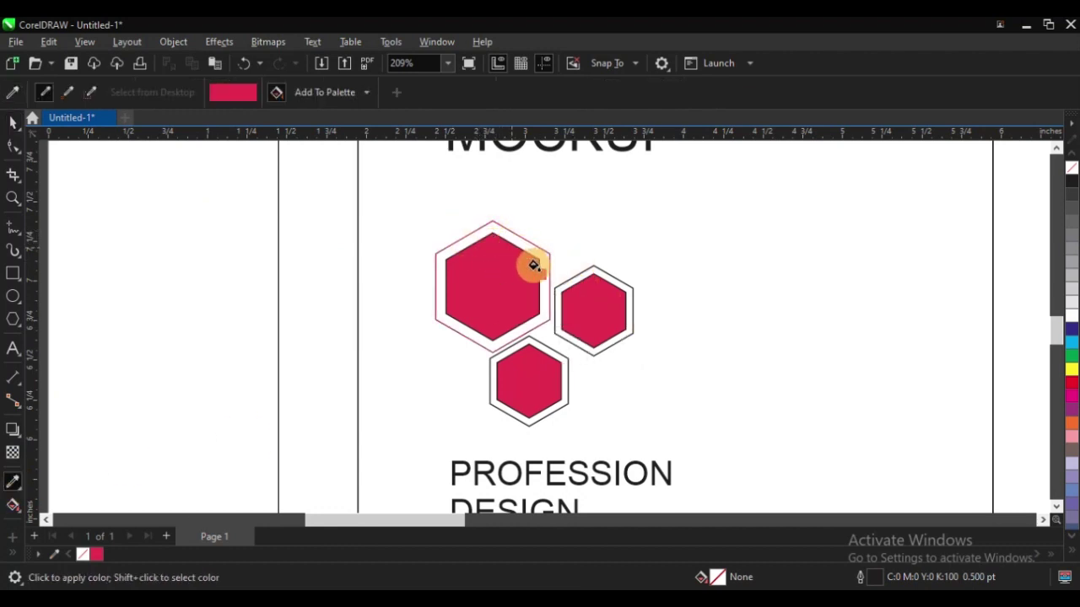
key("z")
left_click_drag(448, 205, 527, 295)
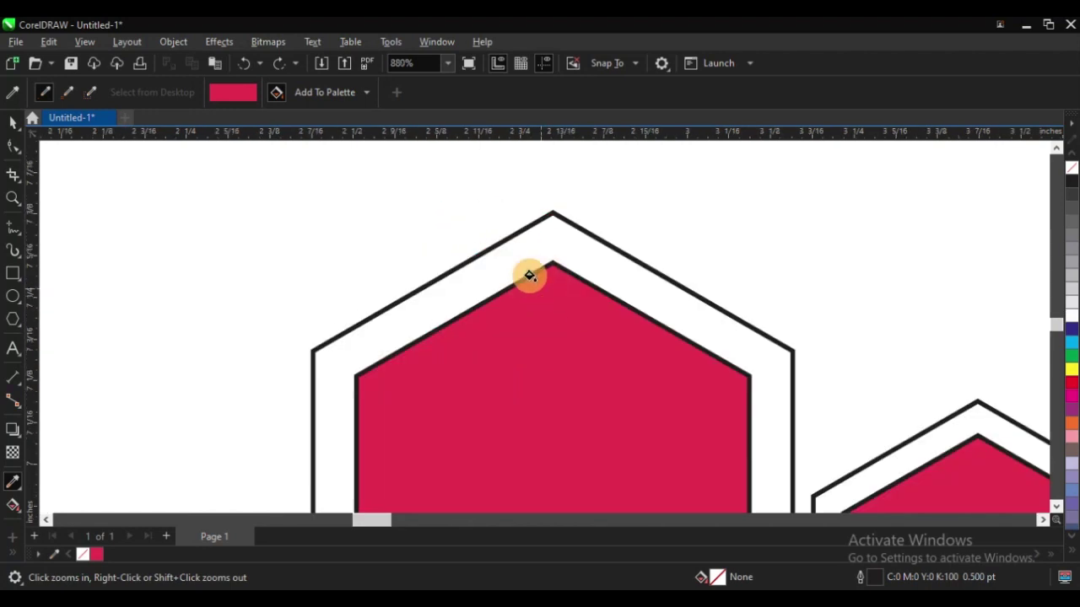
- Fill the large outer hexagon with the sampled crimson and lighten its uniform fill to pink #F799A1
left_click(507, 260)
key("space")
left_click(499, 254)
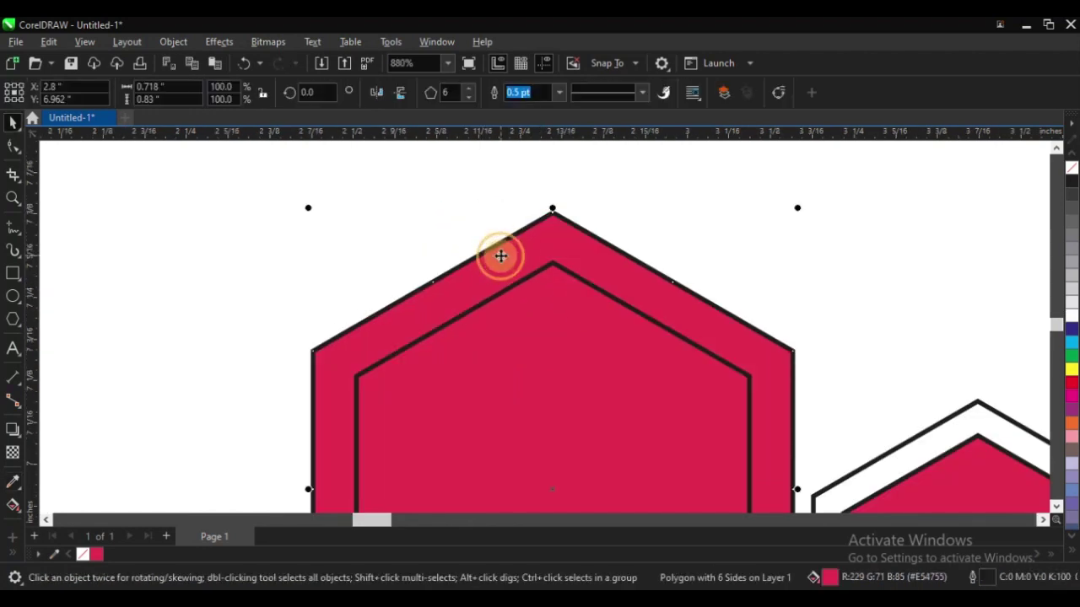
key("shift+F11")
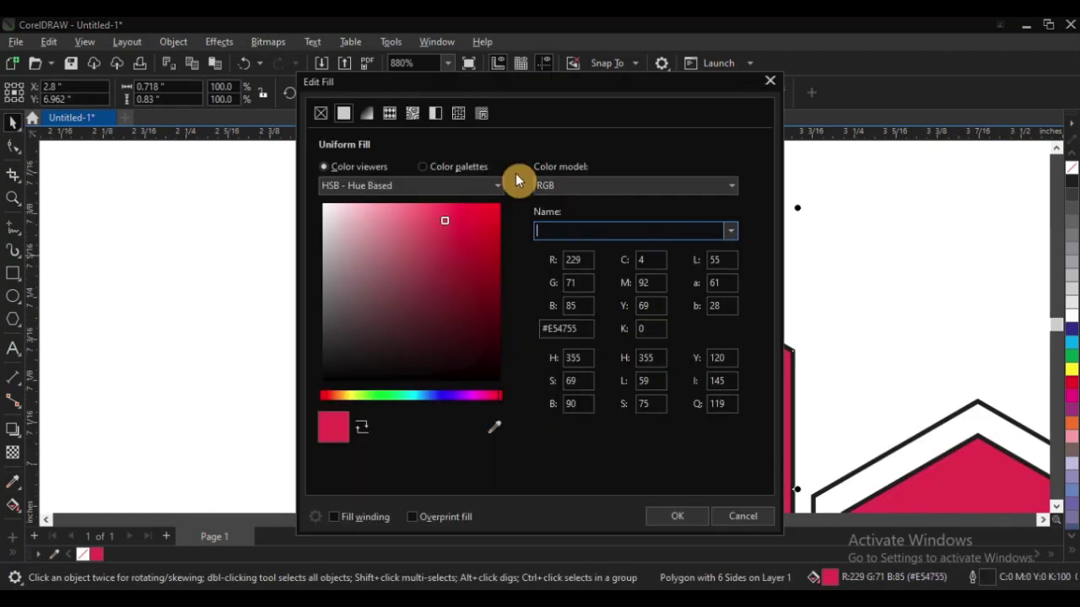
left_click_drag(424, 219, 390, 210)
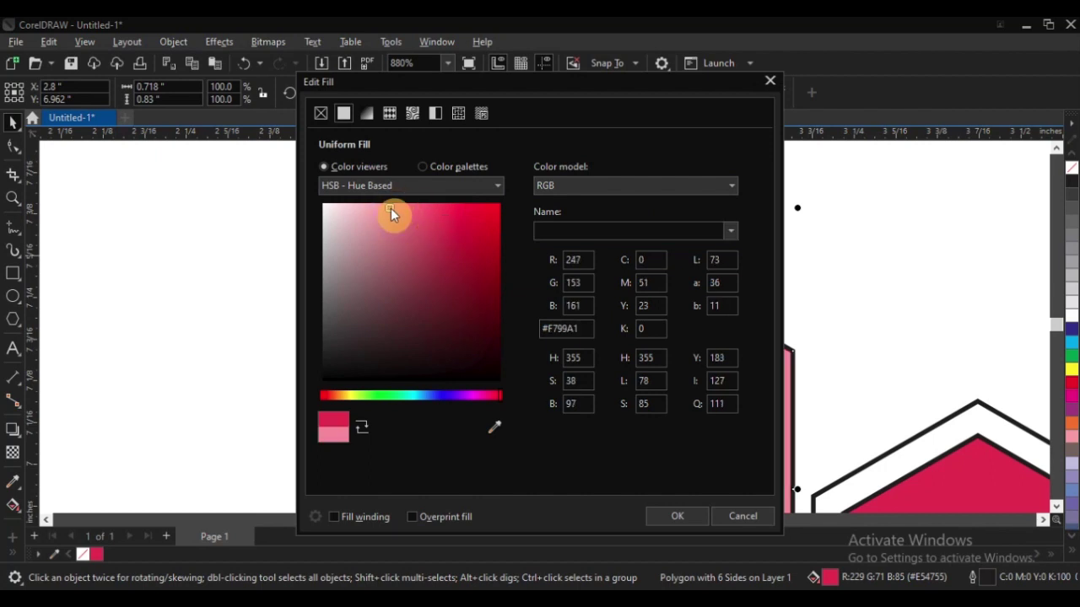
left_click(689, 518)
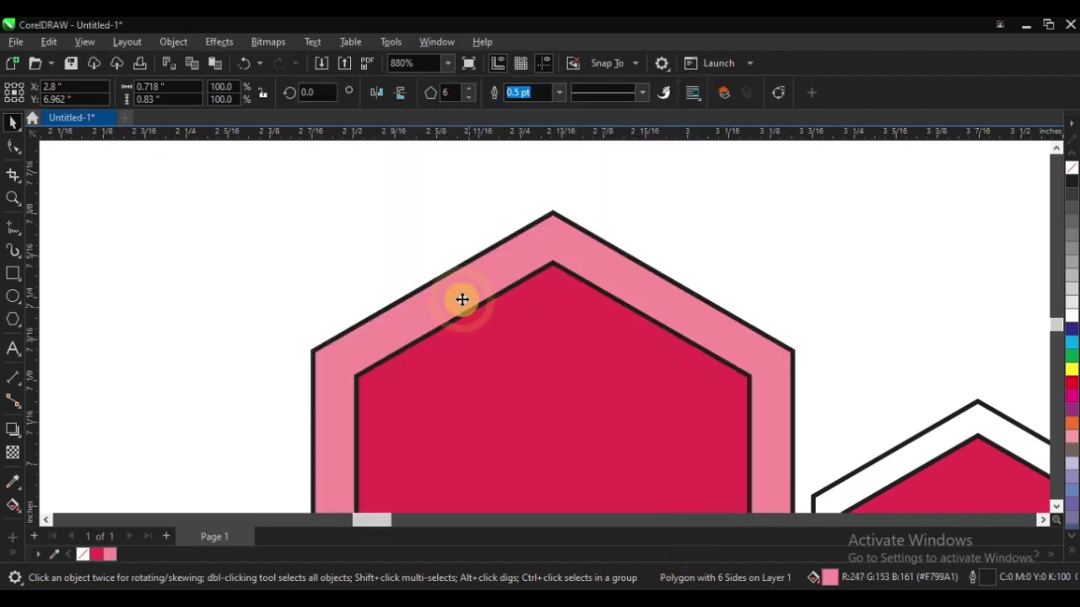
scroll(463, 298, "down", 5)
scroll(375, 250, "down", 1)
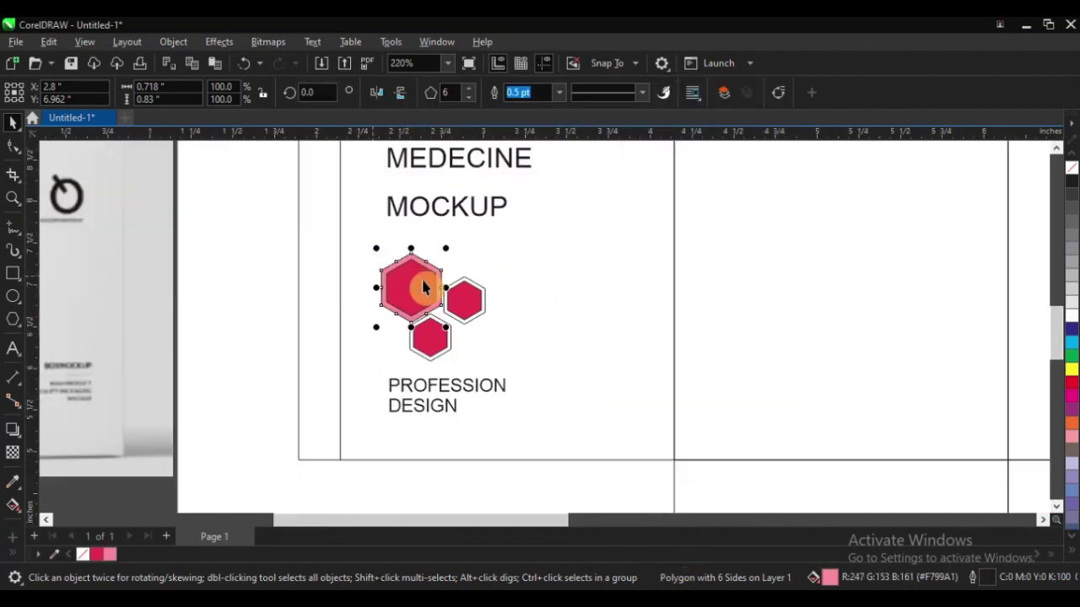
- Undo the pink and crimson fills on the large outer hexagon
key("F2")
left_click_drag(309, 219, 511, 382)
key("ctrl+z")
left_click(514, 382)
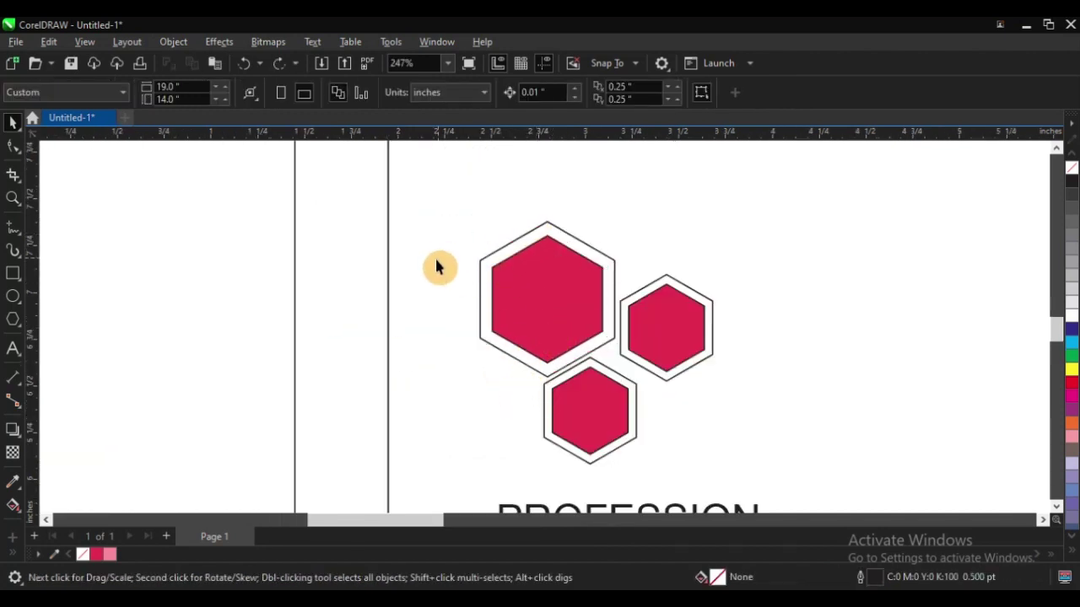
- Move the hexagon group up to the empty area beside the MEDECINE and MOCKUP titles
scroll(508, 250, "down", 5)
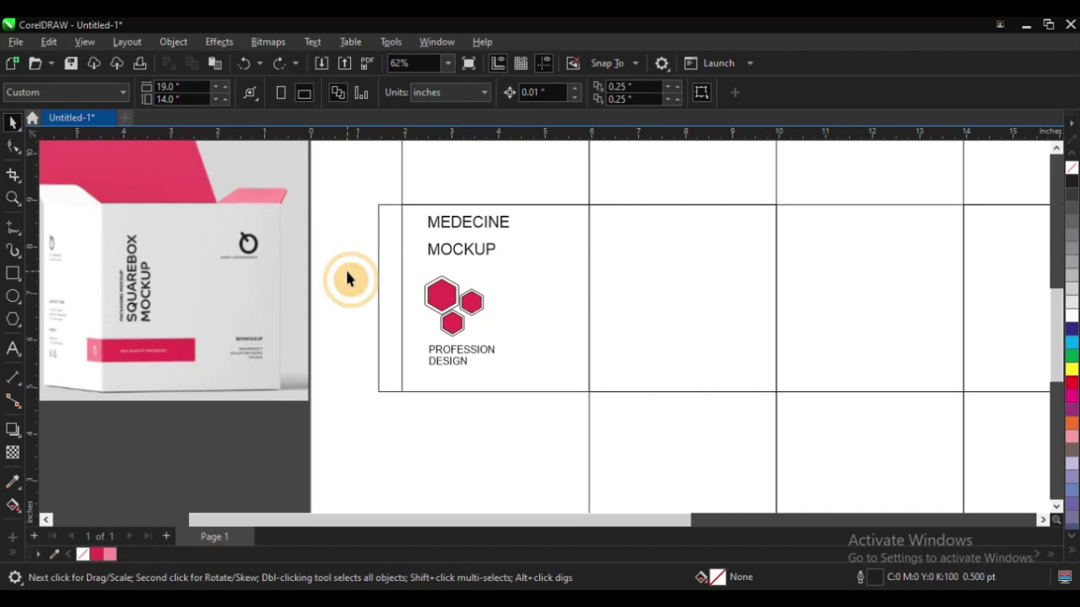
scroll(414, 303, "down", 3)
scroll(304, 241, "up", 4)
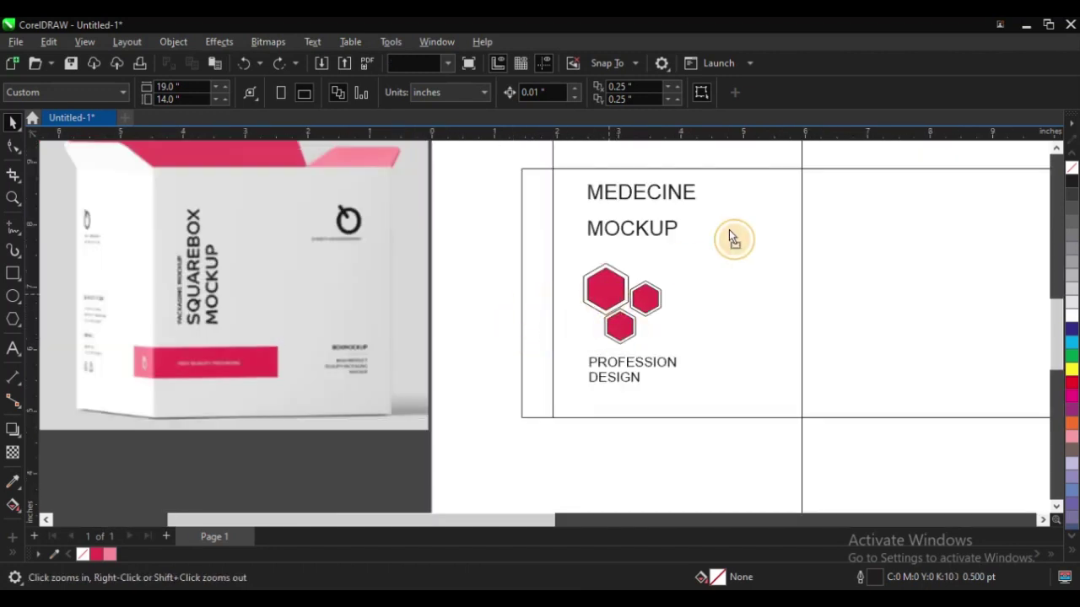
left_click_drag(731, 239, 724, 212)
scroll(470, 287, "down", 1)
key("F2")
left_click_drag(288, 215, 780, 414)
left_click(433, 207)
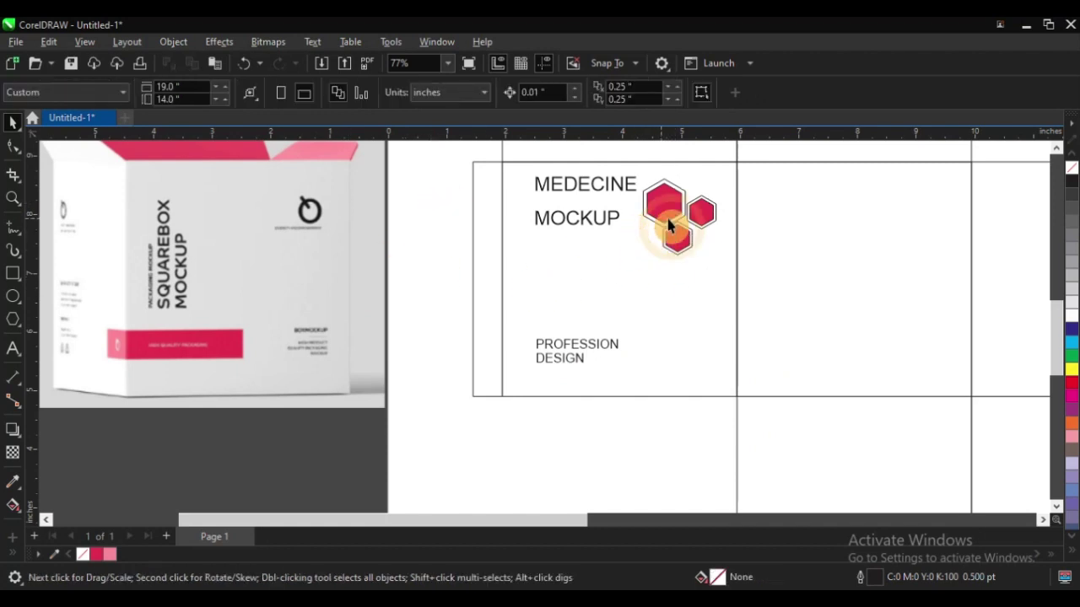
- Move the MEDECINE and MOCKUP titles down so they sit closely stacked just above the PROFESSION DESIGN text
left_click(667, 207)
left_click_drag(593, 194, 590, 322)
left_click(582, 218, "shift")
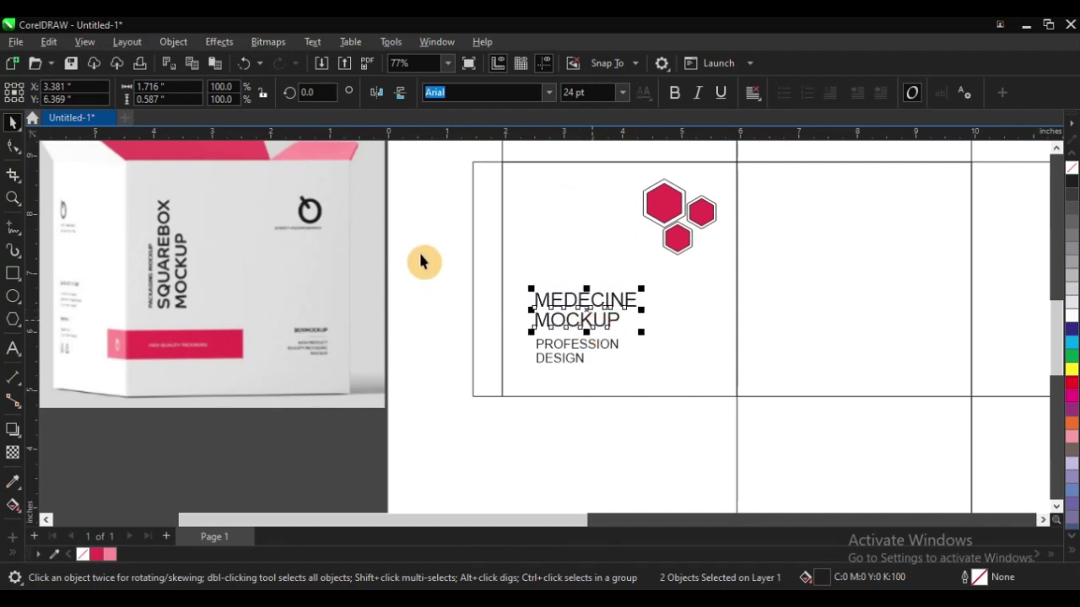
- Move the hexagon group to the upper-left area of the panel, above the title texts
left_click(423, 245)
scroll(288, 291, "down", 1)
key("F2")
key("F2")
left_click_drag(316, 195, 771, 422)
key("space")
left_click_drag(549, 231, 353, 205)
scroll(490, 299, "down", 2)
key("z")
left_click_drag(349, 162, 761, 460)
left_click_drag(313, 229, 713, 484)
- Draw a narrow rectangular band across the panel's full width below the hexagons and move the MEDECINE title into it
key("F6")
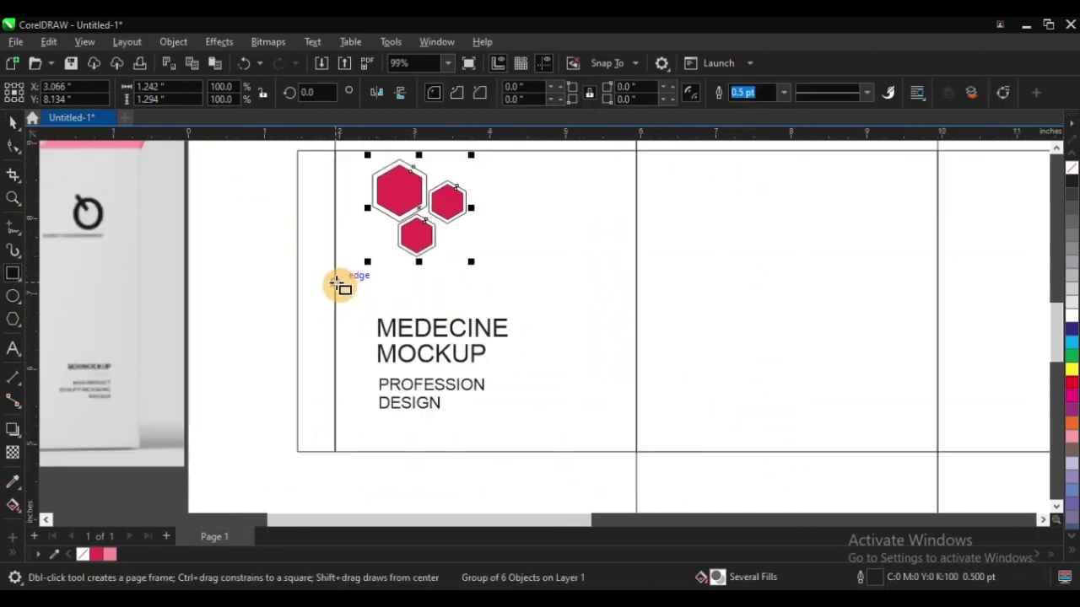
mouse_move(336, 281)
left_mouse_down()
mouse_move(526, 316)
mouse_move(637, 320)
left_mouse_up()
key("space")
left_click_drag(458, 340, 463, 313)
- Extend the title inside the band to read MEDECINE BOX
left_click(500, 300)
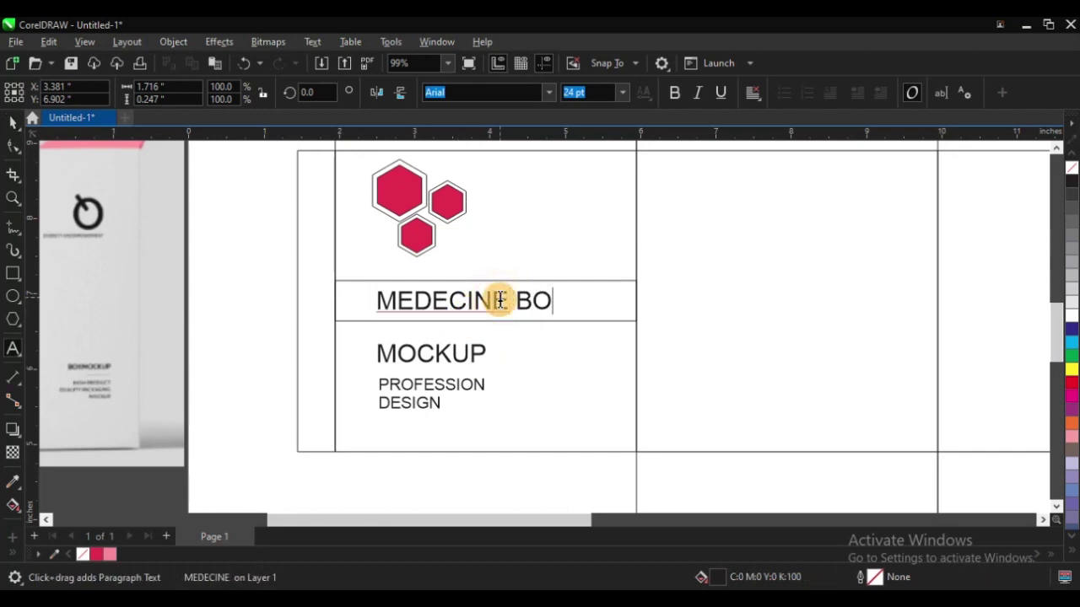
type("BOX")
key("ctrl+space")
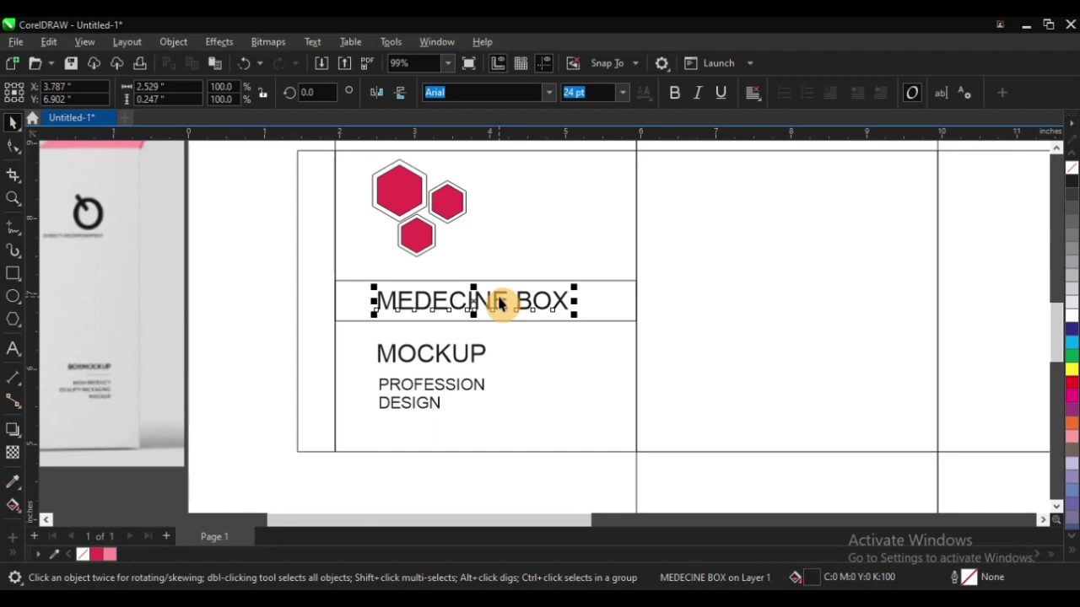
- Set the font of the MEDECINE BOX title to Copperplate Gothic Bold
scroll(425, 294, "down", 2)
key("z")
left_click_drag(337, 251, 638, 366)
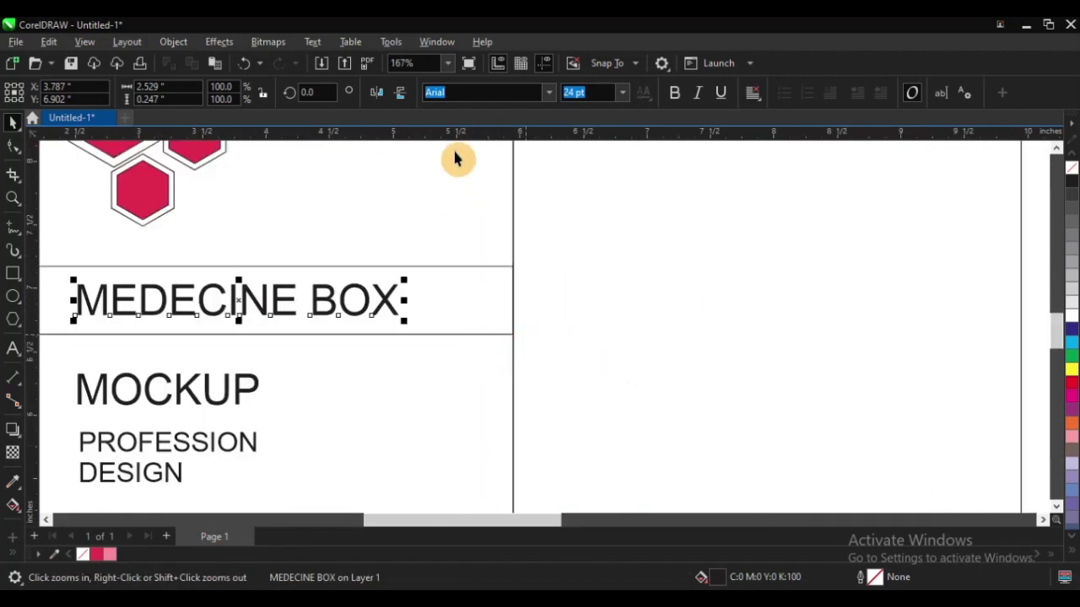
left_click(548, 93)
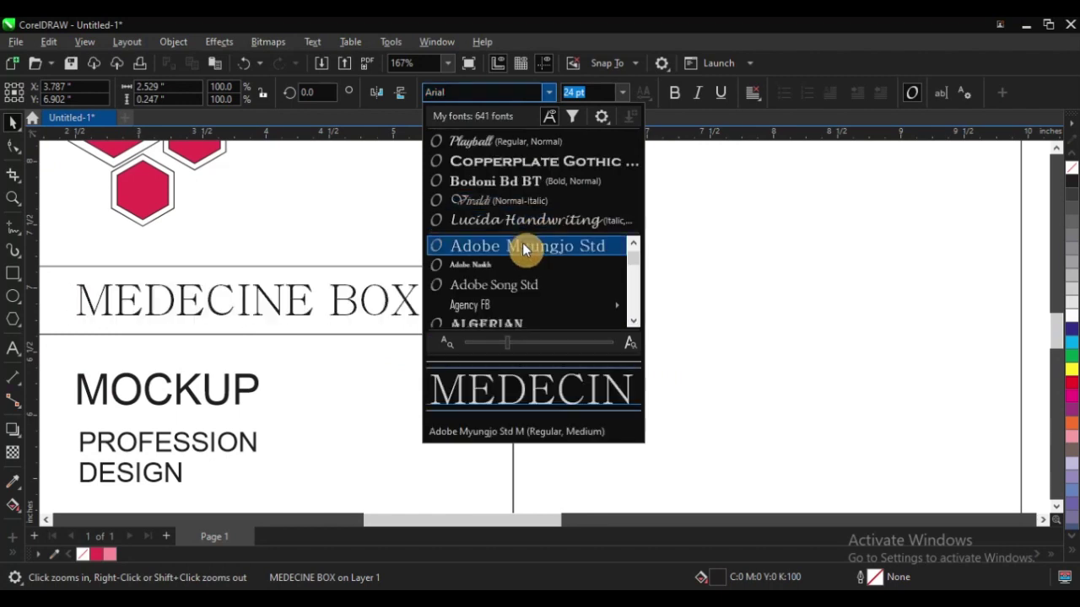
left_click(530, 173)
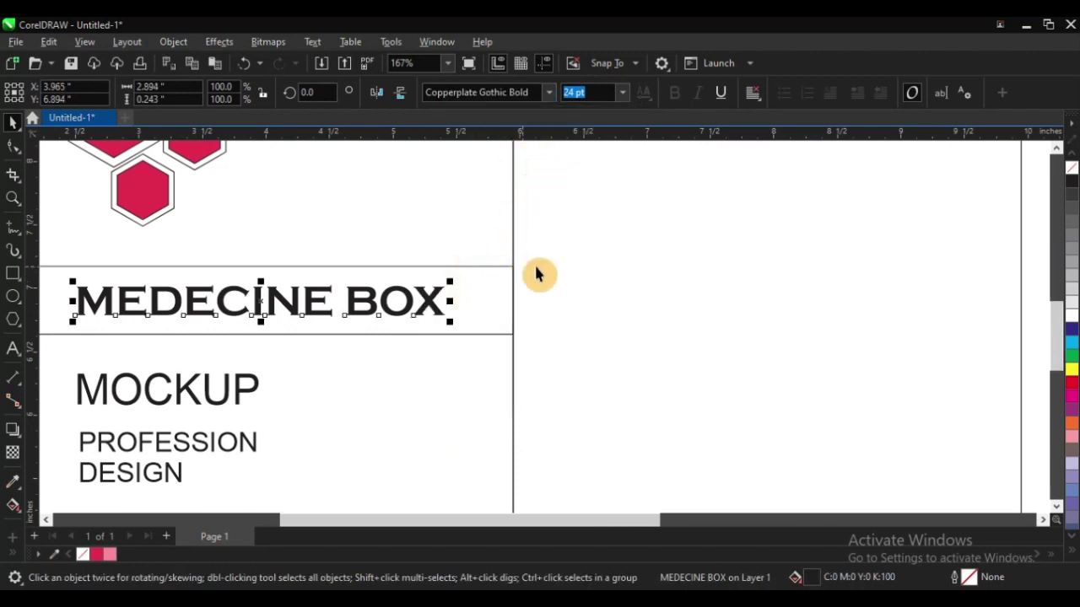
- Set the font of the MOCKUP title to Book Antiqua
scroll(538, 273, "down", 2)
key("z")
left_click_drag(253, 234, 617, 468)
left_click(411, 293)
scroll(262, 297, "down", 1)
key("F2")
left_click_drag(272, 228, 685, 381)
left_click(515, 96)
left_click(550, 92)
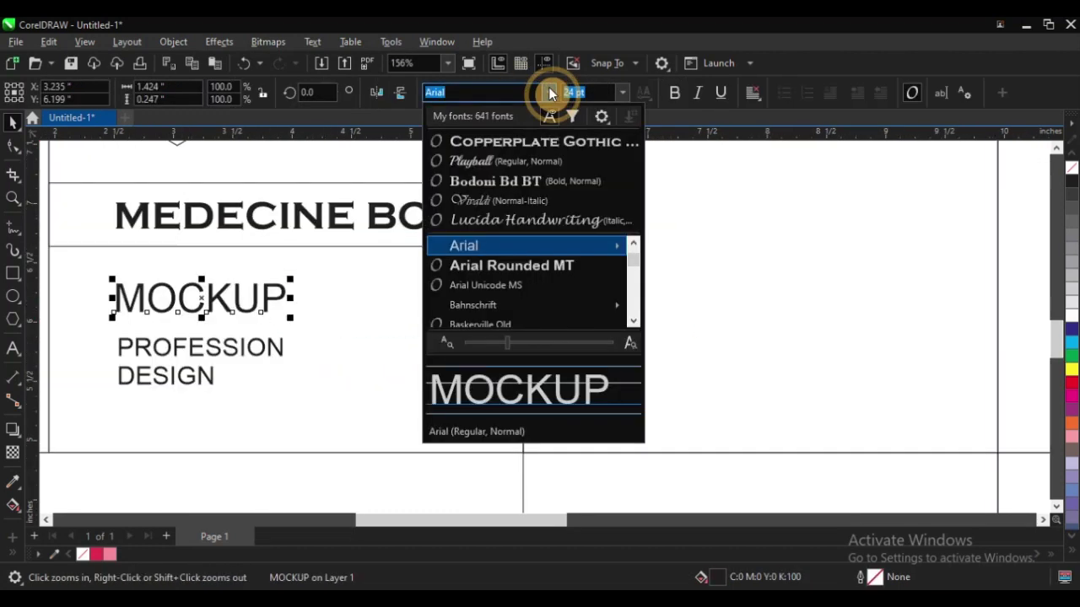
scroll(520, 321, "down", 2)
scroll(523, 304, "down", 4)
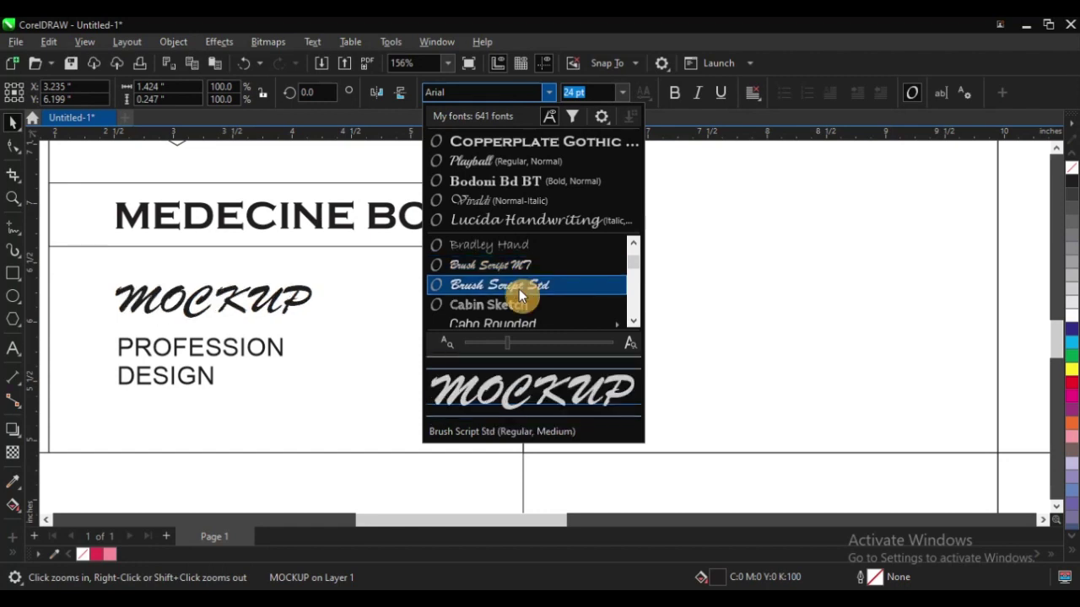
scroll(521, 295, "down", 3)
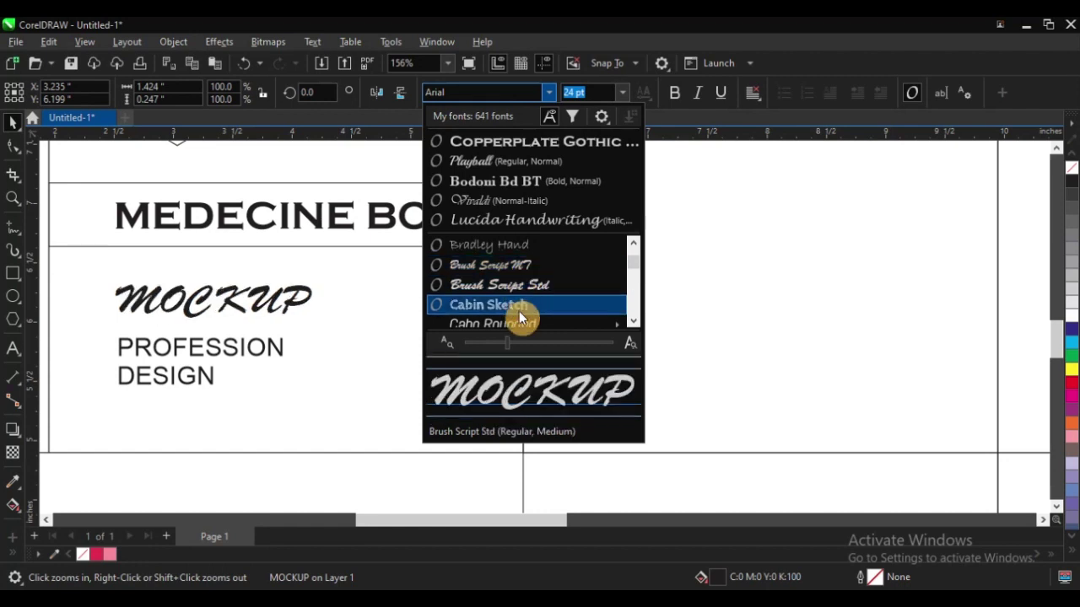
scroll(522, 291, "up", 6)
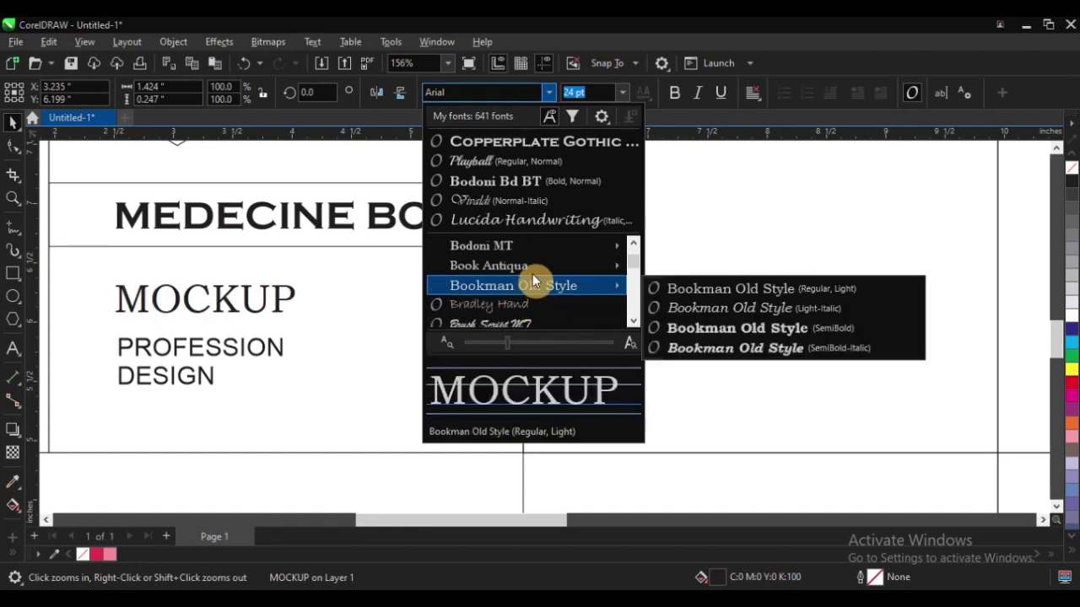
left_click(536, 268)
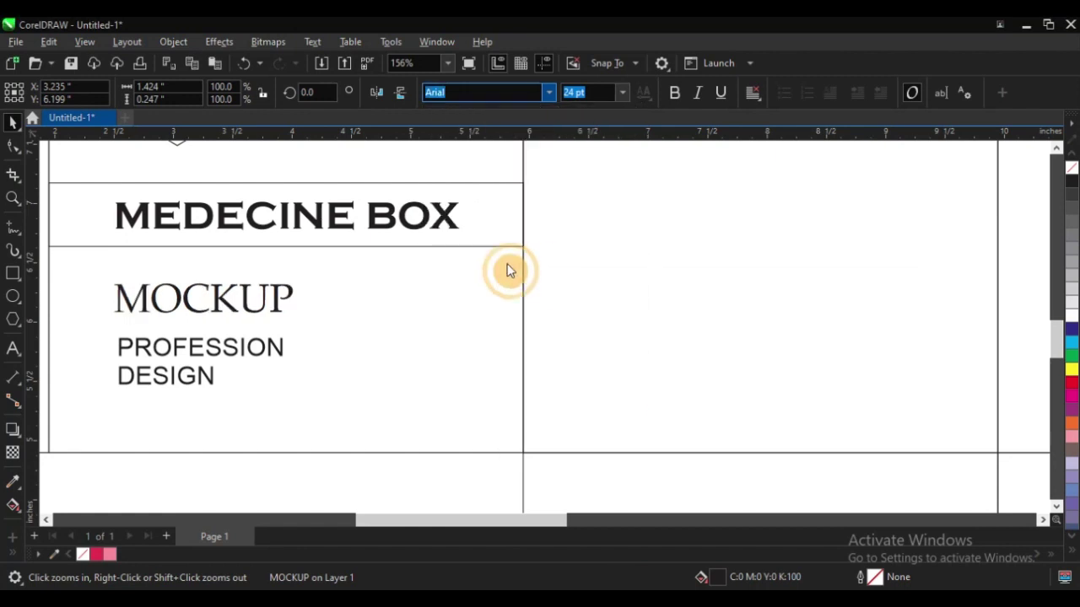
right_click(537, 286)
left_click(266, 258)
- Set the font of the MOCKUP title to Courgette
key("z")
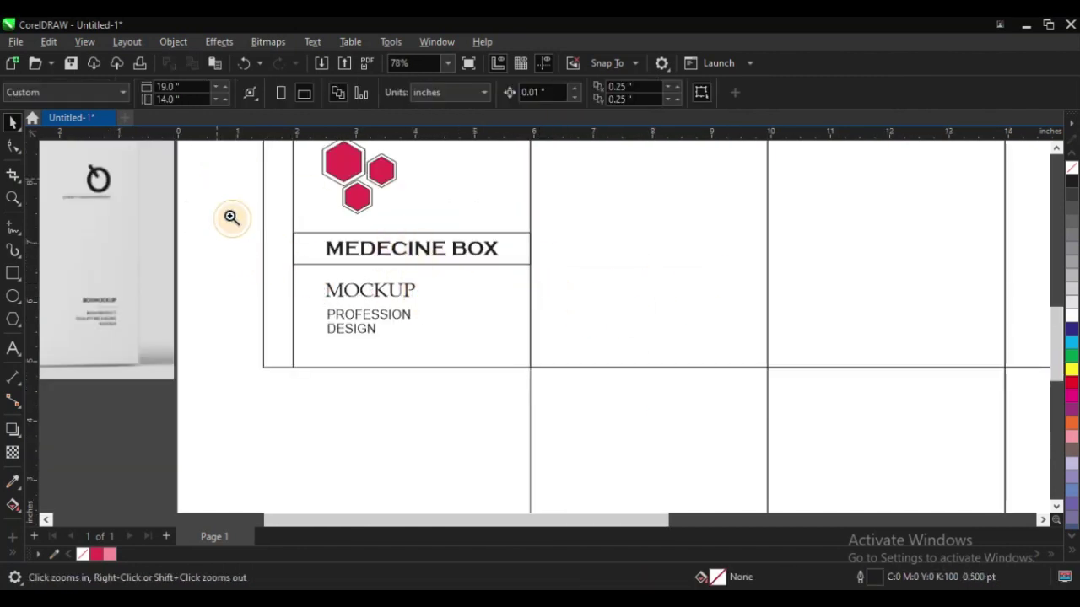
left_click(536, 354)
left_click(515, 327)
scroll(307, 293, "down", 1)
key("F2")
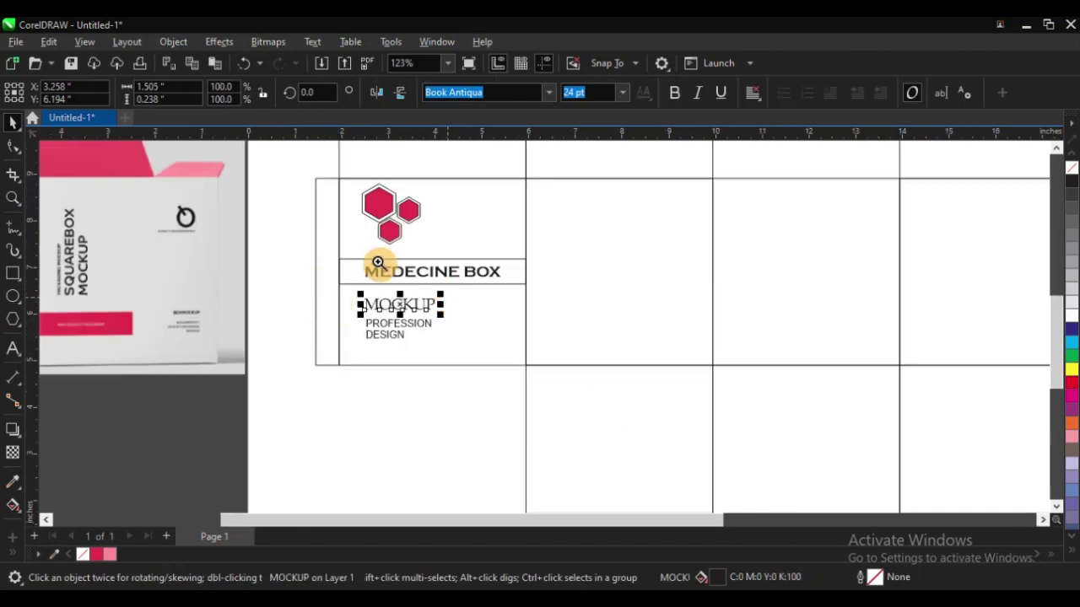
left_click_drag(330, 234, 805, 390)
left_click(546, 94)
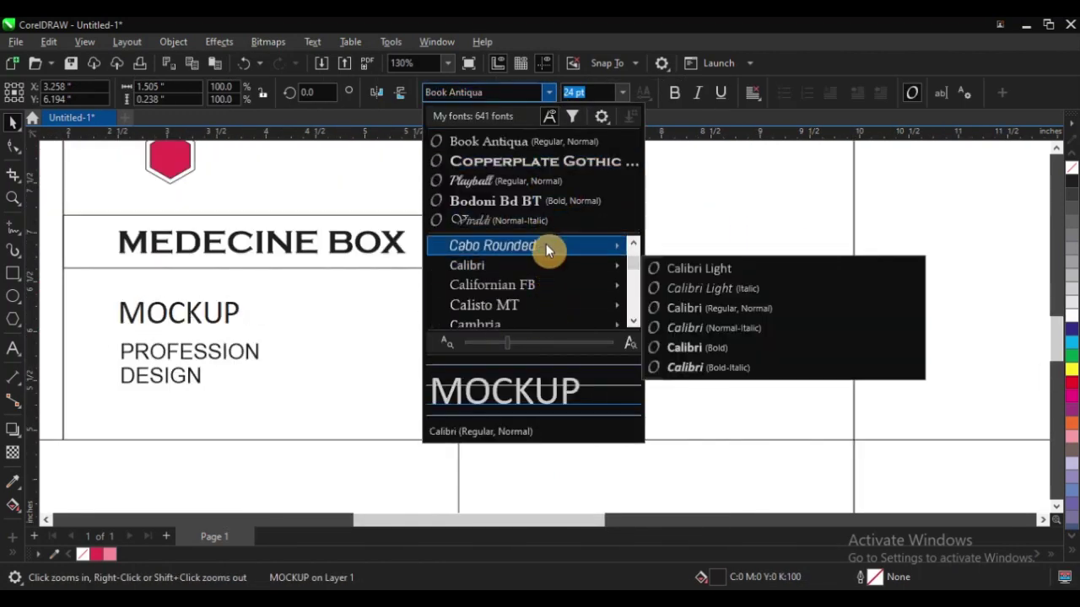
mouse_move(546, 243)
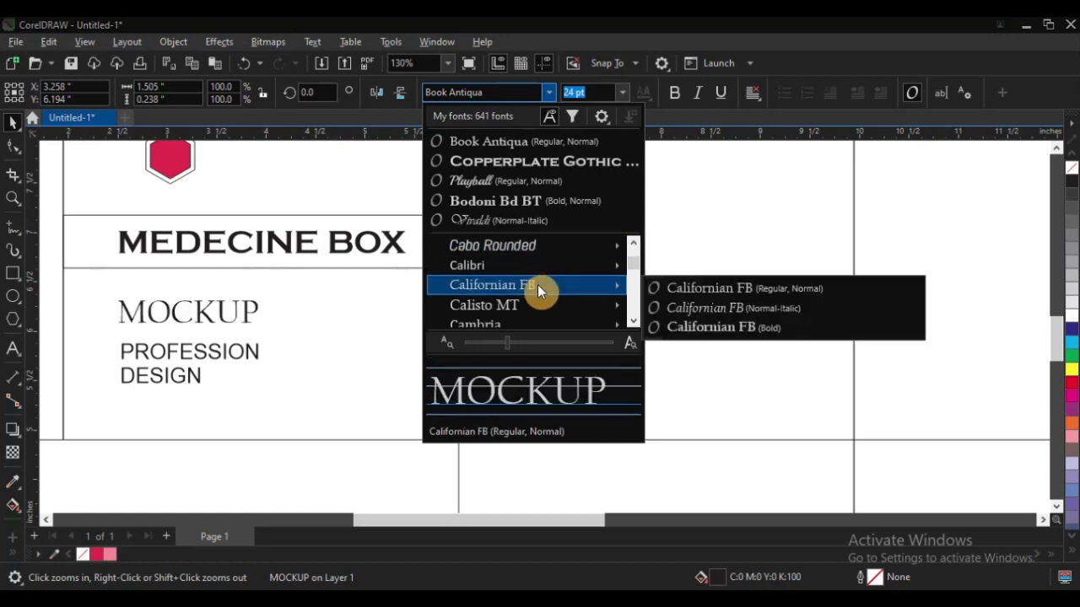
scroll(532, 309, "down", 8)
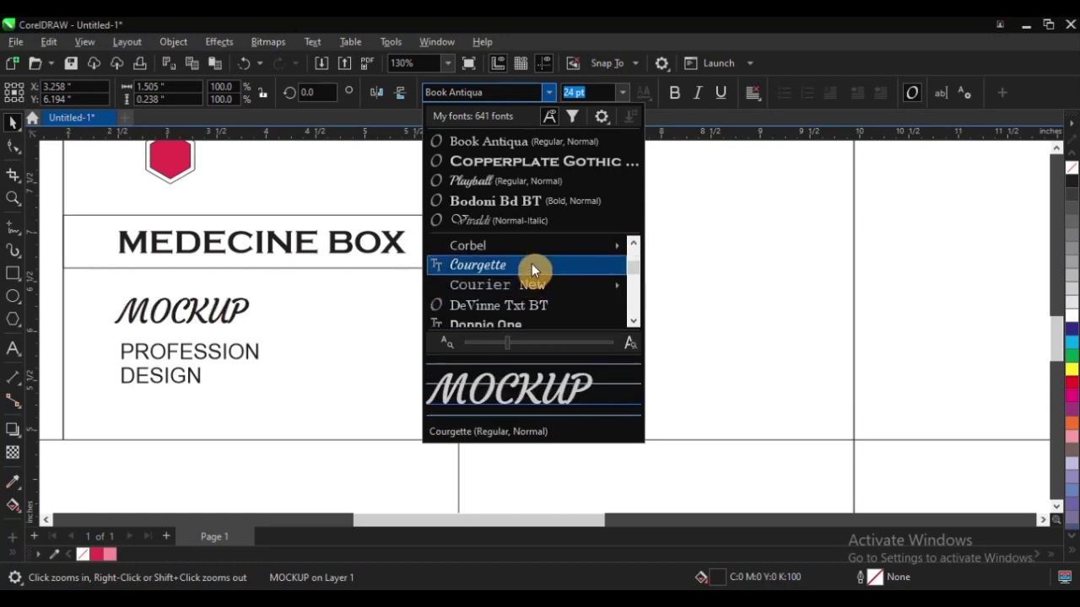
left_click(531, 265)
- Change the case of the MOCKUP title so that it reads Mockup
key("ctrl+a")
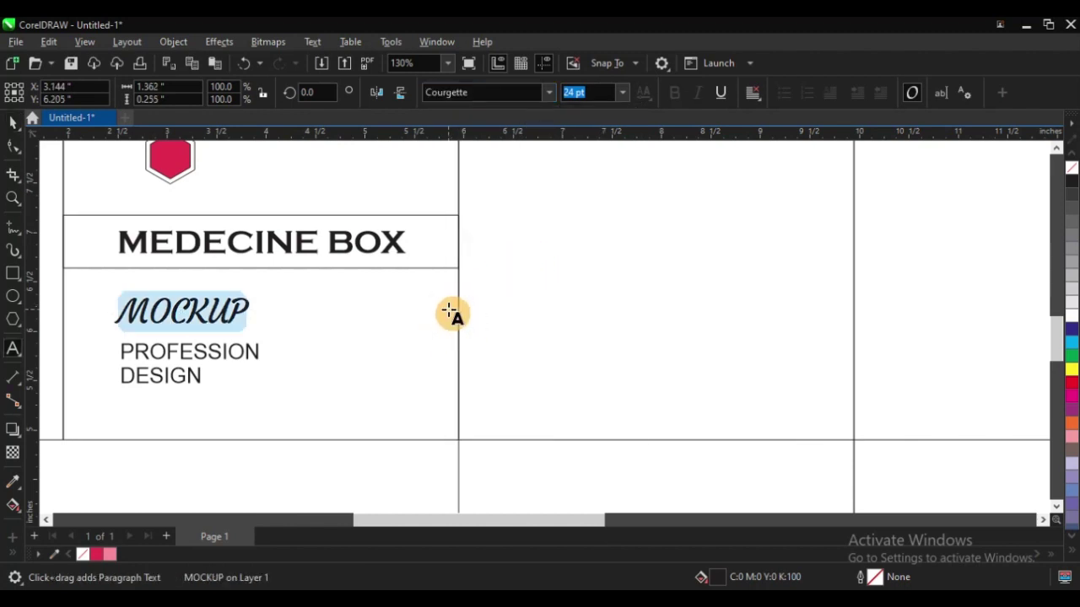
key("shift+F3")
key("Return")
key("ctrl+space")
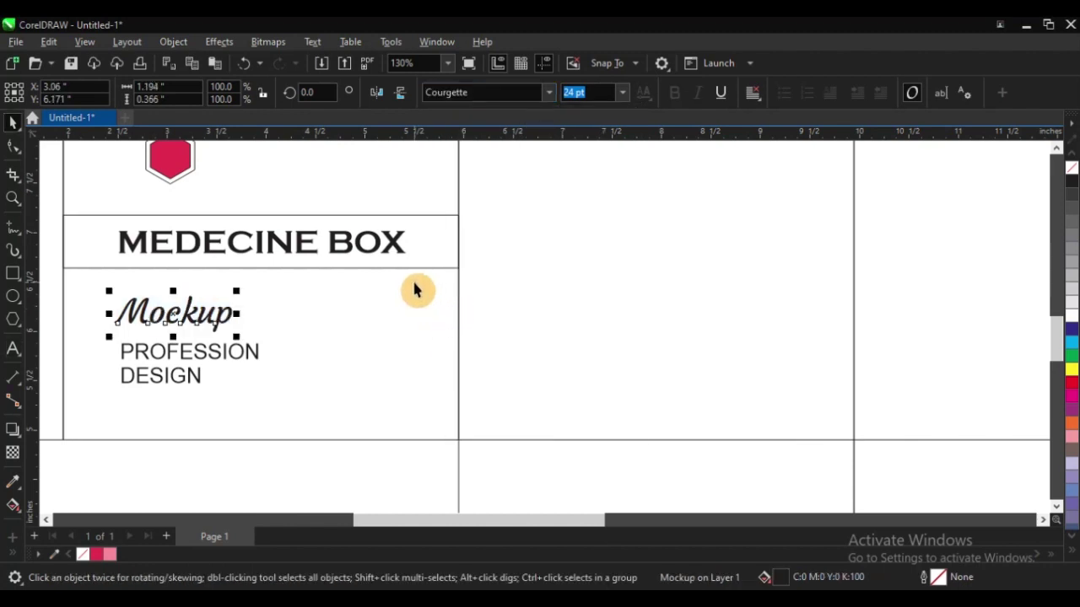
- Enlarge the Mockup title to about 30.6 pt and move it up close beneath the MEDECINE BOX band
scroll(466, 289, "down", 3)
left_click_drag(241, 217, 483, 392)
key("space")
left_click(515, 316)
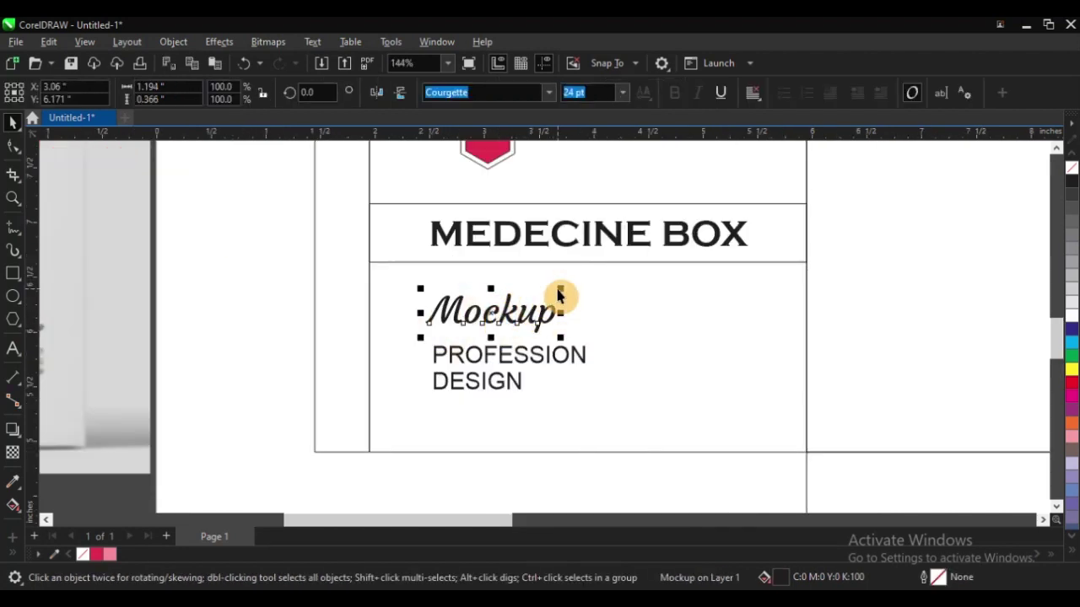
left_click_drag(563, 290, 580, 281)
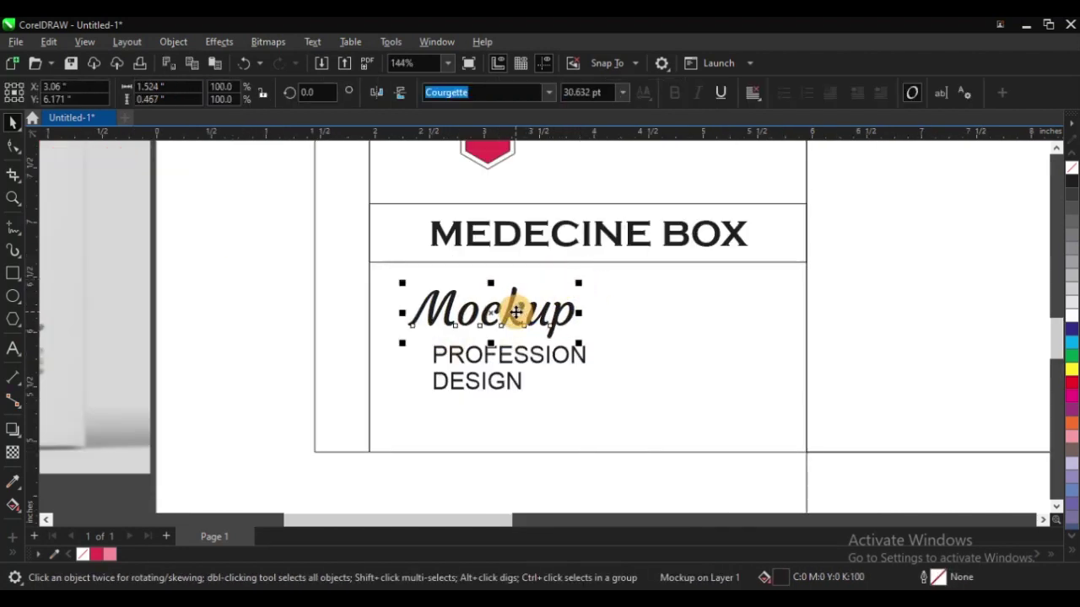
mouse_move(509, 309)
left_mouse_down()
mouse_move(540, 294)
mouse_move(523, 295)
left_mouse_up()
scroll(485, 304, "down", 2)
- Copy the band as a thin strip about 0.058 inch high along its lower edge, filled black without an outline
left_click(425, 244)
key("F2")
left_click_drag(260, 207, 673, 430)
left_click_drag(243, 207, 848, 417)
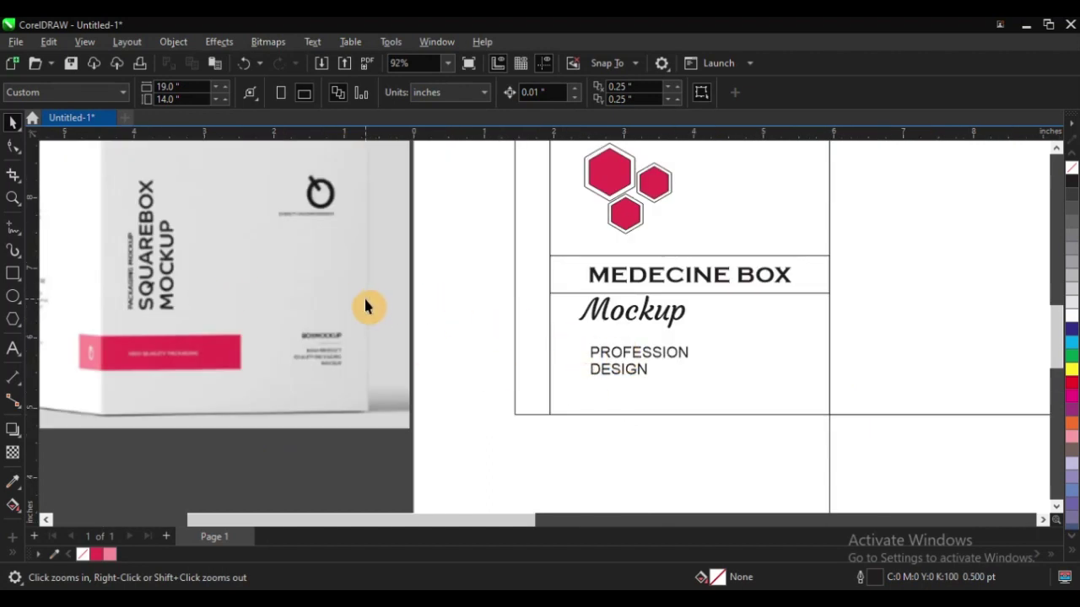
key("F2")
left_click_drag(438, 203, 866, 417)
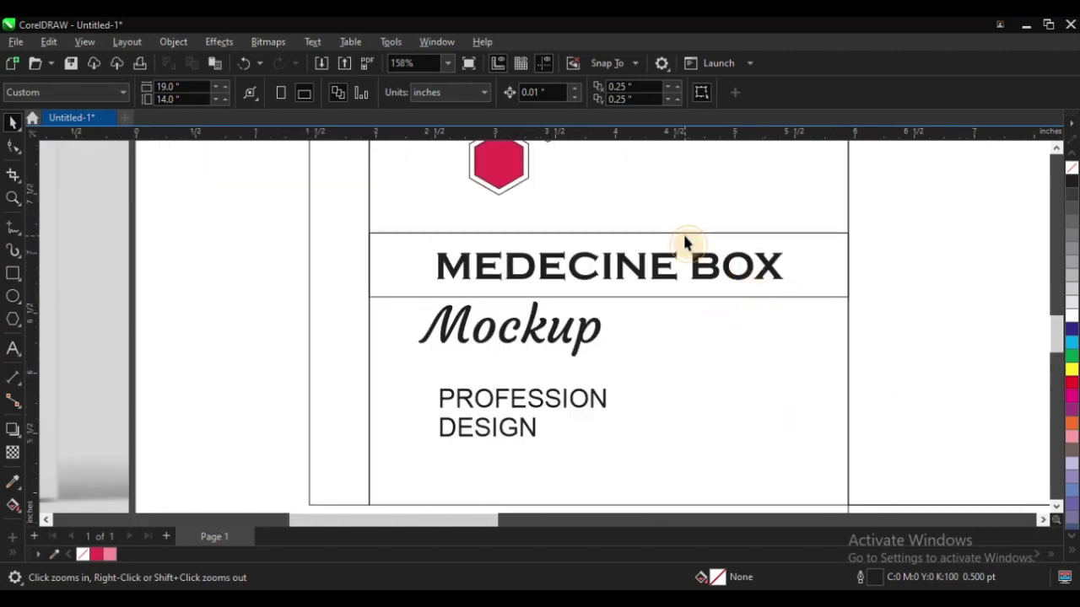
left_click(616, 233)
left_click_drag(609, 234, 625, 293)
left_click(1070, 182)
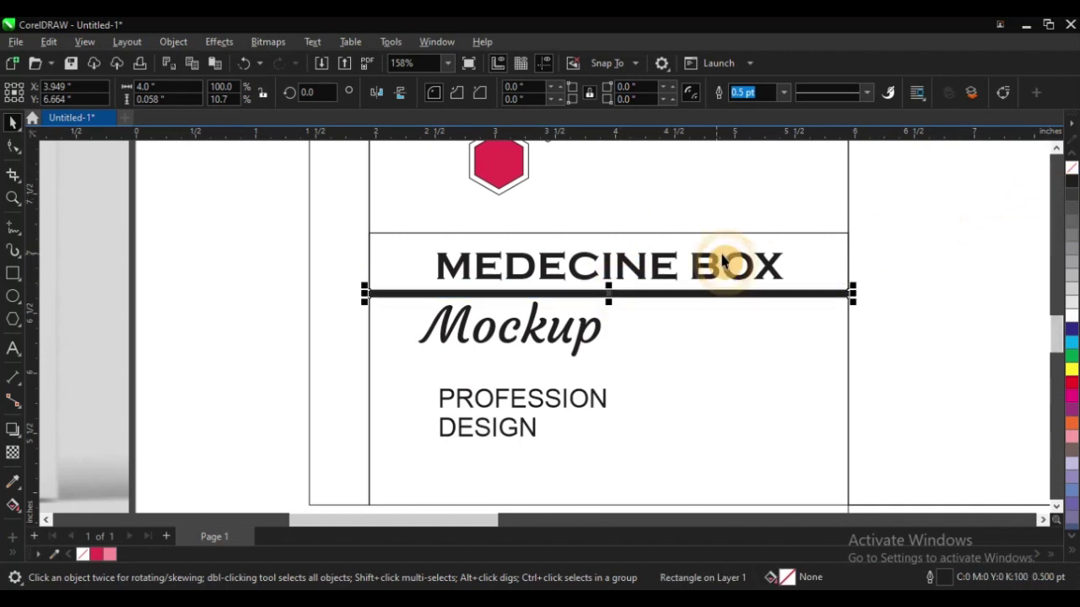
right_click(1073, 170)
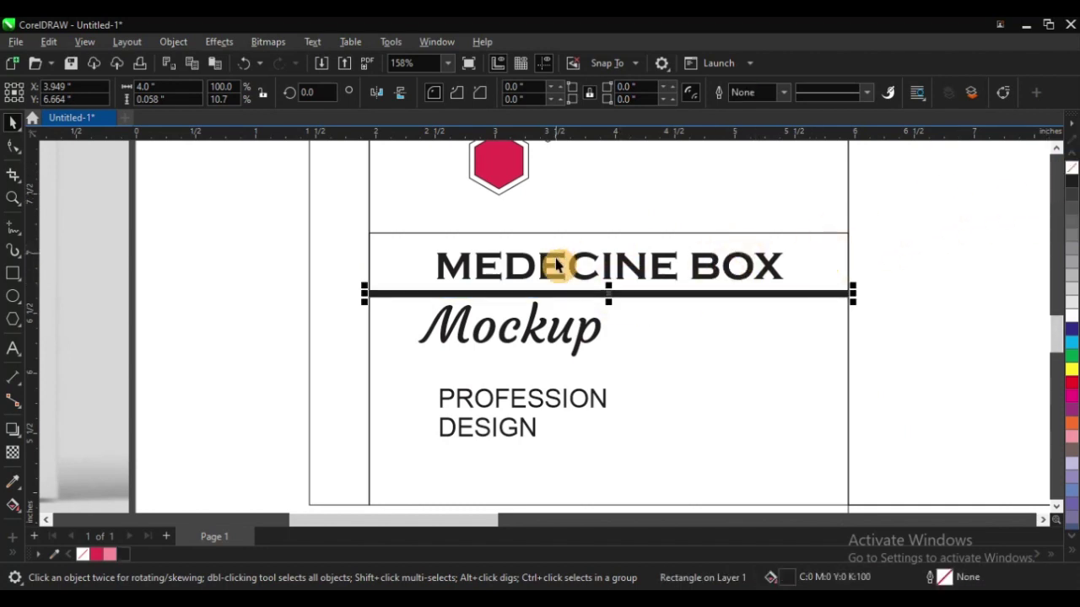
- Sample the crimson of the large hexagon and fill the MEDECINE BOX band with it
scroll(570, 272, "down", 2)
key("F2")
left_click_drag(473, 206, 732, 353)
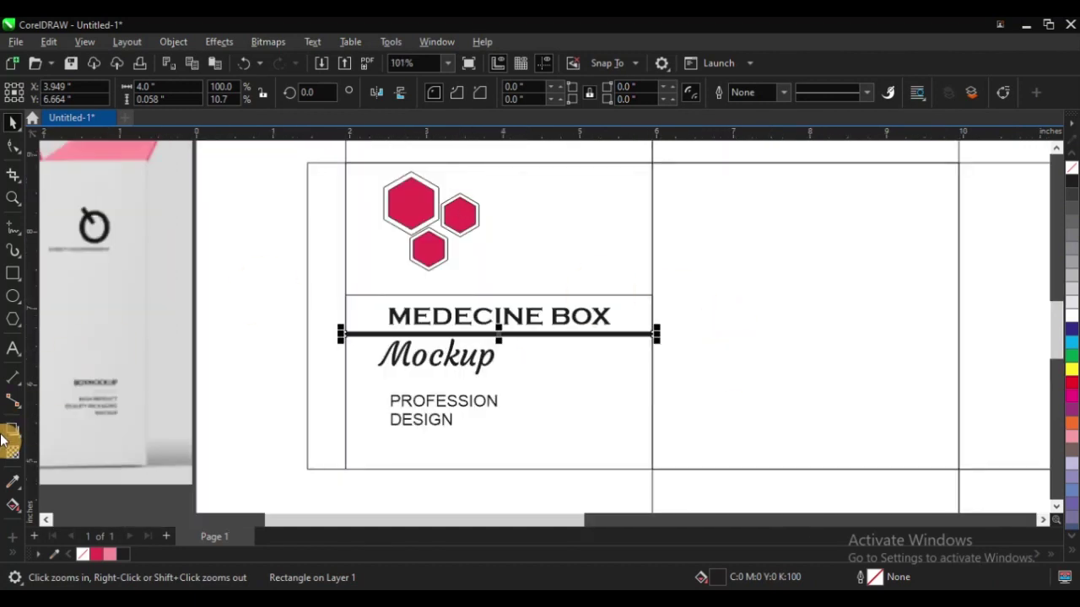
left_click(13, 482)
left_click(406, 202)
left_click(631, 309)
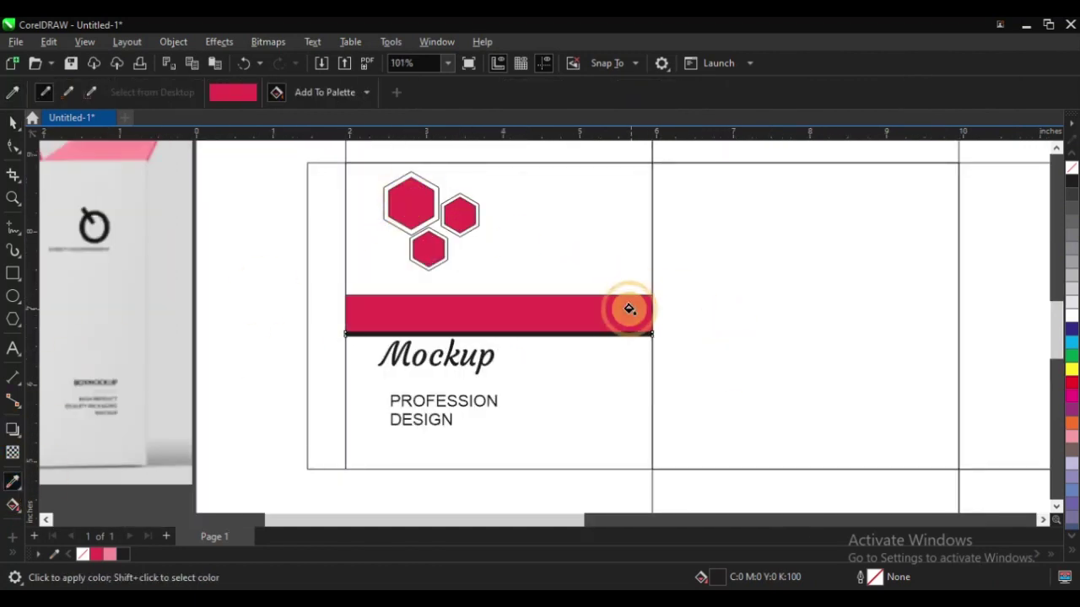
- Recolor the MEDECINE BOX title inside the crimson band to white
key("space")
left_click_drag(251, 265, 598, 380)
left_click_drag(259, 229, 604, 434)
left_click_drag(218, 253, 639, 386)
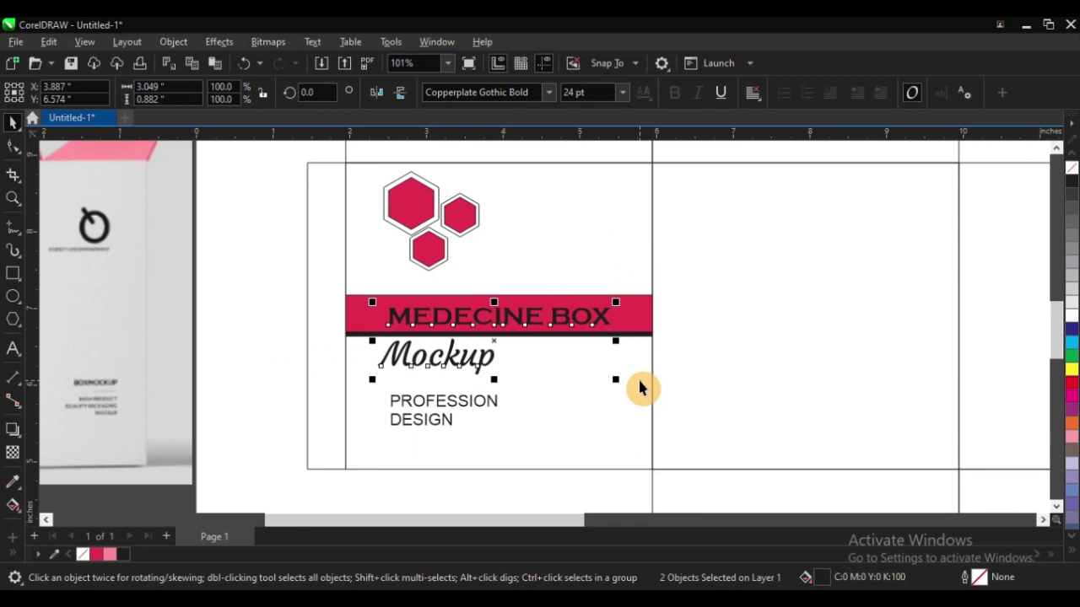
left_click(234, 285)
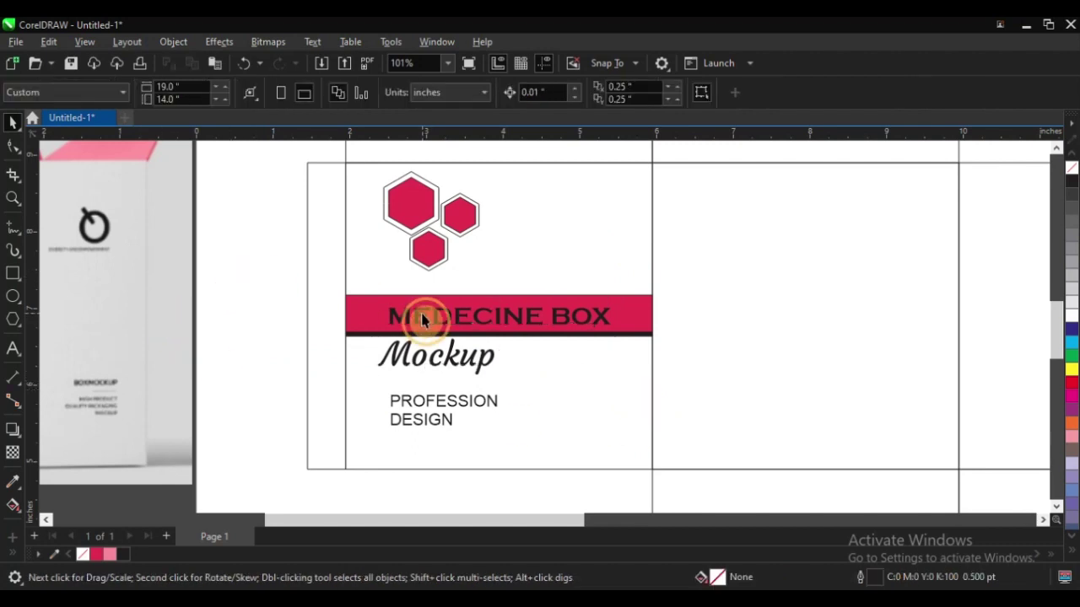
left_click(475, 315)
left_click(1071, 318)
left_click(300, 248)
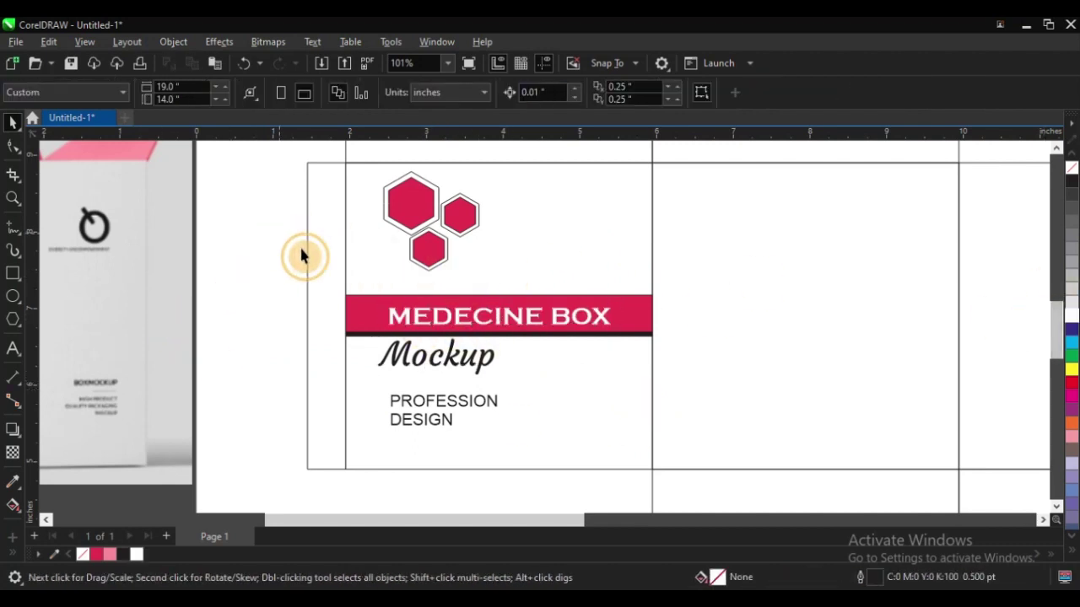
key("F3")
key("F2")
left_click_drag(319, 221, 525, 449)
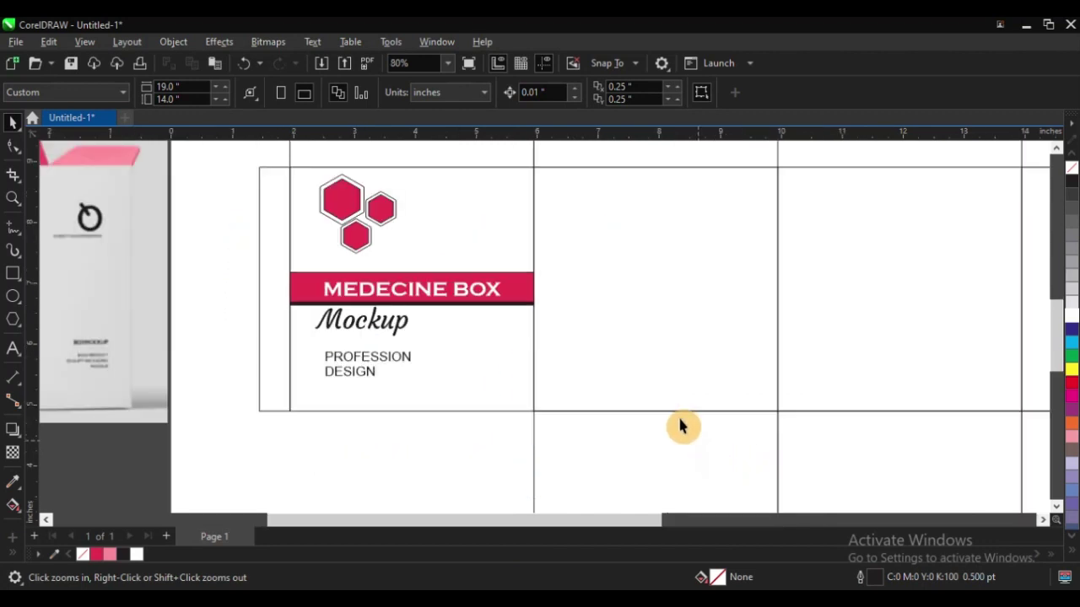
right_click(427, 294)
left_click_drag(326, 200, 656, 432)
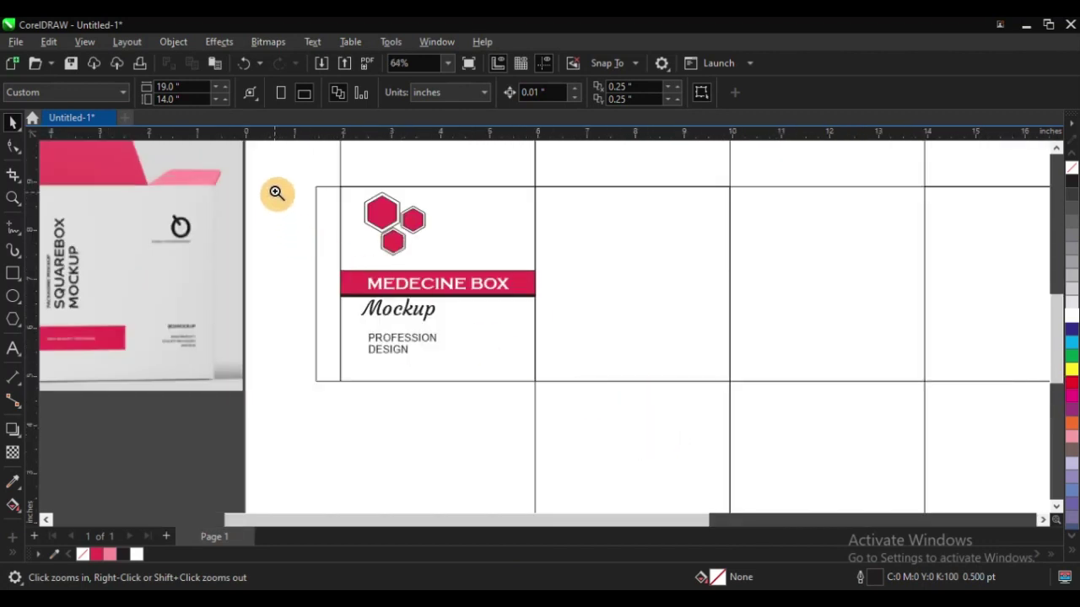
left_click_drag(276, 192, 681, 433)
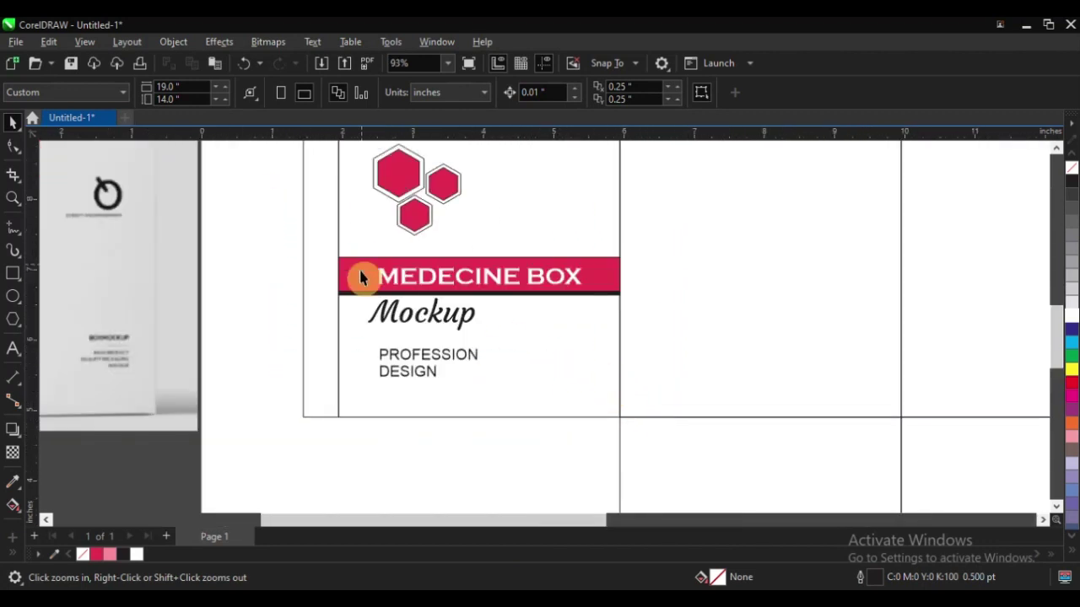
- Duplicate the hexagon group and enlarge the copy over the side panel to about 4.56 by 4.75 inches
left_click(441, 199)
left_click_drag(442, 186, 501, 337)
right_click(501, 337)
left_click_drag(523, 292, 674, 217)
left_click_drag(448, 392, 474, 342)
scroll(474, 341, "down", 1)
key("F2")
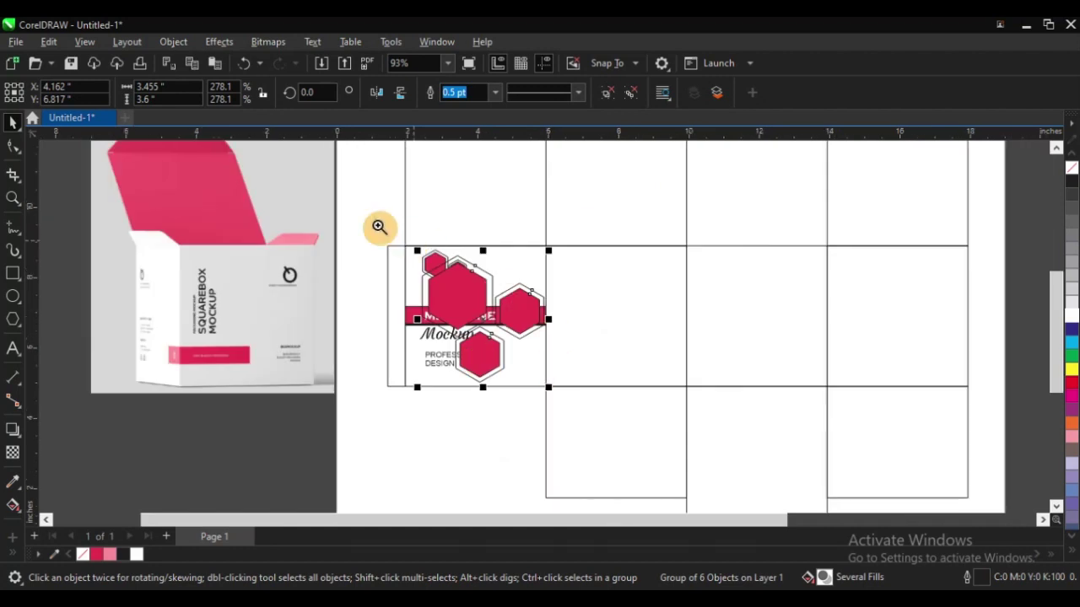
left_click_drag(378, 226, 614, 409)
left_click_drag(637, 197, 728, 169)
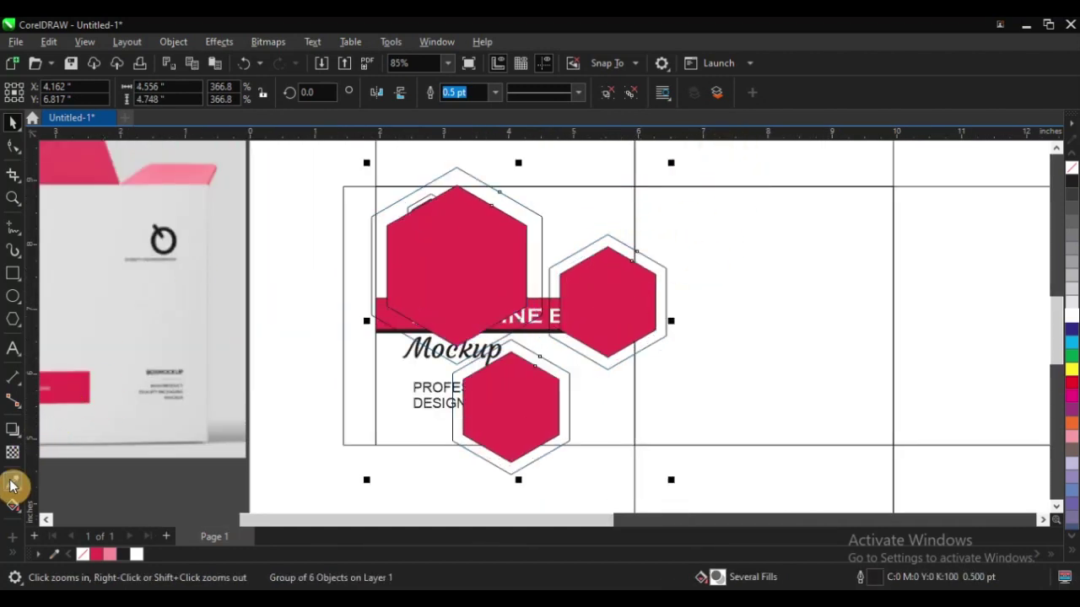
- Apply a linear fountain transparency to the enlarged hexagon group, fading diagonally from its upper right to its lower left
left_click(23, 438)
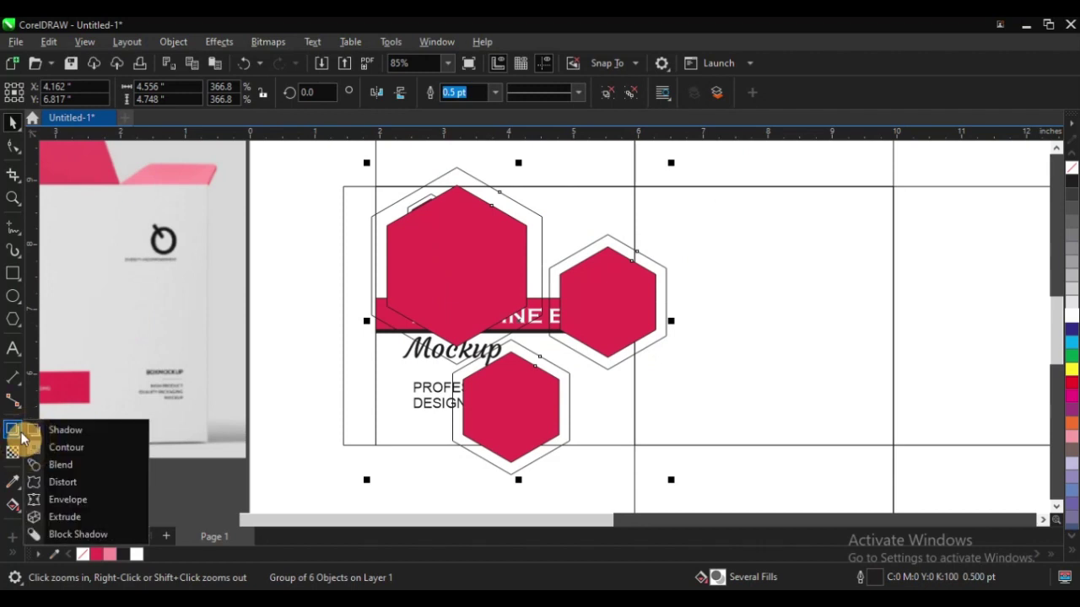
left_click(13, 453)
left_click(503, 291)
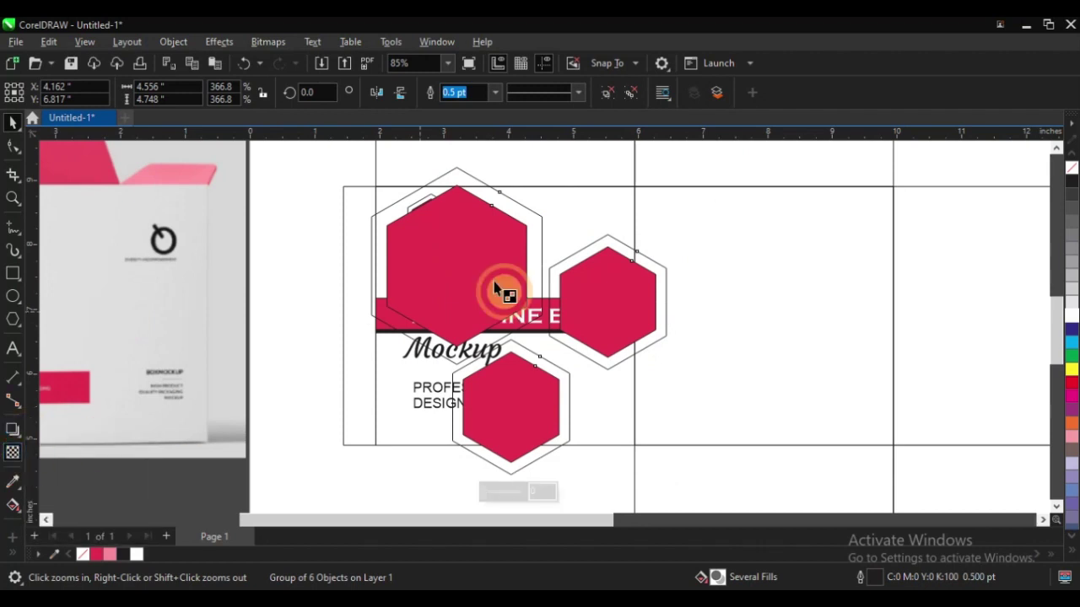
left_click(415, 270)
scroll(354, 312, "down", 2)
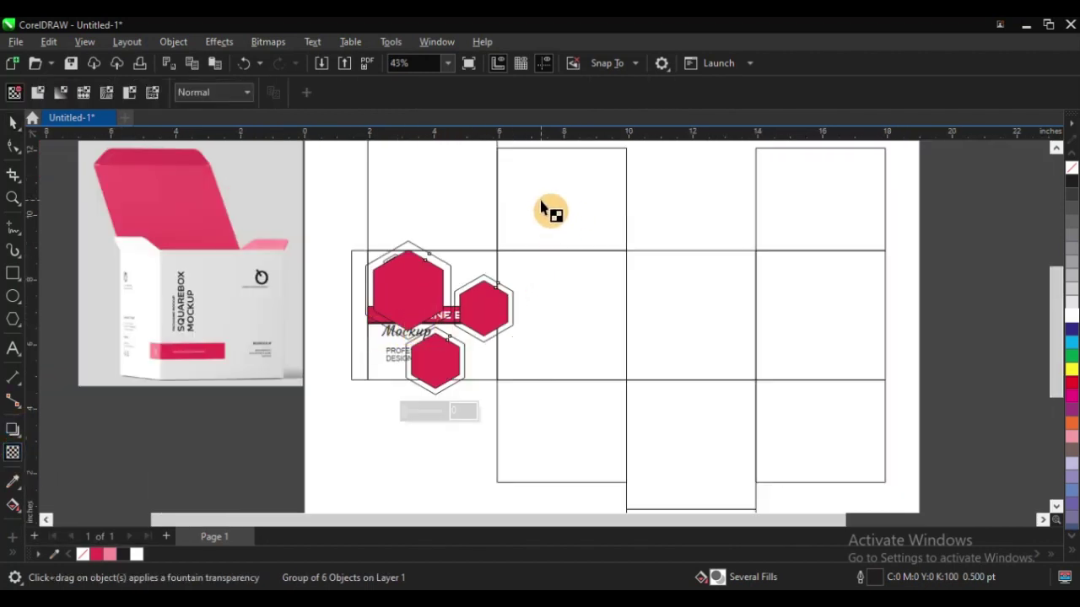
left_click_drag(541, 205, 315, 427)
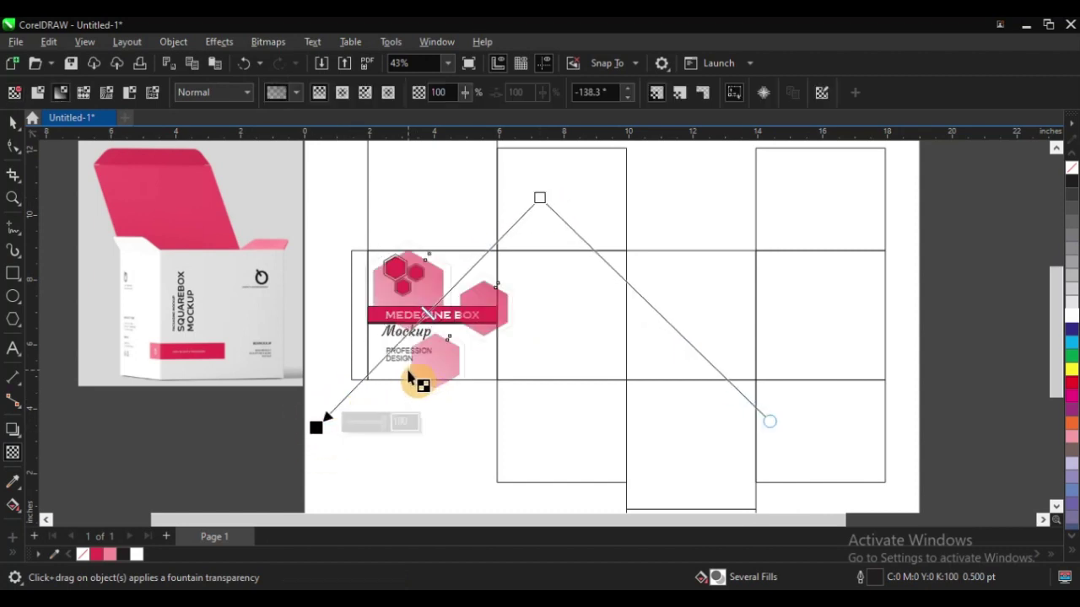
key("space")
key("Escape")
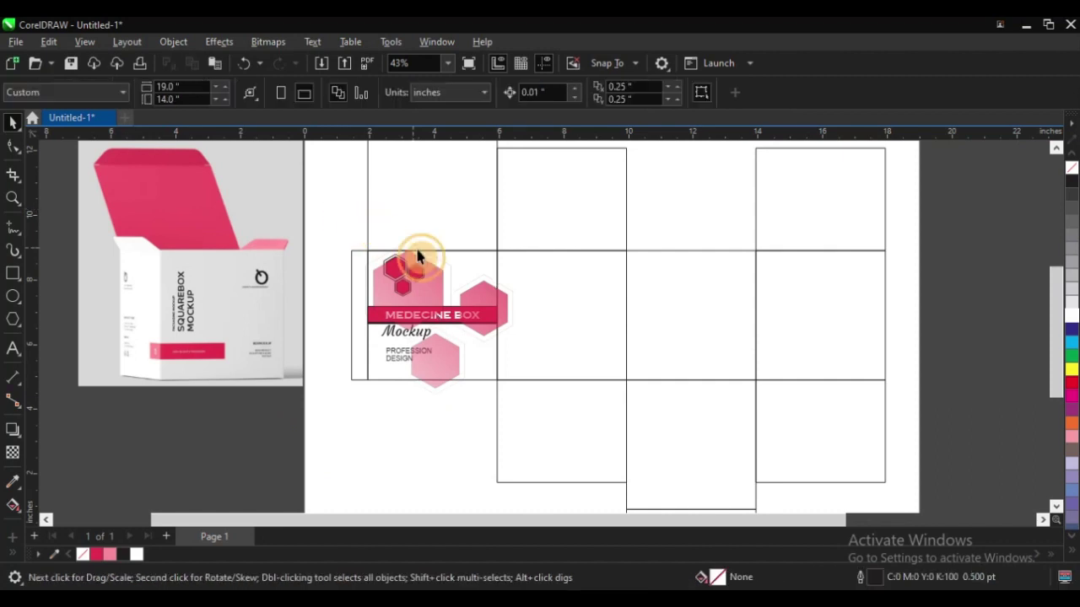
- Scale the transparent hexagon group down from its center to about 4.17 by 4.34 inches
key("z")
left_click_drag(357, 211, 587, 423)
left_click(657, 313)
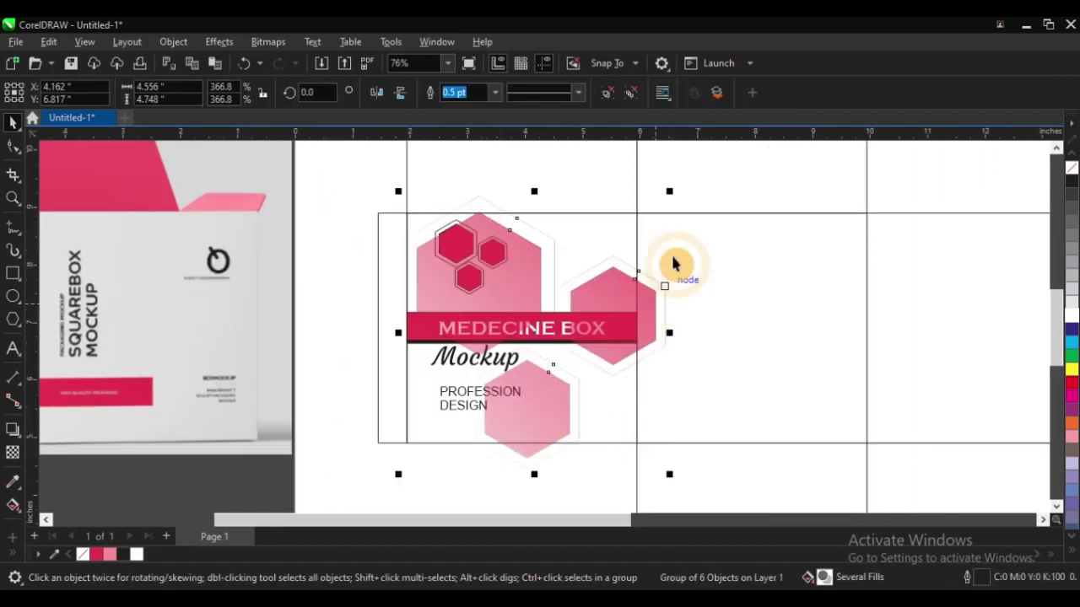
left_click_drag(669, 191, 669, 202)
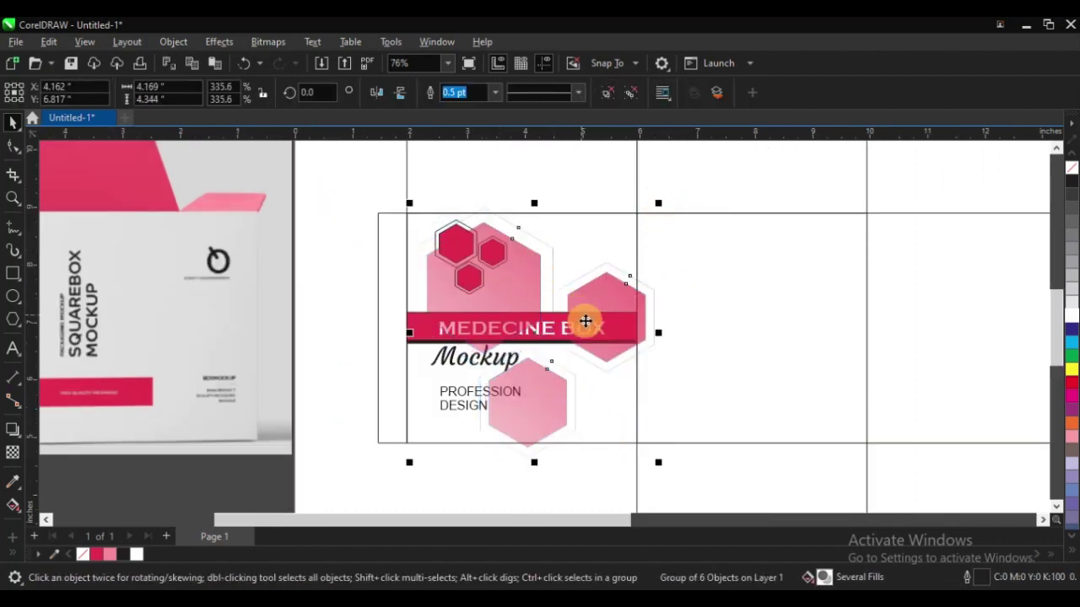
- PowerClip the transparent hexagon group inside the side panel's square
right_click(523, 282)
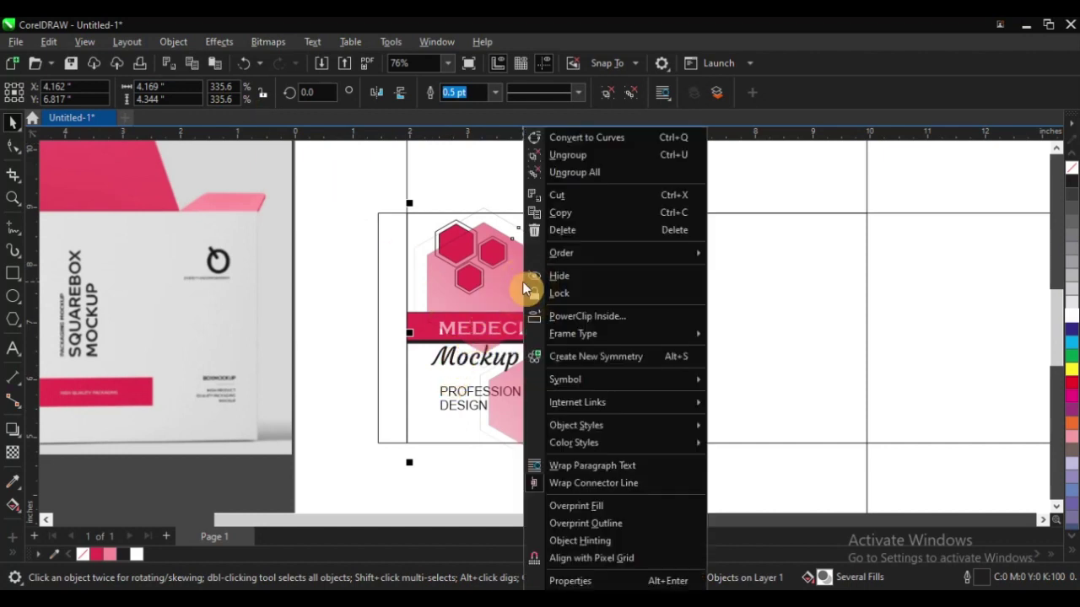
left_click(568, 313)
left_click(422, 425)
left_click(374, 296)
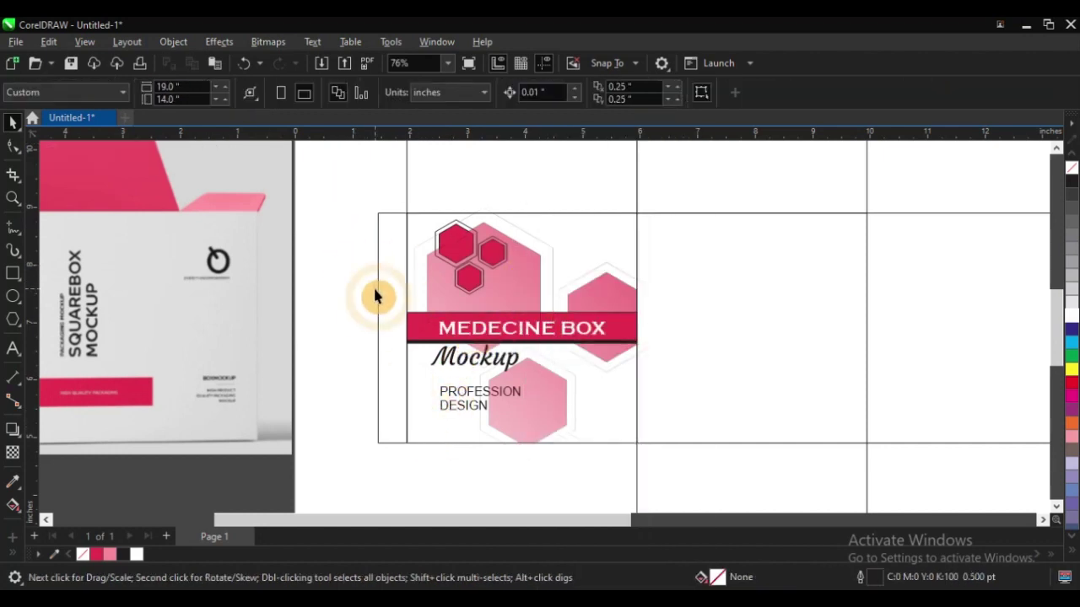
- Move the clipped transparent hexagons within the side panel toward its upper-right corner, clear of the small hexagon logo
scroll(373, 296, "down", 2)
key("z")
left_click_drag(385, 205, 426, 469)
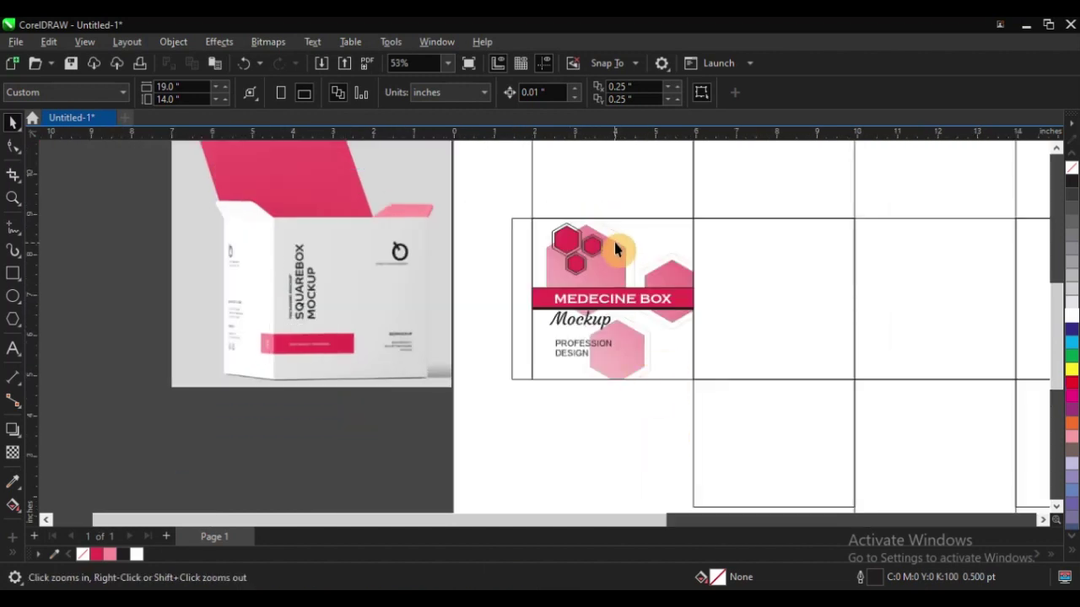
key("space")
left_click_drag(627, 261, 687, 206)
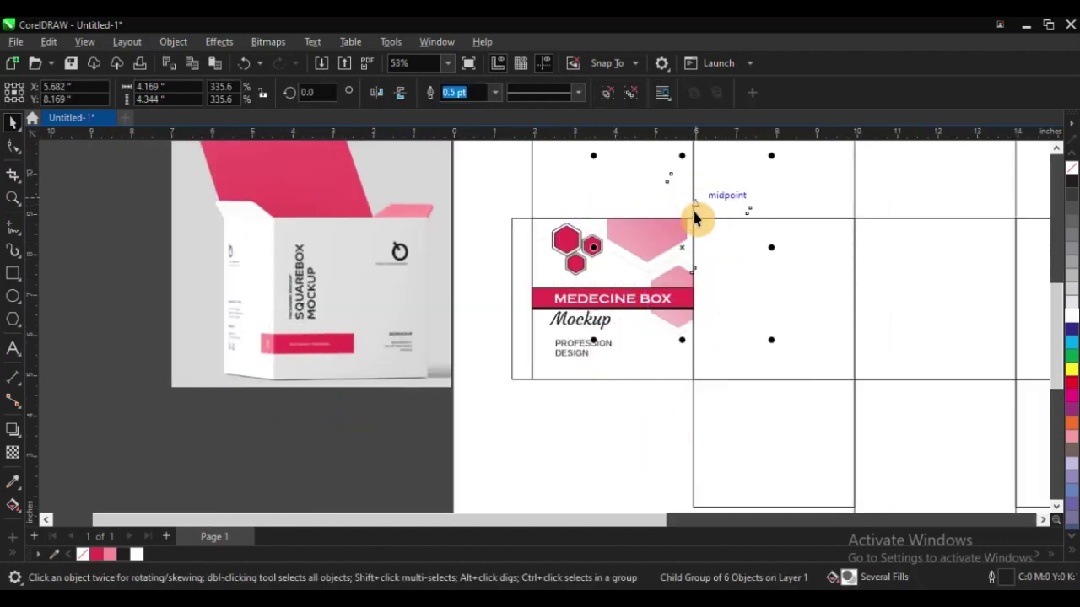
left_click(470, 242)
key("F2")
left_click_drag(264, 187, 747, 469)
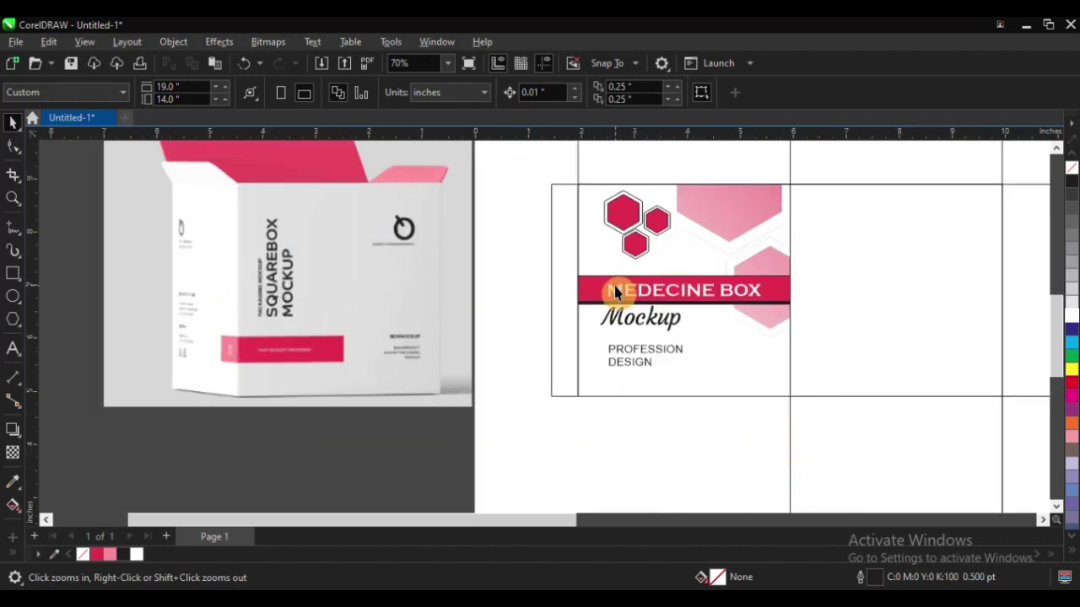
- Move the clipped transparent hexagons down into the side panel's lower right corner, below the crimson band
key("space")
left_click_drag(733, 212, 748, 395)
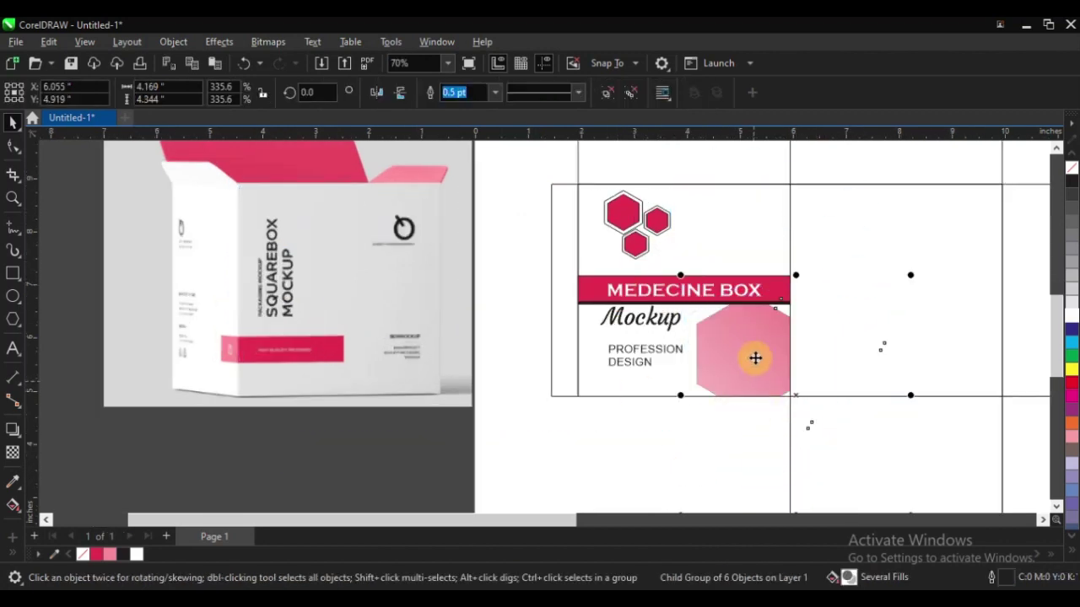
left_click_drag(755, 357, 758, 379)
left_click(508, 226)
- Scale the clipped hexagon group down to about 1.8 by 1.87 inches and position it in the side panel's lower right area
key("F3")
key("F2")
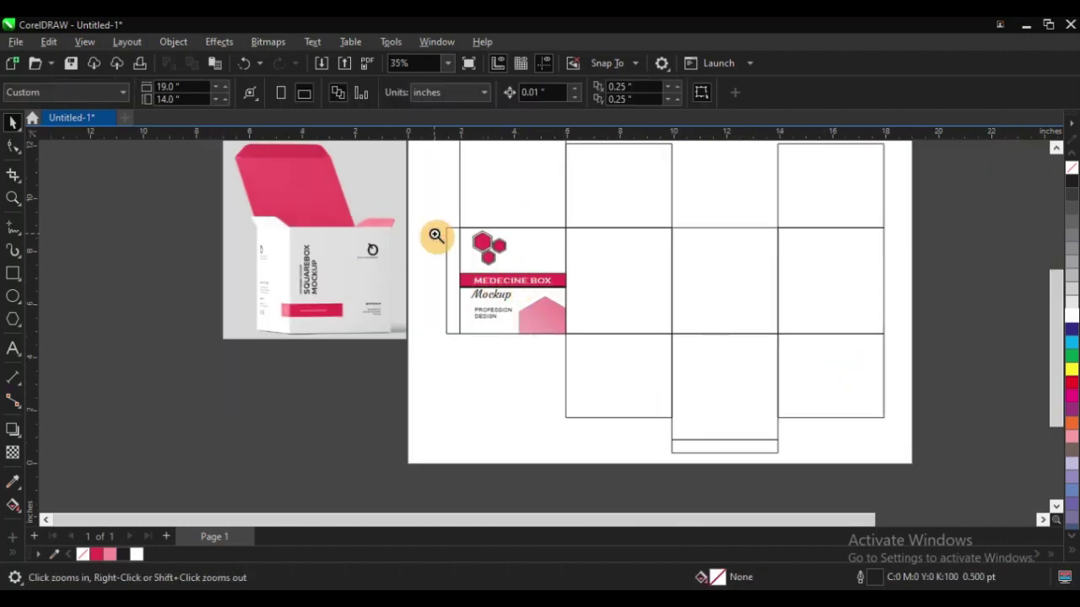
left_click_drag(241, 186, 706, 417)
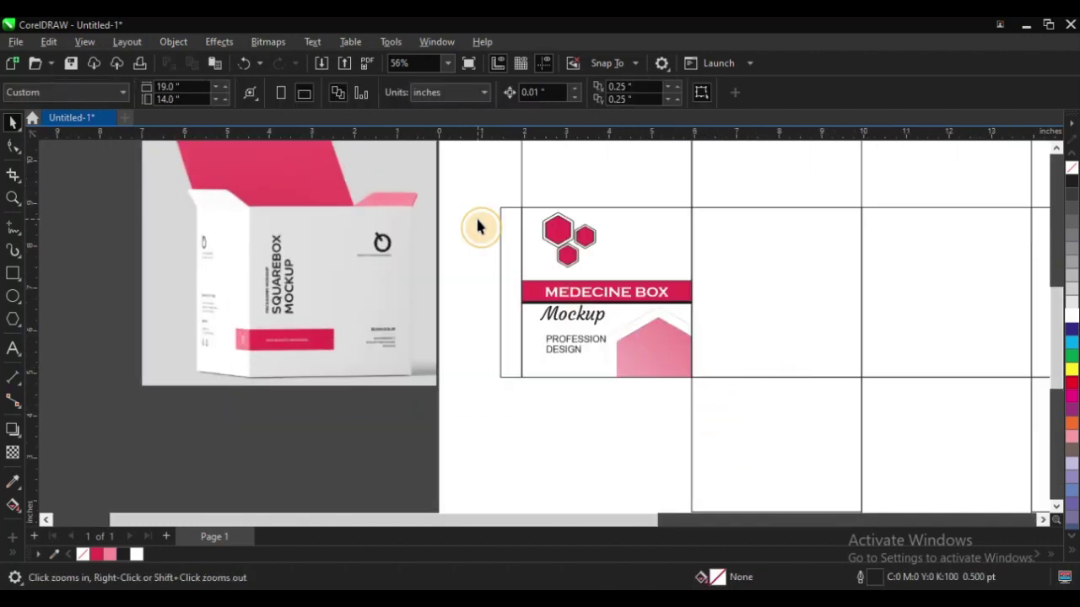
left_click_drag(222, 176, 934, 489)
key("space")
left_click(671, 345, "ctrl")
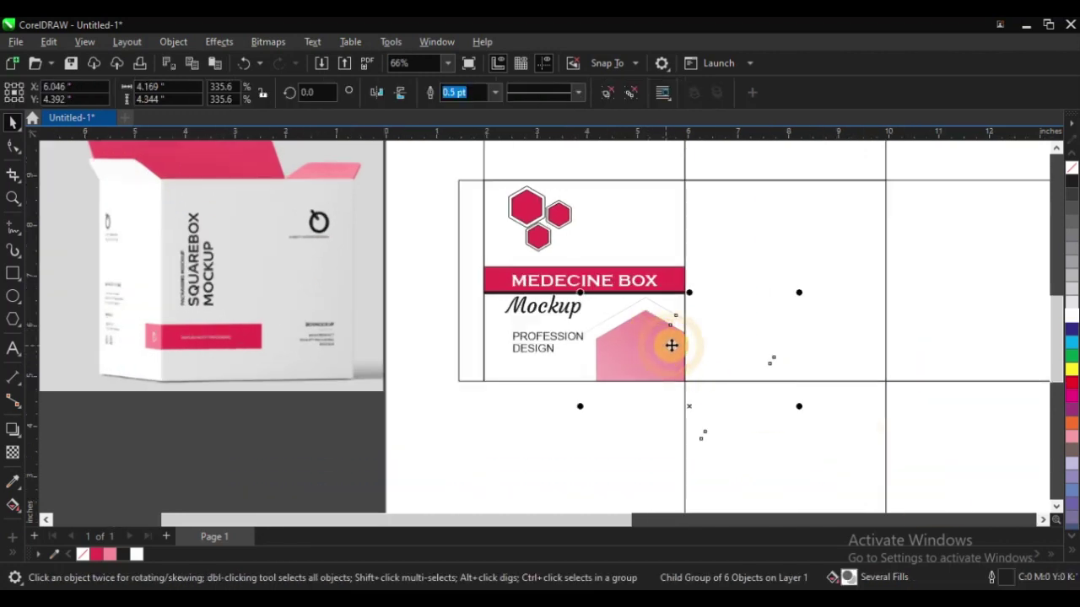
left_click_drag(801, 296, 644, 325)
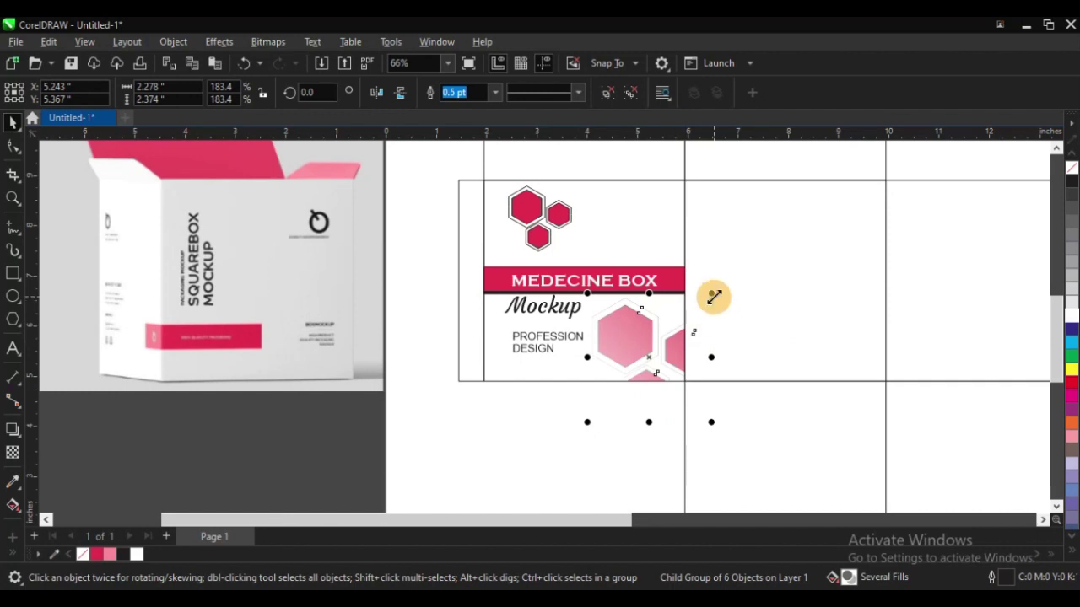
left_click_drag(714, 297, 701, 309)
left_click_drag(641, 343, 637, 328)
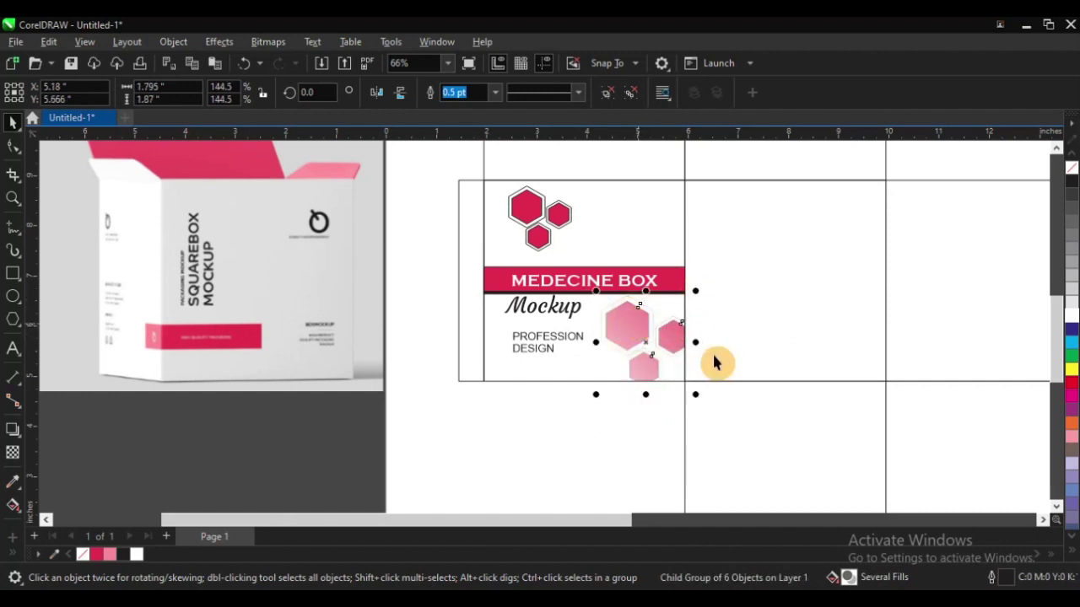
- Mirror the clipped hexagon group vertically and horizontally, and scale it down slightly to fit inside the side panel's corner
left_click(399, 98)
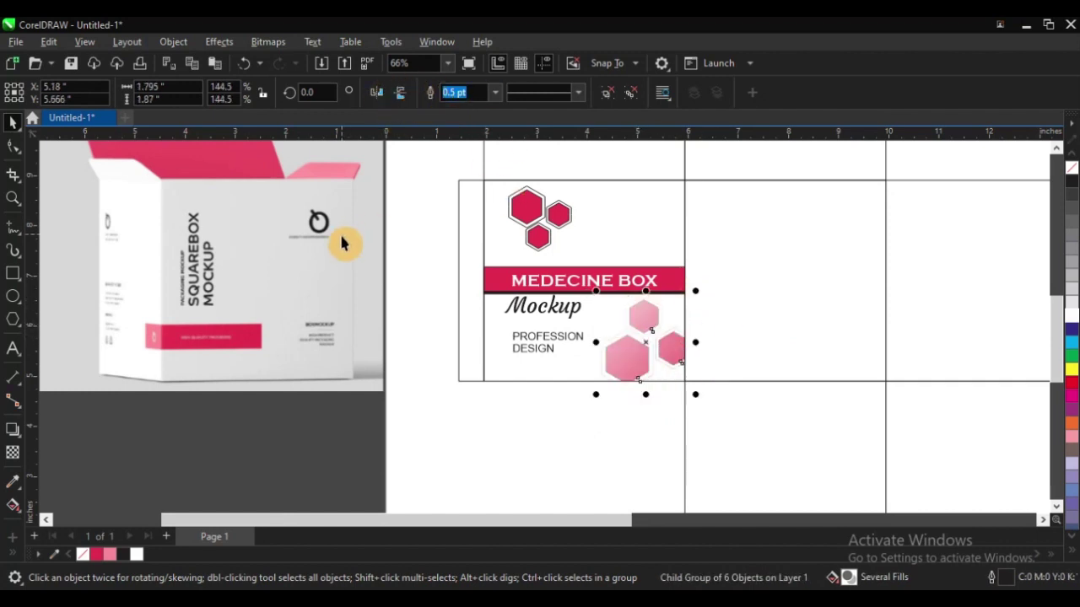
left_click(372, 91)
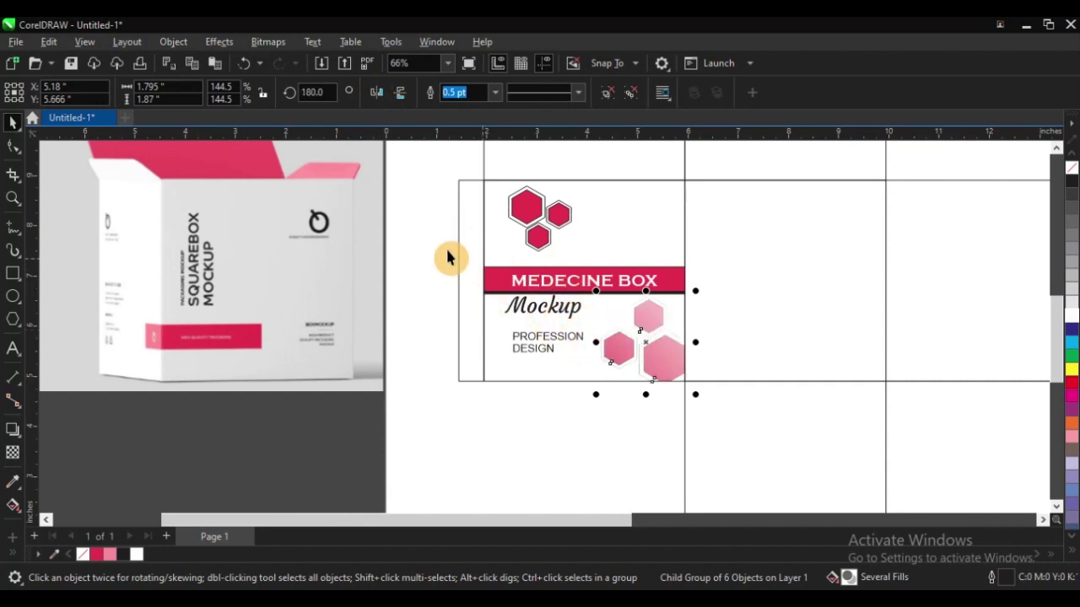
left_click(448, 257)
left_click(690, 303)
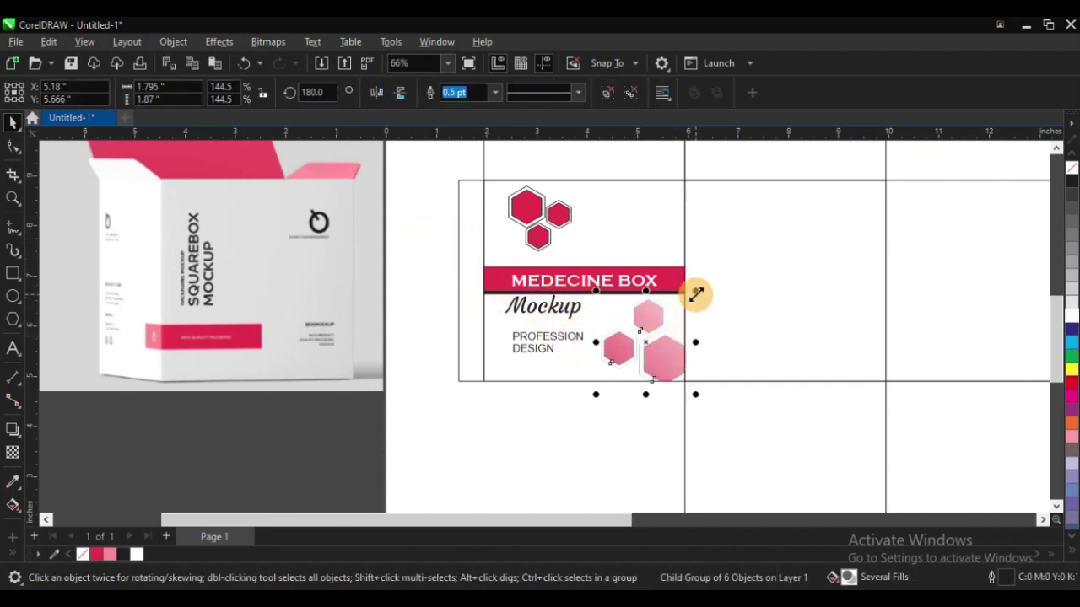
left_click_drag(695, 295, 689, 304)
left_click(395, 279)
scroll(395, 280, "down", 1)
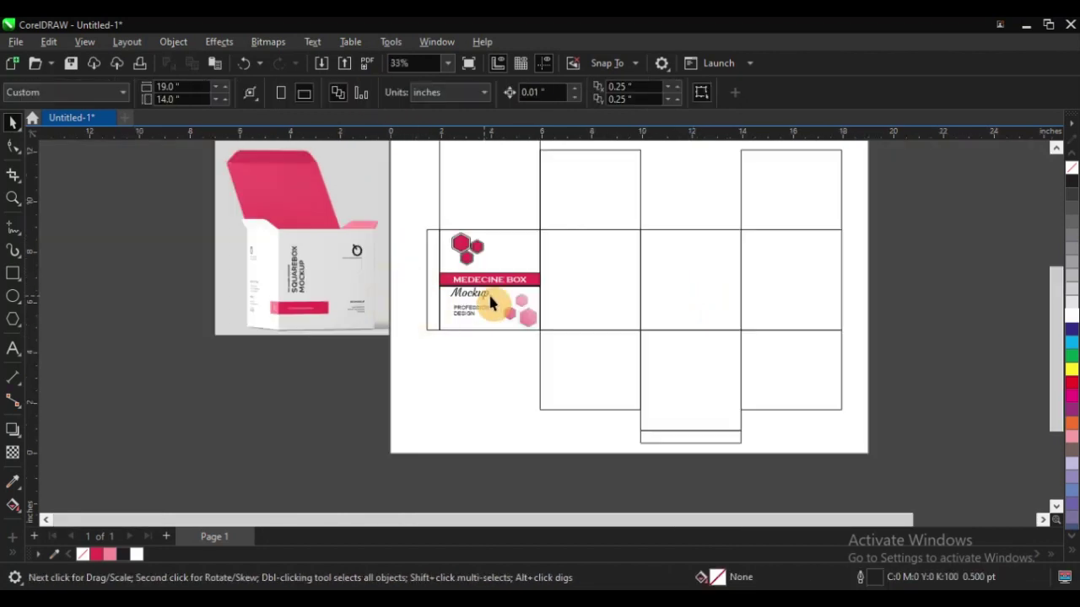
- Left-align the PROFESSION DESIGN and Mockup texts with the MEDECINE BOX title
key("F2")
left_click_drag(197, 171, 833, 426)
key("F2")
left_click_drag(253, 181, 867, 487)
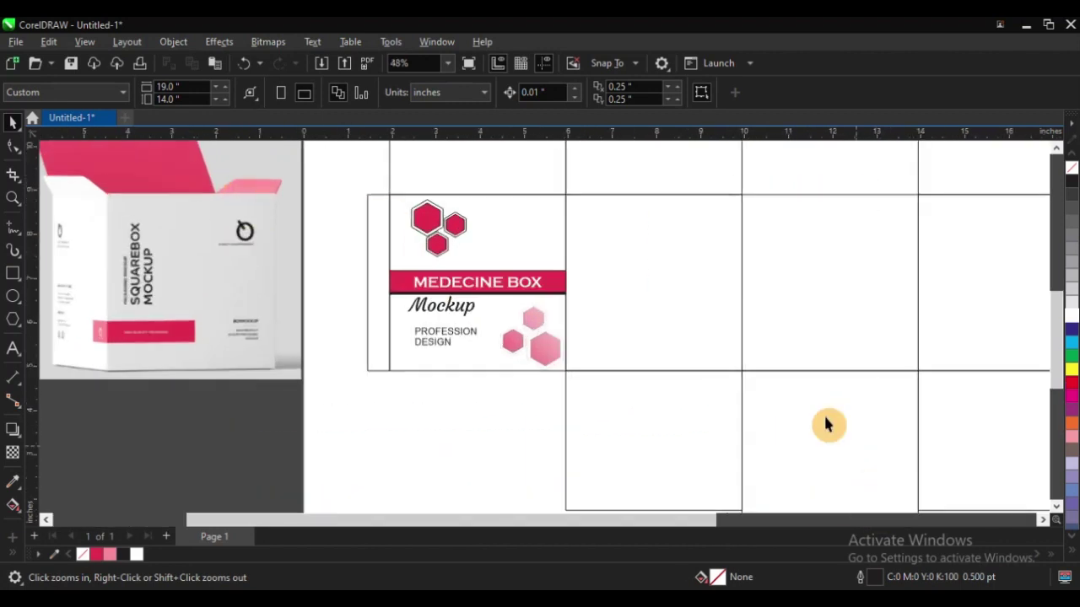
key("space")
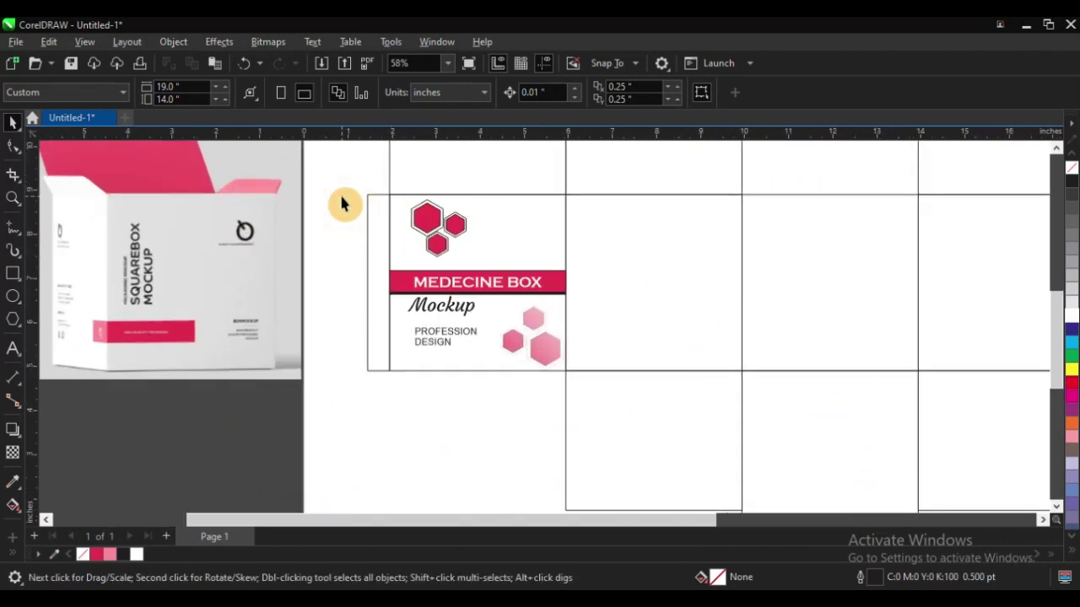
key("space")
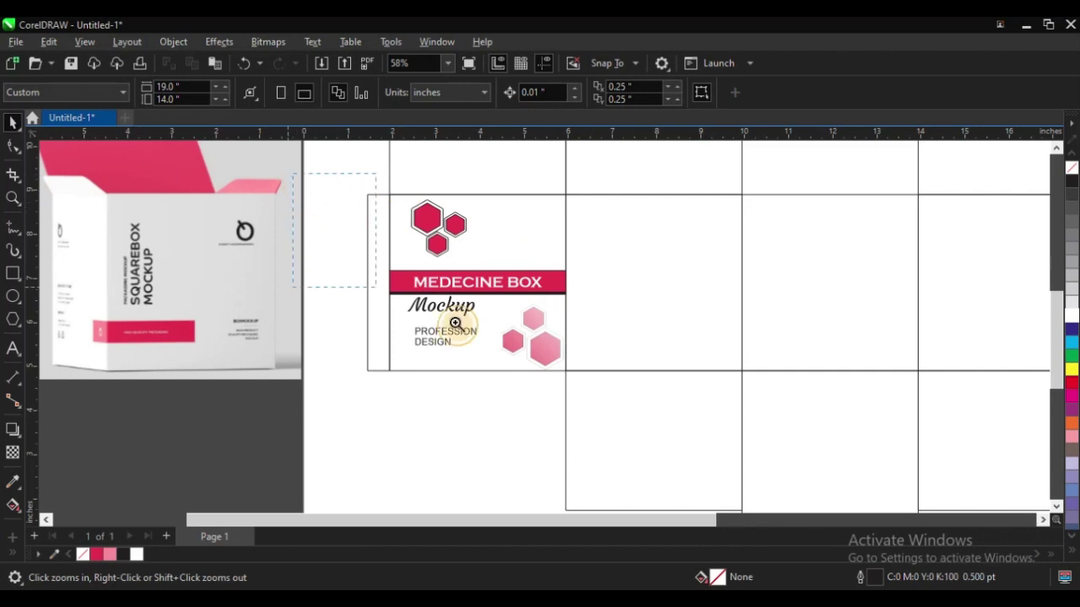
scroll(771, 453, "up", 2)
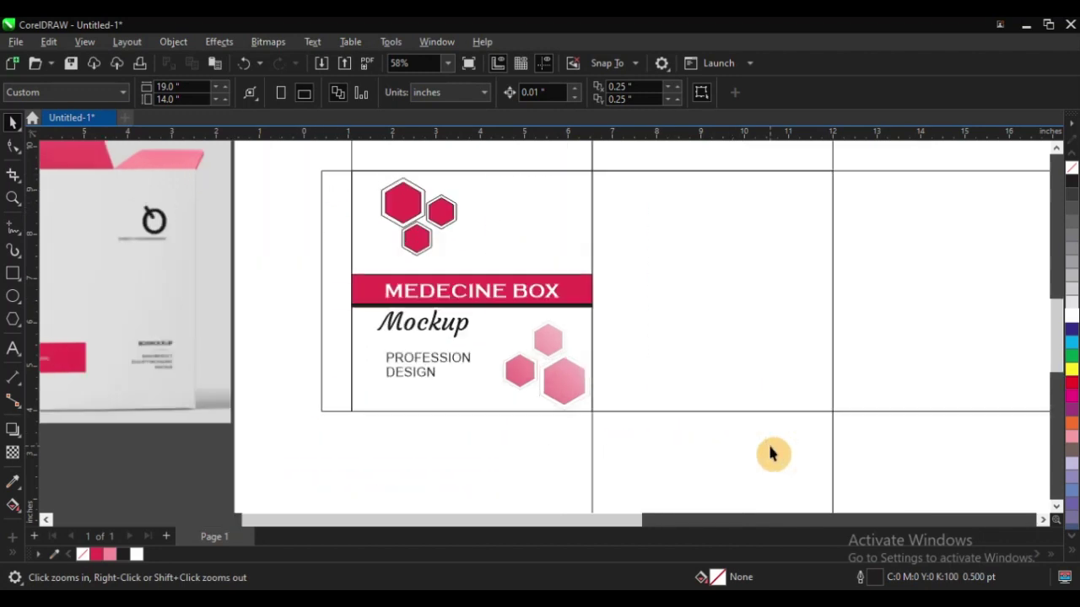
key("space")
left_click(484, 294)
left_click(287, 253)
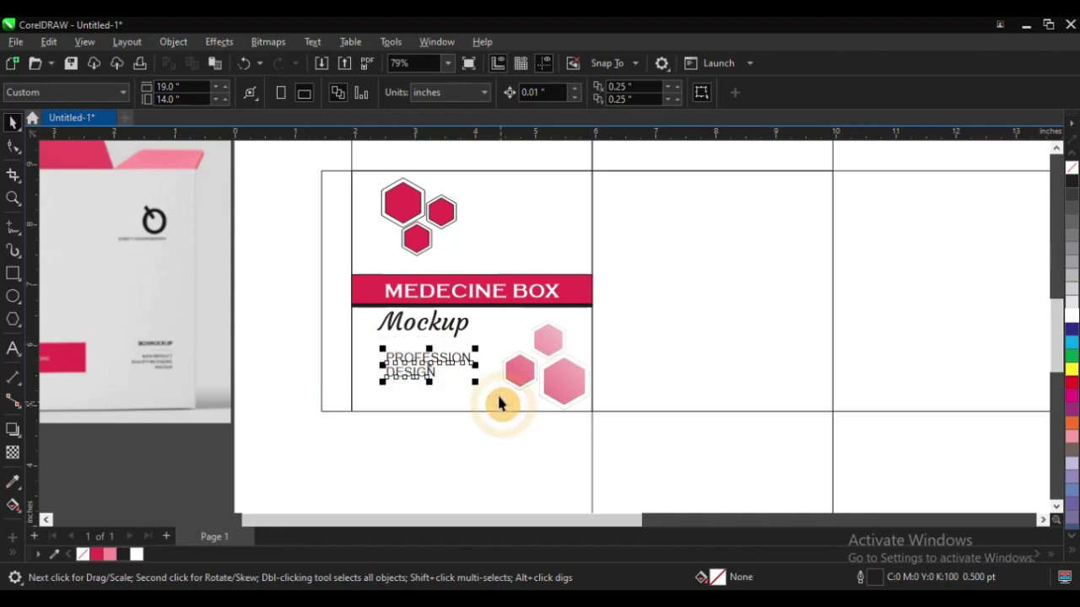
left_click(455, 363)
left_click(435, 322, "shift")
left_click(439, 292, "shift")
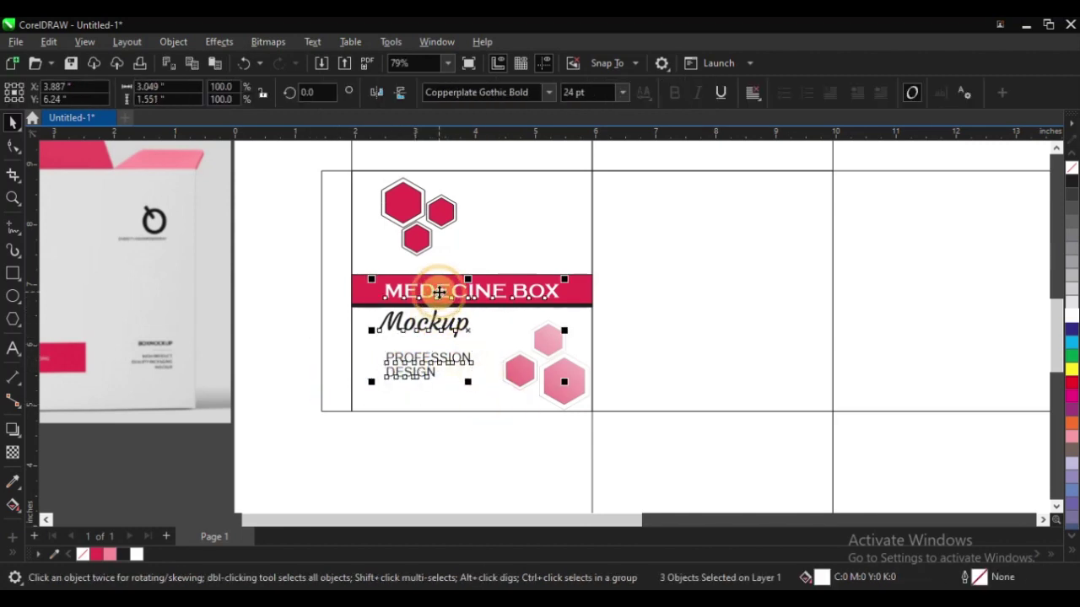
key("l")
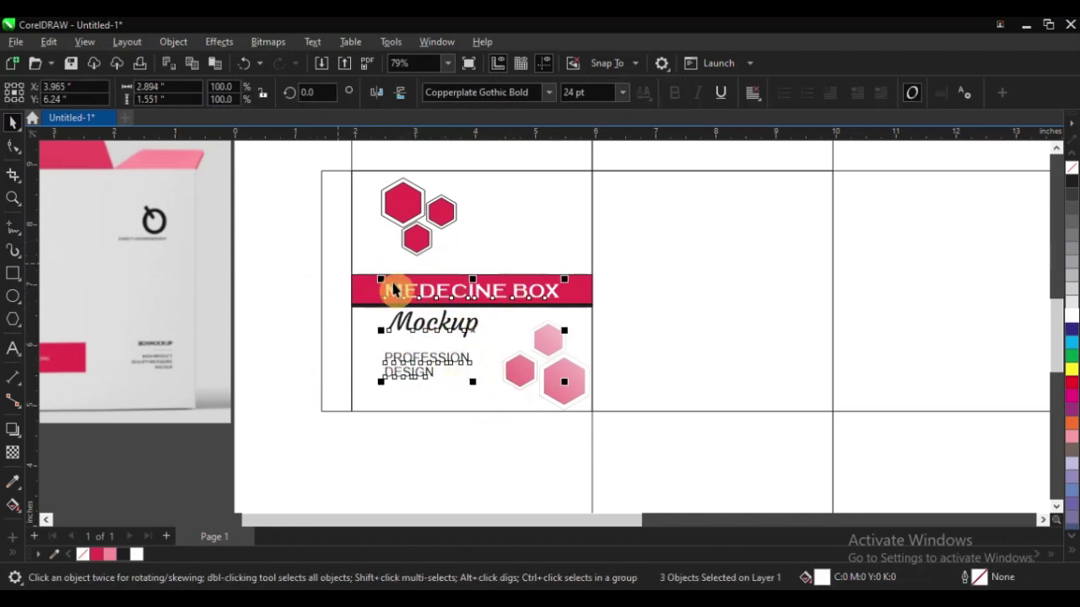
left_click(315, 273)
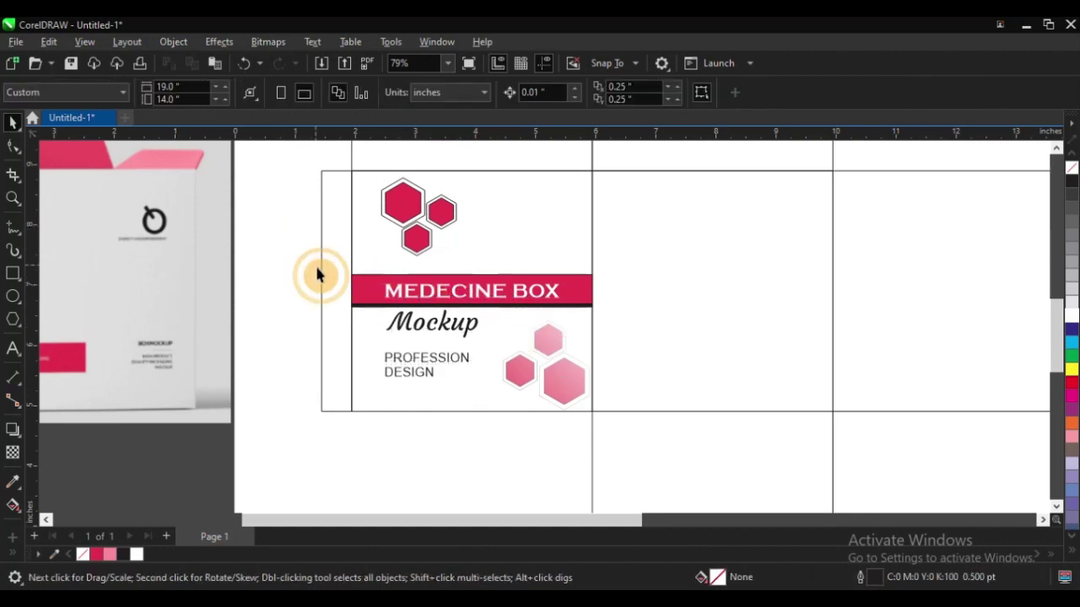
- Center the MEDECINE BOX title horizontally on the side panel's square
key("F3")
key("F2")
left_click_drag(210, 199, 766, 467)
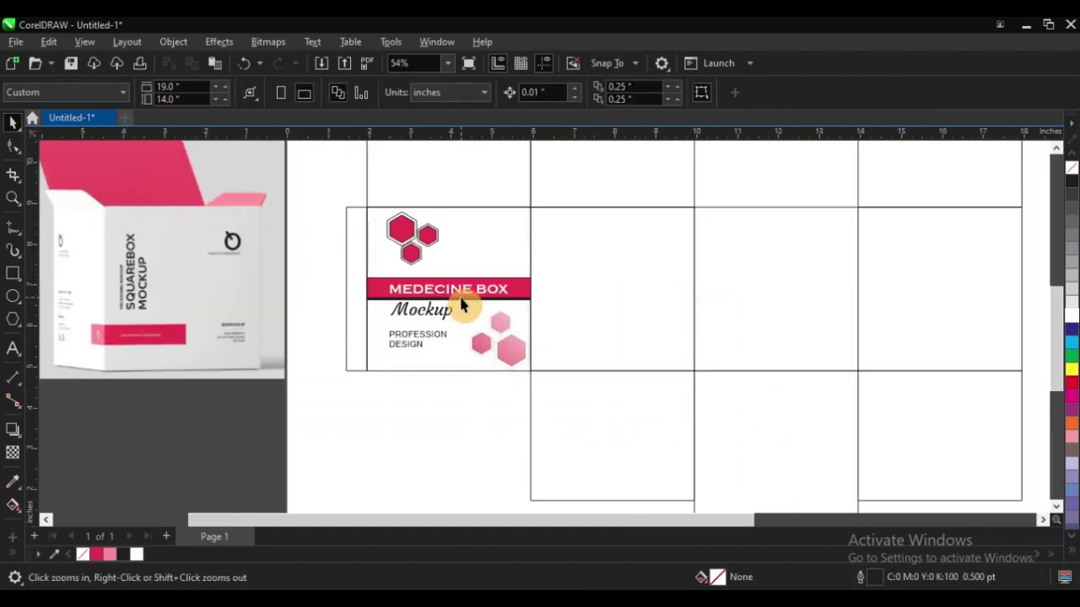
left_click(460, 295)
left_click(469, 246, "shift")
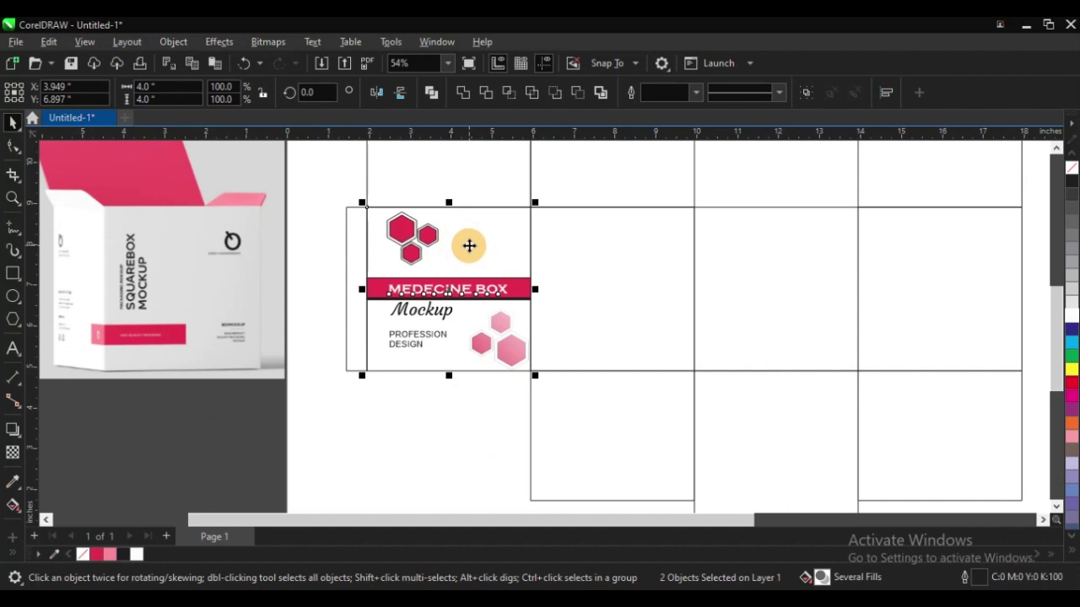
left_click(280, 251)
- Left-align the Mockup and PROFESSION DESIGN texts to the centered MEDECINE BOX title
key("z")
left_click_drag(299, 236, 608, 421)
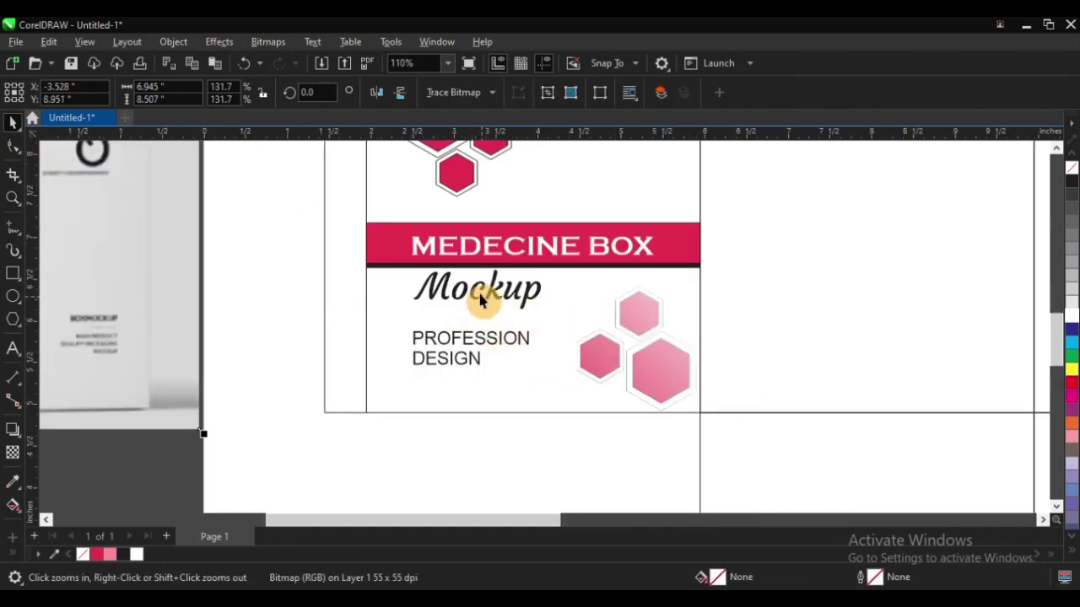
left_click_drag(270, 253, 595, 425)
left_click(555, 245, "shift")
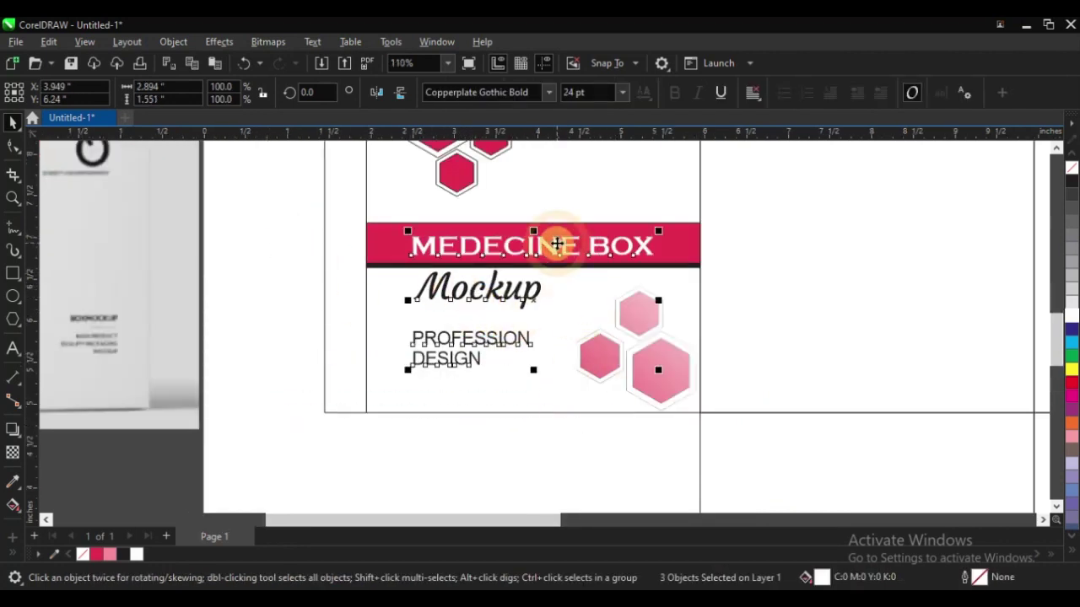
key("l")
left_click(248, 211)
- Change the MEDECINE BOX title's font to Franklin Gothic Heavy
scroll(371, 300, "down", 2)
key("z")
left_click_drag(217, 195, 640, 402)
left_click_drag(169, 183, 824, 474)
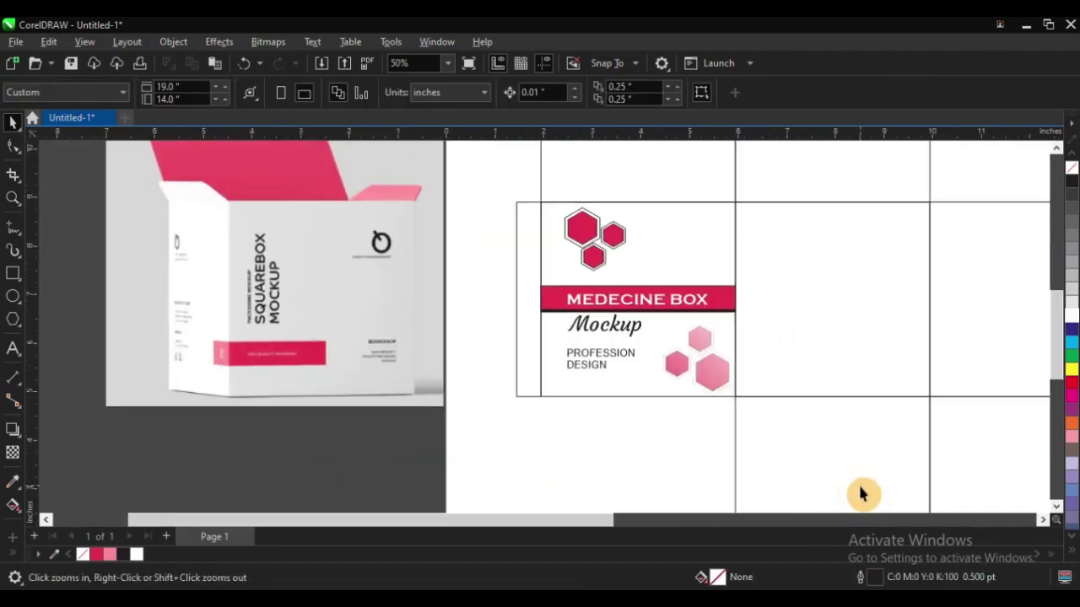
left_click(679, 305)
key("F2")
left_click_drag(370, 236, 787, 419)
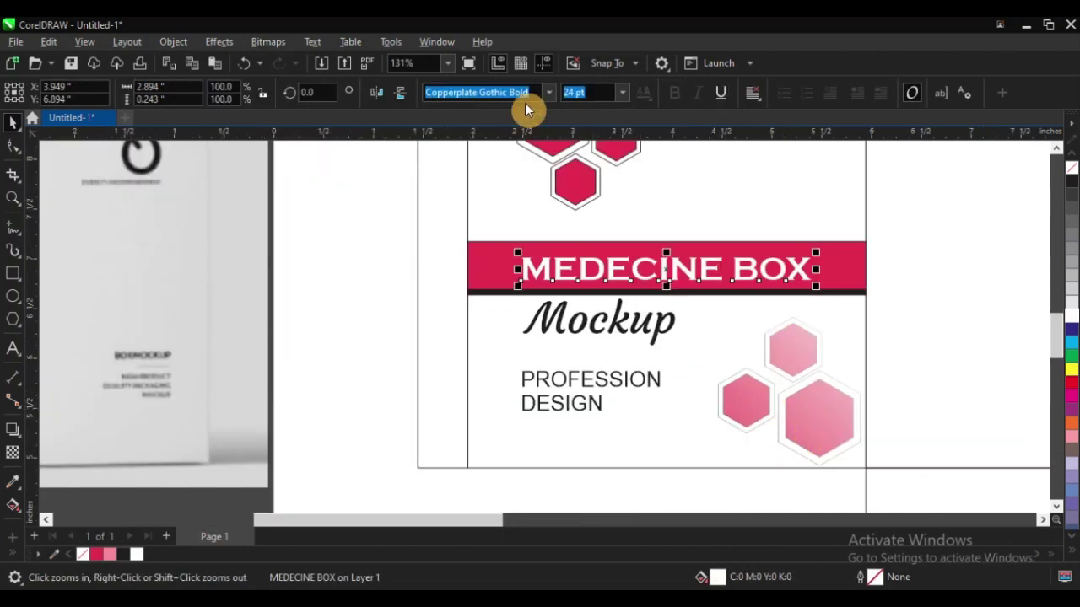
left_click(549, 93)
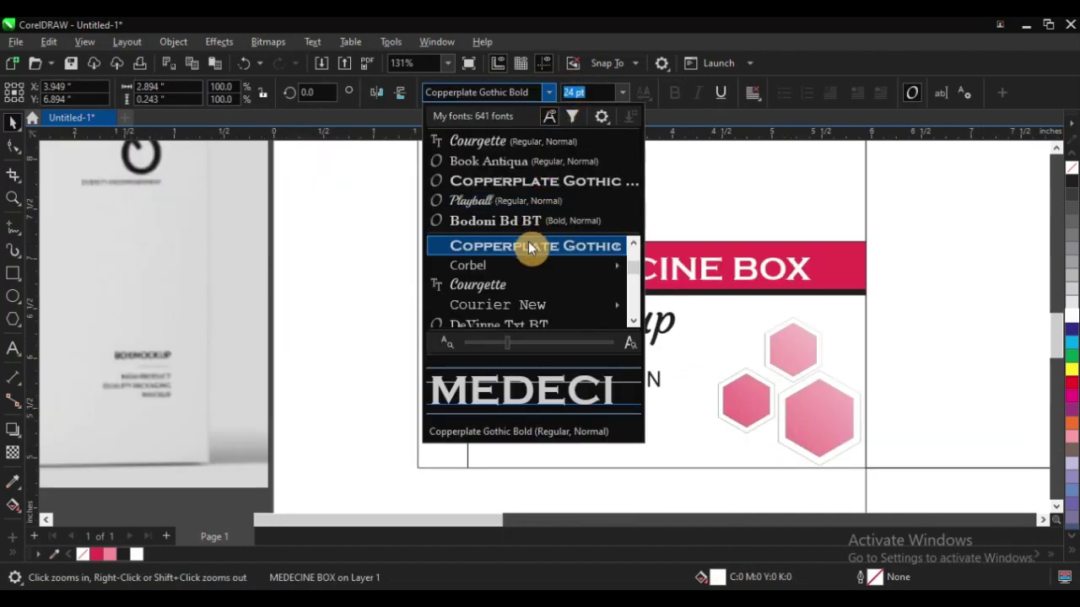
scroll(524, 268, "down", 10)
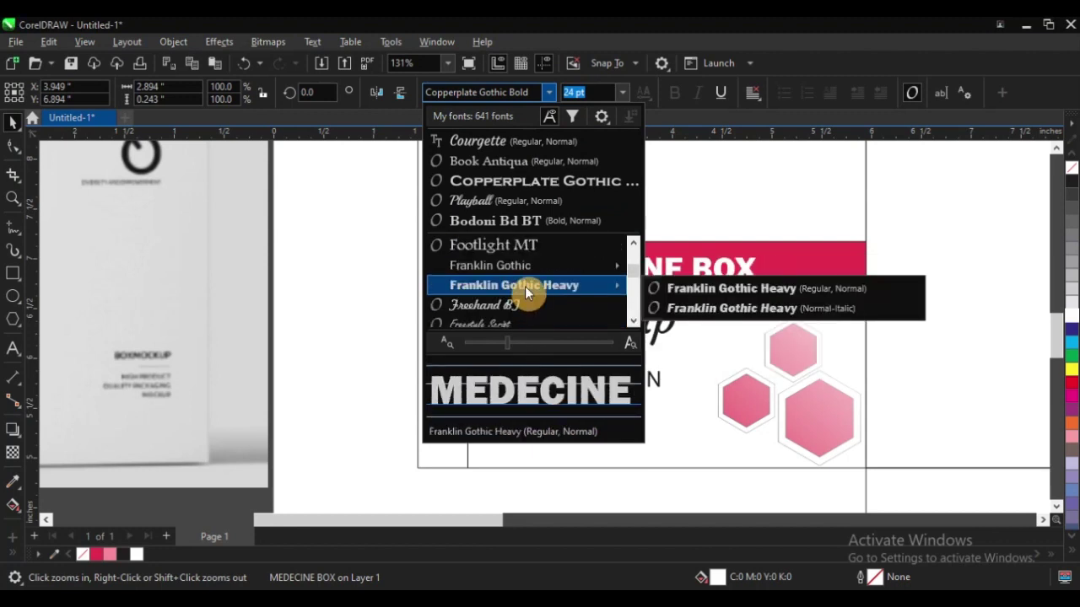
left_click(525, 286)
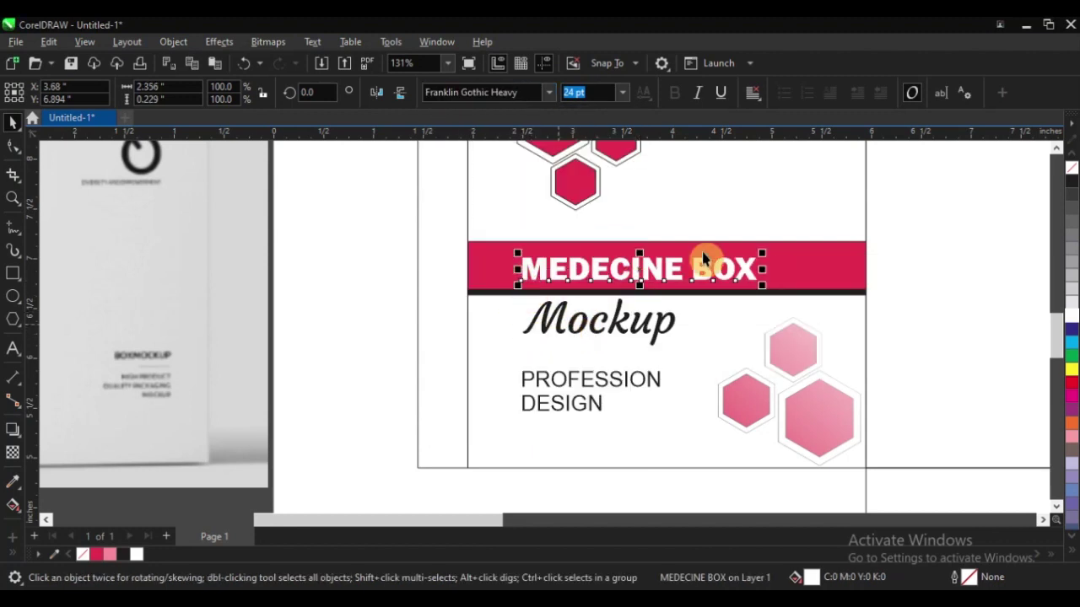
- Set the MEDECINE BOX title's font to Futura Bk BT, comparing it with the lettering on the mockup image
scroll(702, 258, "down", 2)
key("z")
left_click_drag(183, 202, 827, 425)
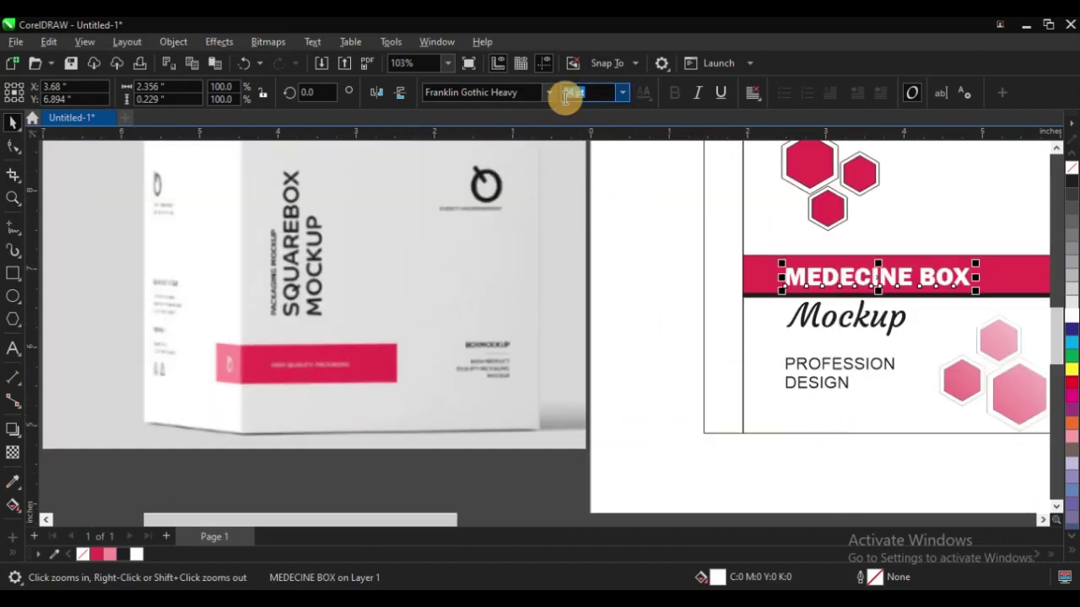
left_click(549, 92)
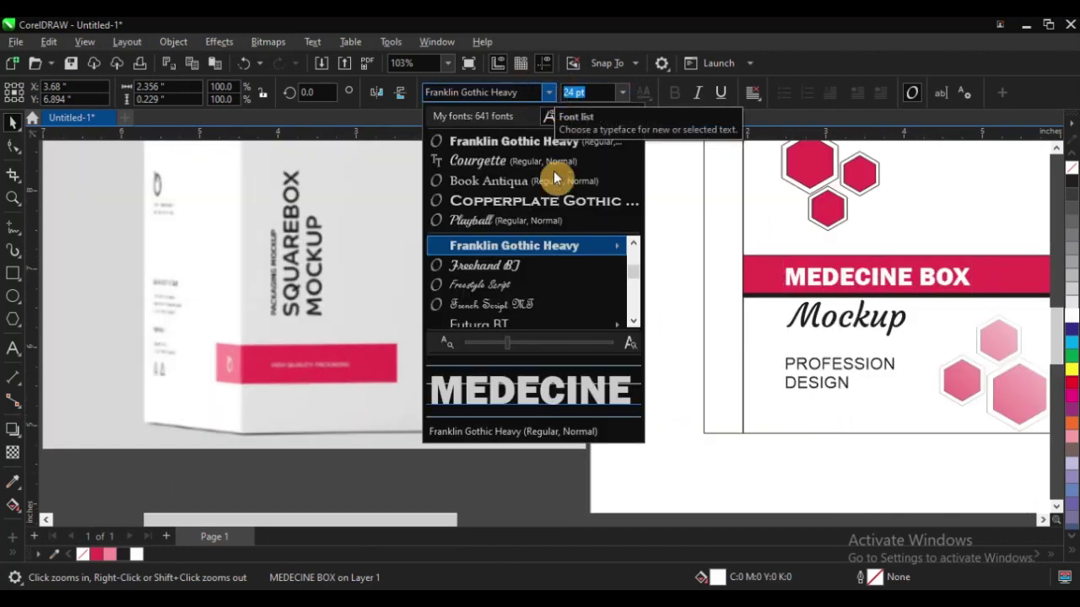
scroll(520, 311, "down", 1)
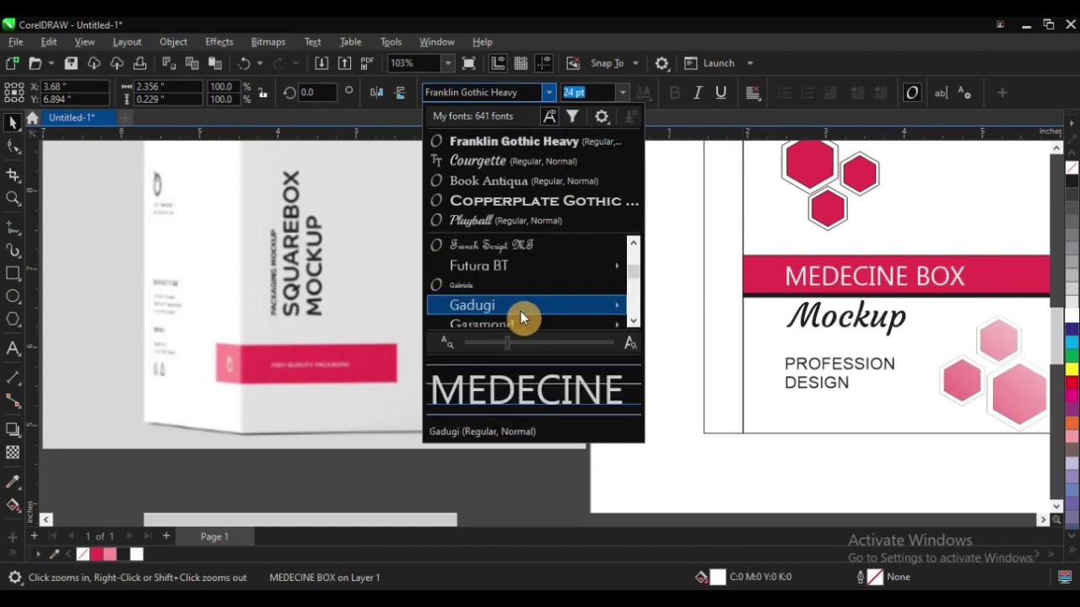
mouse_move(532, 269)
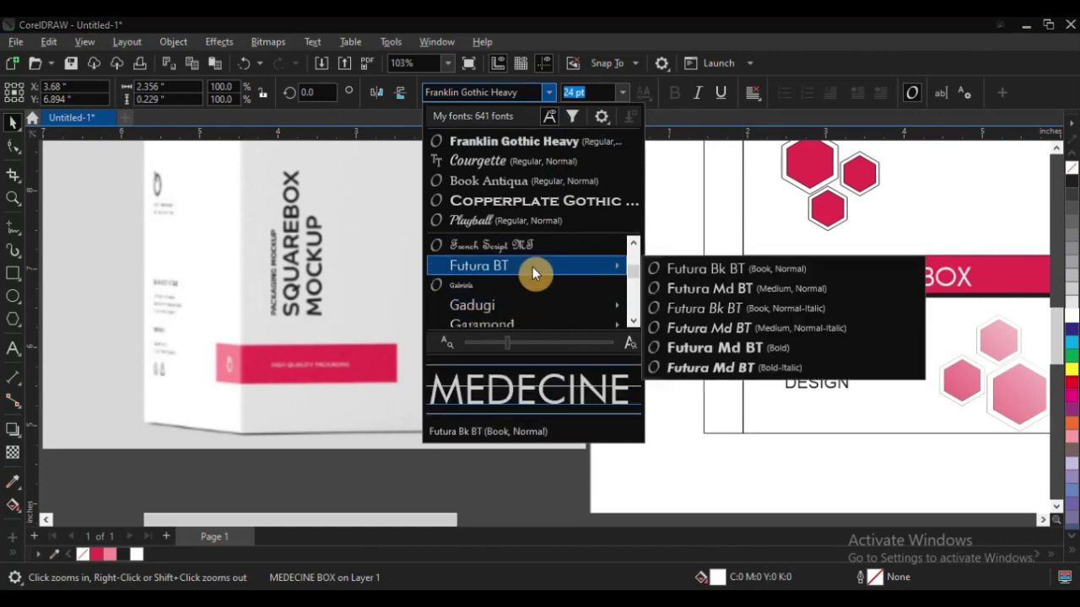
left_click(532, 266)
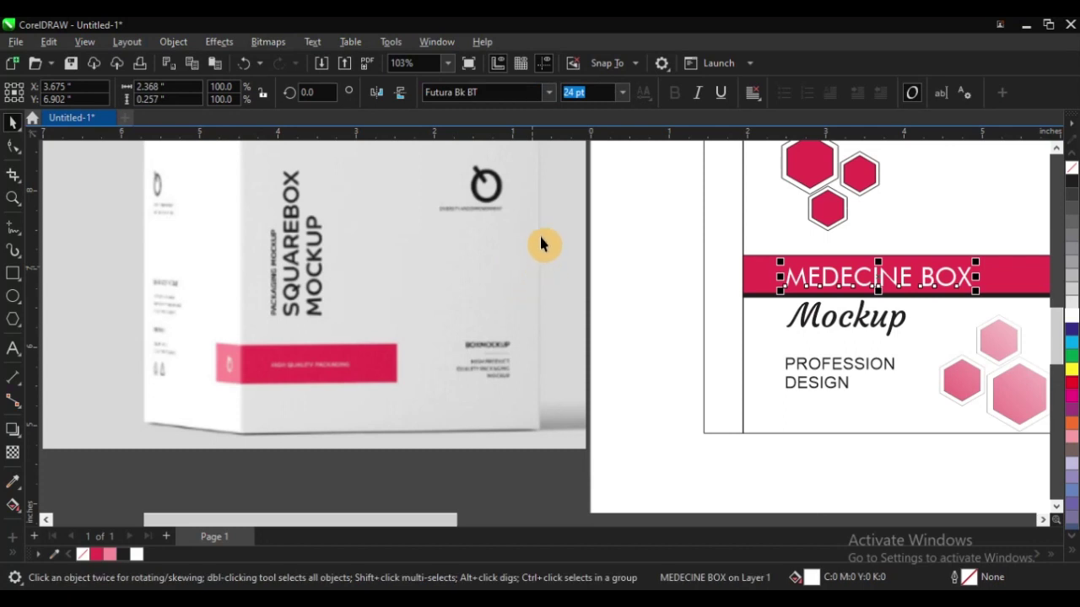
- Set the MEDECINE BOX title's font to Adlinnaka Bold
left_click(546, 96)
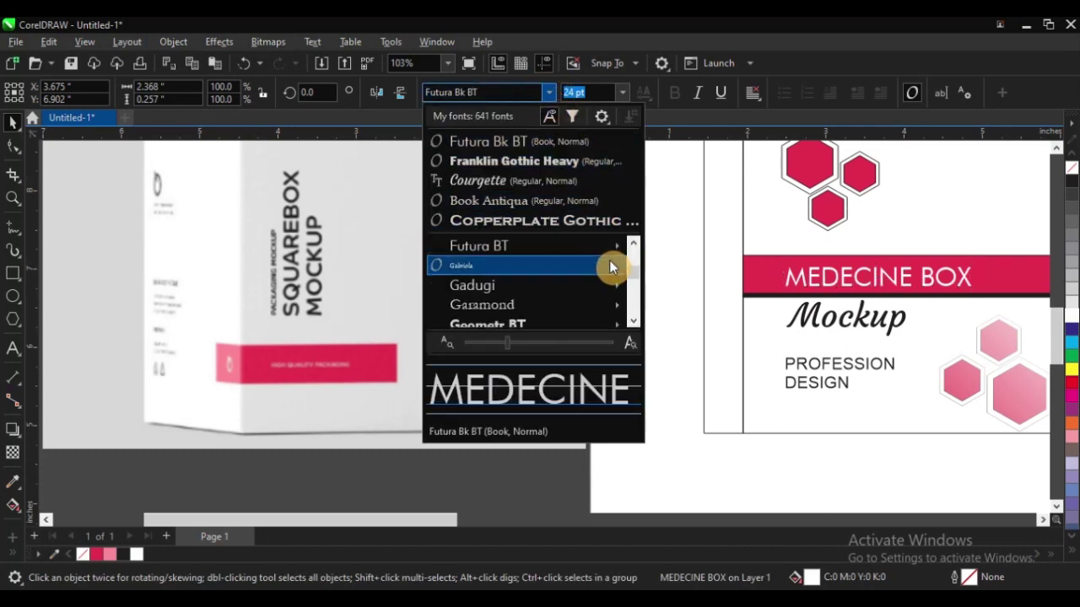
left_click(637, 295)
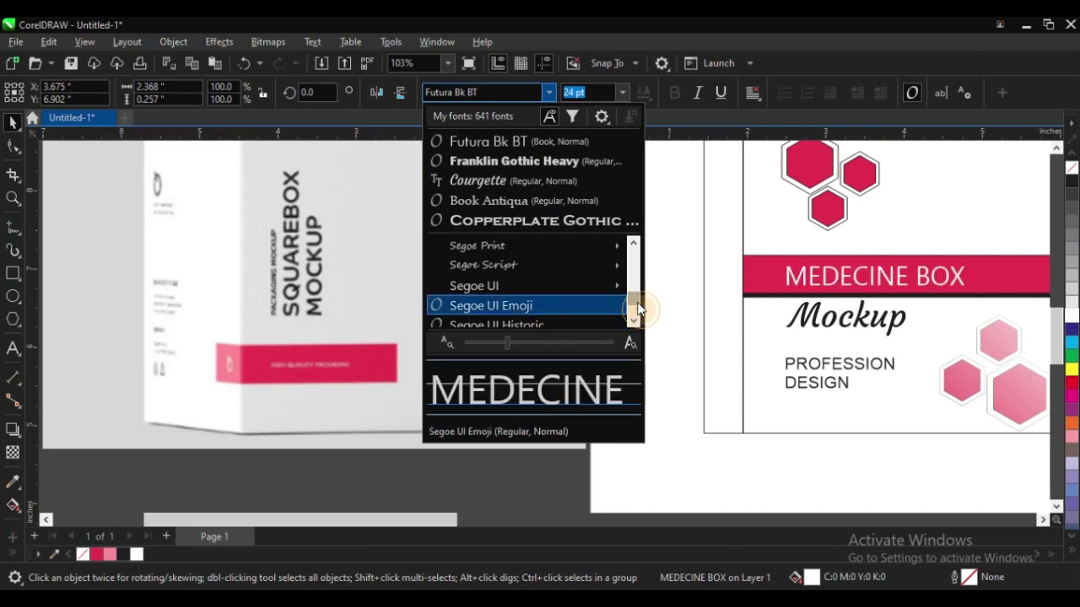
left_click_drag(637, 308, 634, 314)
mouse_move(537, 271)
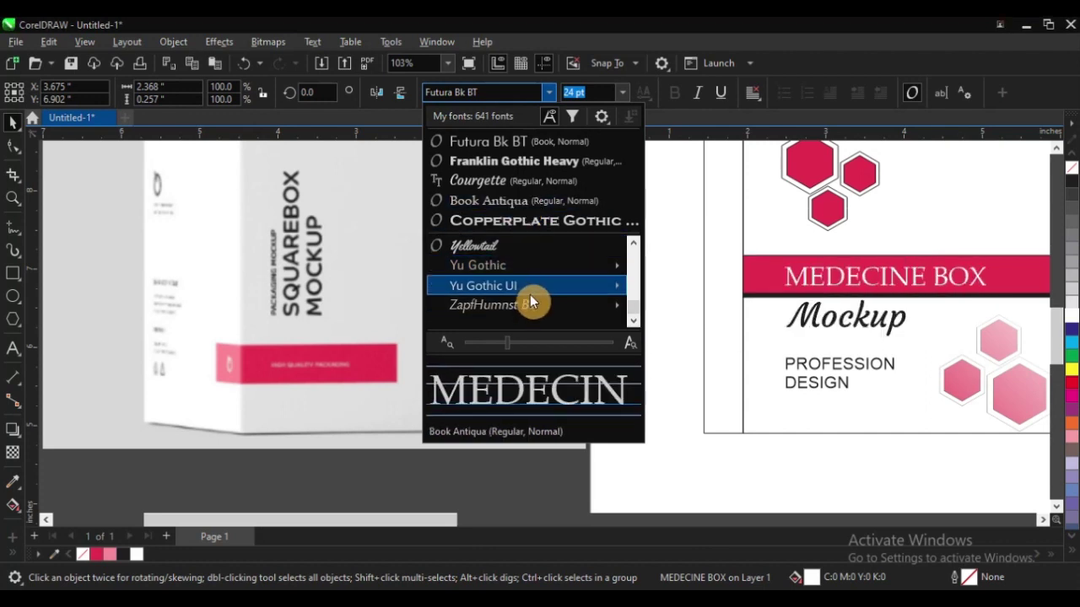
scroll(531, 304, "up", 10)
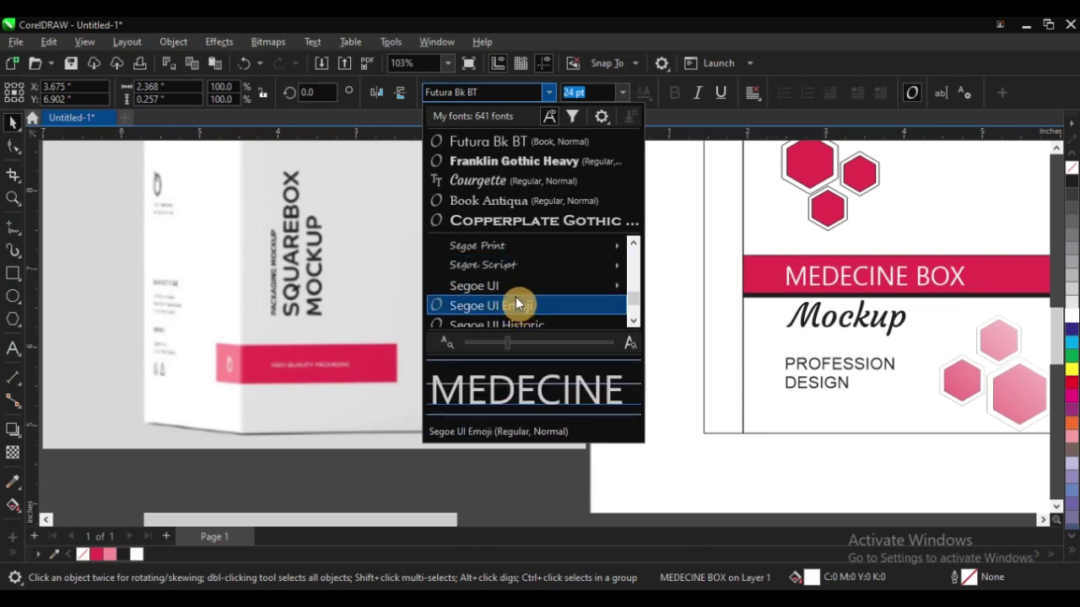
left_click_drag(631, 301, 658, 226)
left_click(534, 267)
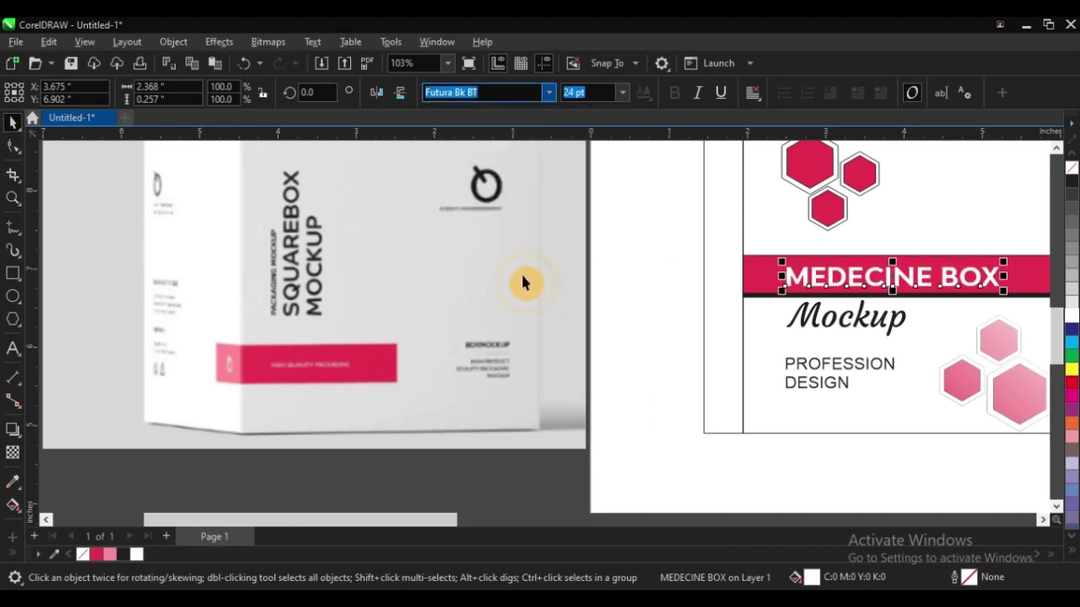
- Compare the MEDECINE BOX title and Mockup text on the side panel with the lettering on the mockup image
scroll(396, 295, "down", 1)
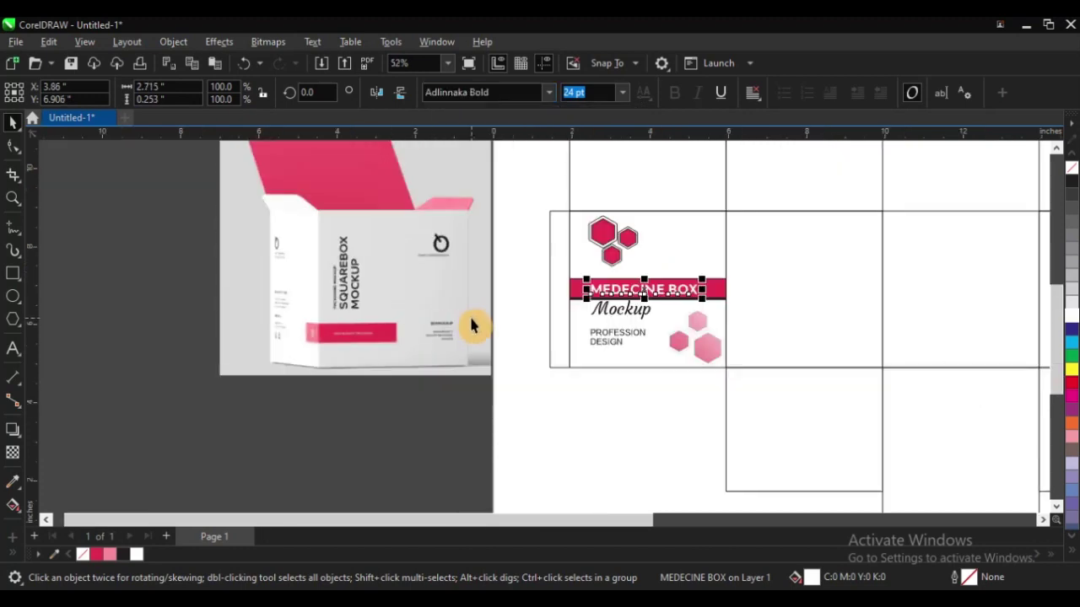
left_click(535, 255)
key("F2")
left_click_drag(289, 199, 718, 390)
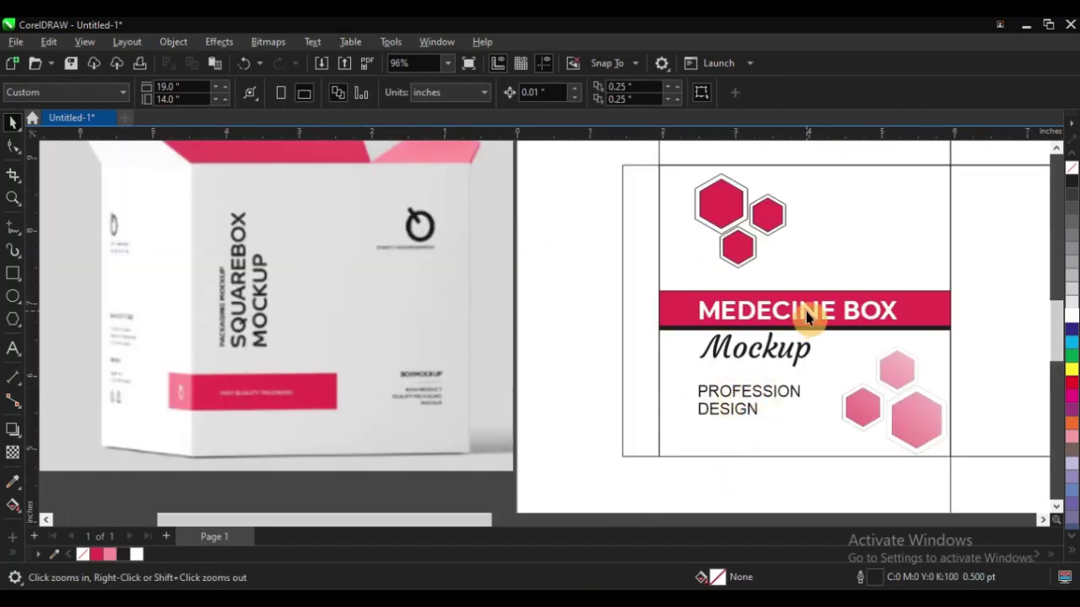
left_click(806, 317)
scroll(388, 295, "down", 3)
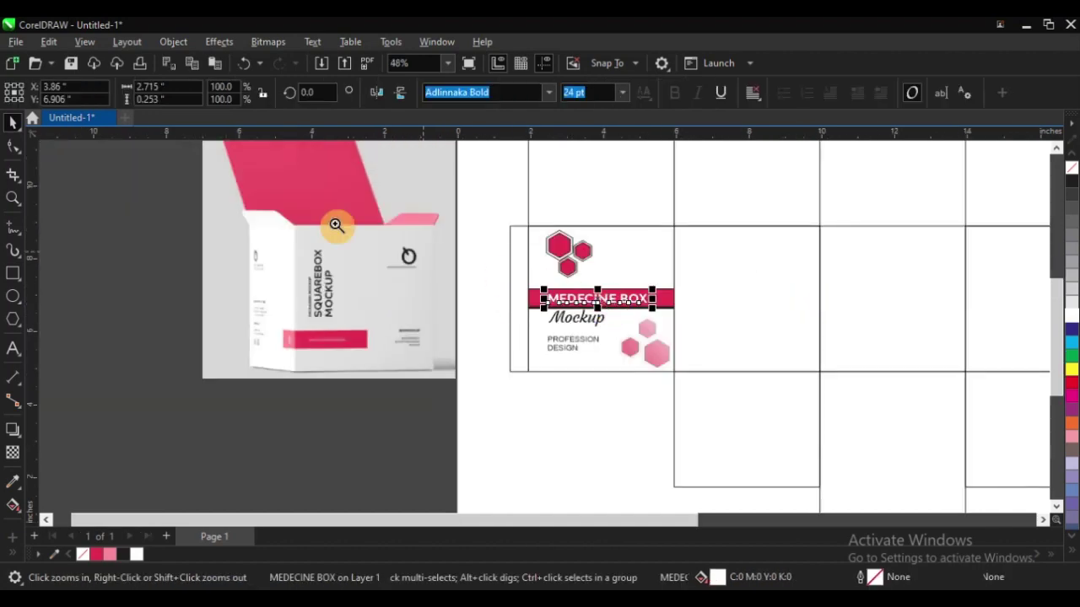
key("z")
left_click_drag(188, 173, 743, 414)
key("space")
key("Escape")
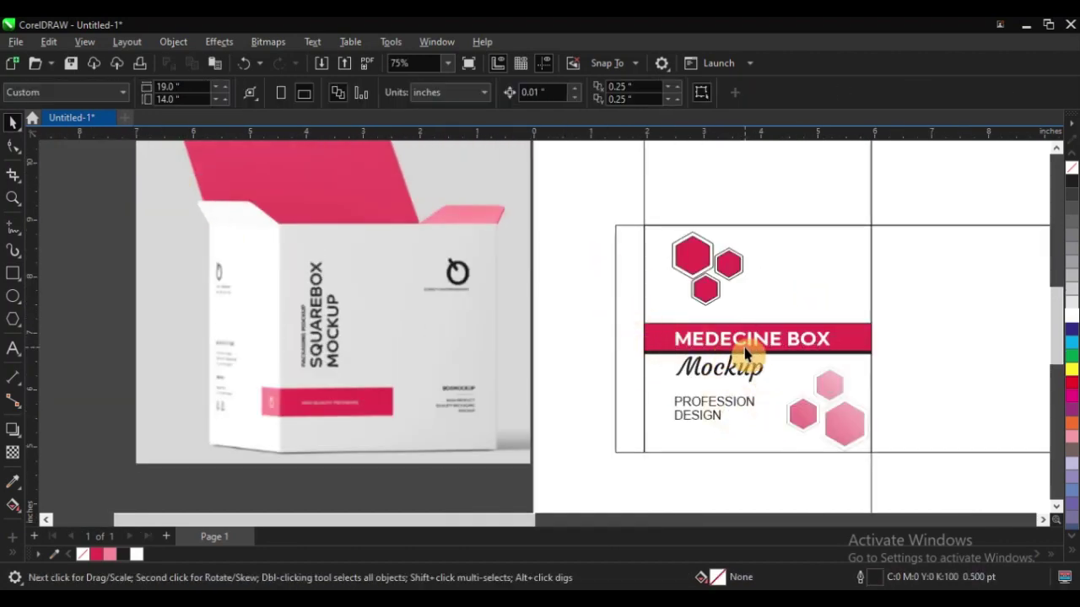
left_click(772, 346)
left_click(732, 369, "shift")
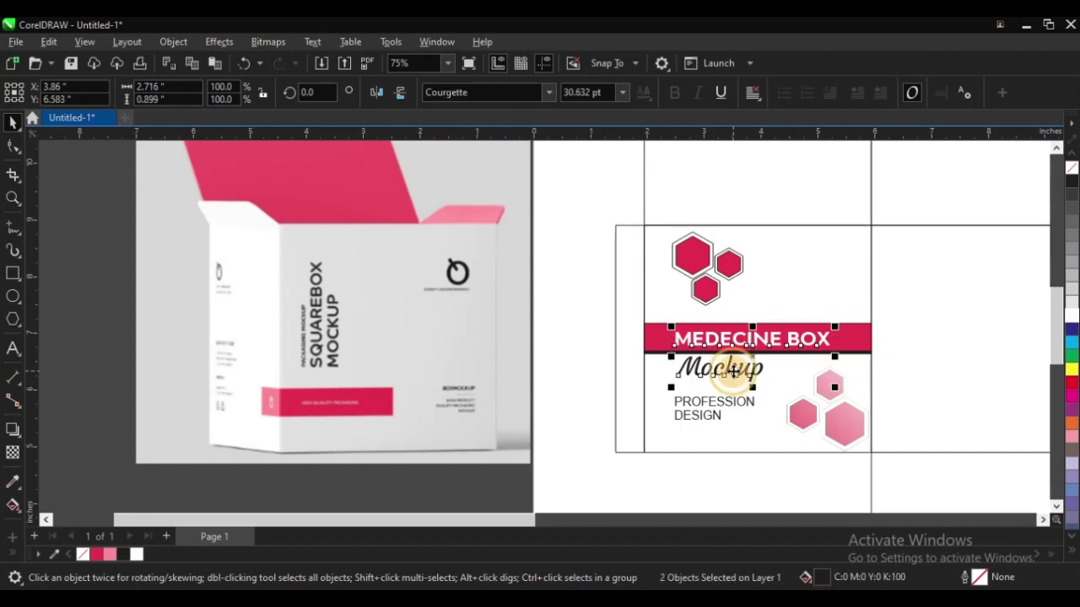
left_click(605, 270)
scroll(393, 292, "down", 1)
key("F2")
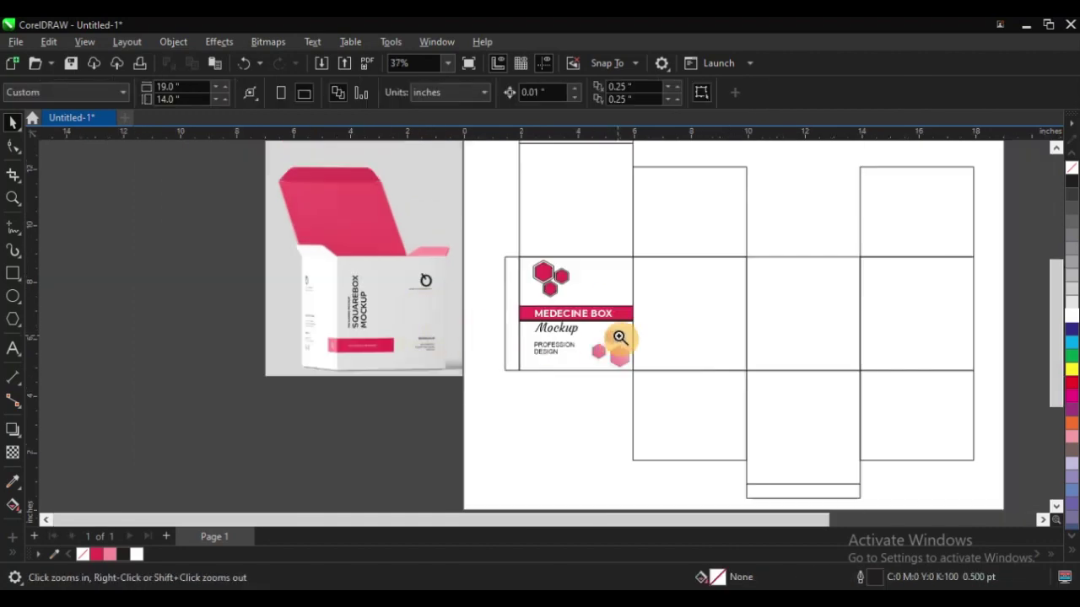
- Remove the outline from the crimson band behind the MEDECINE BOX title
left_click_drag(284, 216, 710, 406)
left_click_drag(520, 276, 885, 402)
left_click_drag(803, 308, 852, 283)
key("ctrl+z")
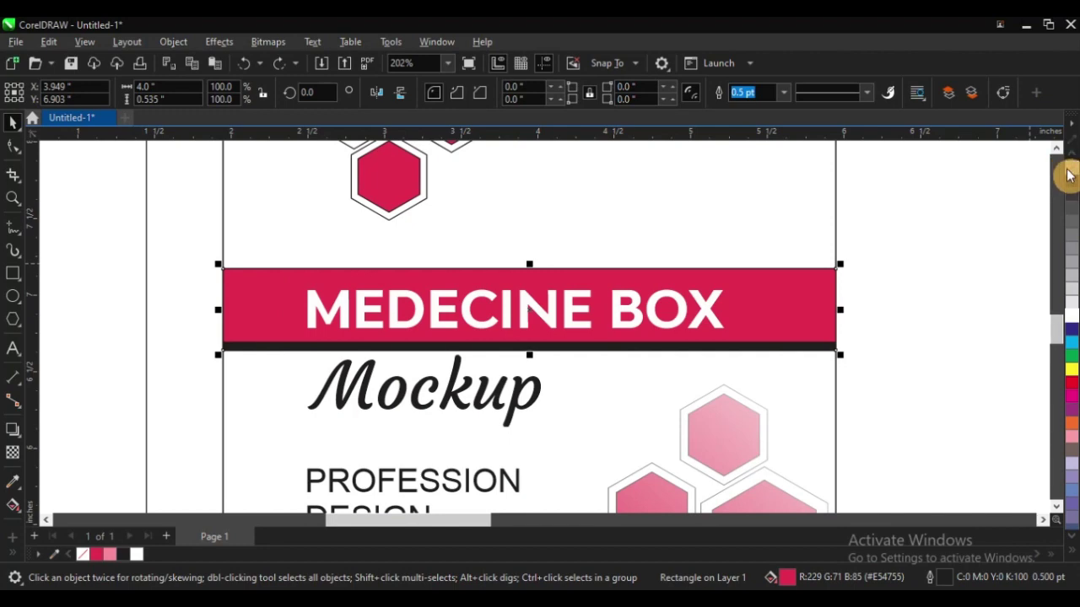
right_click(1070, 173)
scroll(581, 293, "down", 2)
left_click(433, 199)
- Examine the side panel's overall layout next to the mockup image and the rest of the dieline
scroll(414, 269, "down", 1)
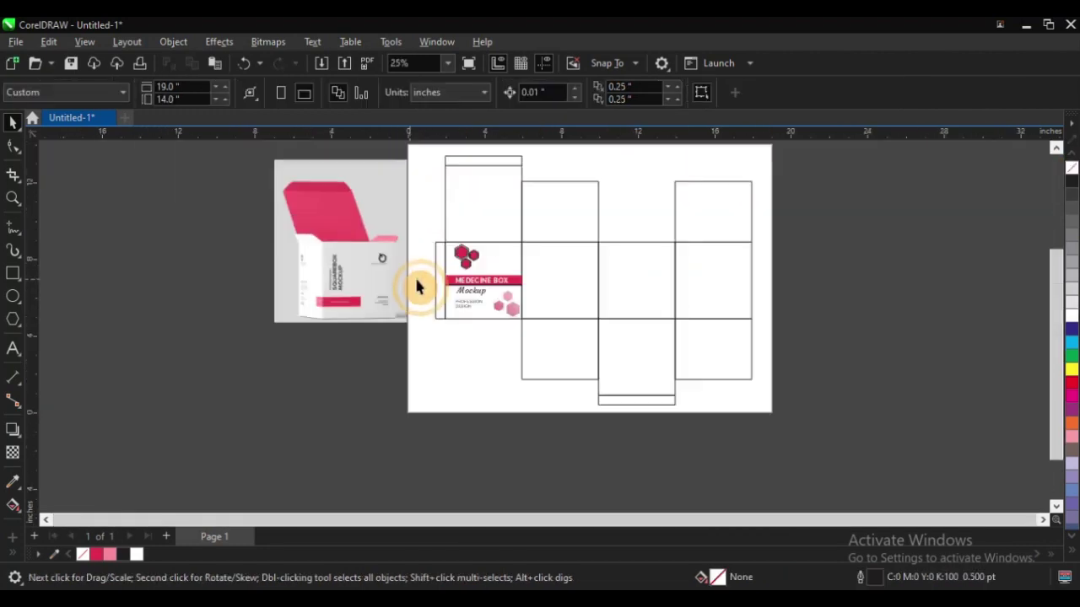
key("F2")
left_click_drag(288, 208, 741, 403)
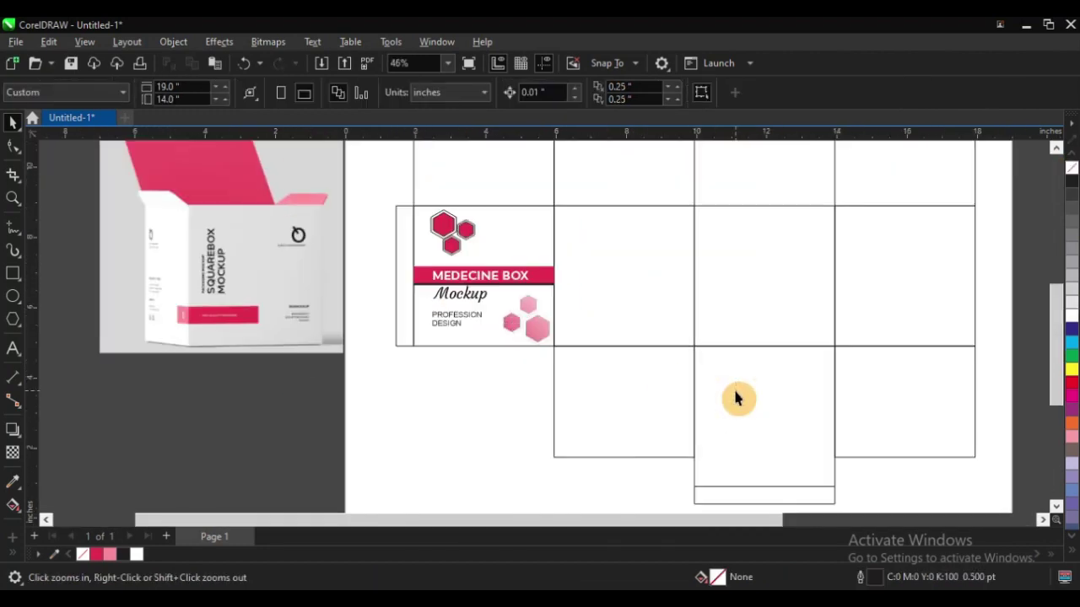
left_click(372, 173)
scroll(424, 281, "down", 3)
key("z")
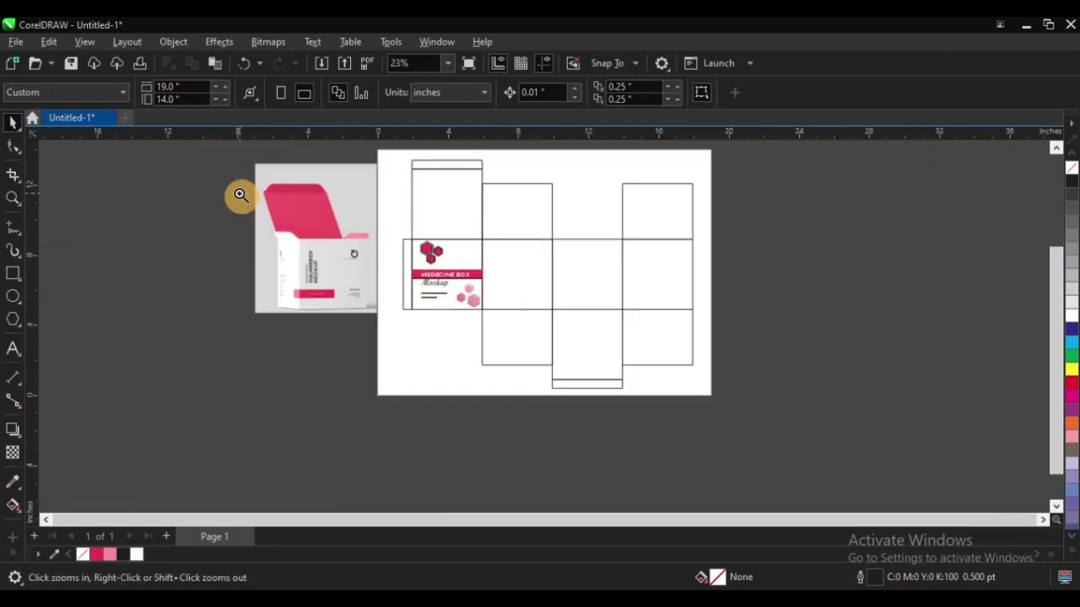
left_click_drag(239, 195, 600, 381)
left_click_drag(569, 278, 698, 396)
left_click(605, 274)
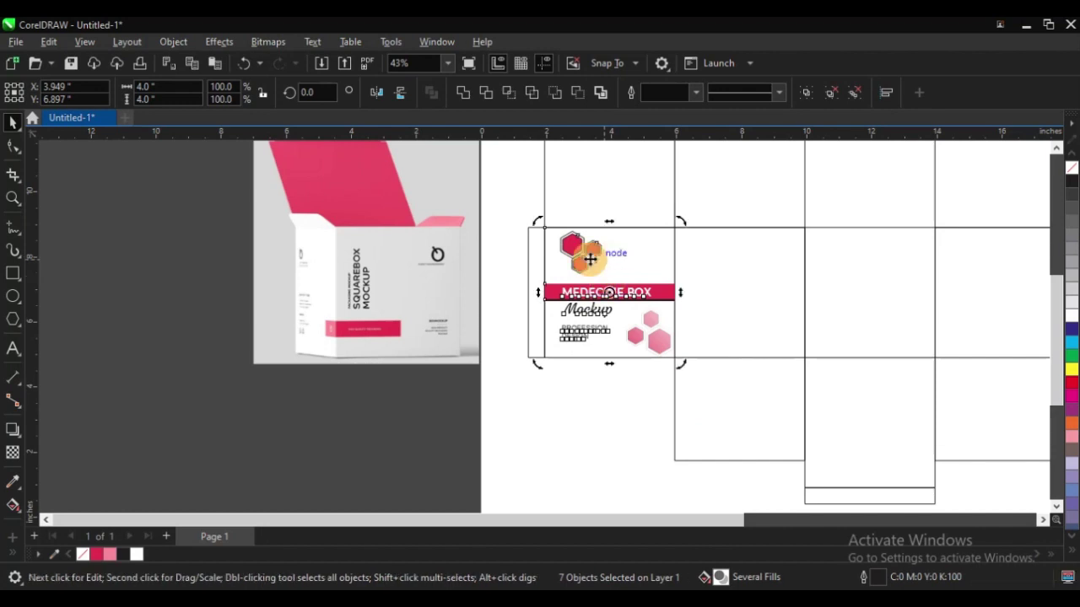
left_click(533, 193)
key("F3")
key("F2")
left_click_drag(287, 194, 911, 405)
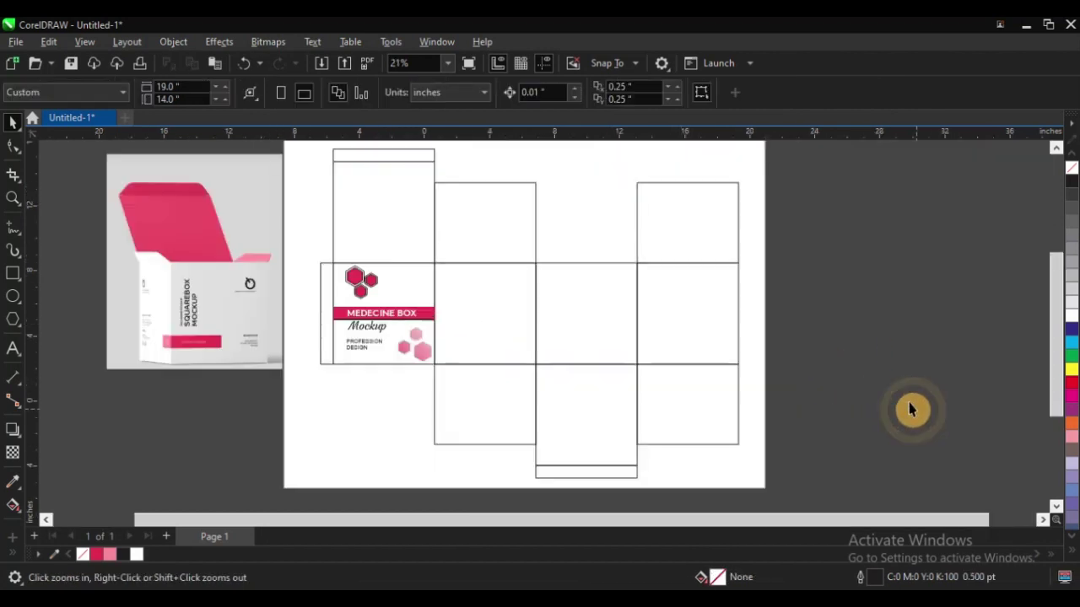
left_click_drag(328, 255, 464, 395)
key("F2")
left_click_drag(287, 234, 515, 442)
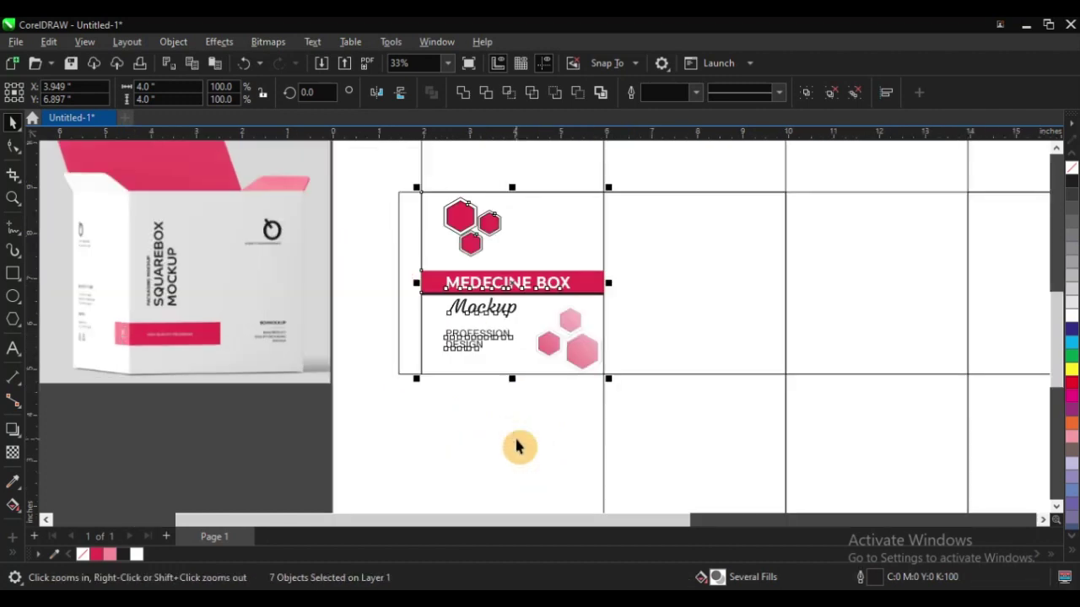
key("space")
left_click(431, 425)
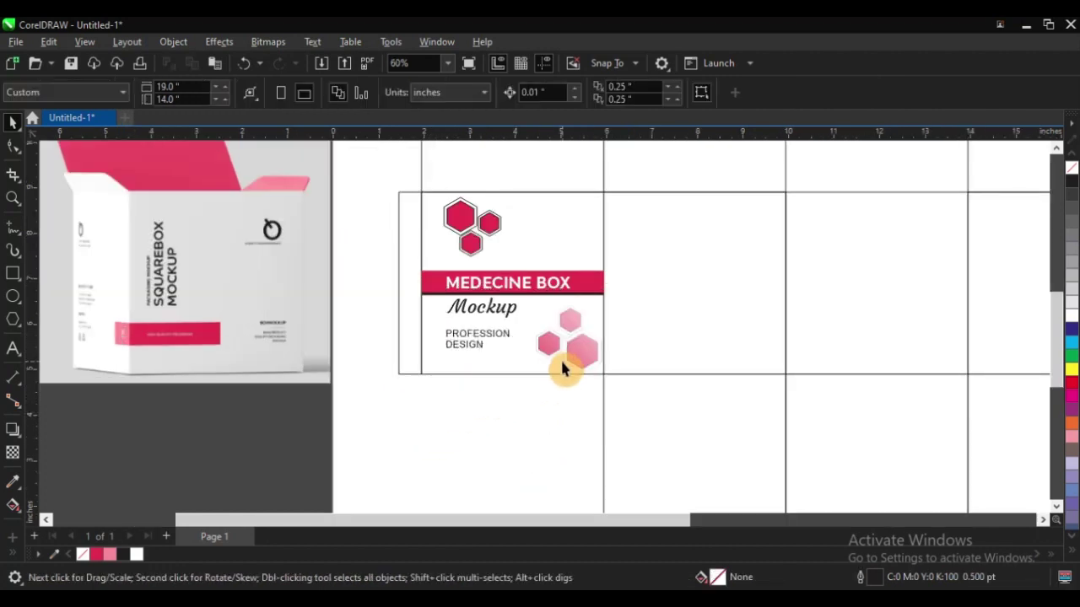
- Delete the faded hexagon group beside PROFESSION DESIGN and remove the PowerClip frame from the side panel's square
left_click(574, 358, "ctrl")
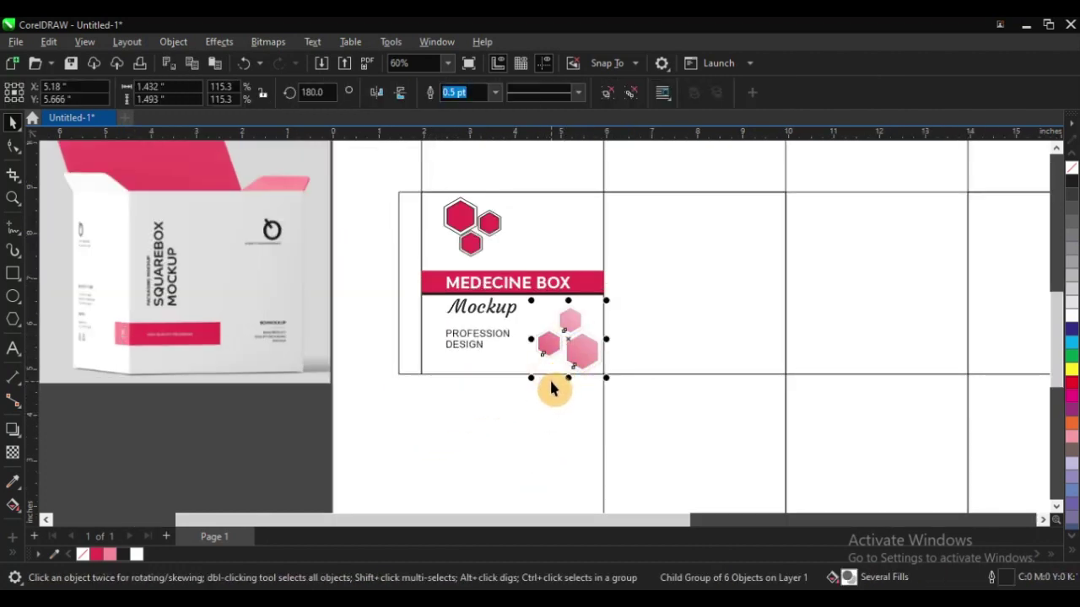
key("Delete")
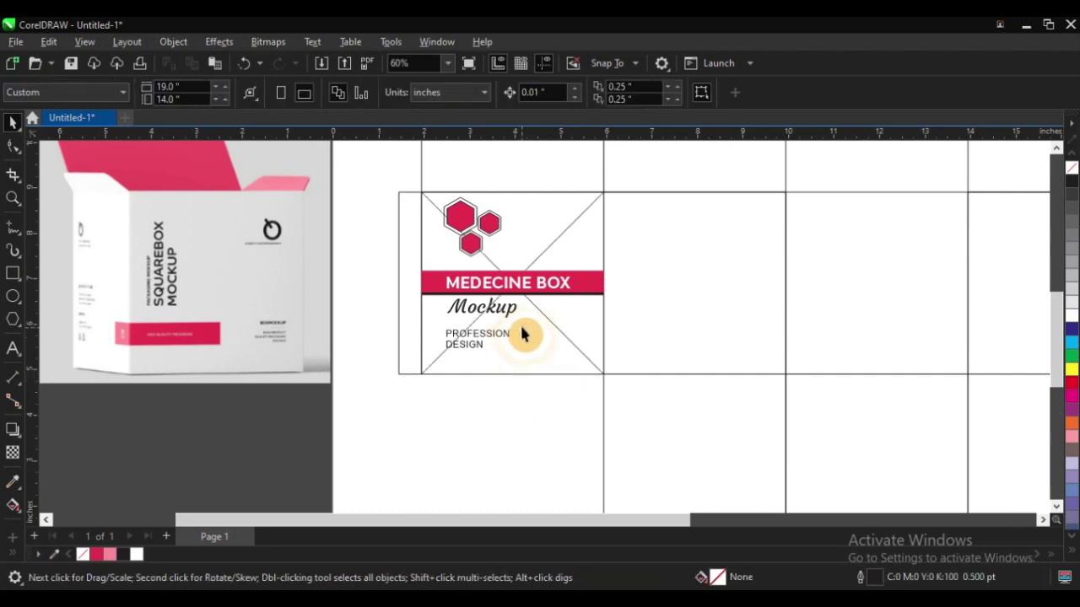
left_click(549, 331)
right_click(550, 327)
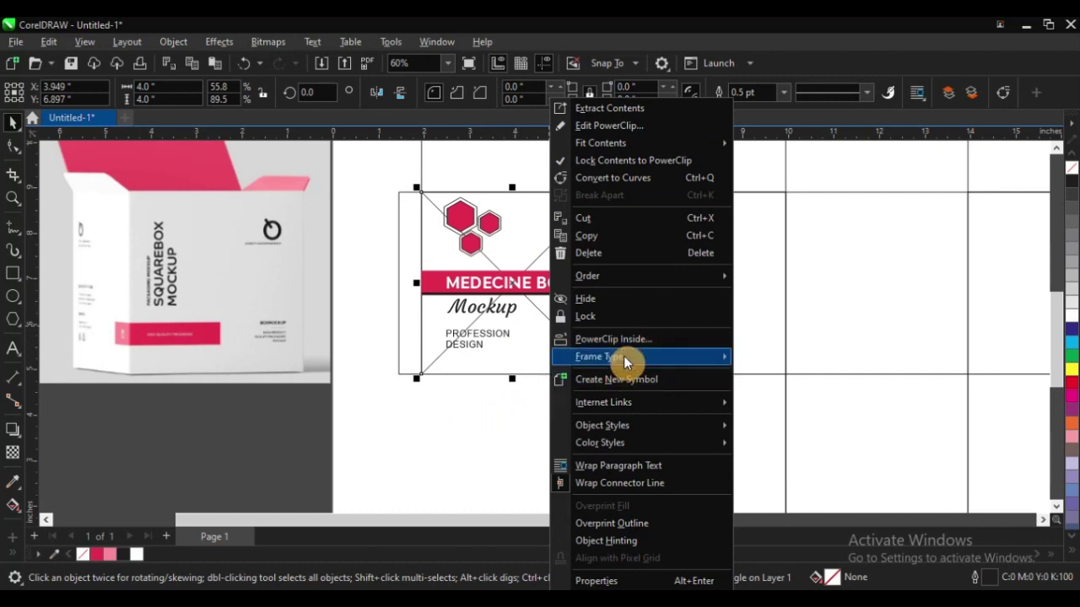
mouse_move(624, 355)
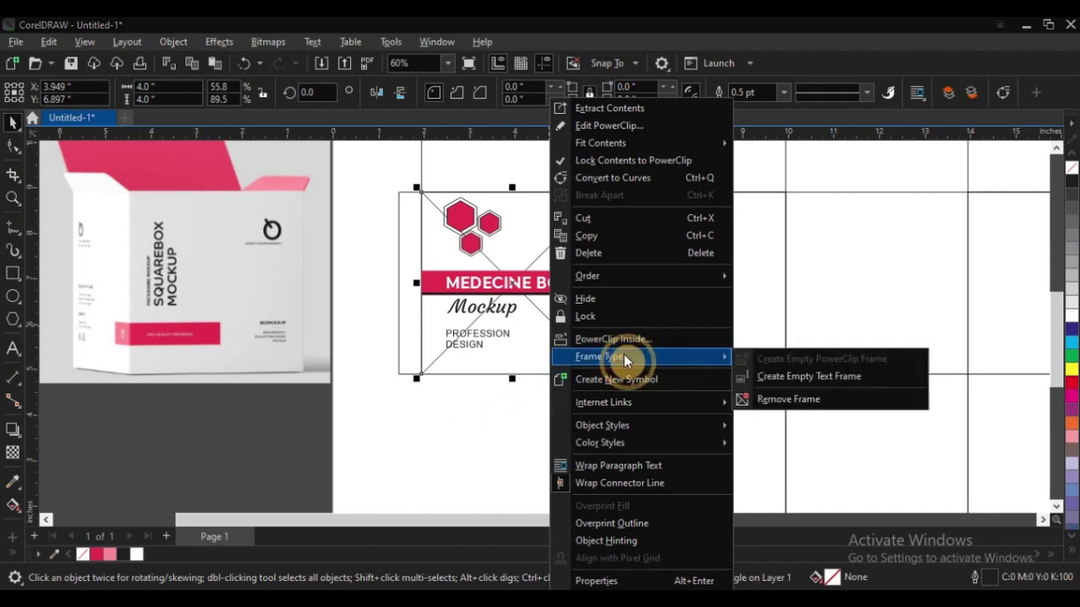
left_click(772, 399)
left_click(532, 410)
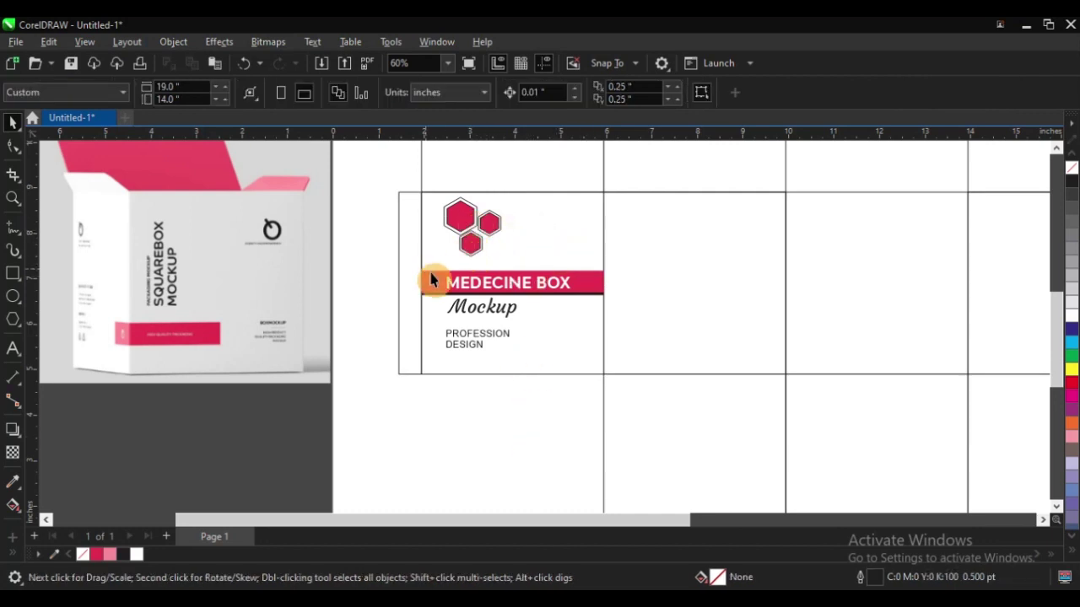
key("z")
left_click_drag(325, 207, 777, 459)
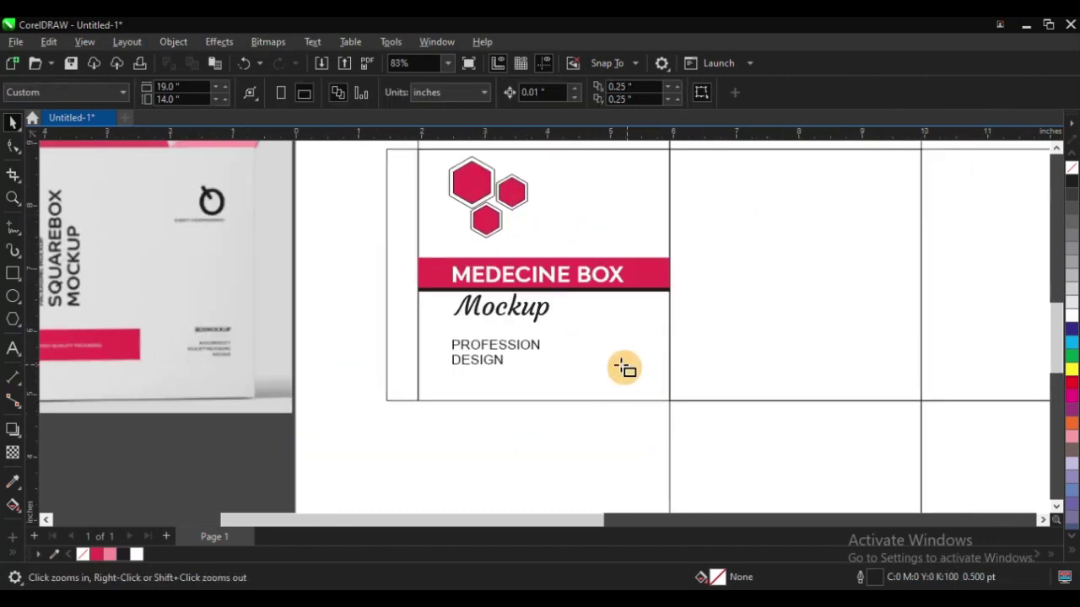
key("F6")
left_click_drag(593, 353, 631, 376)
key("space")
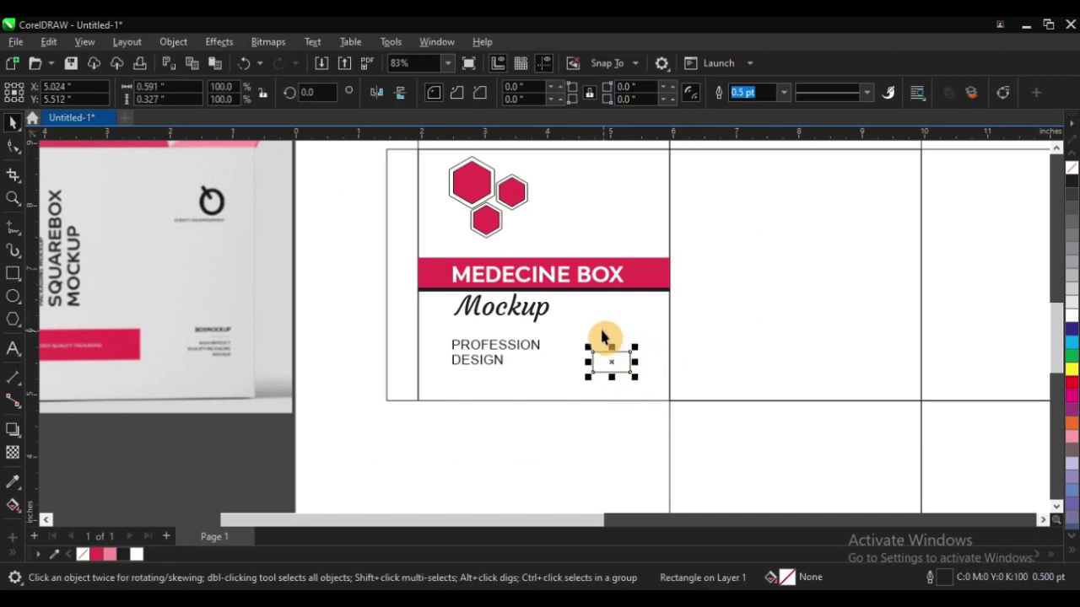
key("z")
left_click_drag(579, 321, 670, 424)
key("Delete")
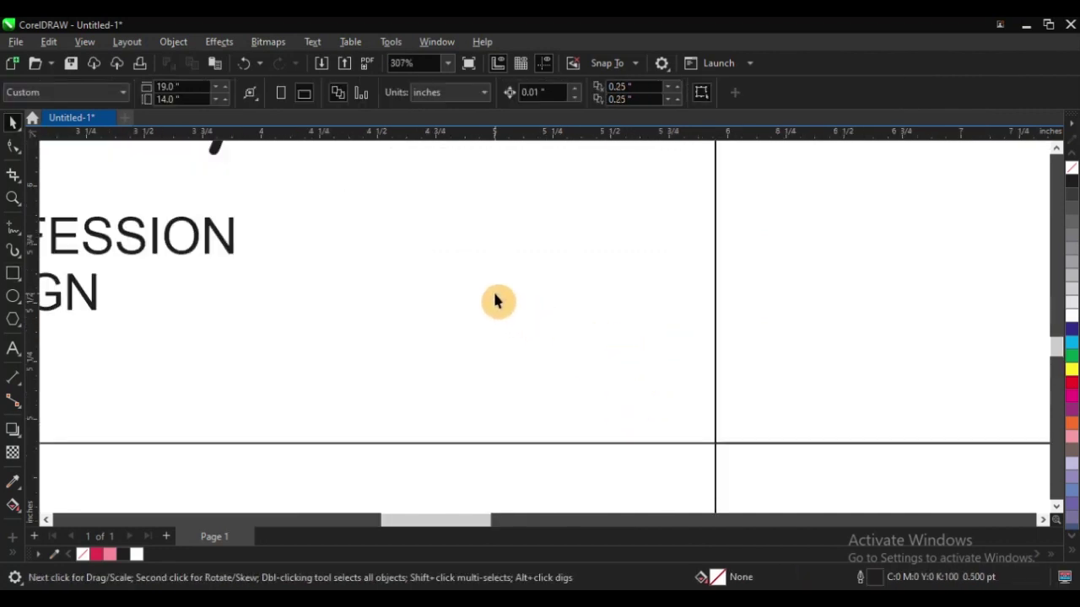
- Draw a square with sides of about 0.29 inch to the right of PROFESSION DESIGN and rotate it to about 307 degrees
key("F6")
mouse_move(474, 278)
left_mouse_down()
mouse_move(545, 332)
mouse_move(540, 345)
left_mouse_up()
key("space")
left_click(513, 296)
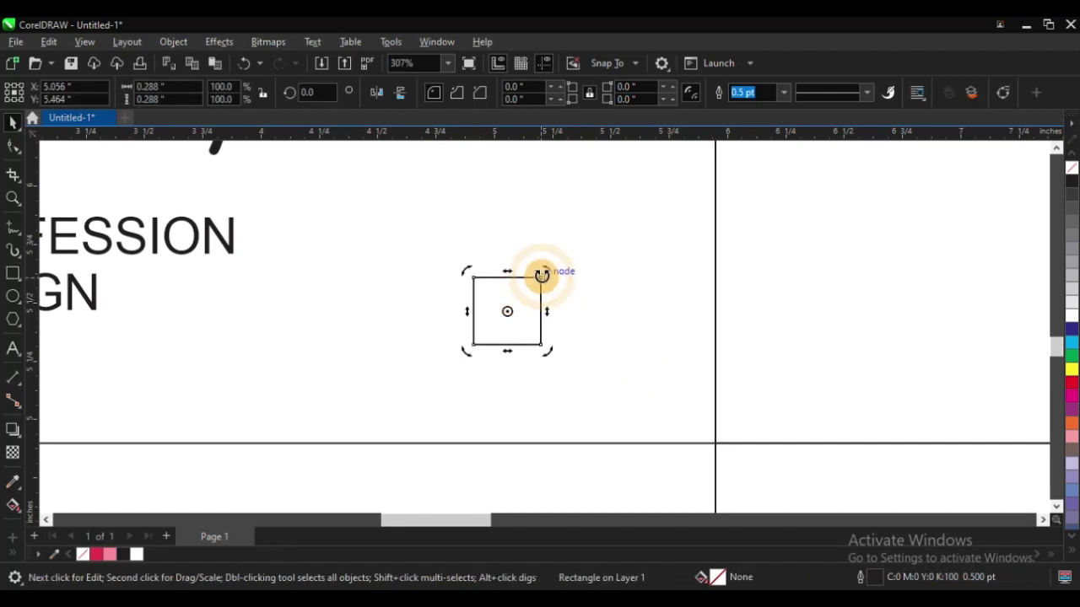
left_click_drag(544, 272, 590, 366)
- Build a cluster with three copies of the tilted square, making the two lower copies about 0.52 inch across
left_click(540, 315)
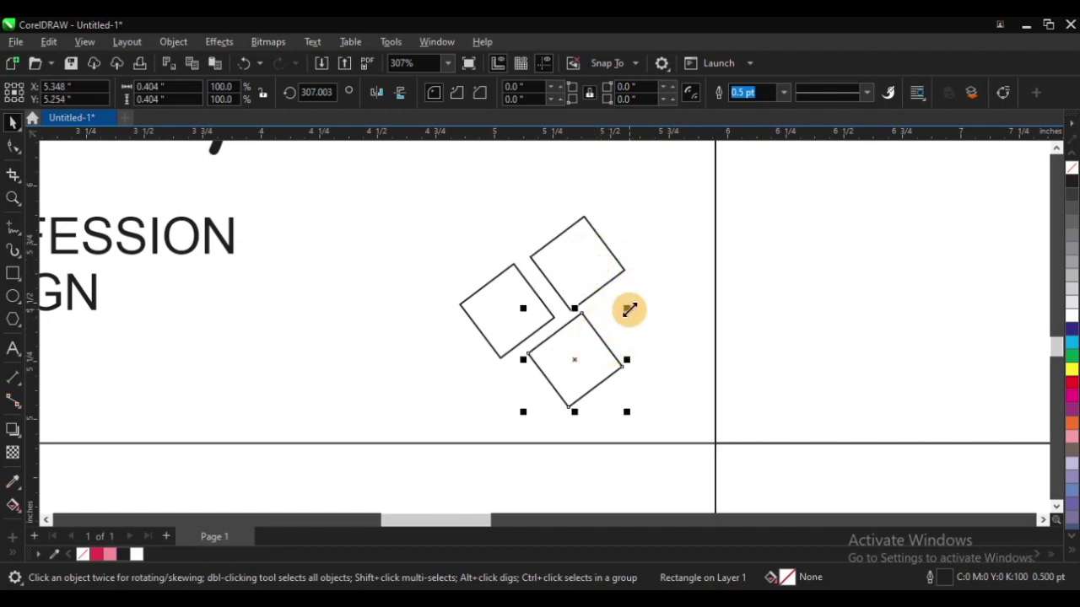
left_click_drag(628, 309, 655, 295)
left_click_drag(593, 359, 551, 381)
left_click_drag(474, 391, 359, 396)
left_click_drag(509, 385, 458, 381)
key("ctrl+z")
key("ctrl+z")
key("ctrl+z")
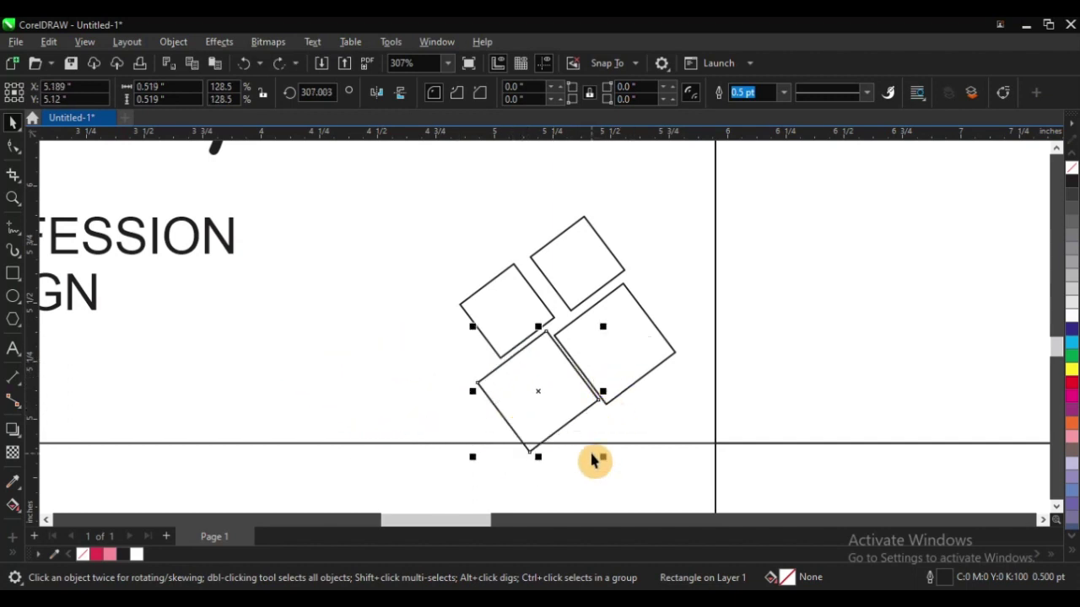
- Enlarge the cluster's lowest tilted square to about 0.63 inch across and shift it slightly toward the panel's lower right corner
left_click(476, 466)
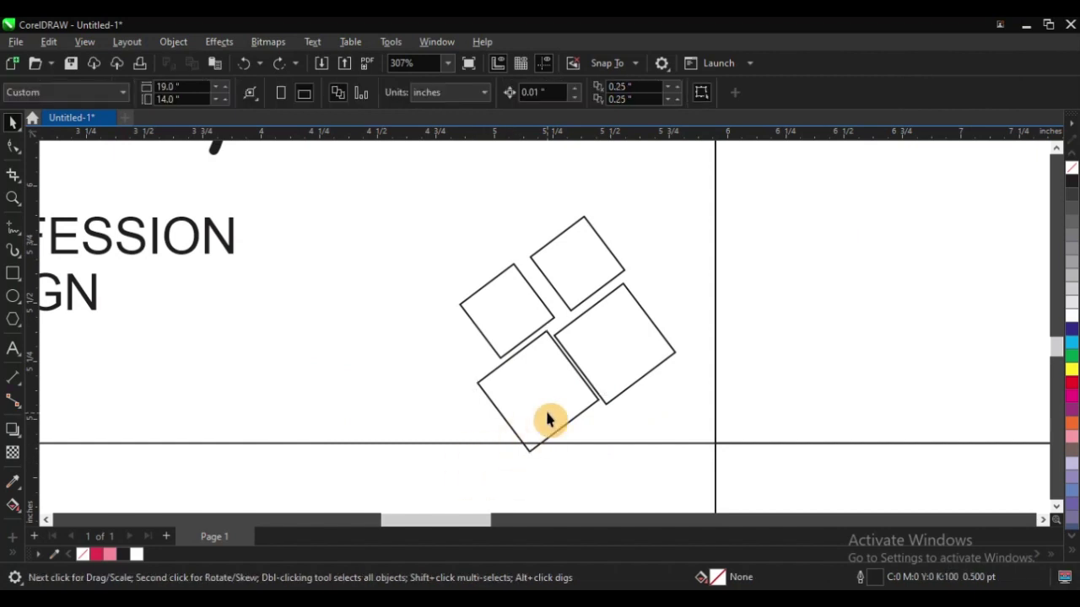
left_click(545, 412)
left_click_drag(472, 456, 445, 492)
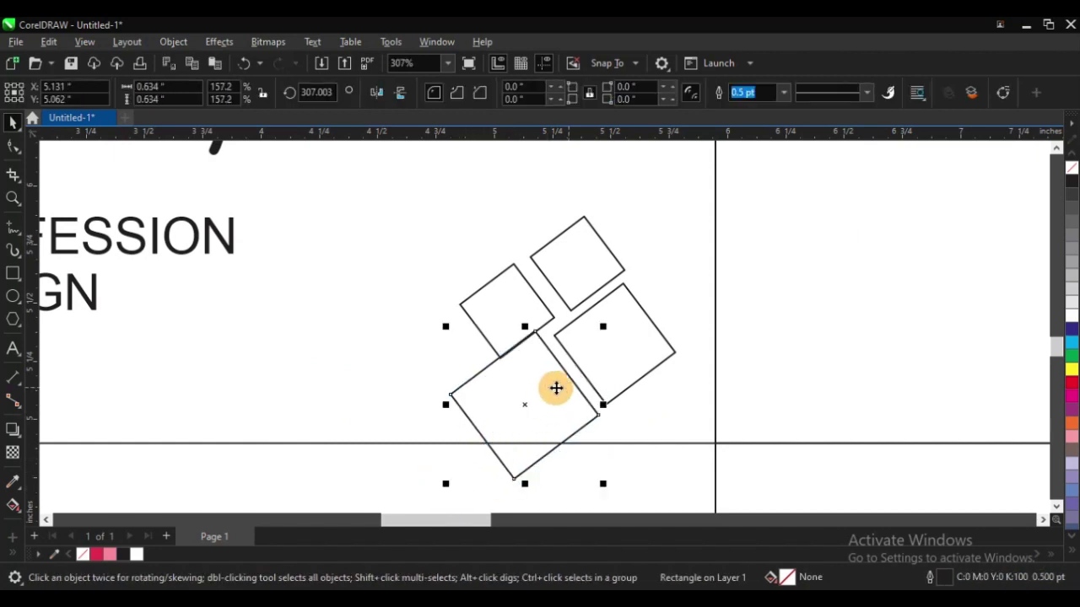
left_click_drag(556, 391, 567, 396)
- Group the four tilted squares near the side panel's lower right corner
scroll(508, 314, "down", 2)
key("F2")
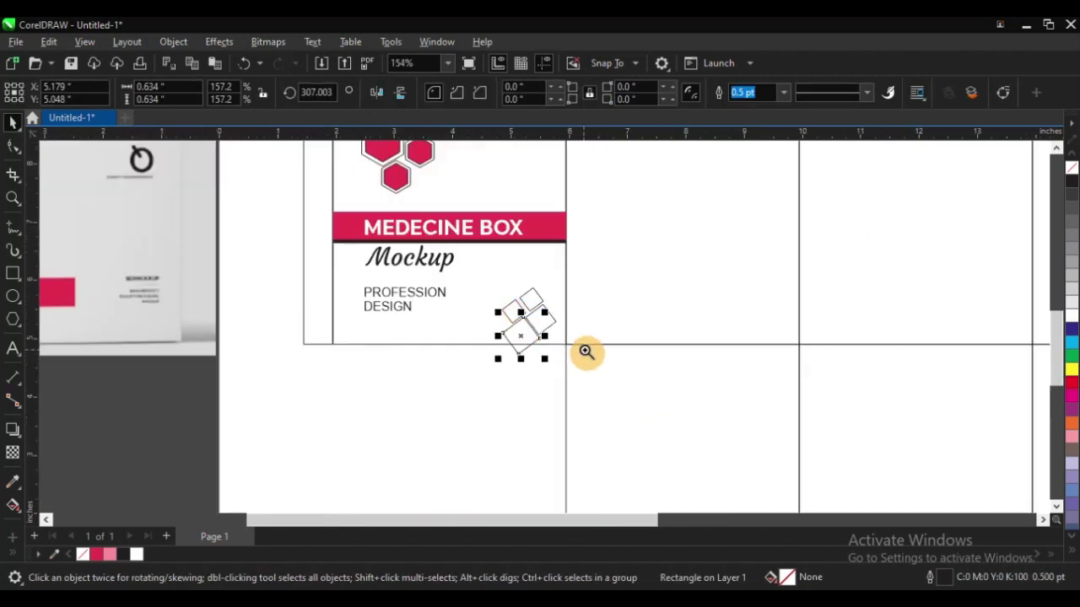
left_click_drag(417, 225, 623, 399)
left_click(581, 323, "shift")
left_click(568, 292, "shift")
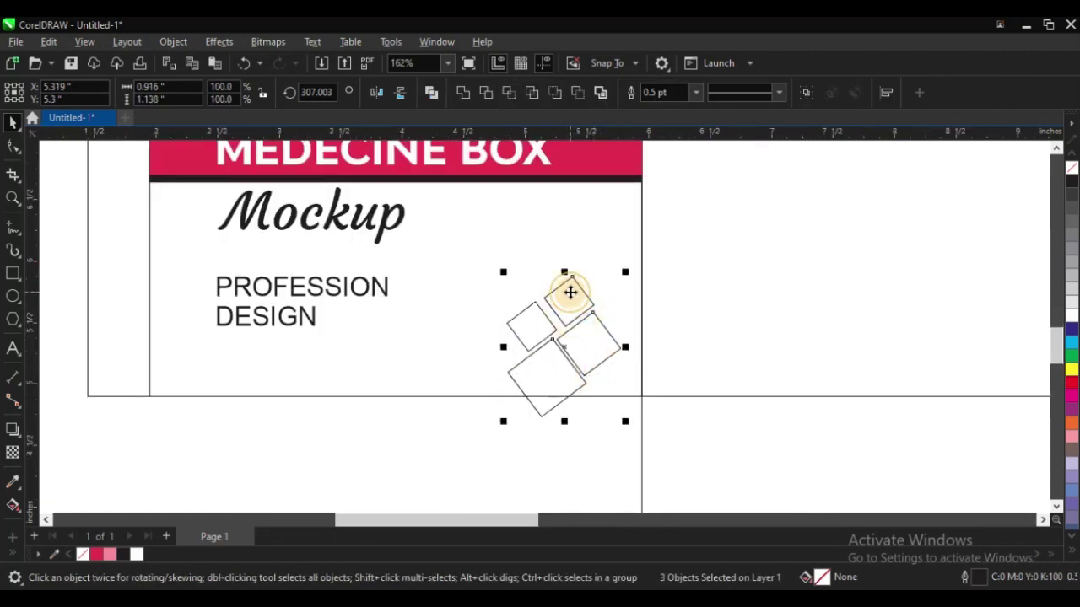
left_click(525, 321, "shift")
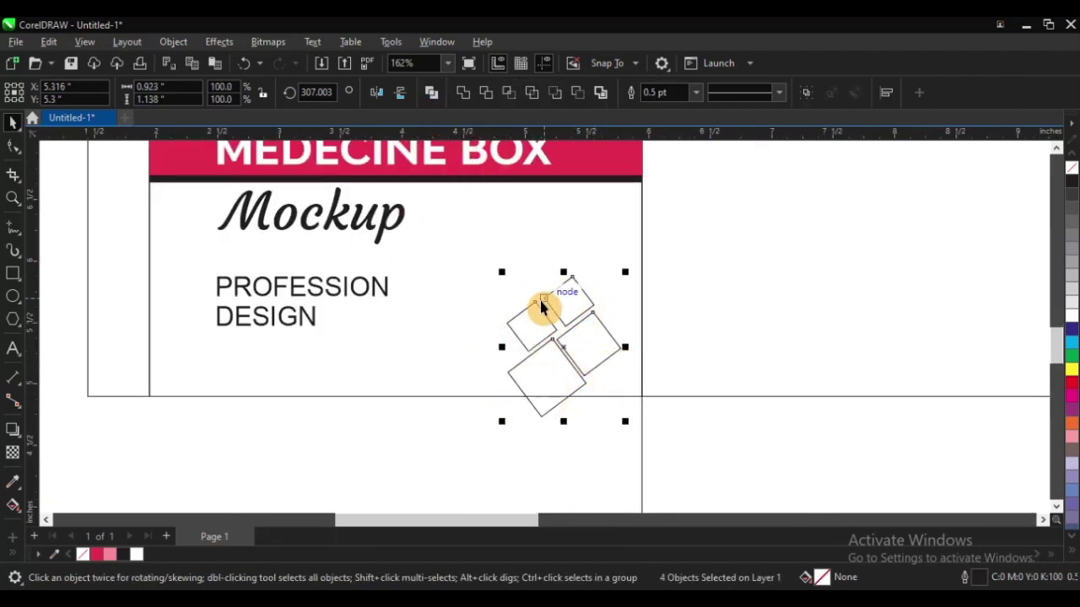
key("ctrl+g")
- Fill the tilted-square group with the crimson sampled from the MEDECINE BOX band
scroll(506, 304, "down", 1)
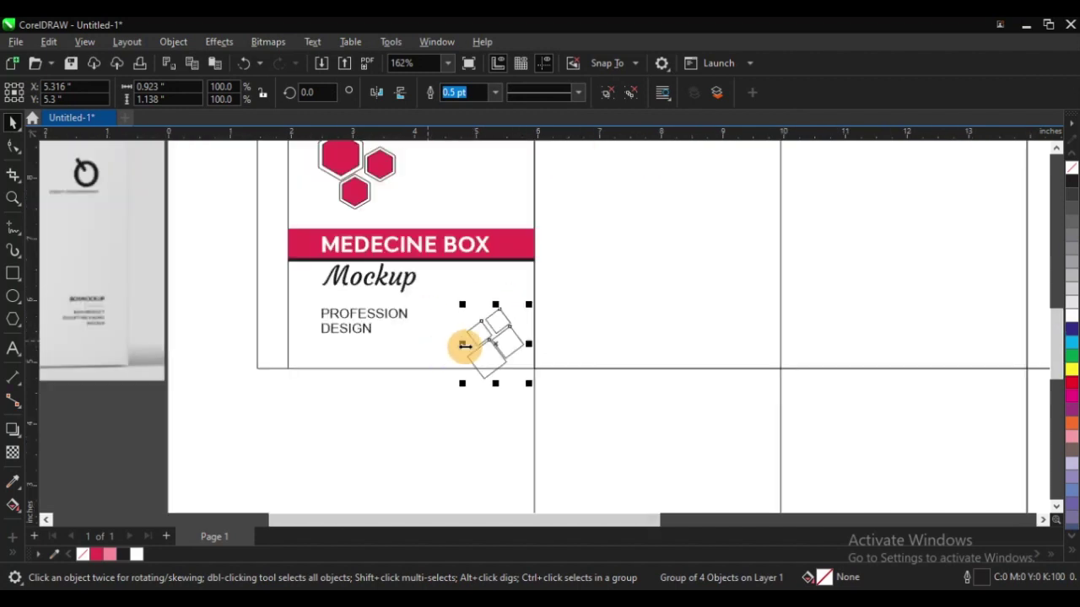
left_click(13, 481)
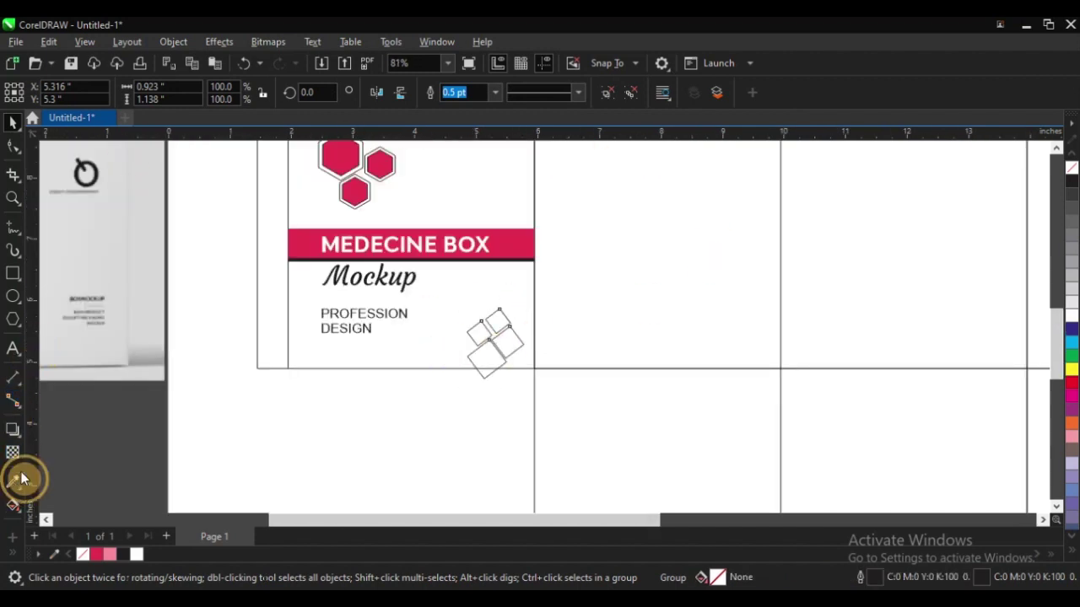
left_click(527, 236)
left_click(498, 340)
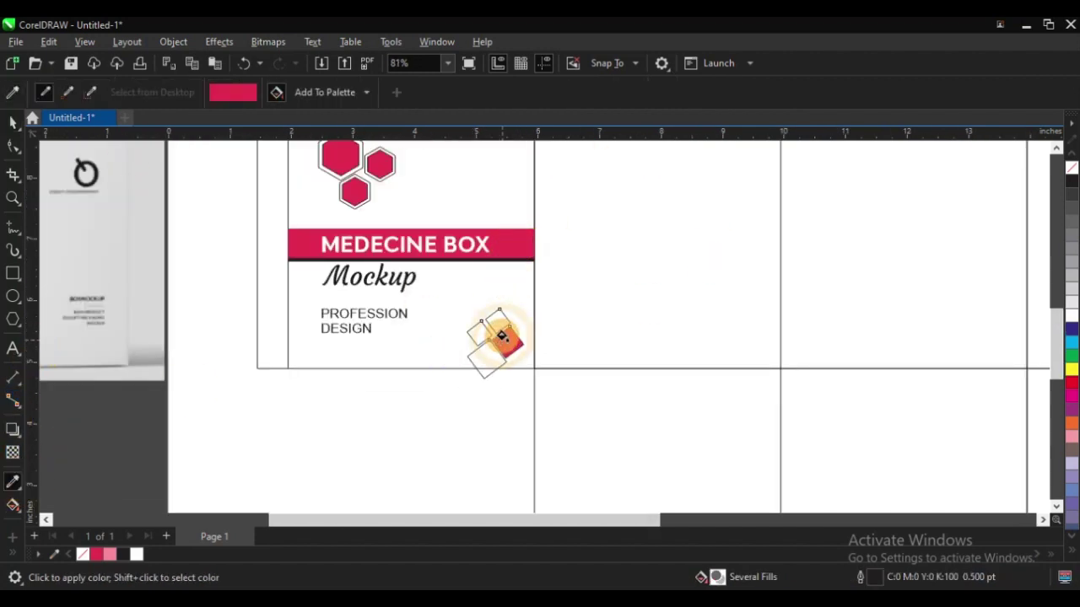
key("space")
key("ctrl+r")
- Create a copy of the crimson square group scaled to about 91% and shift it up and right over the original
key("F2")
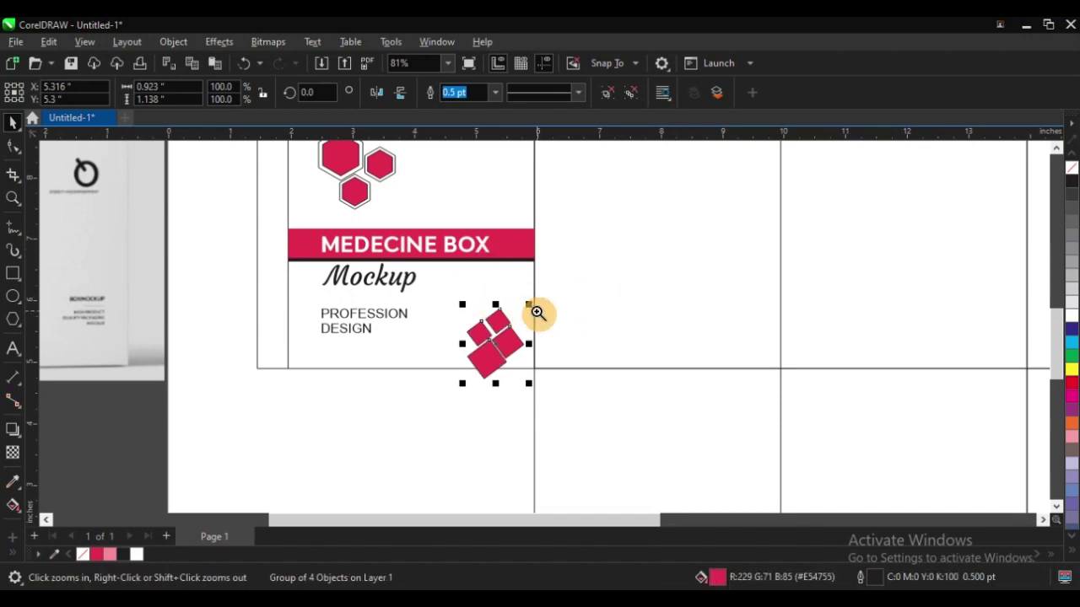
left_click_drag(327, 242, 552, 423)
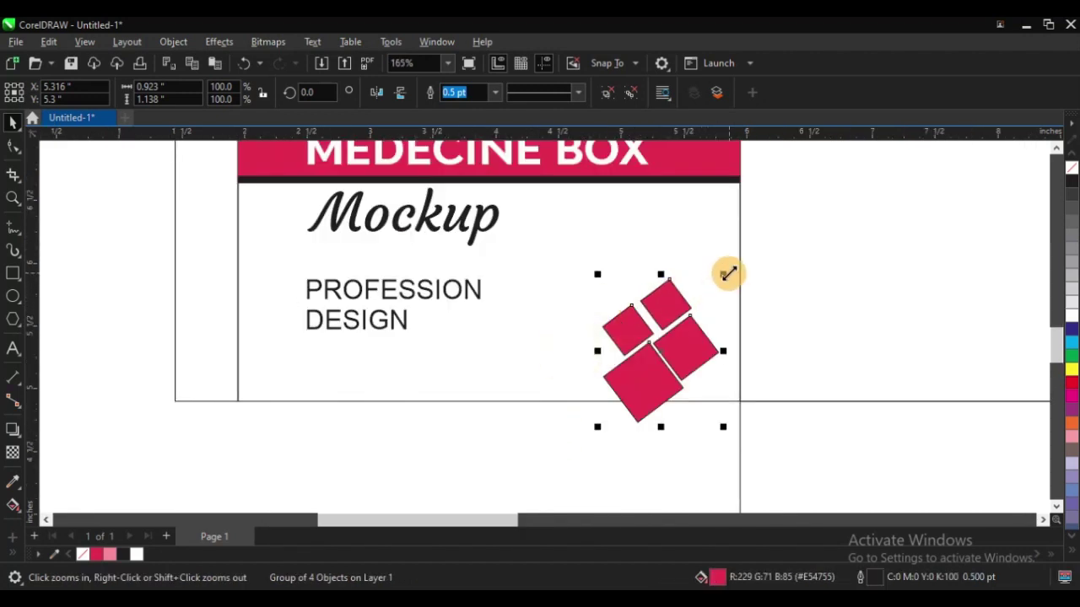
mouse_move(728, 275)
left_mouse_down()
mouse_move(718, 279)
mouse_move(728, 291)
mouse_move(716, 291)
left_mouse_up()
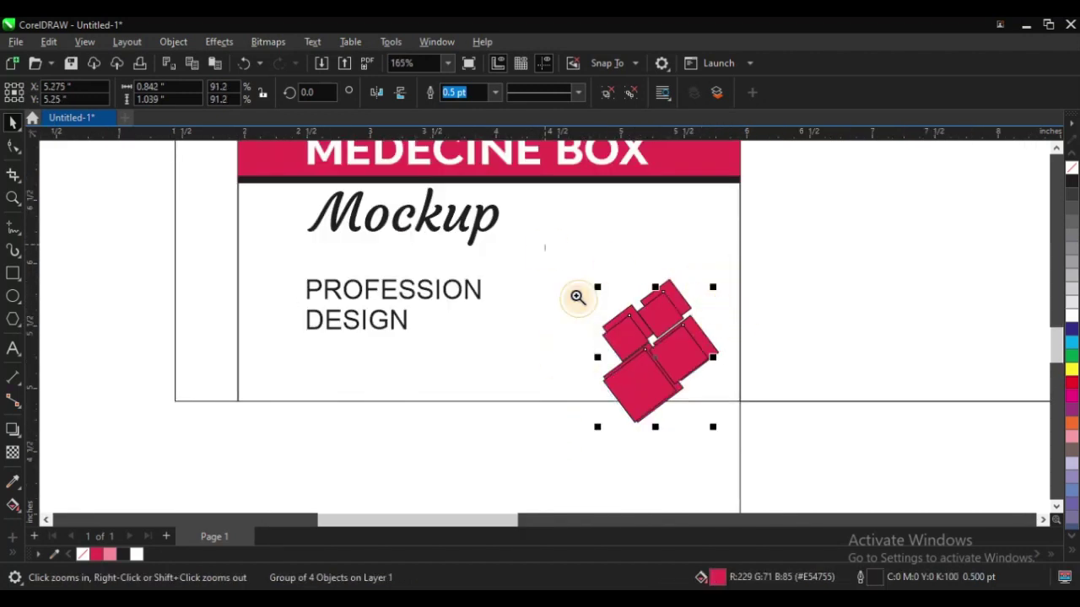
left_click(712, 426)
key("space")
left_click_drag(646, 338, 681, 321)
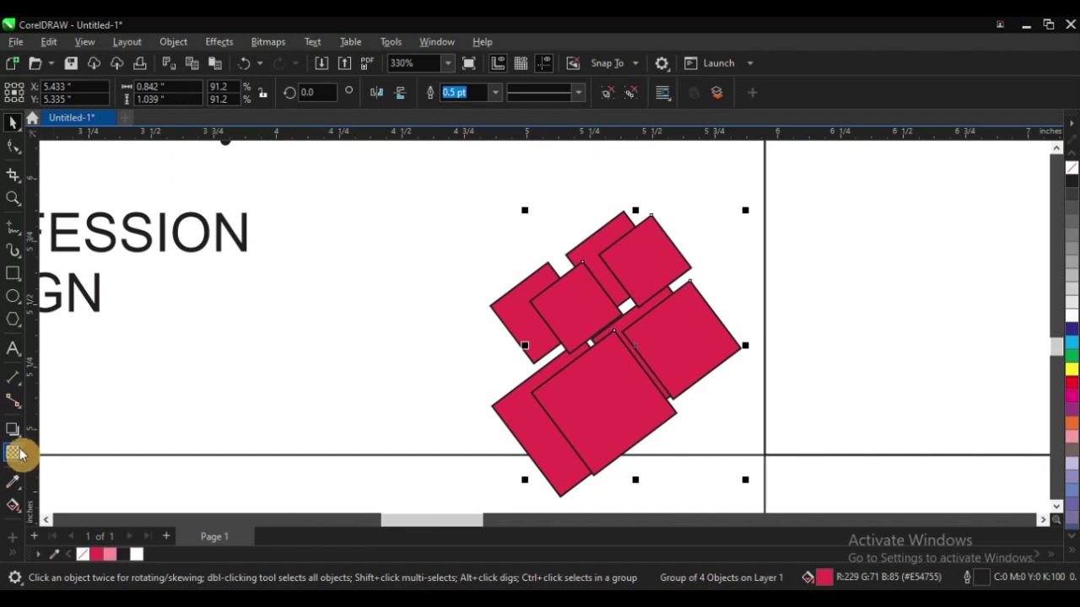
- Change the copied square group's uniform fill to pink #F28A92
scroll(475, 333, "down", 1)
key("F2")
left_click_drag(391, 243, 651, 434)
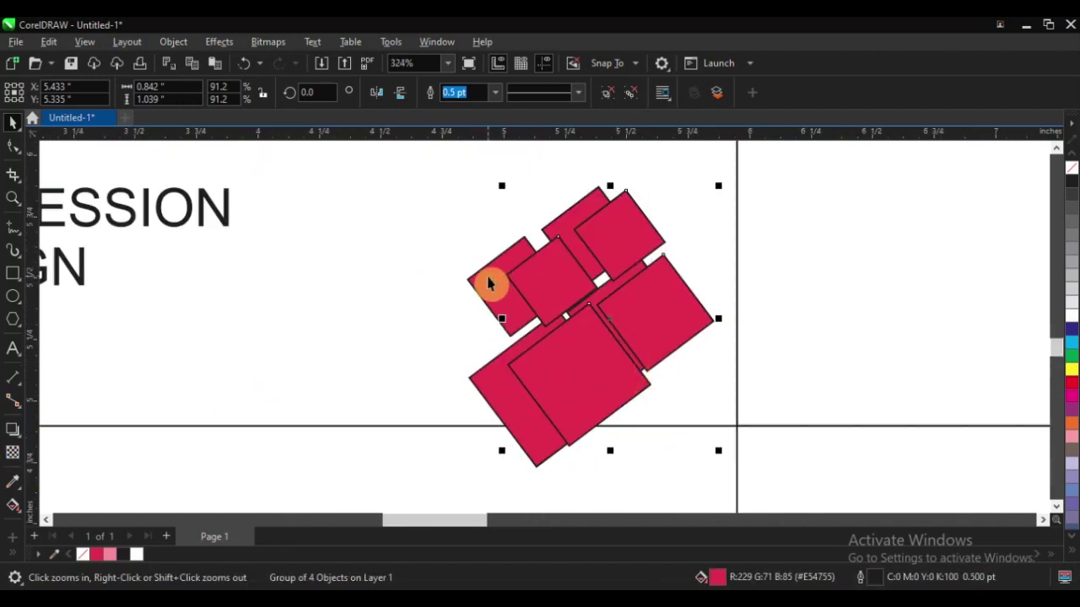
key("shift+F11")
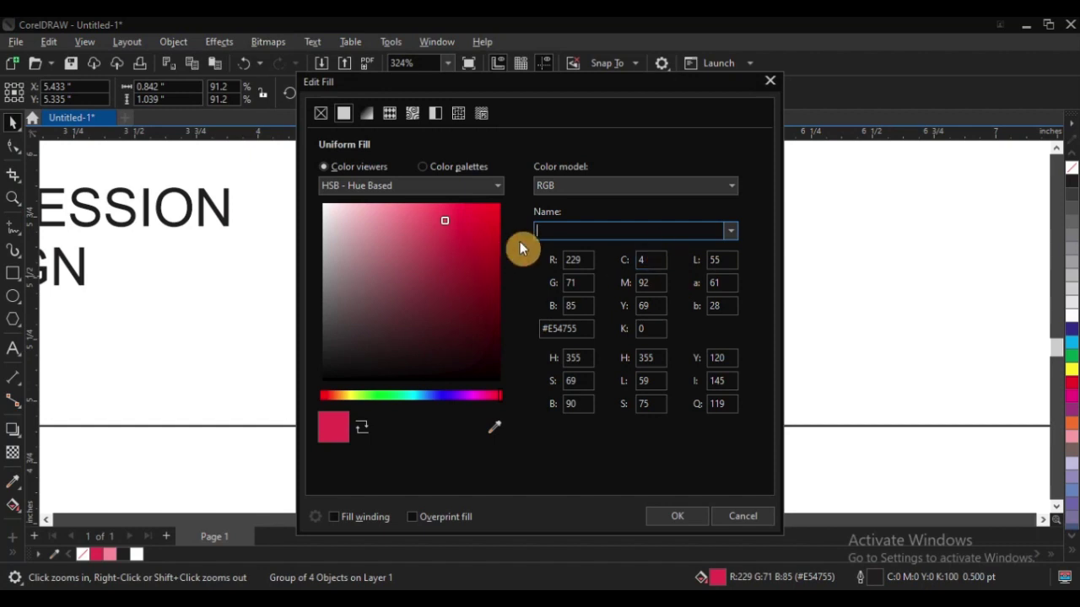
left_click(400, 220)
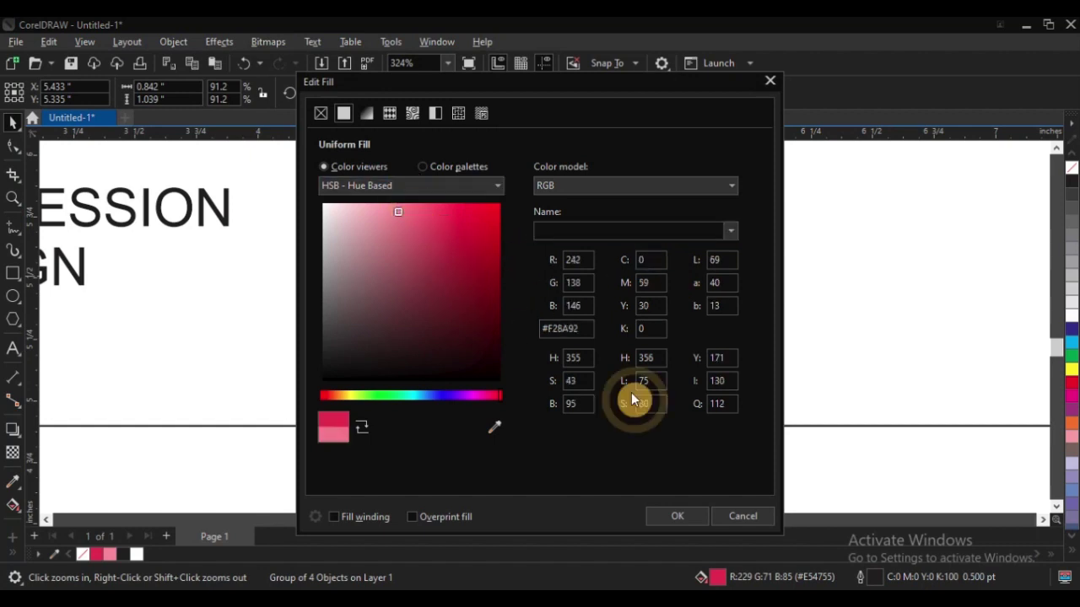
left_click(674, 515)
scroll(499, 309, "down", 3)
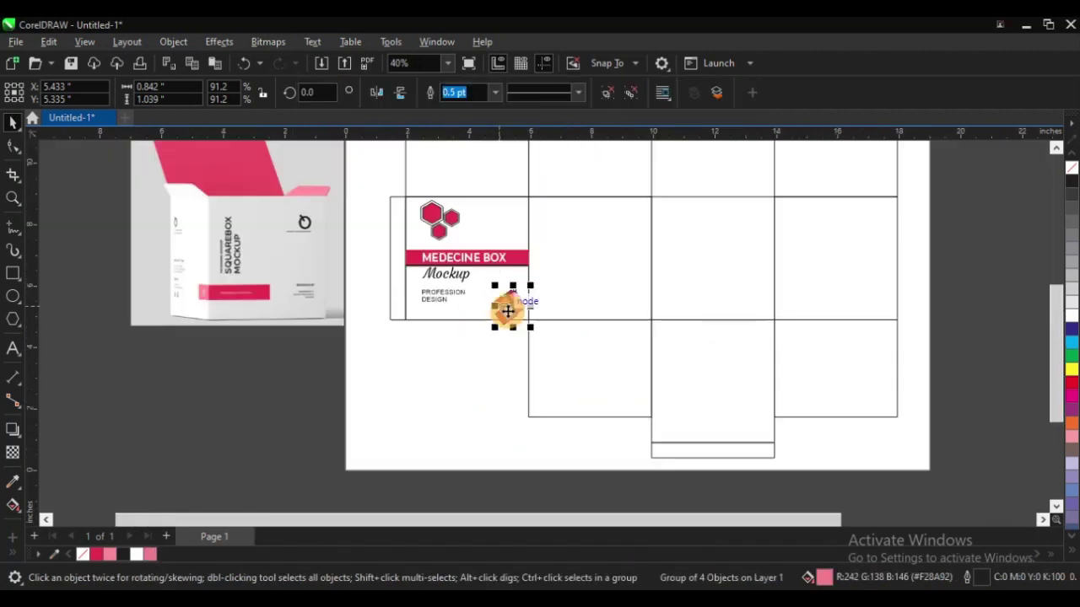
- Delete the crimson square group behind the pink copy
left_click(328, 397)
key("F2")
left_click_drag(234, 177, 576, 404)
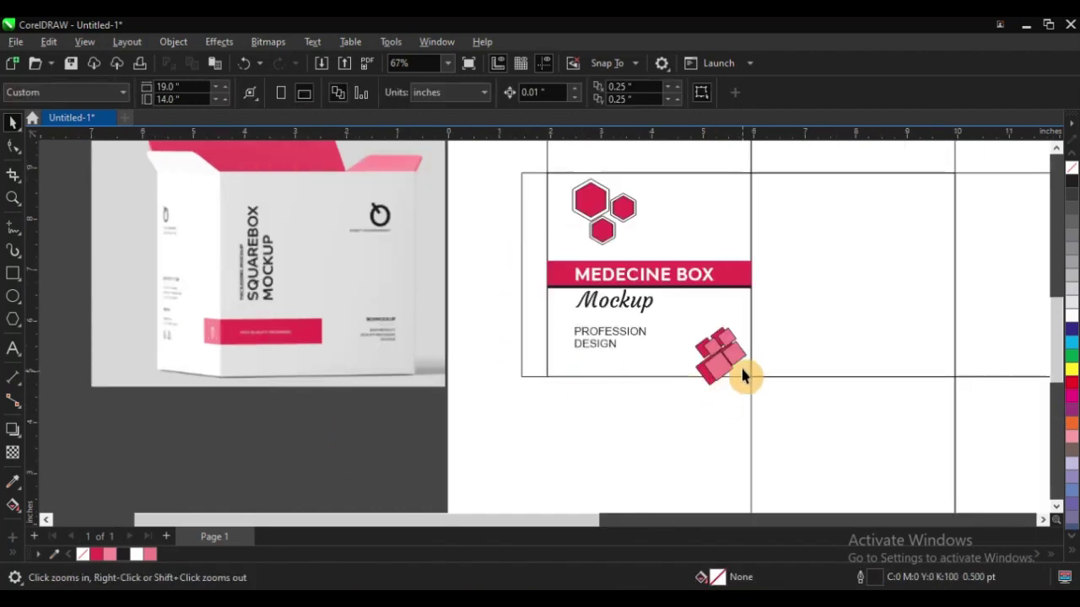
left_click(738, 356)
mouse_move(731, 360)
left_mouse_down()
mouse_move(757, 337)
mouse_move(721, 367)
left_mouse_up()
left_click(719, 373)
key("Delete")
left_click(523, 414)
key("F3")
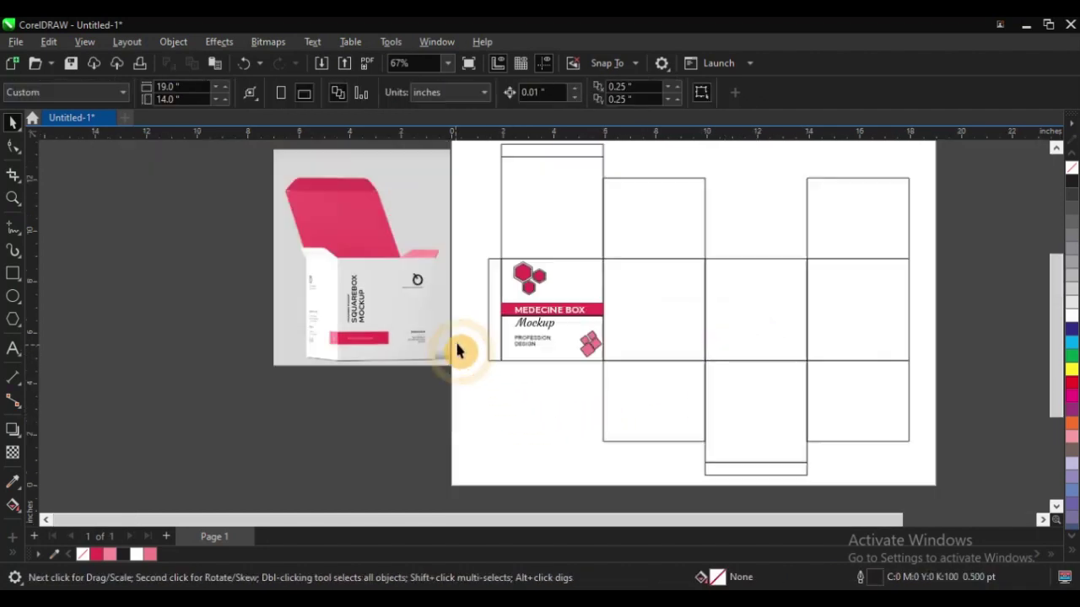
- Undo the deletion of the crimson square group and delete the pink copy instead
key("F2")
left_click_drag(357, 244, 737, 454)
key("ctrl+z")
key("ctrl+z")
key("ctrl+z")
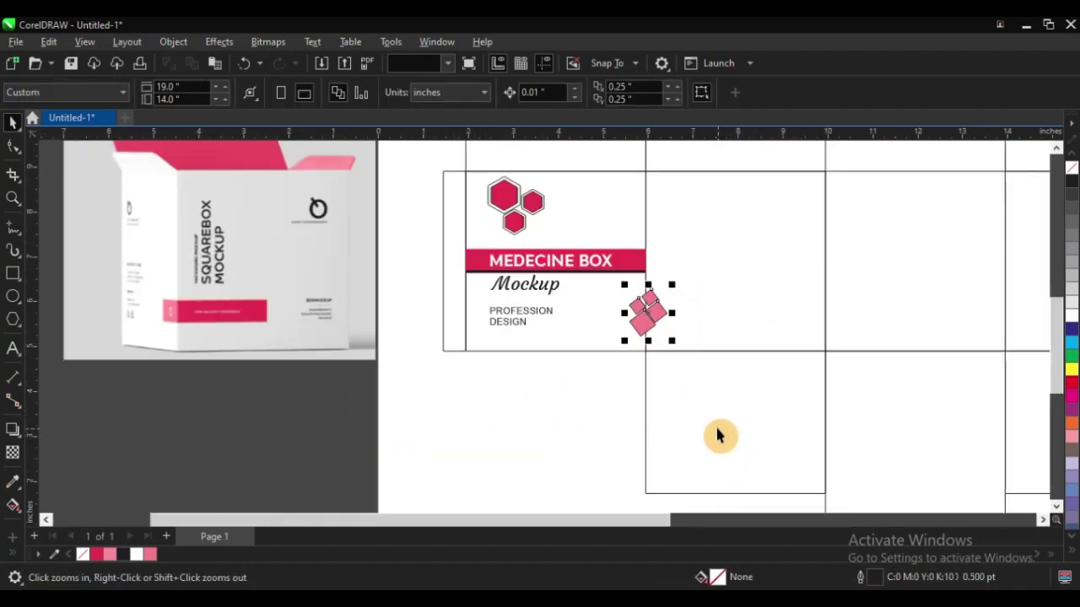
key("Delete")
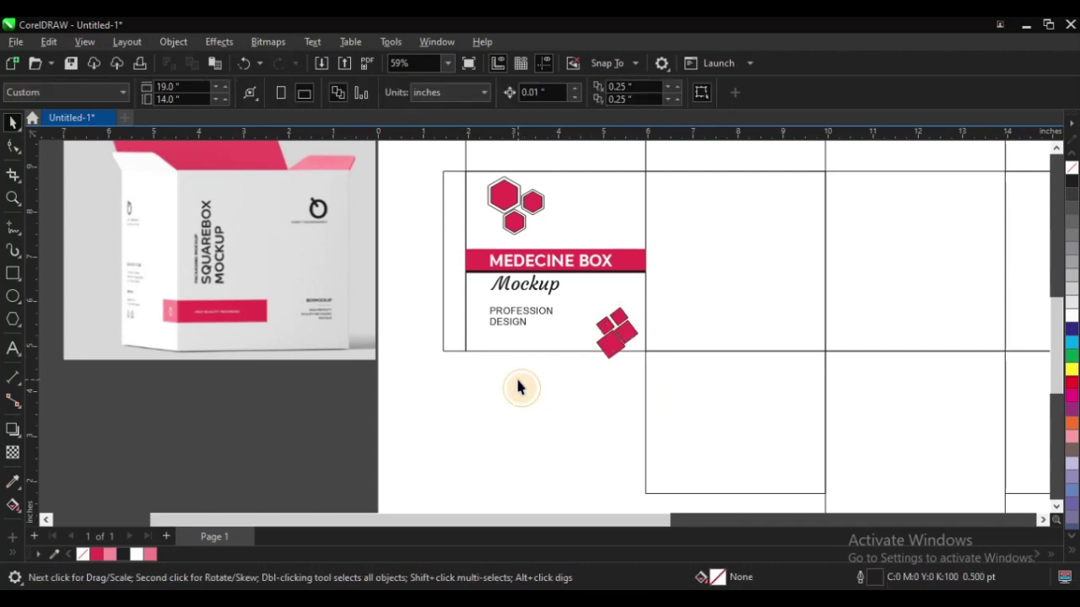
- Enlarge the crimson square group to about 1.62 by 2.0 inches and move it down over the panel's lower right corner
left_click(630, 331)
left_click_drag(645, 304, 677, 266)
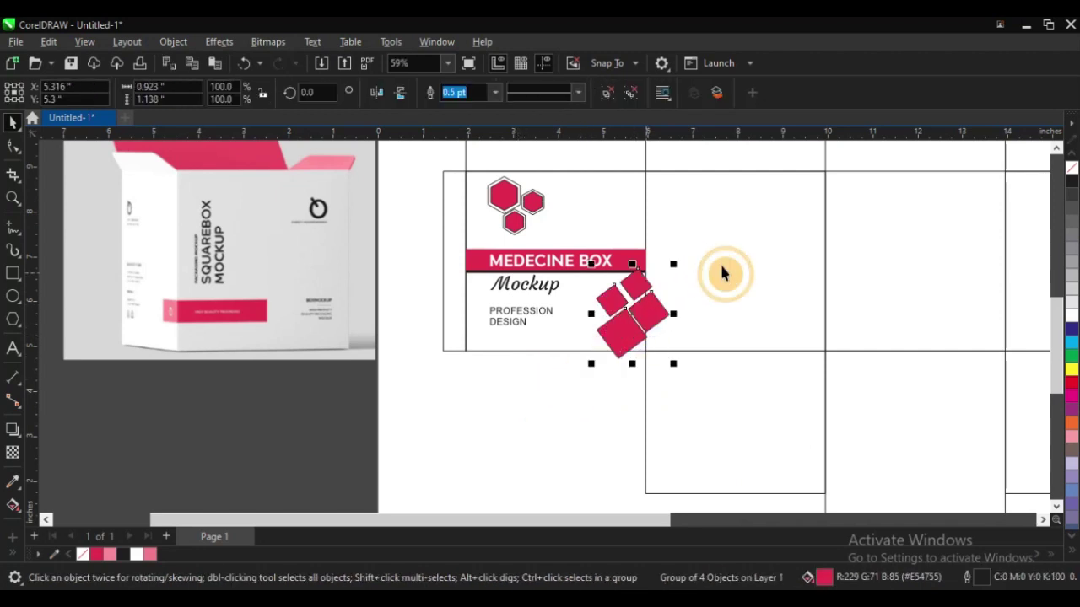
left_click_drag(622, 338, 618, 363)
left_click(531, 430)
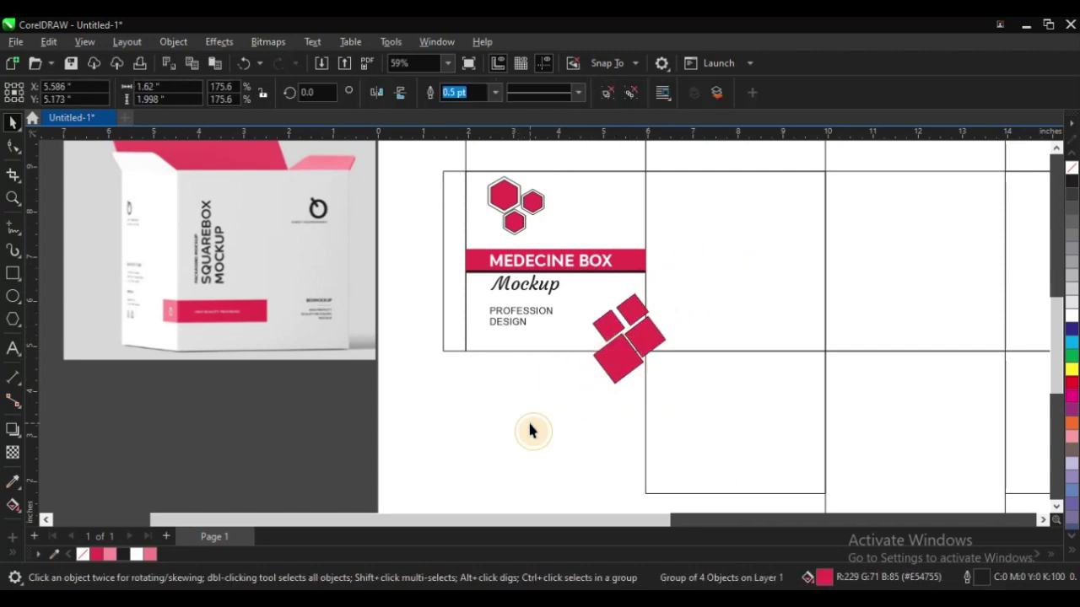
- Enlarge the crimson square group to about 3.2 by 3.95 inches and position it across the side panel's lower right corner
left_click(623, 316)
key("z")
left_click_drag(465, 248, 688, 415)
left_click_drag(662, 351, 717, 415)
left_click_drag(693, 364, 680, 347)
left_click_drag(756, 296, 837, 196)
left_click_drag(700, 287, 683, 366)
scroll(544, 310, "down", 2)
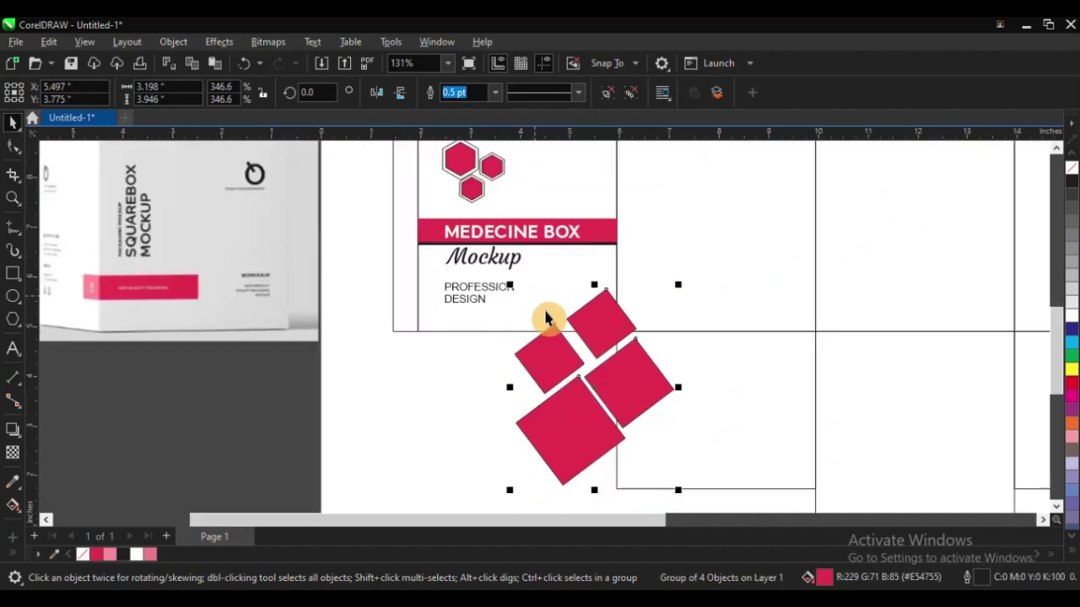
key("F2")
left_click_drag(391, 205, 656, 405)
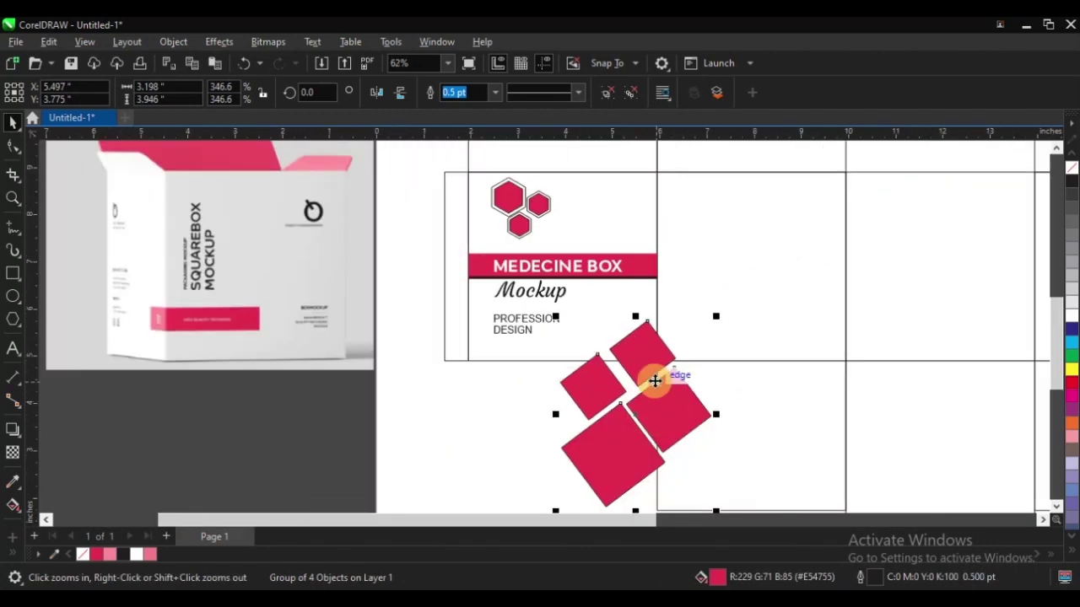
left_click_drag(643, 356, 644, 336)
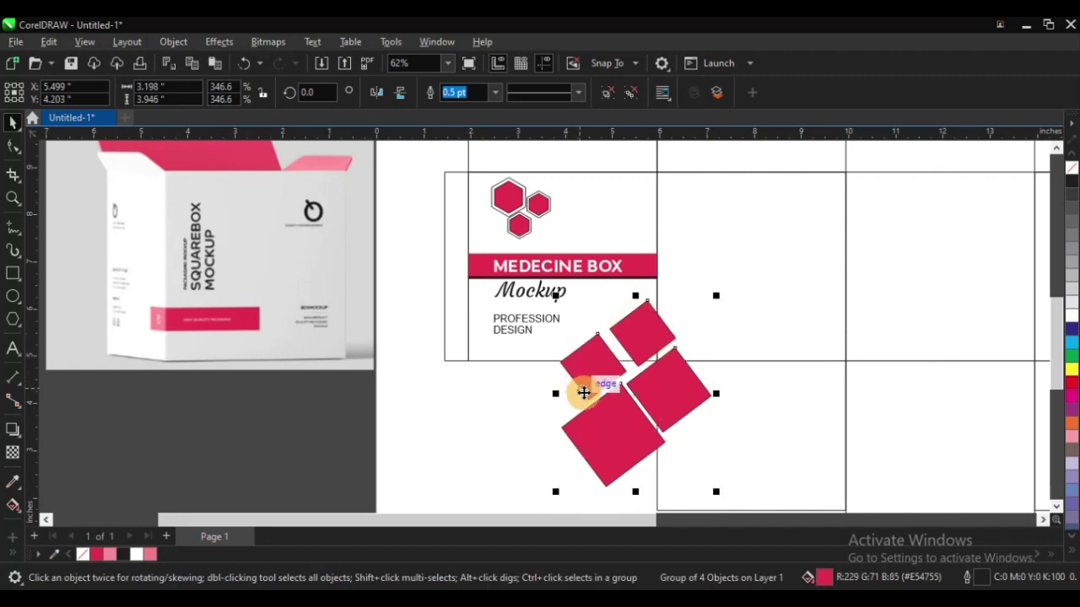
- Delete the two largest tilted squares from the crimson group
left_click(625, 404, "ctrl")
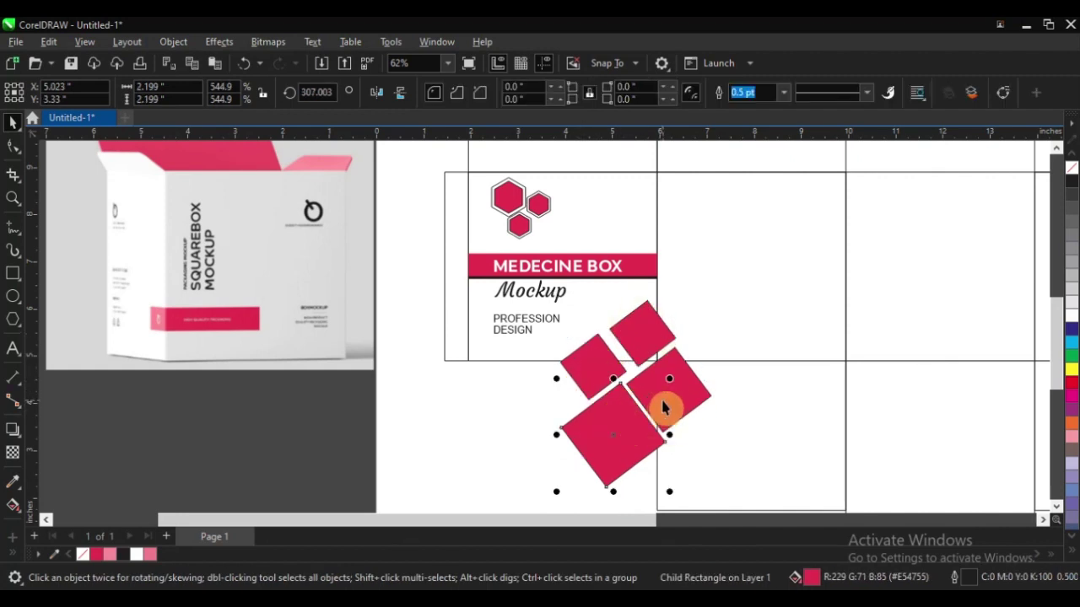
key("Delete")
scroll(392, 311, "down", 1)
key("F2")
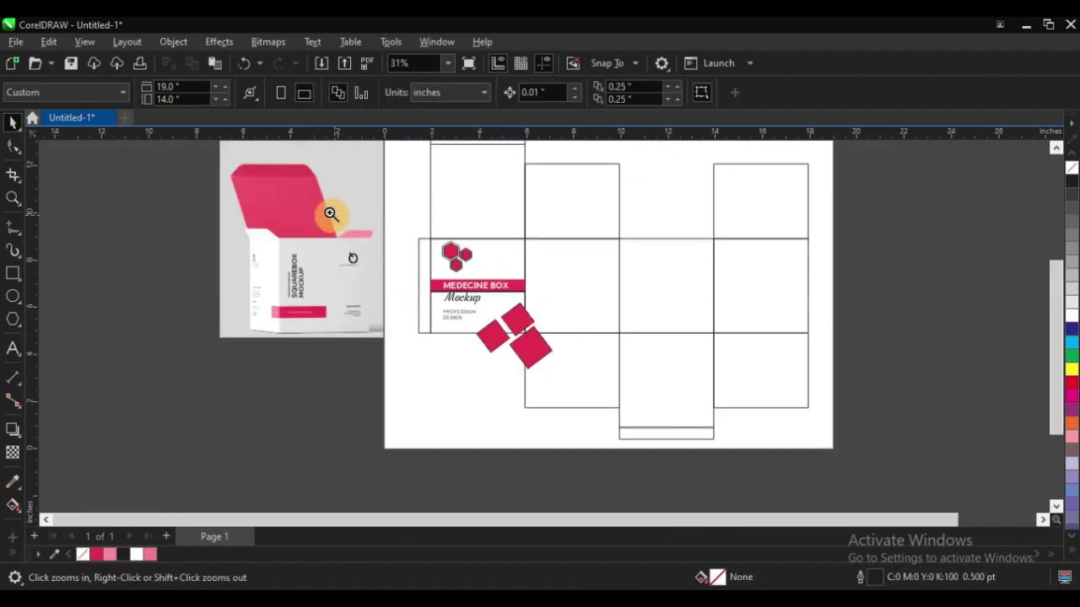
left_click_drag(304, 203, 657, 439)
key("space")
left_click(641, 373, "ctrl")
key("Delete")
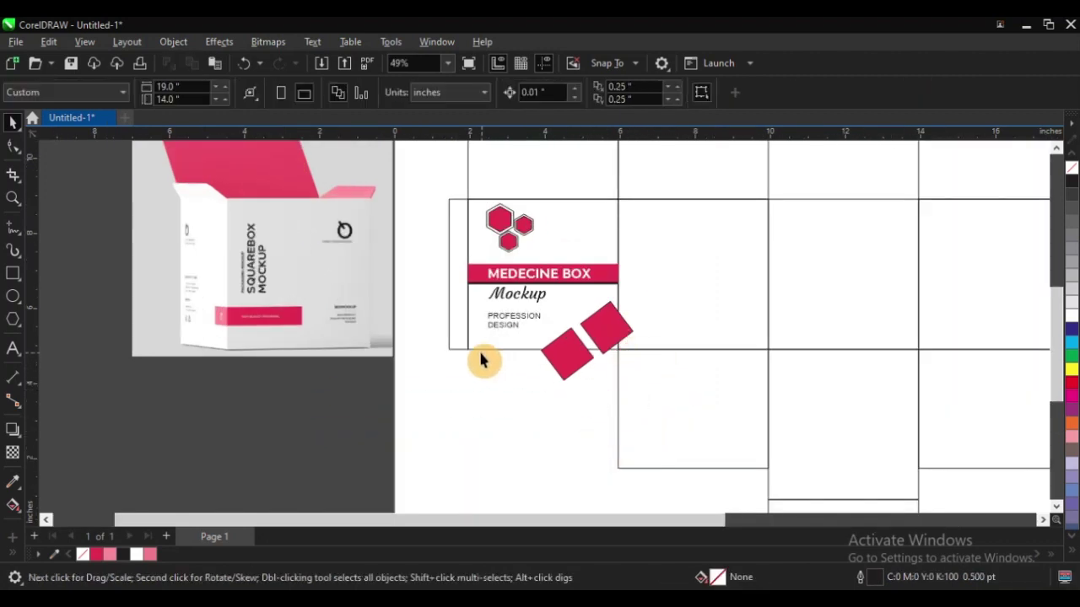
- Delete the remaining two crimson tilted squares from the side panel
key("z")
scroll(426, 371, "down", 2)
scroll(572, 396, "up", 2)
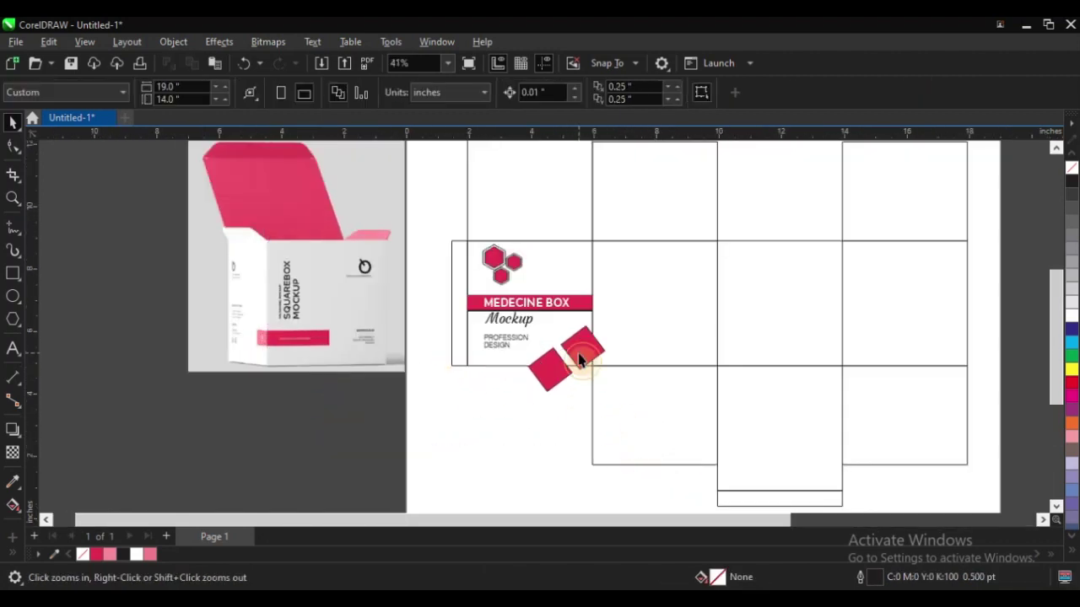
left_click(579, 361)
key("Delete")
- Place a copy of the PROFESSION DESIGN text to the right of the original on the side panel
key("F2")
left_click_drag(258, 210, 678, 437)
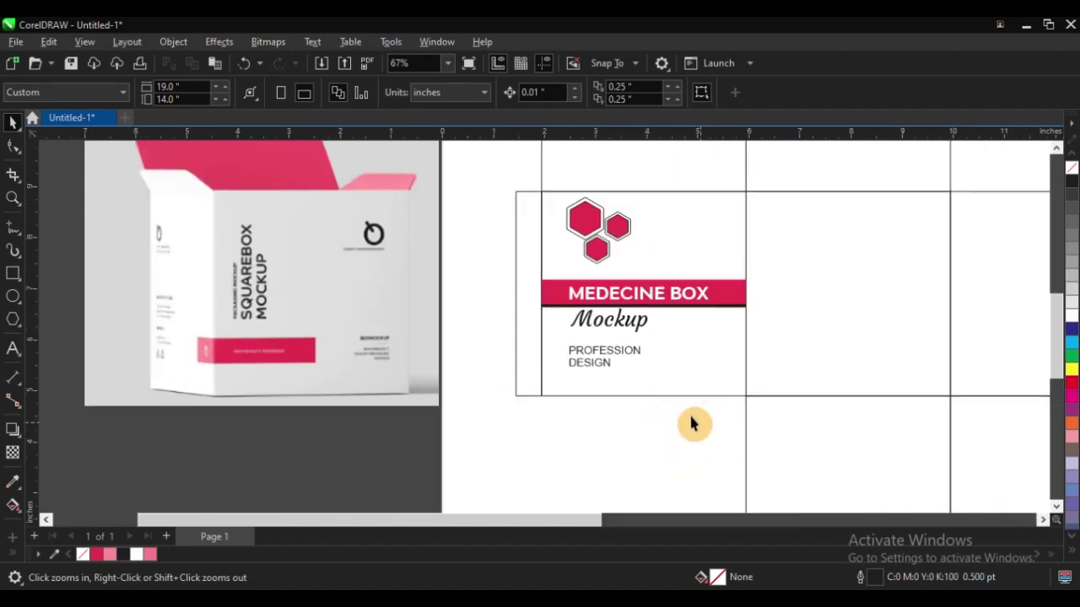
scroll(608, 412, "up", 1)
key("space")
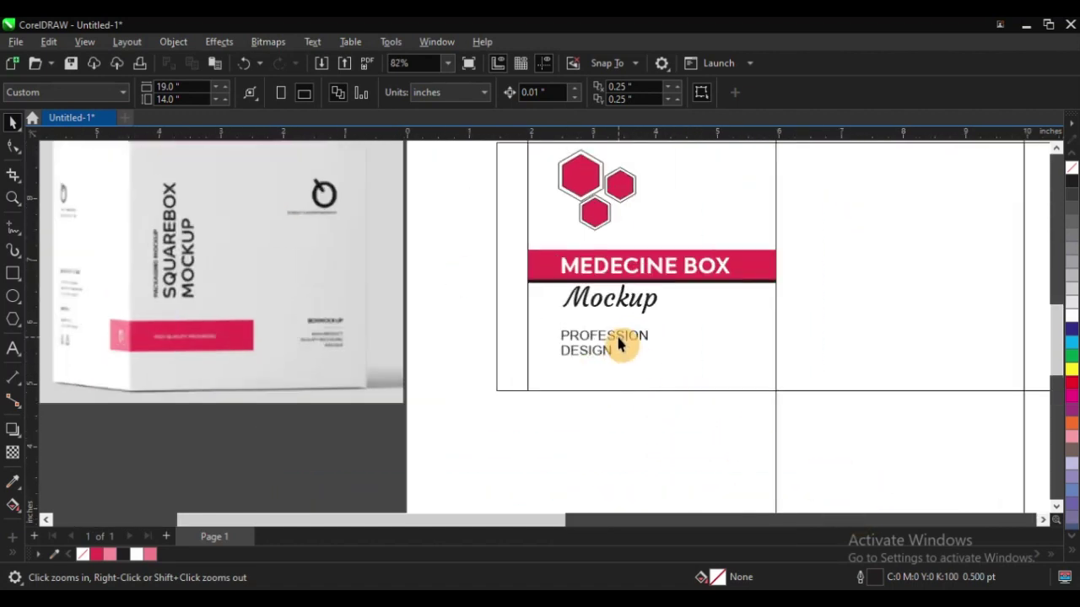
left_click(600, 350)
left_click_drag(600, 350, 722, 355)
key("z")
left_click(774, 409)
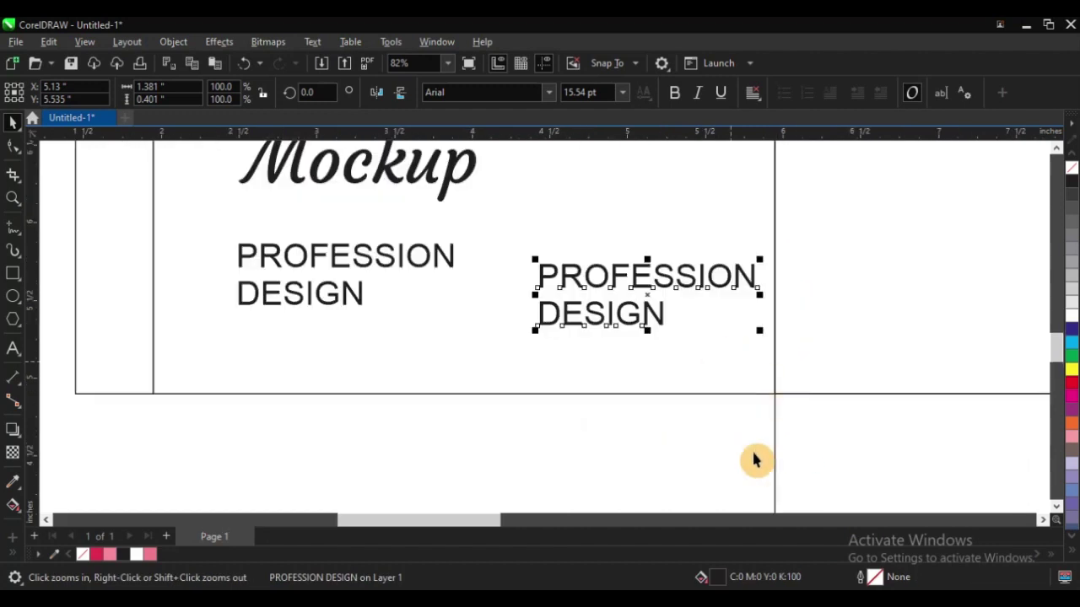
- Join the copied text into one PROFESSION DESIGN line and repeat that line directly beneath it
left_click(629, 272)
key("Delete")
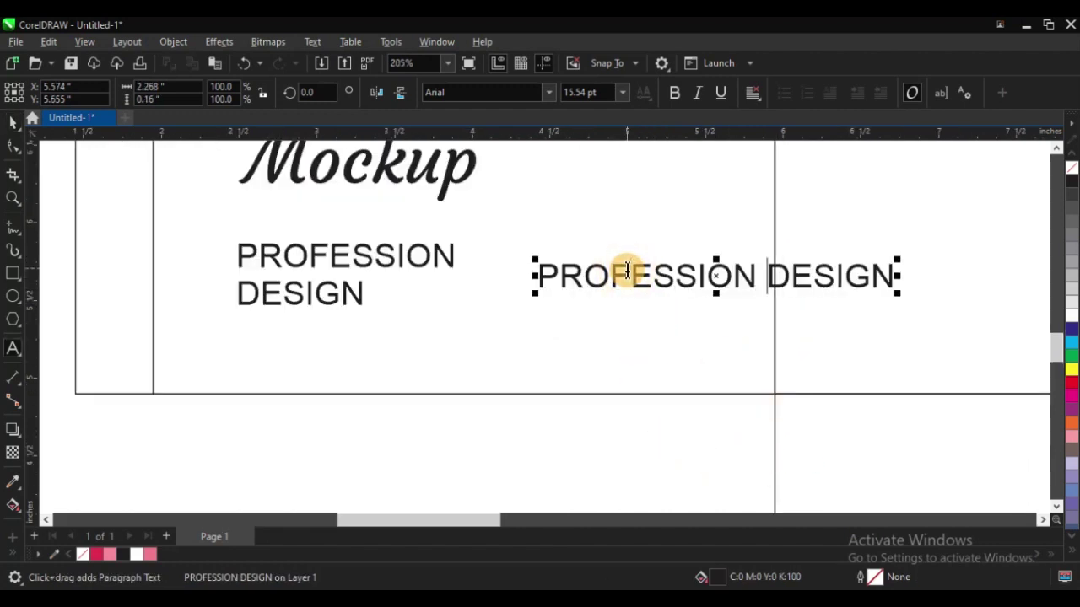
key("ctrl+a")
key("ctrl+c")
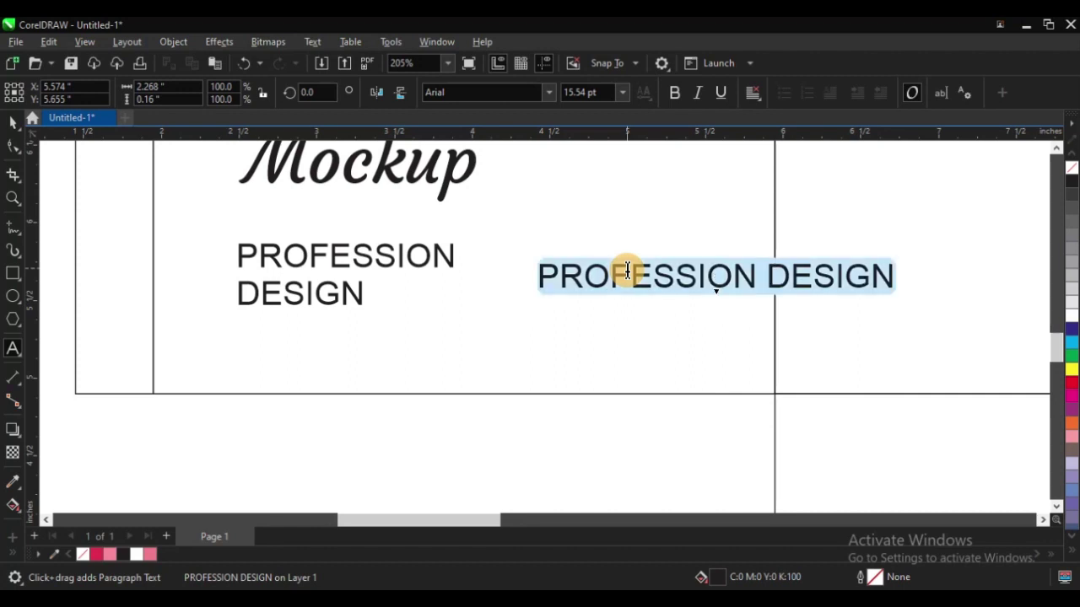
key("End")
key("ctrl+v")
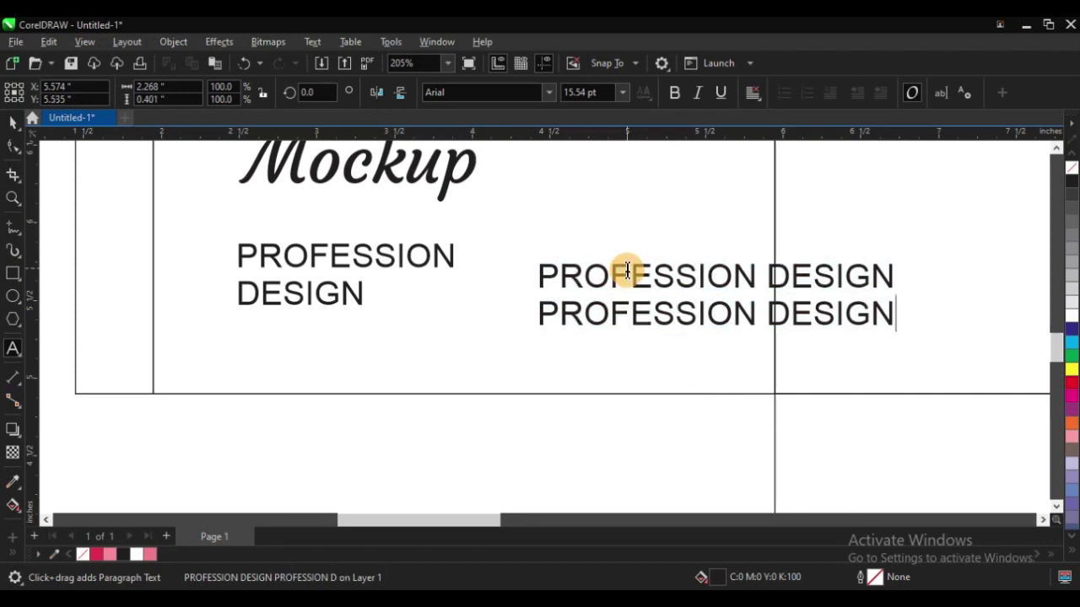
- Break the copied text's second line after PROFESSION so DESIGN starts a third line
left_click(758, 311)
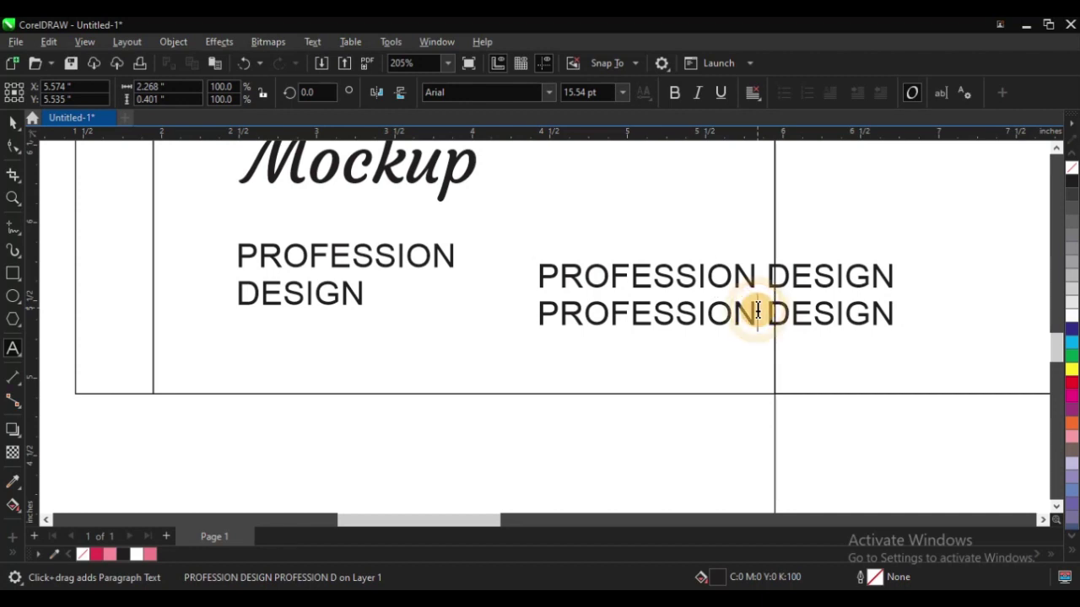
key("Return")
key("Delete")
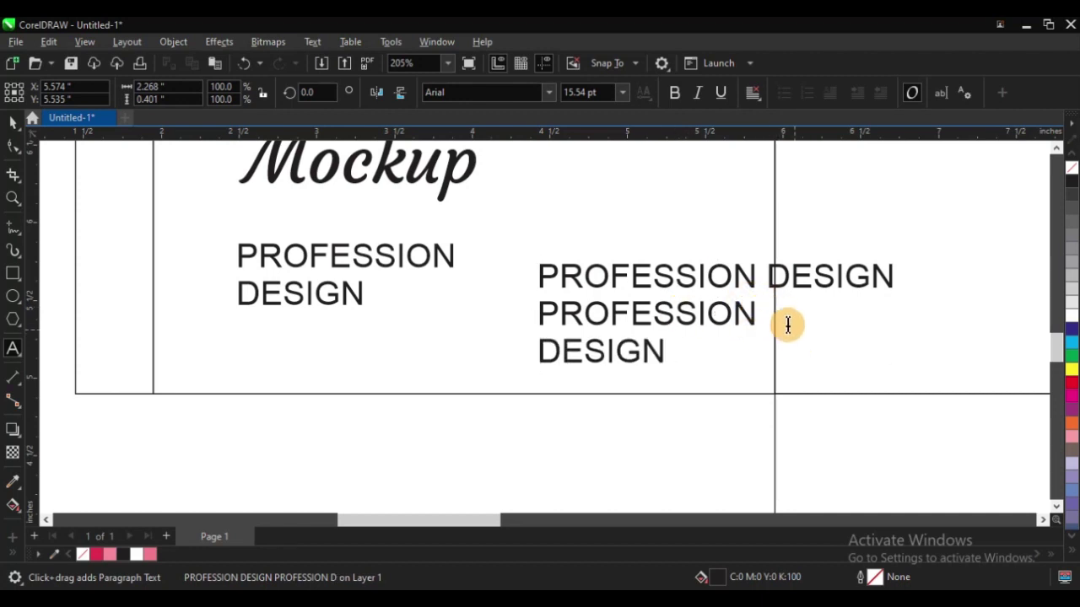
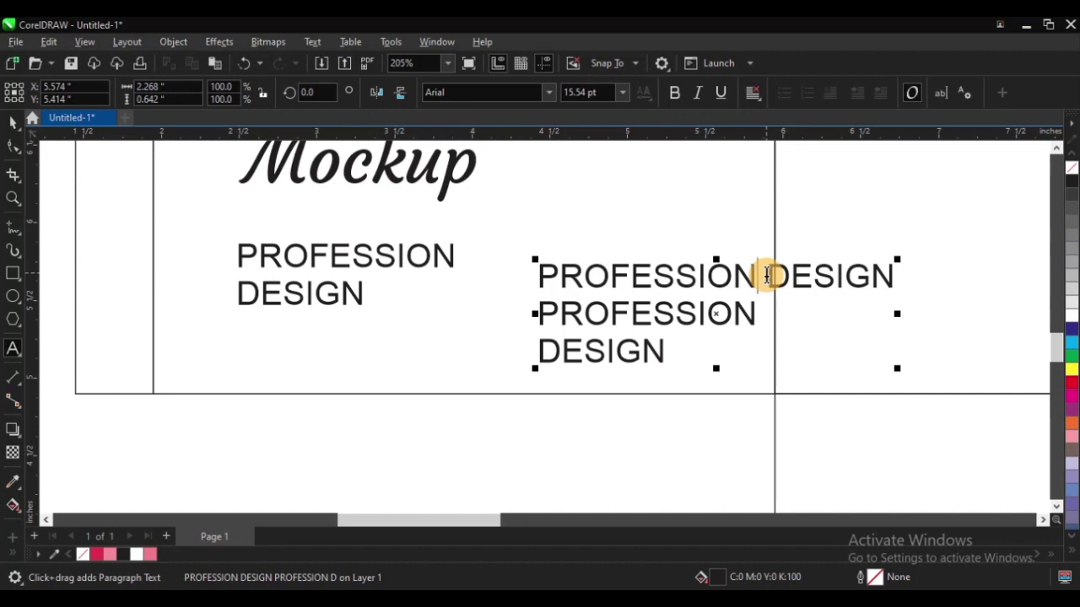
- Change the first line of the copied three-line text to PROFESSION BOX, dropping DESIGN from that line
type("BOX")
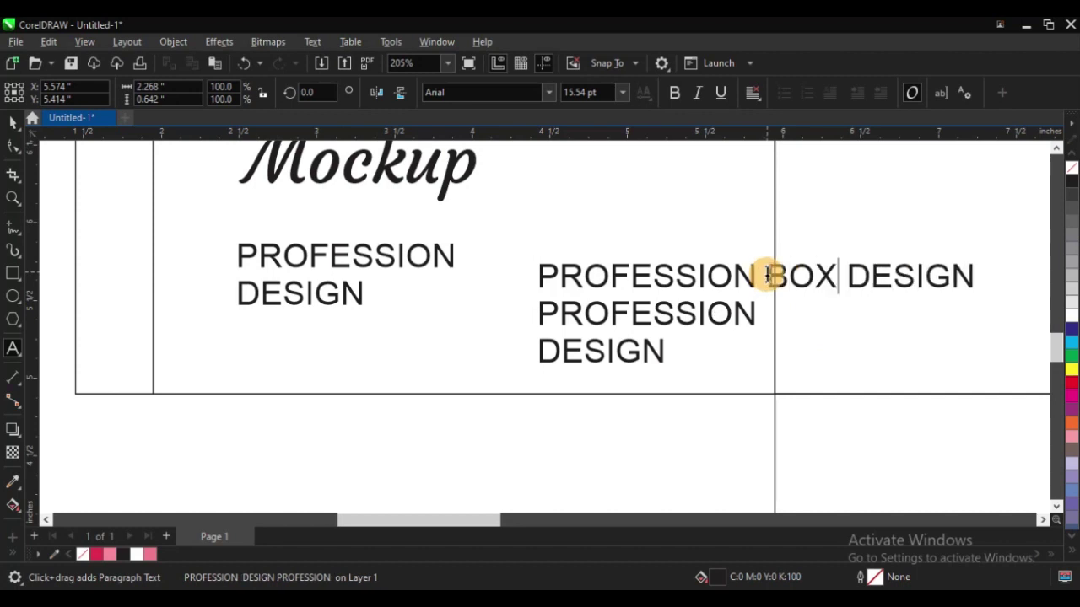
key("ctrl+space")
key("F8")
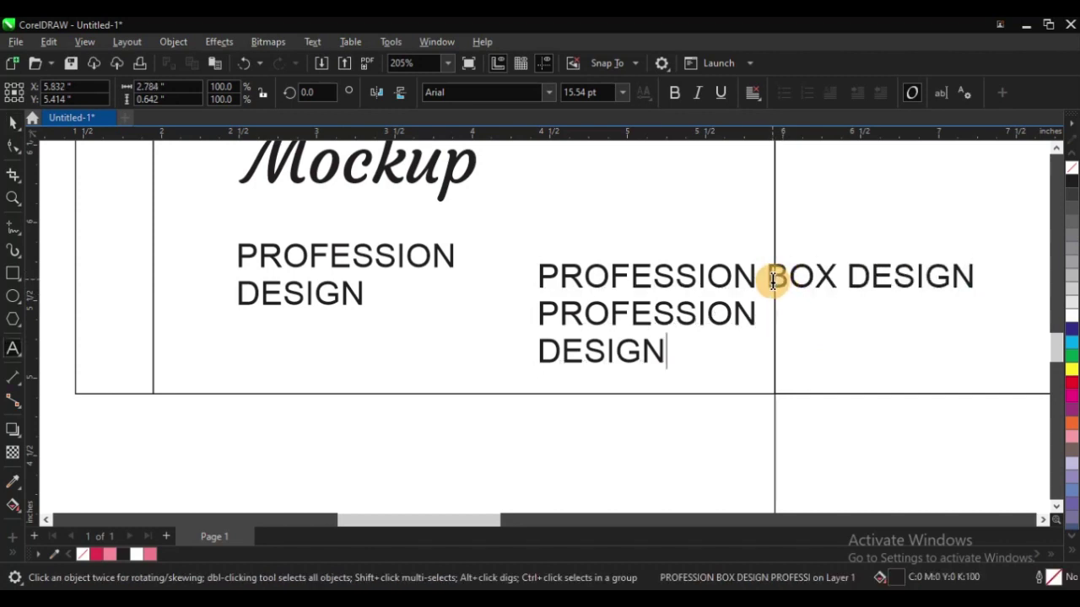
left_click(771, 279)
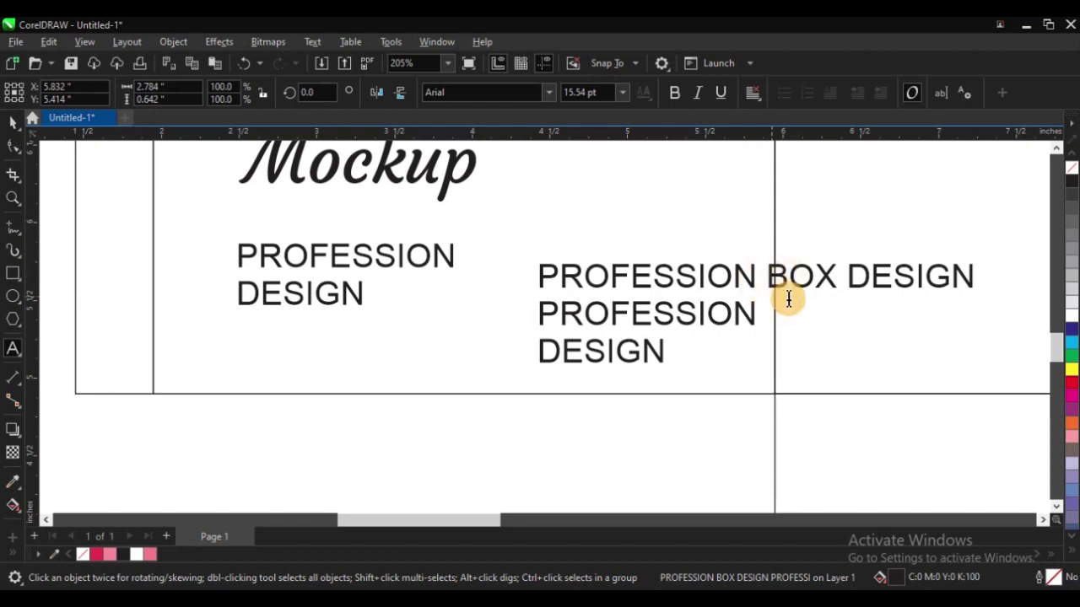
left_click(840, 272)
key("shift+End")
key("Delete")
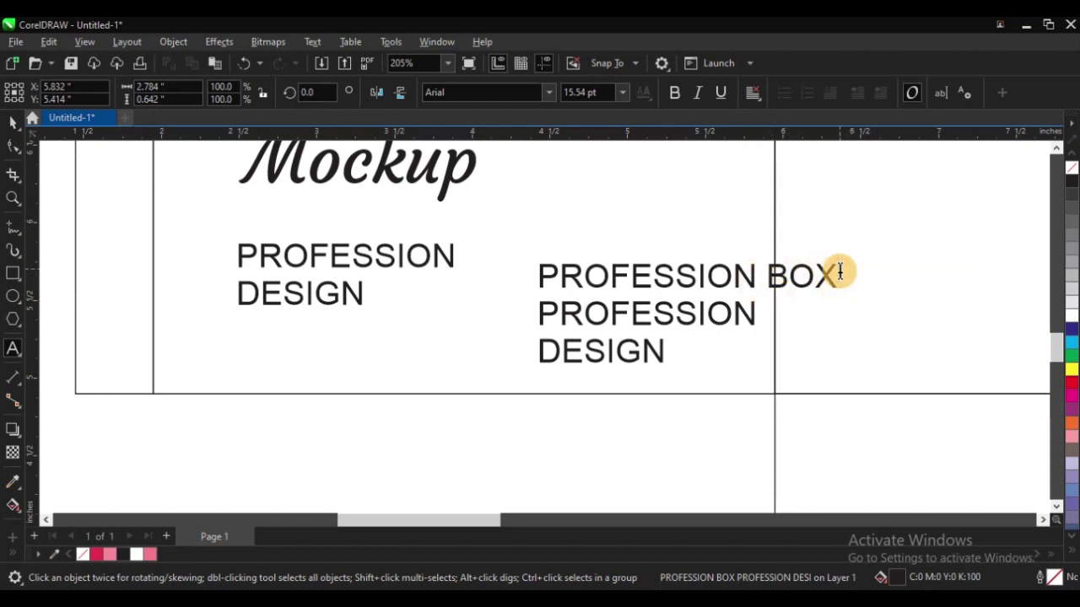
key("ctrl+space")
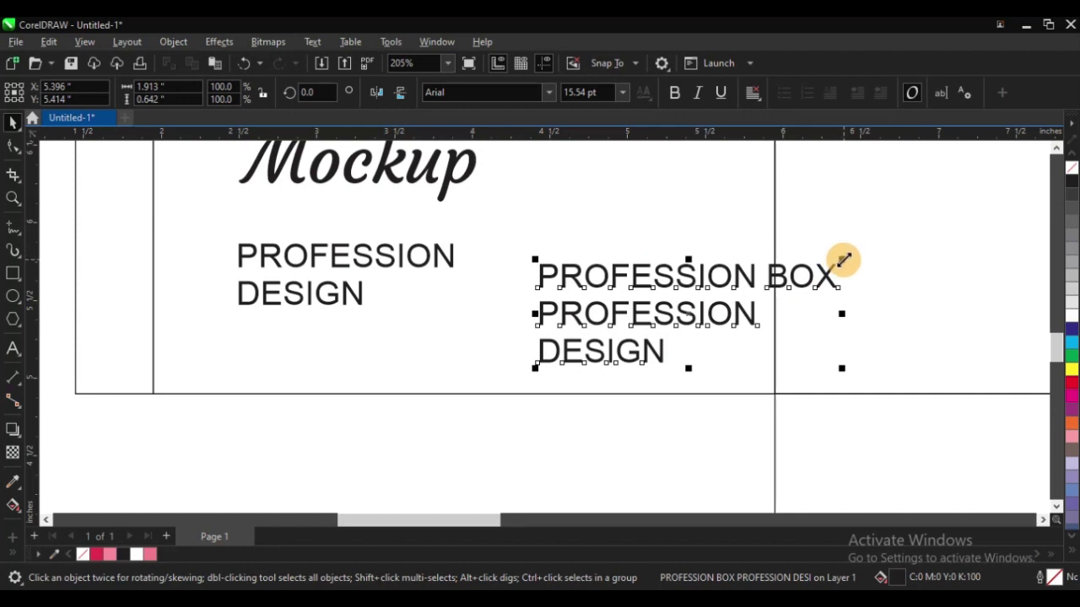
- Shrink the PROFESSION BOX text to about 6.55 pt and reposition it in the side panel's lower-right area
left_click_drag(844, 260, 769, 289)
left_click_drag(680, 299, 642, 294)
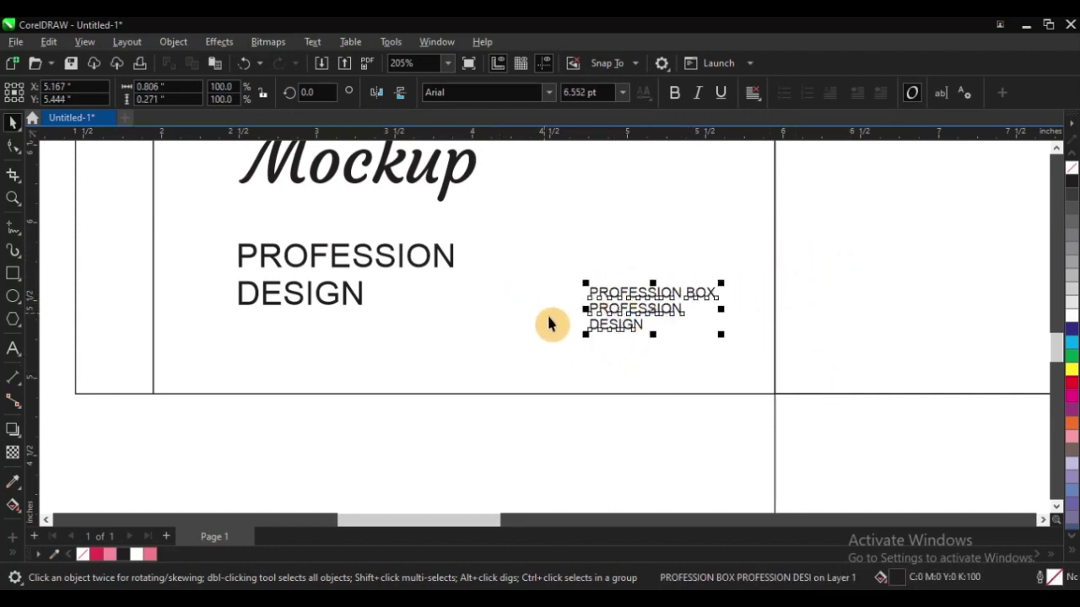
scroll(553, 324, "down", 2)
left_click(516, 397)
- Draw a rectangle about 0.266 by 0.725 inches beside the small text, standing on the side panel's bottom edge
key("F2")
left_click_drag(453, 257, 700, 415)
left_click(615, 366)
key("F6")
left_click_drag(551, 292, 595, 402)
- Make an 87% copy of the rectangle in its lower-left corner and fill it with the title band's crimson
key("F2")
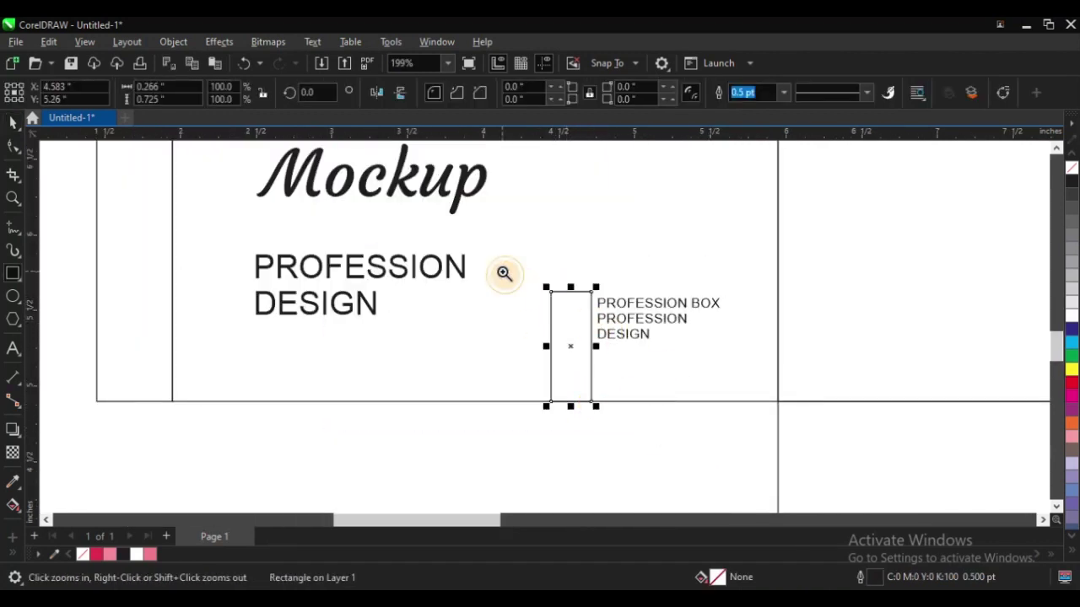
left_click_drag(503, 272, 769, 431)
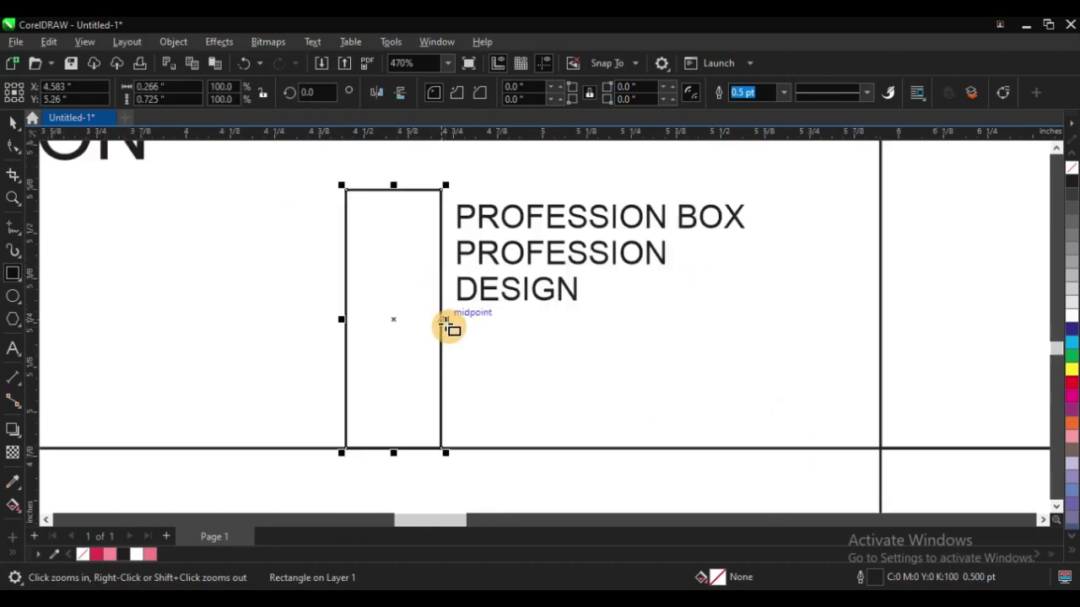
left_click_drag(445, 189, 430, 221)
scroll(404, 364, "down", 4)
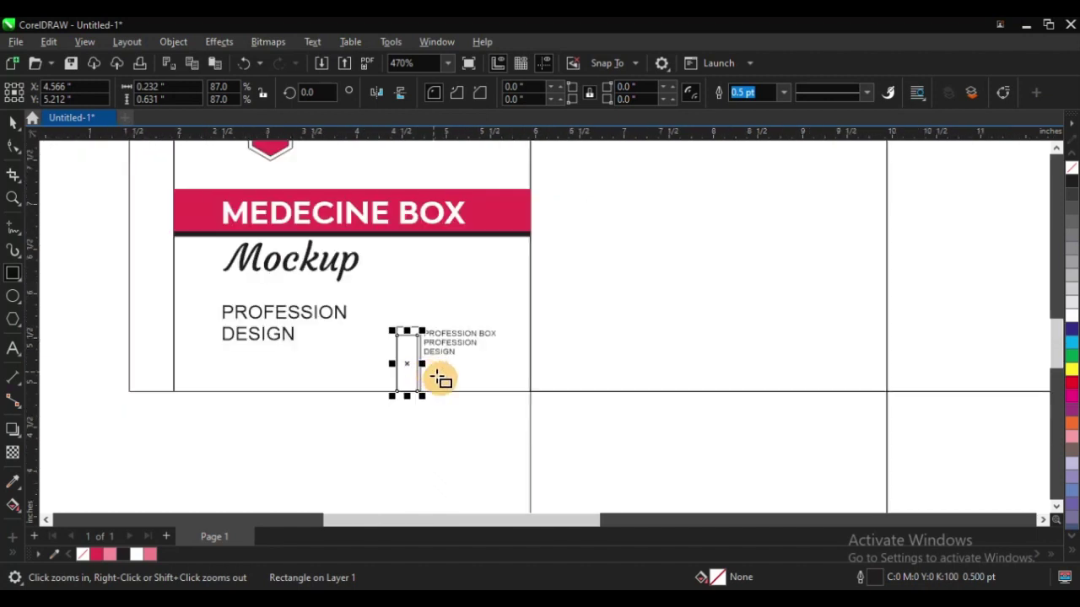
scroll(369, 279, "up", 1)
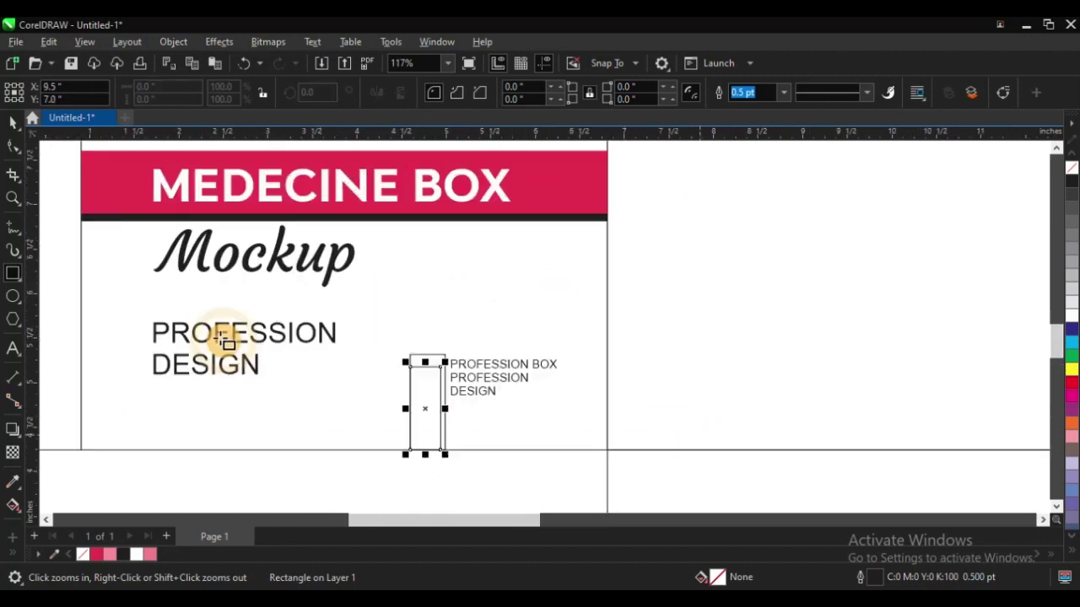
left_click(20, 486)
left_click(554, 176)
left_click(440, 380)
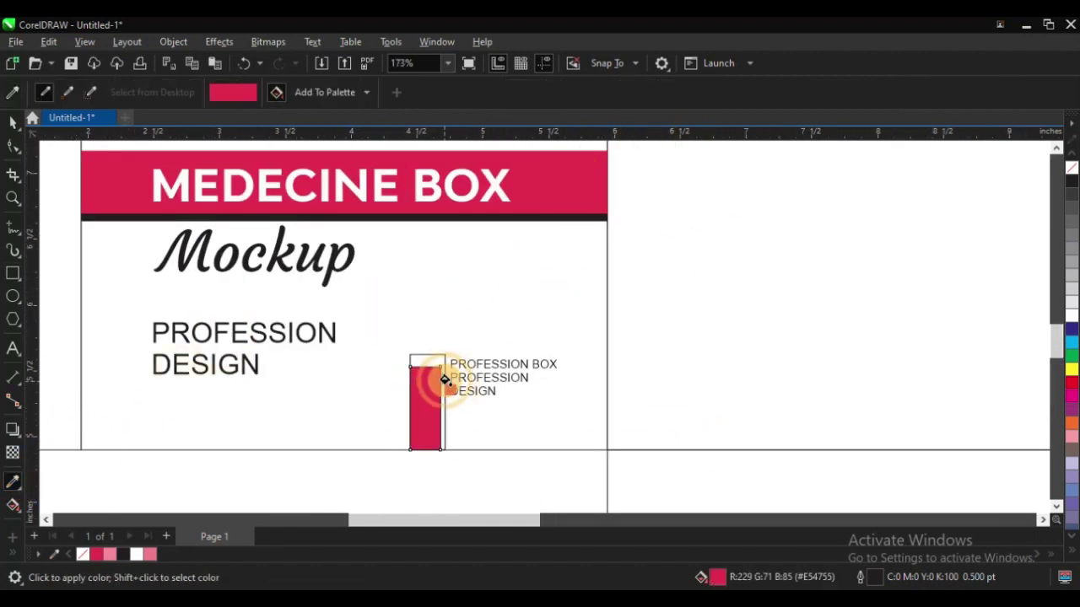
- Widen the outer unfilled rectangle to about 0.302 inches so it extends past the left side of the crimson one
key("z")
left_click_drag(390, 313, 562, 453)
key("space")
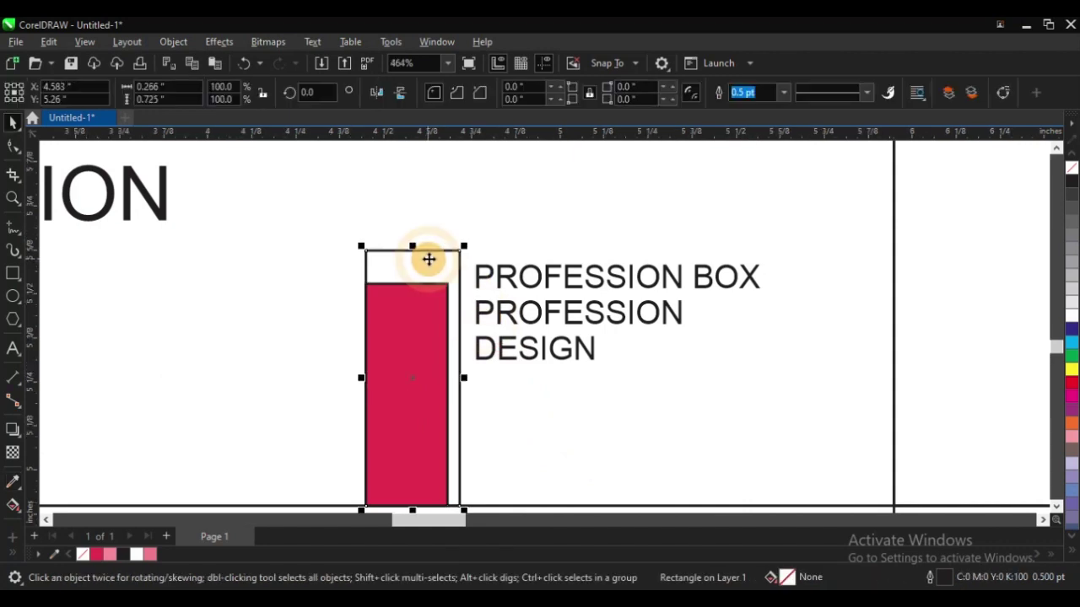
left_click_drag(361, 377, 348, 385)
scroll(478, 266, "down", 2)
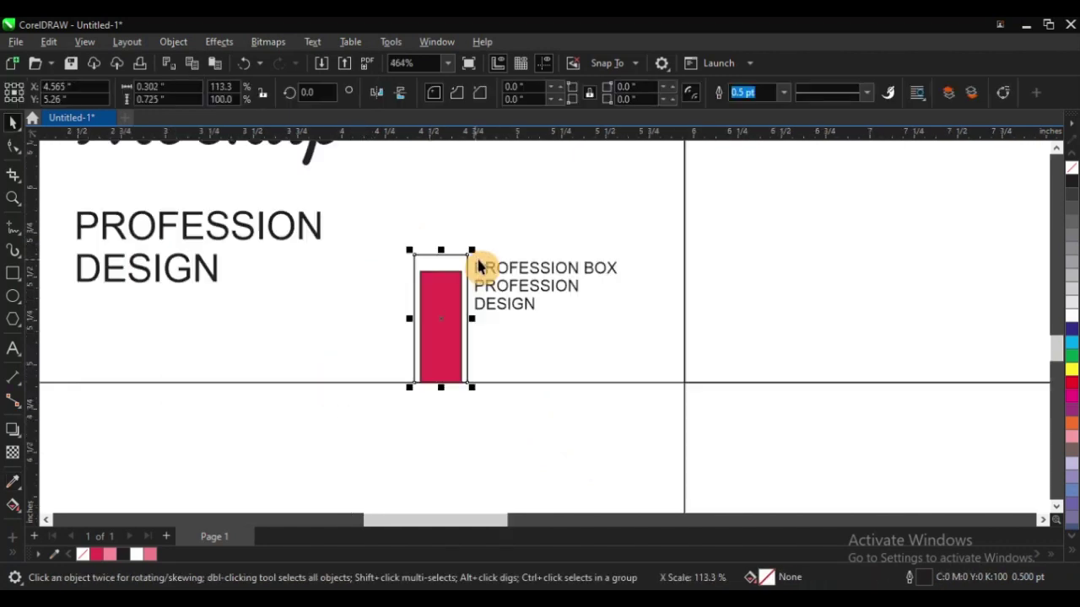
- Select both nested rectangles and stretch them leftward together to a combined width of about 1.145 inches
scroll(478, 266, "down", 2)
scroll(467, 405, "down", 2)
left_click(478, 393)
key("z")
left_click_drag(270, 193, 713, 444)
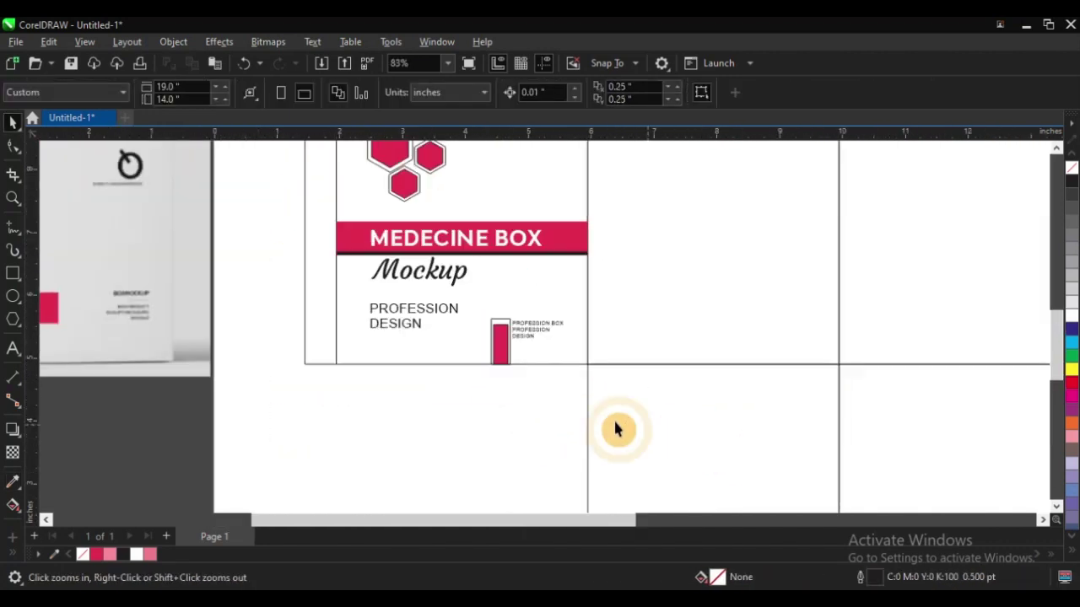
left_click(533, 356)
key("space")
left_click(533, 221)
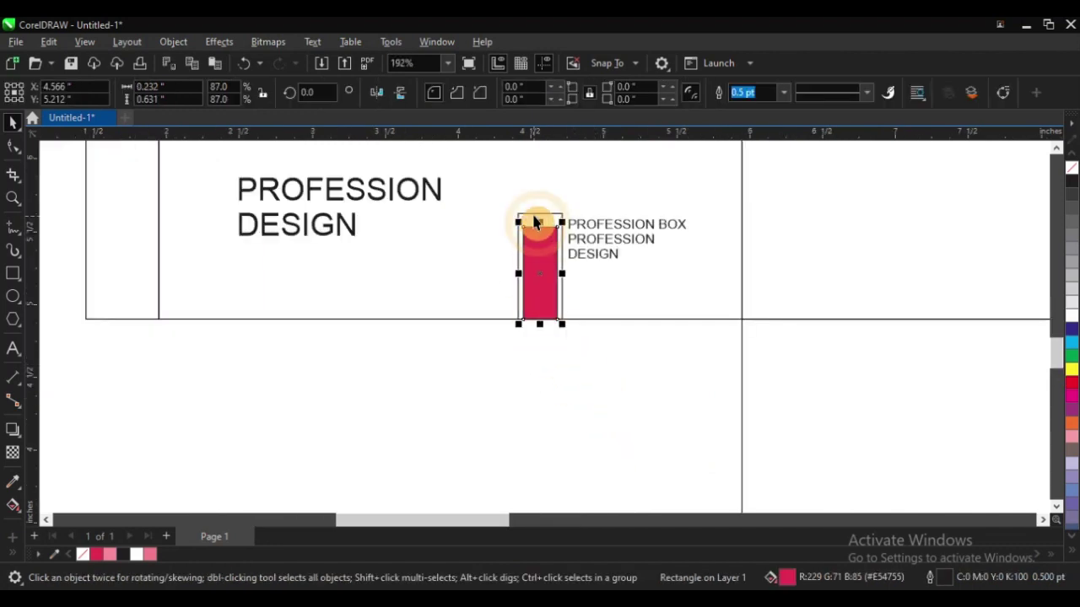
left_click(533, 216, "shift")
left_click_drag(511, 269, 387, 275)
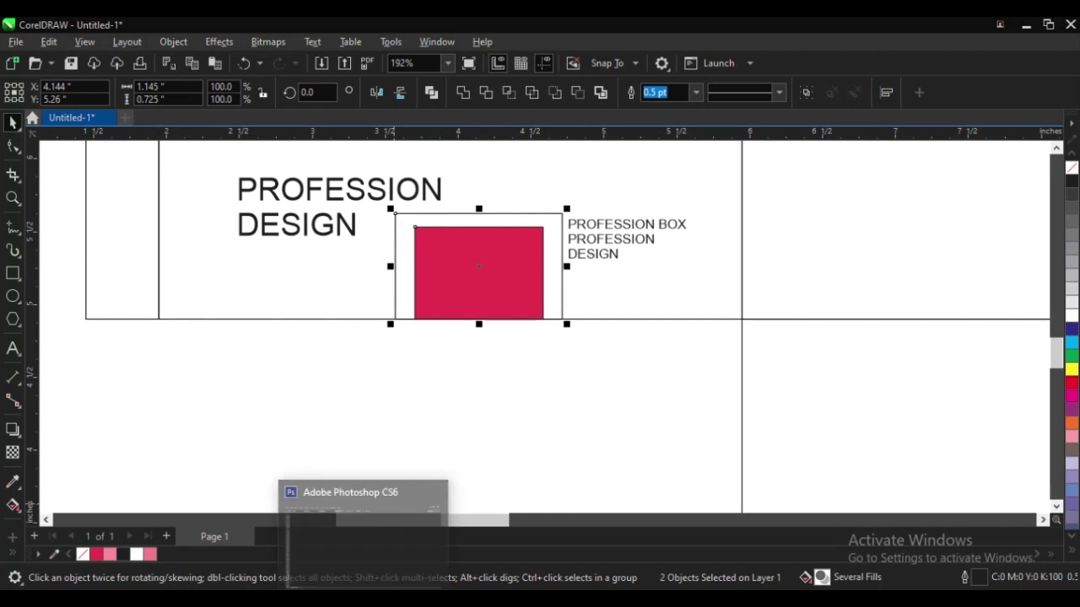
- Centre the two nested rectangles horizontally on the side panel
scroll(885, 360, "down", 3)
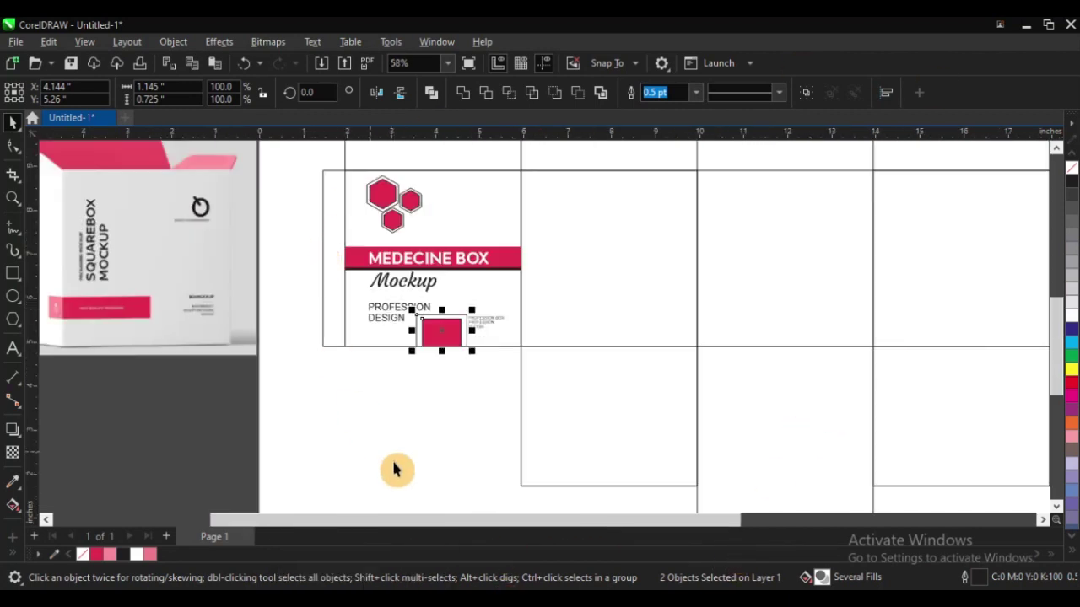
left_click(442, 435)
key("F2")
left_click_drag(287, 239, 554, 415)
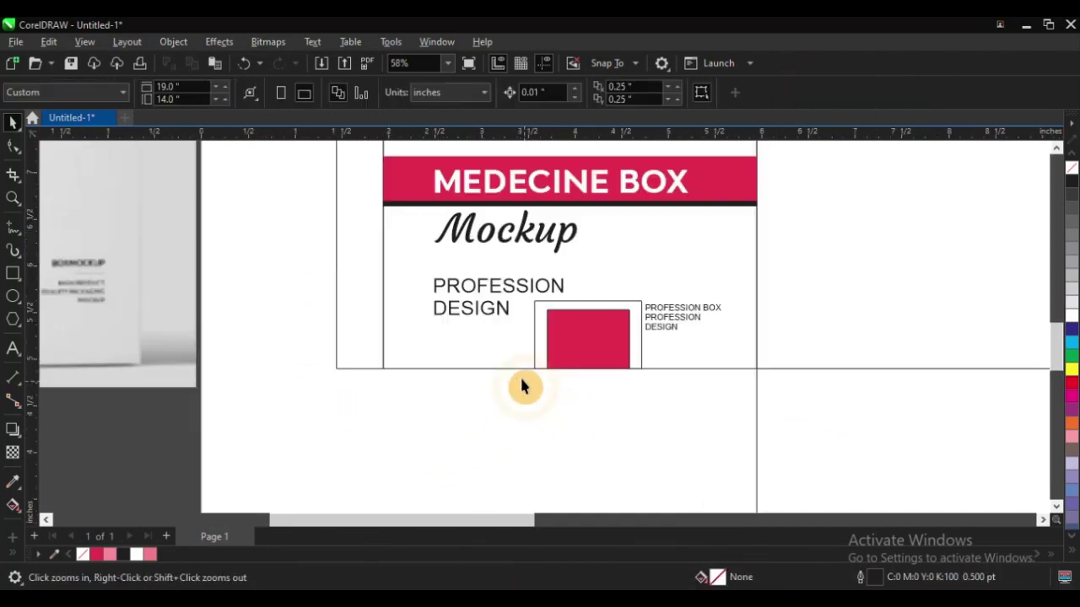
left_click(581, 355)
key("F2")
left_click_drag(461, 270, 700, 422)
left_click(596, 231, "shift")
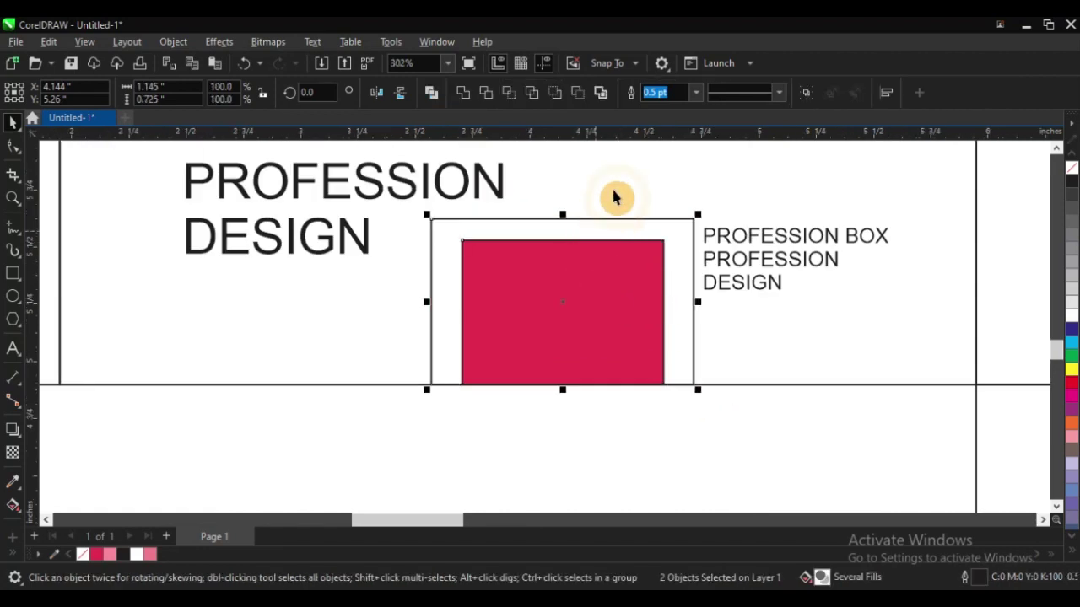
left_click(611, 182, "shift")
key("c")
left_click(537, 445)
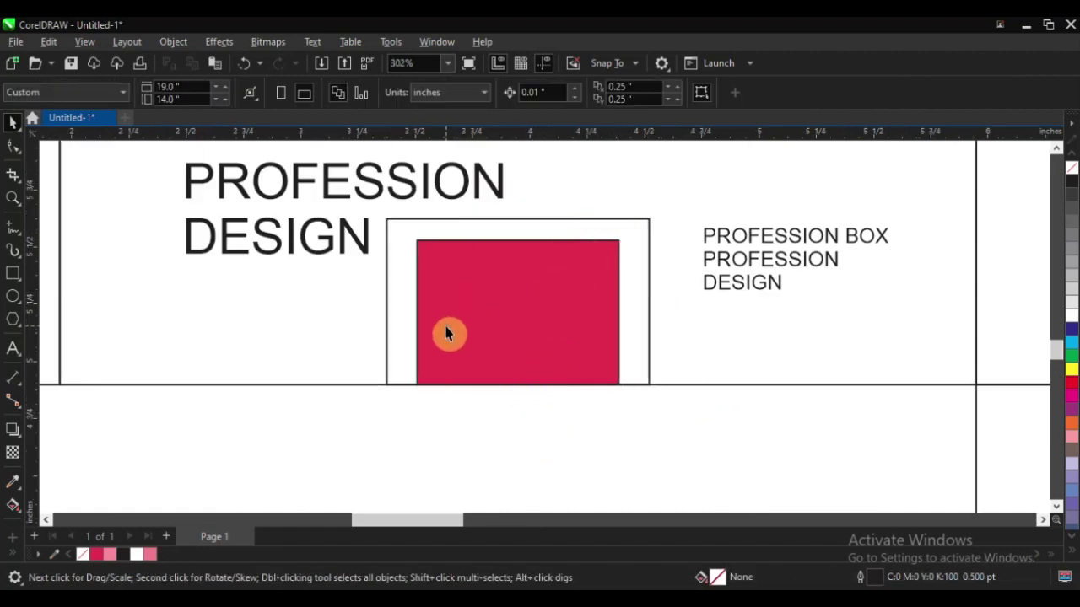
- Place a copy of the small PROFESSION BOX text left of the rectangles and replace its wording with 100ml
scroll(445, 332, "down", 2)
key("F2")
left_click_drag(323, 220, 582, 401)
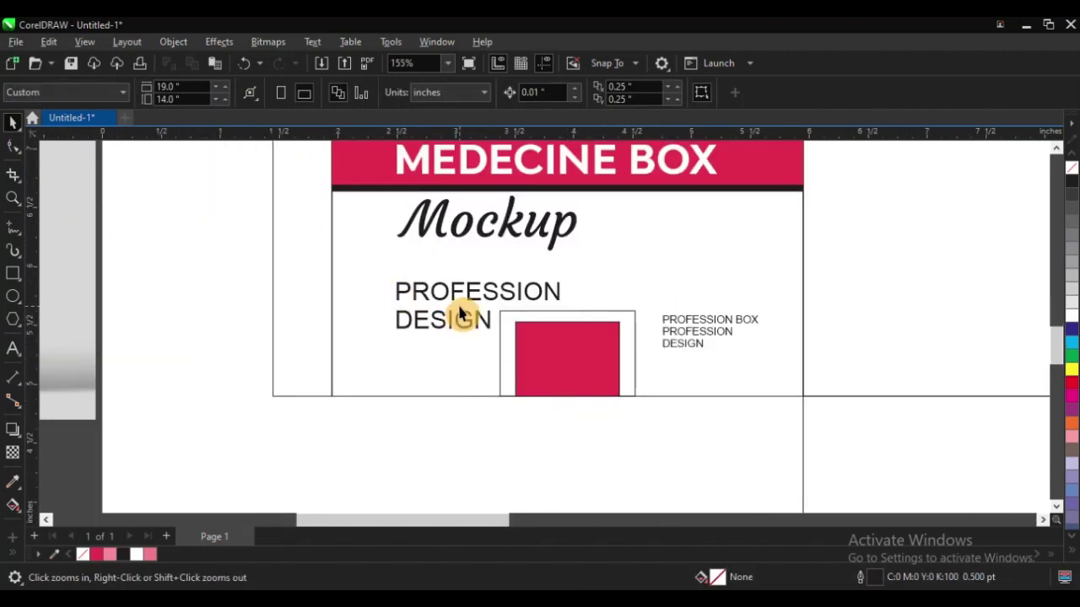
left_click_drag(429, 272, 634, 394)
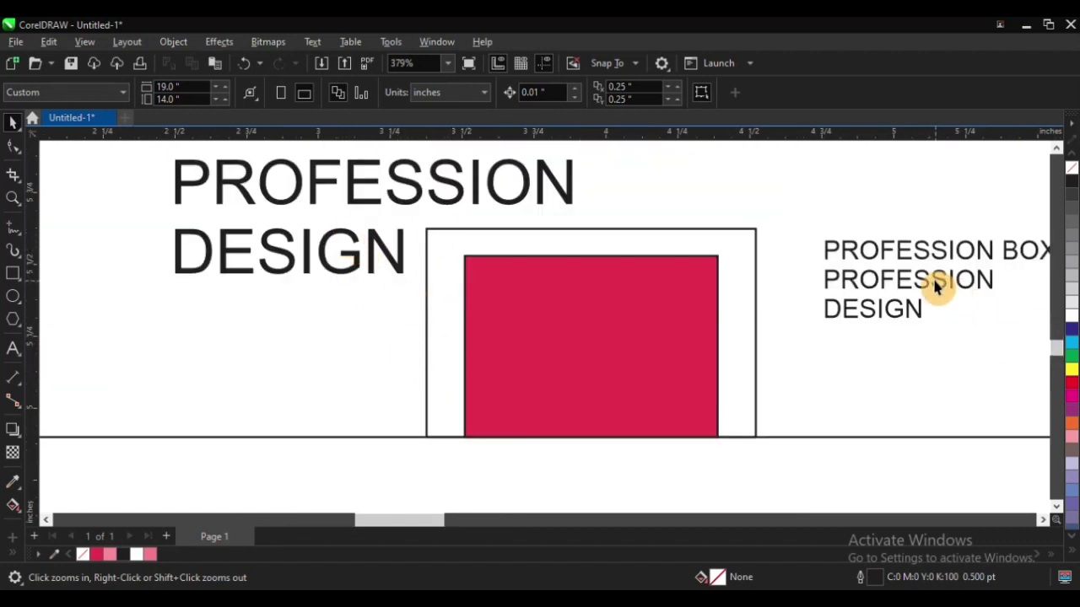
left_click_drag(925, 288, 357, 381)
right_click(357, 382)
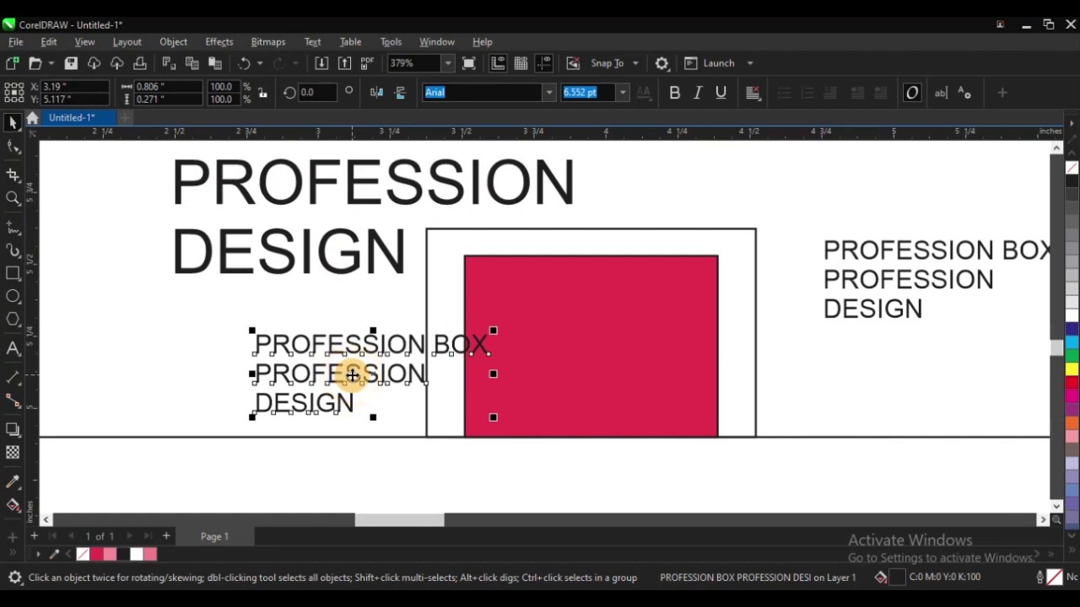
key("F8")
key("ctrl+a")
type("1")
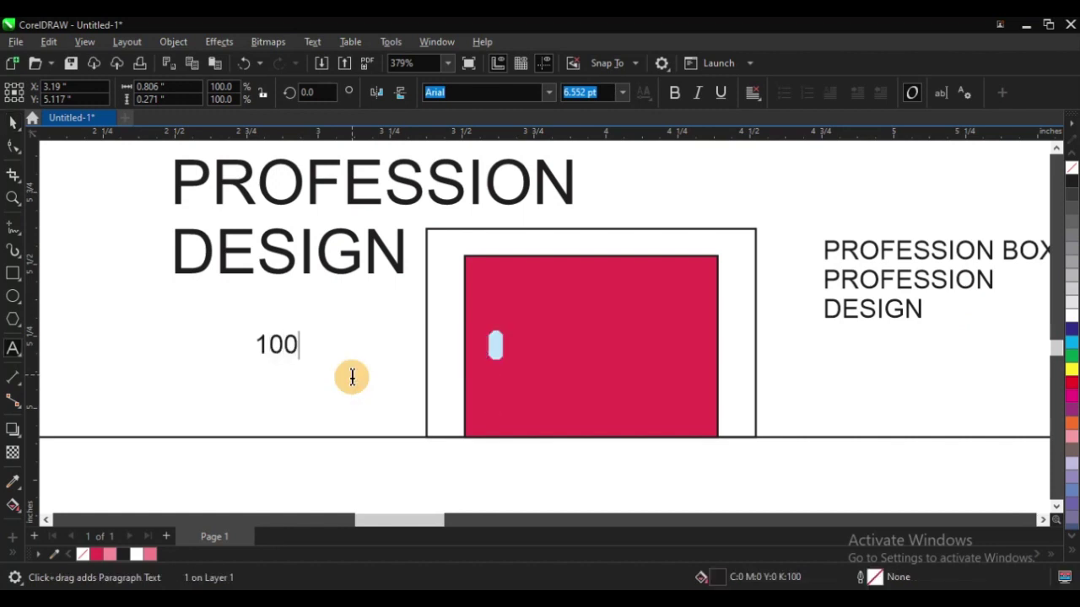
key("ctrl+space")
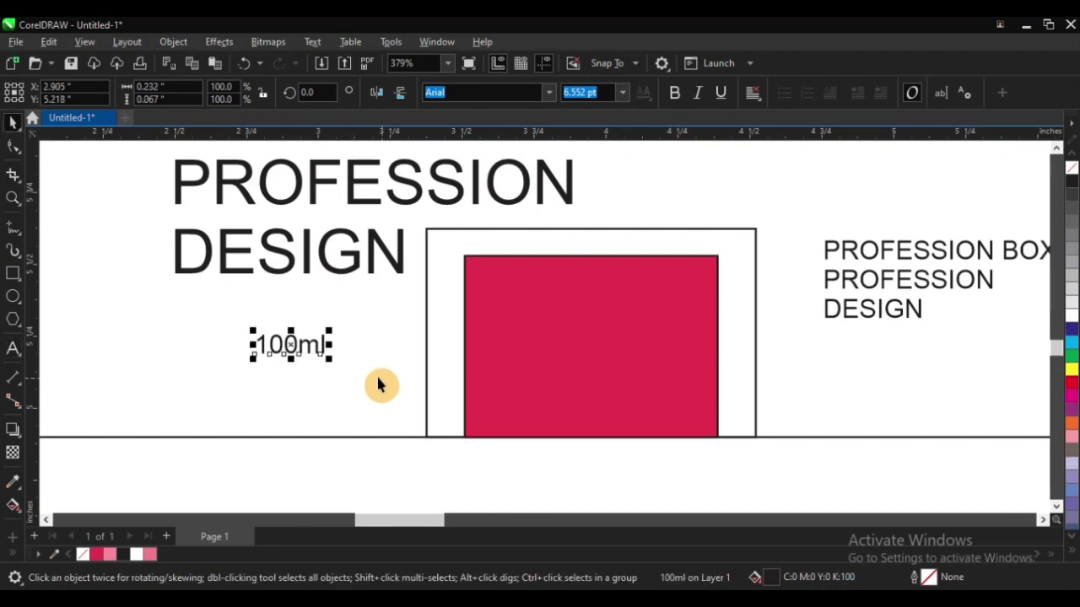
- Centre the 100ml text horizontally and vertically in the crimson rectangle and colour it white
left_click(585, 345, "shift")
key("c")
key("e")
scroll(445, 433, "down", 3)
left_click(511, 349)
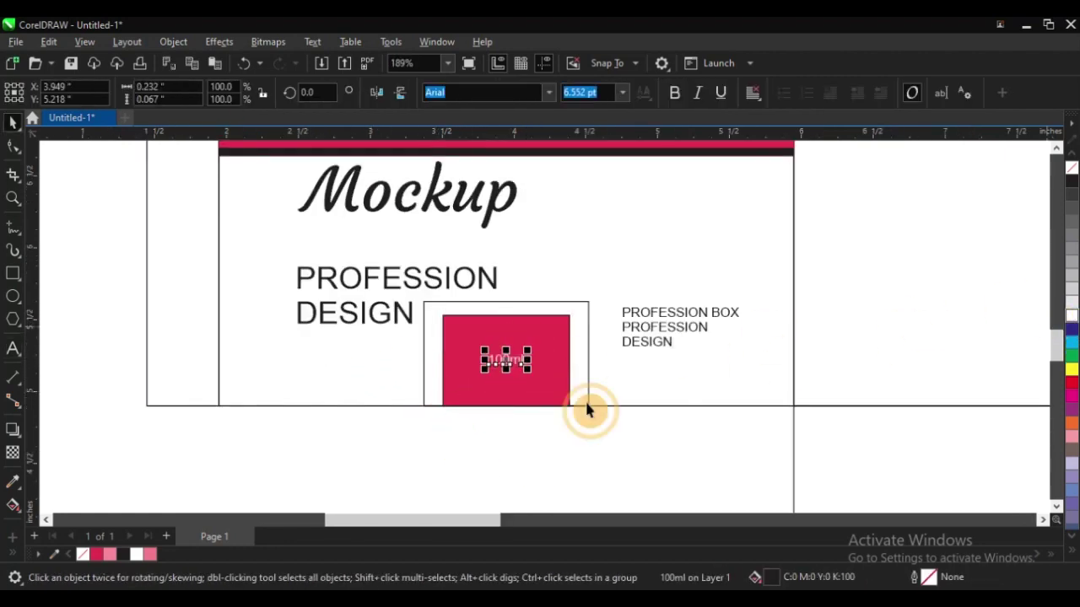
left_click(530, 410)
- Remove the crimson rectangle's outline and delete the larger unfilled rectangle around it
left_click(588, 320)
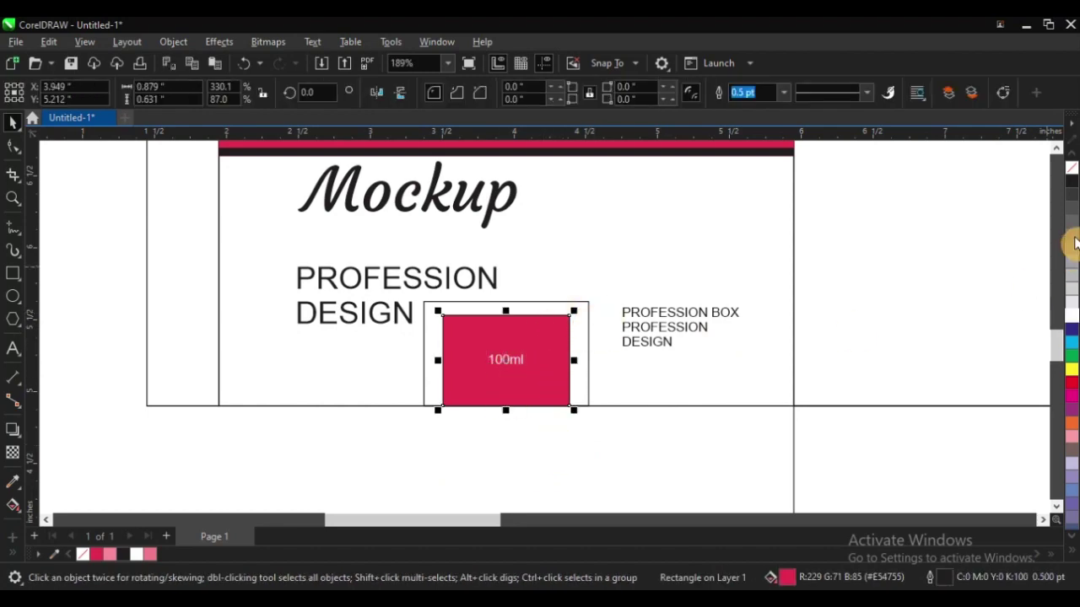
left_click(533, 453)
scroll(477, 338, "down", 6)
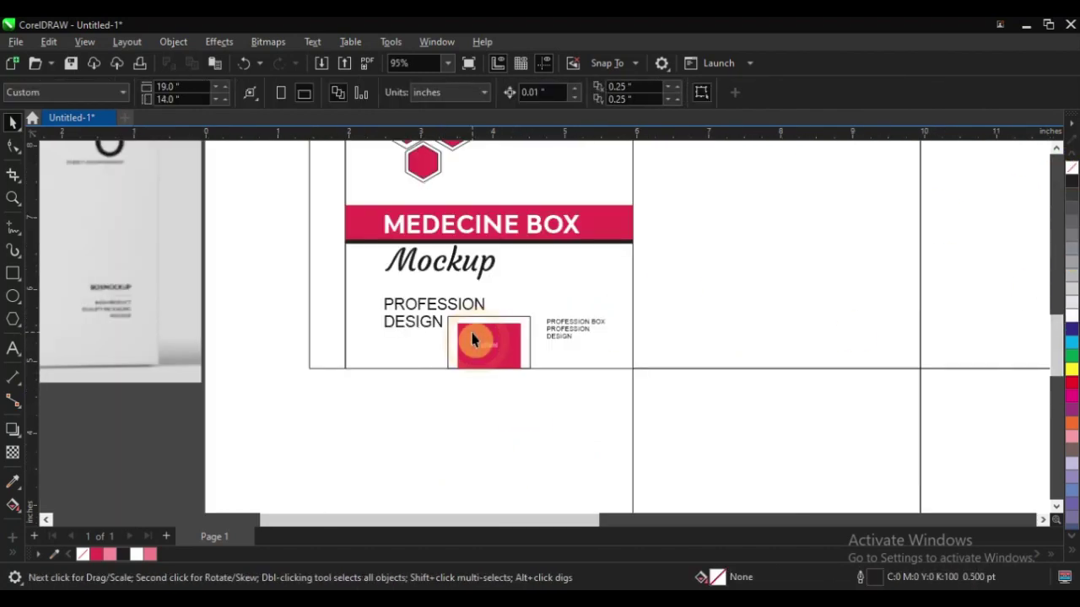
left_click_drag(341, 190, 594, 406)
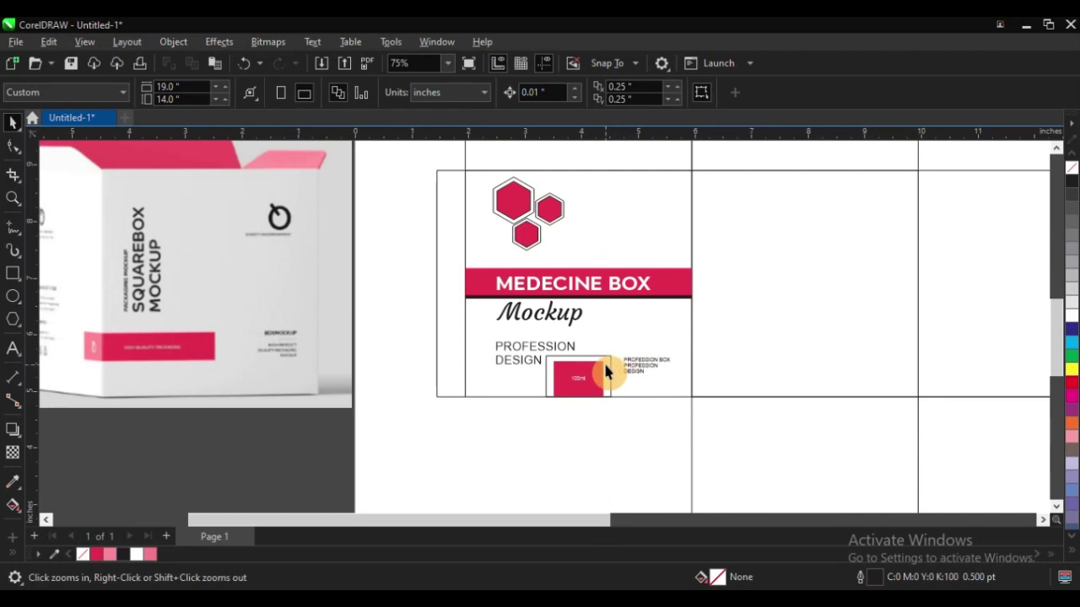
left_click(610, 381)
key("Delete")
- Reshape the crimson rectangle behind 100ml into a band 4.0 inches wide and about 0.298 inches tall across the panel
key("F2")
left_click_drag(495, 301, 638, 413)
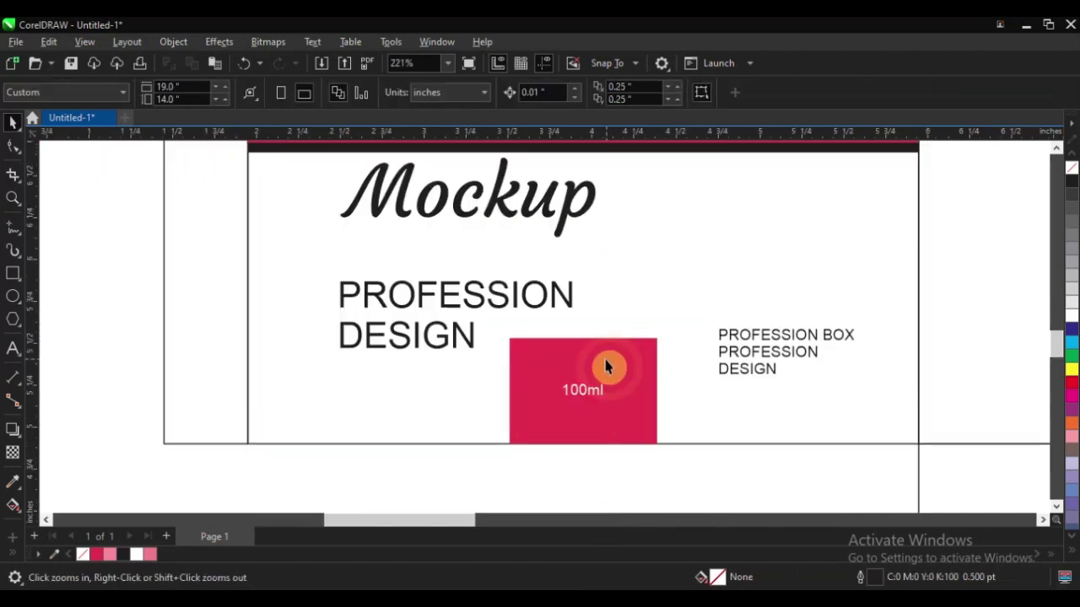
key("space")
left_click(606, 367)
left_click_drag(657, 339, 920, 390)
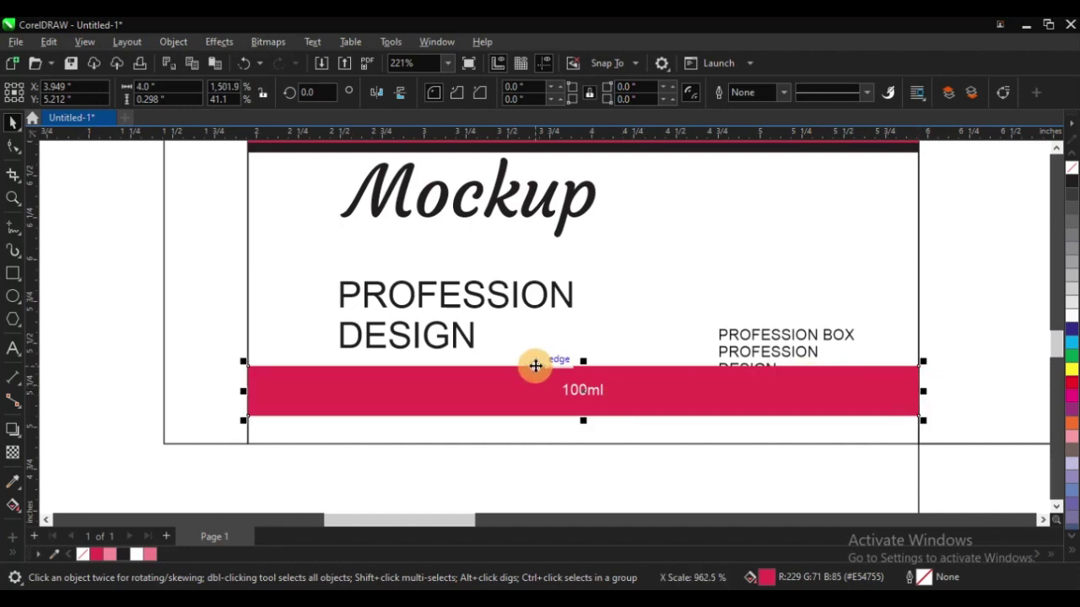
scroll(510, 366, "down", 2)
- Select the lower crimson band behind the 100ml text and adjust its width
left_click(541, 439)
scroll(492, 360, "down", 1)
key("F2")
left_click_drag(281, 251, 651, 436)
left_click_drag(262, 194, 790, 441)
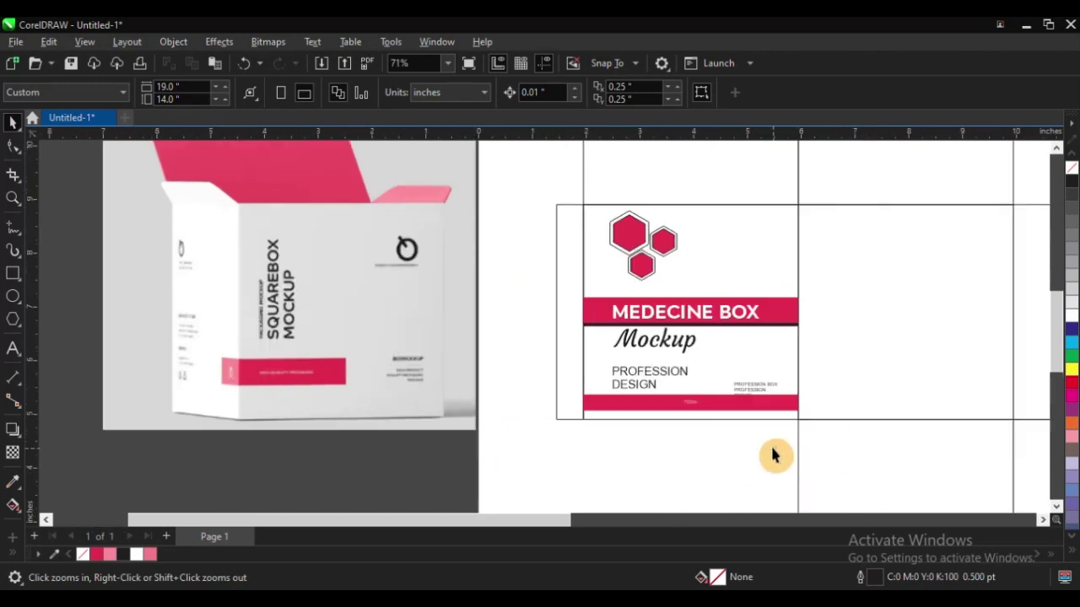
left_click_drag(317, 247, 855, 475)
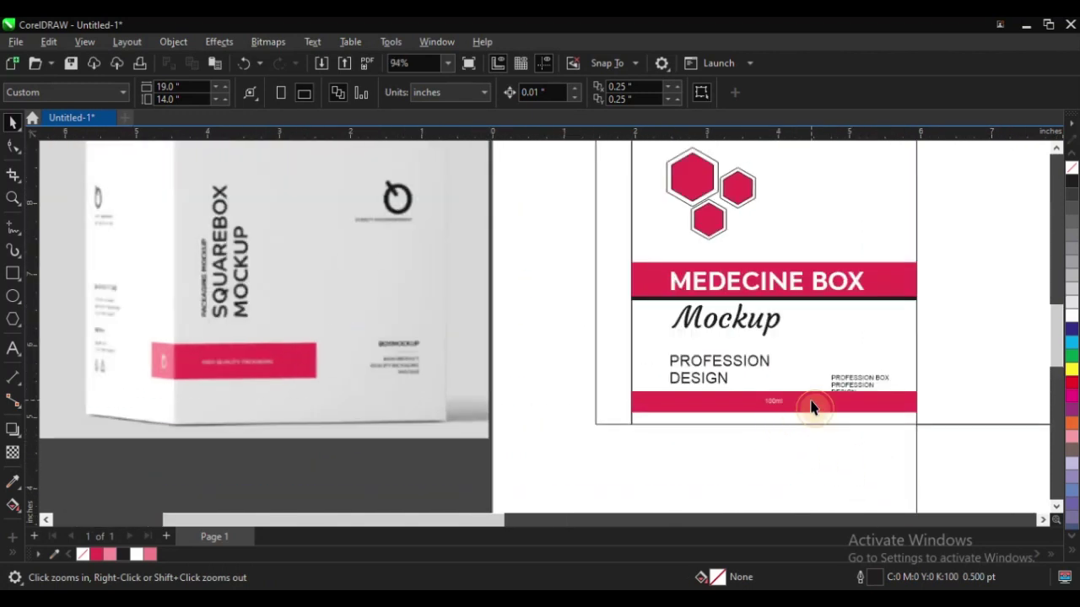
left_click(811, 408)
key("F2")
left_click_drag(631, 331, 947, 494)
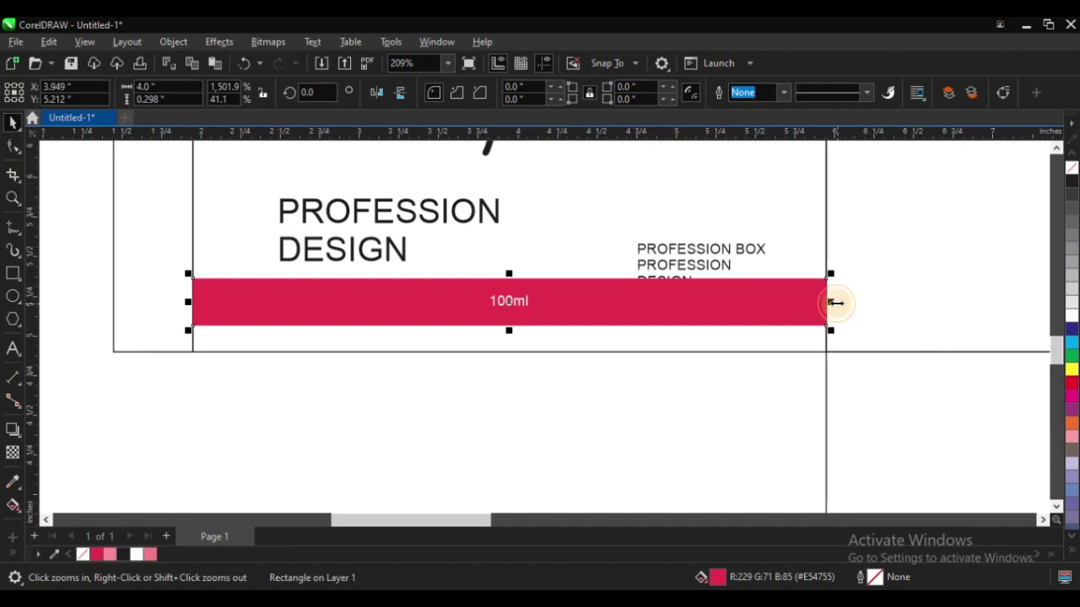
- Narrow the red rectangle behind the 100ml text symmetrically about its centre to about 0.475 in wide
left_click_drag(835, 302, 555, 301)
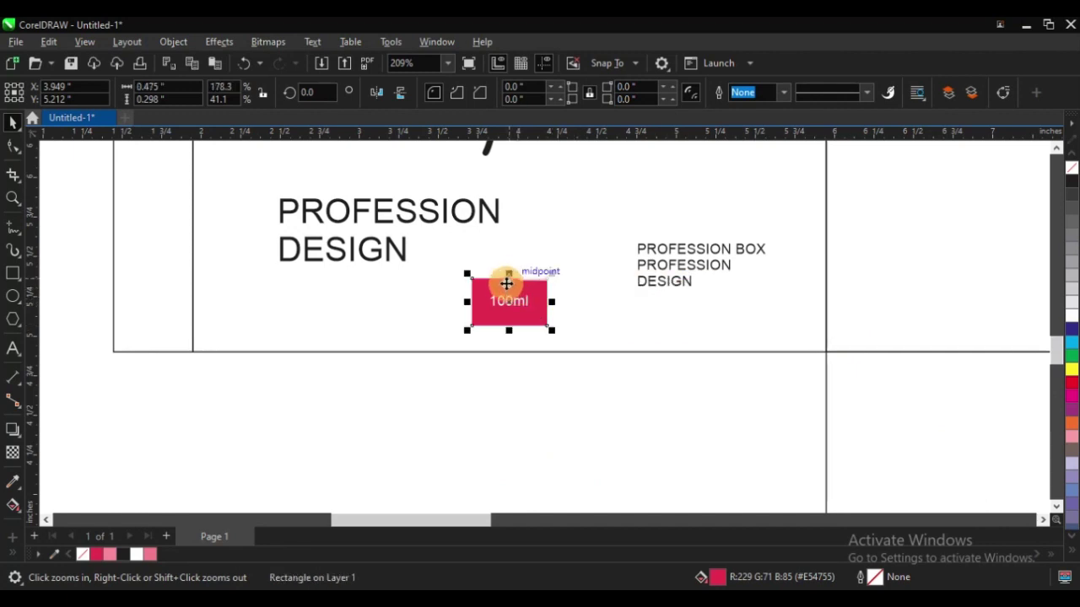
left_click_drag(509, 274, 508, 283)
scroll(540, 333, "up", 2)
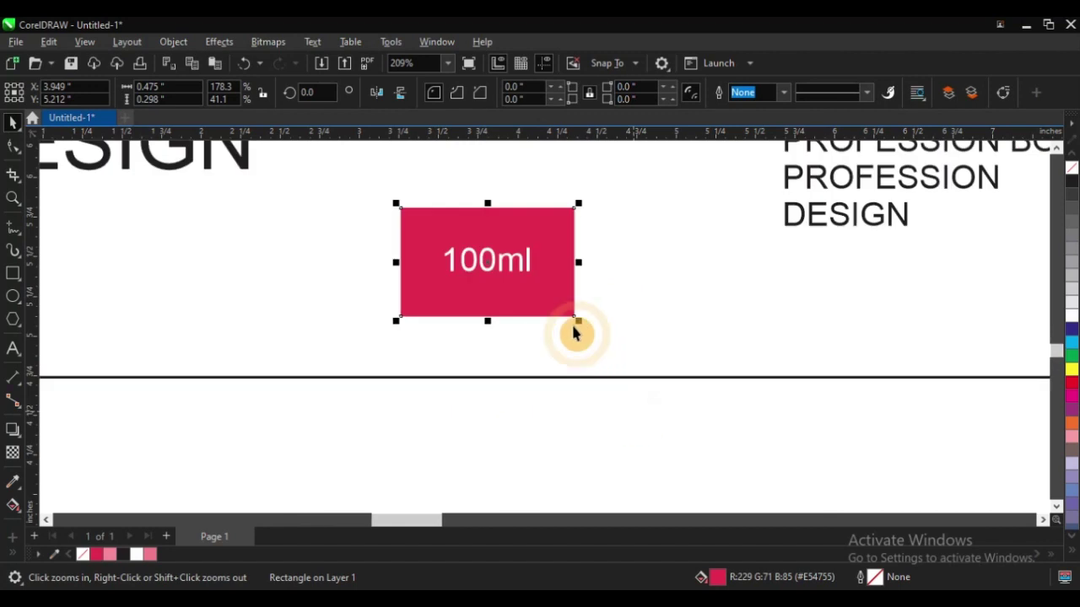
- Make a flatter copy of the red rectangle about 0.112 in tall and delete the taller original
left_click_drag(487, 203, 494, 230)
right_click(494, 230)
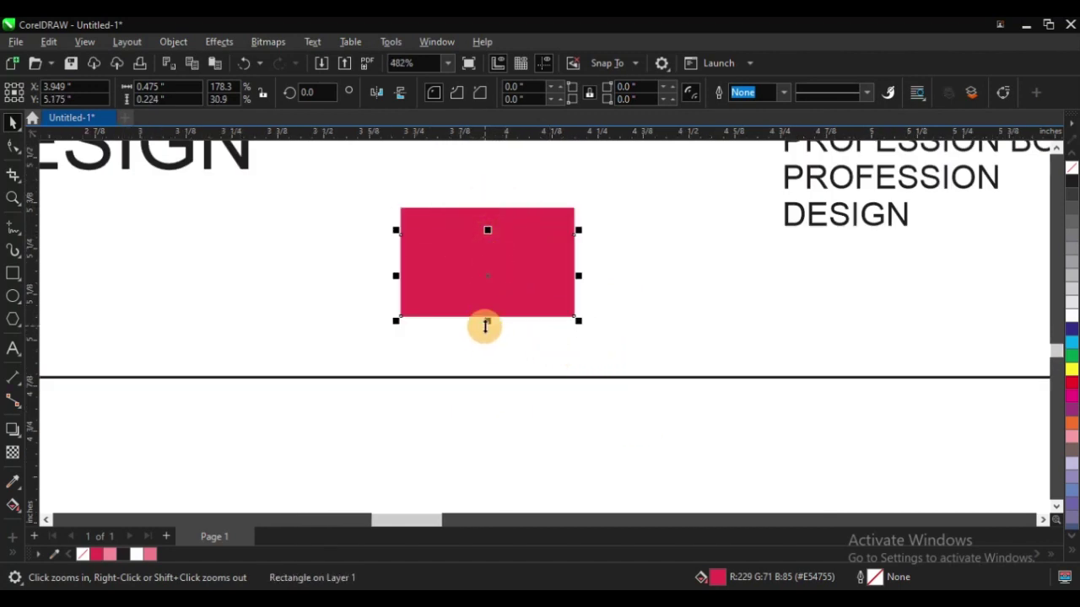
left_click_drag(487, 323, 491, 288)
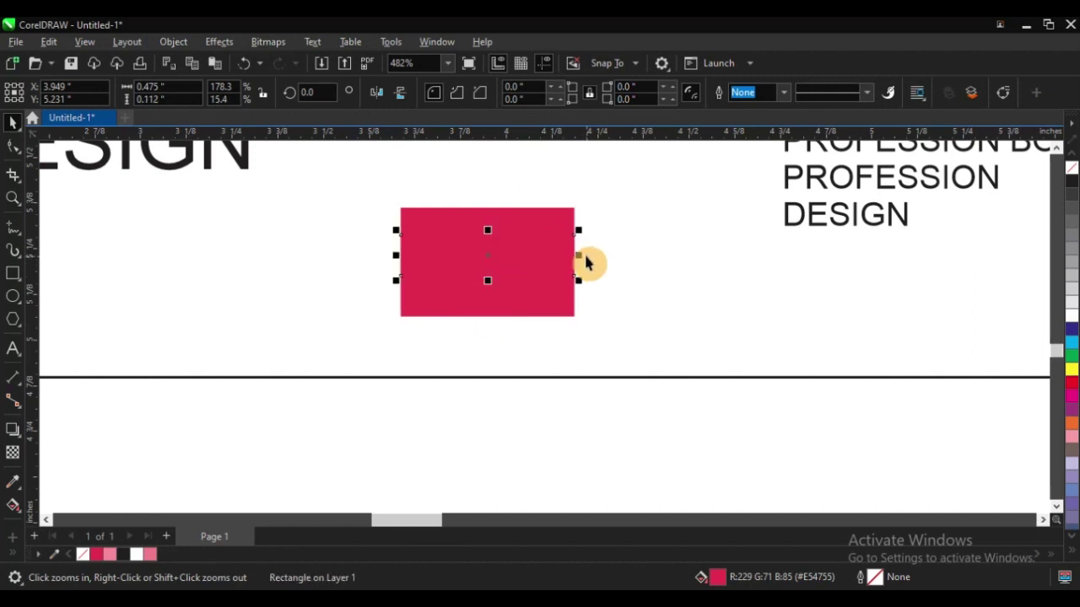
left_click(542, 221)
left_click(523, 255)
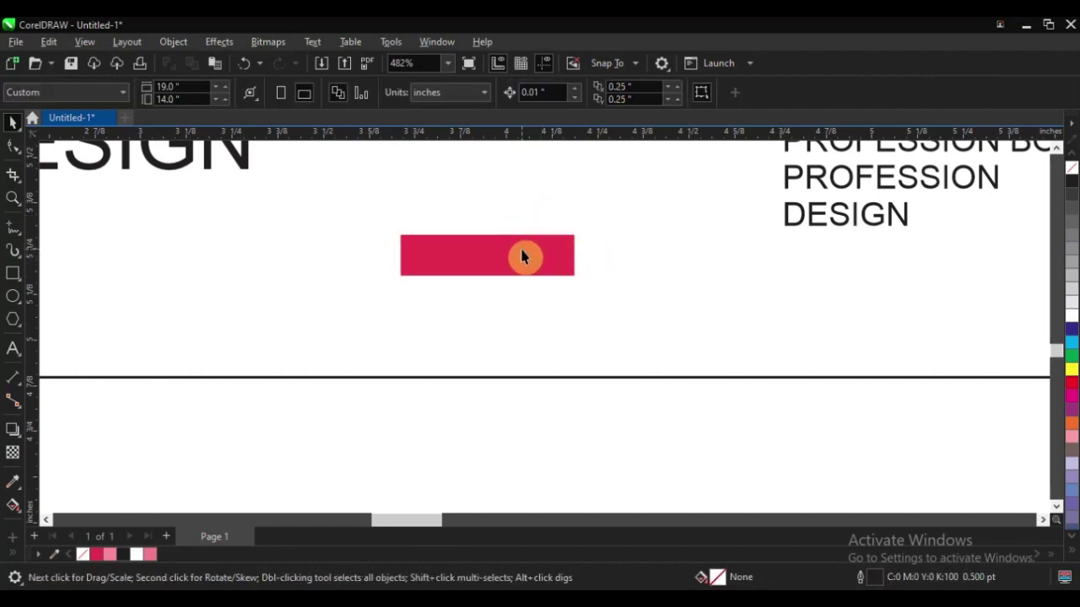
- Bring the 100ml text in front of the red rectangle and centre it vertically on the rectangle
left_click_drag(618, 467, 444, 212)
left_click_drag(401, 184, 416, 188)
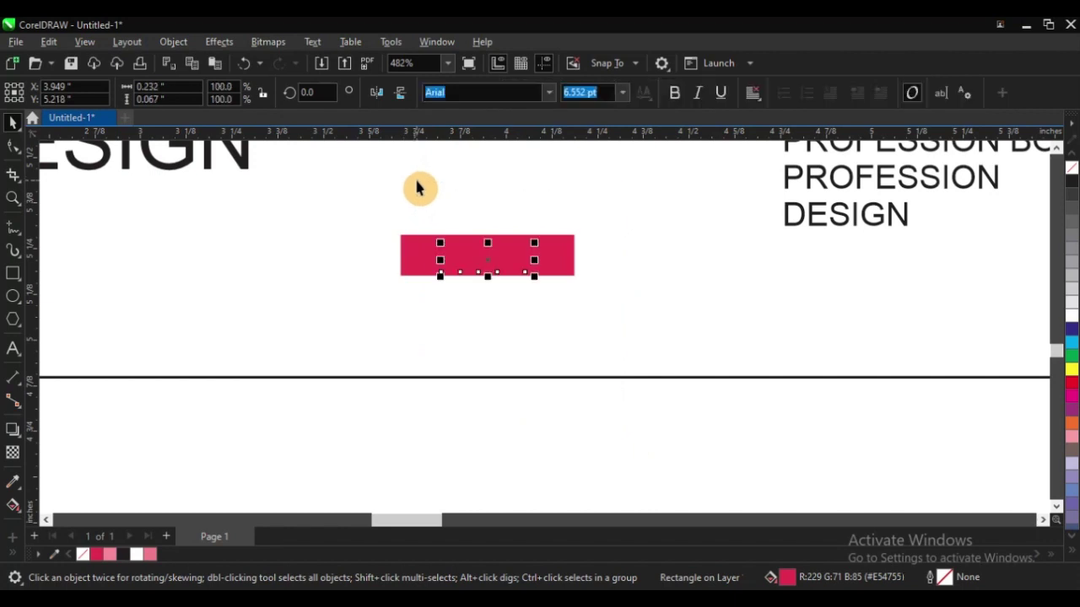
left_click(562, 258, "shift")
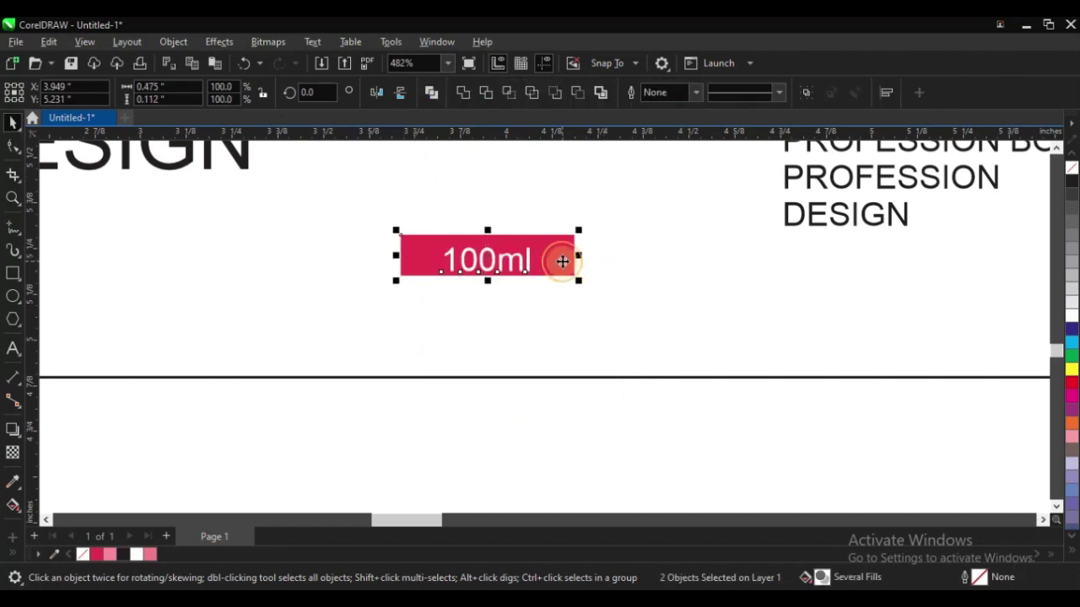
left_click(569, 337)
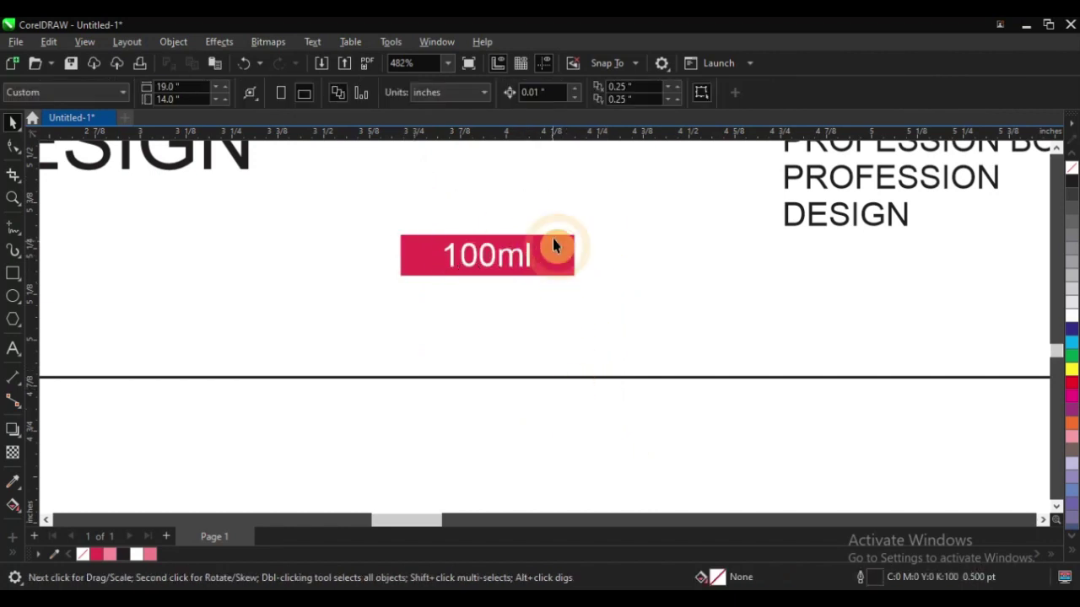
- Duplicate the red rectangle as a strip about 0.024 in tall beneath it, fill it 30% black and stretch it across the panel's full width
left_click(544, 240)
left_click_drag(489, 229, 494, 282)
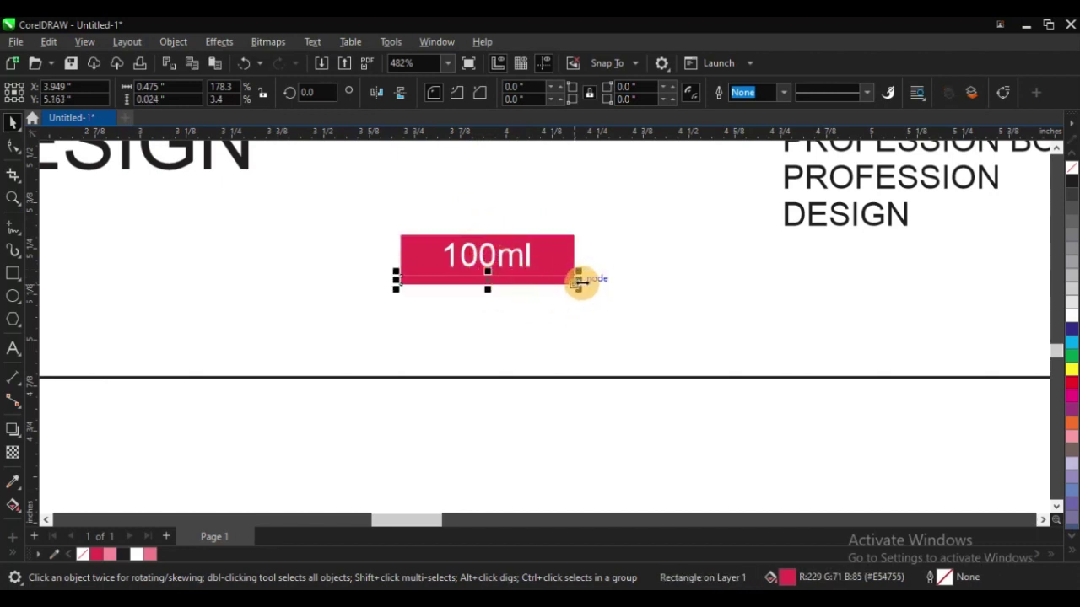
left_click_drag(577, 278, 823, 279)
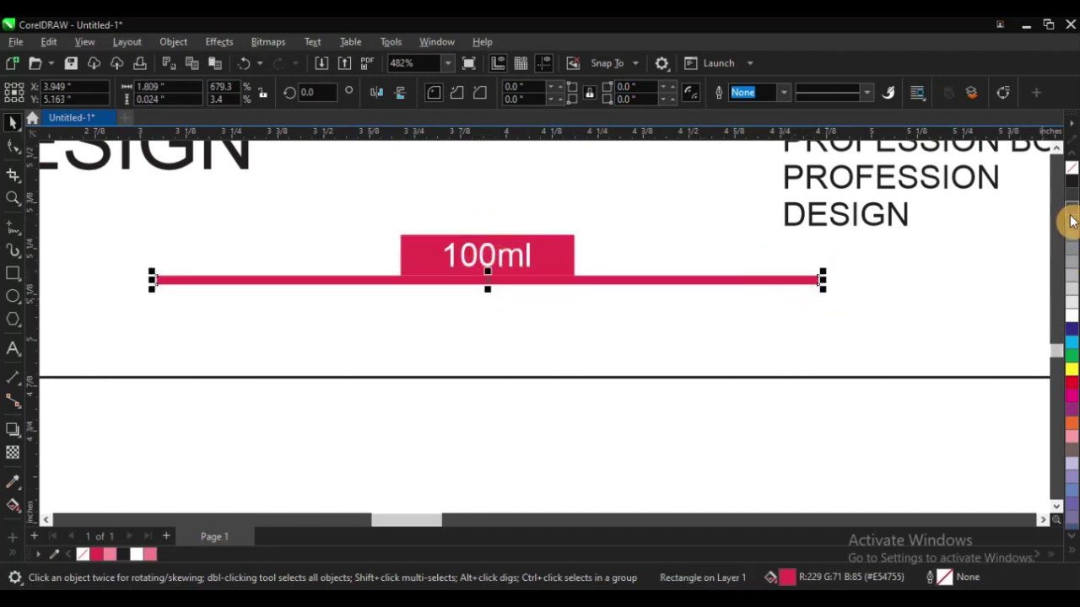
left_click(1072, 287)
scroll(414, 330, "down", 3)
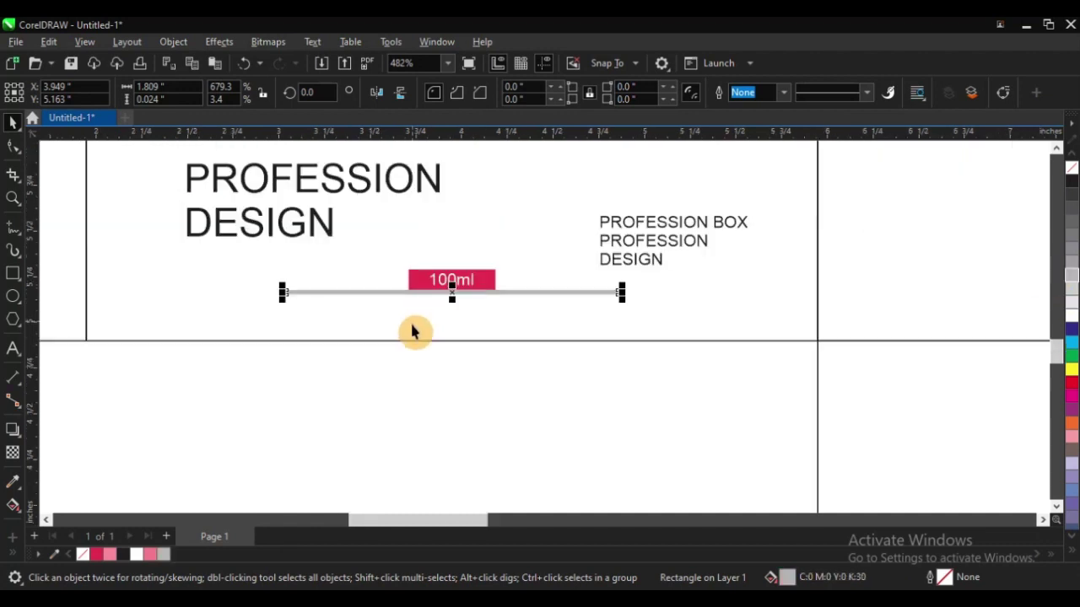
left_click_drag(523, 308, 623, 313)
left_click(416, 390)
- Move the large PROFESSION DESIGN text down near the grey strip and align the small text block's top with it
scroll(443, 368, "down", 2)
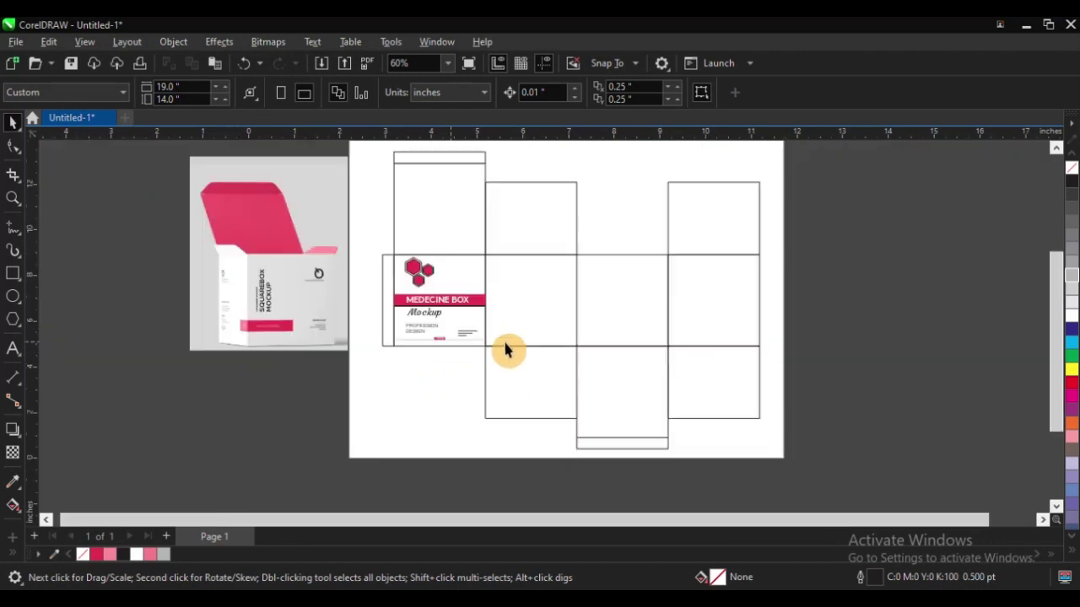
key("F2")
left_click_drag(242, 196, 373, 320)
scroll(494, 379, "up", 2)
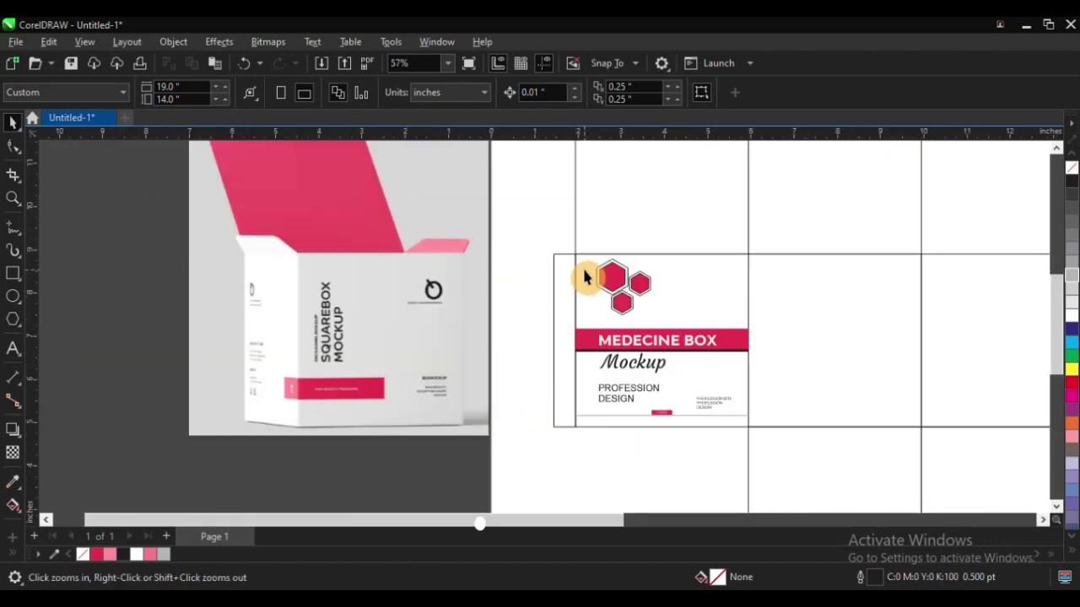
left_click_drag(250, 222, 860, 487)
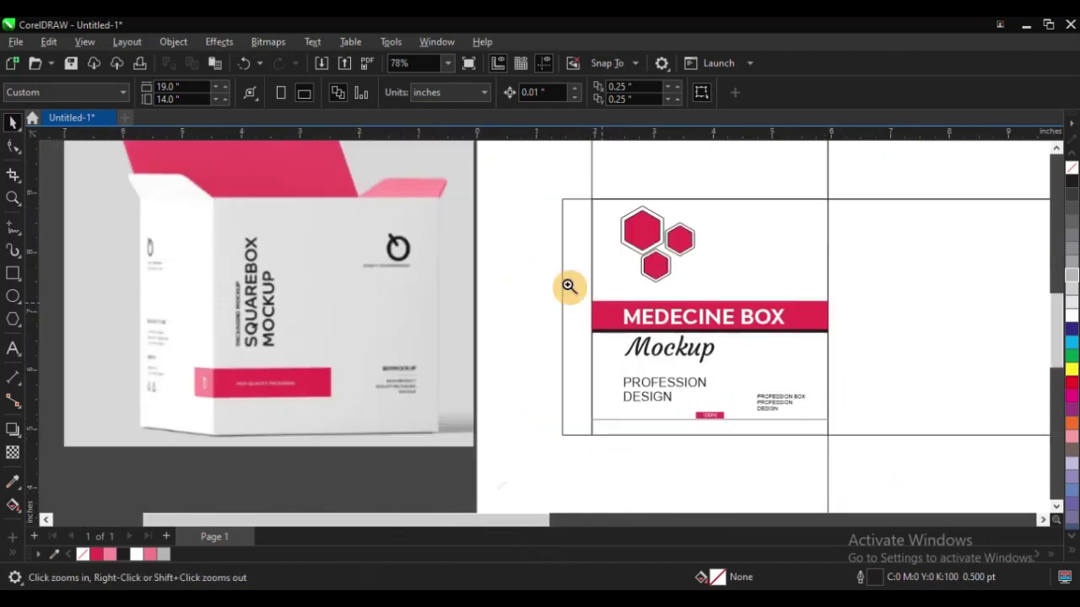
left_click_drag(535, 270, 894, 481)
key("space")
left_click(465, 338)
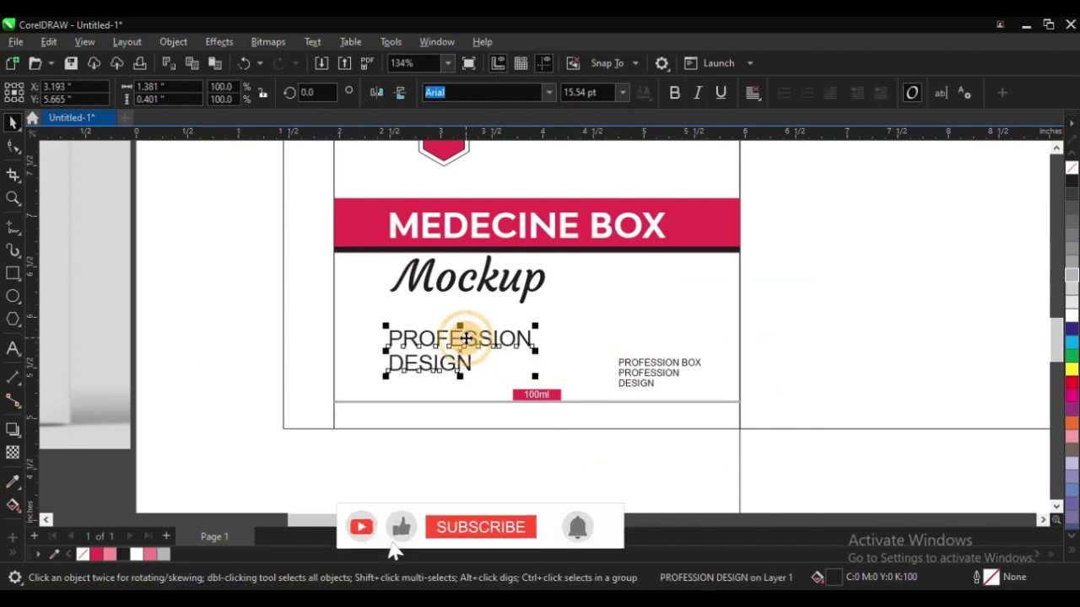
left_click_drag(465, 340, 486, 356)
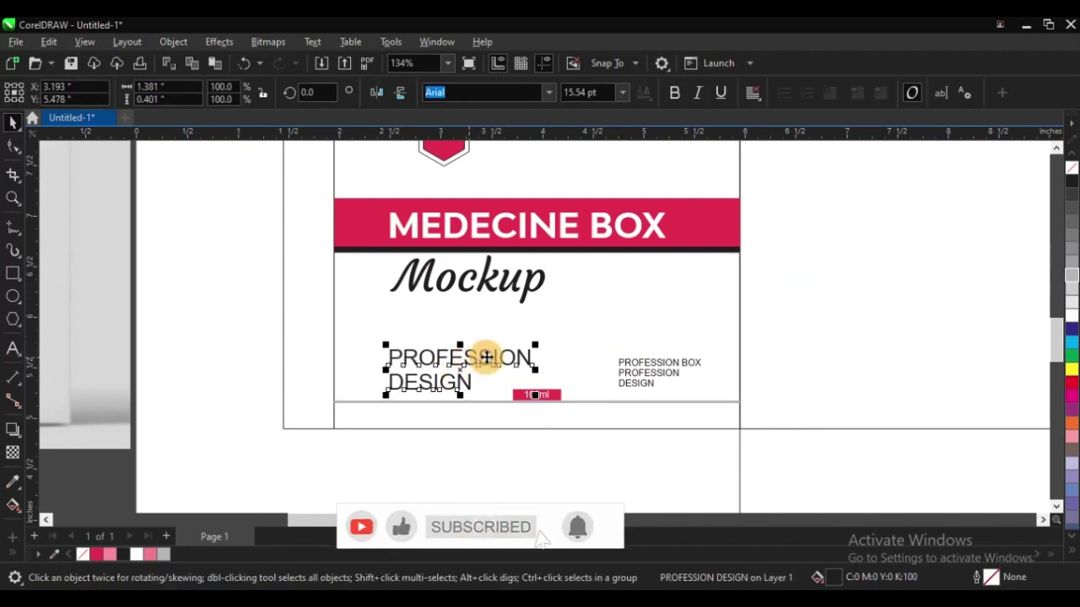
left_click(646, 368)
left_click(521, 352, "shift")
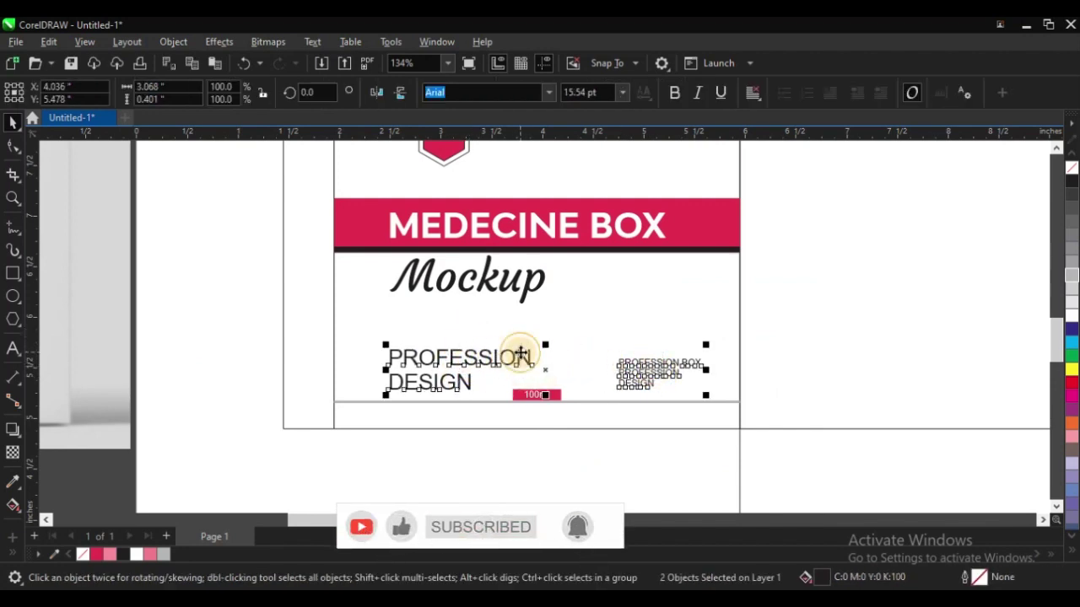
- Shorten the small text block to two lines reading PROFESSION BOX and DESIGN
scroll(506, 388, "down", 3)
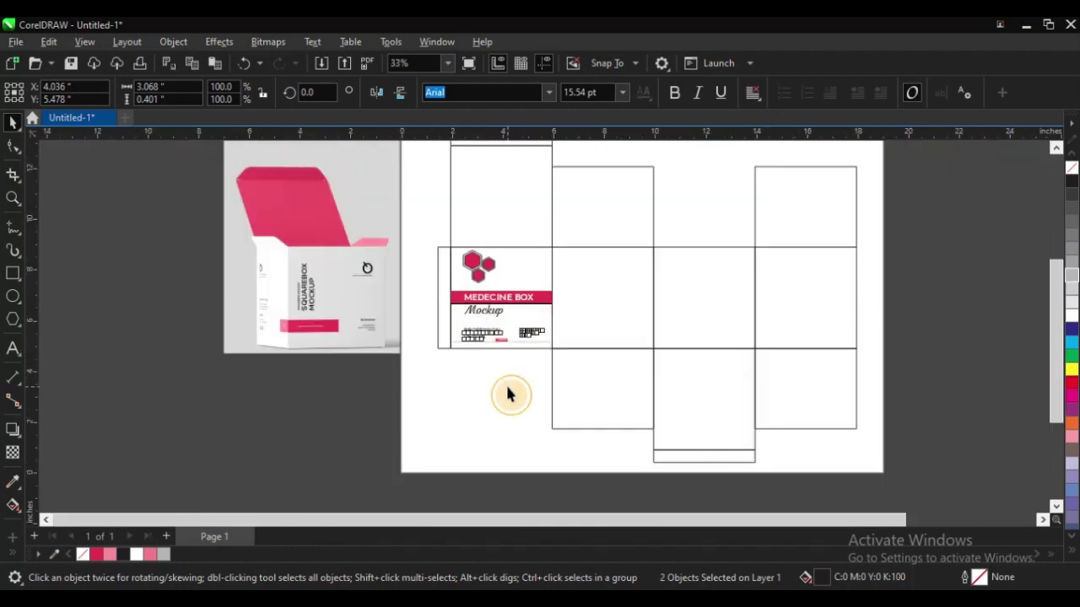
key("space")
left_click_drag(466, 320, 729, 446)
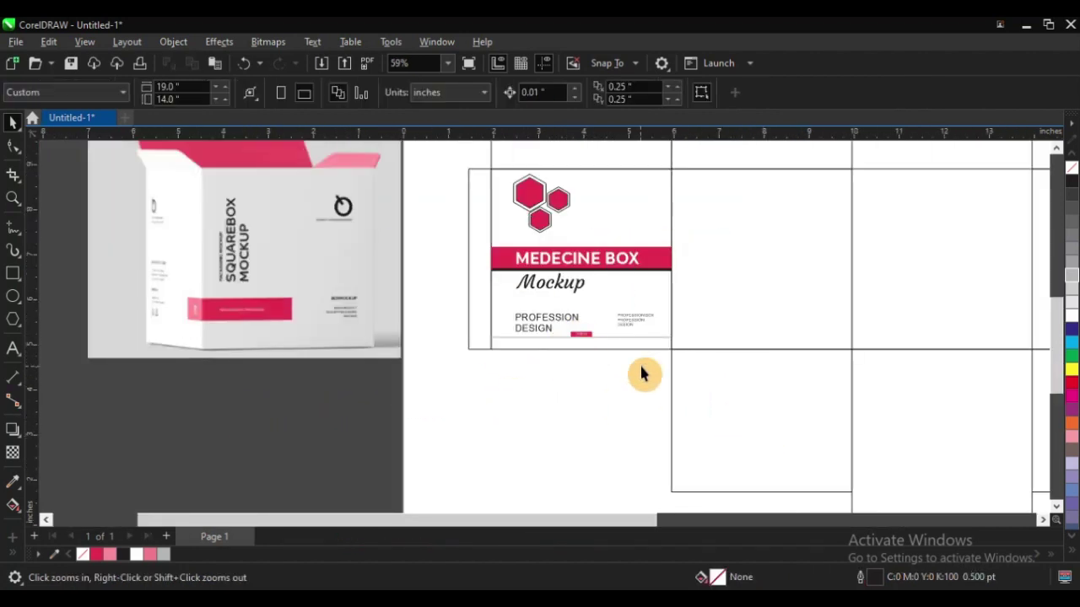
left_click_drag(424, 229, 584, 329)
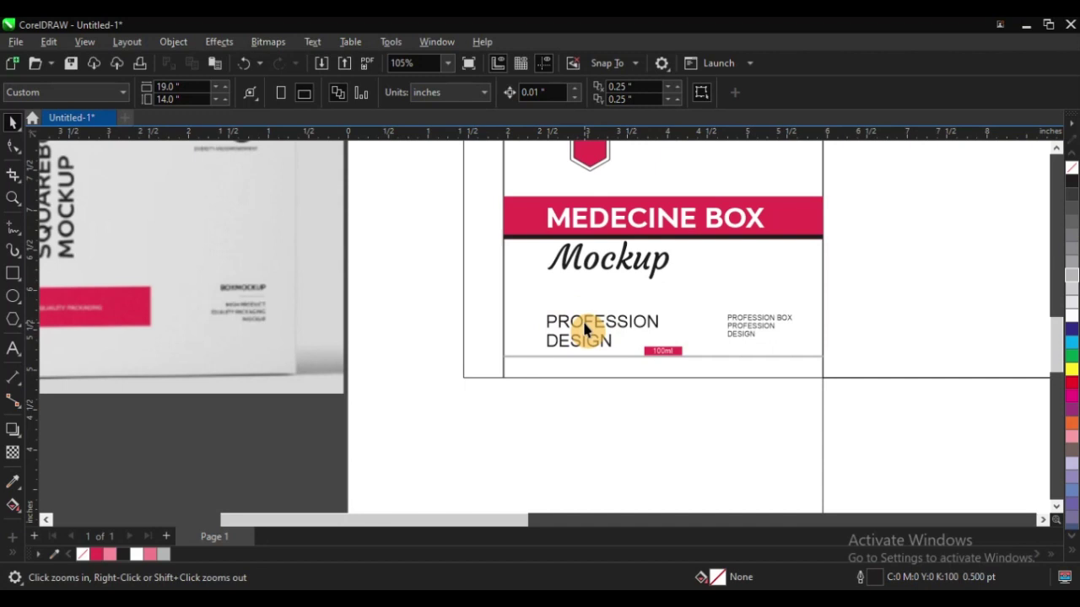
left_click(584, 324)
left_click(757, 343)
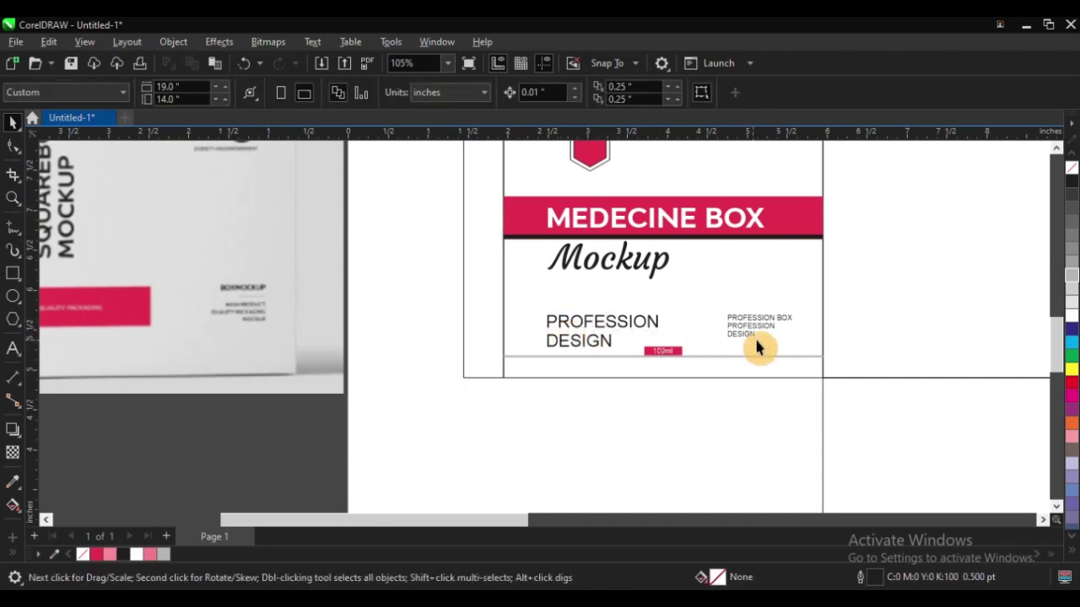
key("F2")
left_click_drag(524, 260, 857, 408)
key("F8")
left_click(755, 299)
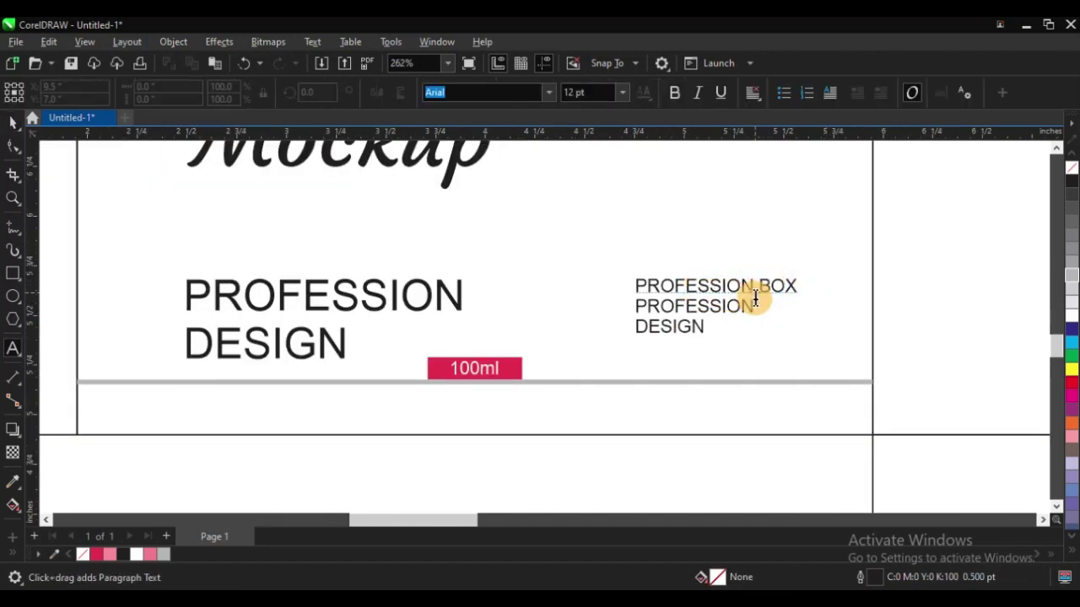
left_click(761, 288)
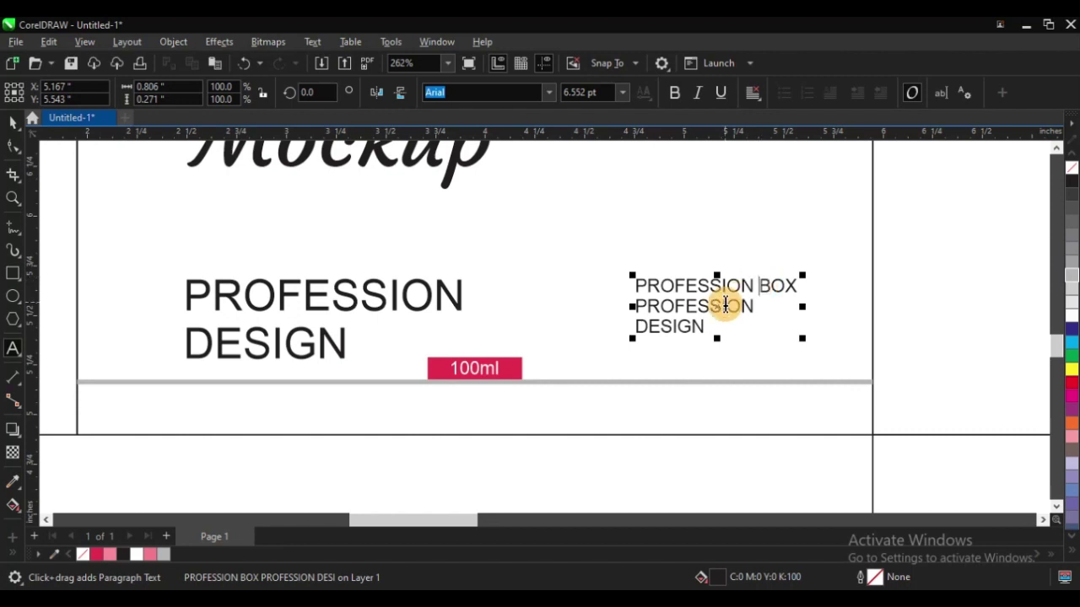
double_click(726, 306)
type("desing DESIGN")
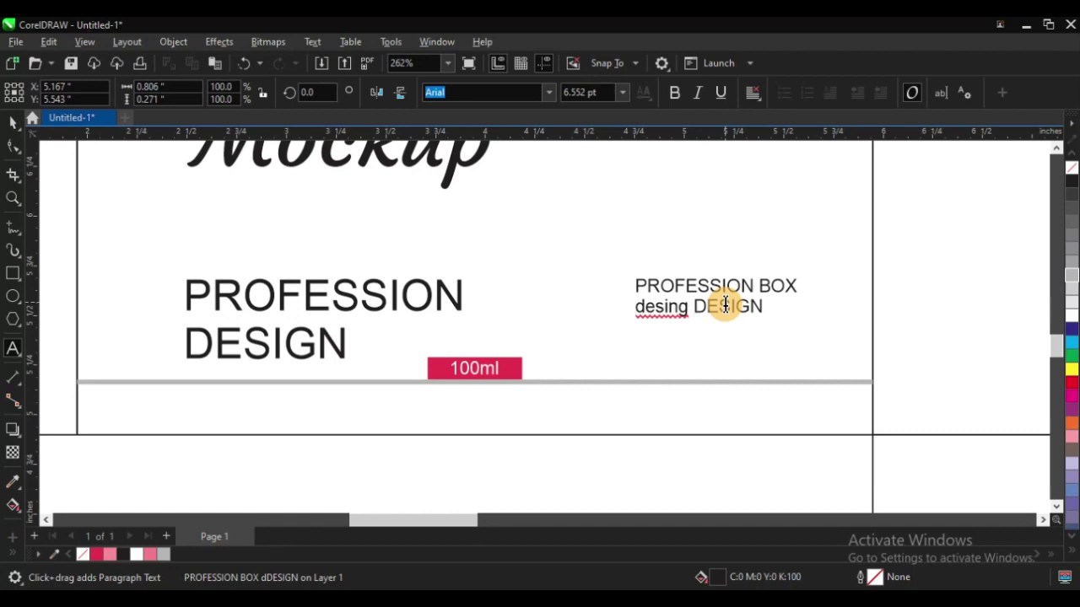
key("BackSpace")
key("ctrl+space")
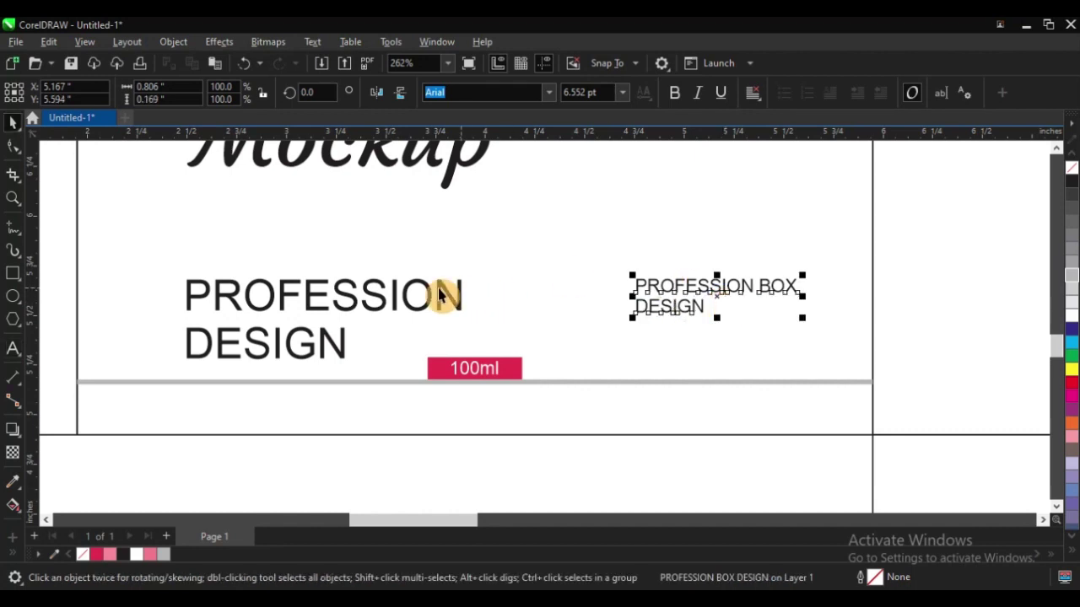
- Delete the large PROFESSION DESIGN text, move the PROFESSION BOX DESIGN text into its place and enlarge it to about 170%
left_click(407, 305)
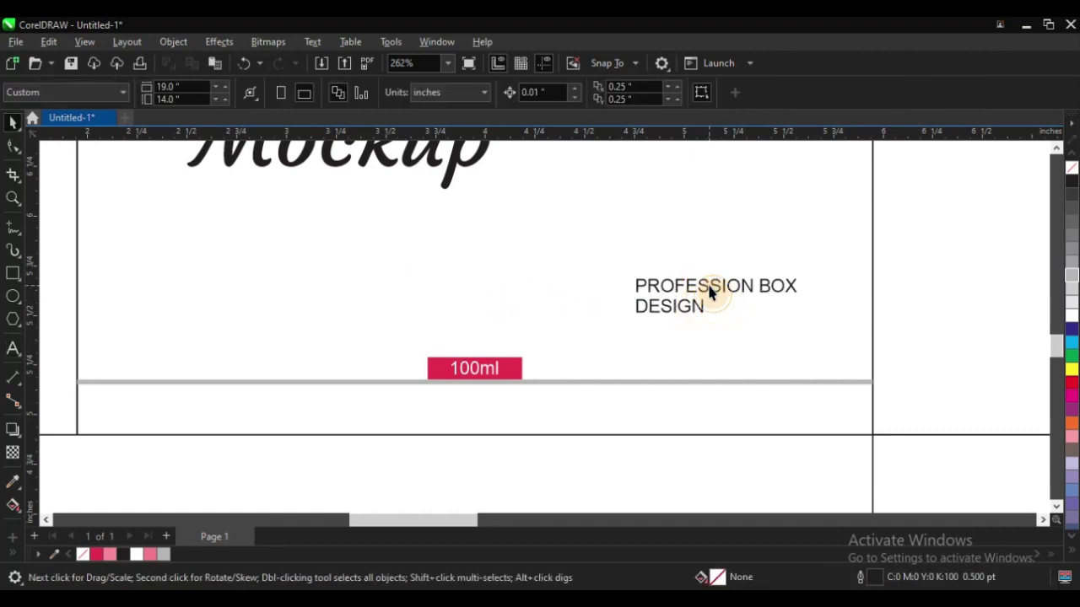
left_click_drag(708, 291, 281, 295)
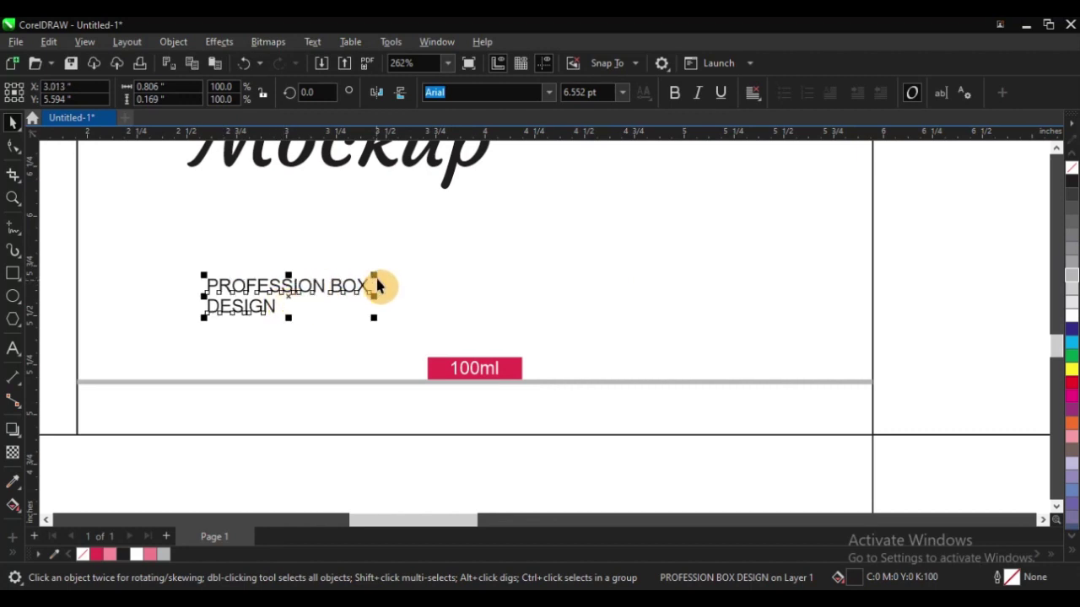
left_click_drag(377, 286, 431, 253)
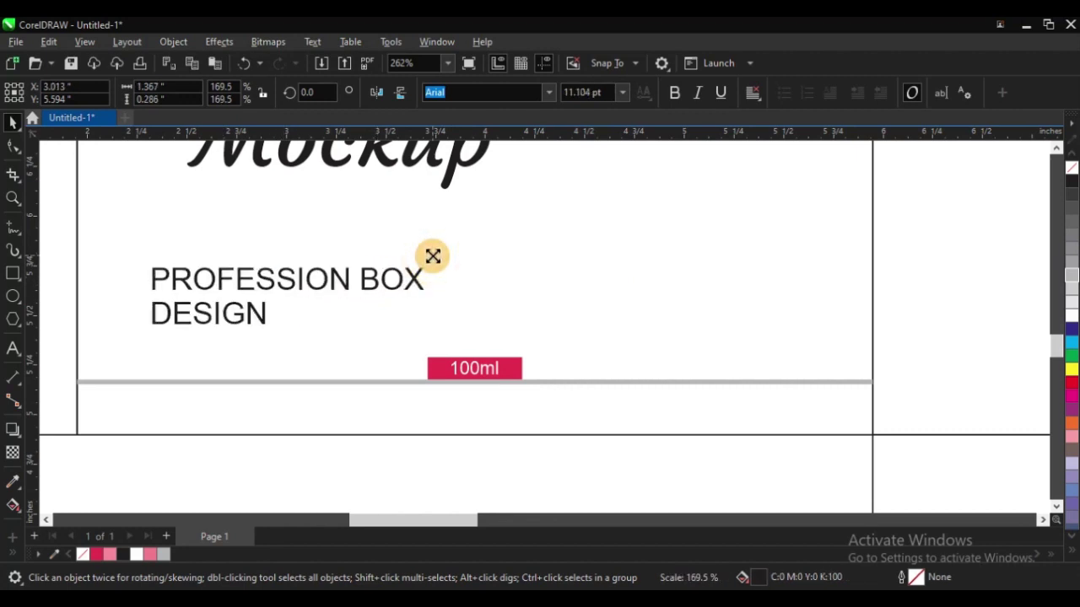
- Left-align the PROFESSION BOX DESIGN text with the Mockup text
left_click(364, 158, "shift")
key("l")
scroll(429, 329, "down", 2)
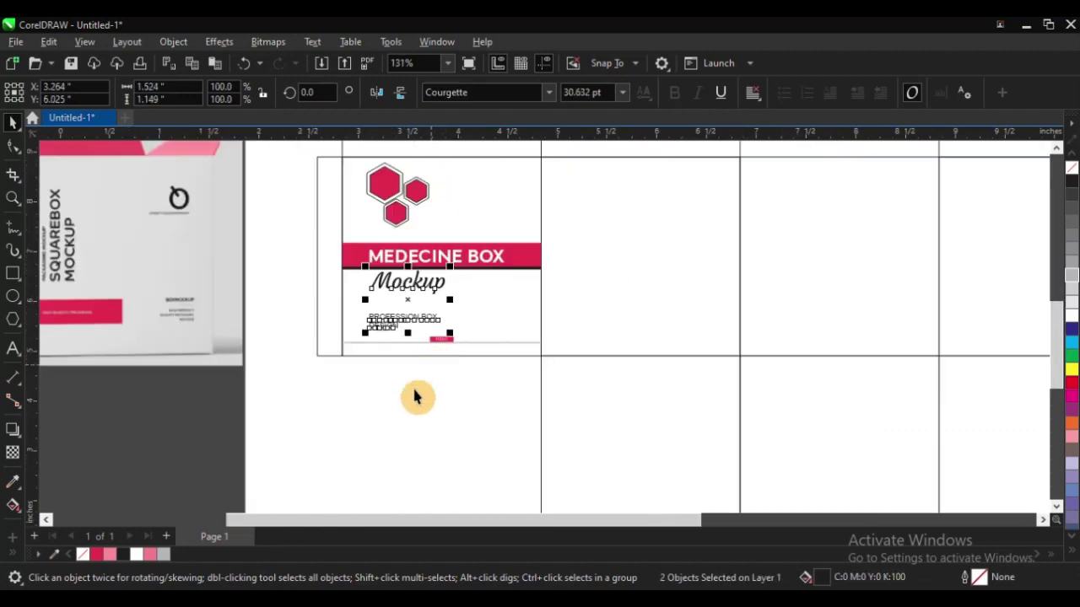
left_click(402, 412)
- Compare the front panel's artwork with the reference box mockup and the rest of the box layout
scroll(327, 340, "down", 1)
key("F2")
left_click_drag(226, 198, 499, 400)
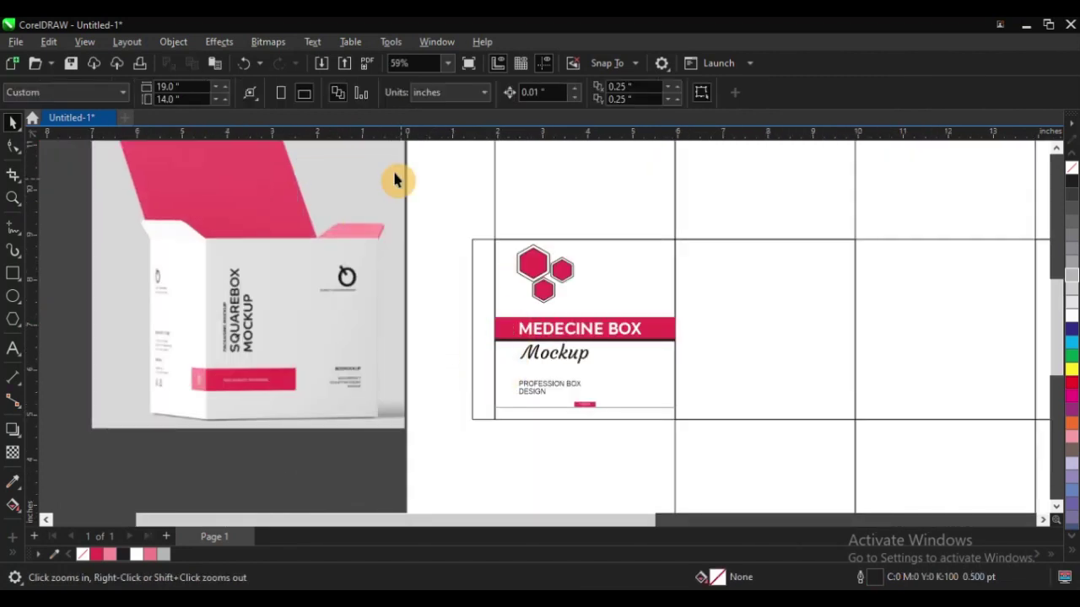
key("space")
scroll(316, 313, "down", 1)
key("F2")
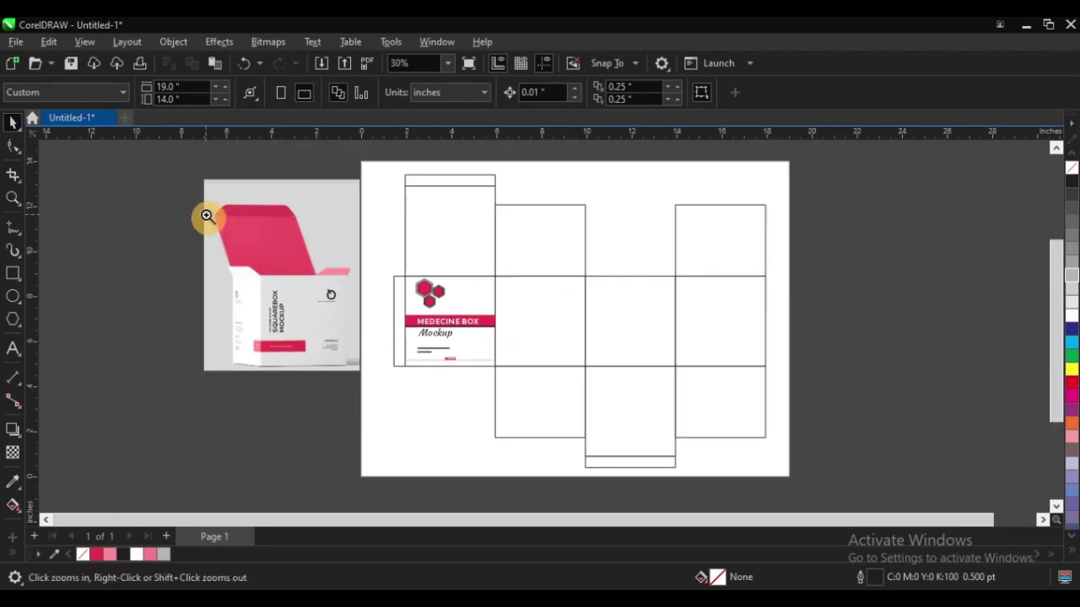
left_click_drag(185, 209, 749, 478)
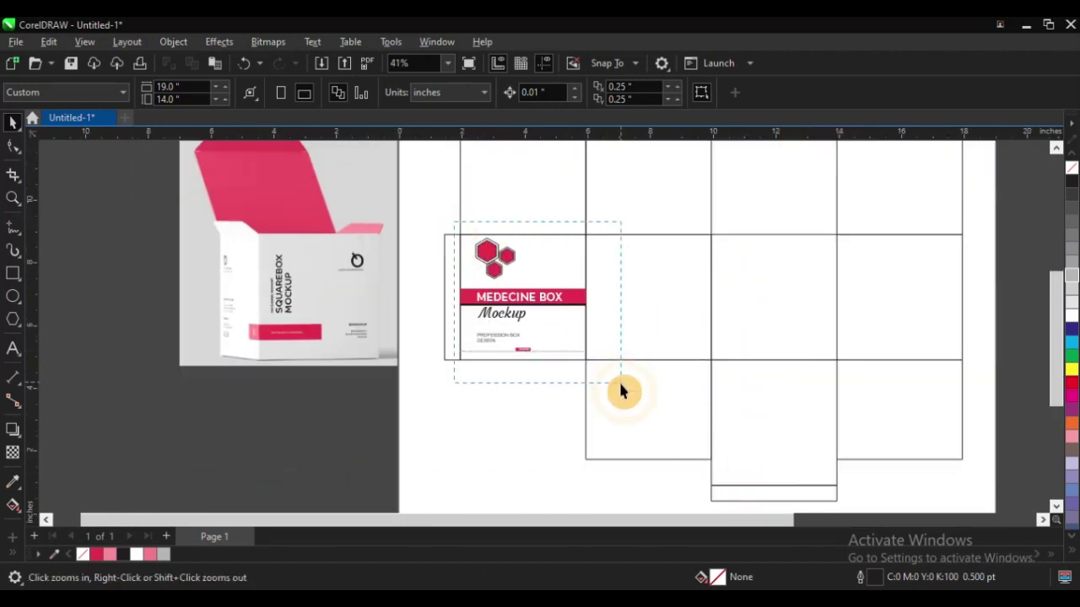
left_click_drag(560, 303, 610, 349)
key("ctrl+z")
left_click(433, 203)
key("F2")
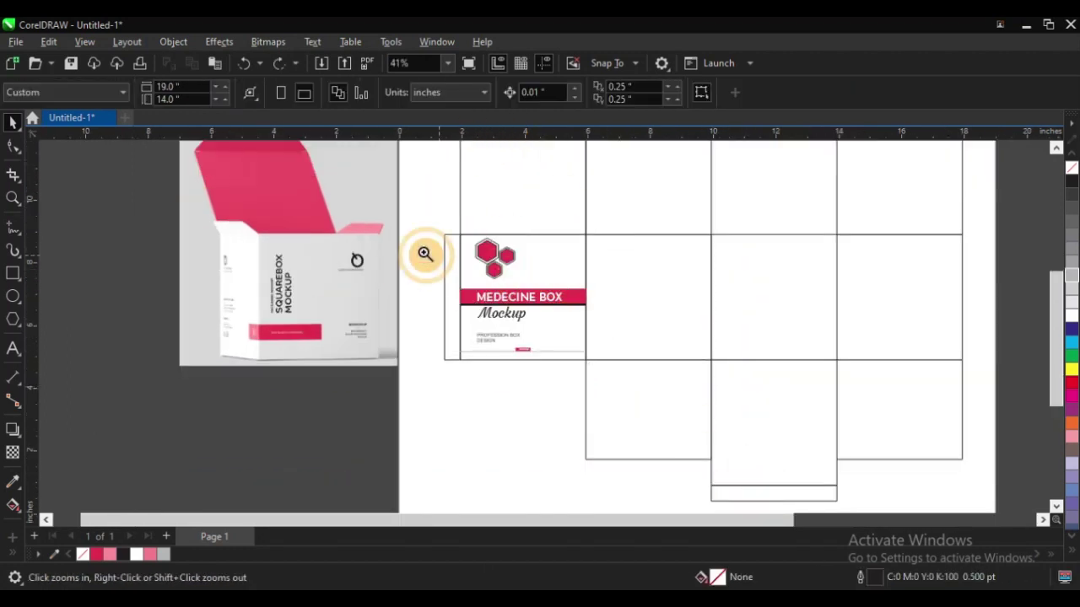
left_click_drag(421, 251, 626, 369)
left_click_drag(652, 310, 732, 322)
key("ctrl+z")
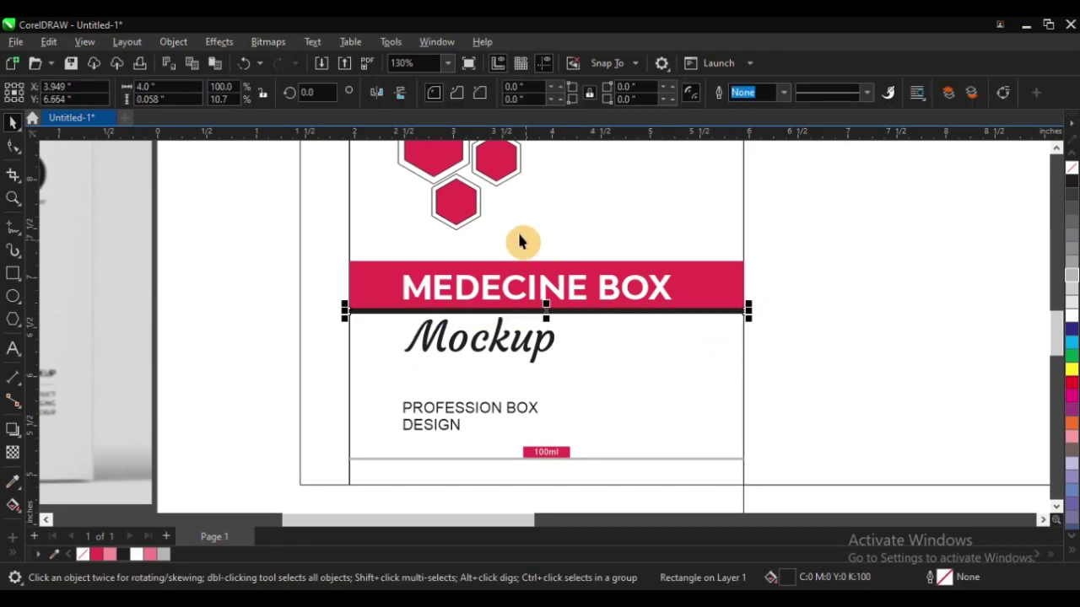
scroll(489, 270, "down", 1)
scroll(490, 281, "down", 2)
left_click(632, 299)
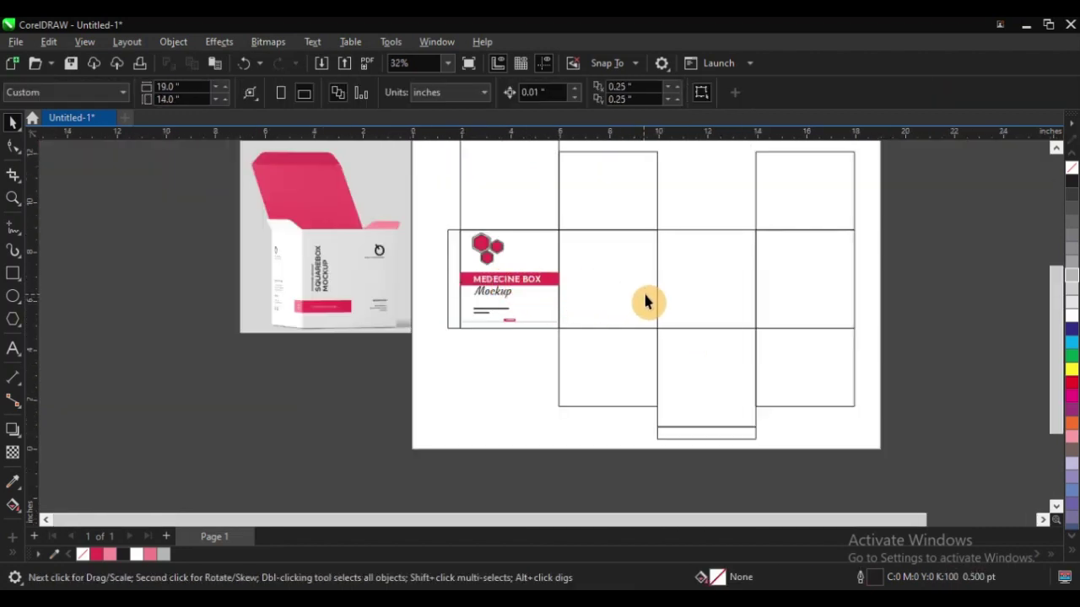
- Group all of the front panel's artwork, from the hexagons down to the volume label strip, into one object
key("space")
left_click_drag(607, 340, 720, 394)
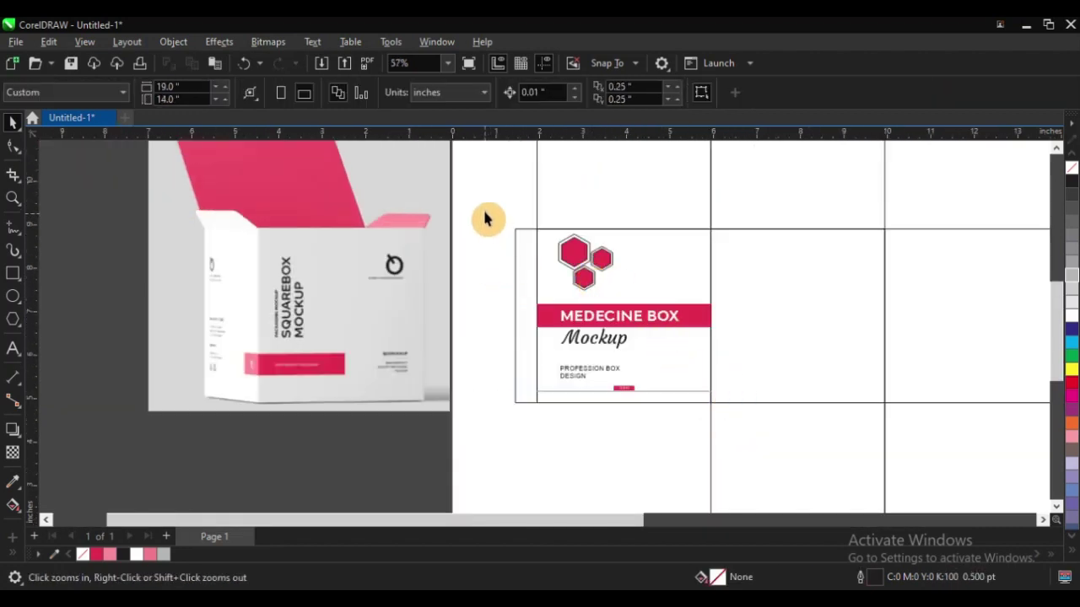
key("space")
key("space")
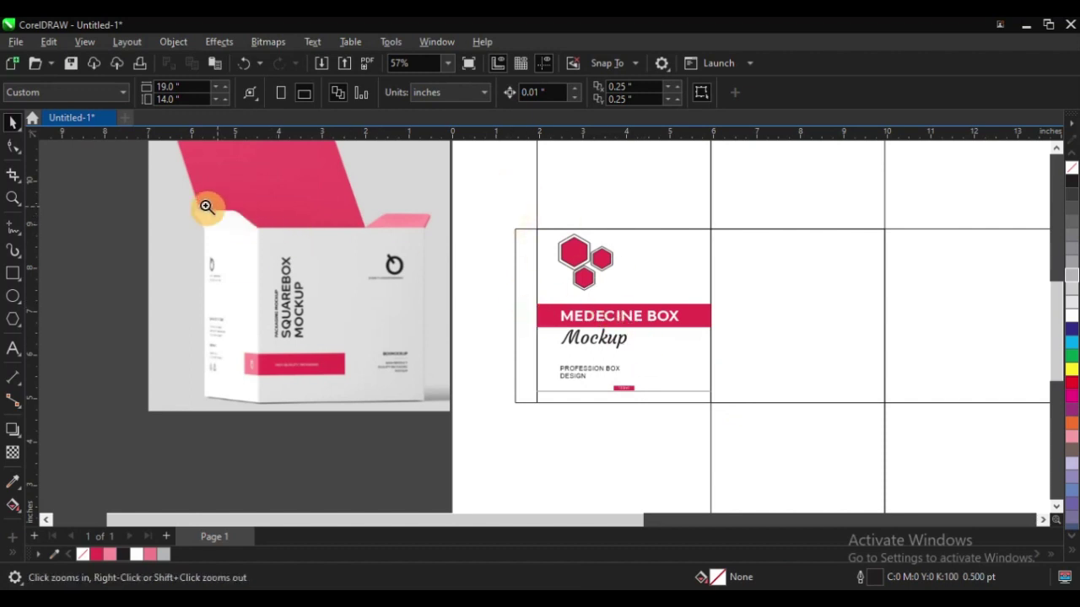
left_click_drag(207, 207, 872, 473)
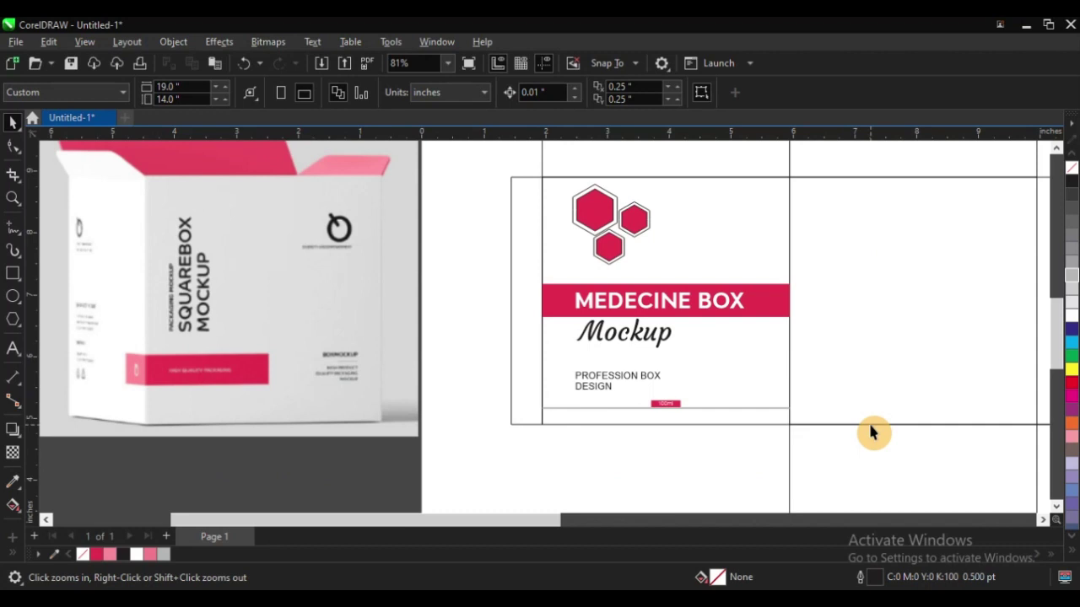
right_click(337, 346)
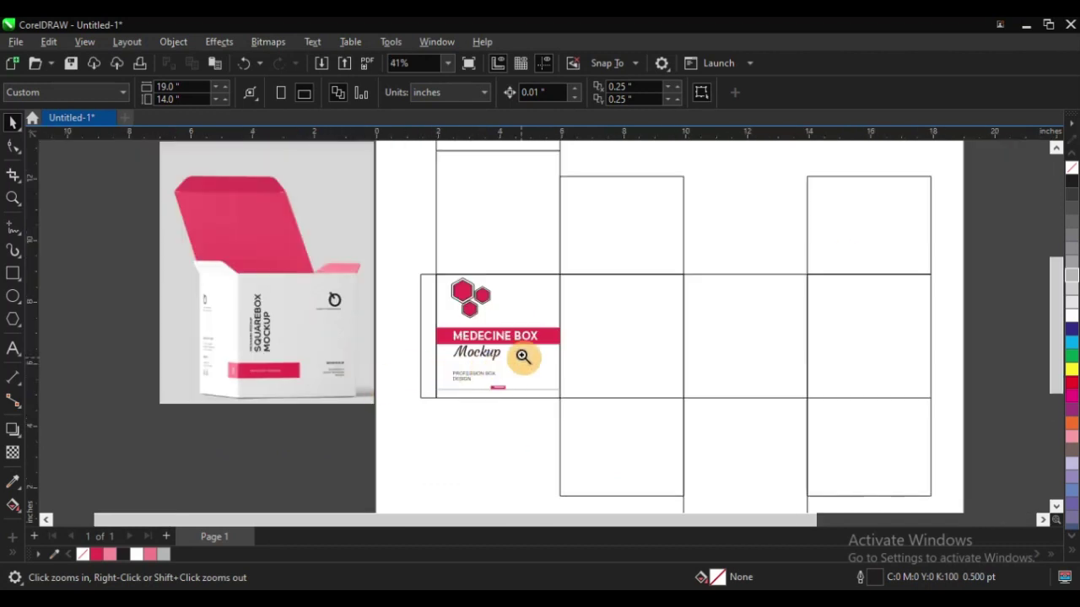
left_click_drag(316, 277, 811, 451)
left_click_drag(351, 205, 689, 482)
left_click_drag(424, 182, 736, 478)
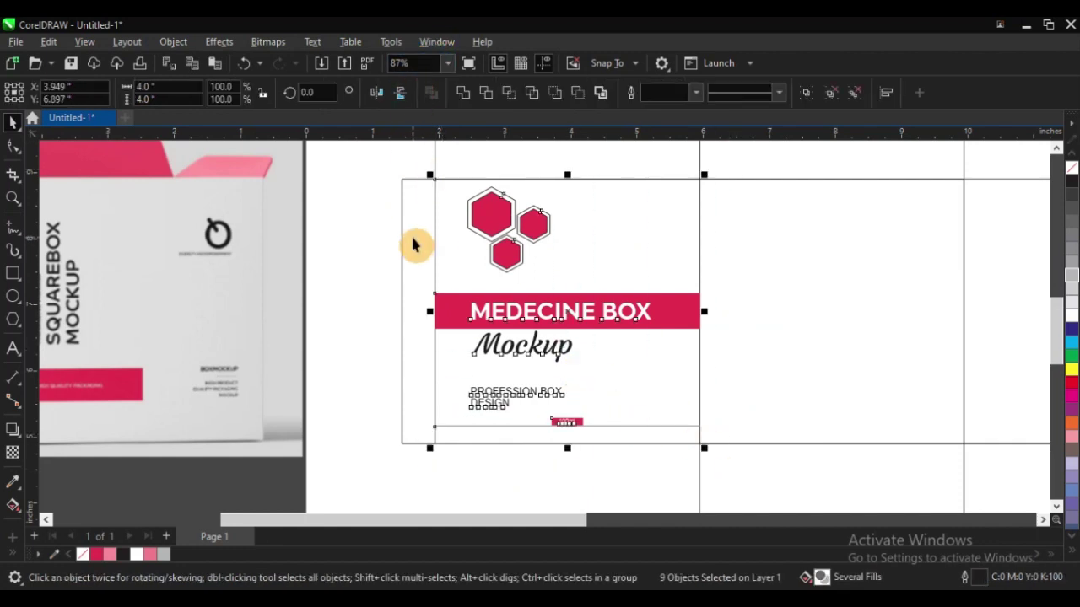
key("ctrl+g")
- Copy the grouped front artwork onto the third panel of the box layout and center it horizontally there
scroll(311, 282, "down", 2)
key("F2")
left_click_drag(279, 220, 554, 359)
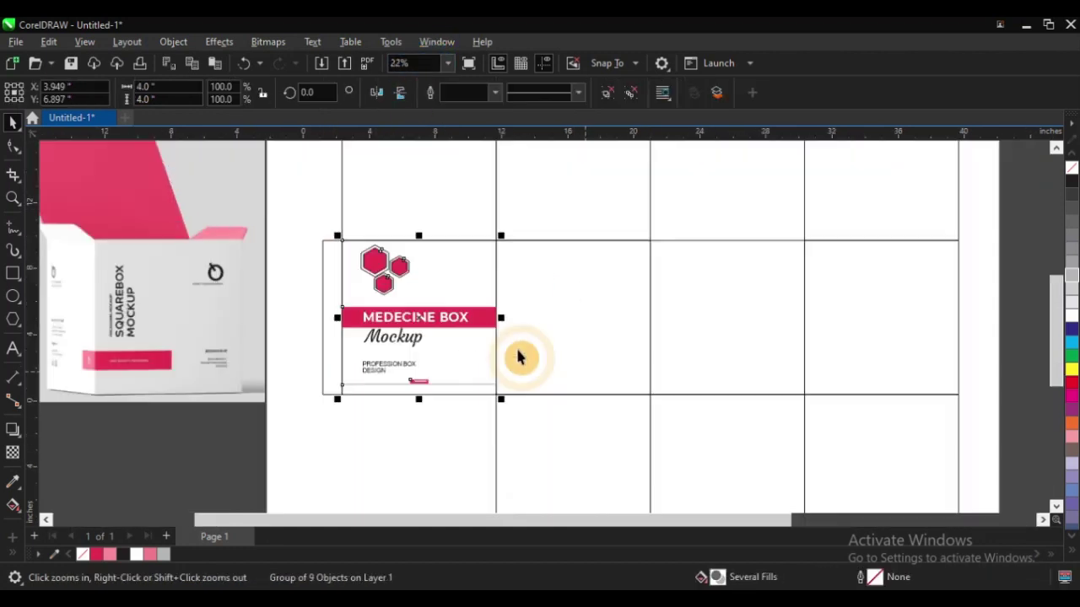
left_click_drag(410, 301, 504, 313)
right_click(505, 313)
left_click(665, 290, "shift")
key("c")
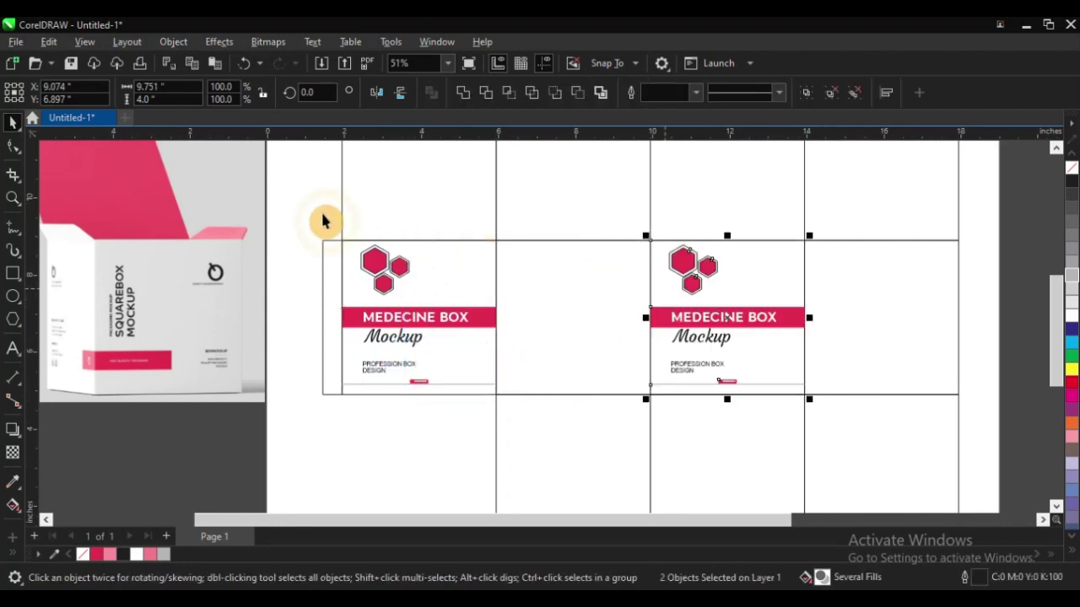
left_click(323, 221)
- Try deleting the artwork copy and the panel outline behind it on the third panel, and undo the deletions
left_click(735, 284)
key("Delete")
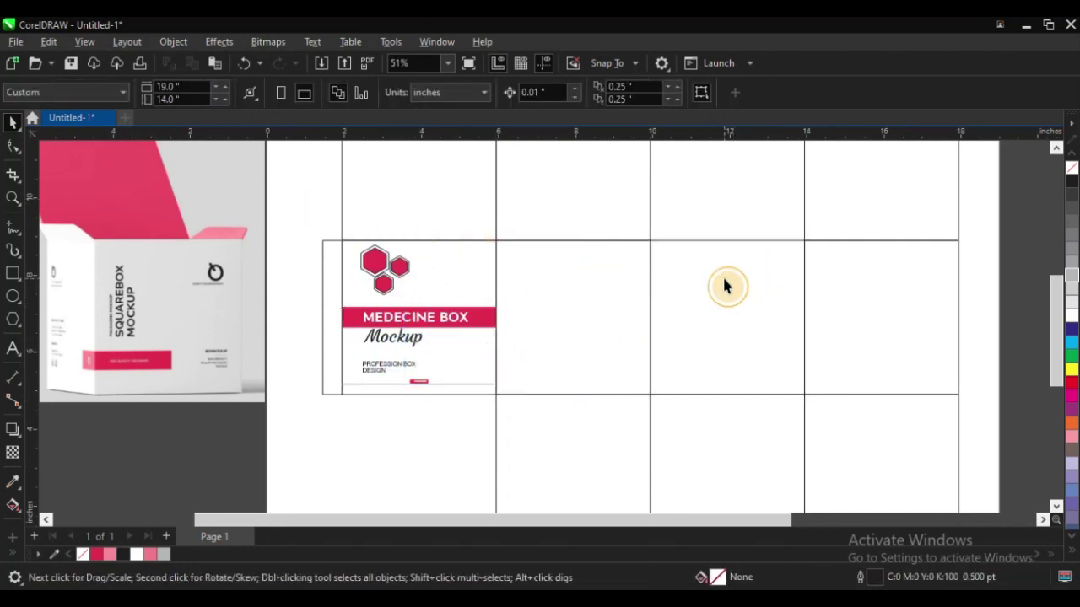
left_click(726, 286)
key("Delete")
key("ctrl+z")
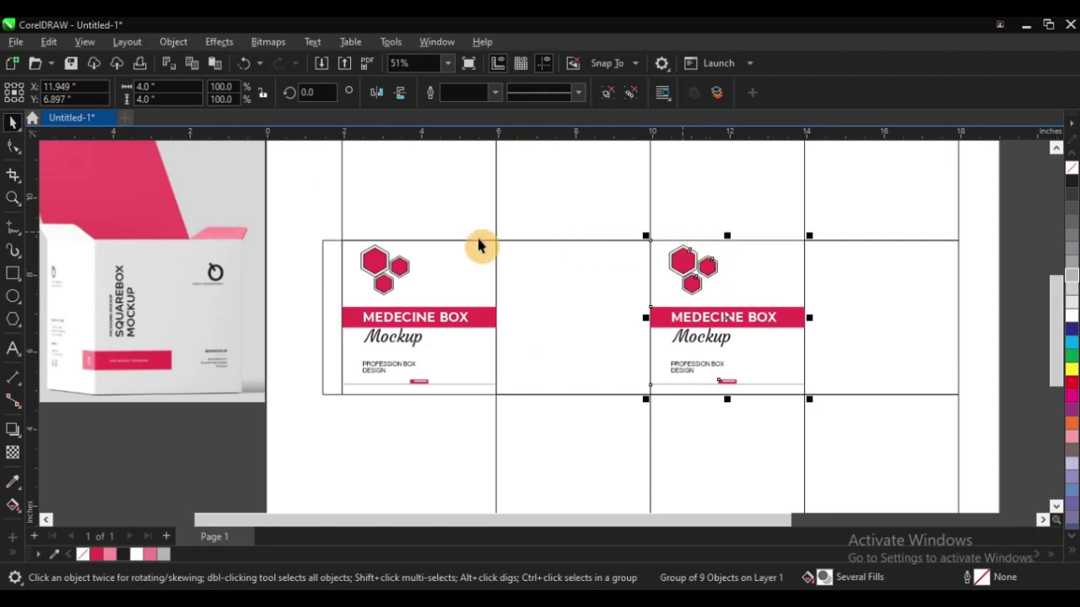
- Copy the grouped front artwork onto the flap above the front panel and center it there horizontally and vertically
left_click(306, 195)
scroll(455, 309, "down", 2)
key("F2")
left_click_drag(320, 209, 569, 385)
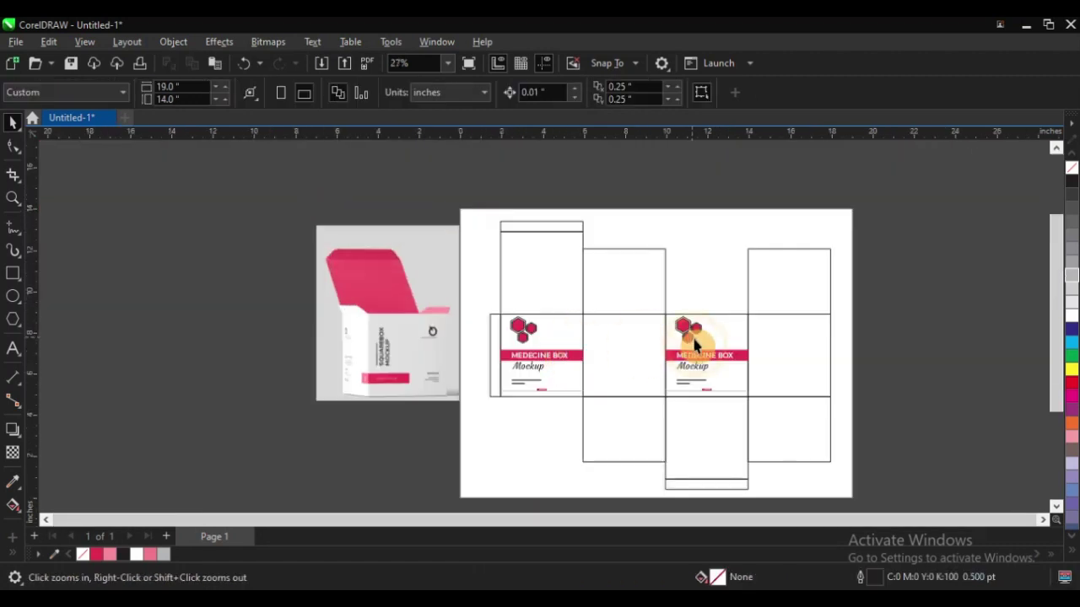
left_click_drag(279, 202, 713, 448)
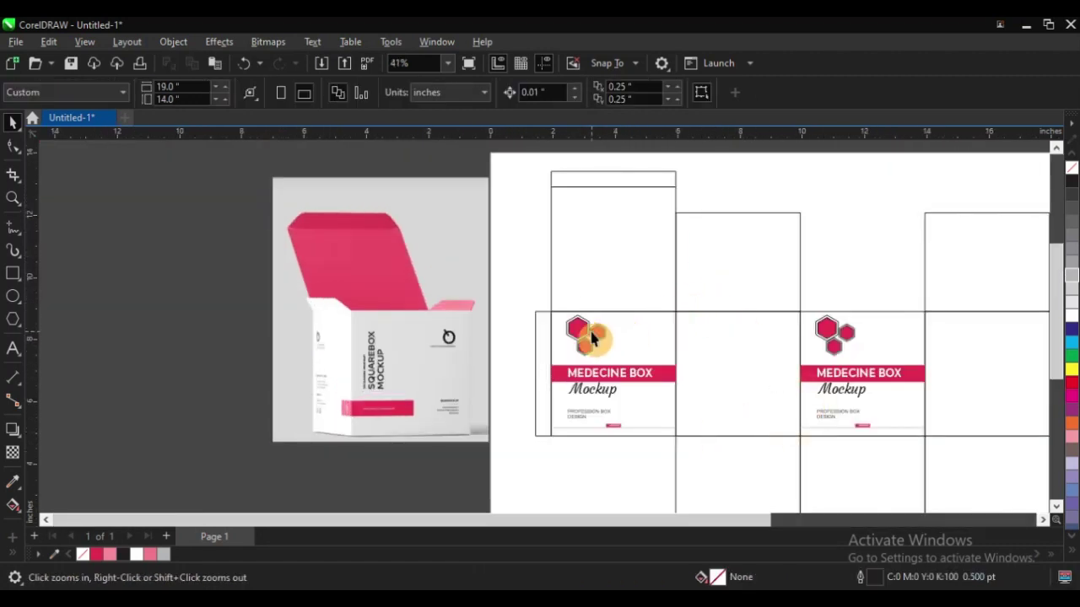
key("space")
left_click_drag(590, 338, 611, 207)
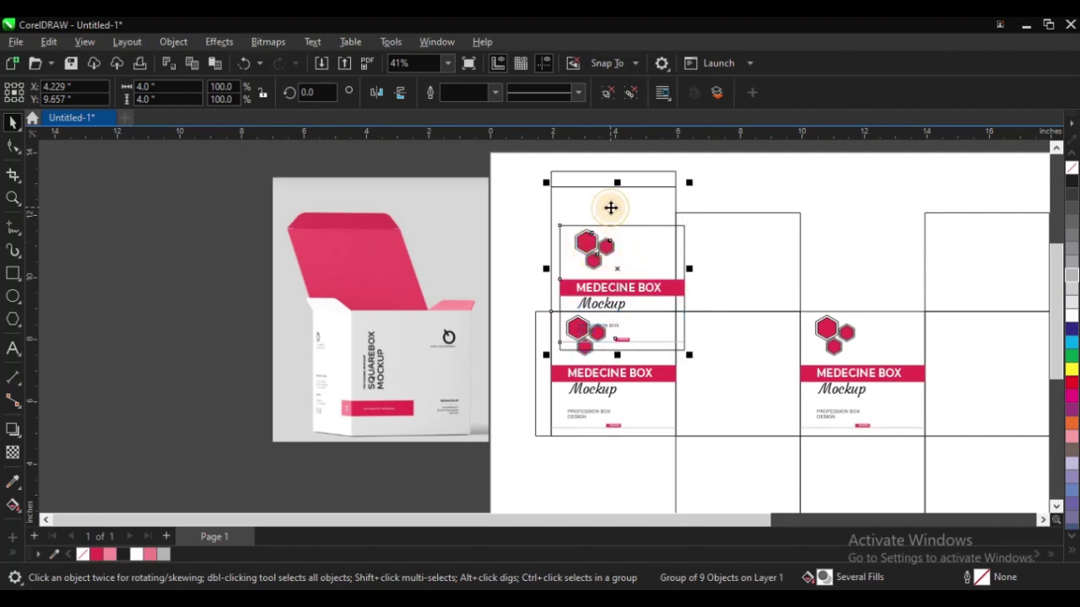
left_click(610, 208, "shift")
key("c")
key("e")
left_click(519, 223)
- Mirror the upper flap's artwork copy both horizontally and vertically
left_click(631, 266)
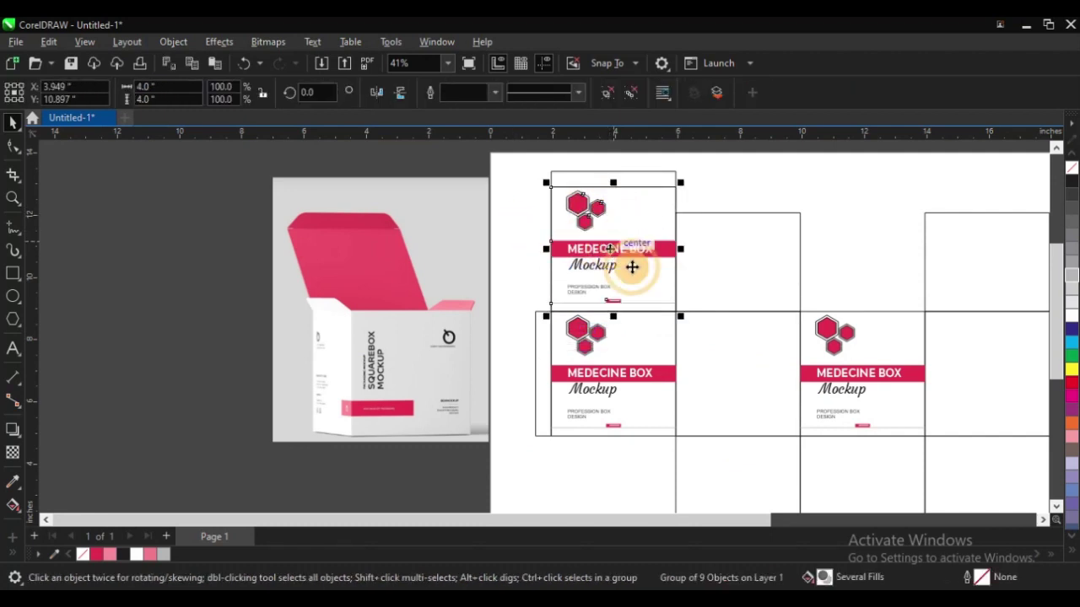
left_click_drag(631, 267, 632, 267)
left_click(376, 91)
left_click(399, 92)
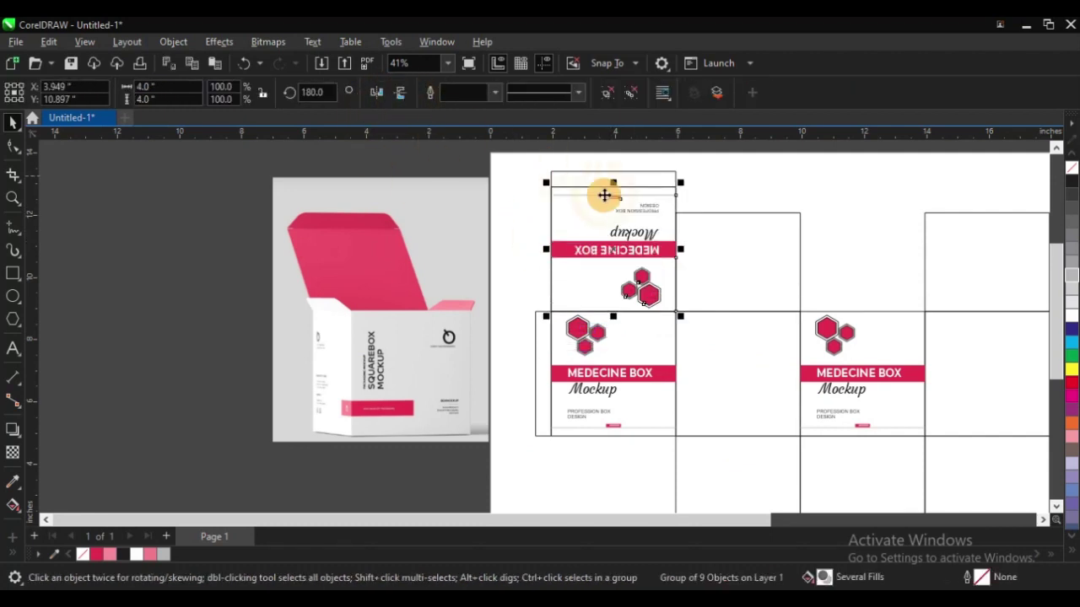
left_click(746, 194)
- Copy the upside-down artwork onto the flap below the third panel and center it on the flap in both directions
key("F3")
key("F2")
left_click_drag(419, 183, 757, 411)
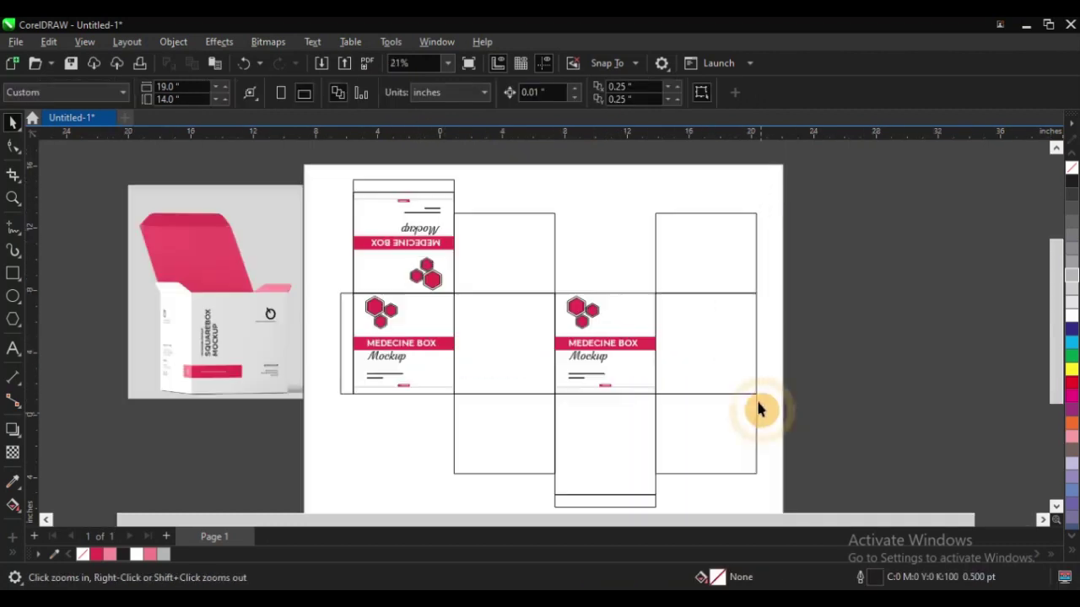
key("space")
left_click(588, 200)
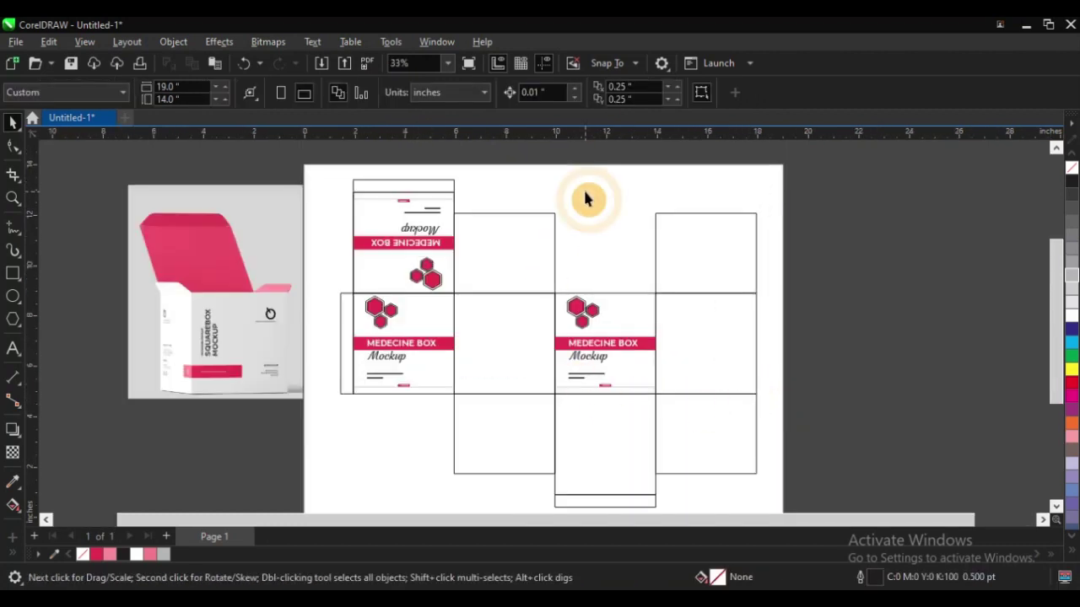
left_click_drag(441, 242, 577, 286)
left_click(600, 450, "shift")
key("c")
key("e")
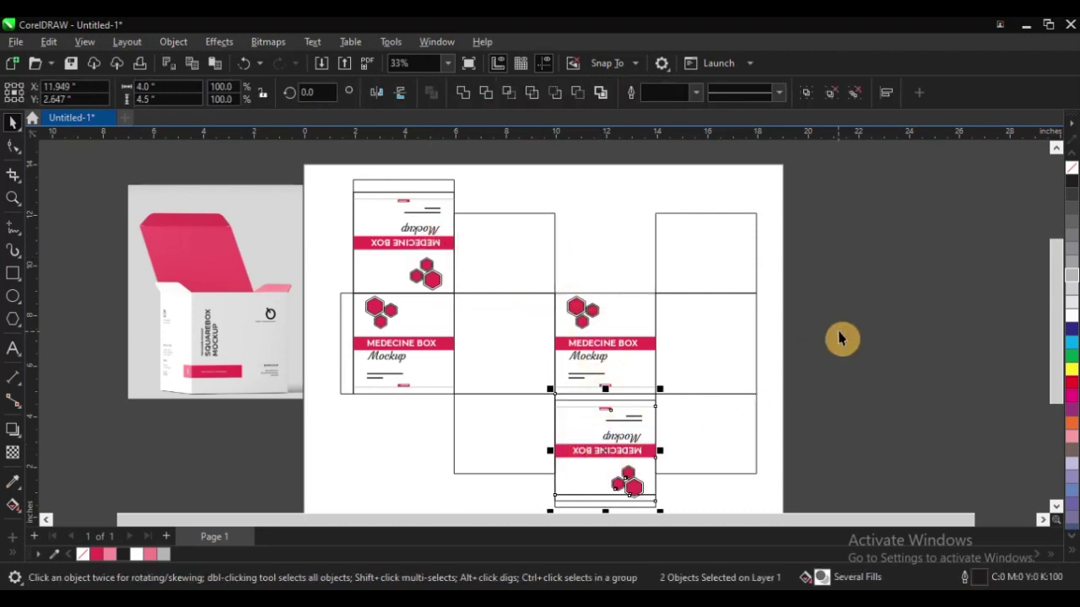
- Mirror the lower flap's artwork both horizontally and vertically so it reads upright
left_click(839, 335)
key("F3")
key("z")
left_click_drag(361, 234, 664, 413)
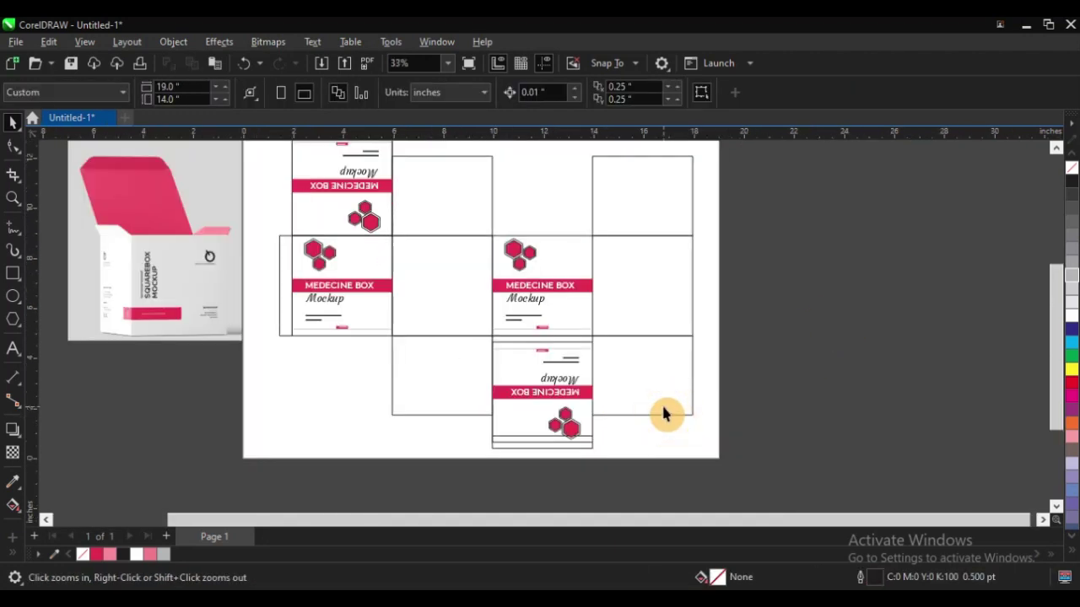
key("F2")
left_click_drag(416, 287, 707, 488)
left_click(543, 317)
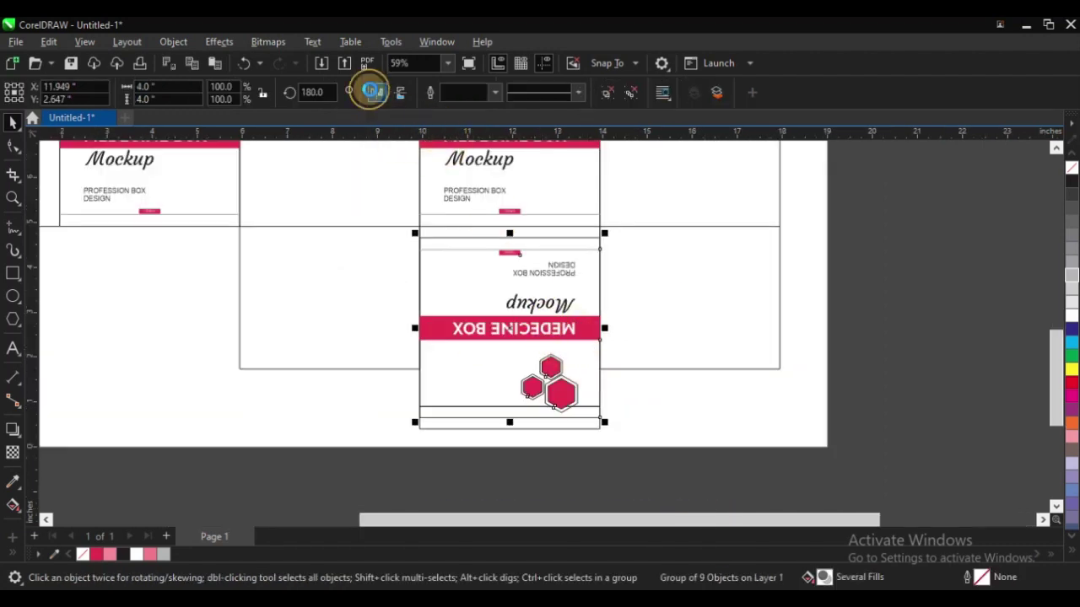
left_click(371, 92)
scroll(554, 326, "down", 4)
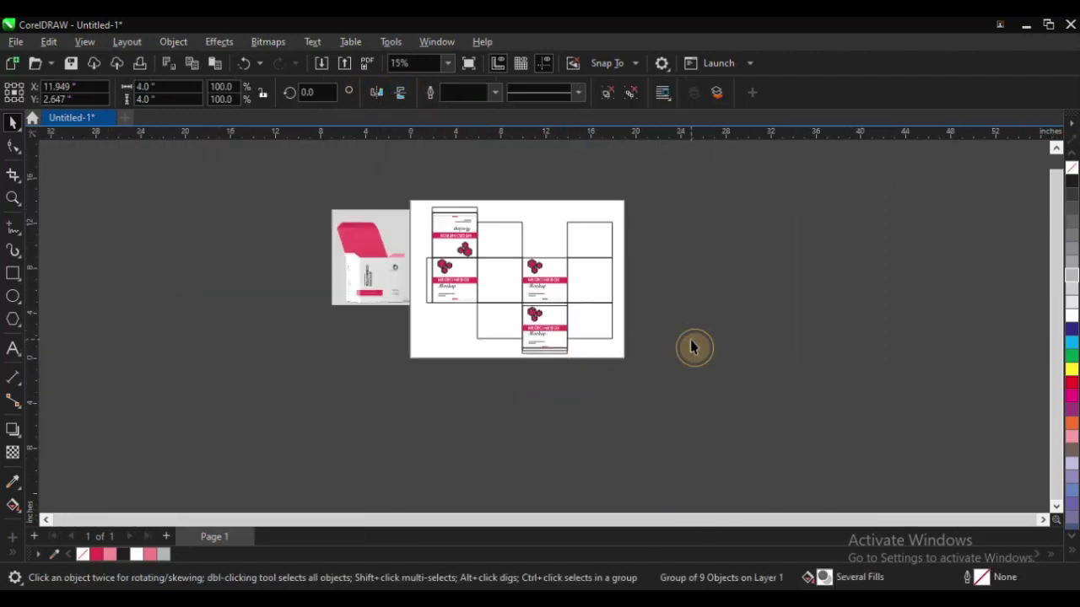
left_click(690, 344)
- Try moving the lower flap's grouped outline away from the artwork, and undo each move
key("F2")
left_click_drag(309, 176, 792, 438)
key("F2")
left_click_drag(504, 350, 576, 431)
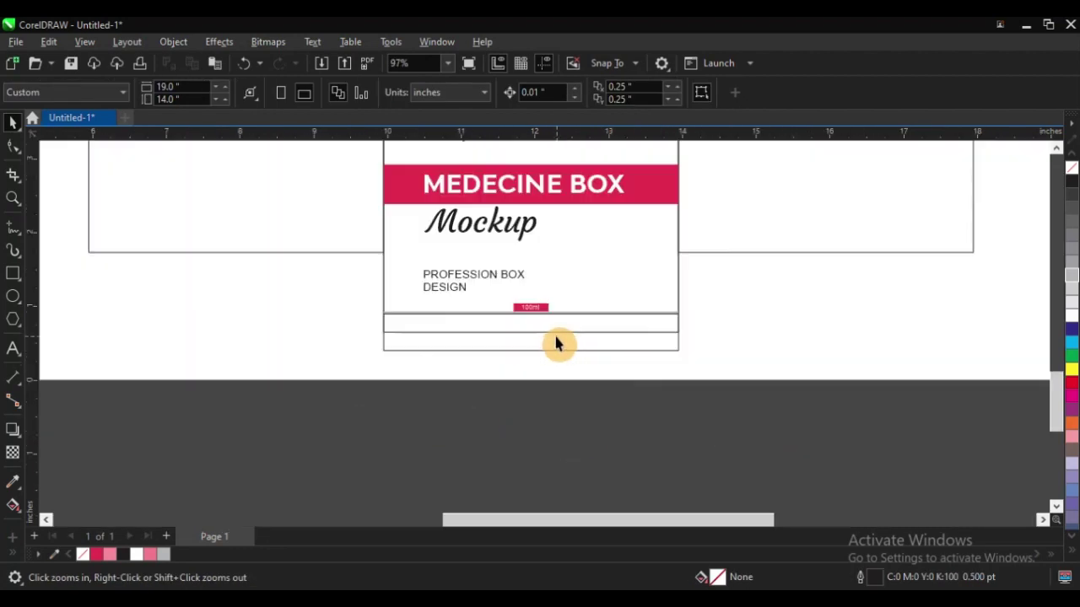
key("space")
left_click_drag(555, 343, 708, 384)
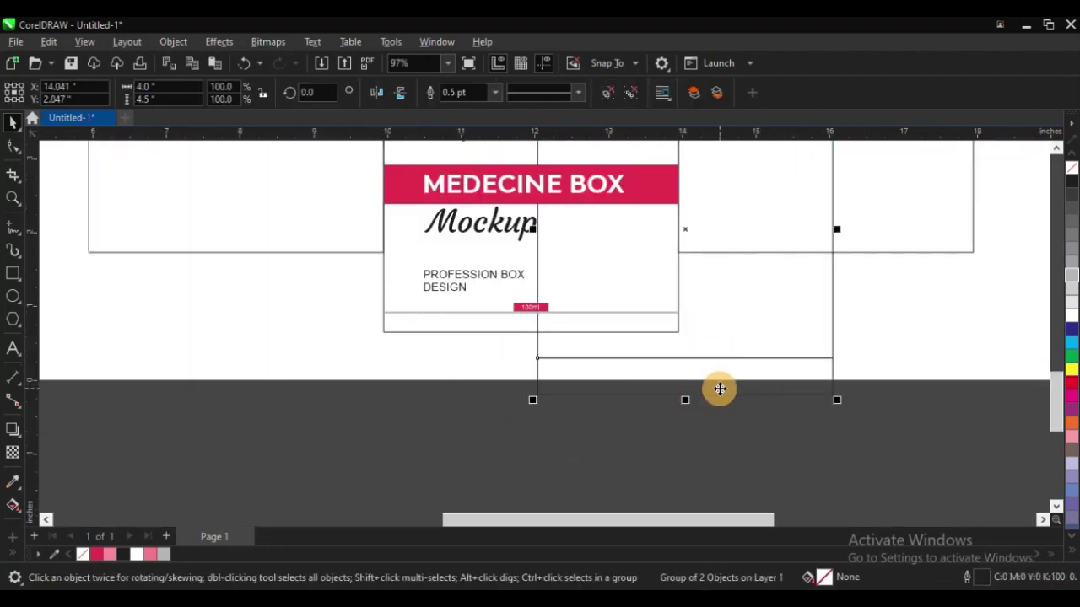
key("ctrl+z")
left_click_drag(595, 350, 784, 377)
key("ctrl+z")
scroll(575, 381, "down", 2)
left_click(690, 409)
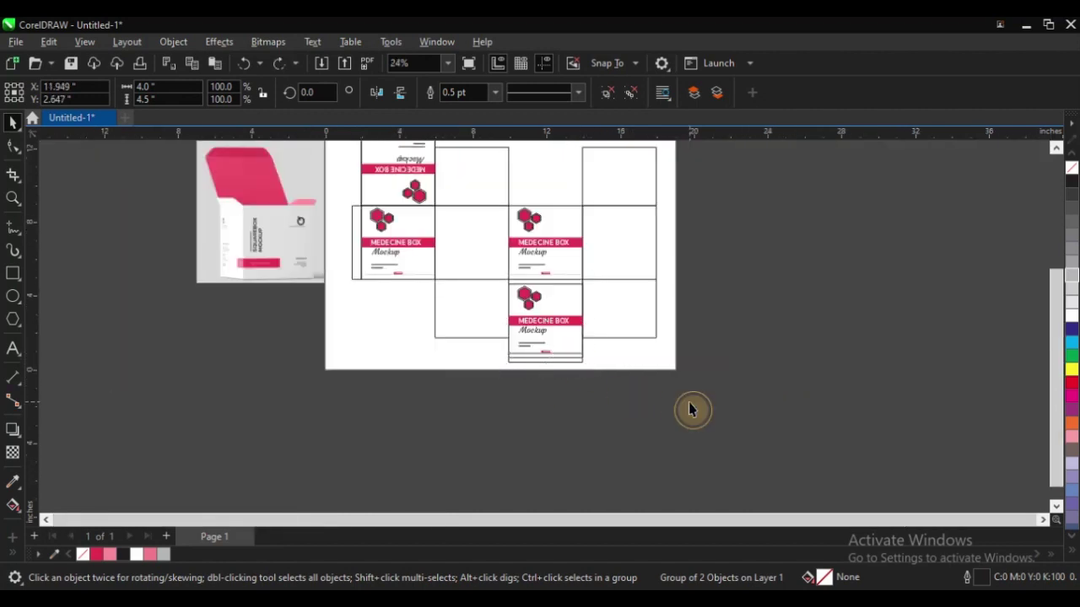
- Realign the lower flap's artwork so it is centered horizontally with its upper edge on the third panel's fold line
key("F2")
left_click_drag(365, 224, 785, 453)
key("space")
left_click_drag(506, 284, 628, 287)
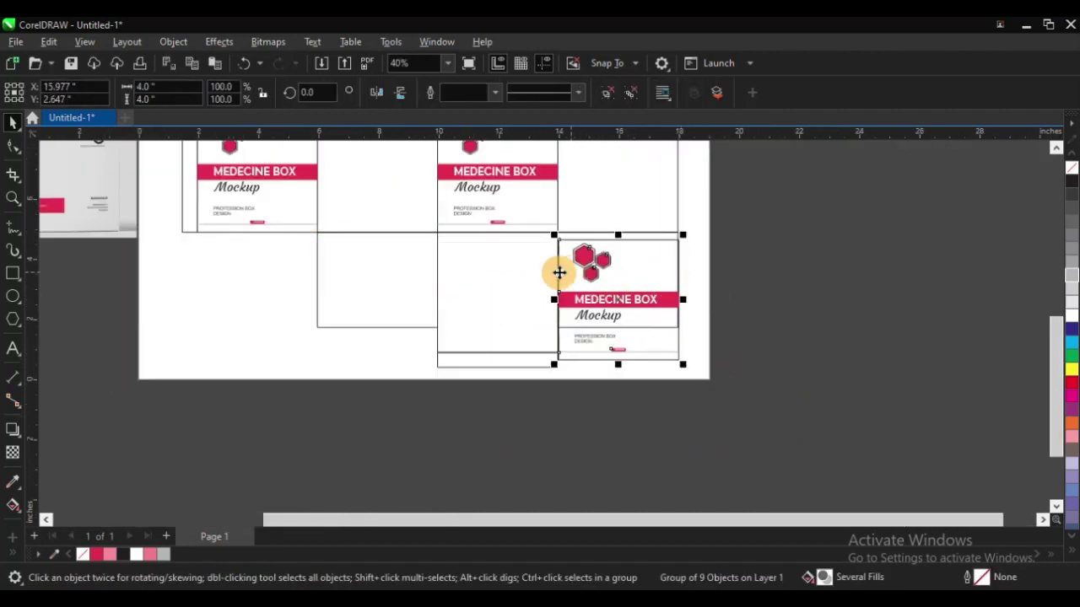
left_click(497, 271, "shift")
key("e")
key("c")
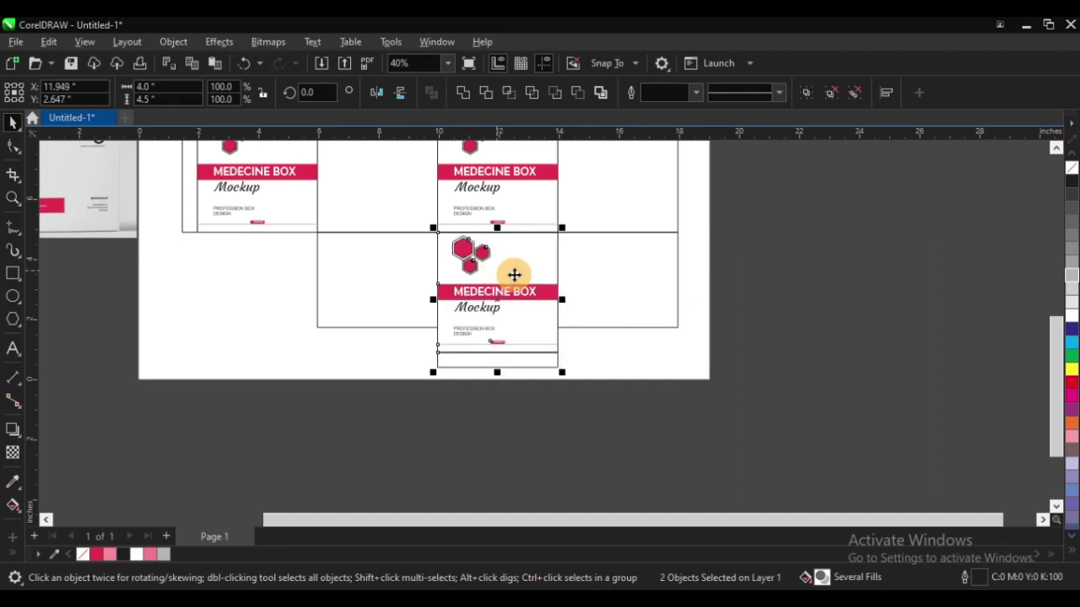
left_click(843, 306)
- Try deleting the lower flap's artwork and the outline behind it, and undo the deletions
left_click(512, 285)
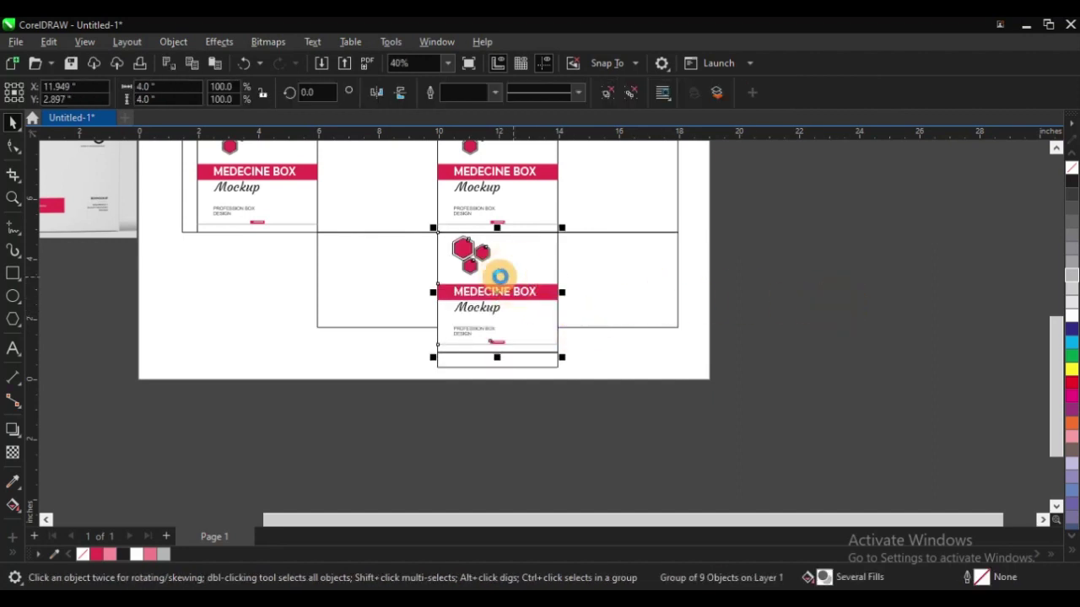
key("Delete")
left_click(492, 265, "ctrl")
left_click(833, 306)
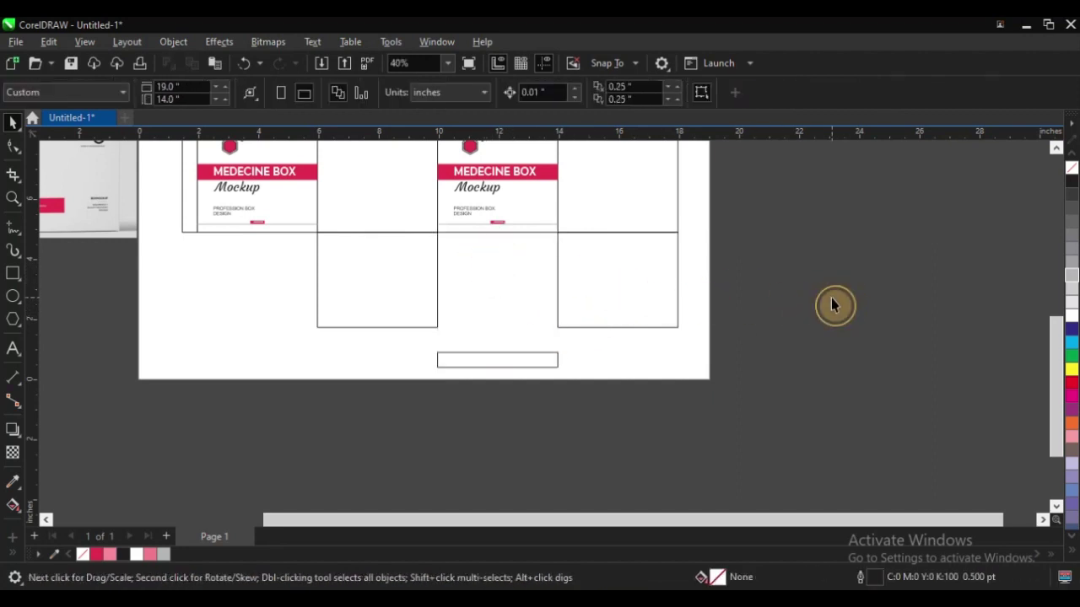
key("ctrl+z")
left_click(629, 292)
- Try deleting the upper flap's artwork and the outline behind it, and undo the deletions
scroll(618, 331, "down", 1)
key("F2")
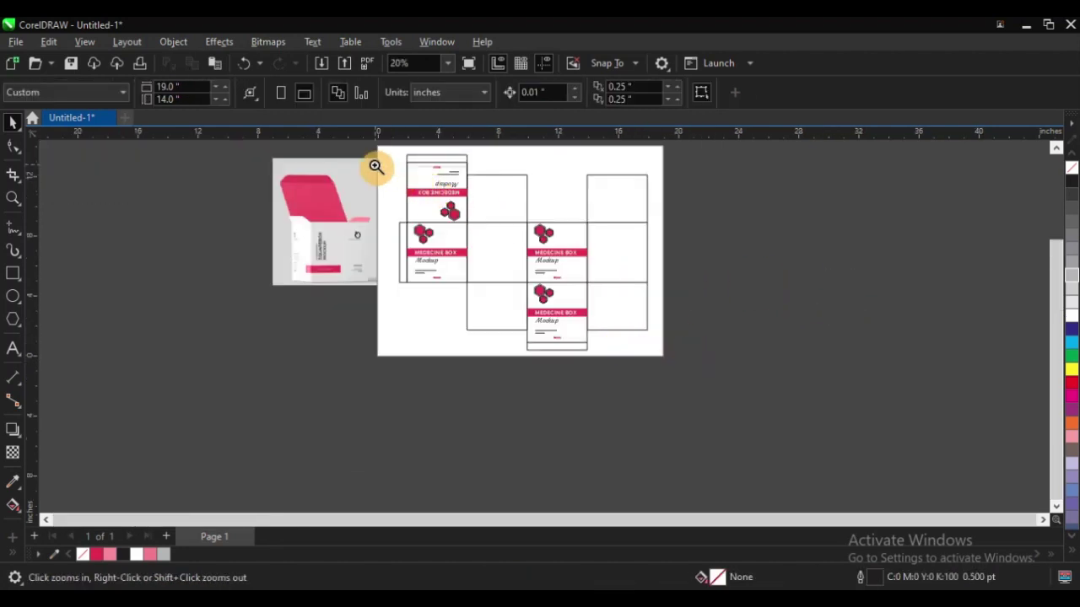
left_click_drag(373, 163, 509, 255)
scroll(489, 260, "down", 1)
key("F2")
left_click_drag(388, 174, 674, 369)
left_click_drag(474, 241, 350, 259)
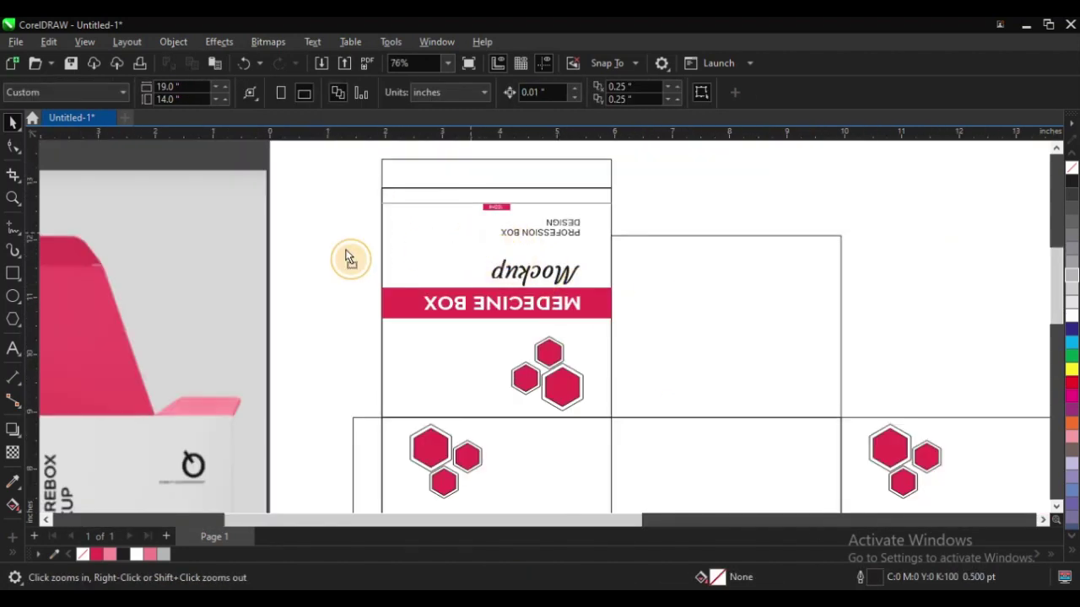
key("ctrl+z")
key("Delete")
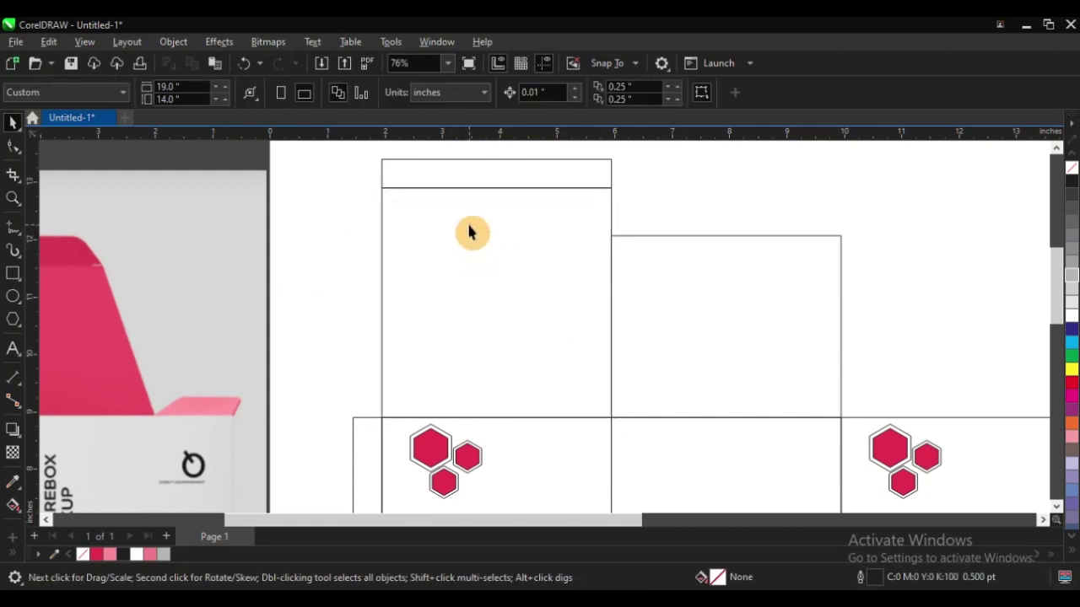
left_click(469, 224)
key("Delete")
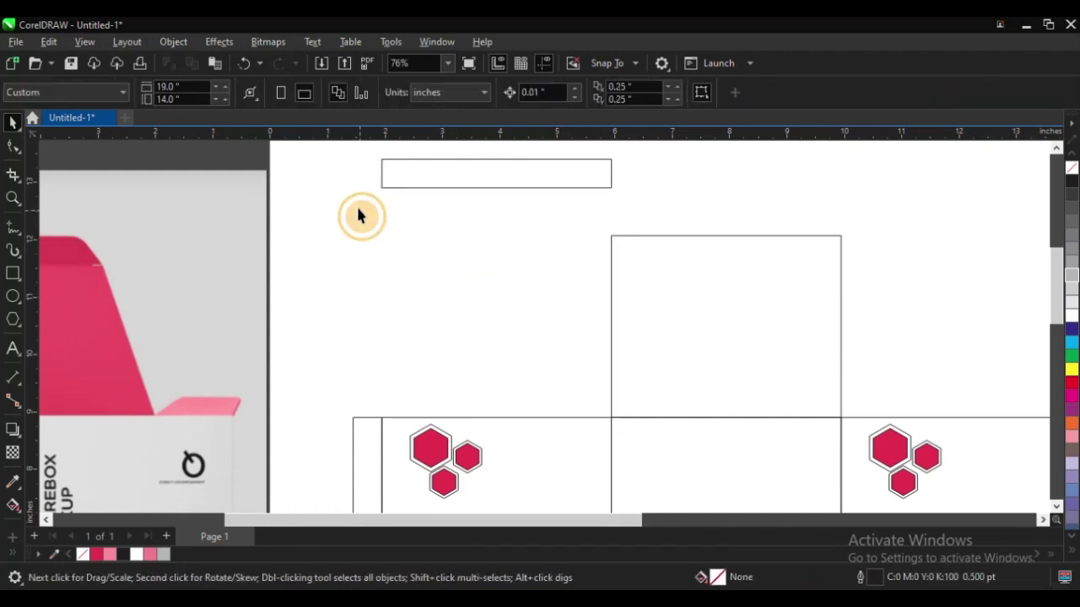
key("ctrl+z")
key("ctrl+z")
left_click(357, 236)
scroll(359, 238, "down", 2)
key("F2")
left_click_drag(295, 186, 703, 447)
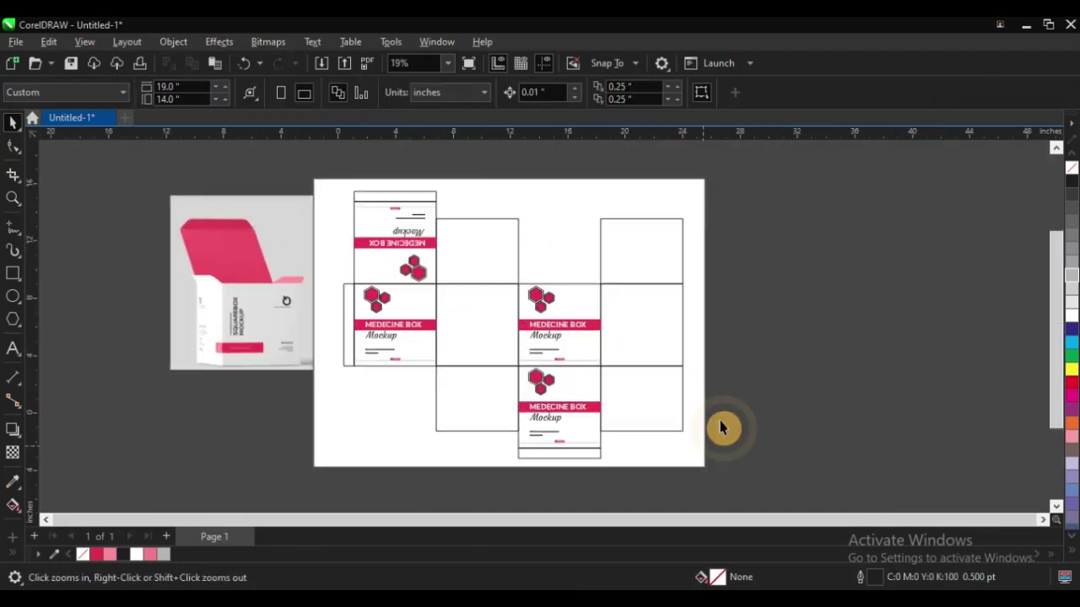
left_click(721, 428)
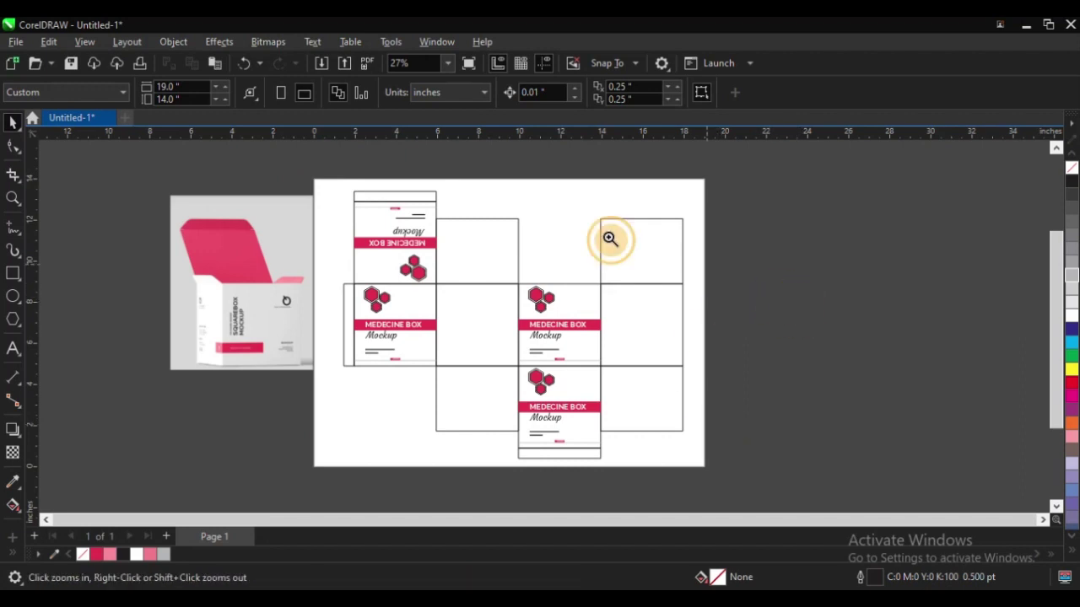
left_click_drag(231, 187, 667, 479)
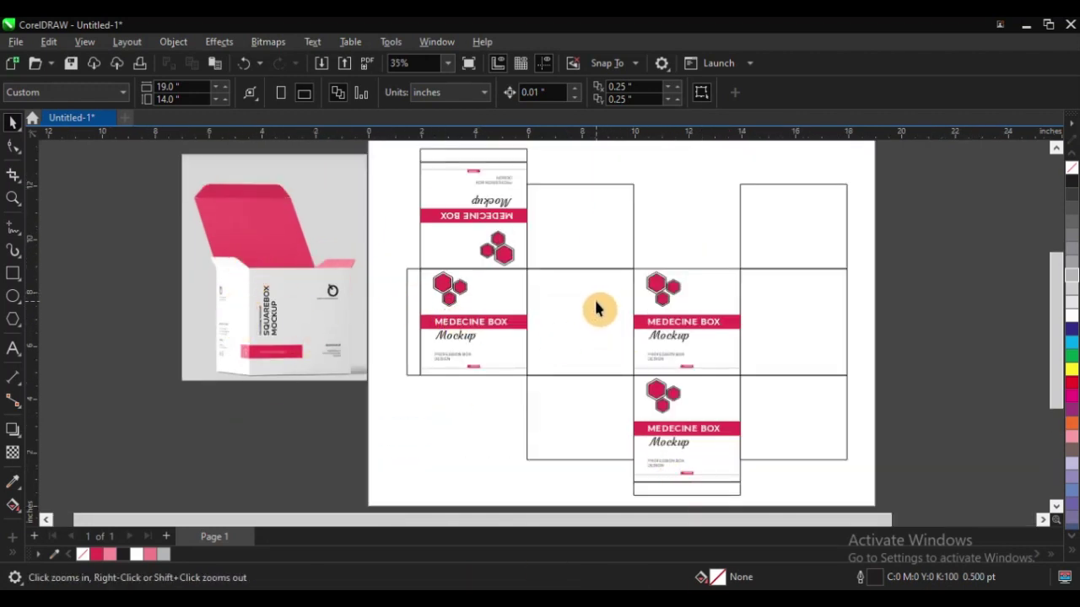
key("space")
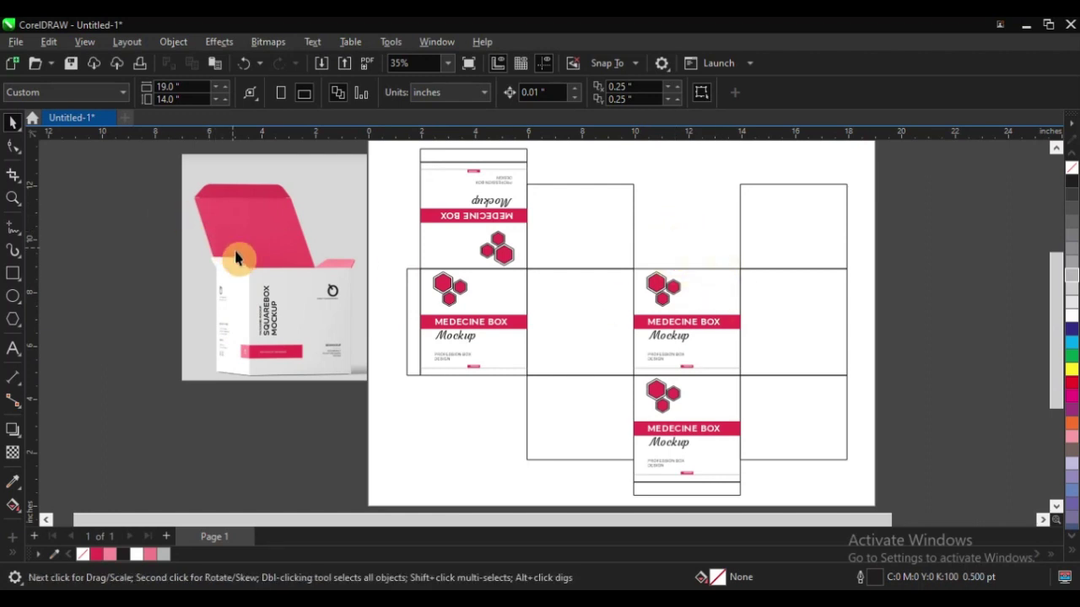
- Add a page-sized rectangle, 19 by 14 inches, behind the dieline as a background
scroll(244, 263, "down", 1)
key("F2")
left_click_drag(205, 158, 714, 406)
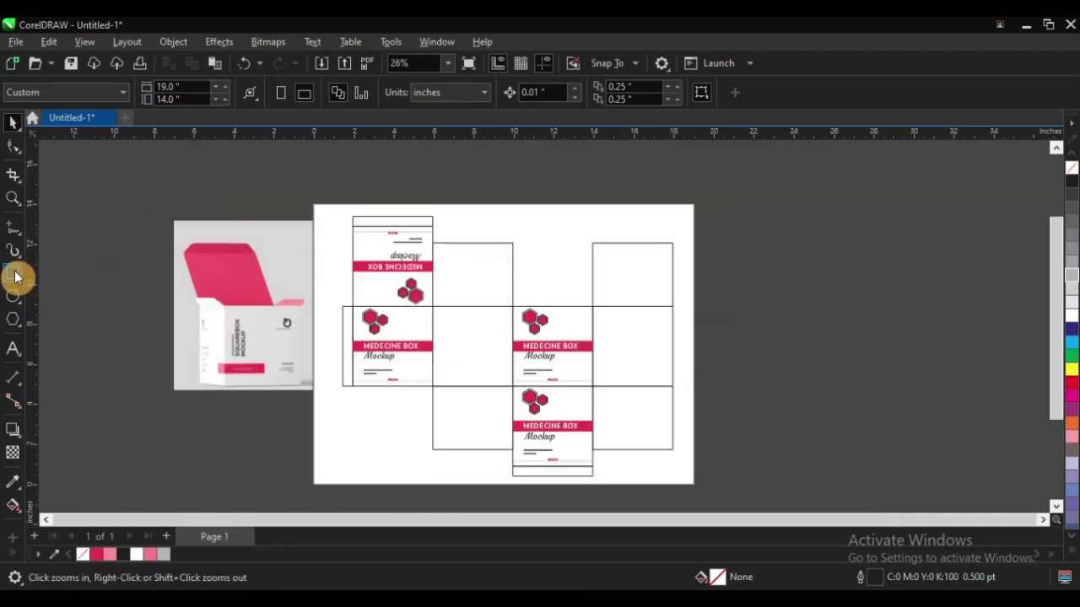
double_click(14, 277)
left_click(11, 125)
left_click(183, 182)
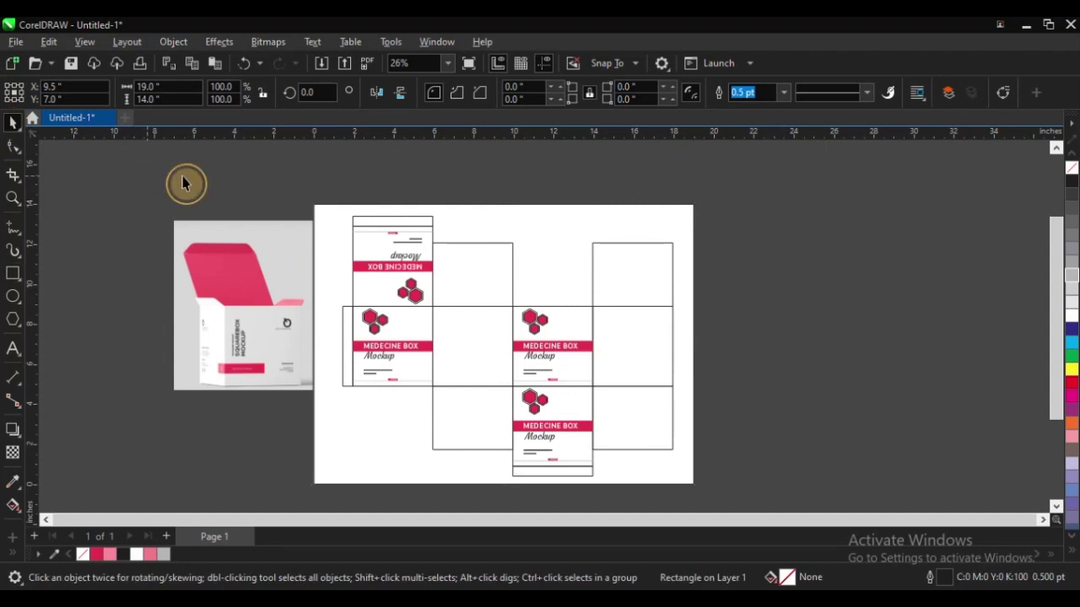
- Sample the light grey (#DBDBDB) from the reference mockup image's backdrop and fill the page-sized background rectangle with it
scroll(277, 187, "down", 1)
key("F2")
left_click_drag(227, 181, 576, 371)
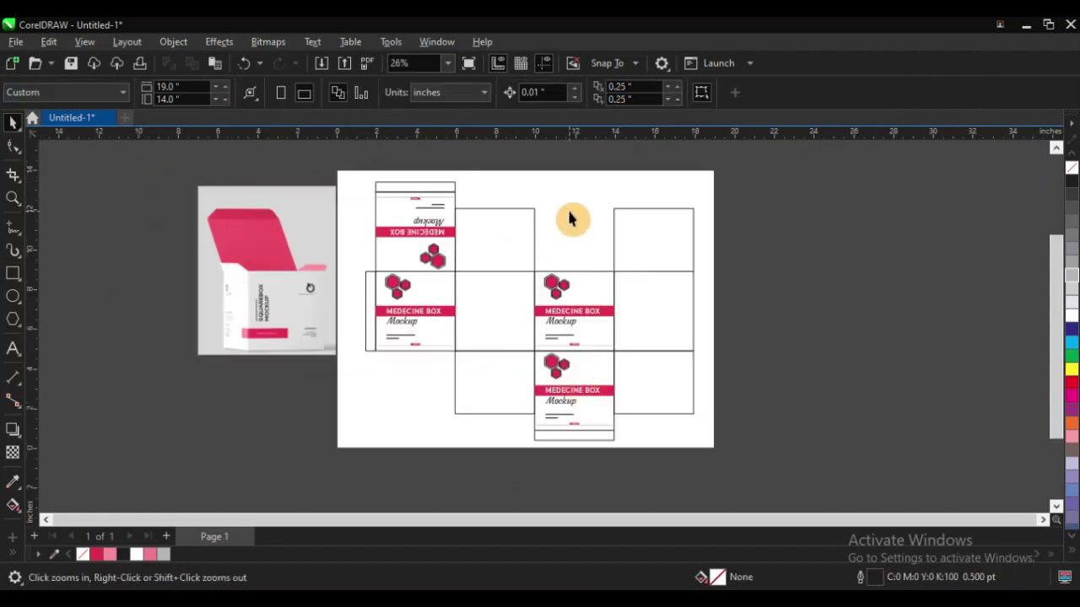
left_click(14, 478)
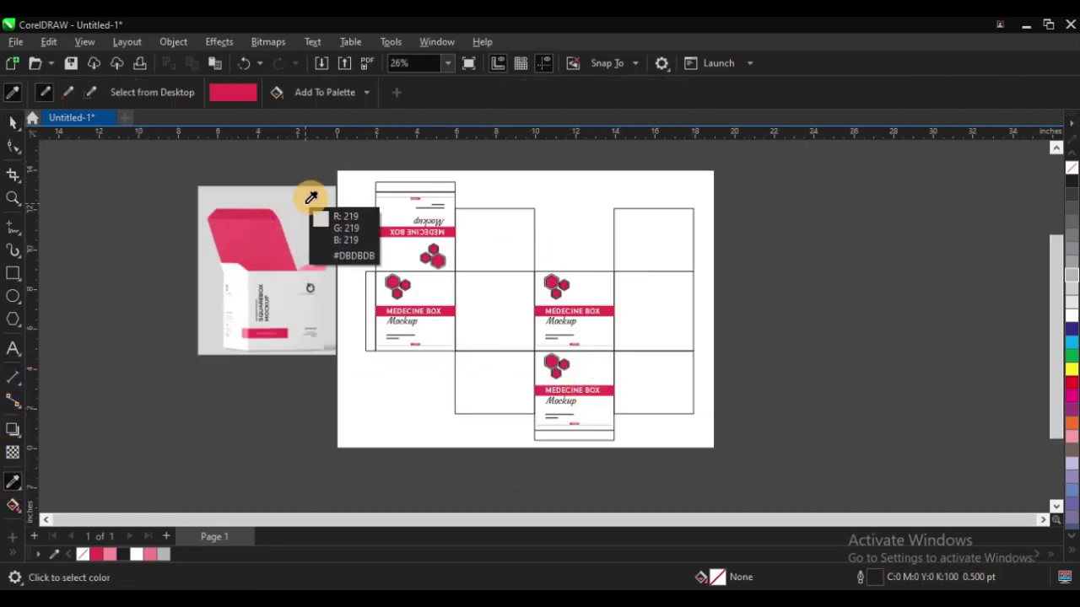
left_click(410, 212)
left_click(554, 193)
key("space")
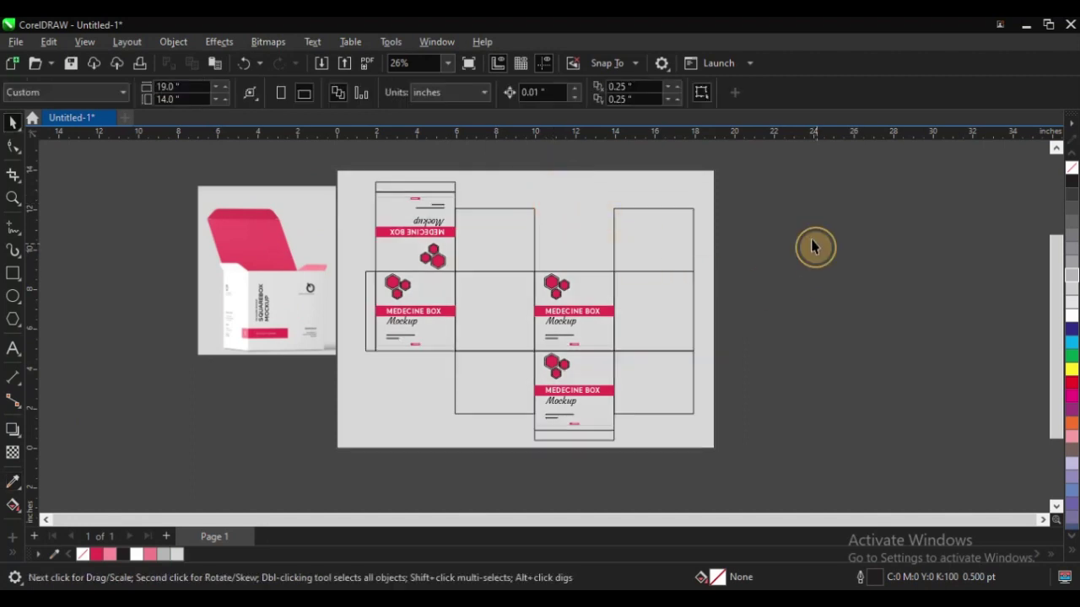
- Fill the dieline's second panel and the flap above it with white
scroll(311, 221, "down", 1)
key("F2")
left_click_drag(255, 170, 608, 356)
left_click_drag(193, 176, 819, 489)
key("space")
left_click(512, 308)
left_click(531, 240, "shift")
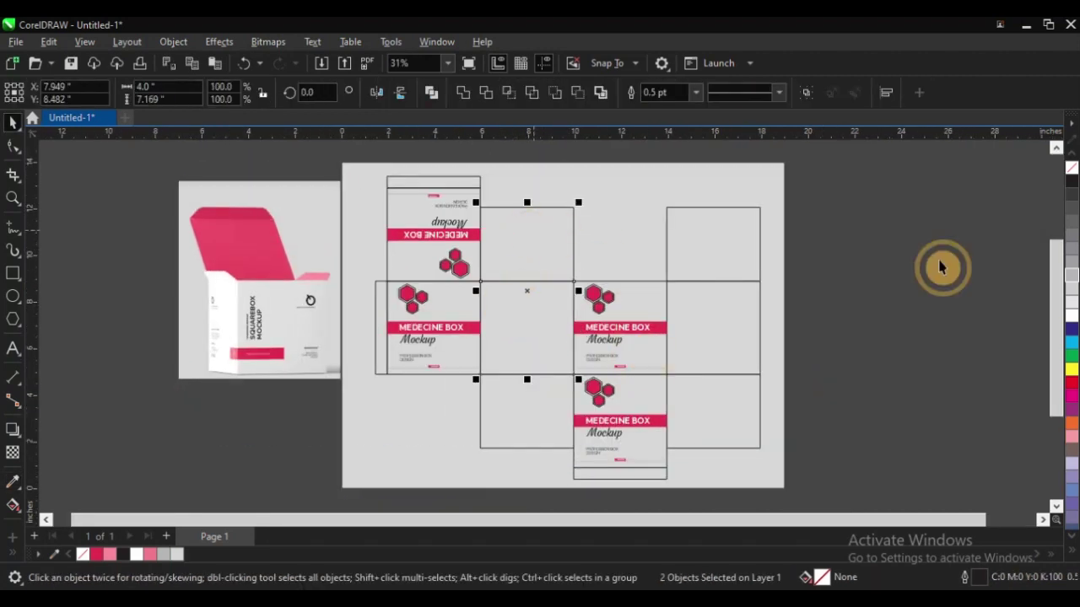
left_click(1071, 316)
- Repeat the white fill on the fourth panel, its upper and lower flaps, and the flap below the second panel
left_click(732, 250)
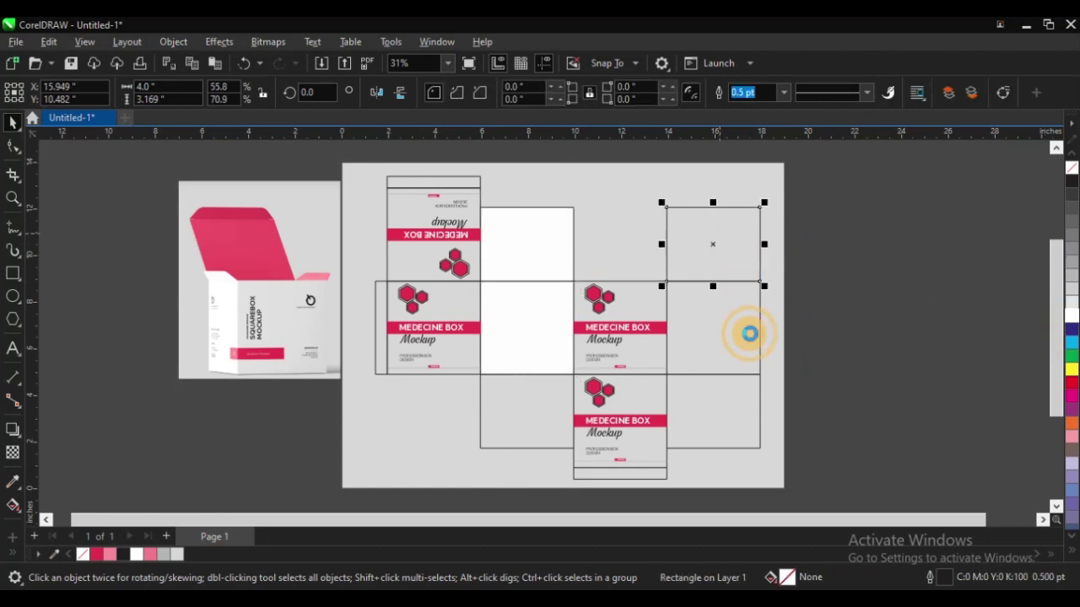
key("ctrl+r")
left_click(749, 332)
key("ctrl+r")
left_click(740, 408)
key("ctrl+r")
left_click(510, 408)
key("ctrl+r")
key("ctrl+r")
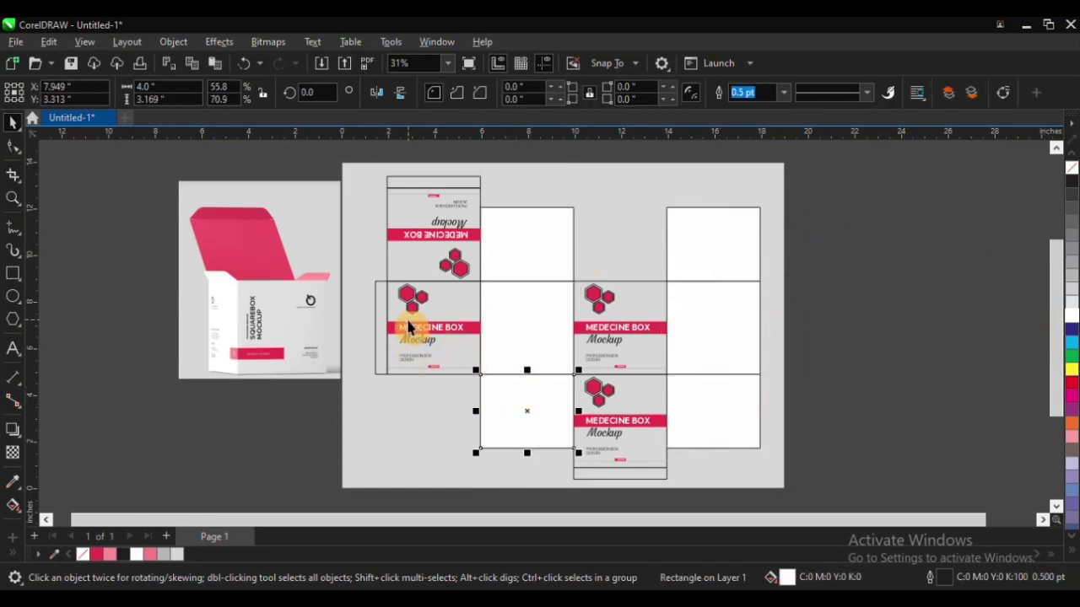
- Fill the glue tab, both artwork panels, the upper and lower artwork flaps and their narrow end strips with white
key("F10")
left_click(413, 214)
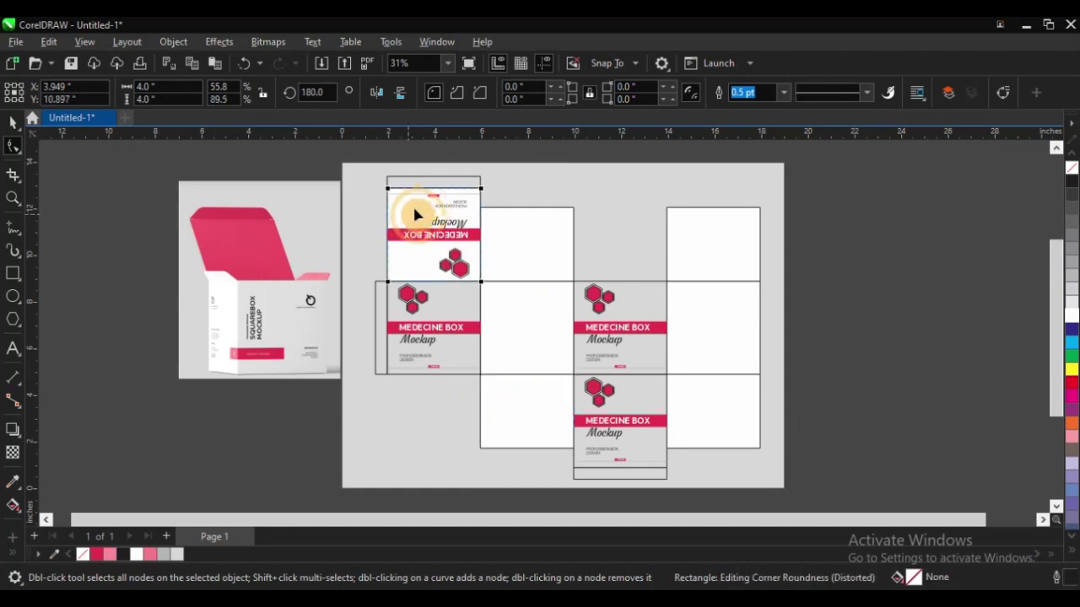
left_click(415, 183)
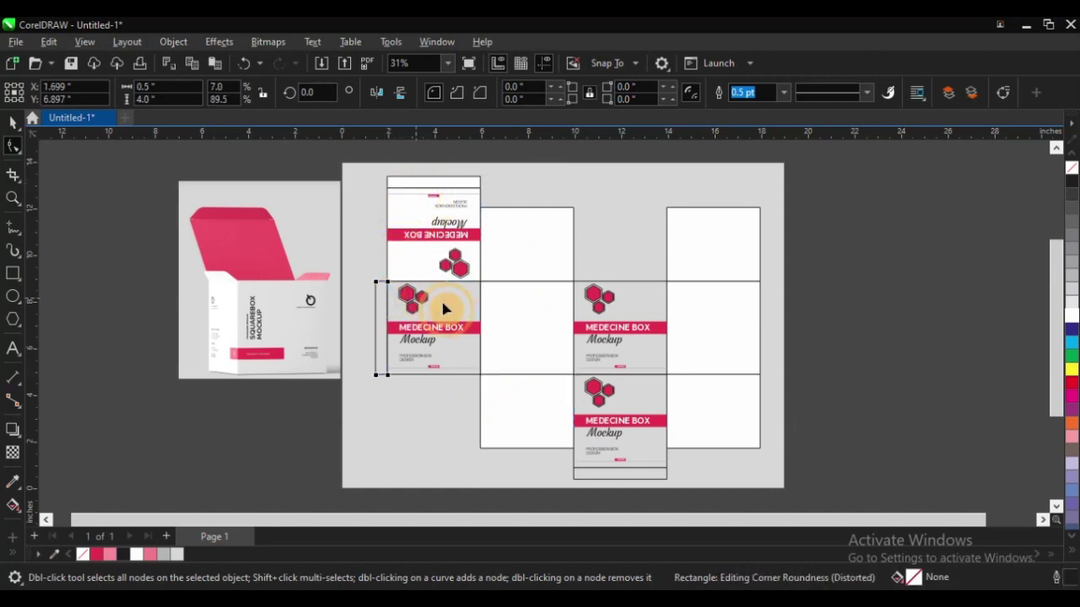
left_click(603, 331)
left_click(654, 403)
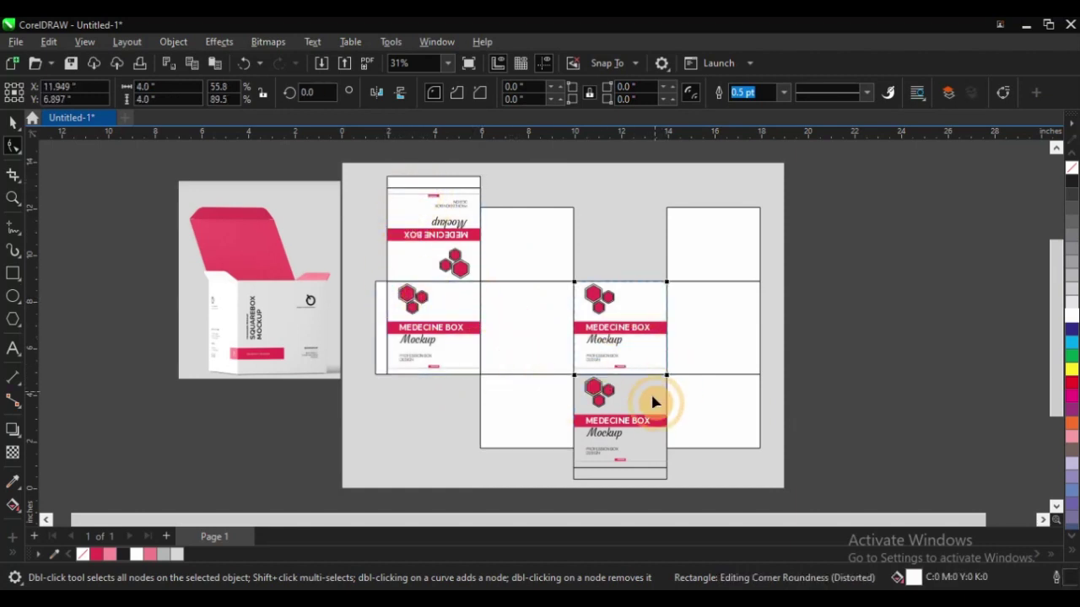
left_click(650, 474)
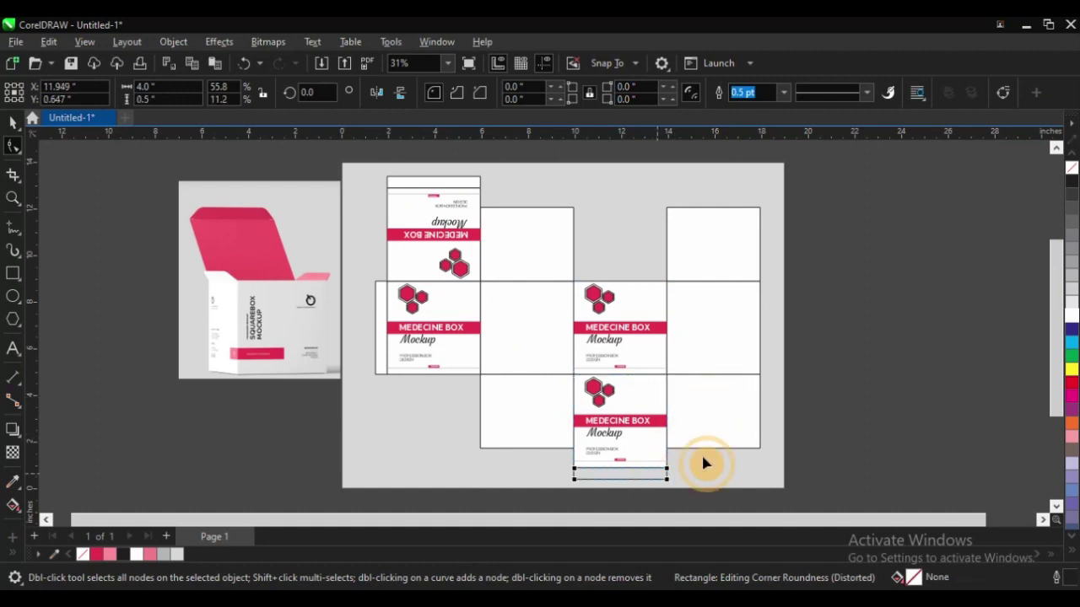
key("space")
left_click(876, 295)
- Examine the filled dieline and its artwork against the reference box mockup
scroll(371, 237, "down", 1)
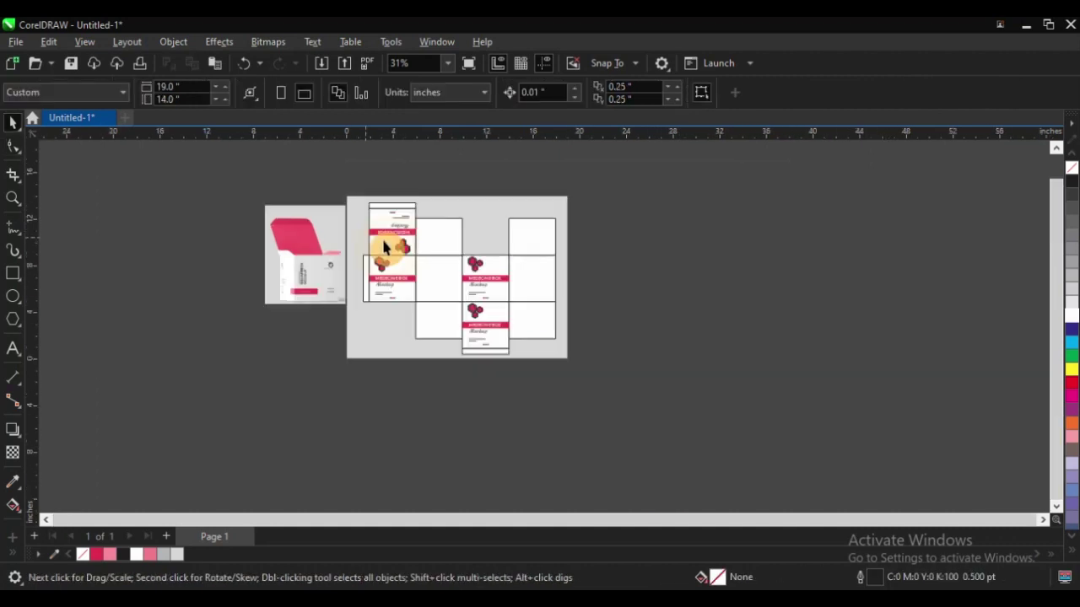
key("F2")
left_click_drag(275, 188, 656, 413)
left_click(818, 299)
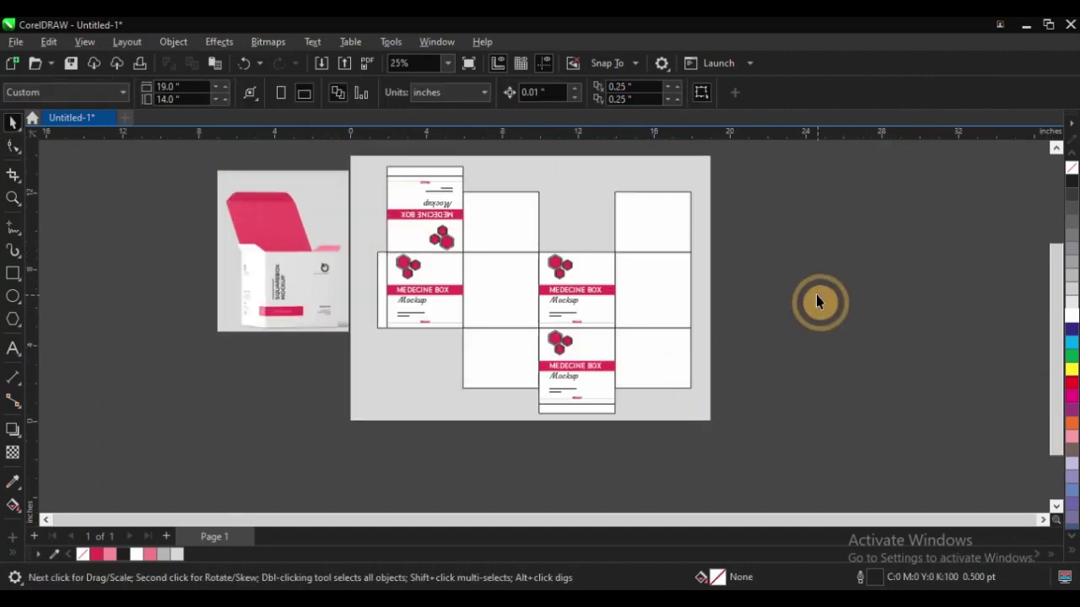
key("F2")
left_click_drag(300, 164, 495, 276)
left_click(495, 275)
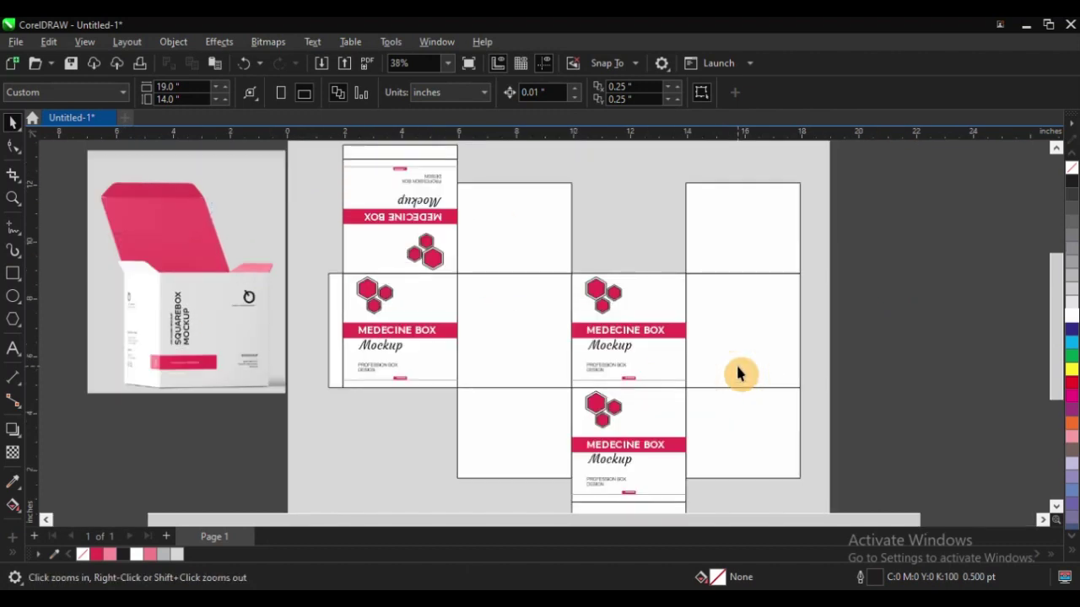
left_click(866, 300)
scroll(466, 327, "down", 1)
key("F2")
left_click_drag(241, 193, 851, 477)
left_click_drag(309, 182, 790, 506)
left_click(768, 285)
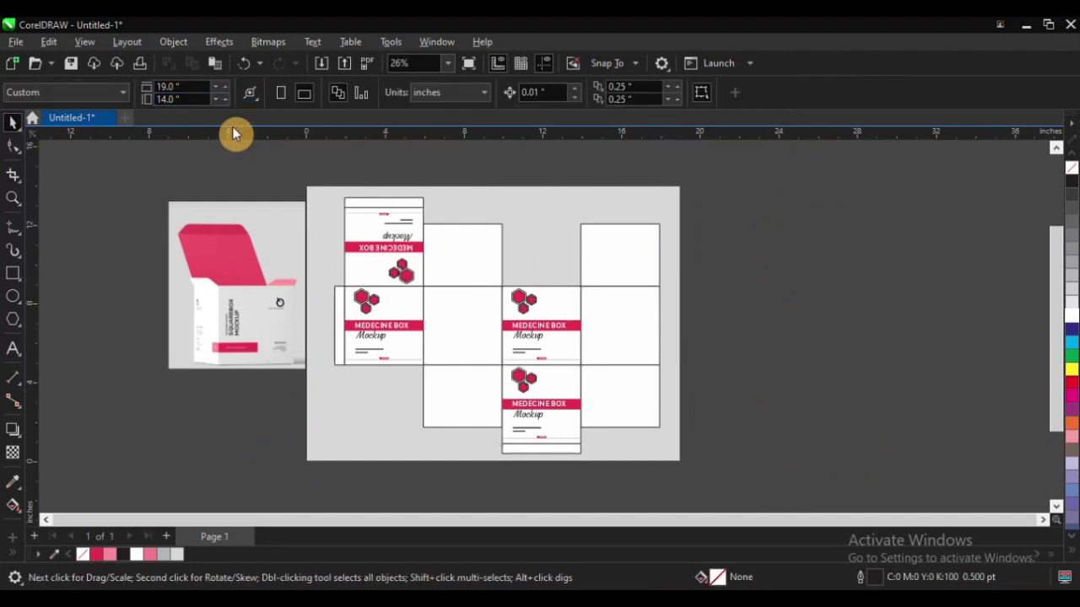
- Insert a second page and paste the complete box layout with its grey background onto it
left_click(127, 43)
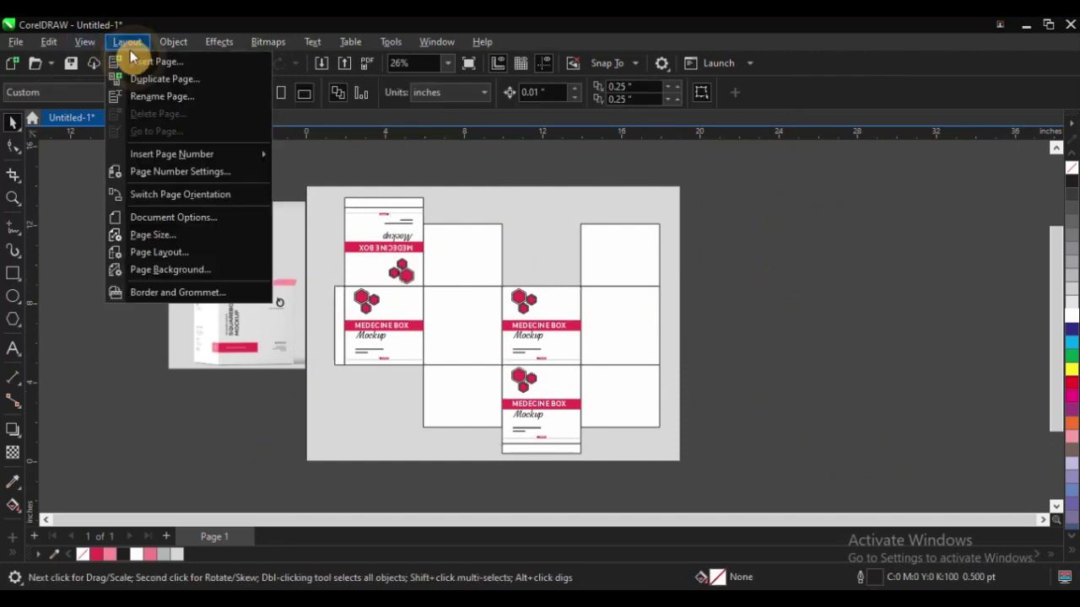
left_click(139, 65)
left_click(566, 430)
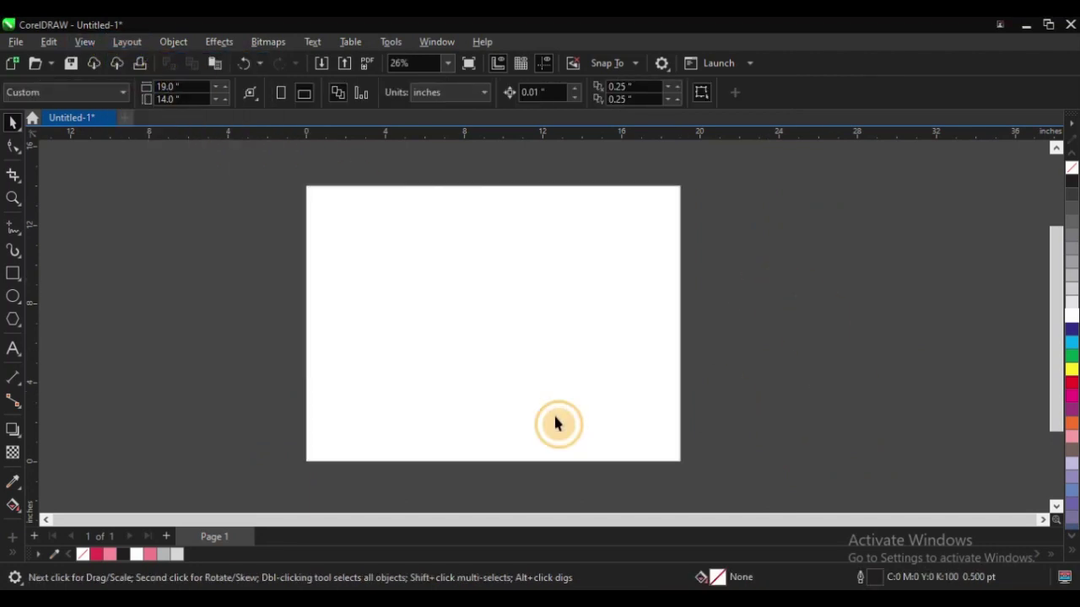
key("ctrl+v")
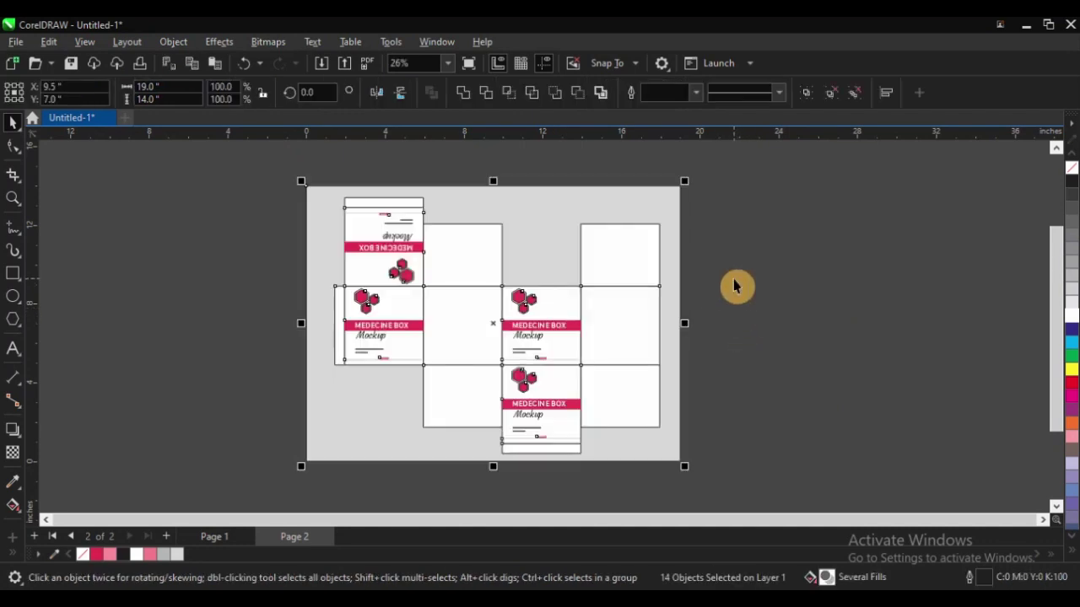
left_click(734, 281)
- Ungroup the first panel's artwork on page 2 so its elements can be edited separately
key("F2")
left_click_drag(209, 246, 656, 439)
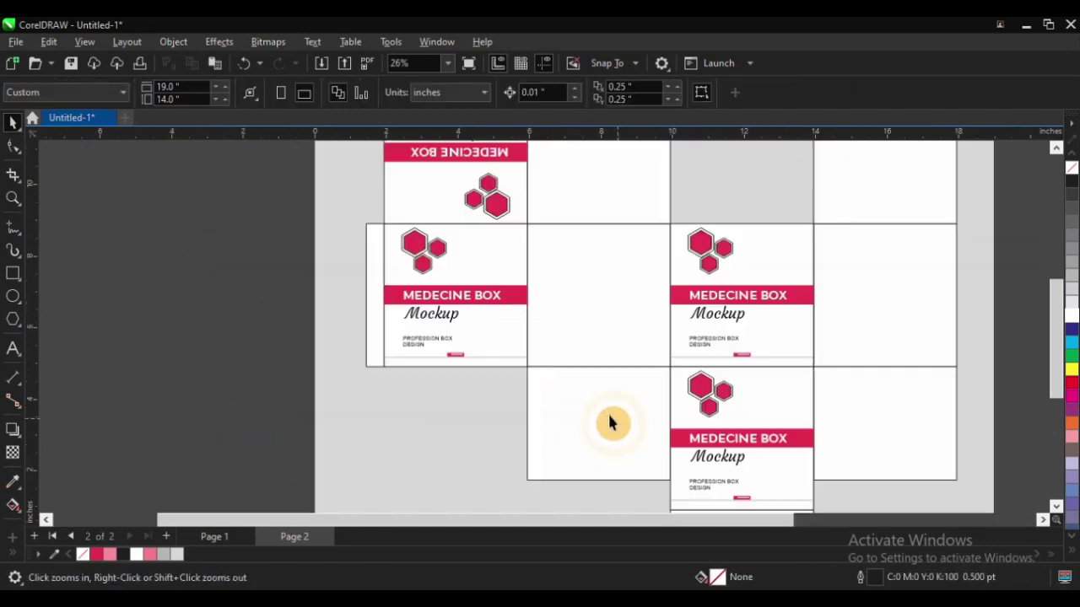
left_click(277, 245)
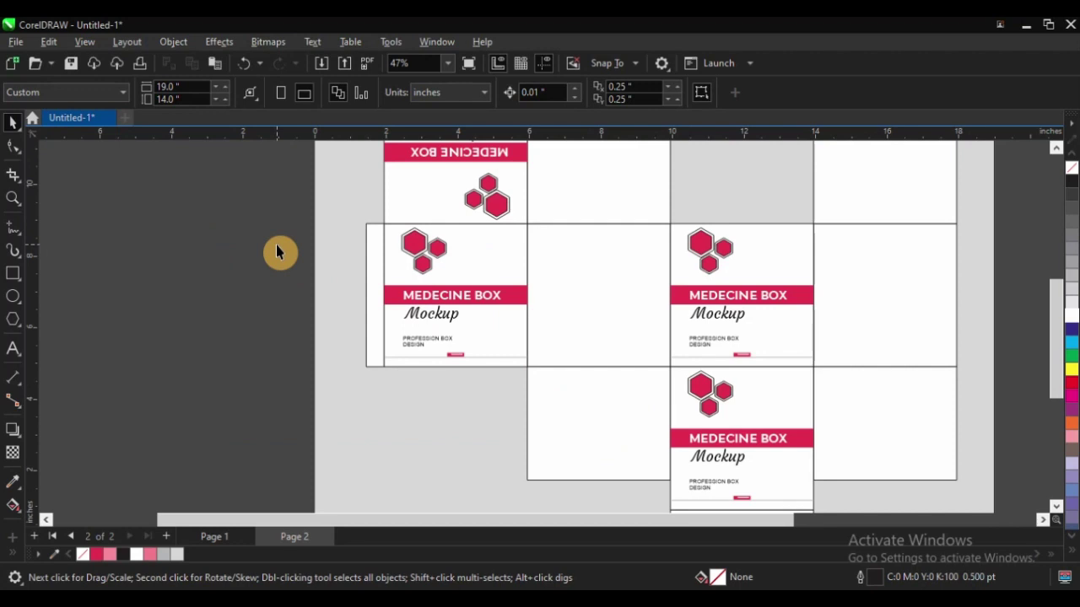
key("z")
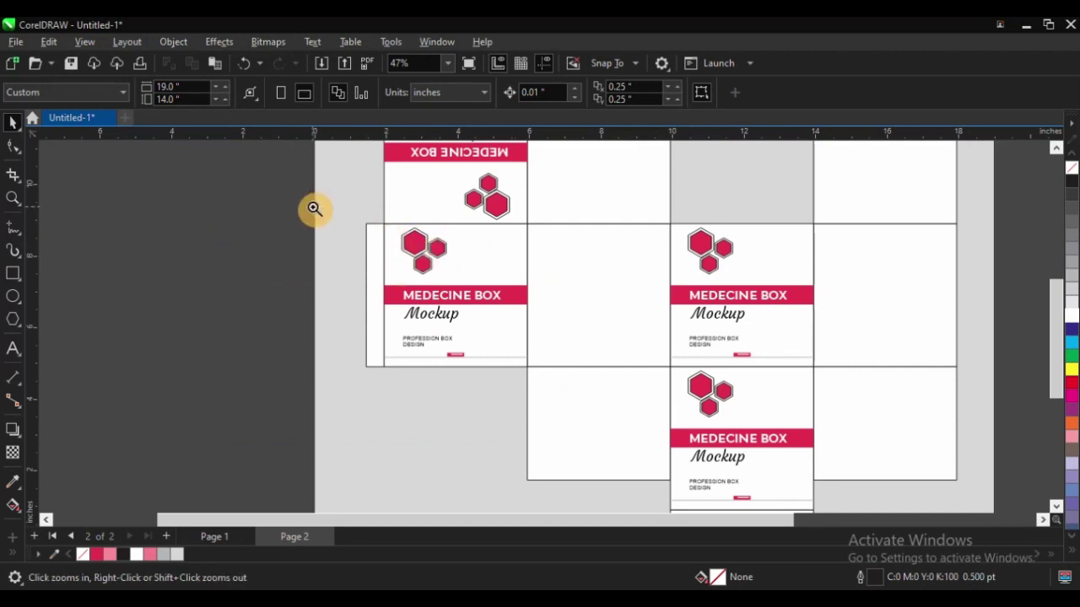
left_click_drag(313, 208, 639, 458)
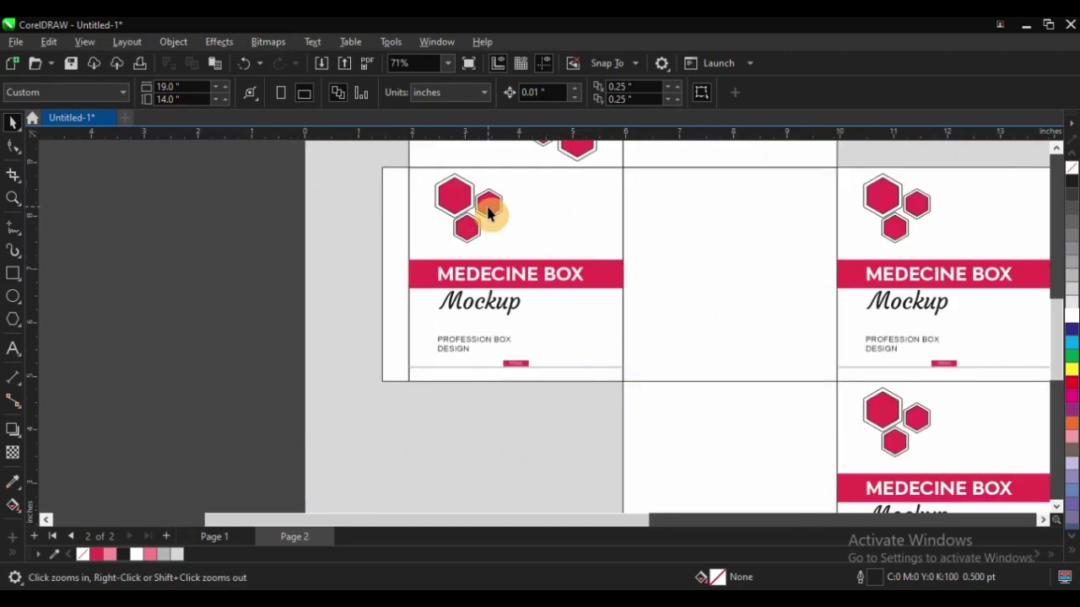
left_click_drag(611, 271, 558, 312)
key("ctrl+z")
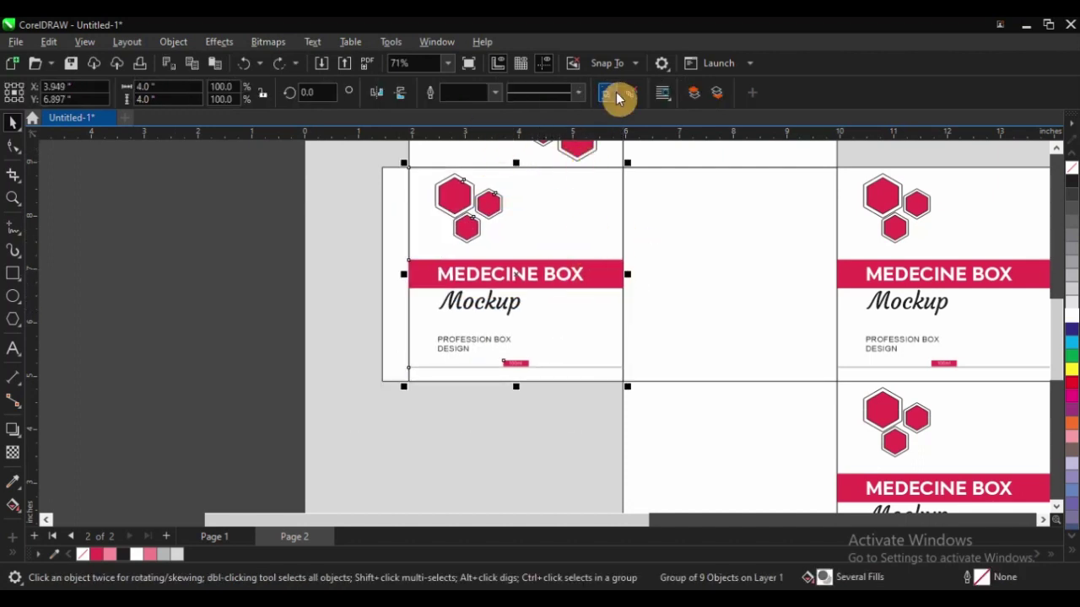
left_click(301, 177)
- Move the first panel's pink band down behind the "PROFESSION BOX DESIGN" text and color the "MEDECINE BOX" and "Mockup" text black
left_click(596, 274)
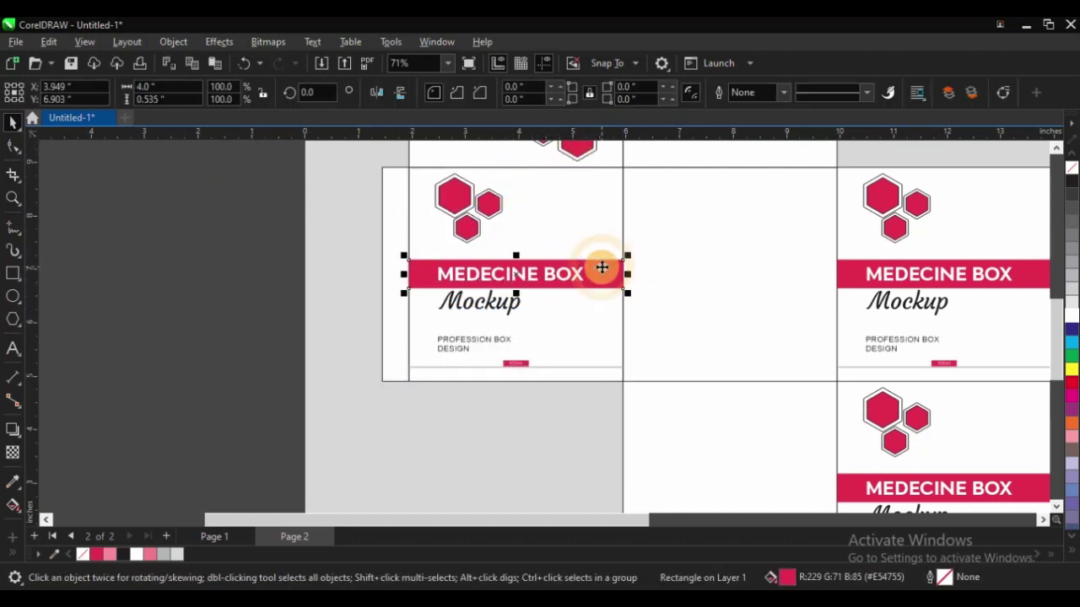
left_click_drag(600, 268, 602, 333)
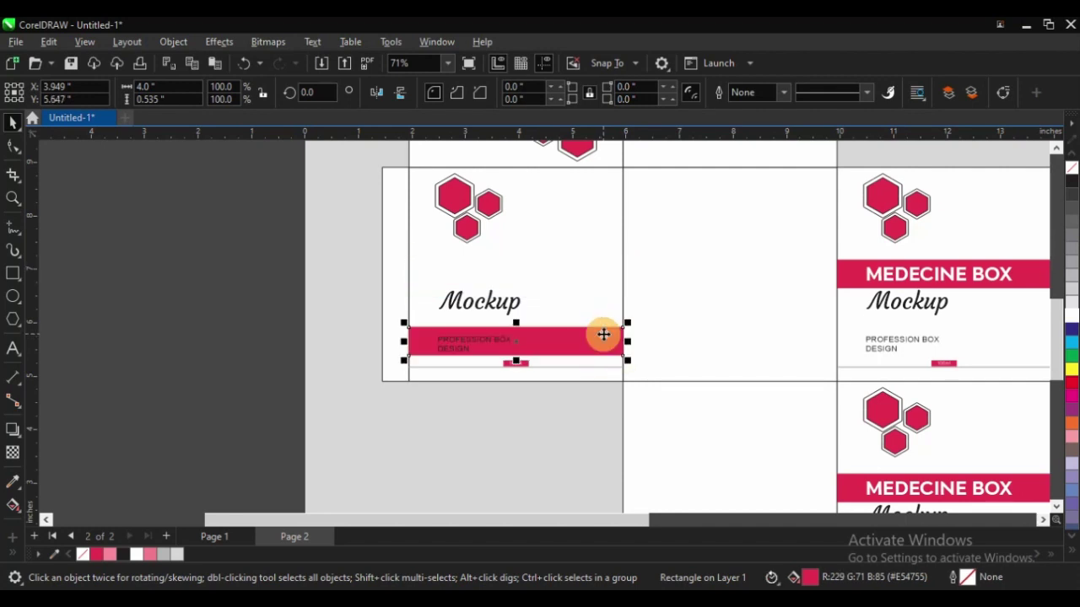
left_click(504, 305)
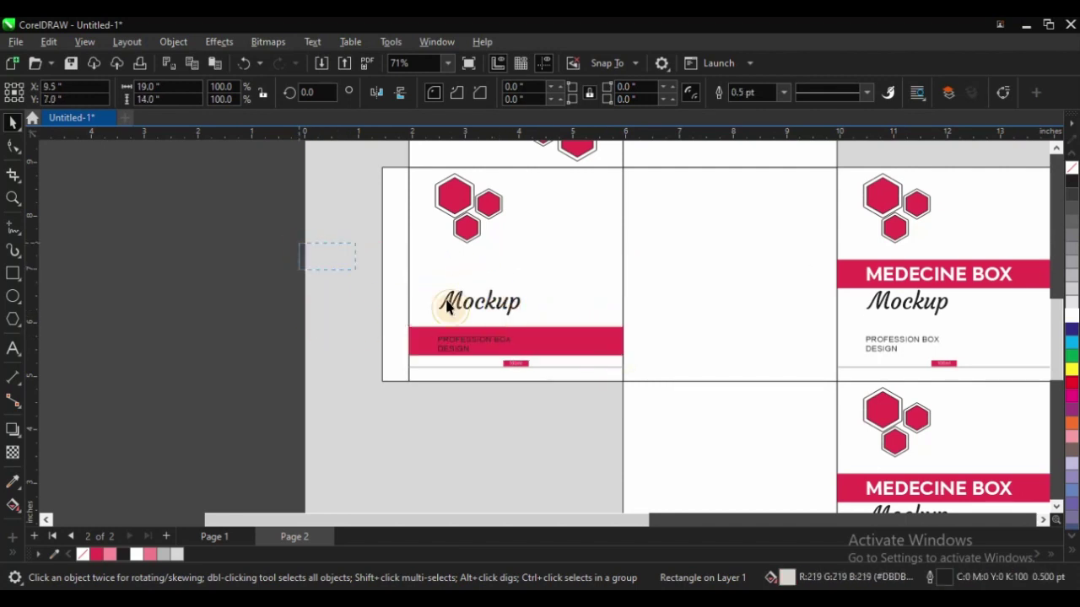
left_click_drag(447, 308, 650, 337)
left_click_drag(1065, 180, 504, 270)
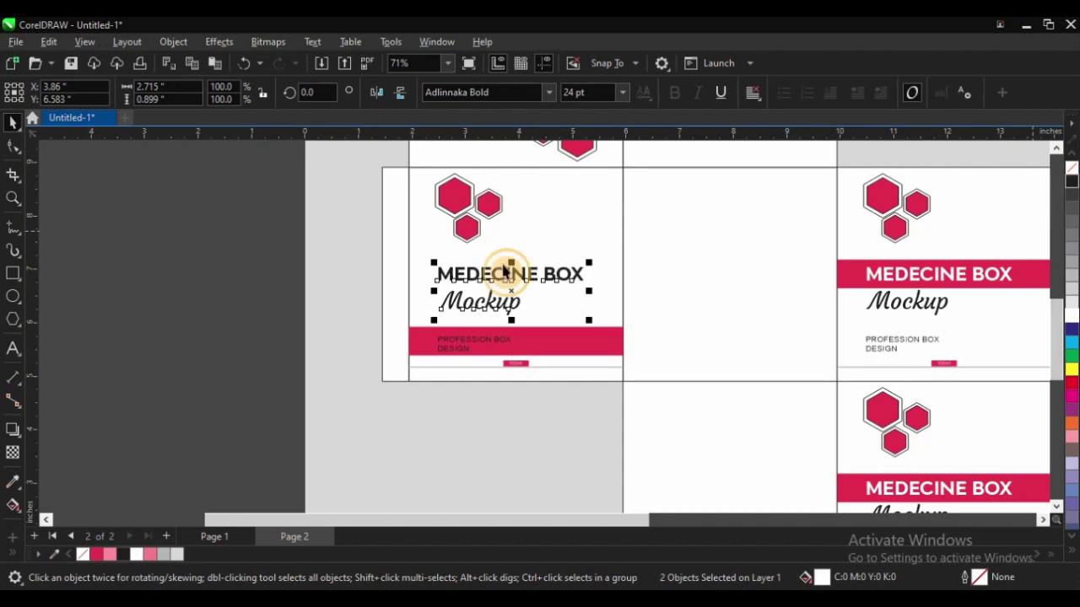
left_click(210, 258)
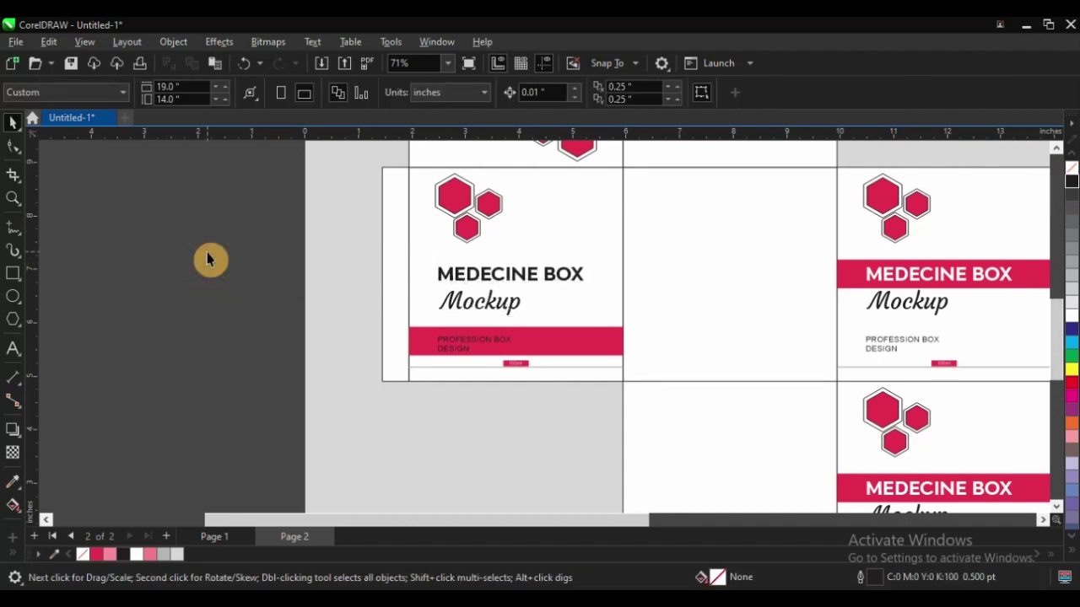
- Rotate the first panel's "MEDECINE BOX" and "Mockup" text together by 90 degrees so it reads upward
scroll(210, 258, "down", 2)
key("z")
left_click(523, 362)
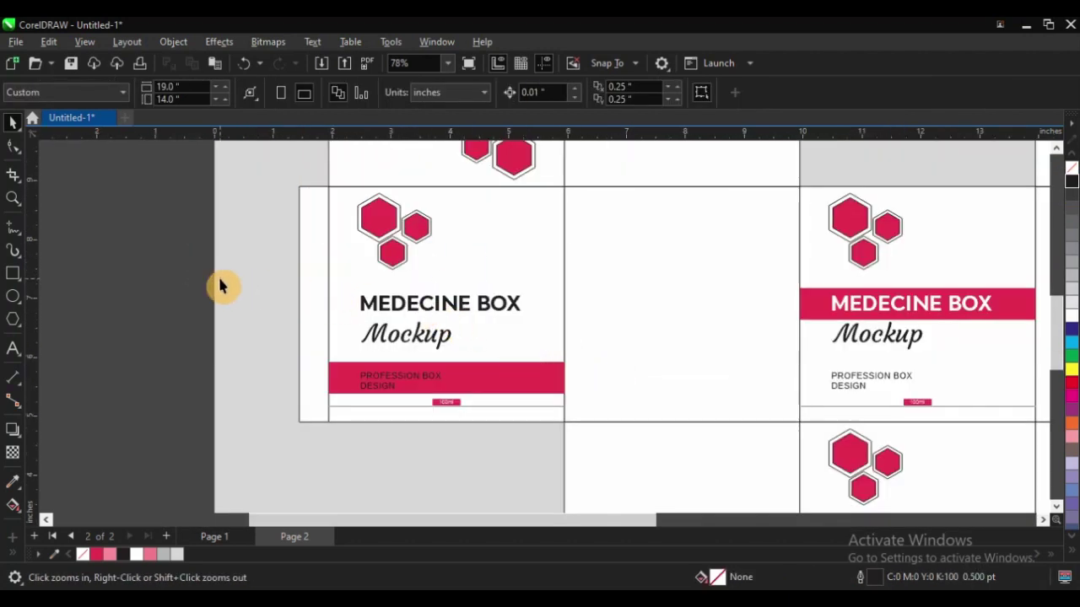
key("space")
left_click(525, 354)
left_click_drag(180, 267, 527, 339)
left_click(502, 303)
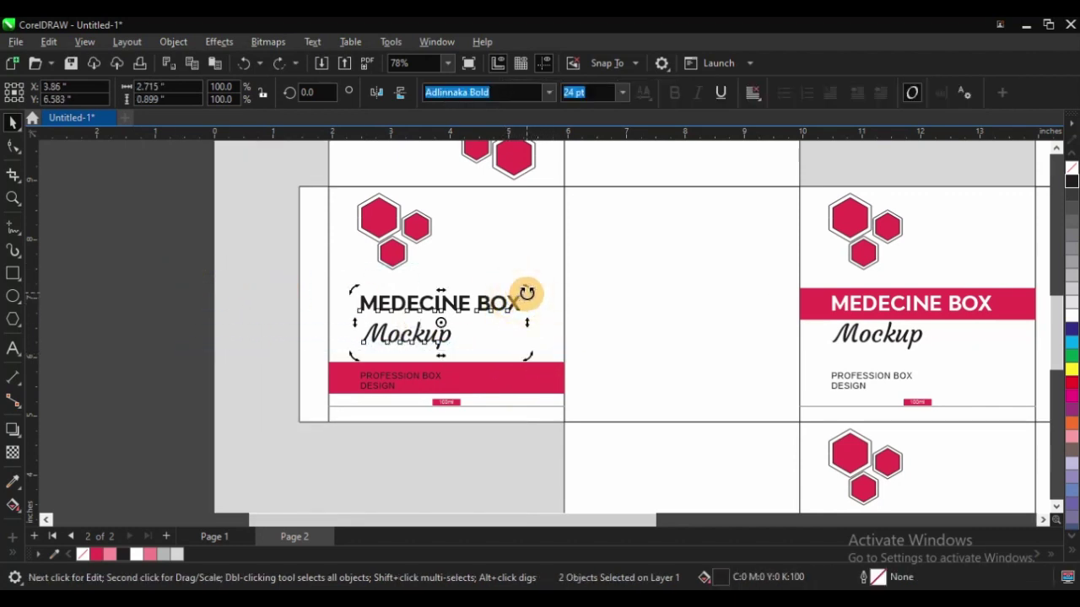
left_click_drag(526, 292, 412, 234)
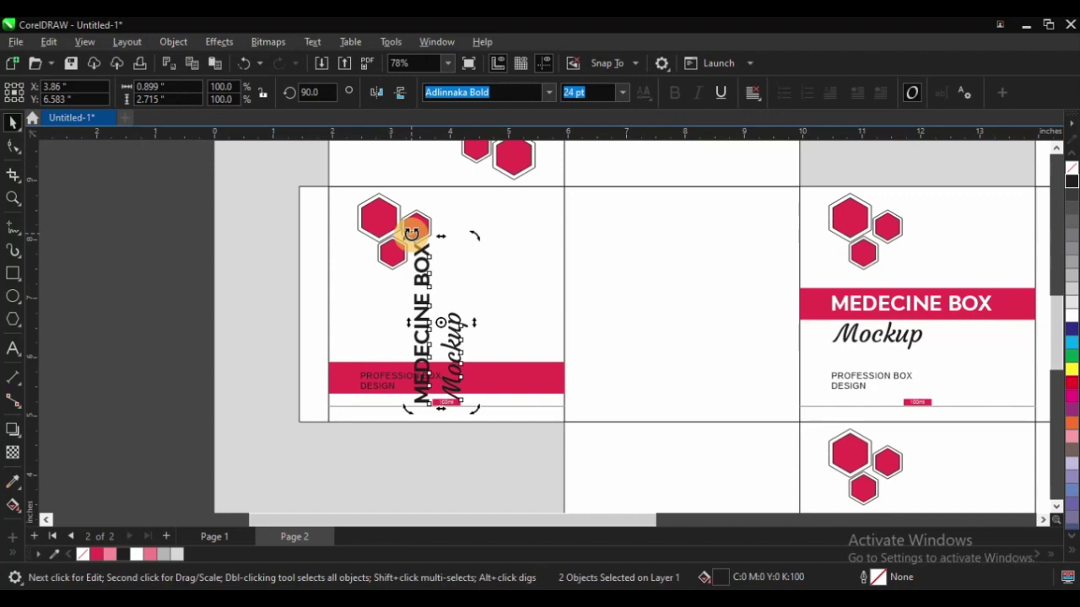
- Move the rotated "MEDECINE BOX" and "Mockup" text to the first panel's left side, just above the pink band
key("F3")
key("F2")
left_click_drag(316, 173, 605, 381)
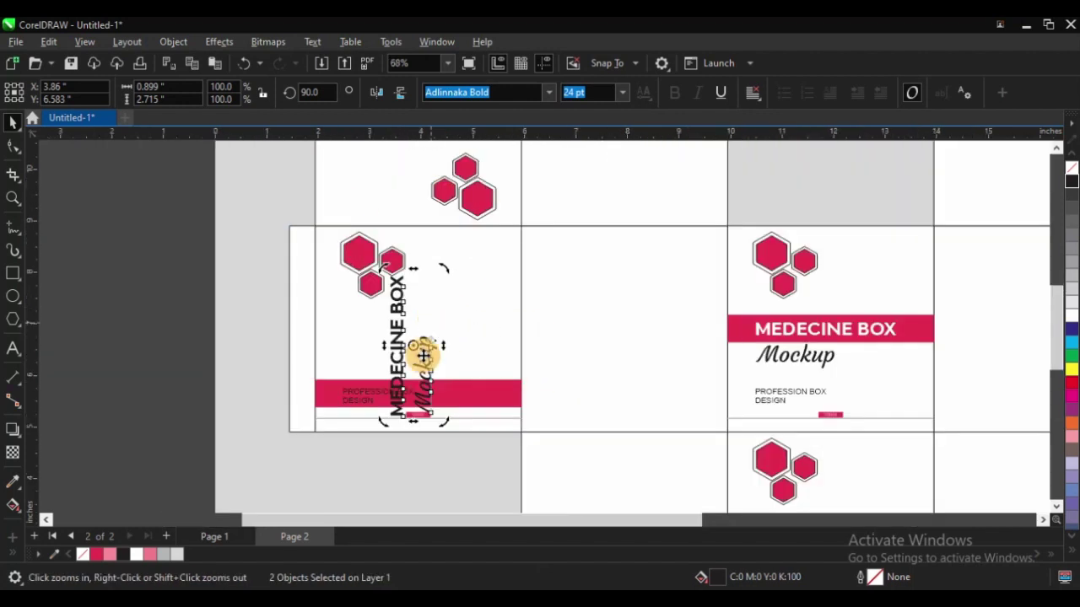
left_click_drag(396, 364, 351, 329)
key("Escape")
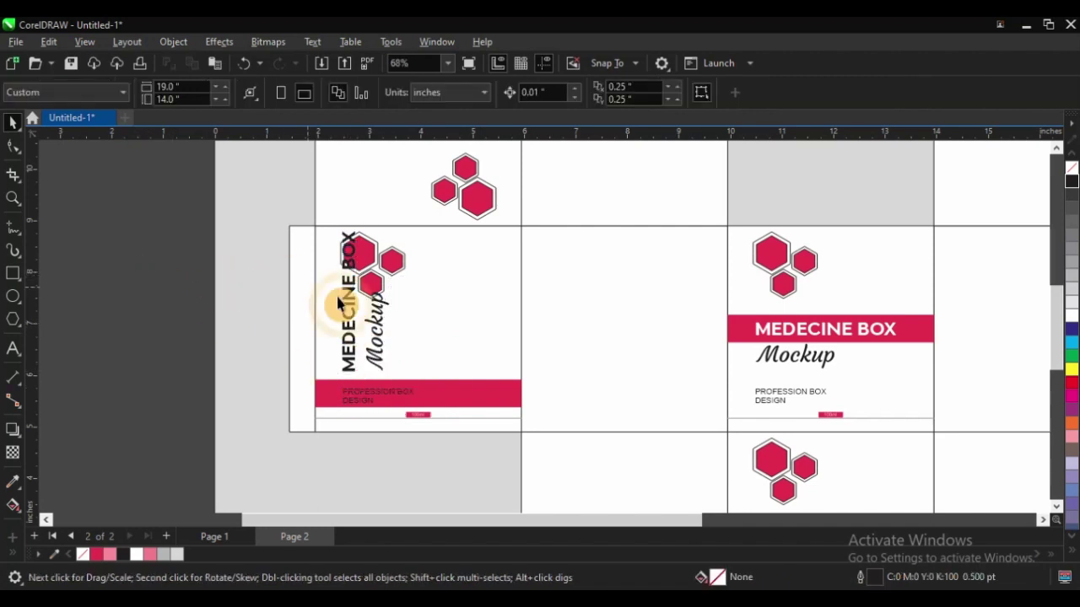
- Move the hexagon group into the first panel's upper right corner, clear of the vertical title
key("z")
left_click_drag(300, 205, 627, 420)
key("space")
left_click_drag(376, 221, 540, 229)
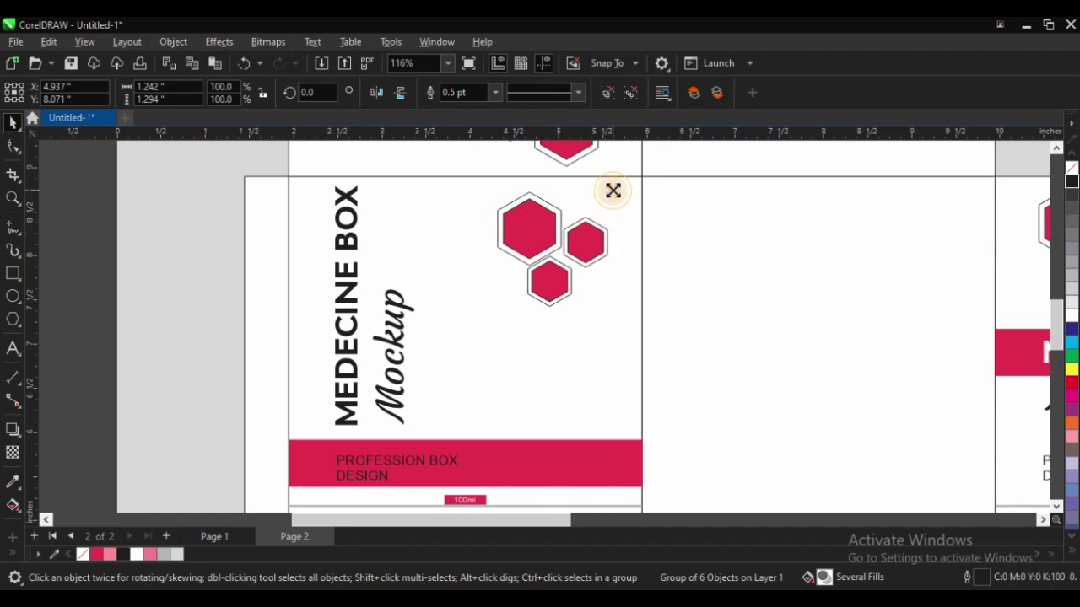
- Scale the hexagon group down proportionally in the first panel's upper right corner
left_click_drag(612, 190, 596, 205)
left_click(132, 211)
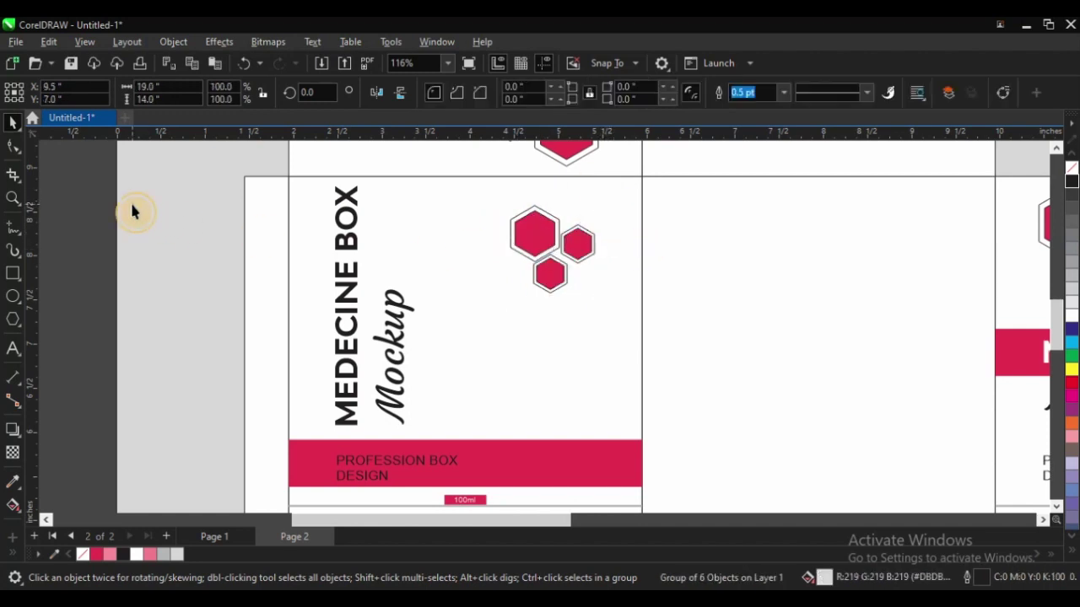
scroll(304, 273, "down", 1)
left_click(112, 207)
key("F2")
left_click_drag(189, 182, 661, 472)
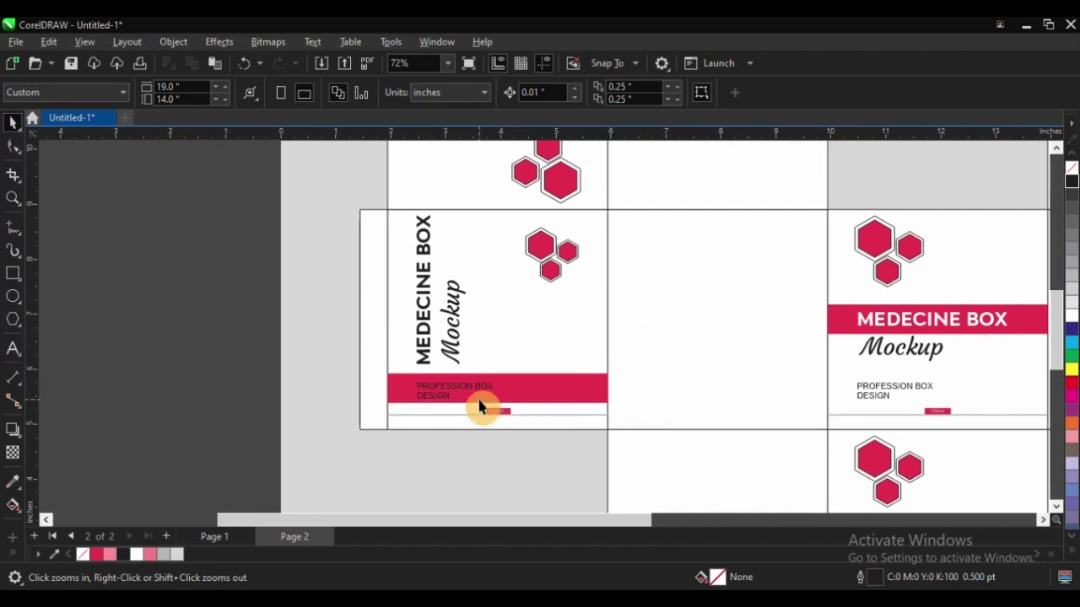
- Color the "PROFESSION BOX DESIGN" text on the first panel's pink band white
left_click_drag(307, 371, 500, 409)
key("ctrl+z")
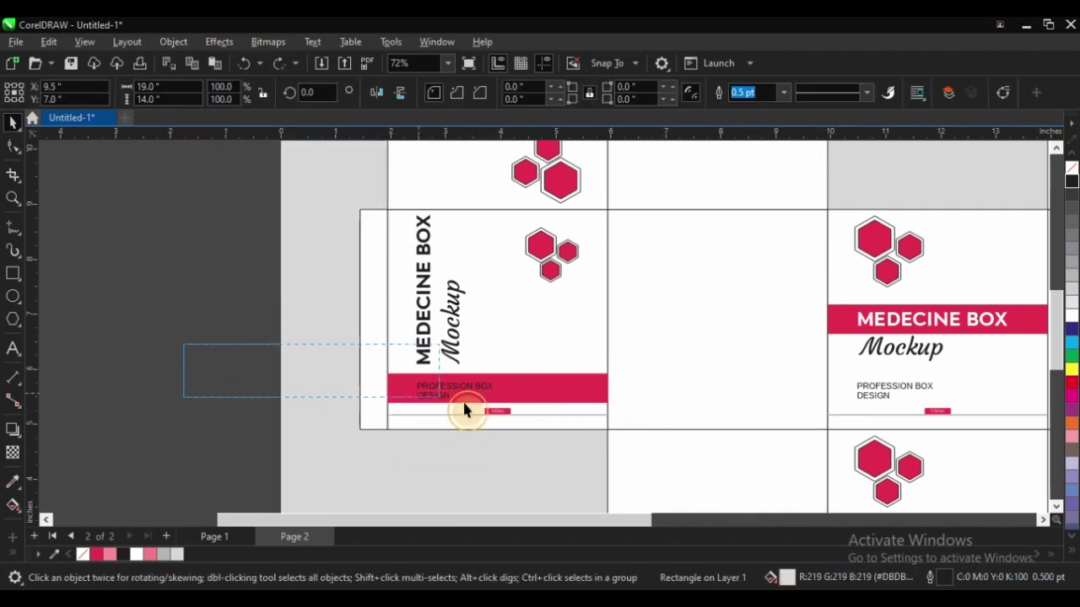
left_click(479, 393)
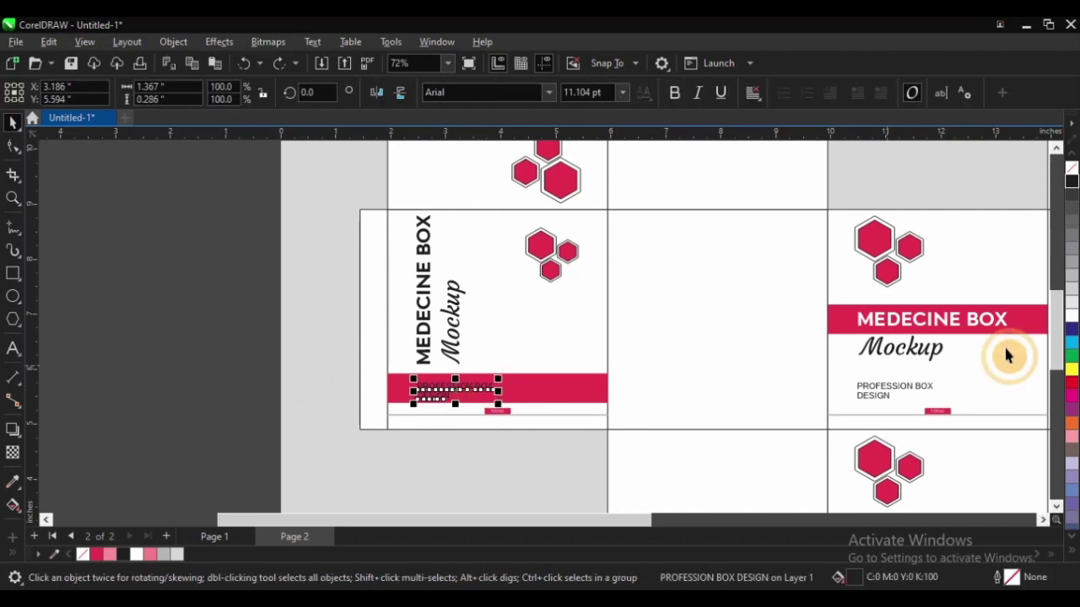
- Remove the line break before "DESIGN" so the white "PROFESSION BOX DESIGN" text on the pink band runs on a single line
key("z")
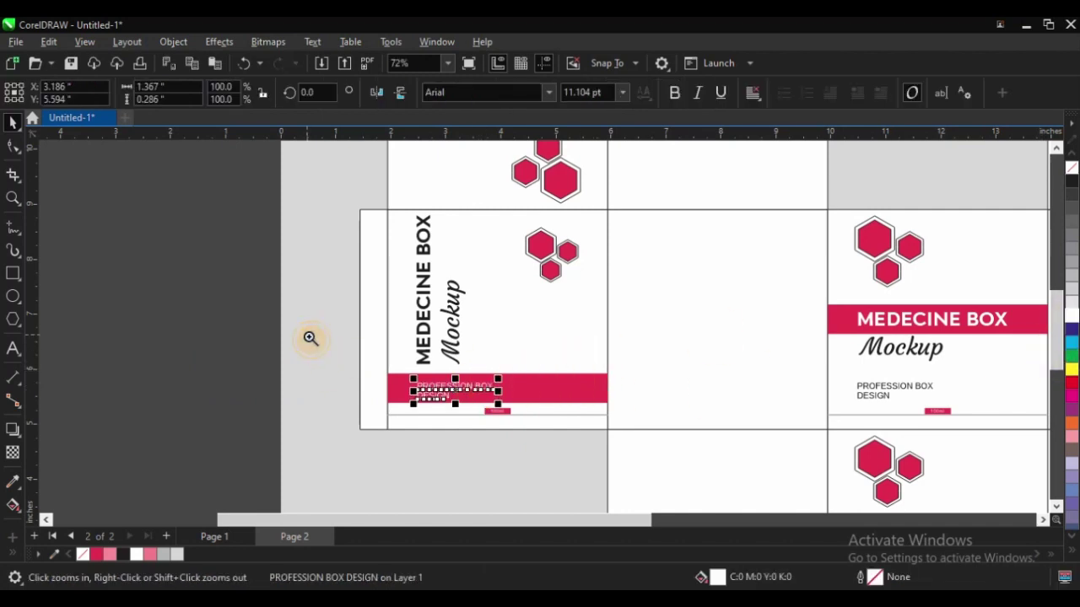
left_click_drag(309, 338, 655, 479)
key("F8")
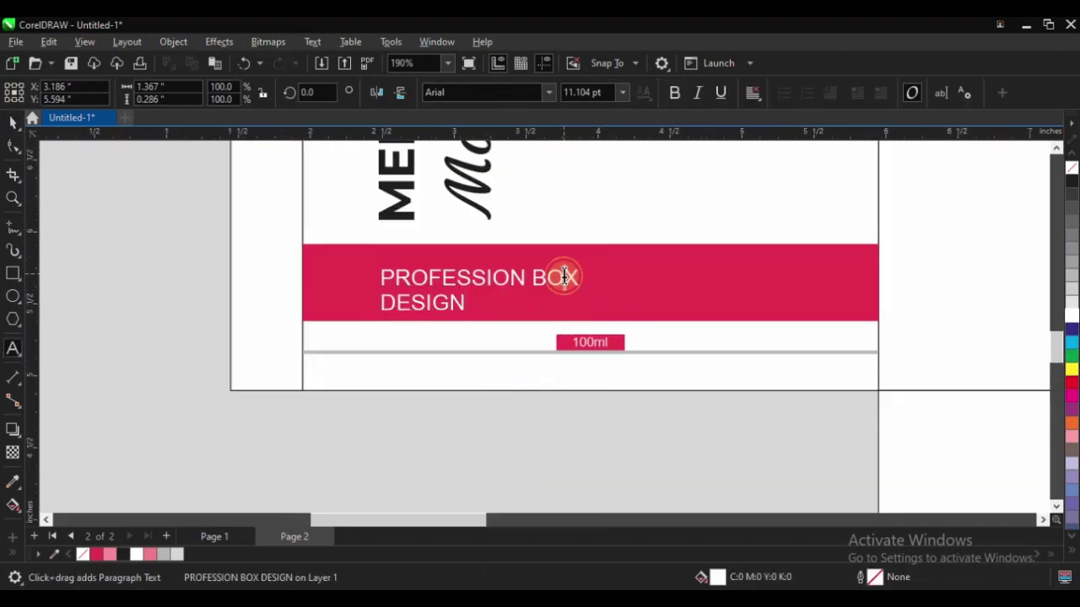
left_click(564, 277)
key("Delete")
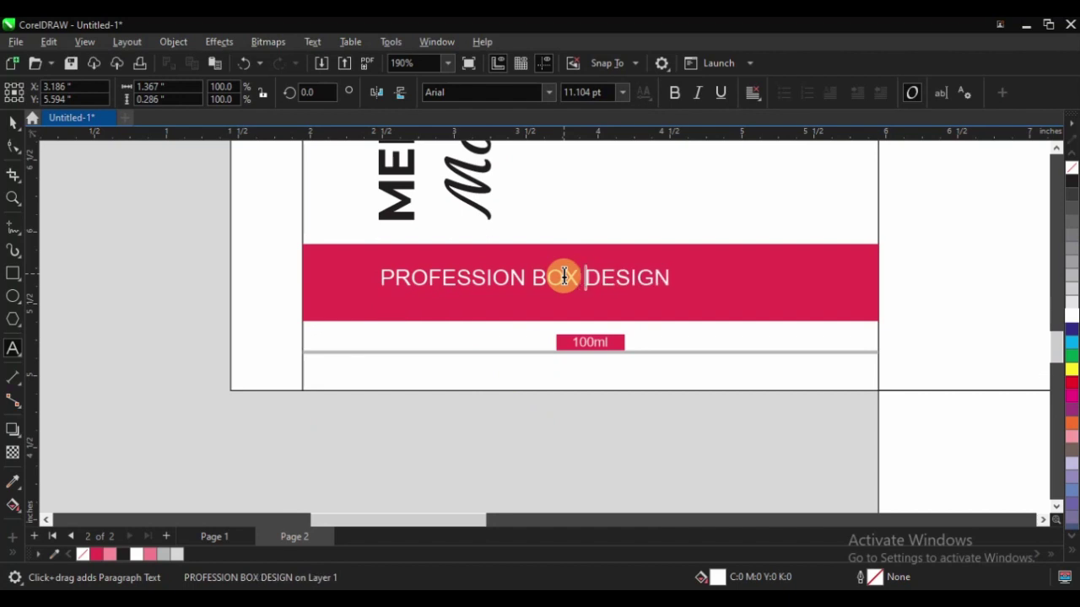
key("ctrl+space")
scroll(461, 332, "down", 1)
left_click(194, 254)
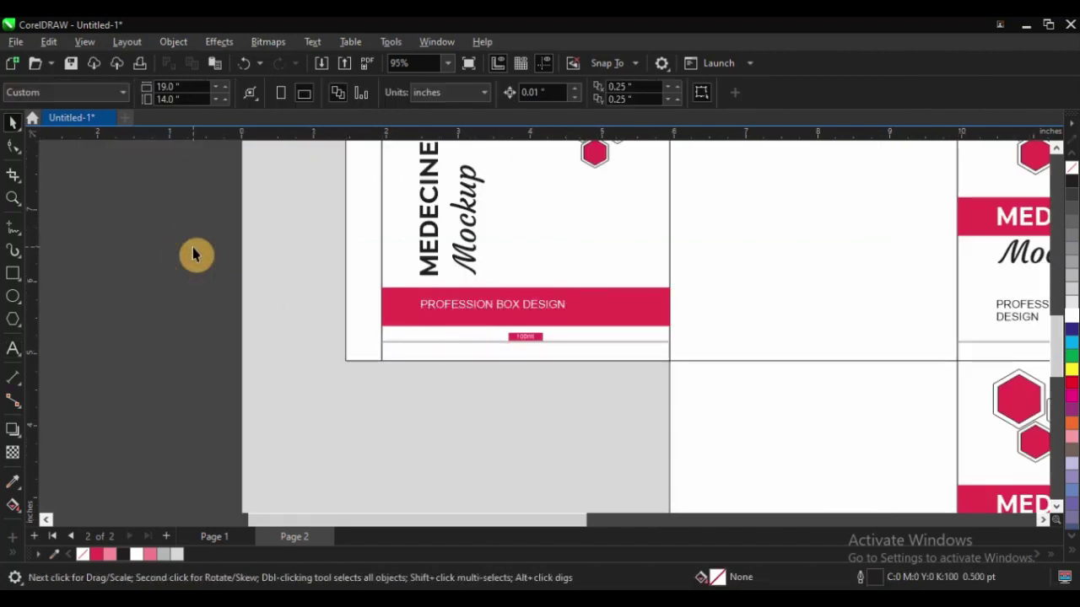
- Try adding a copy of the word "DESIGN" as a second line of the pink band's text, and undo it
scroll(174, 308, "down", 2)
key("z")
left_click_drag(222, 236, 528, 384)
left_click(520, 305)
key("F2")
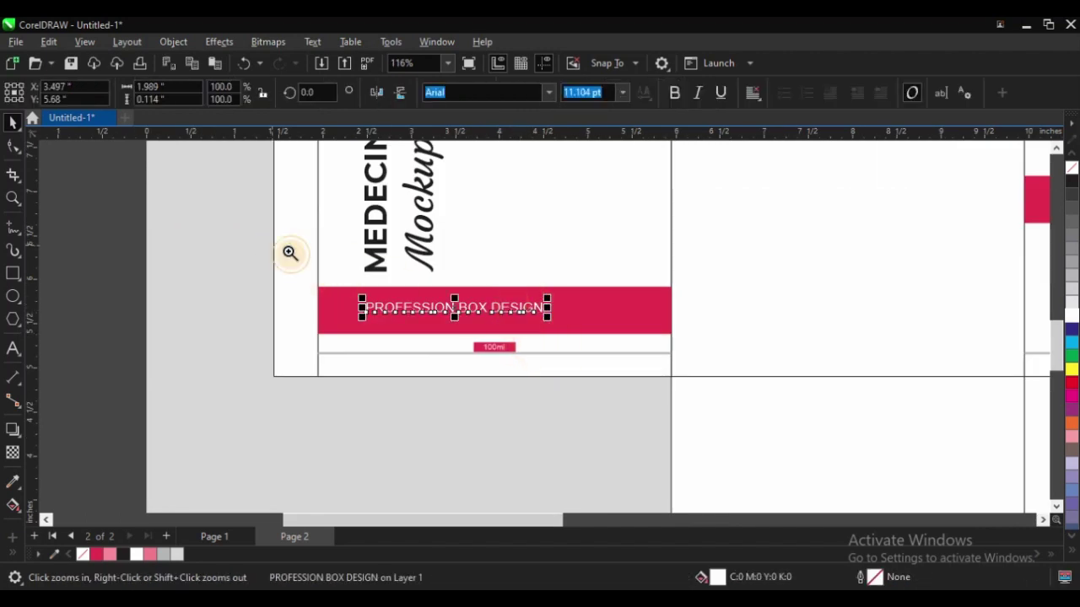
left_click_drag(287, 246, 681, 423)
key("F8")
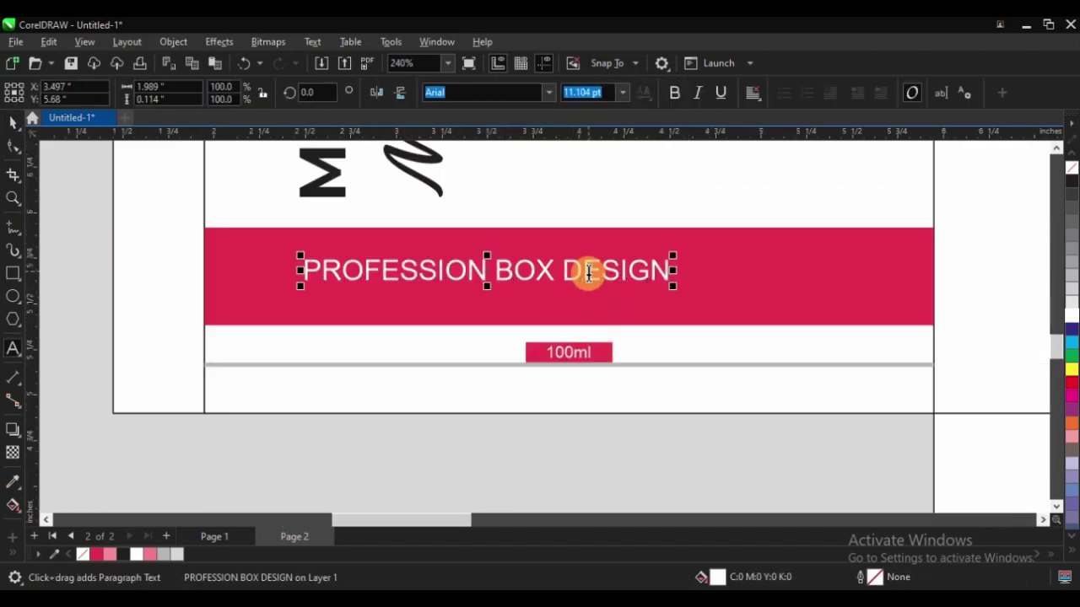
double_click(588, 272)
key("ctrl+c")
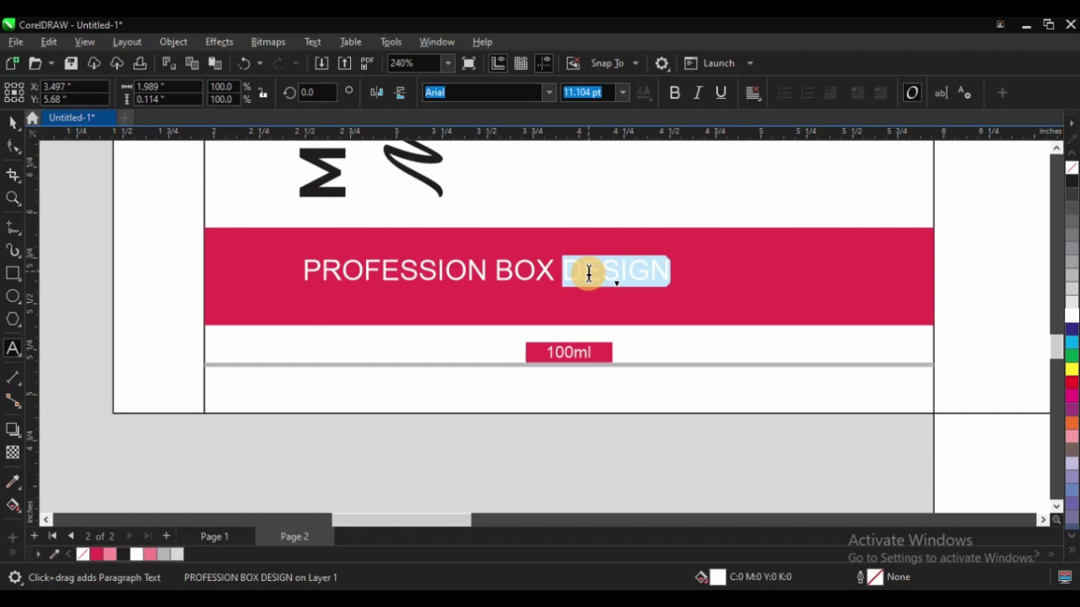
key("Right")
key("Return")
key("ctrl+v")
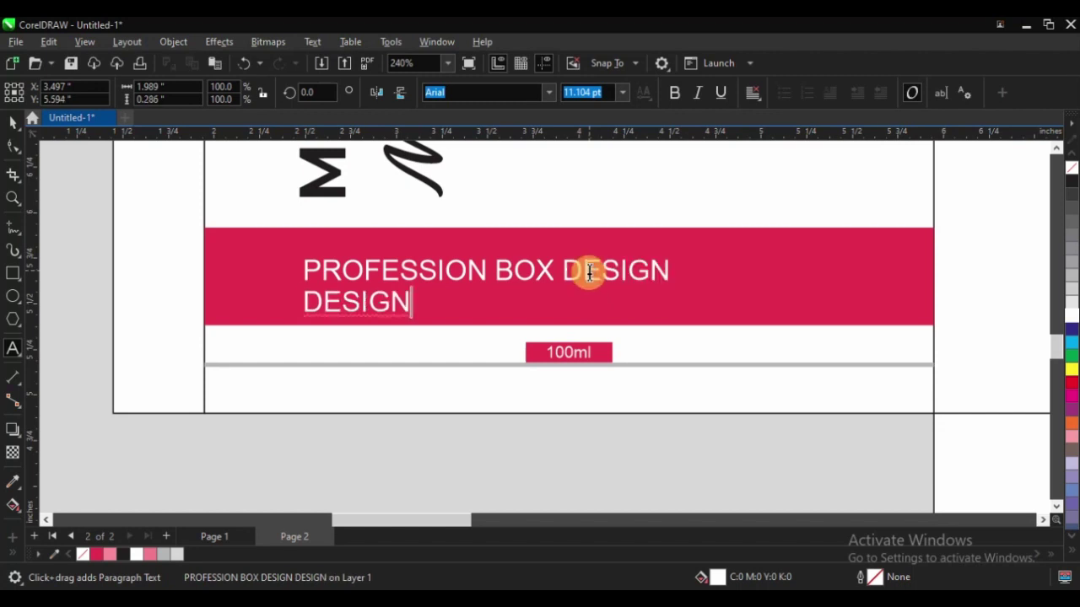
key("ctrl+space")
scroll(384, 295, "down", 3)
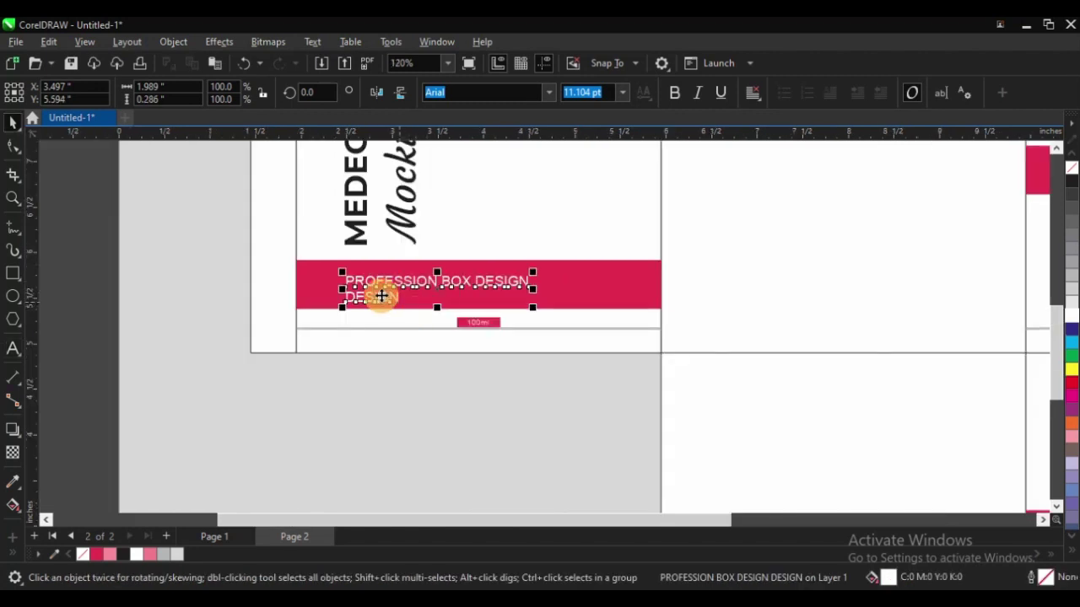
scroll(577, 379, "up", 2)
key("ctrl+z")
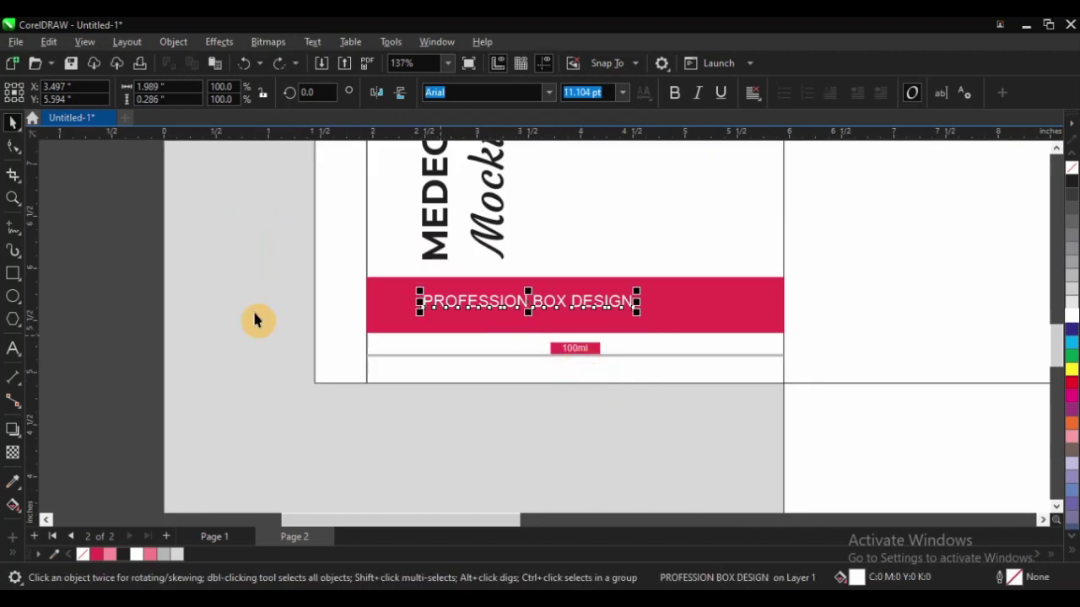
- Center the "PROFESSION BOX DESIGN" text vertically within the first panel's pink band
left_click(104, 246)
scroll(277, 355, "down", 3)
key("z")
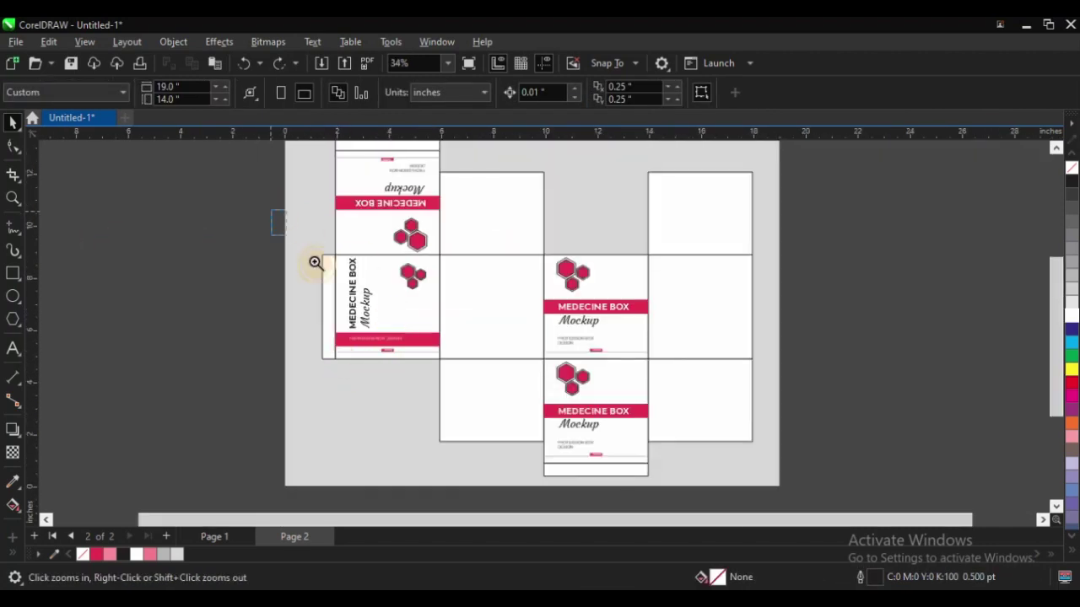
left_click(316, 262)
left_click_drag(234, 197, 665, 433)
left_click(452, 366)
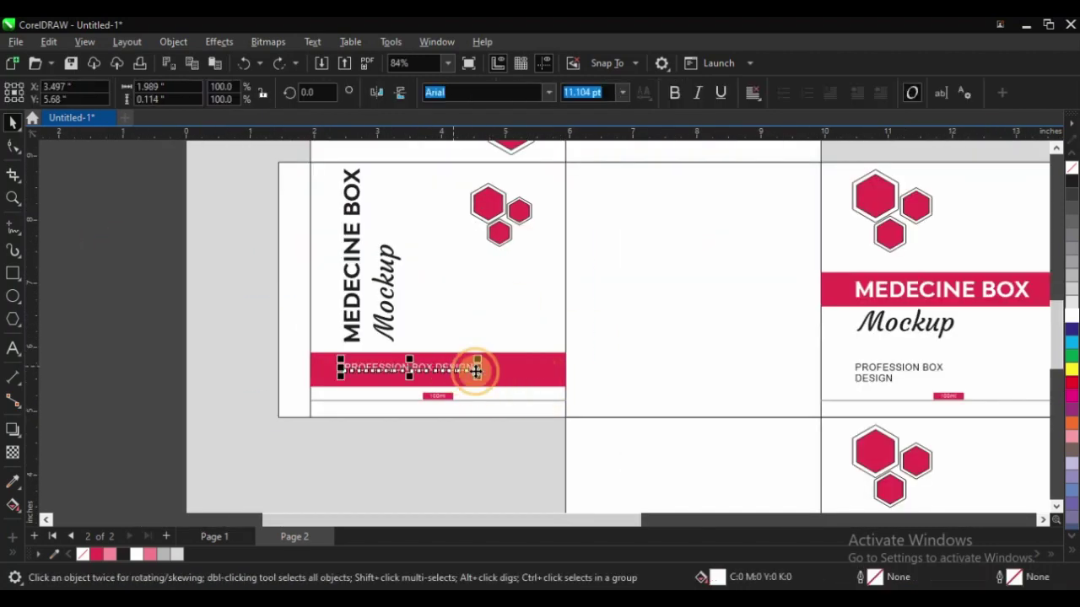
left_click(495, 366, "shift")
left_click(120, 229)
scroll(284, 295, "down", 3)
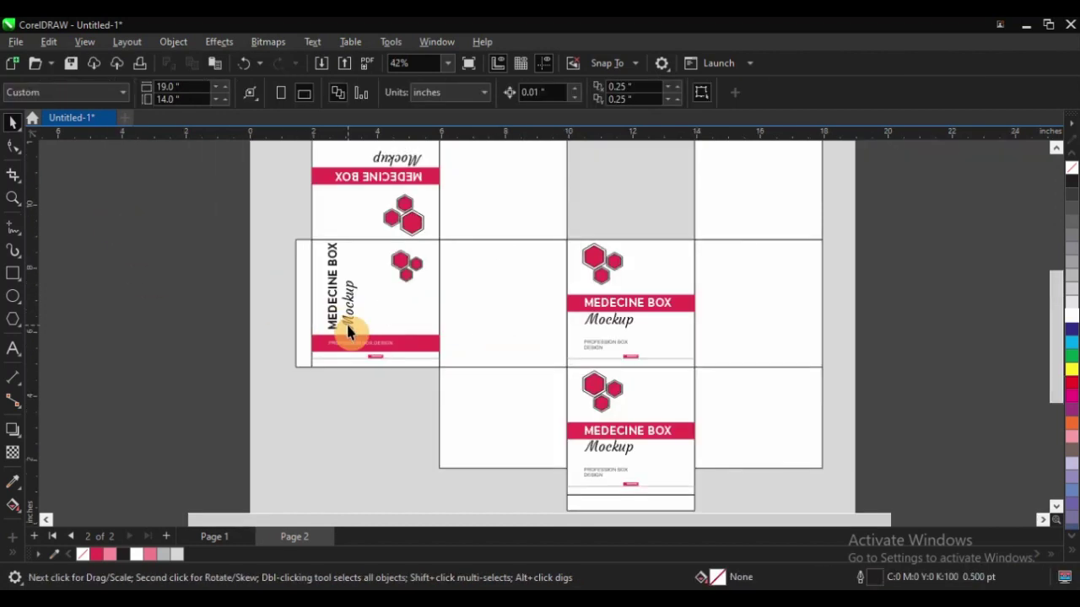
- Create a thin copy of the pink band directly above it, about 0.14 inches tall, and fill it with 20% black
key("z")
left_click_drag(241, 203, 636, 463)
key("z")
left_click_drag(281, 166, 664, 421)
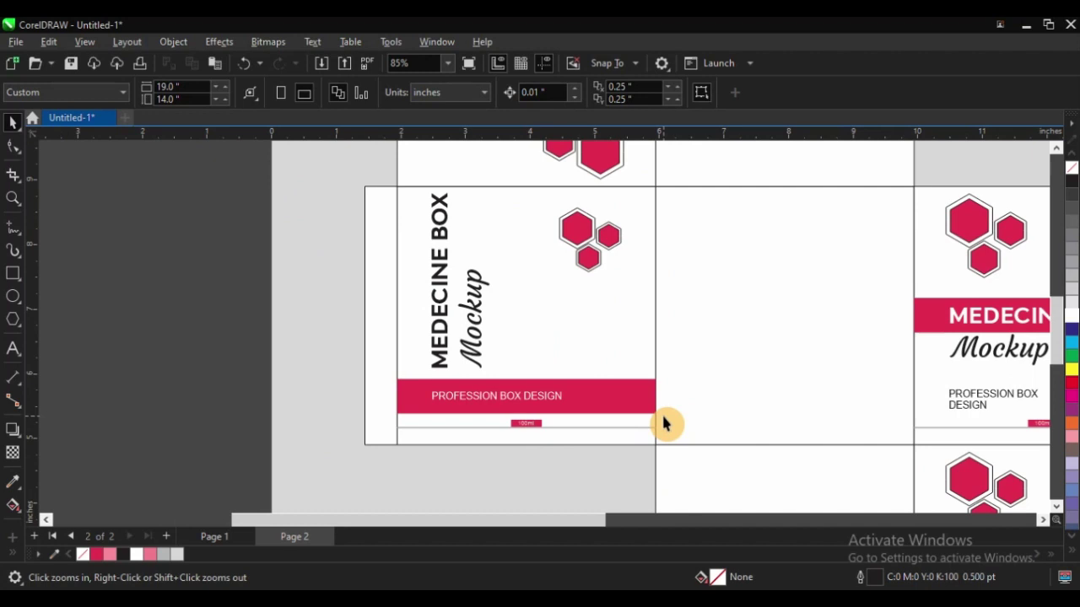
left_click_drag(281, 266, 828, 483)
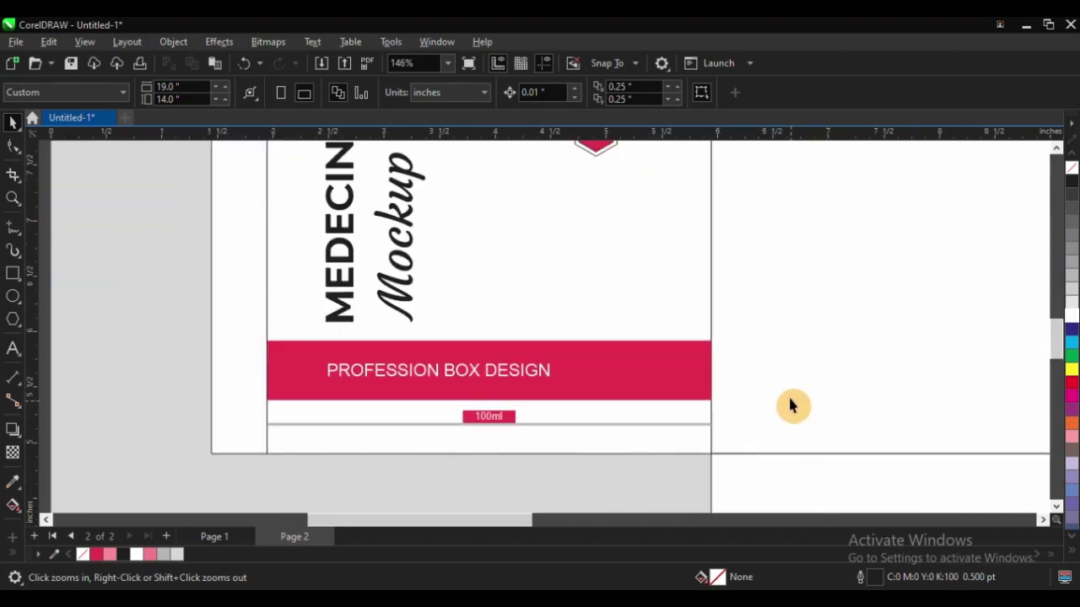
key("space")
left_click(522, 386)
left_click_drag(489, 405, 505, 327)
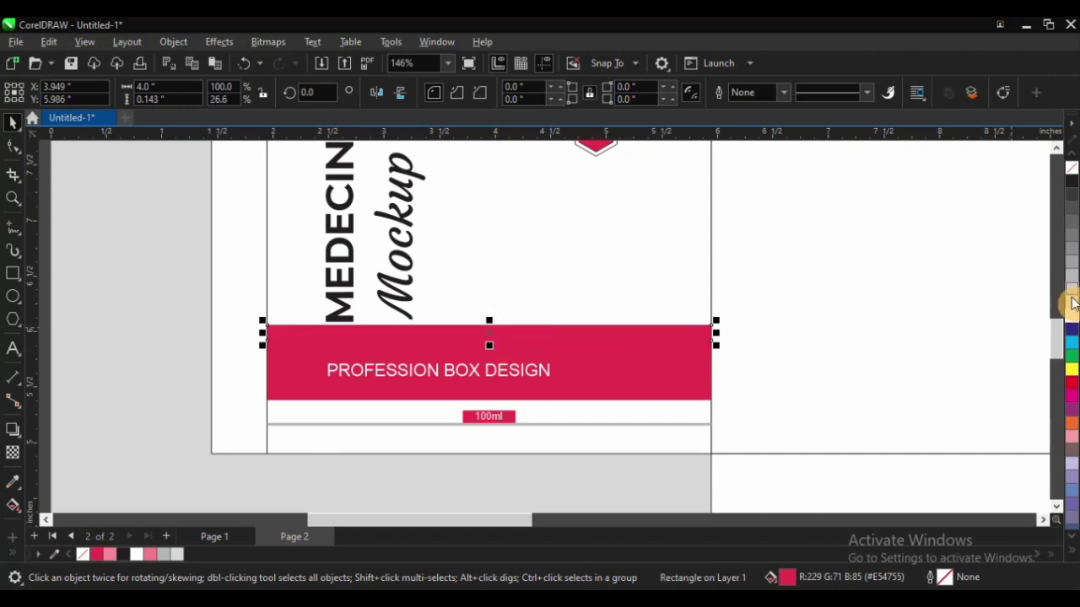
left_click(1073, 289)
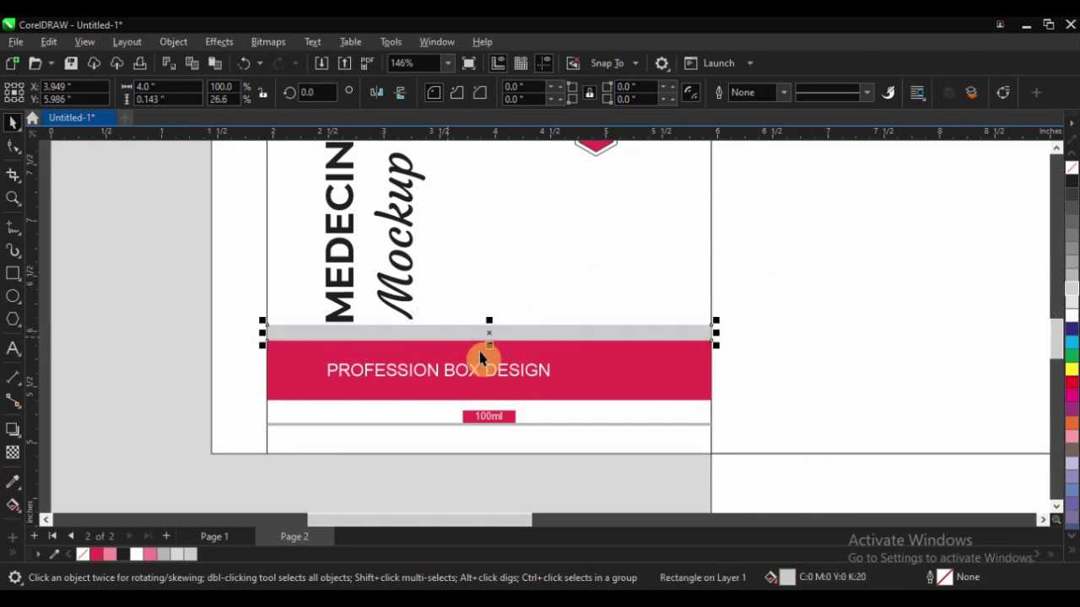
- Examine the reworked first panel and the front face of the reference box mockup on page 1
scroll(480, 354, "down", 2)
left_click(321, 270)
key("F2")
left_click_drag(303, 224, 614, 424)
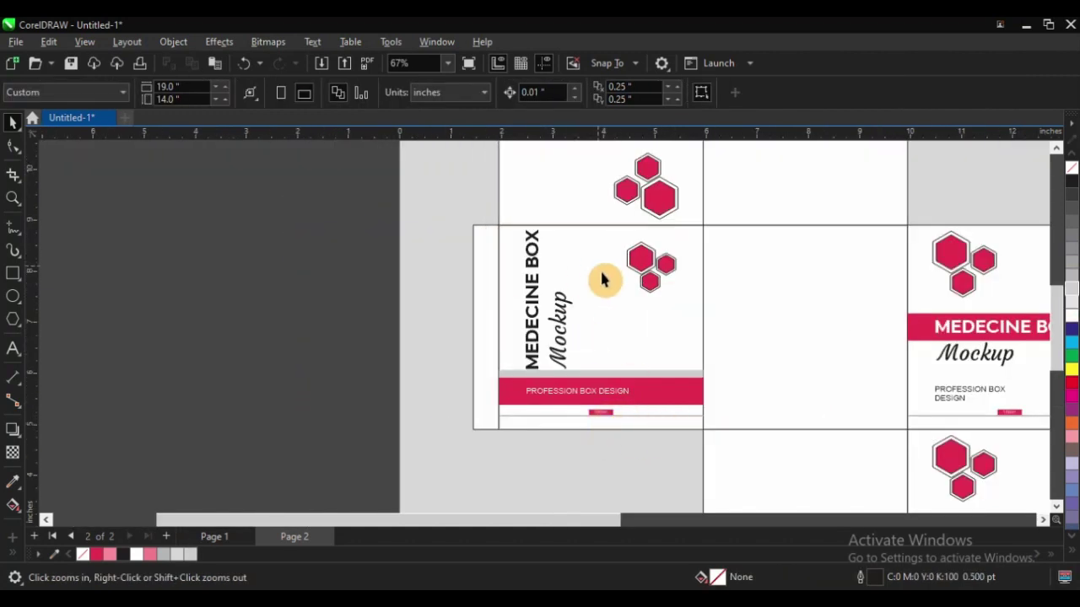
left_click(448, 190)
key("space")
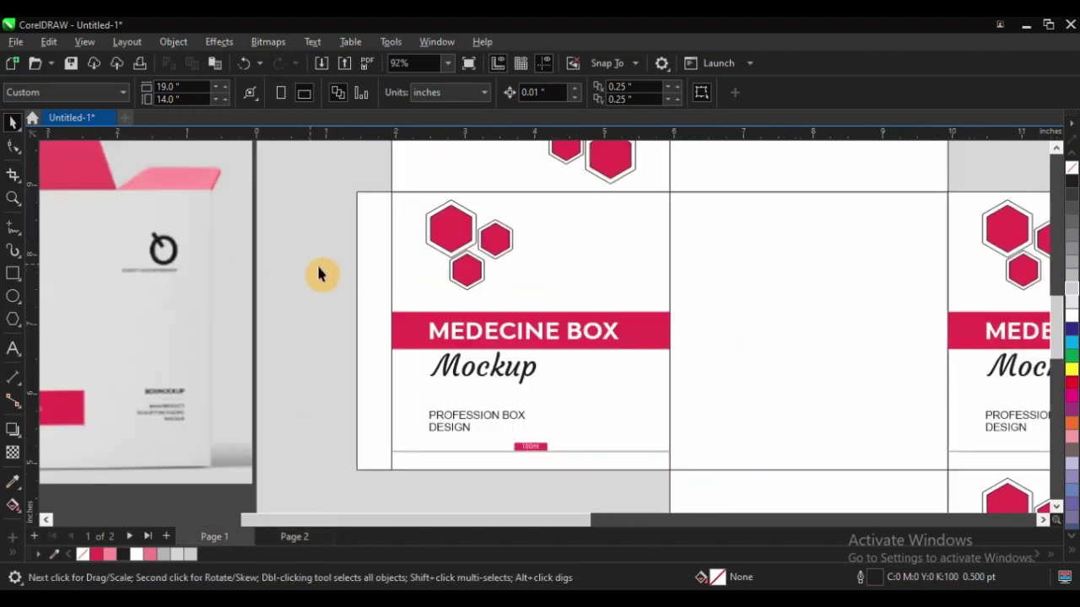
scroll(458, 361, "down", 2)
left_click(332, 280)
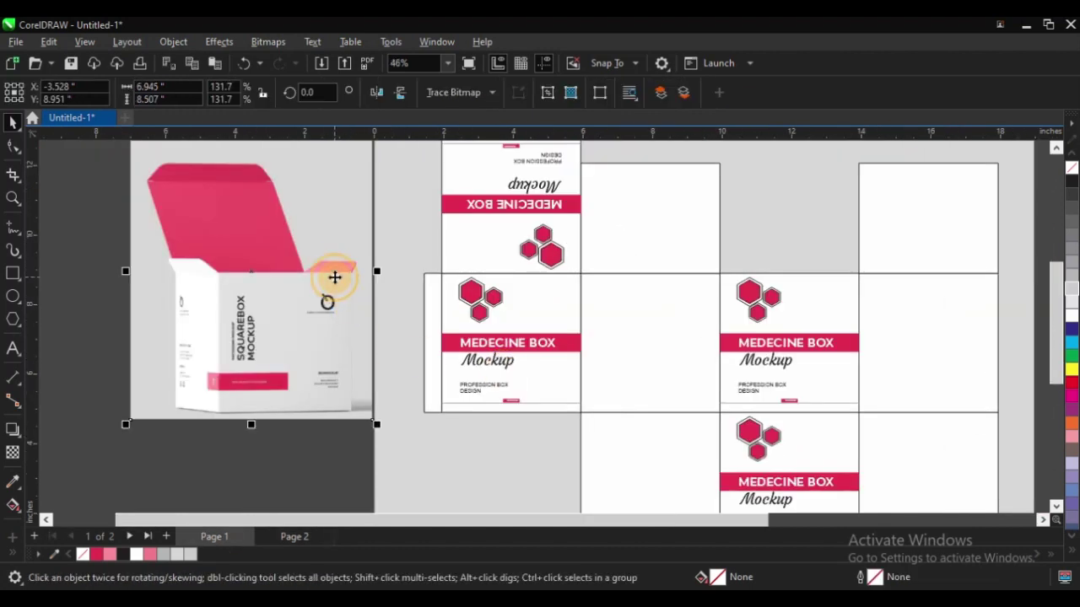
key("z")
left_click_drag(316, 355, 603, 461)
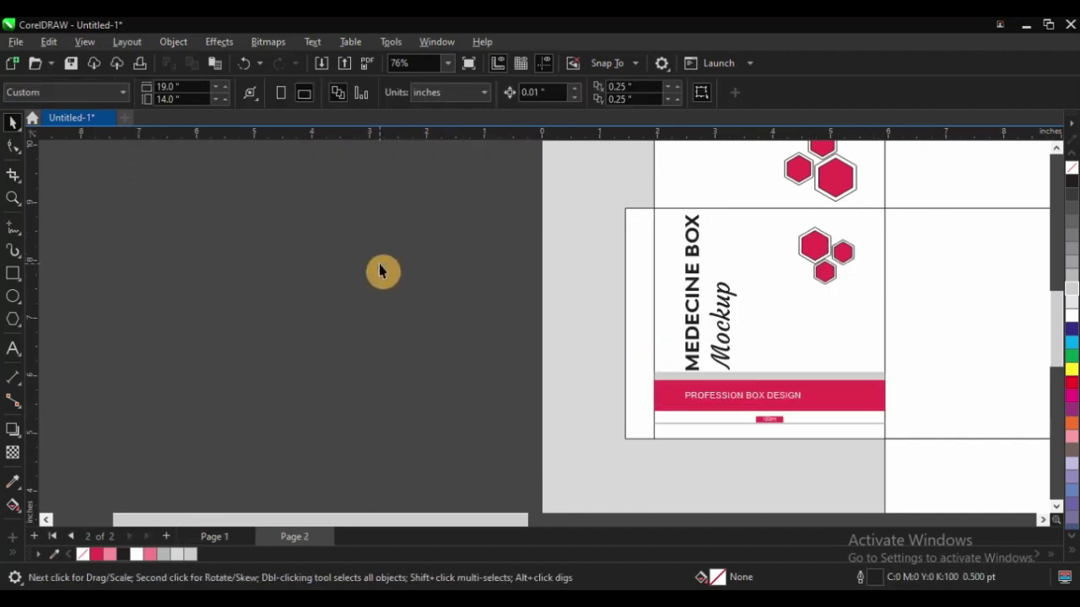
- On page 2, copy the white "PROFESSION BOX DESIGN" text to the empty area above the gray strip and color the copy black
key("z")
right_click(326, 305)
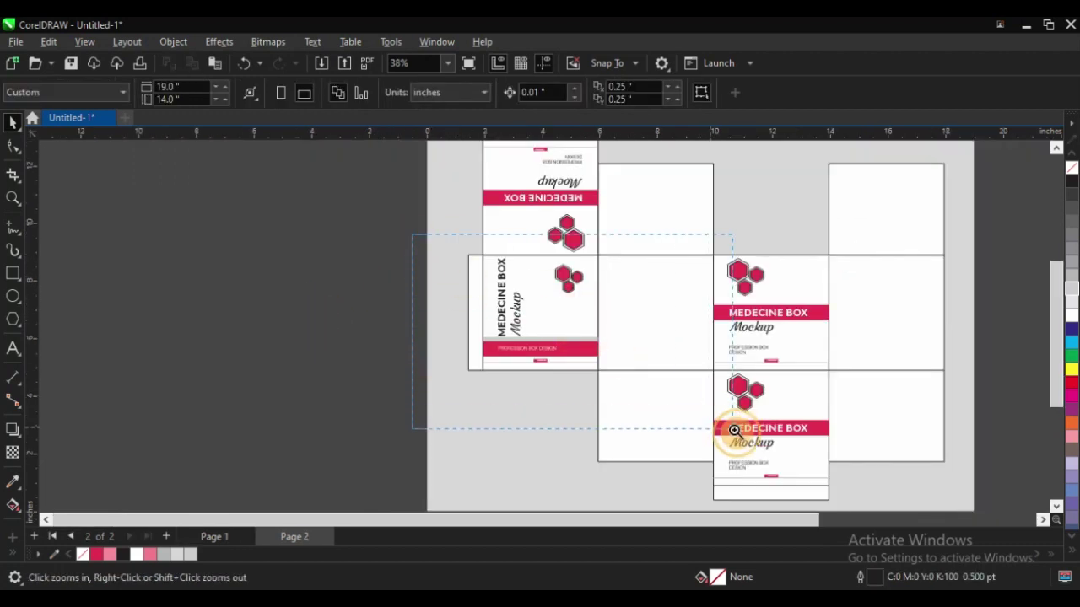
left_click_drag(733, 431, 733, 430)
left_click_drag(265, 173, 804, 435)
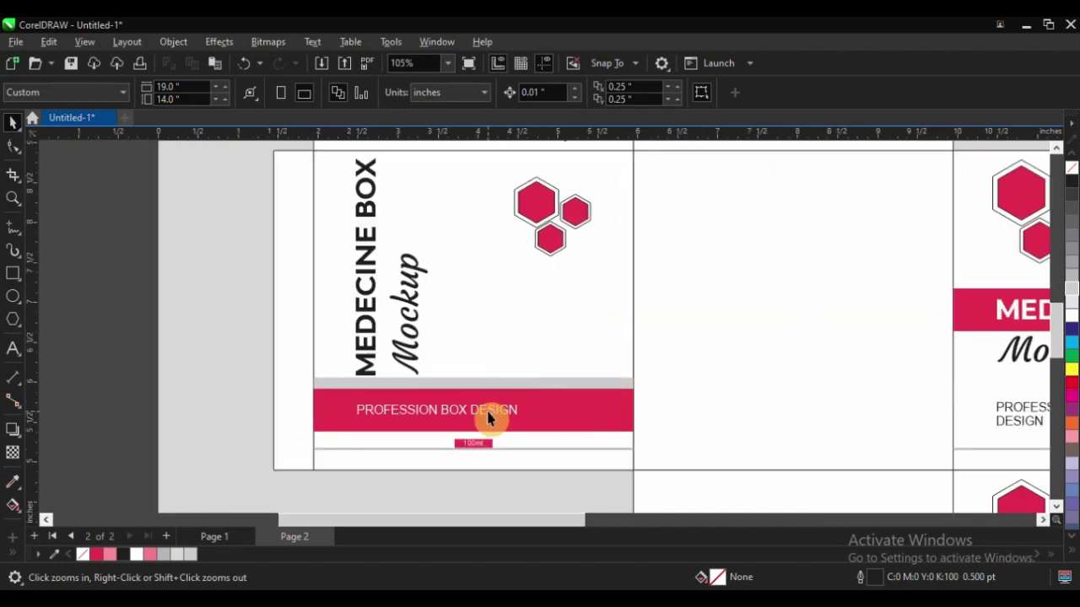
left_click_drag(494, 413, 602, 346)
right_click(602, 345)
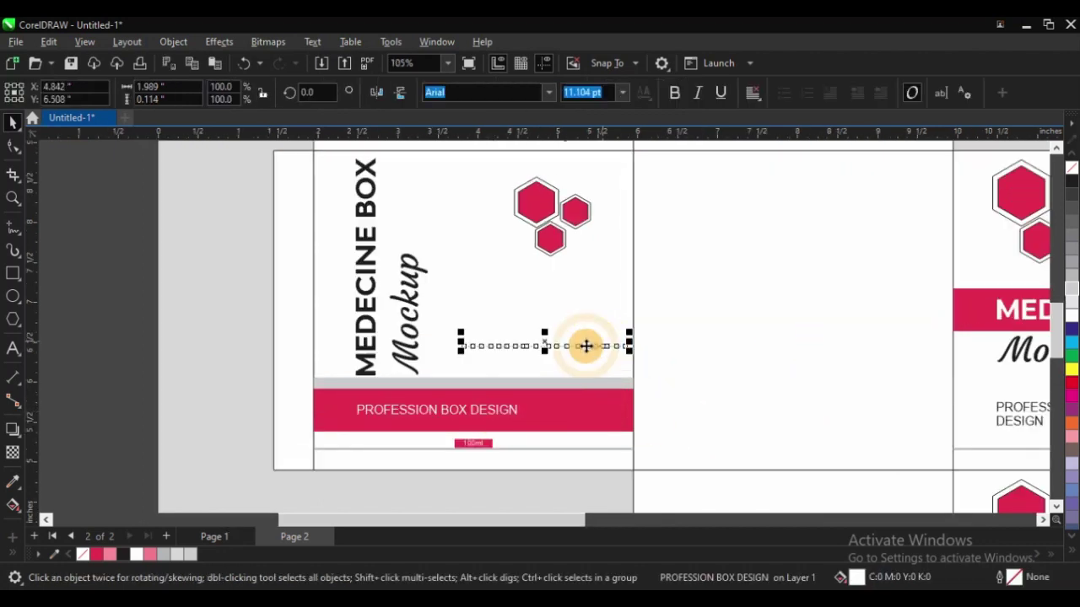
left_click(1071, 183)
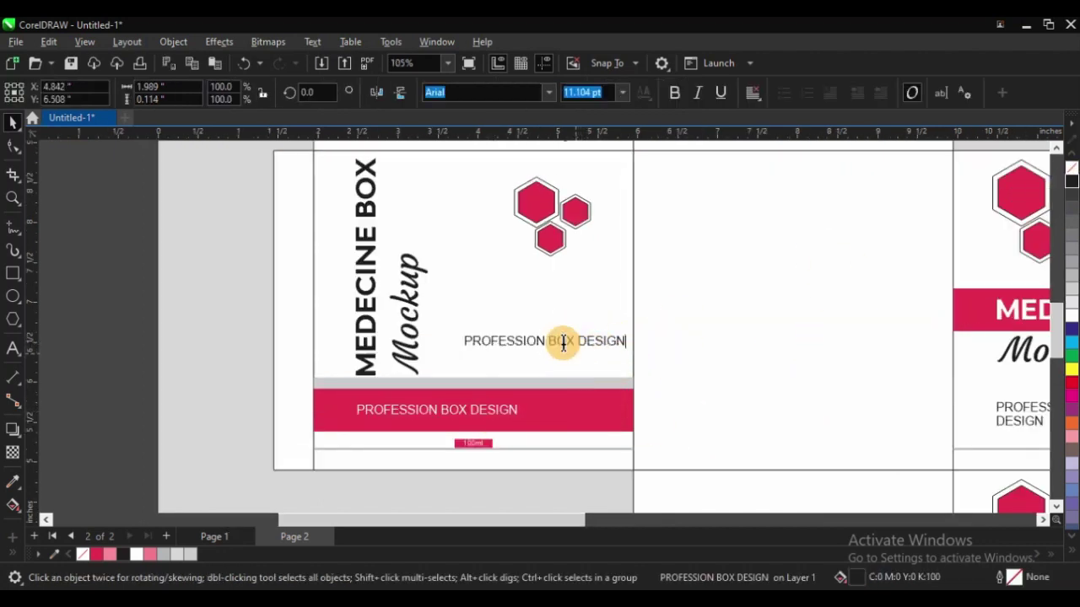
- Break the black text copy into two lines reading "PROFESSION" and "BOX DESIGN", without a leading space on the second line
key("z")
left_click_drag(287, 262, 753, 445)
key("space")
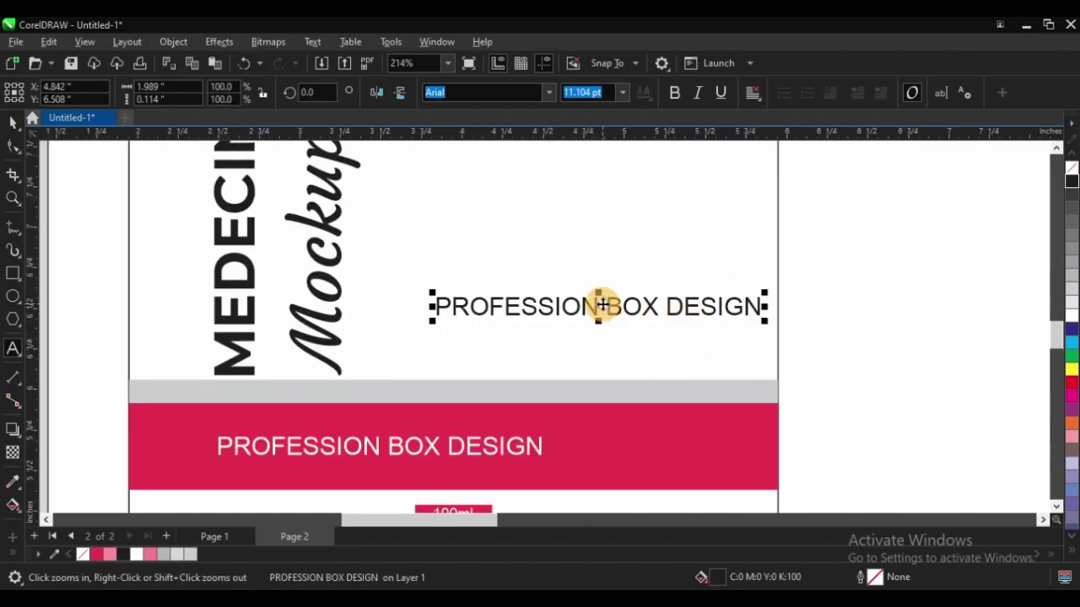
left_click(601, 308)
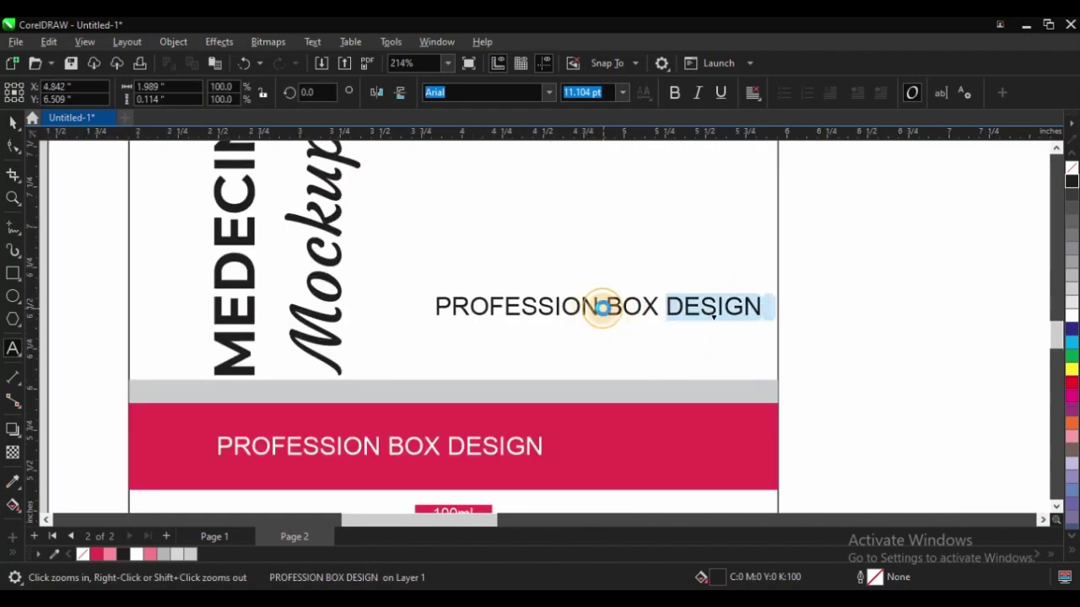
left_click(624, 335)
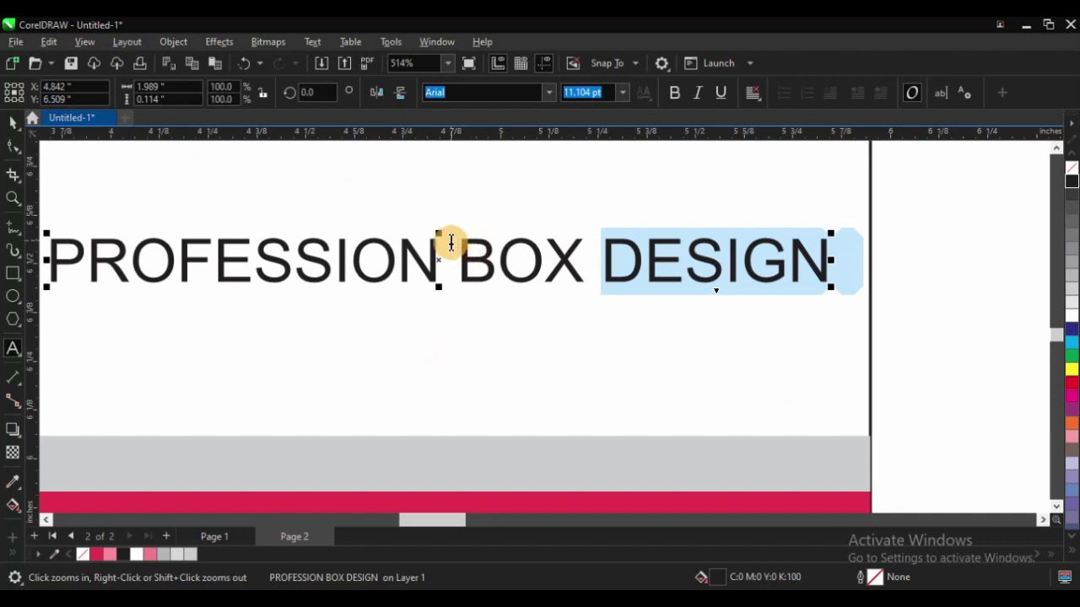
left_click(450, 243)
key("Return")
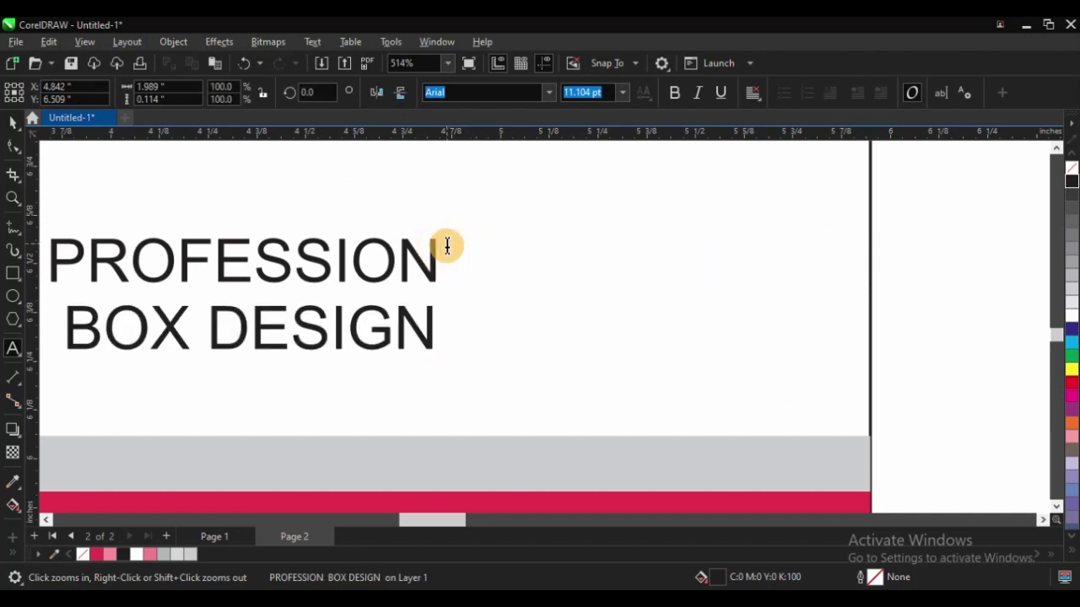
key("Delete")
key("ctrl+space")
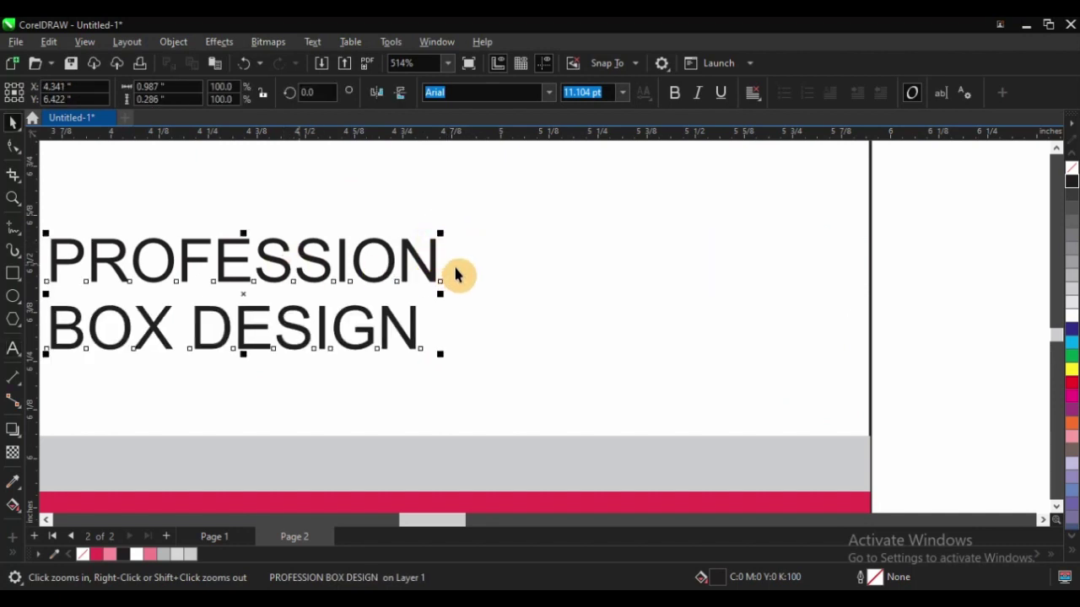
scroll(502, 265, "down", 2)
key("F2")
left_click_drag(307, 201, 622, 399)
scroll(449, 278, "up", 1)
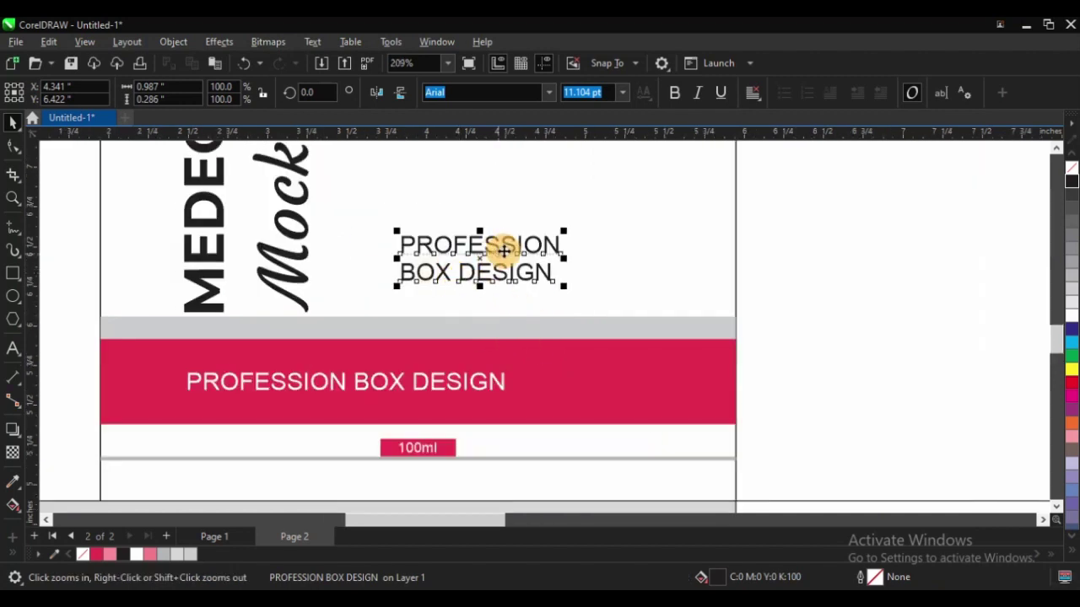
- Move the two-line black text to the panel's lower right area, just above the gray strip, centered at about X 5.16, Y 6.34 inches
left_click_drag(508, 246, 567, 304)
scroll(639, 258, "down", 1)
scroll(566, 299, "down", 1)
left_click(357, 286)
scroll(358, 285, "down", 1)
key("F2")
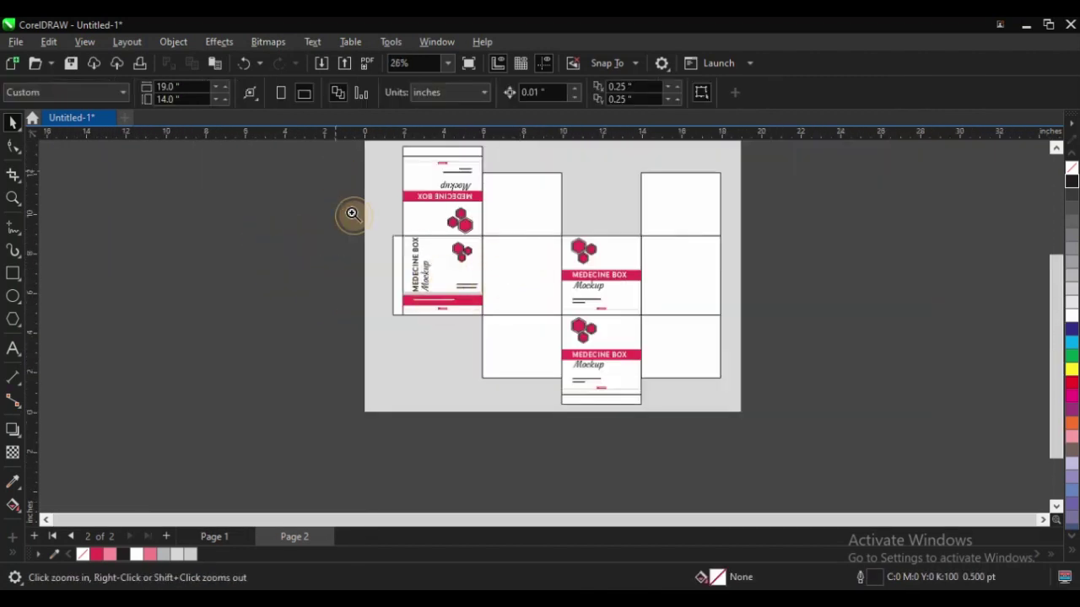
left_click_drag(337, 170, 530, 355)
left_click_drag(413, 243, 766, 465)
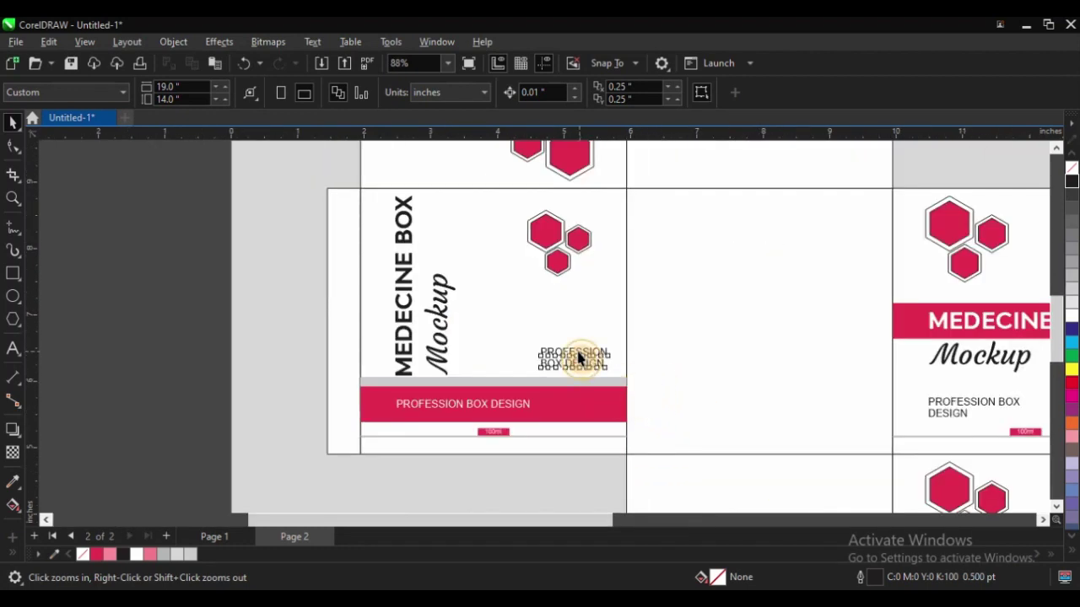
- Right-align the two lines of the black "PROFESSION BOX DESIGN" text
left_click(578, 358)
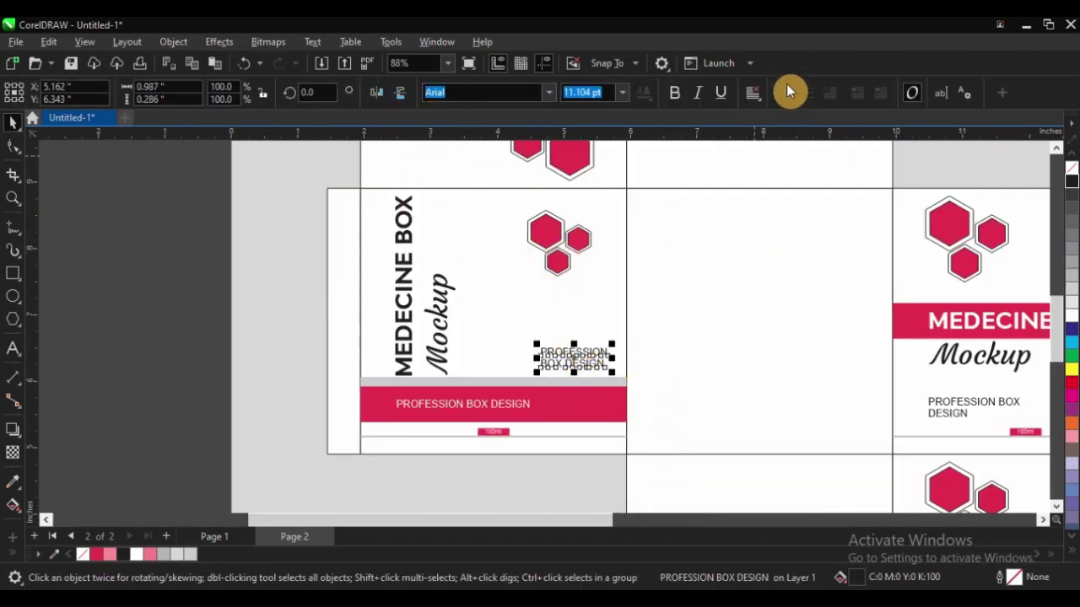
left_click(750, 95)
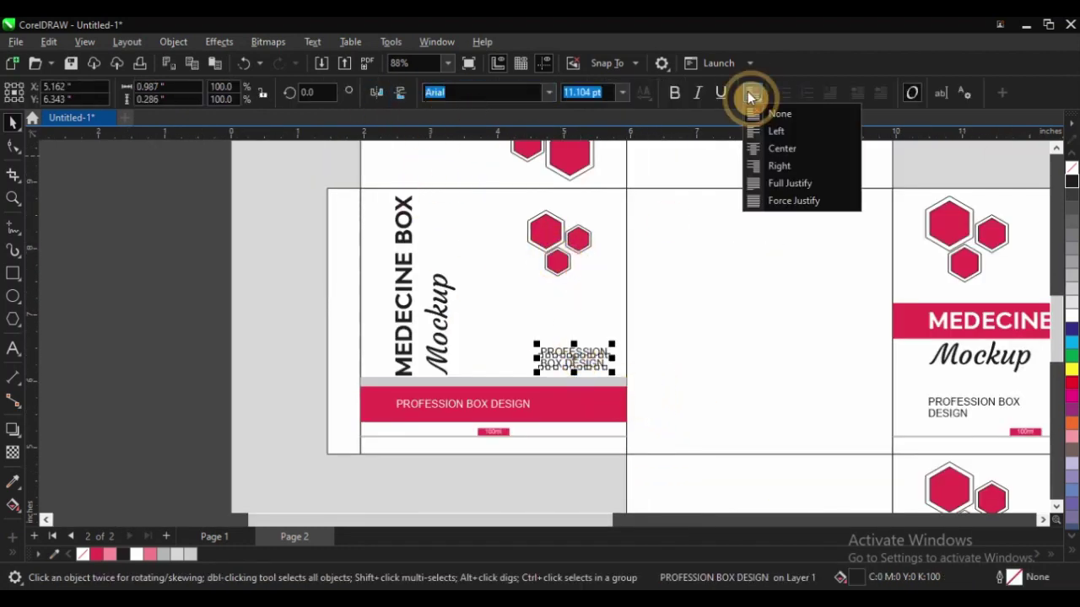
left_click(792, 168)
left_click(141, 219)
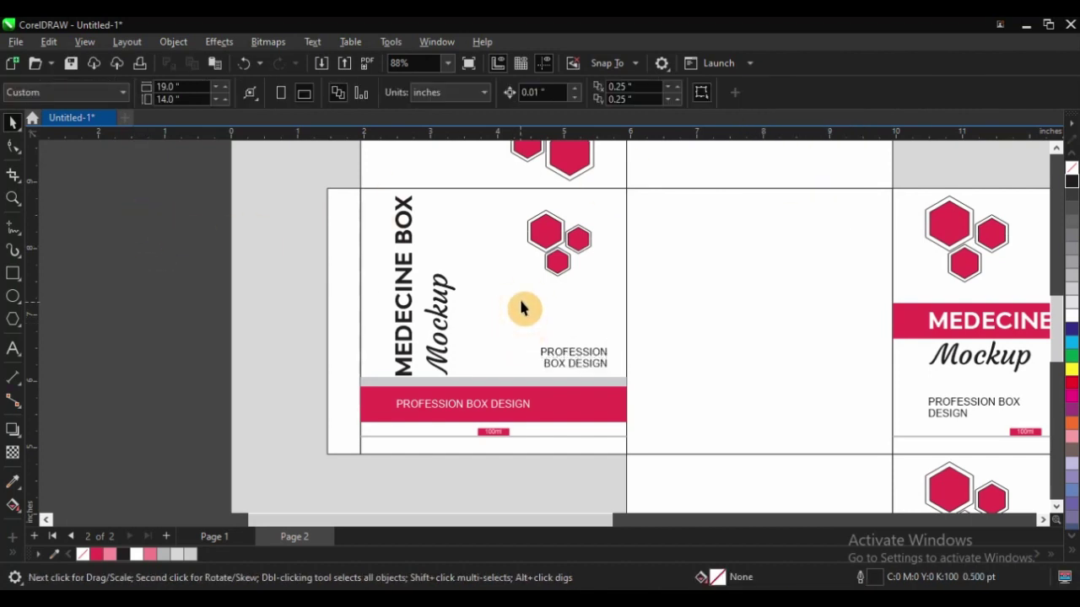
- Insert the word "concept" and a space before "BOX DESIGN" on the second line of the black text
key("z")
left_click(544, 242)
key("F8")
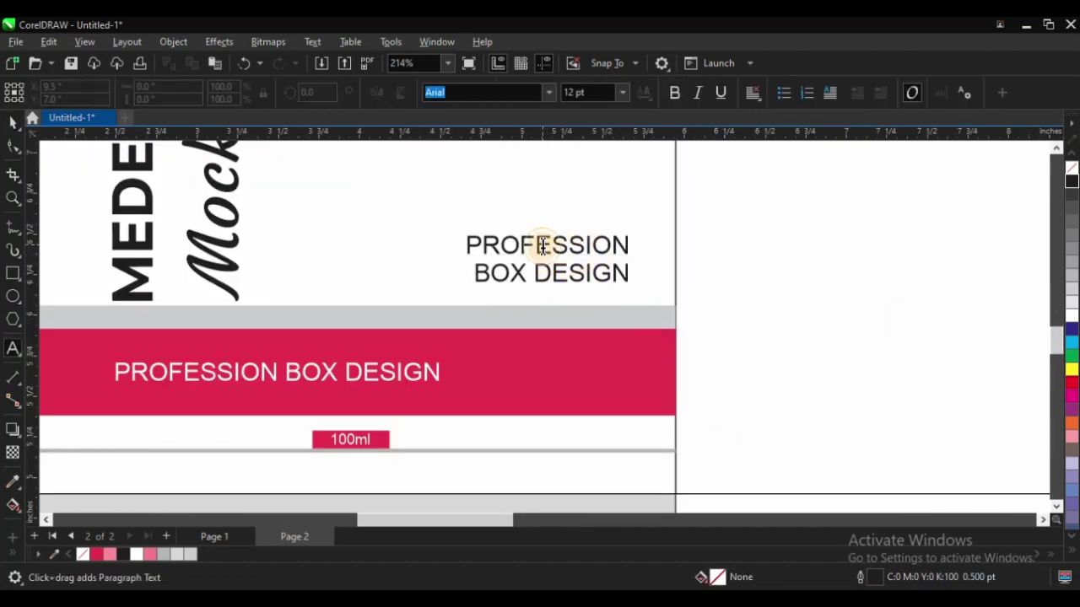
left_click(543, 264)
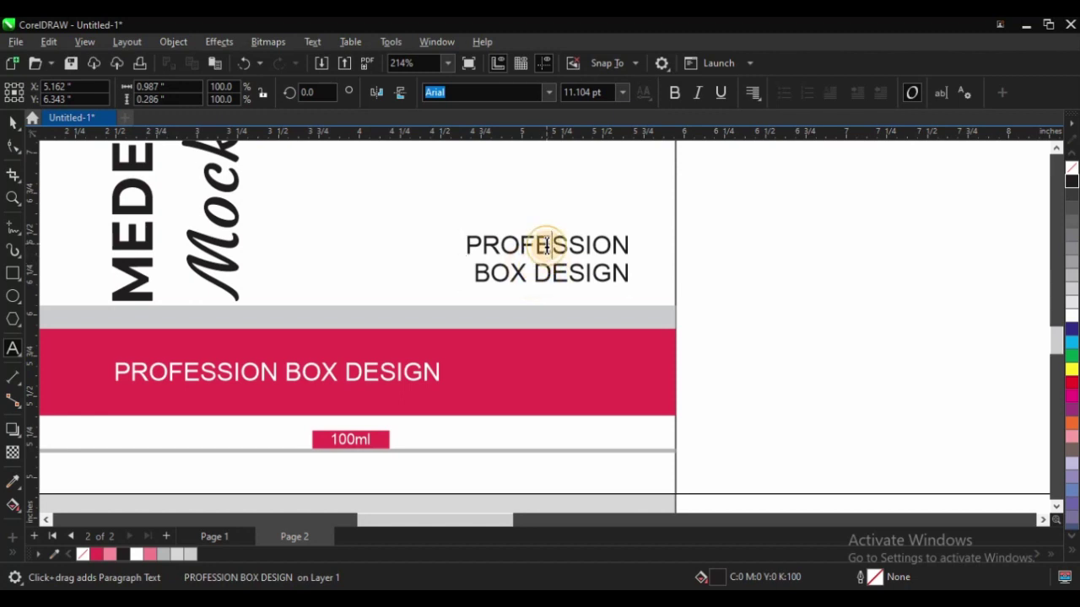
key("Return")
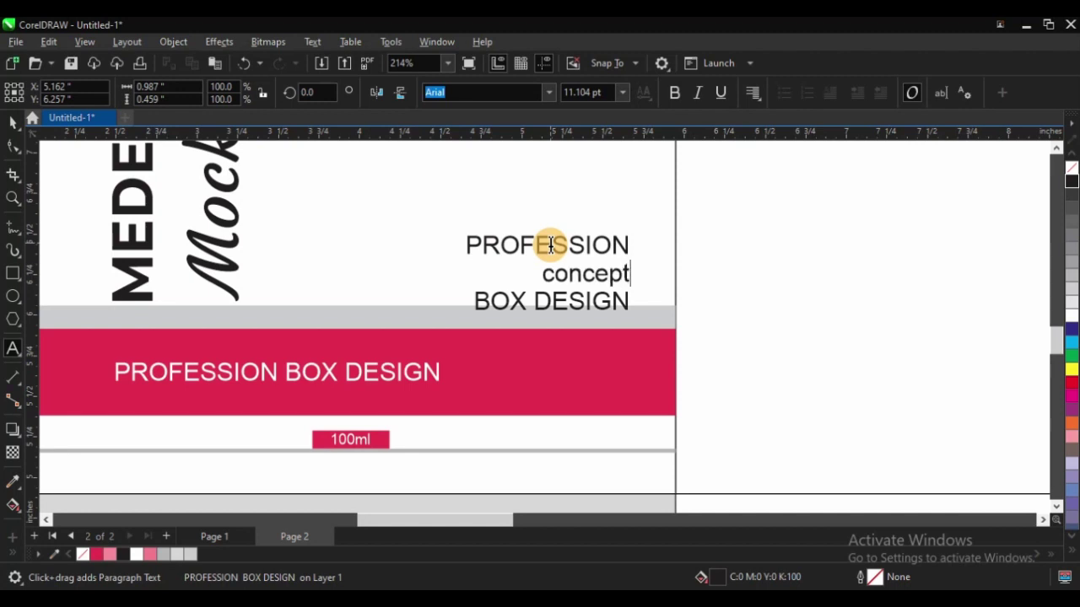
key("Delete")
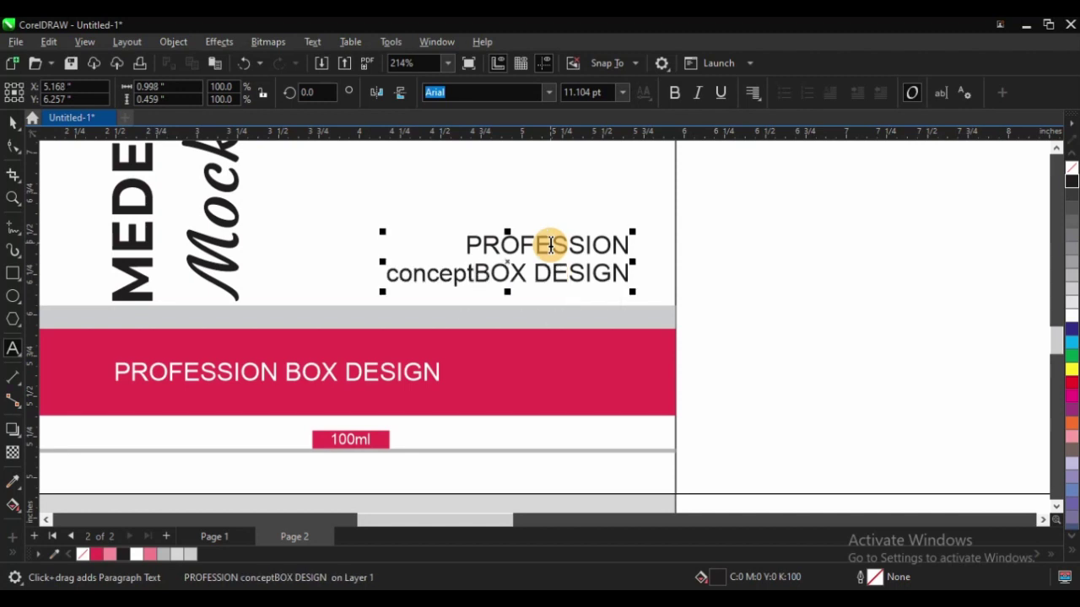
key("ctrl+space")
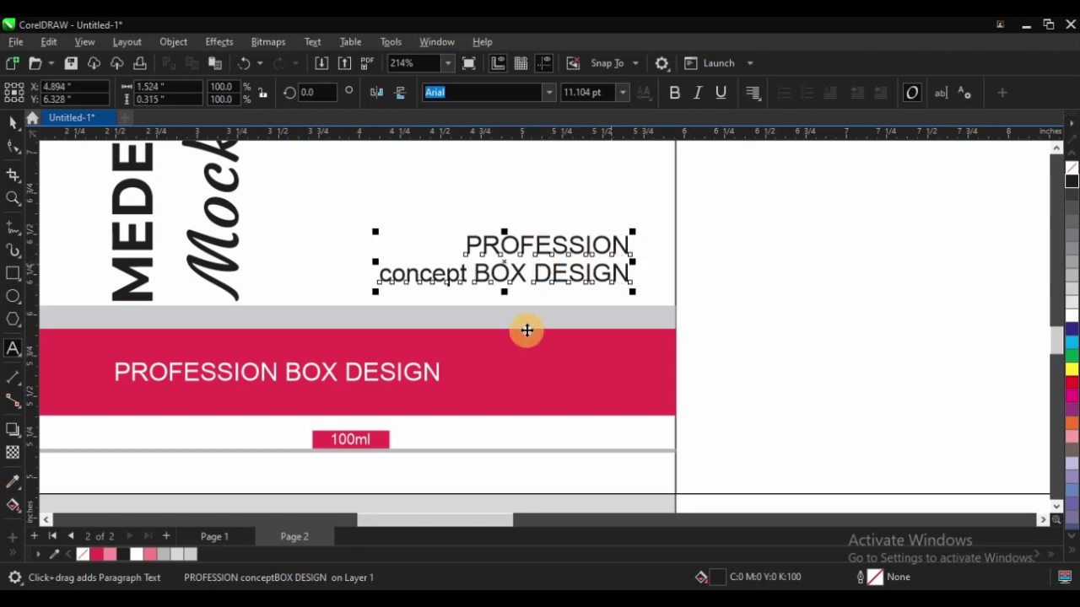
scroll(525, 329, "down", 2)
left_click(103, 183)
scroll(539, 372, "down", 1)
key("F2")
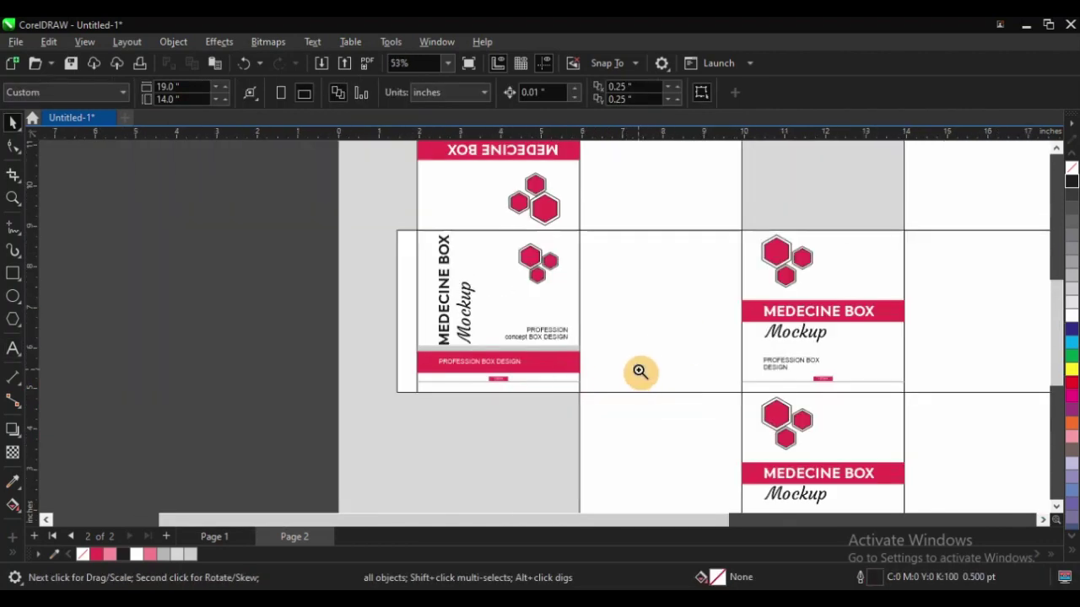
left_click_drag(309, 203, 690, 432)
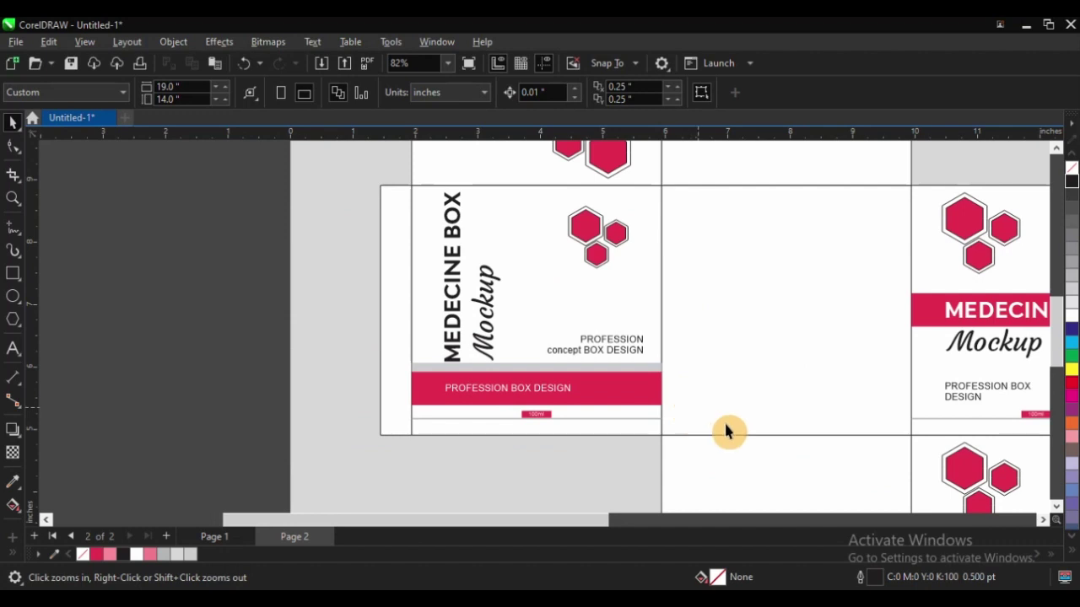
- Draw a rectangle about 0.61 by 0.20 inches around "concept" and fill it with the pink sampled from the band, #E54755
left_click_drag(417, 332, 675, 403)
key("F6")
left_click_drag(558, 268, 707, 317)
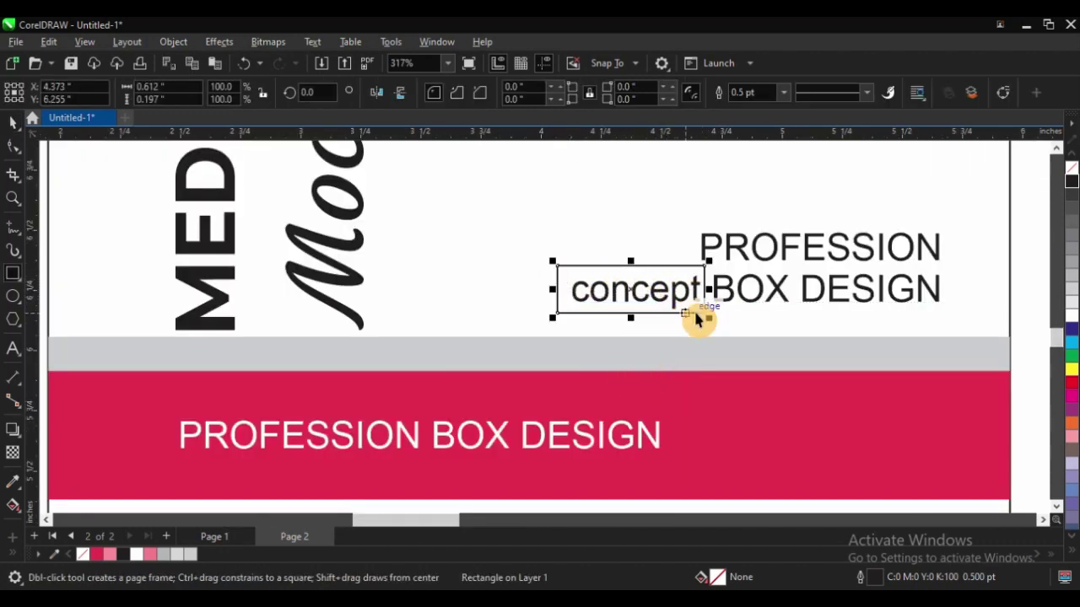
key("space")
left_click(12, 482)
left_click(470, 386)
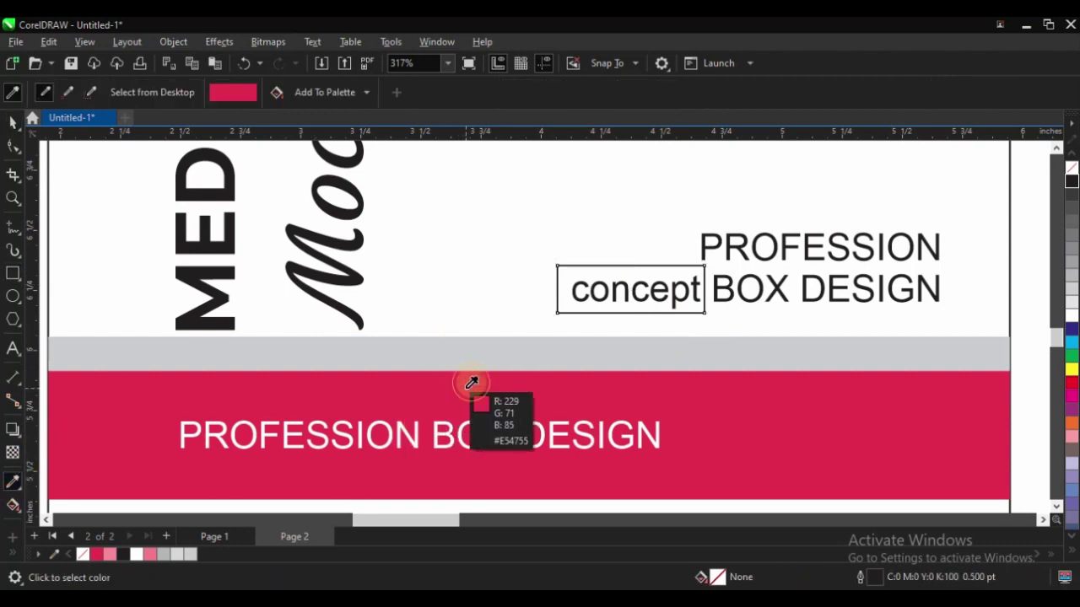
left_click(564, 275)
key("space")
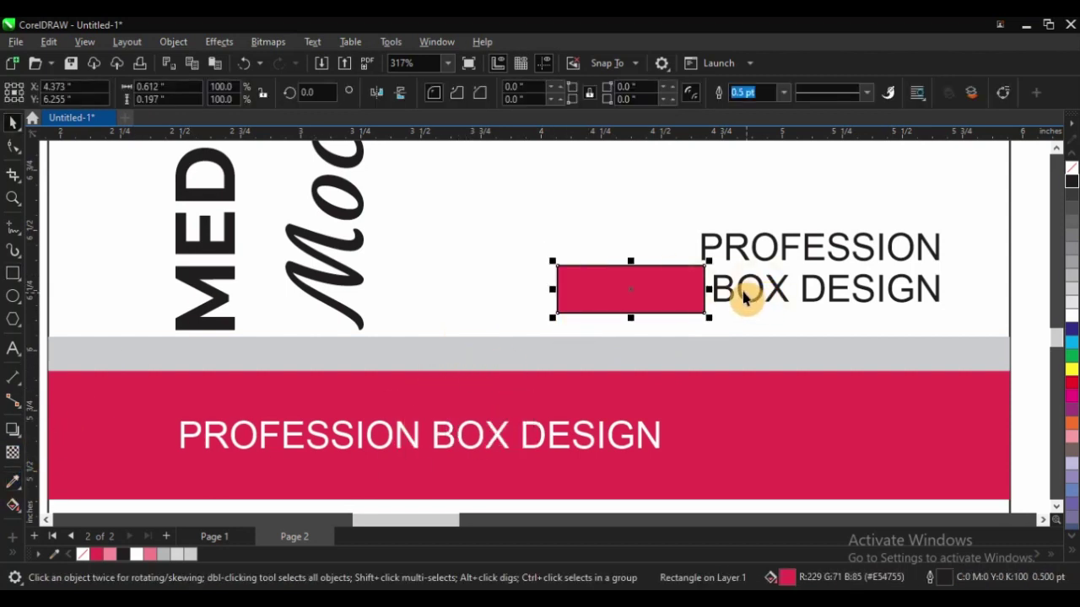
- Bring the "PROFESSION concept BOX DESIGN" text in front of the pink rectangle and color the word "concept" white
left_click(741, 289)
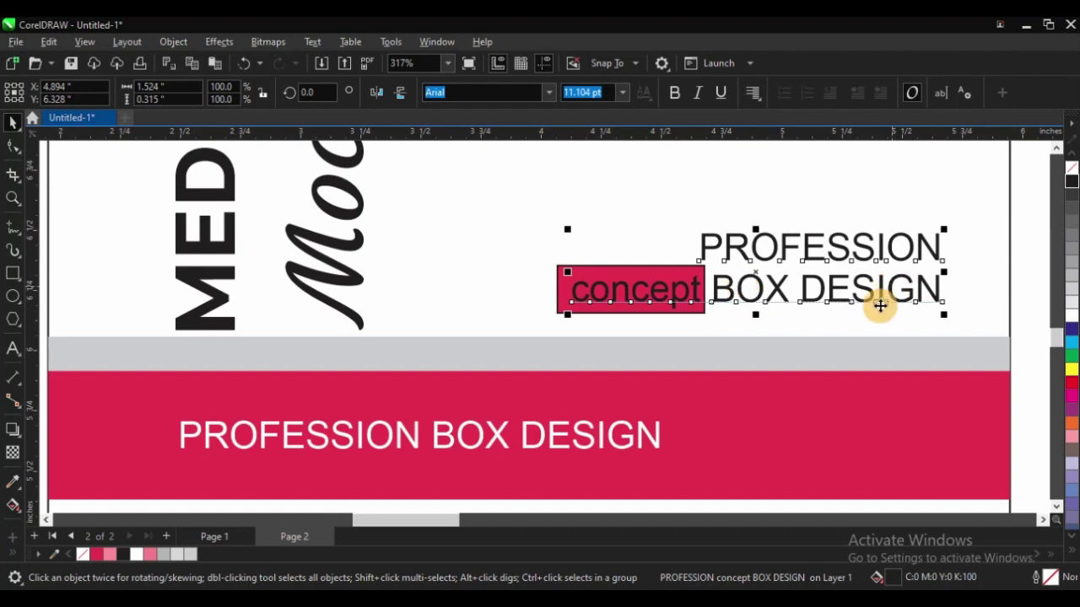
key("F8")
double_click(701, 295)
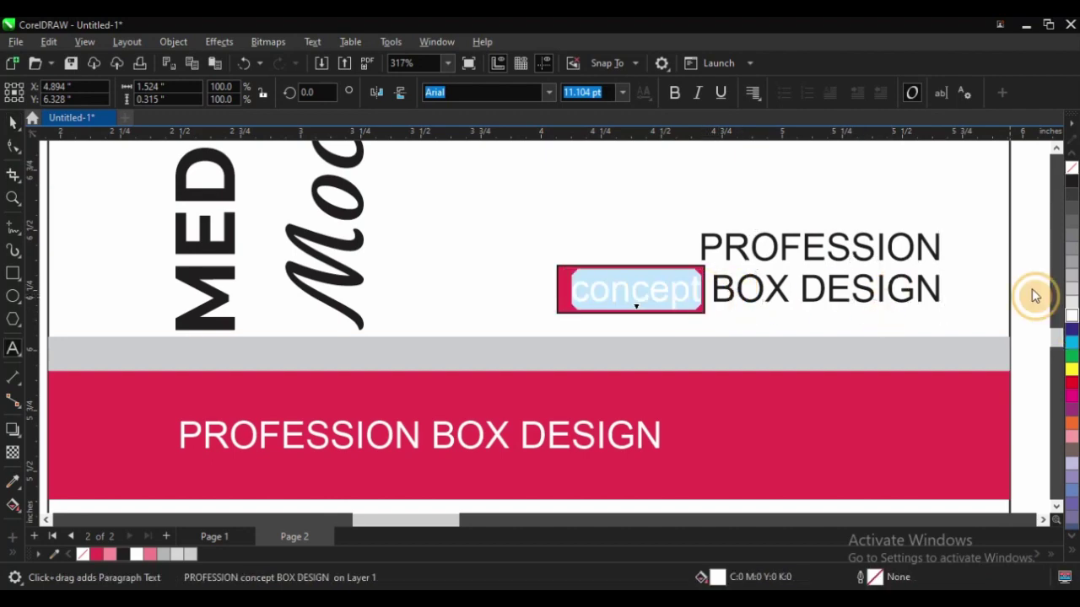
key("ctrl+space")
scroll(548, 308, "down", 4)
left_click(243, 248)
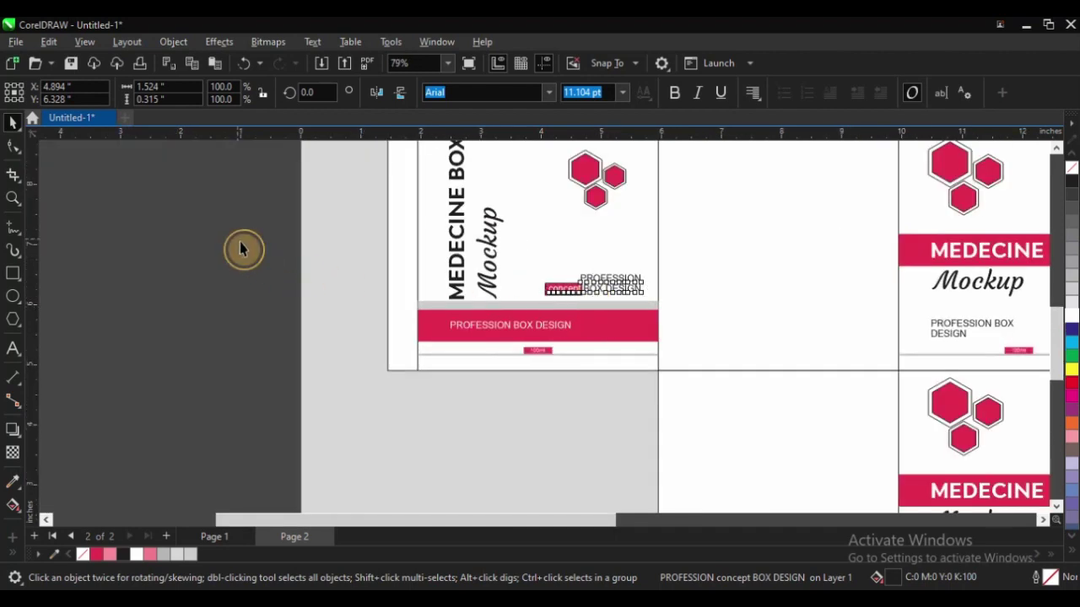
- Remove the outline from the pink rectangle behind "concept"
key("F2")
left_click_drag(483, 265, 614, 330)
key("space")
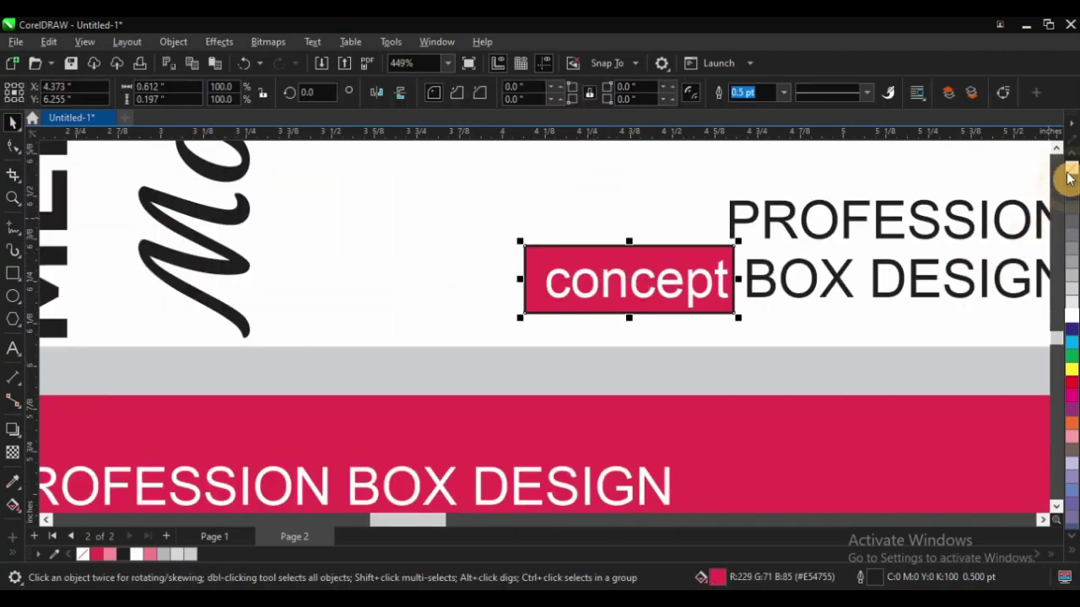
scroll(536, 301, "down", 3)
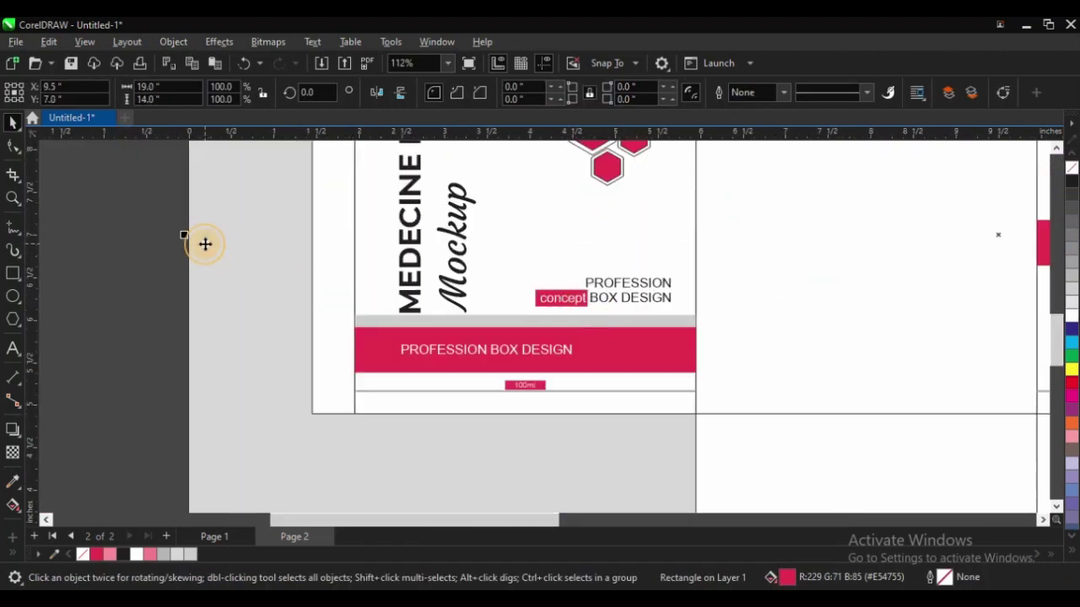
left_click(113, 243)
- Widen the pink rectangle behind "concept" slightly toward "BOX", to about 0.62 inches
key("z")
left_click(592, 297)
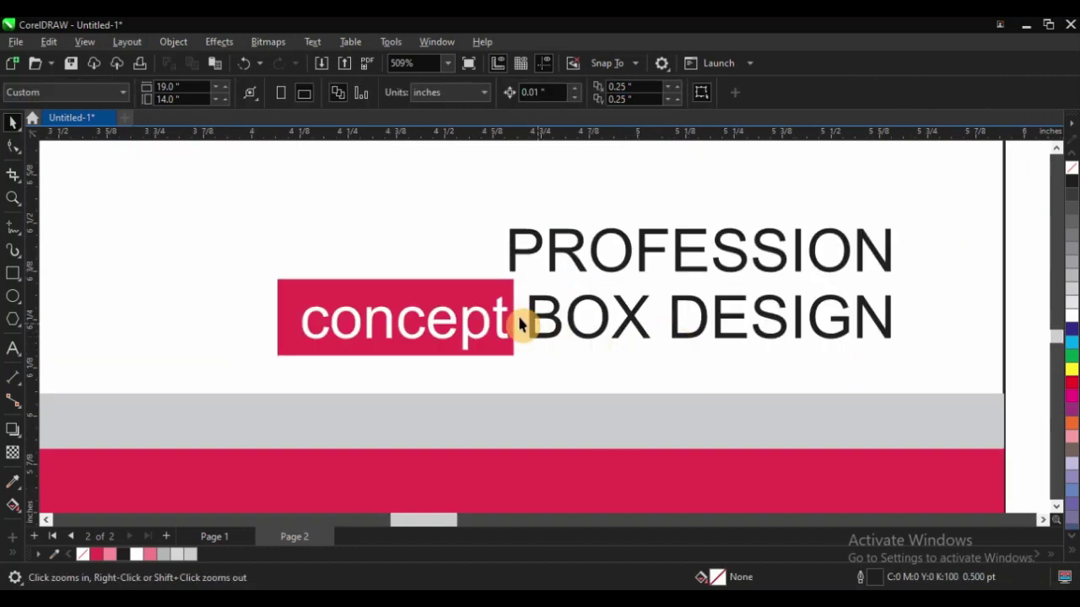
left_click(477, 295)
key("F2")
left_click_drag(405, 265, 618, 403)
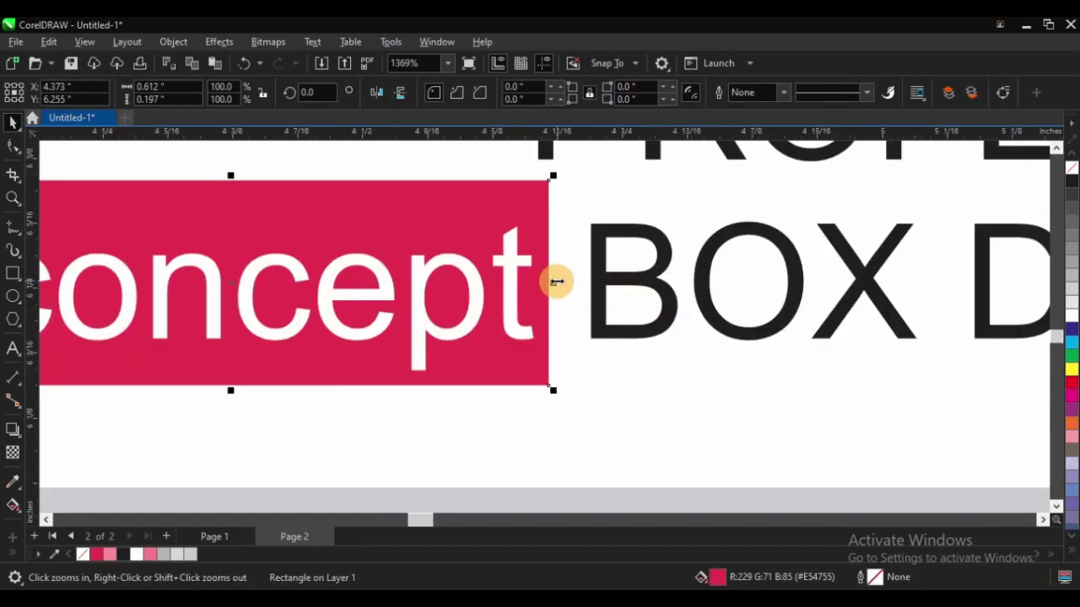
left_click_drag(557, 282, 568, 282)
scroll(585, 309, "down", 5)
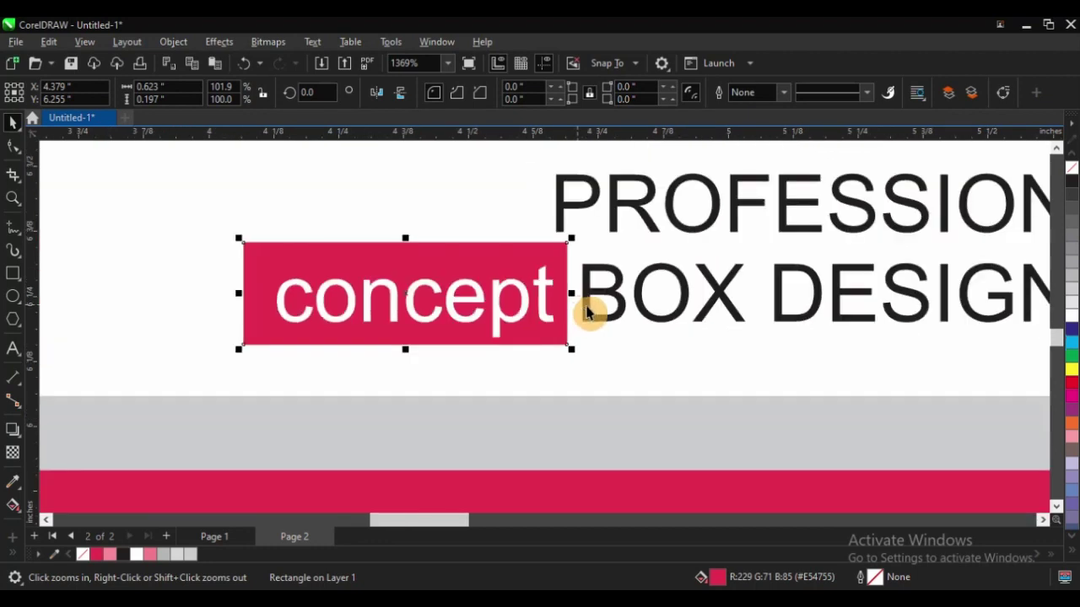
scroll(600, 314, "down", 2)
left_click(368, 267)
key("F2")
left_click_drag(402, 198, 731, 394)
scroll(306, 255, "down", 1)
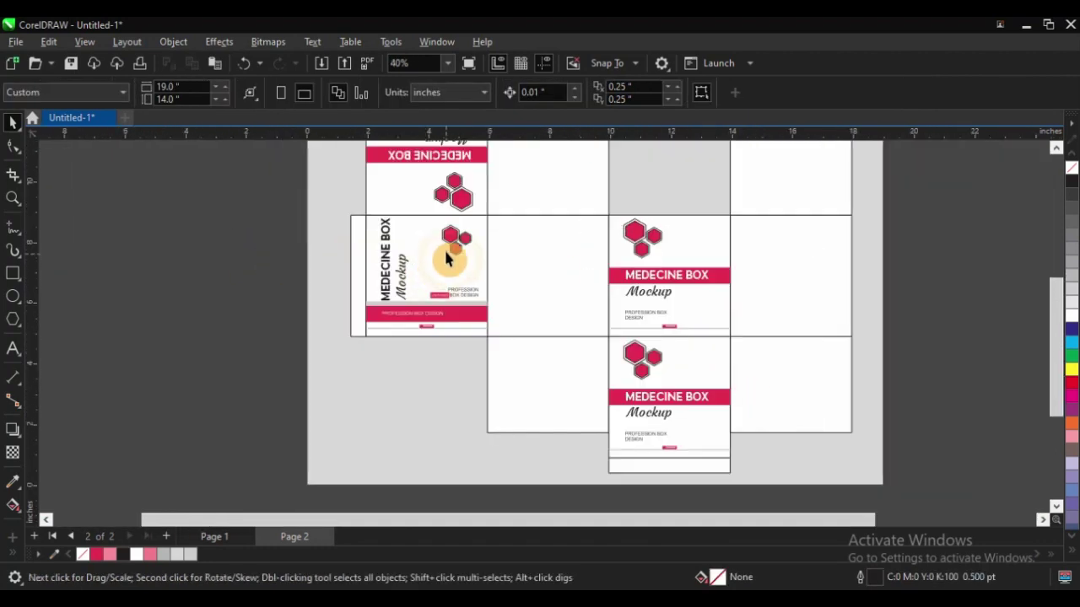
- Delete the space in the vertical "MEDECINE BOX" title so it reads "MEDECINEBOX"
key("F2")
left_click_drag(326, 176, 604, 366)
left_click(395, 235)
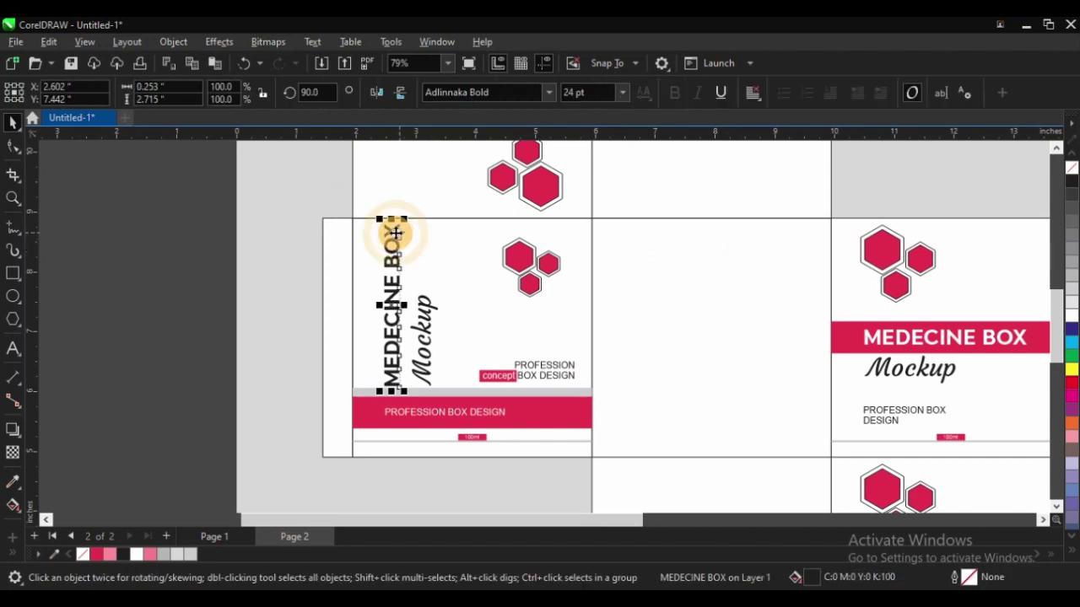
key("F2")
left_click_drag(302, 201, 818, 459)
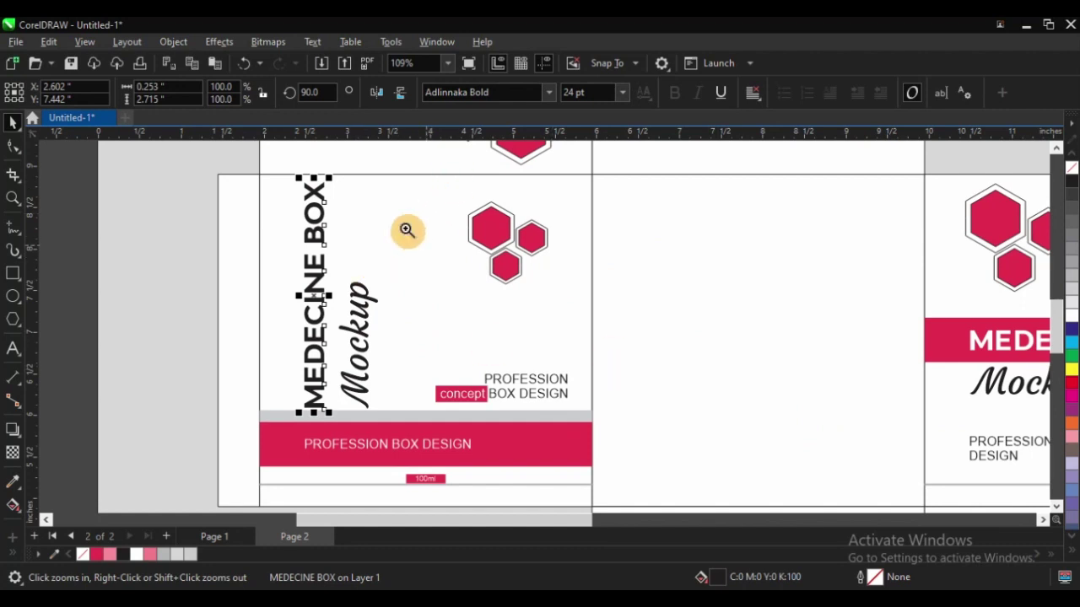
left_click_drag(249, 167, 718, 430)
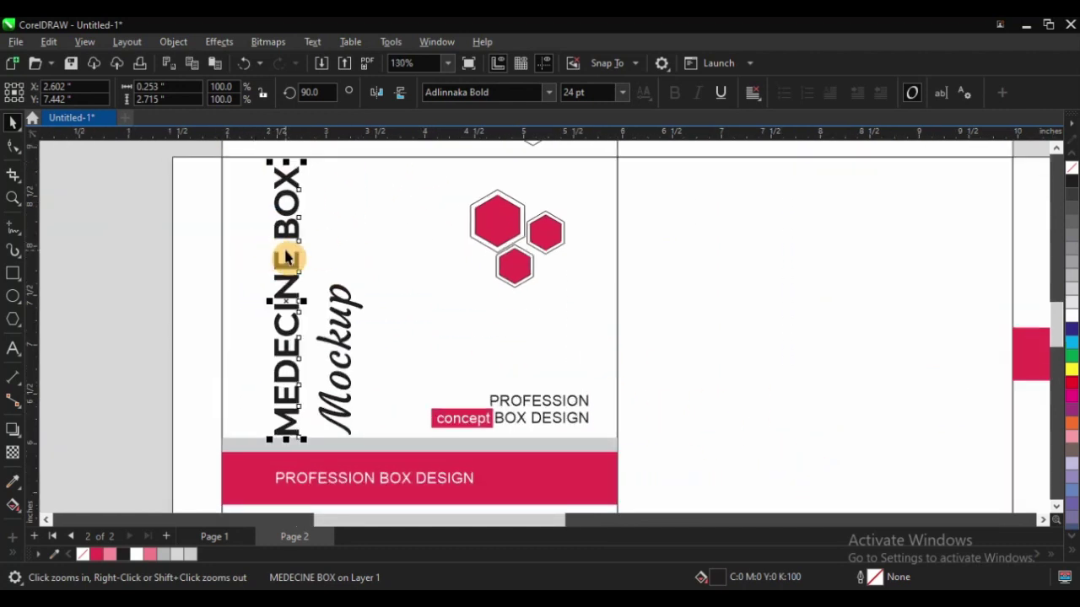
key("F8")
left_click(297, 247)
key("BackSpace")
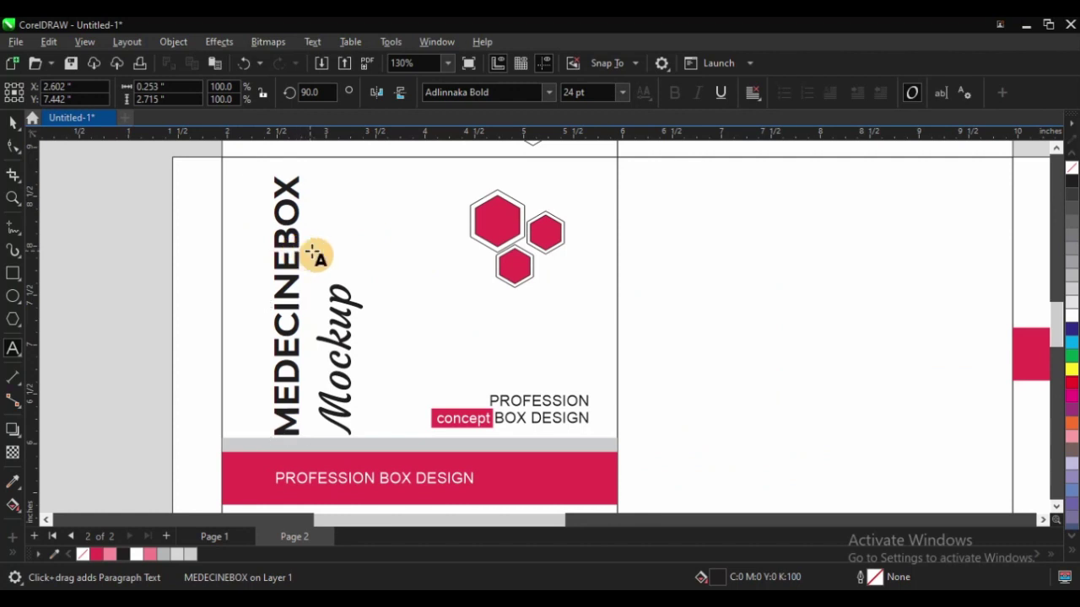
key("ctrl+space")
left_click(93, 223)
scroll(245, 263, "down", 2)
key("F2")
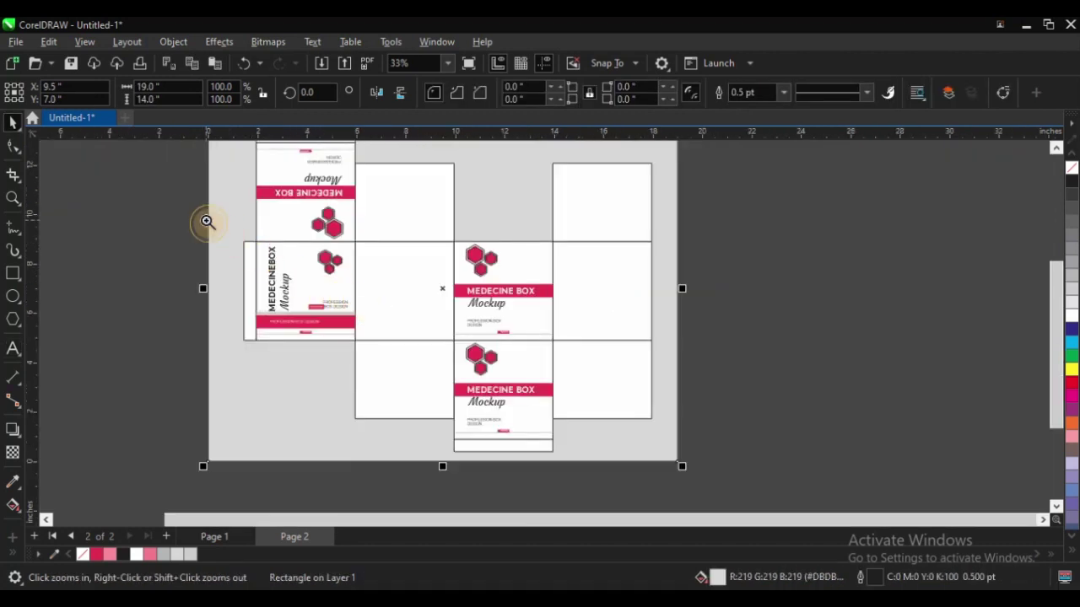
- Change the font of the vertical "Mockup" text to Franklin Gothic Heavy
left_click_drag(207, 221, 518, 398)
left_click(397, 265)
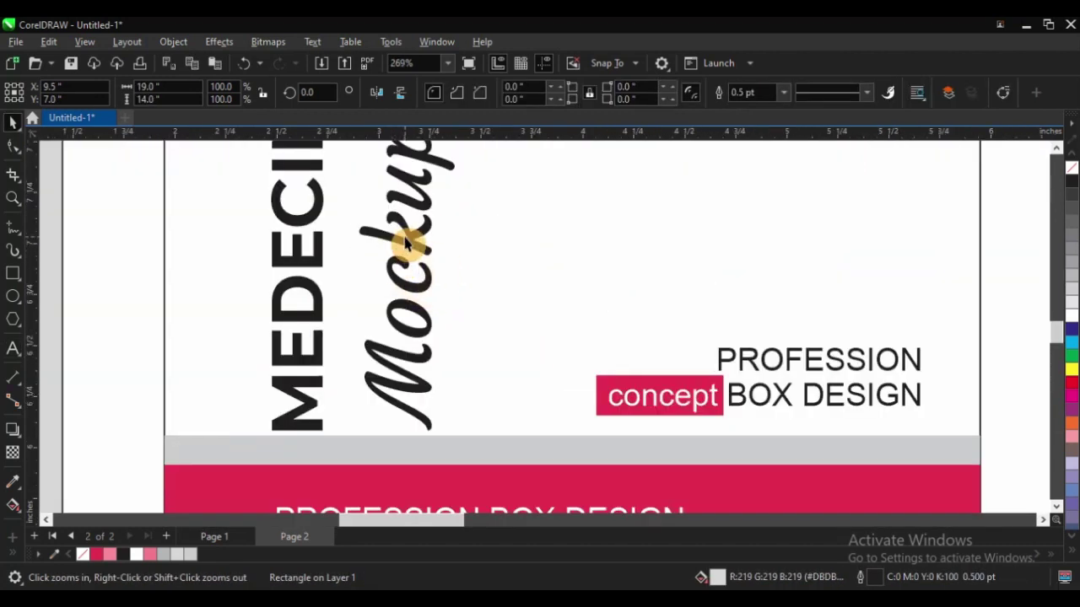
left_click(411, 243)
scroll(279, 353, "down", 2)
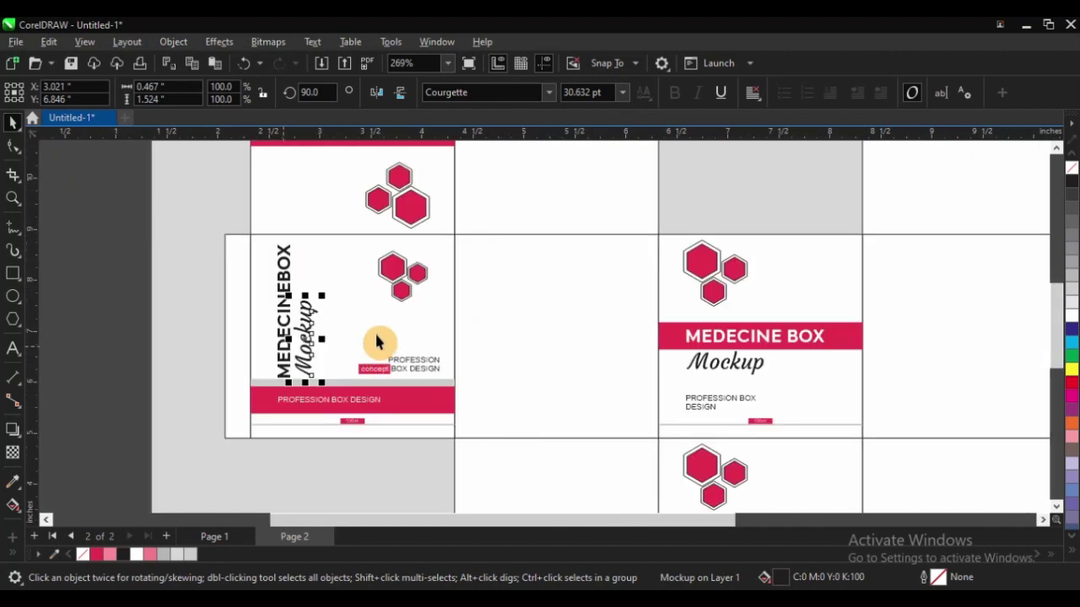
key("F2")
left_click_drag(242, 252, 760, 425)
left_click(549, 93)
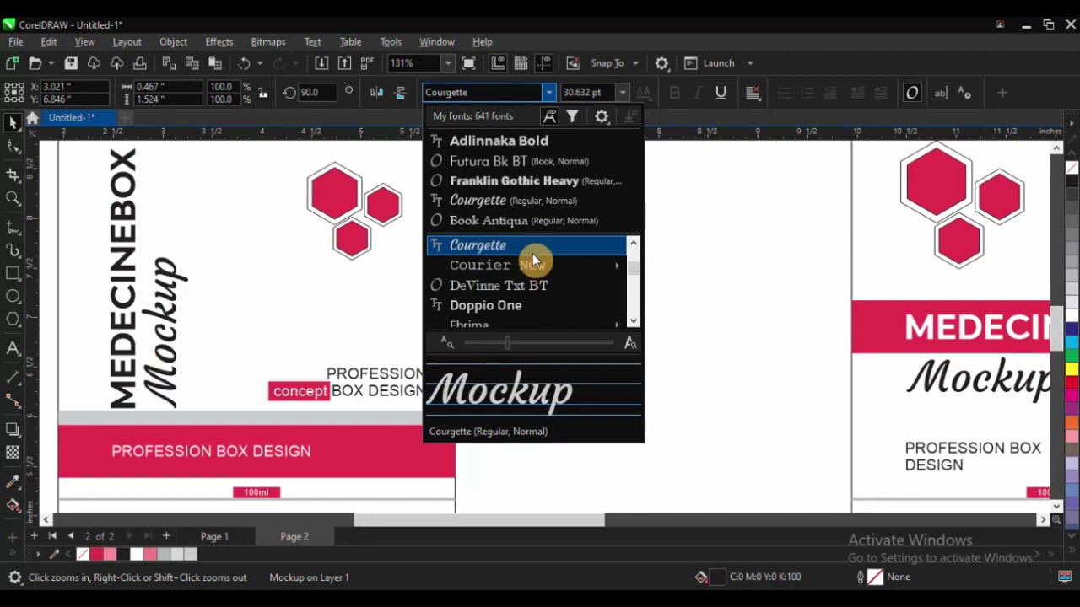
left_click(545, 183)
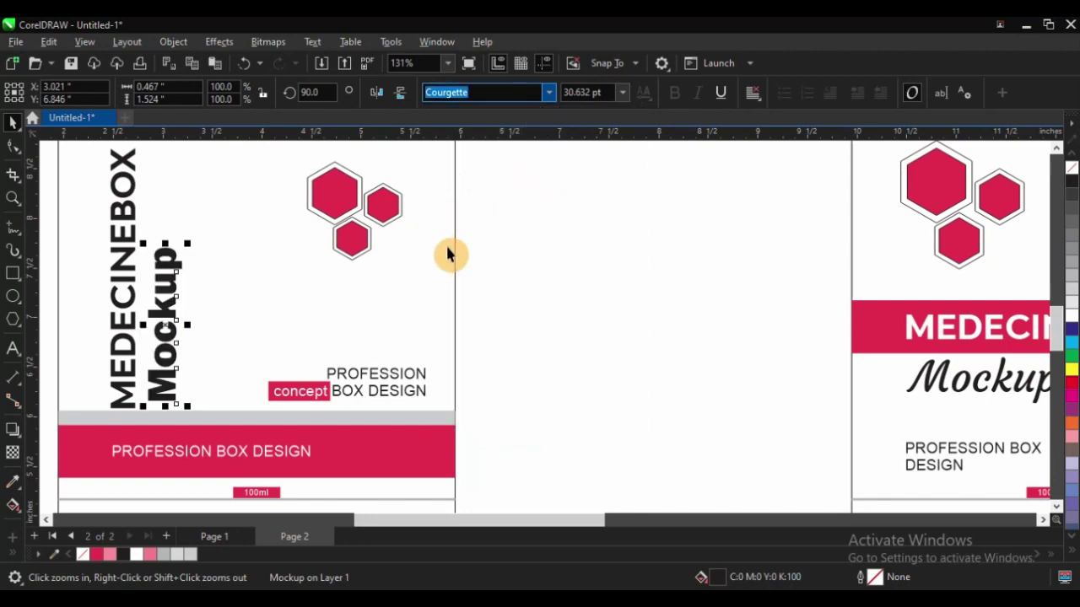
scroll(481, 292, "down", 3)
key("z")
left_click_drag(330, 211, 603, 394)
left_click_drag(468, 327, 778, 428)
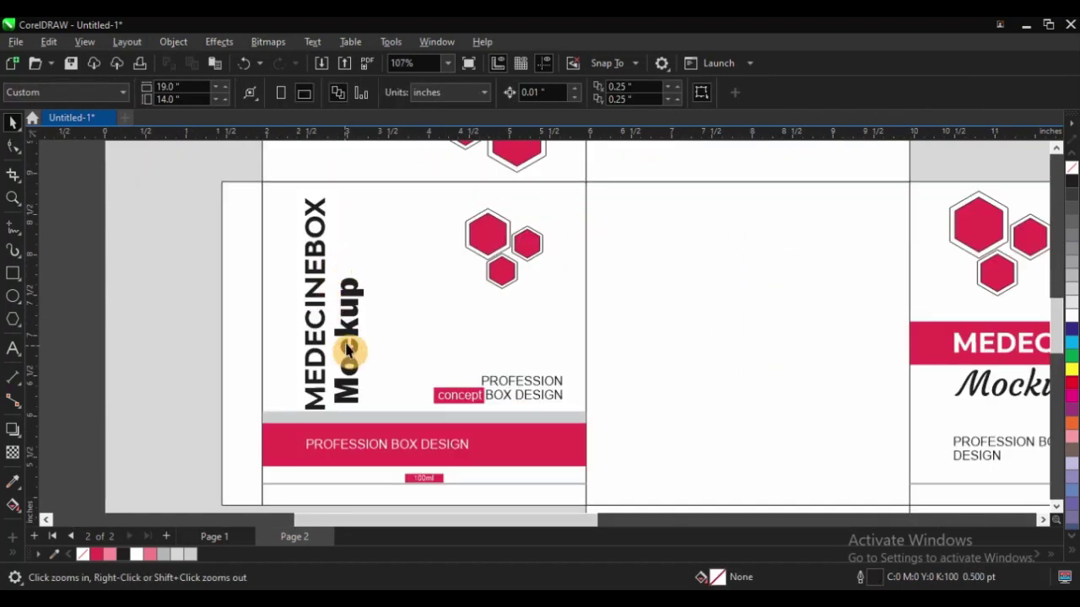
- Change the font of the vertical "Mockup" text to Adlinnaka Bold
left_click(351, 338)
scroll(249, 298, "down", 1)
key("F2")
left_click_drag(292, 239, 632, 419)
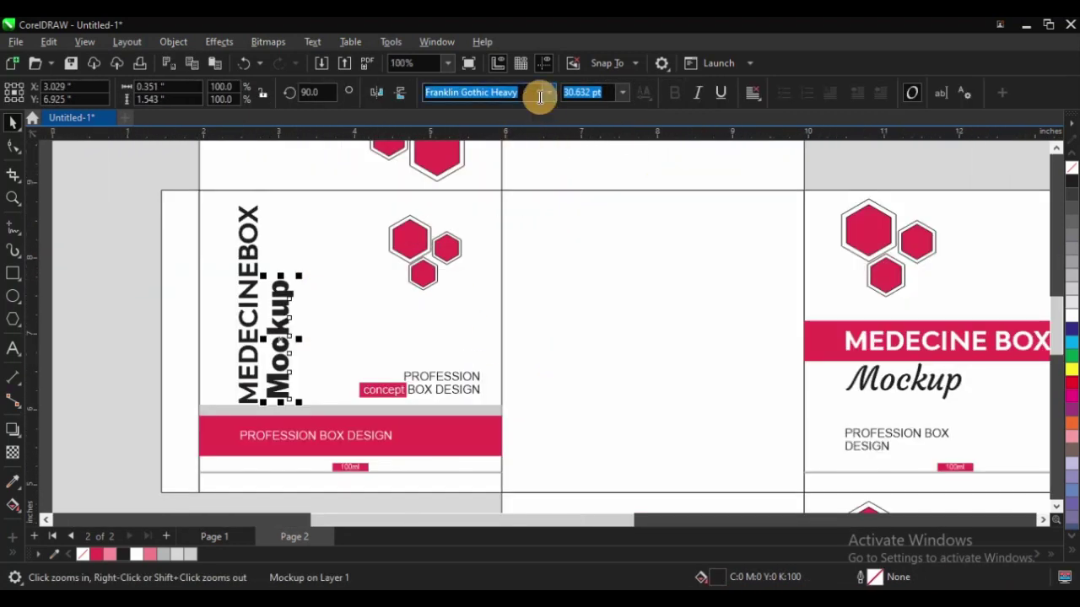
left_click(549, 92)
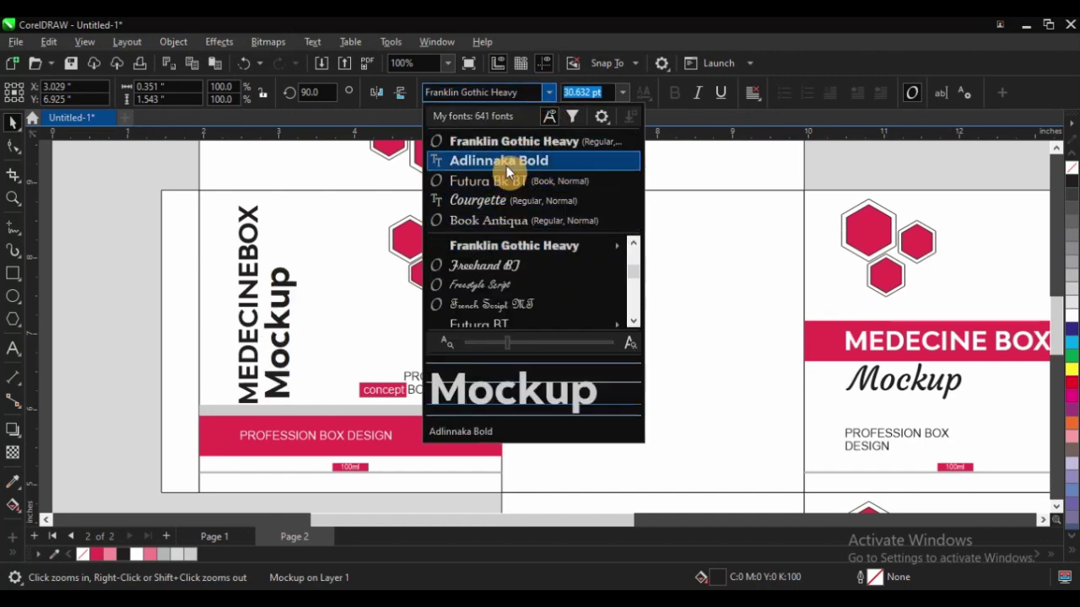
left_click(506, 166)
scroll(447, 315, "down", 1)
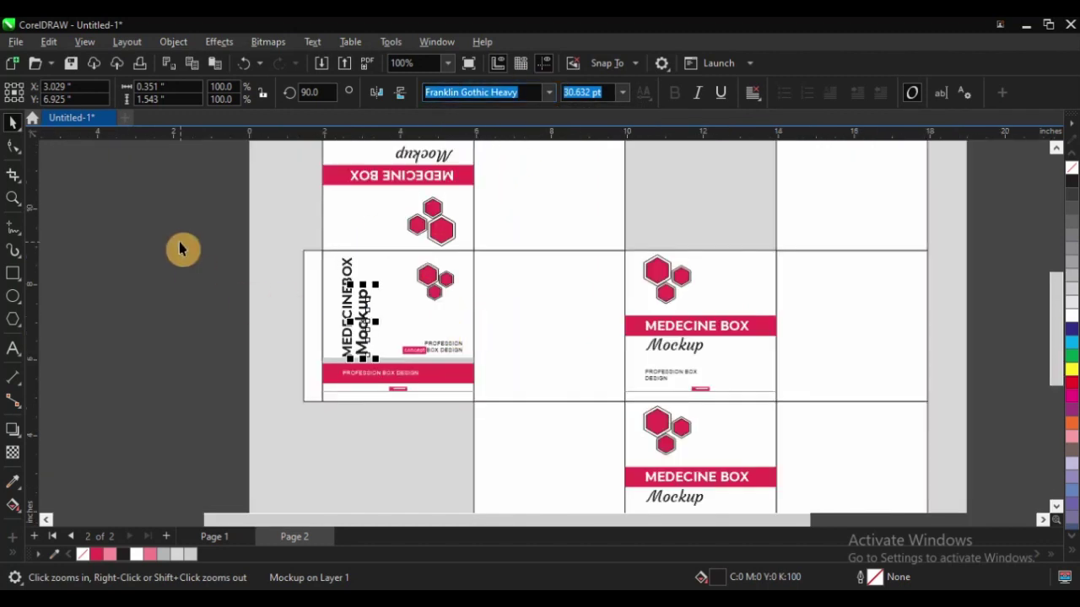
left_click(181, 248)
scroll(286, 258, "down", 1)
left_click(368, 303)
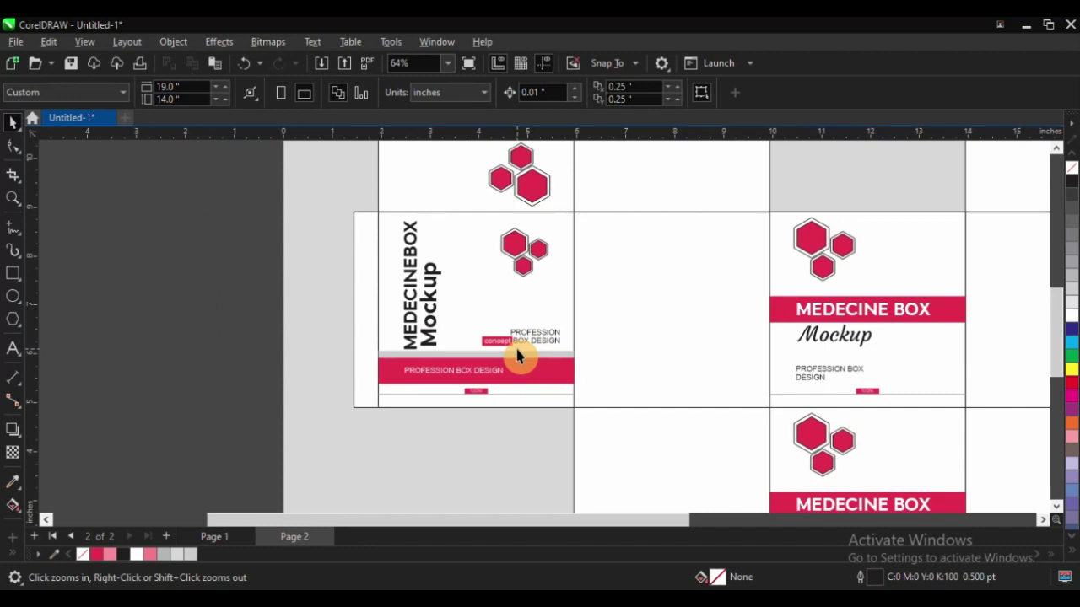
- Squash the gray strip and pink band together from above, leaving the pink band about 0.35 inches high
left_click_drag(315, 193, 748, 470)
left_click_drag(212, 335, 560, 402)
key("F2")
left_click_drag(288, 335, 621, 450)
left_click(492, 245)
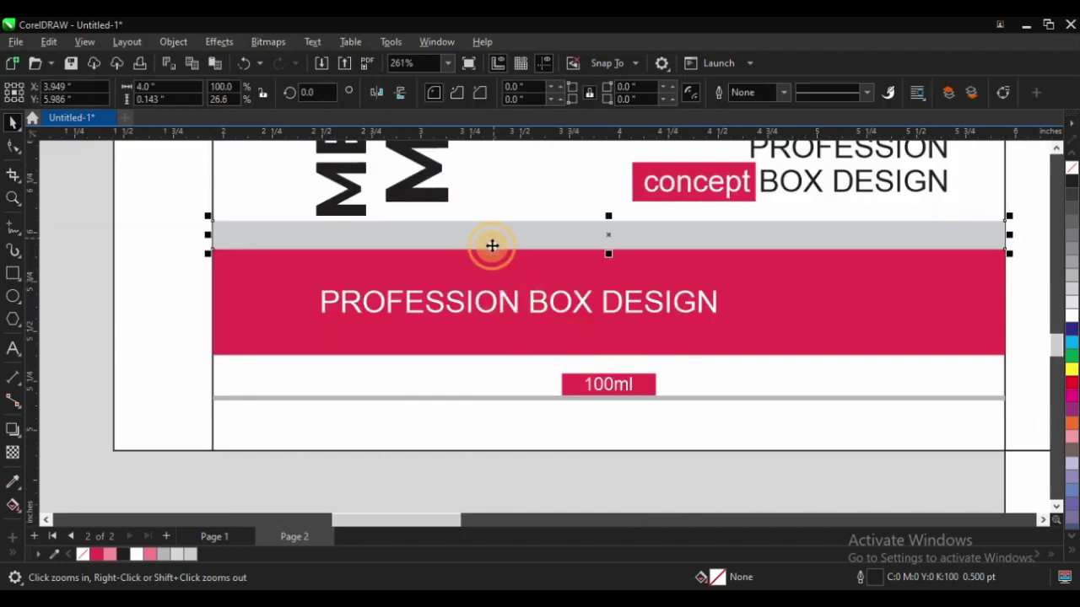
left_click(494, 273, "shift")
left_click_drag(611, 222, 612, 264)
- Center the white "PROFESSION BOX DESIGN" text vertically within the pink band
left_click(505, 298)
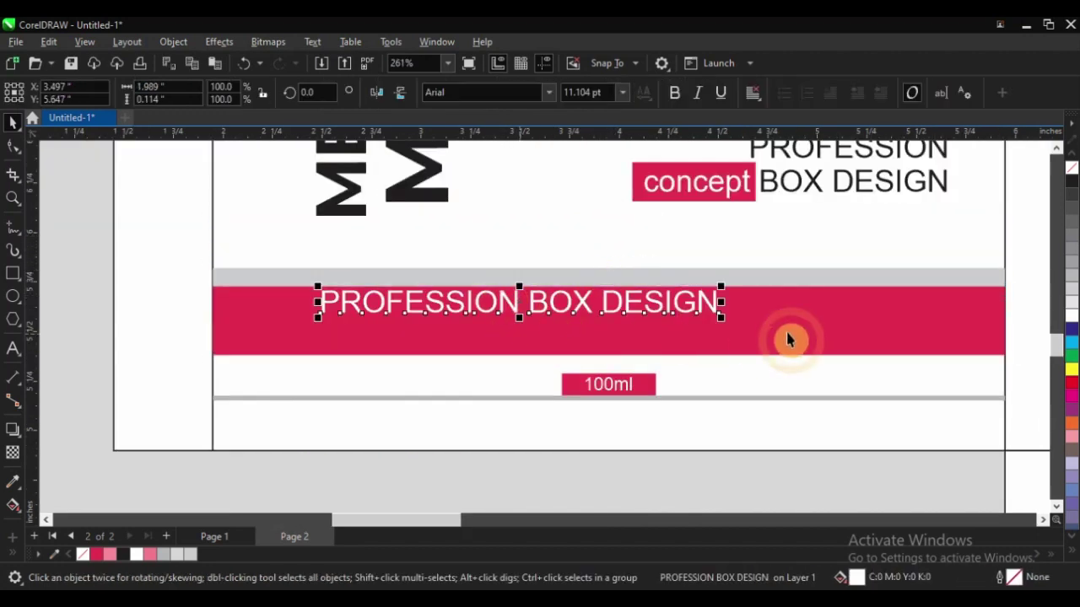
left_click(785, 324, "shift")
key("e")
scroll(506, 309, "down", 2)
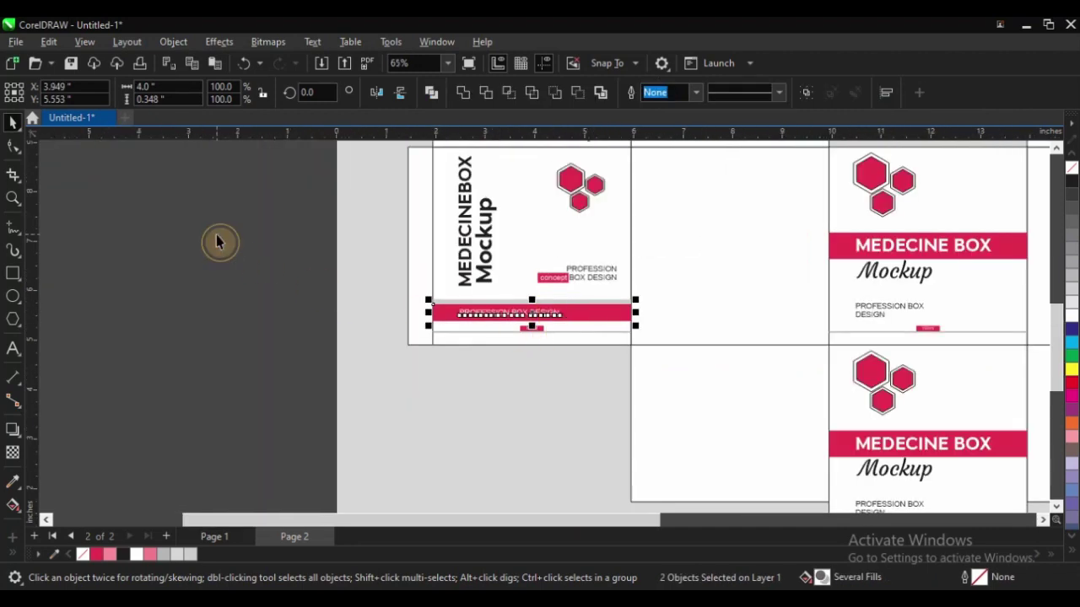
left_click(217, 241)
scroll(289, 286, "down", 1)
- Move the vertical "MEDECINEBOX" and "Mockup" texts together slightly down toward the gray strip
key("F2")
left_click_drag(311, 201, 575, 358)
key("space")
left_click(488, 359)
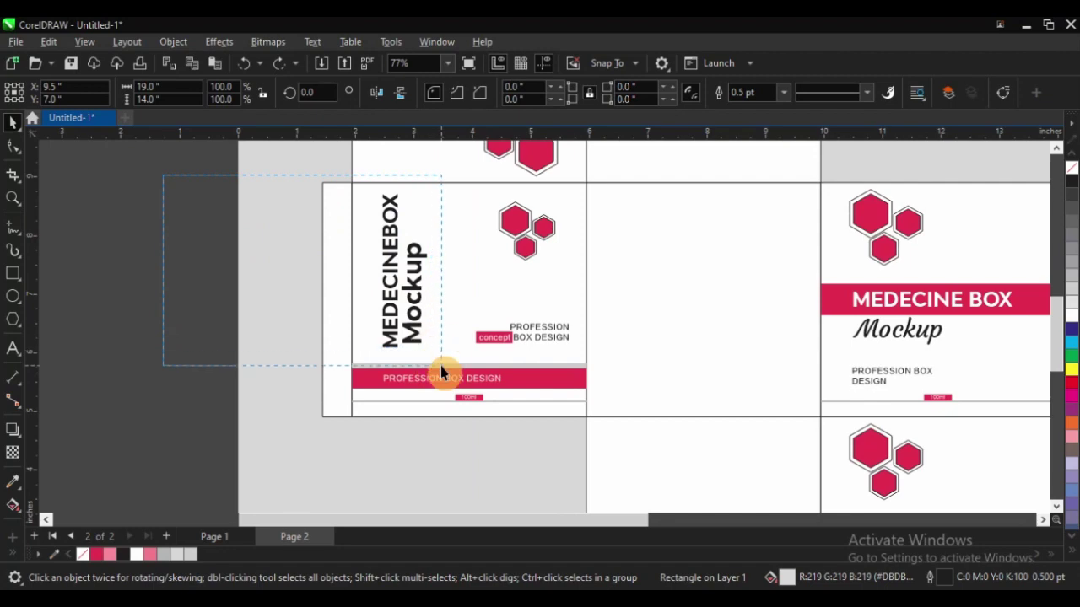
left_click_drag(441, 371, 441, 369)
left_click_drag(421, 284, 415, 298)
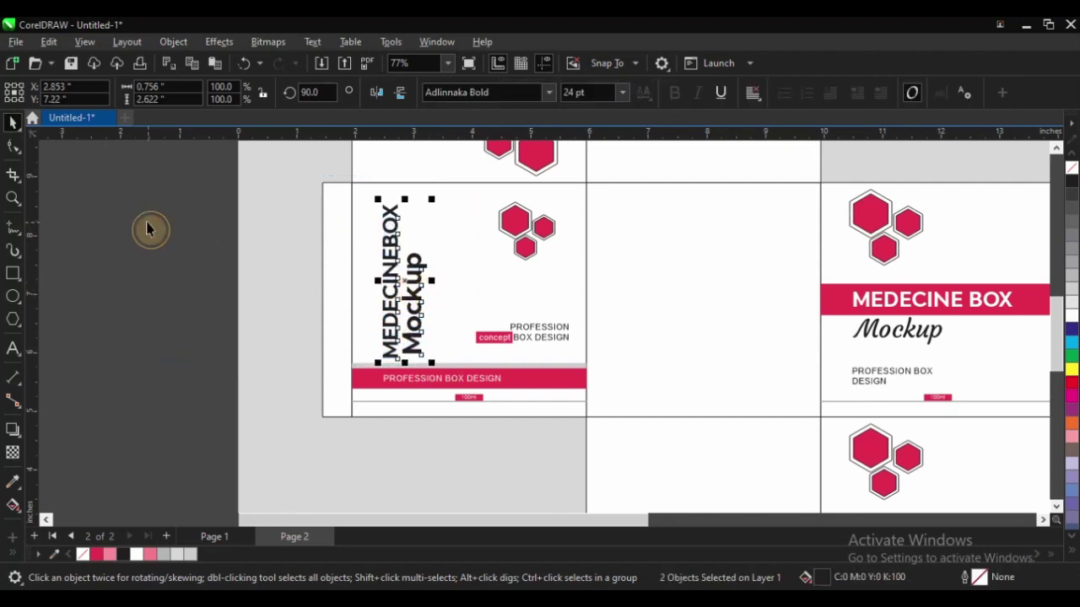
left_click(147, 226)
scroll(258, 292, "down", 1)
- Examine the lower part of the front panel, including the pink band and the 100ml label
key("F2")
left_click_drag(220, 198, 620, 414)
left_click_drag(229, 301, 728, 462)
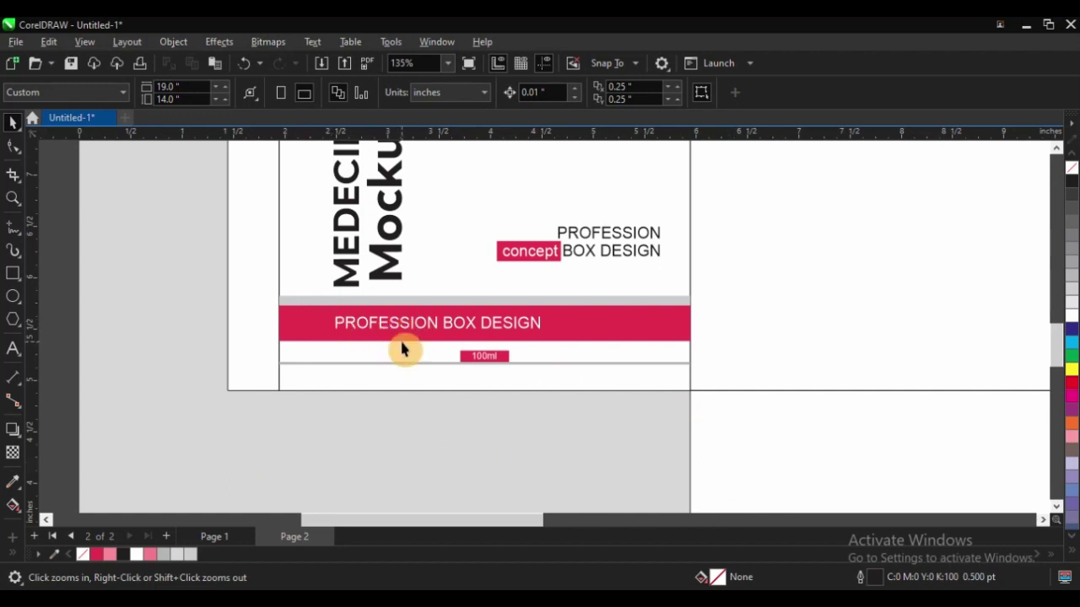
left_click_drag(270, 261, 740, 429)
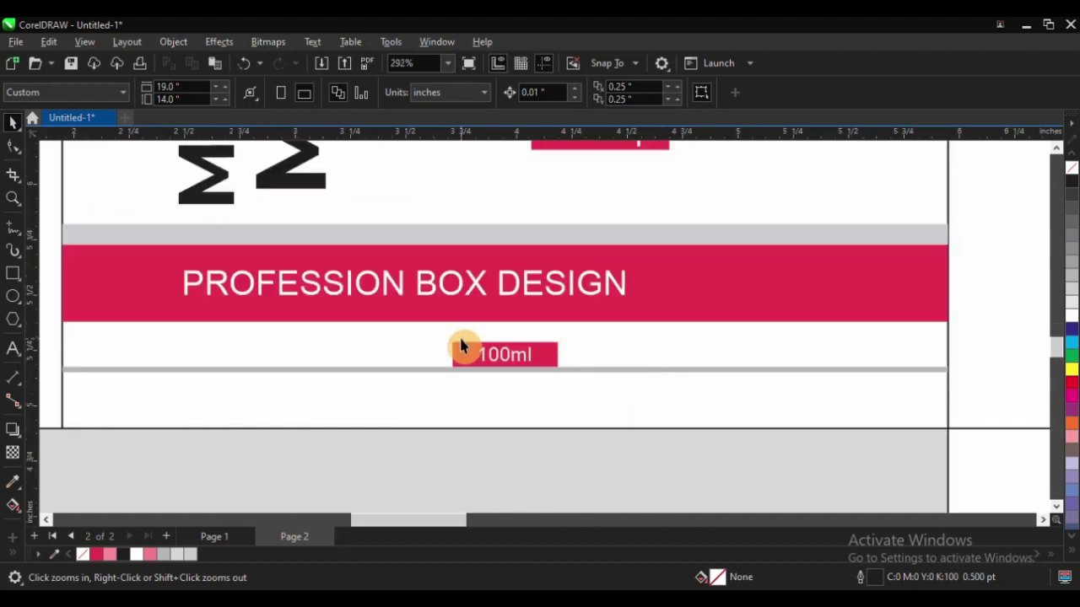
scroll(422, 344, "down", 2)
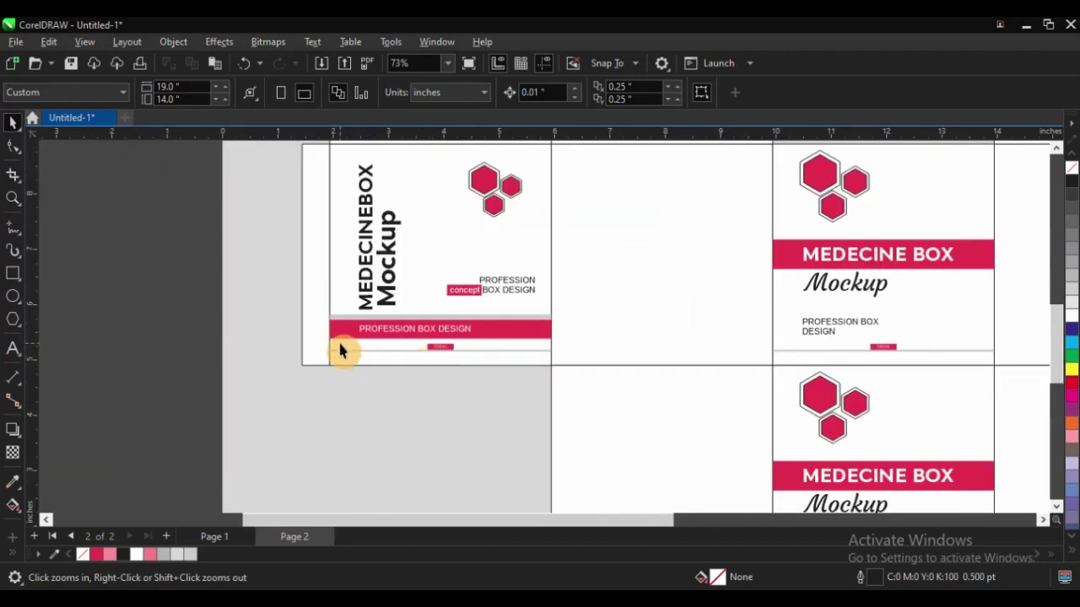
left_click_drag(219, 260, 637, 397)
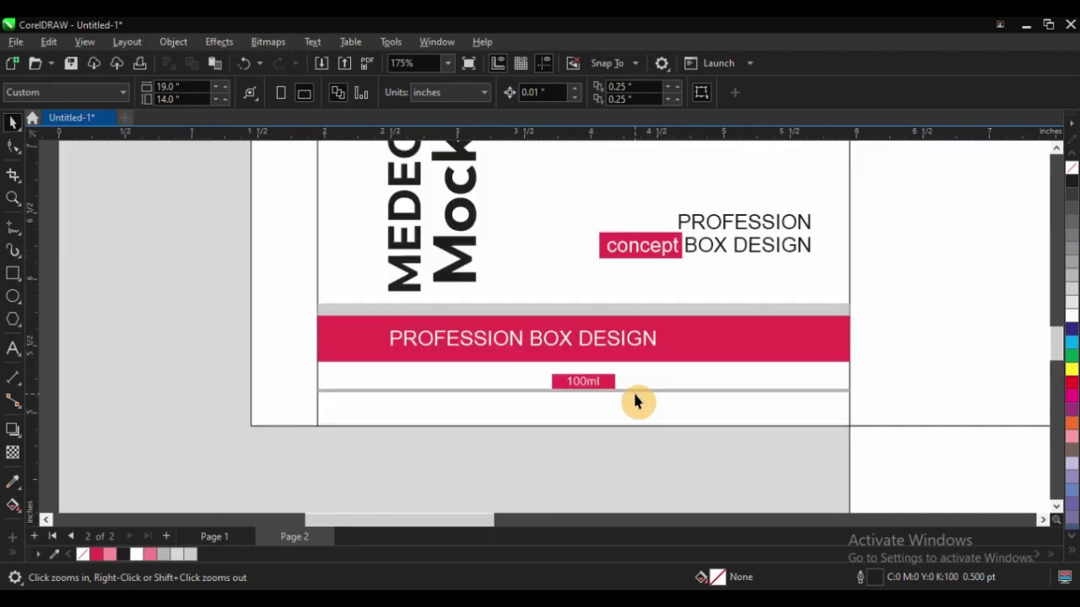
scroll(207, 345, "down", 3)
left_click_drag(181, 207, 803, 437)
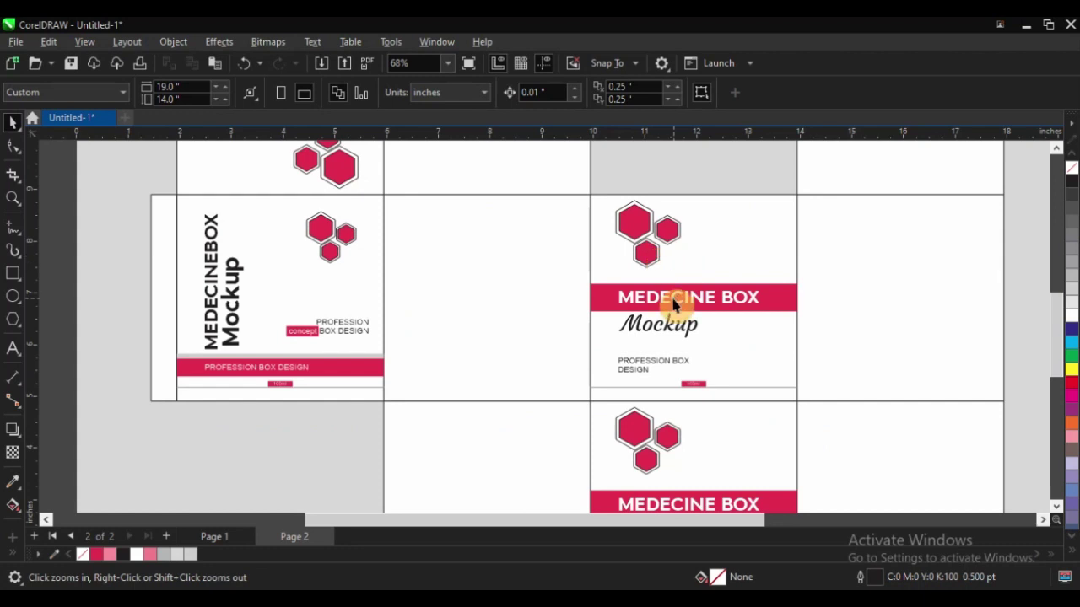
- Delete the gray page-background rectangle and group all artwork objects on the front panel with the vertical title
key("space")
left_click(753, 319)
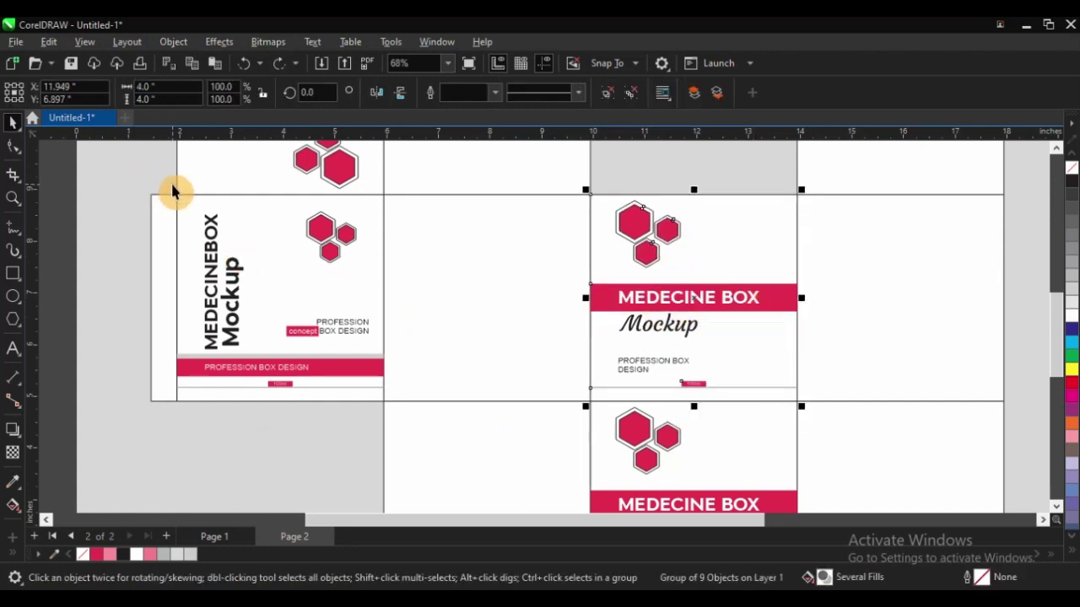
left_click(172, 189)
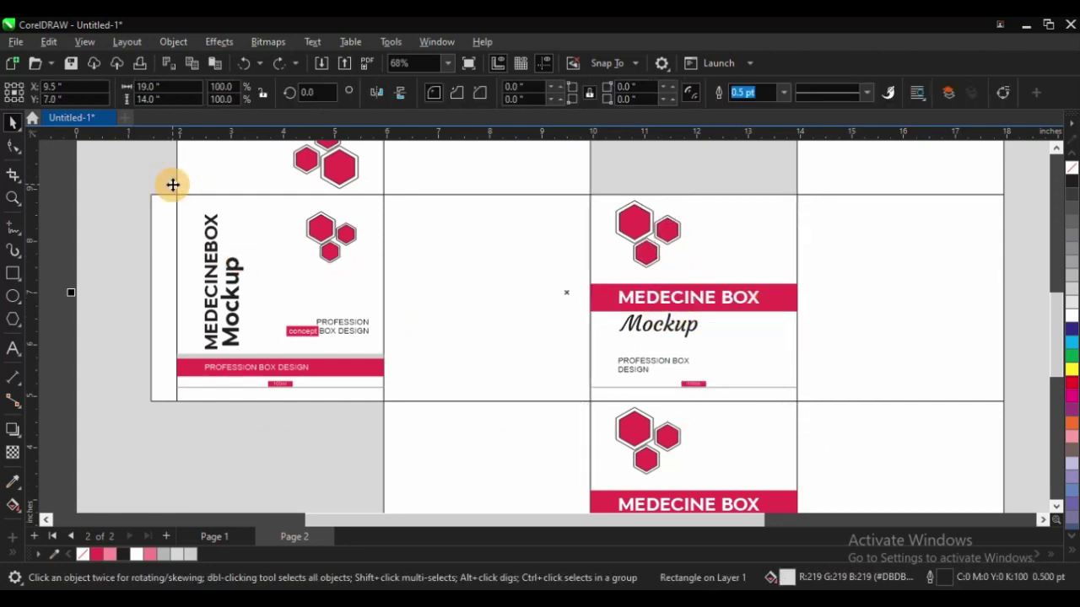
left_click_drag(173, 185, 410, 415)
left_click_drag(209, 264, 297, 308)
key("ctrl+z")
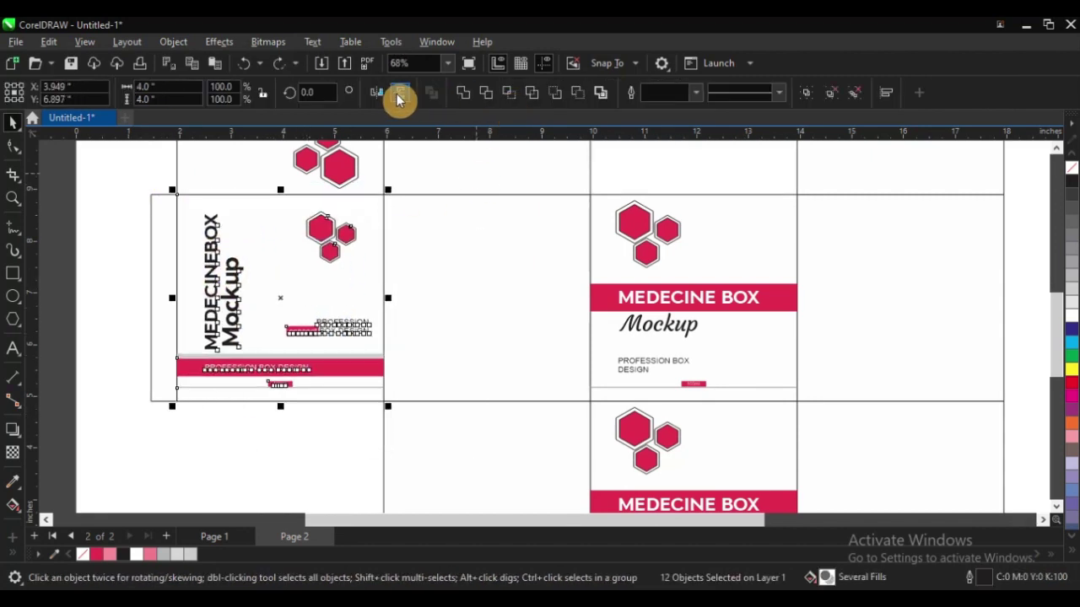
key("ctrl+g")
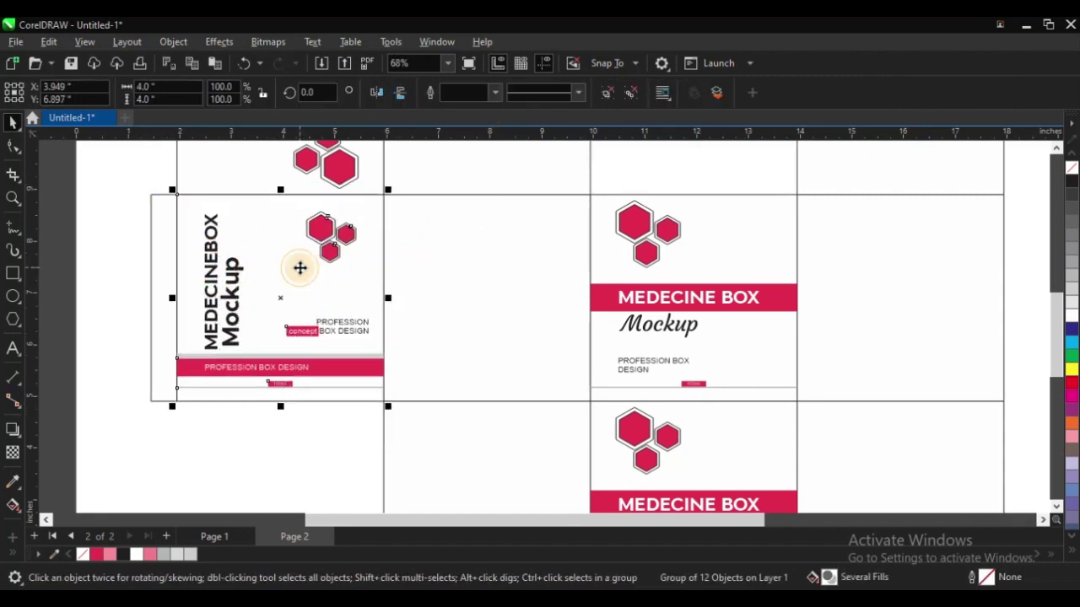
- Replace the old artwork on the second front panel with an aligned copy of the grouped vertical-title design
left_click_drag(303, 268, 680, 251)
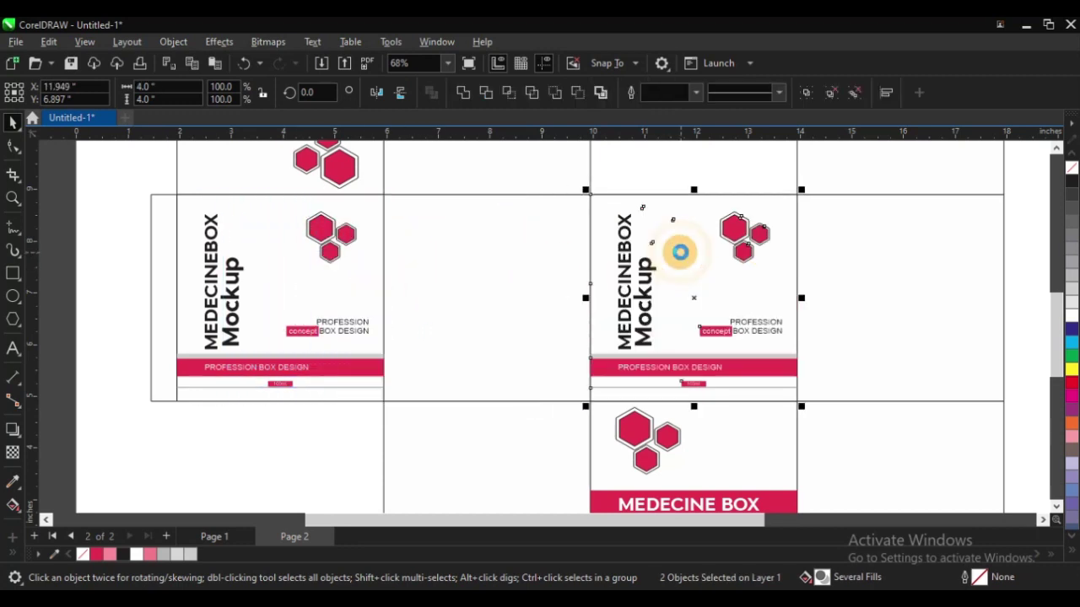
scroll(320, 325, "down", 1)
left_click(169, 256)
left_click(519, 288)
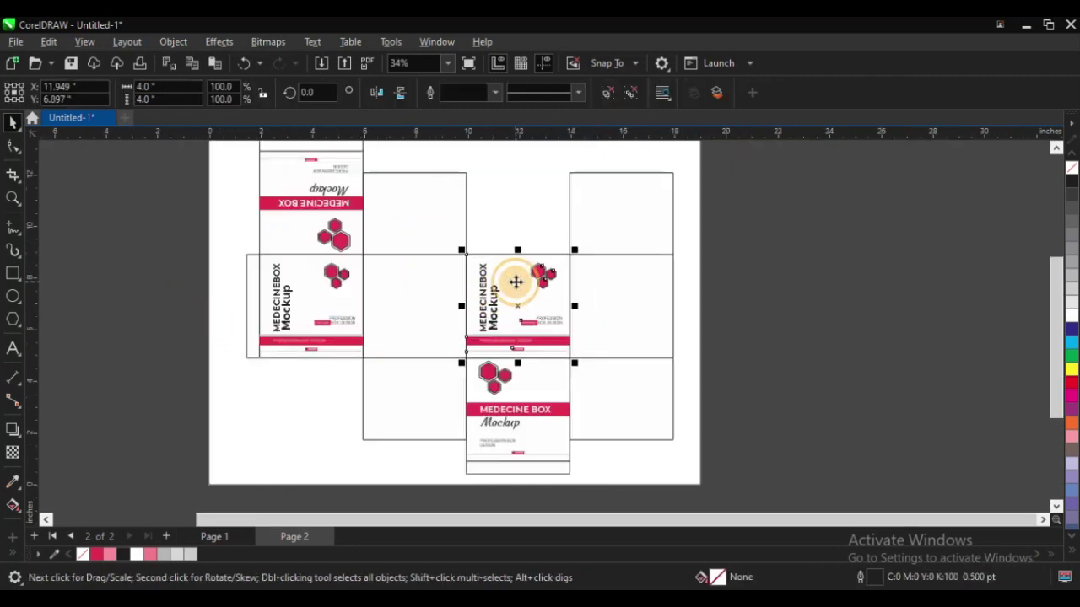
key("Delete")
left_click(496, 290)
key("Delete")
left_click(125, 225)
key("ctrl+v")
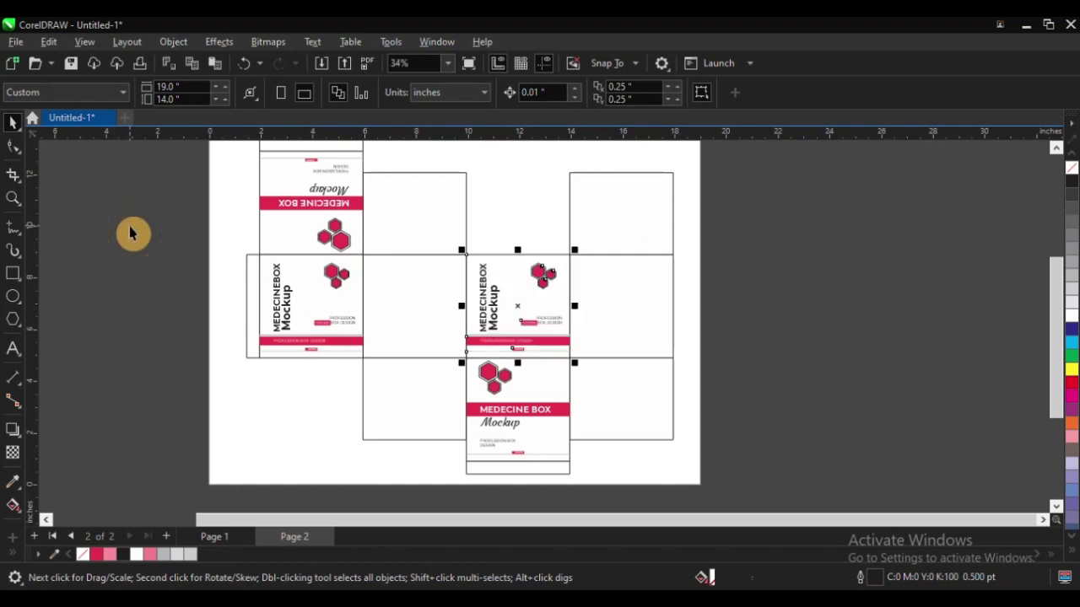
- Copy the vertical-title artwork to the panel above the first front panel and align its center with the old upside-down artwork
left_click(393, 334)
scroll(392, 333, "down", 2)
scroll(344, 261, "up", 3)
left_click_drag(441, 369, 285, 264)
scroll(285, 265, "down", 1)
key("F2")
left_click_drag(274, 193, 478, 361)
left_click(500, 270, "shift")
key("c")
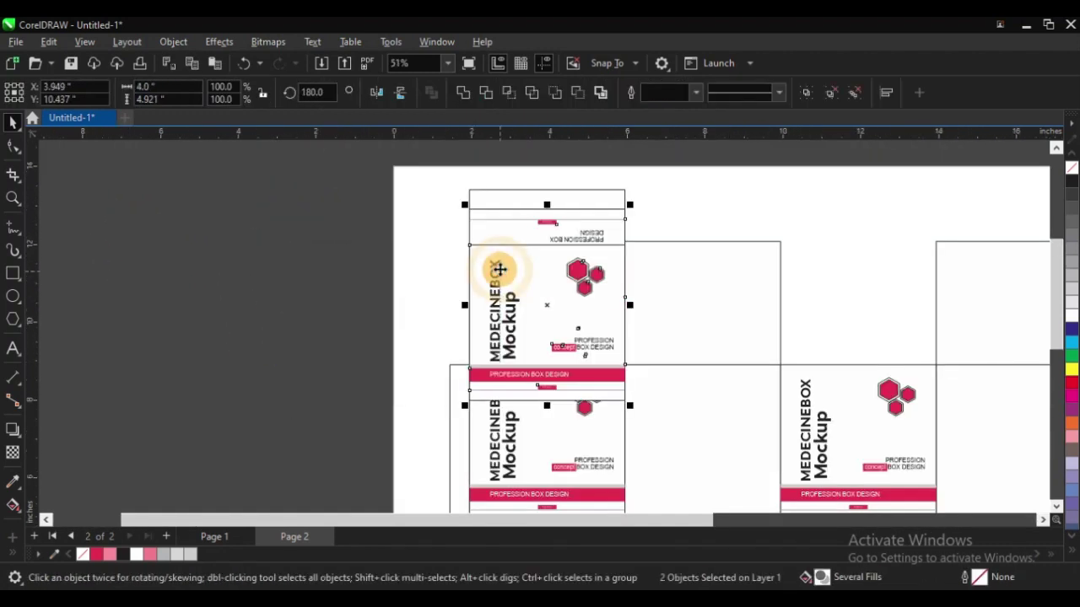
key("e")
- Delete the old upside-down "MEDECINE BOX" artwork from the upper panel, keeping the new vertical-title design
left_click(304, 226)
left_click(492, 263)
key("Delete")
left_click(519, 251)
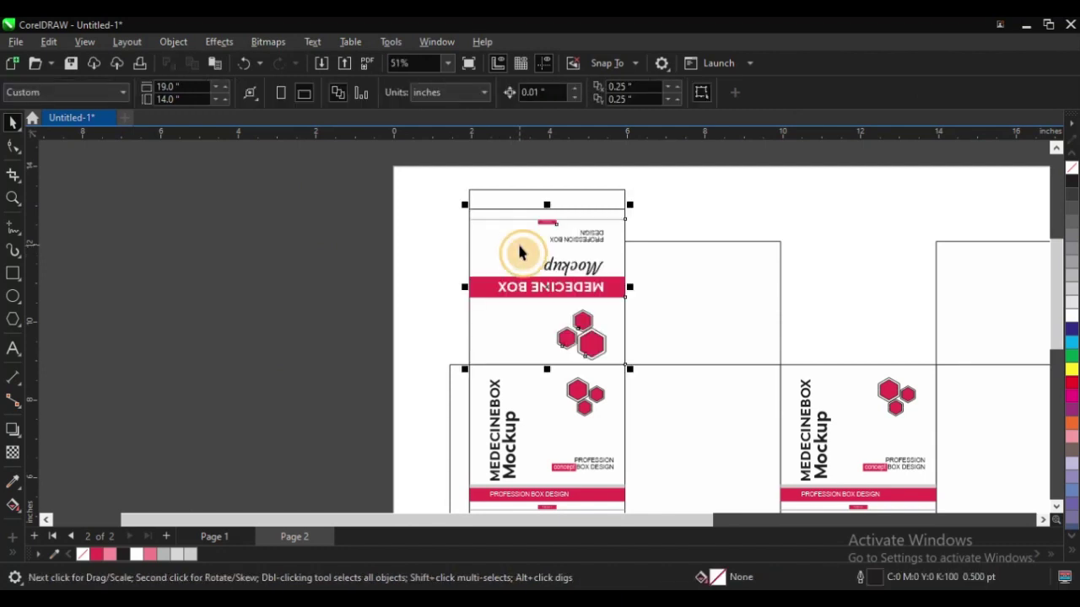
key("Delete")
left_click(272, 239)
key("ctrl+z")
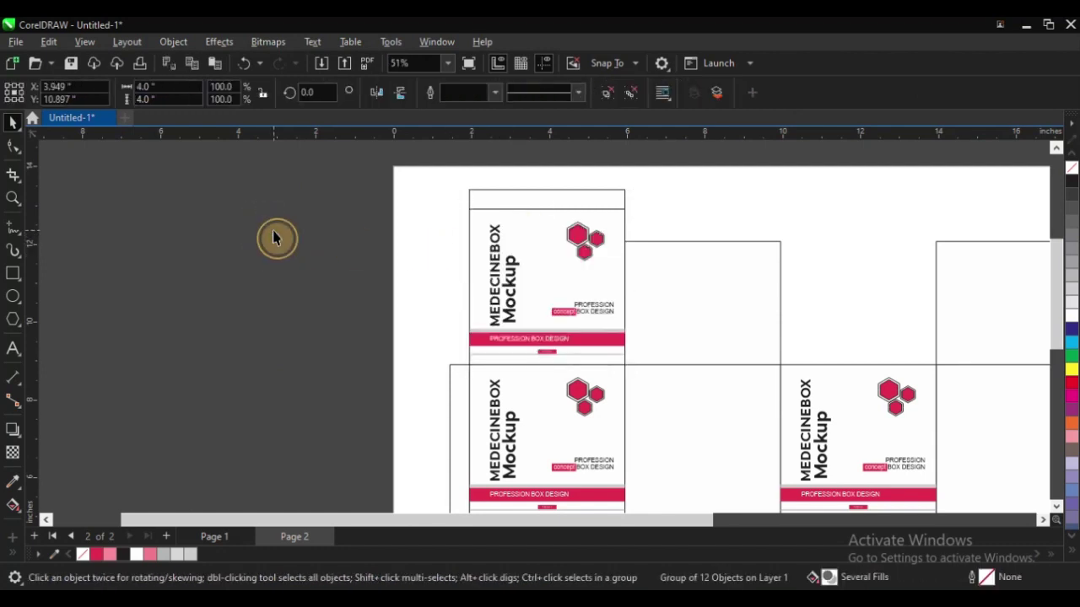
- Mirror the upper panel's artwork group both horizontally and vertically so it sits upside down
left_click(273, 238)
left_click(592, 246)
left_click(378, 94)
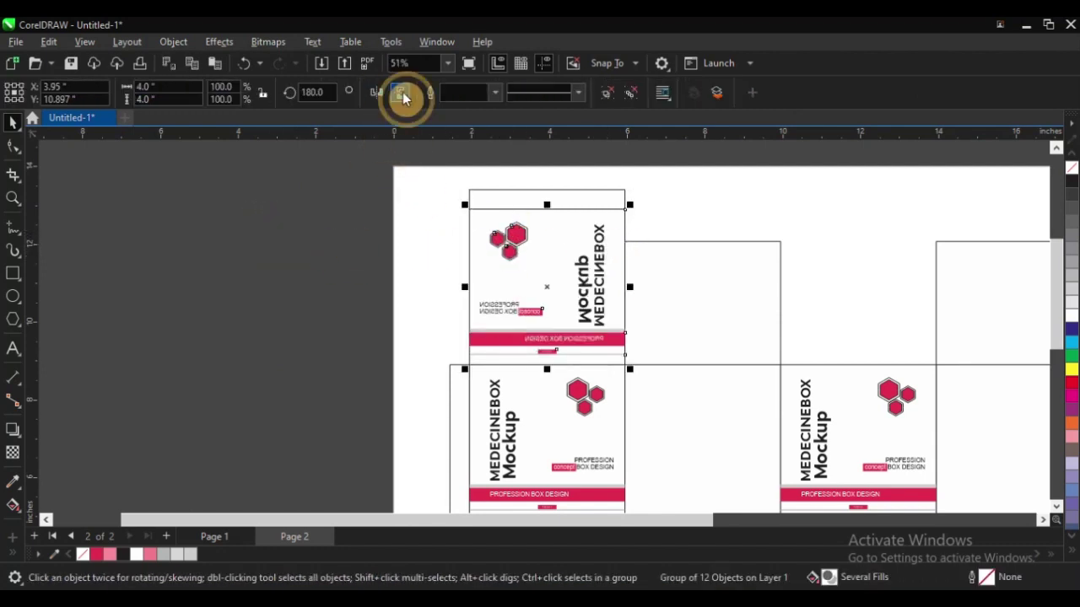
left_click(400, 94)
left_click(311, 212)
left_click(312, 217)
scroll(277, 229, "down", 5)
- Copy the second front panel's artwork group to the panel below and center-align it with the old artwork there
key("z")
scroll(390, 266, "up", 3)
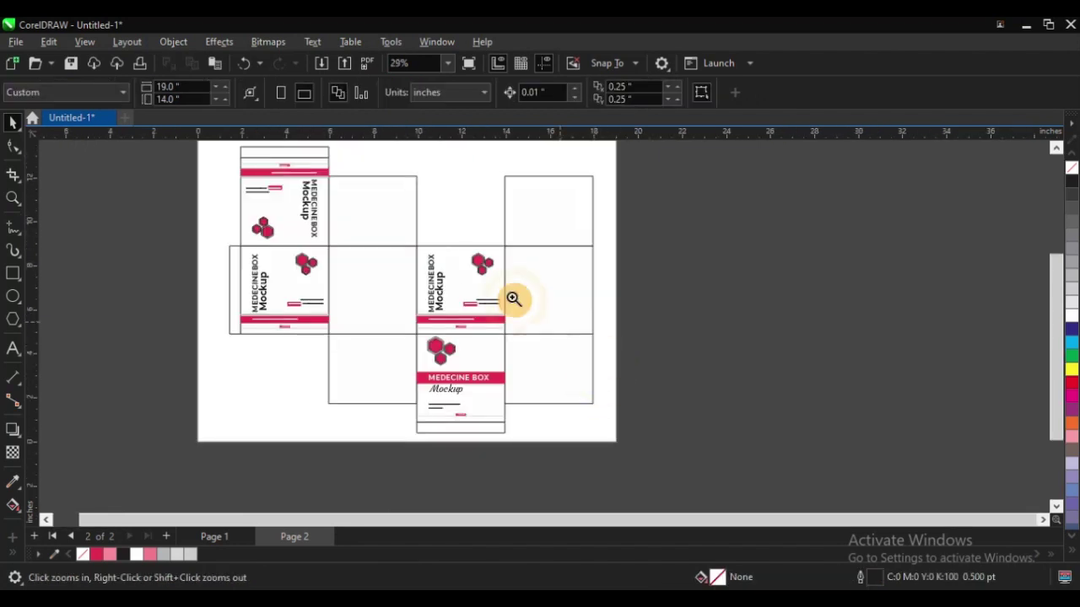
left_click_drag(250, 202, 684, 470)
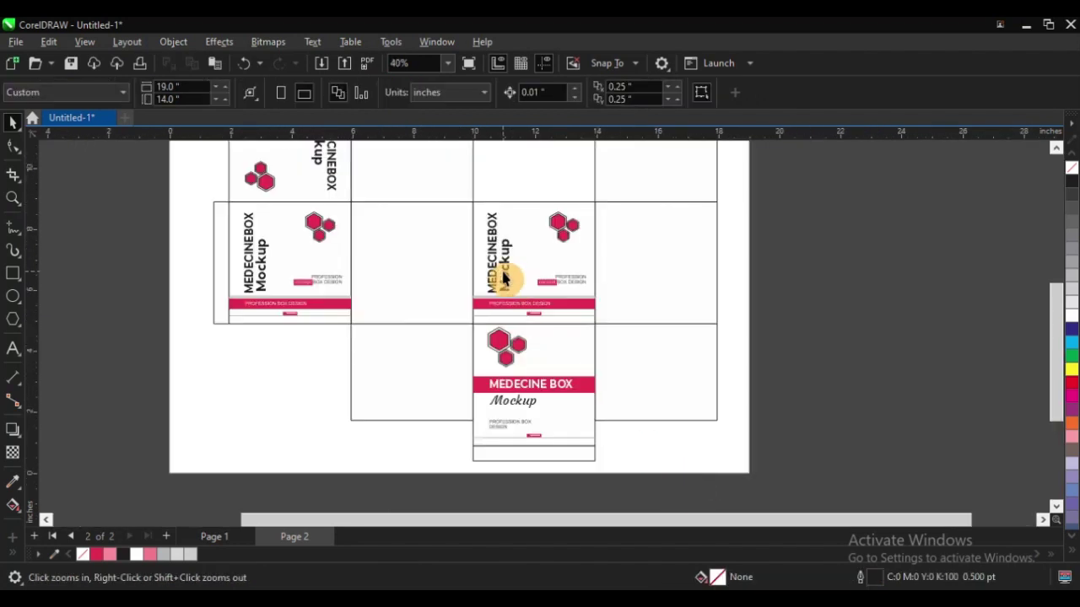
left_click_drag(502, 272, 698, 331)
right_click(698, 331)
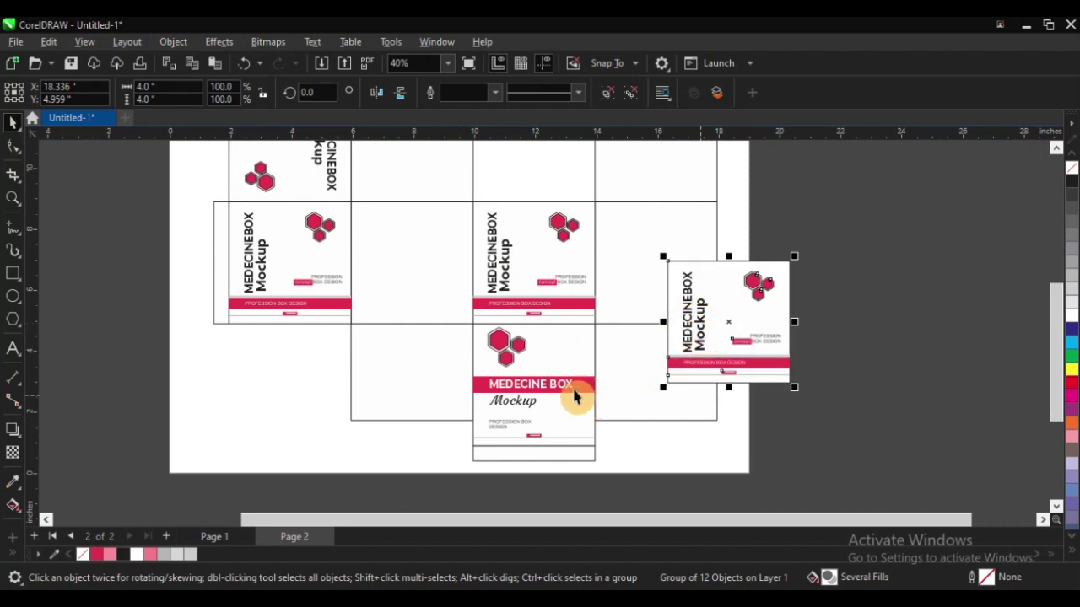
left_click(565, 353, "shift")
key("c")
key("e")
left_click(807, 322)
- Delete the old "MEDECINE BOX" artwork from the lower panel, keeping only the new vertical-title design
left_click(565, 351)
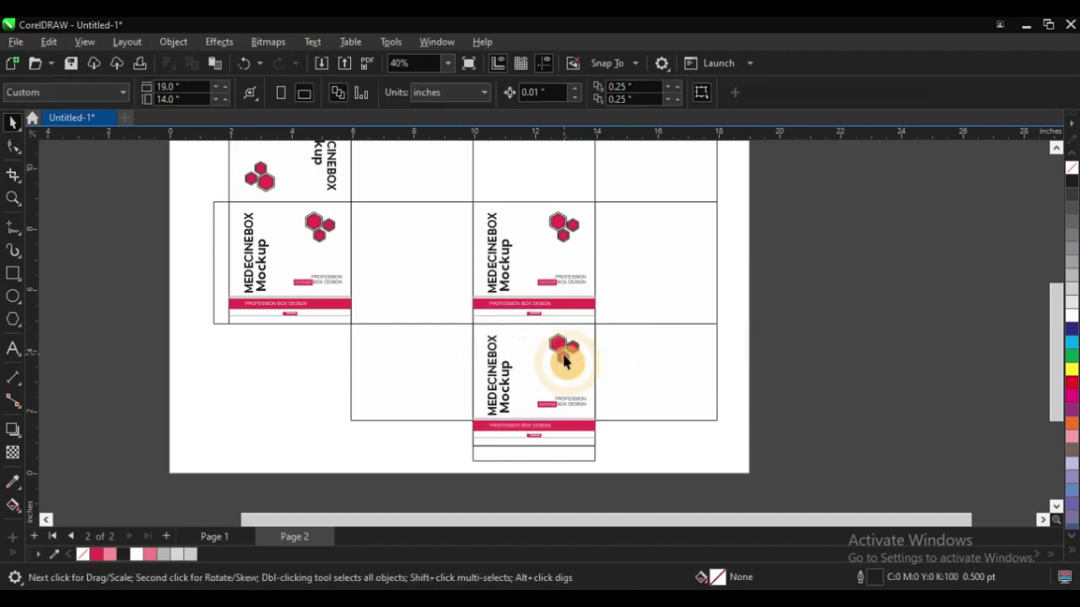
key("Delete")
left_click_drag(546, 363, 624, 365)
key("ctrl+z")
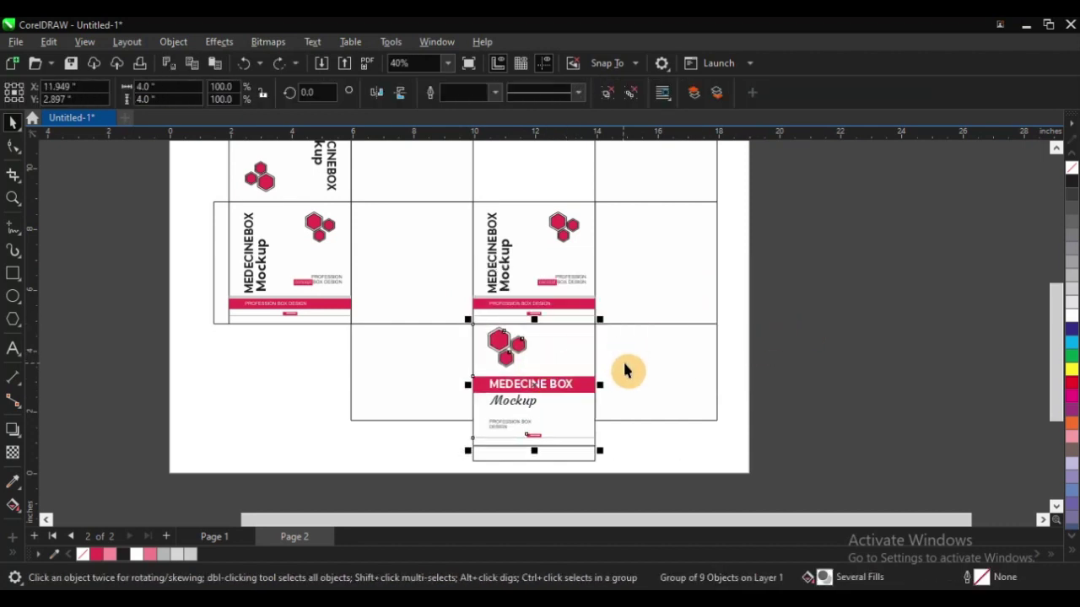
key("Delete")
key("ctrl+v")
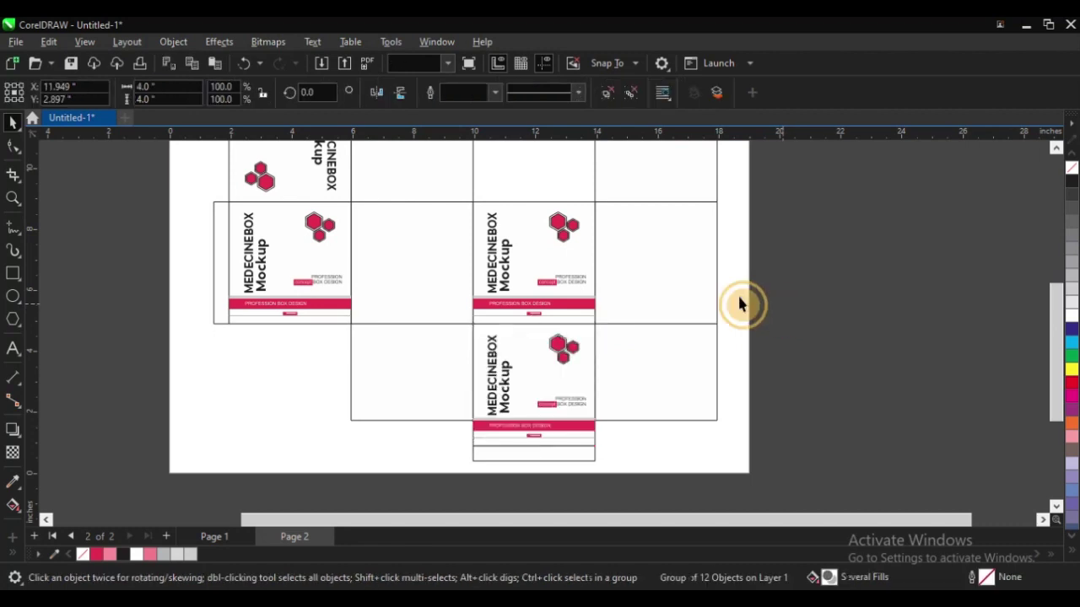
left_click(741, 307)
scroll(656, 370, "down", 1)
- Create a page-sized background rectangle behind the dieline and fill it with red
left_click_drag(317, 192, 790, 435)
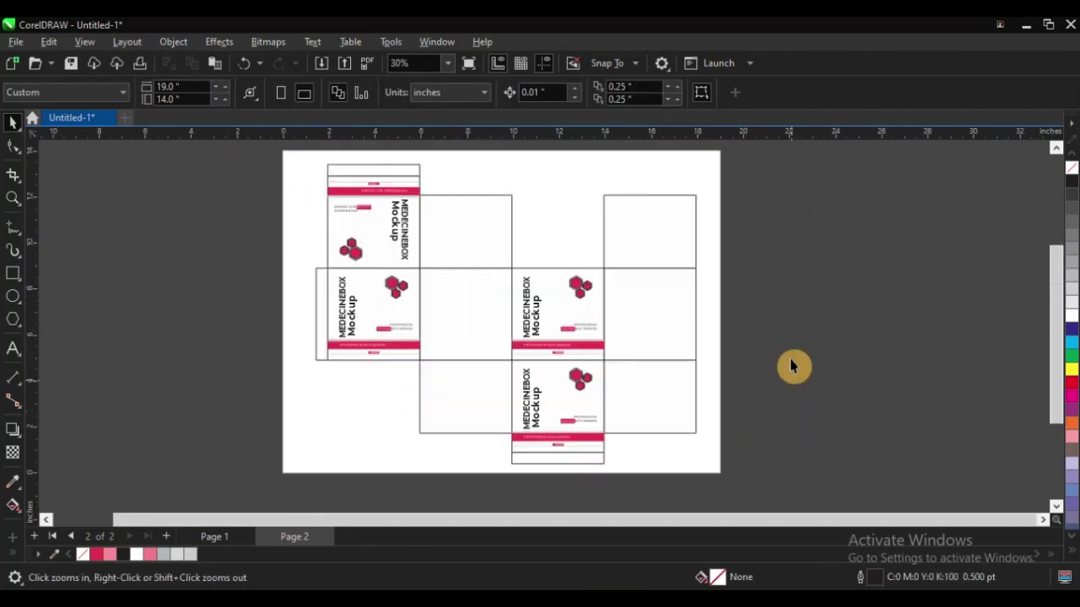
left_click(803, 296)
left_click(800, 259)
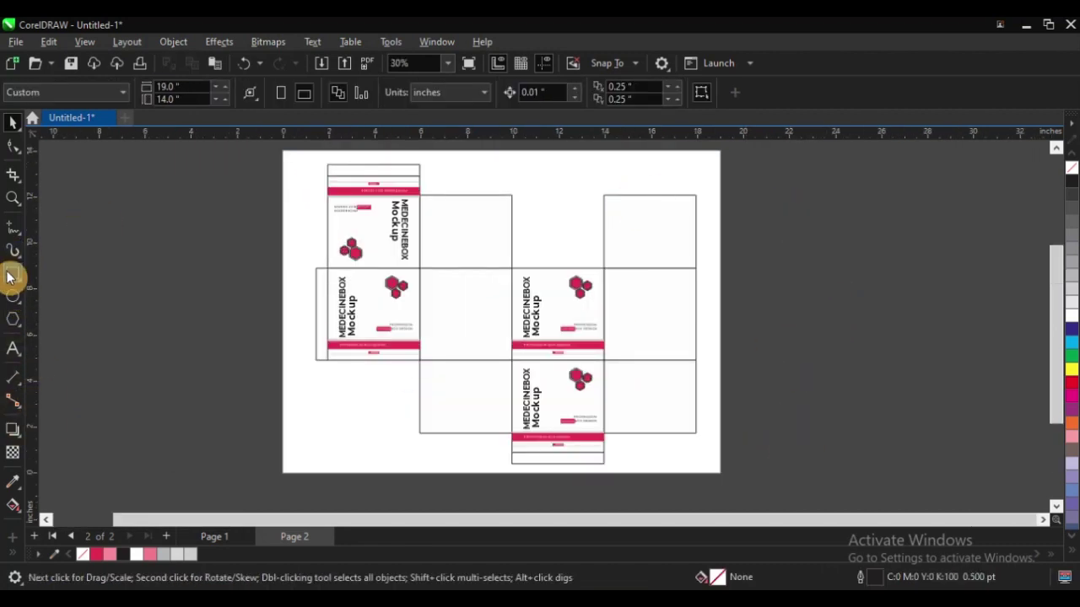
double_click(12, 274)
left_click(12, 125)
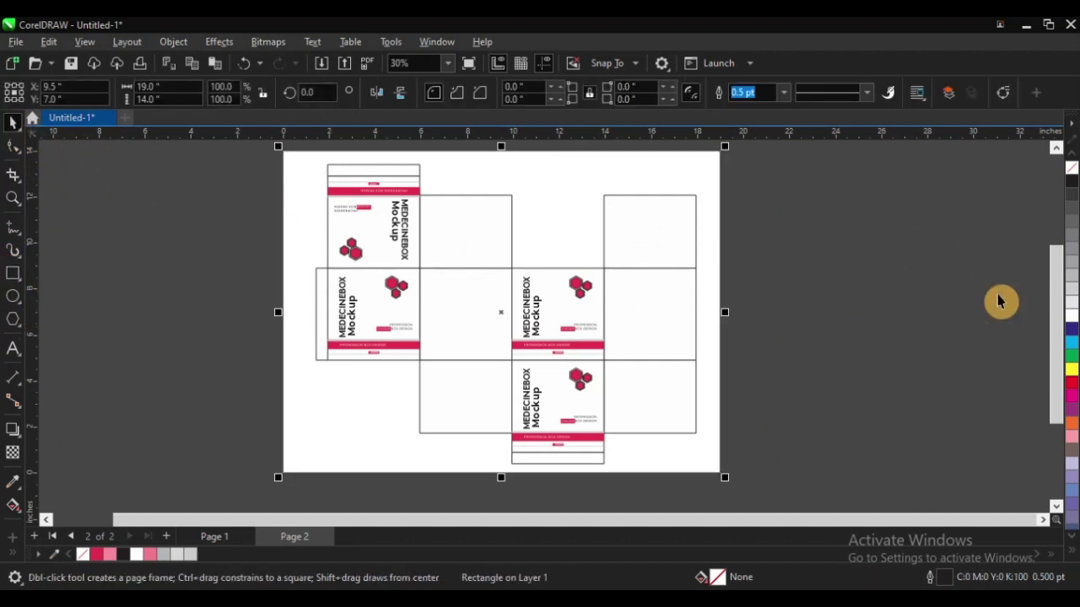
left_click(1069, 386)
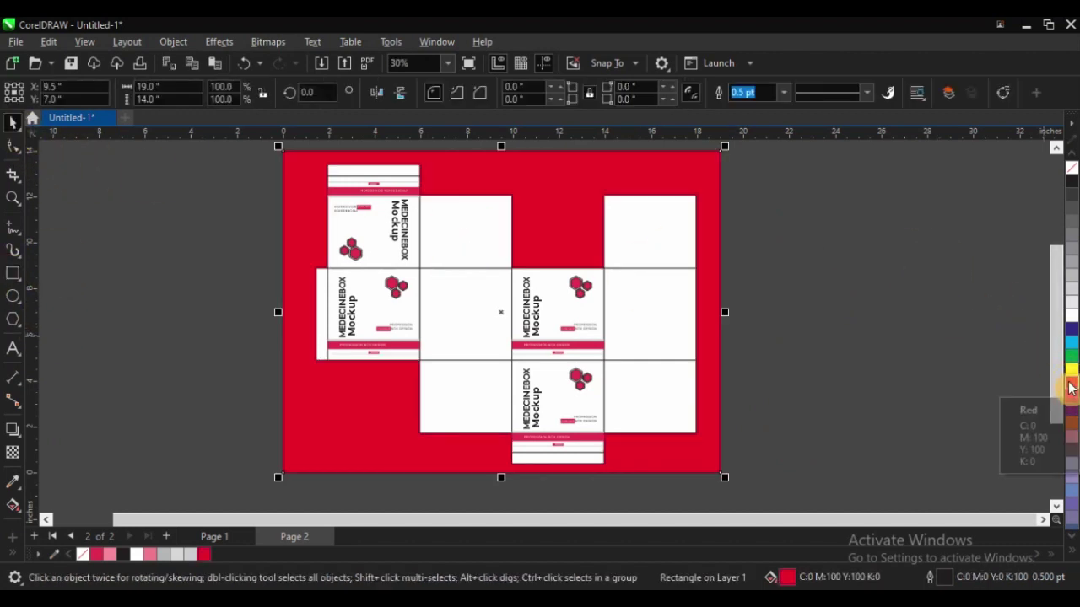
- Recolor the "PROFESSION BOX DESIGN" band on the first front panel, trying orange before filling it with pink
left_click(169, 321)
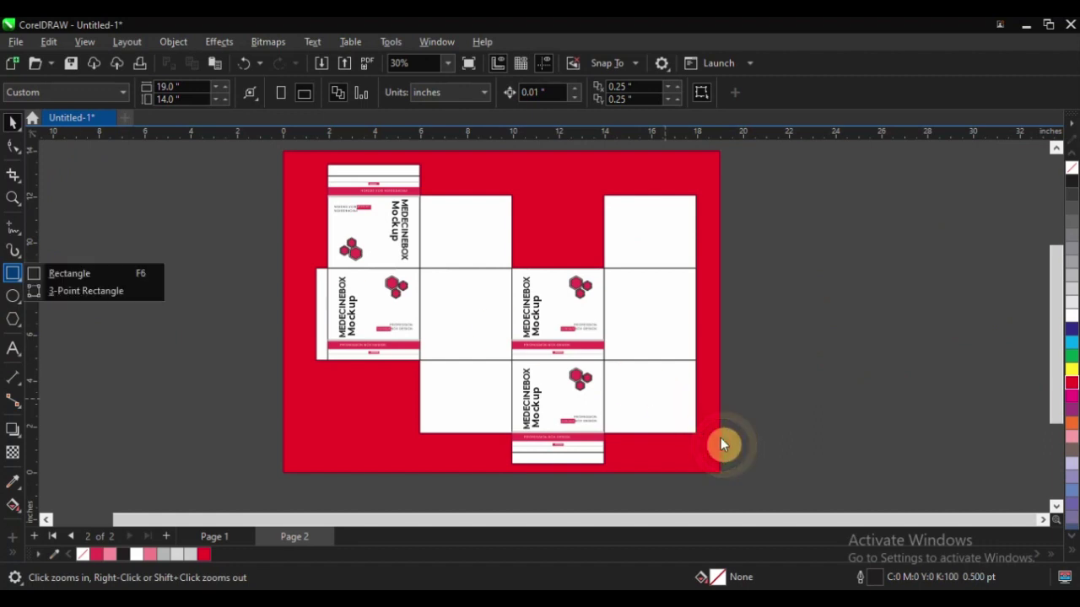
left_click(12, 124)
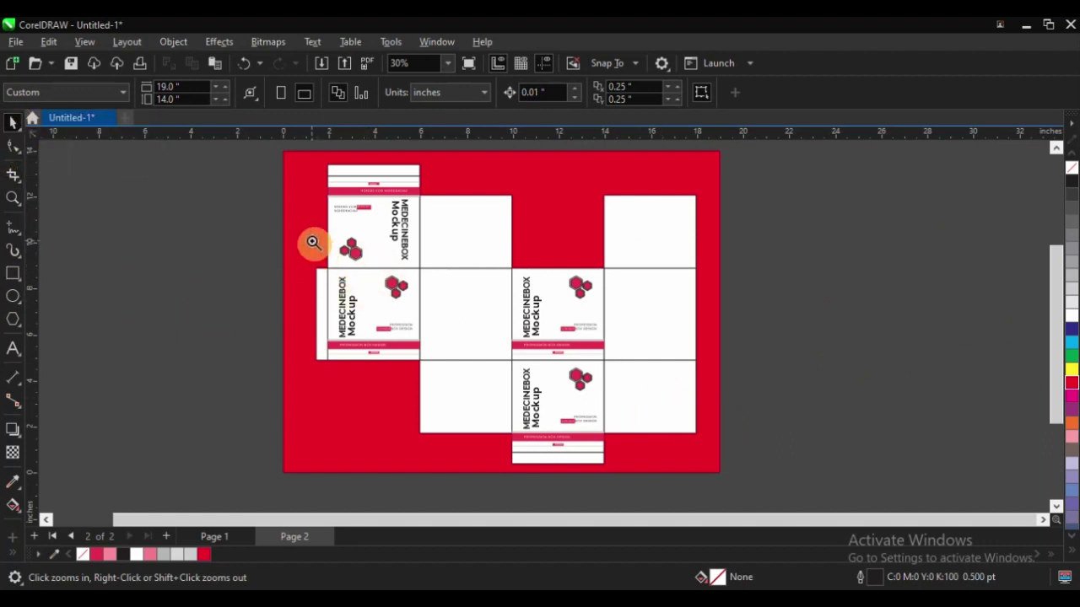
left_click(520, 337)
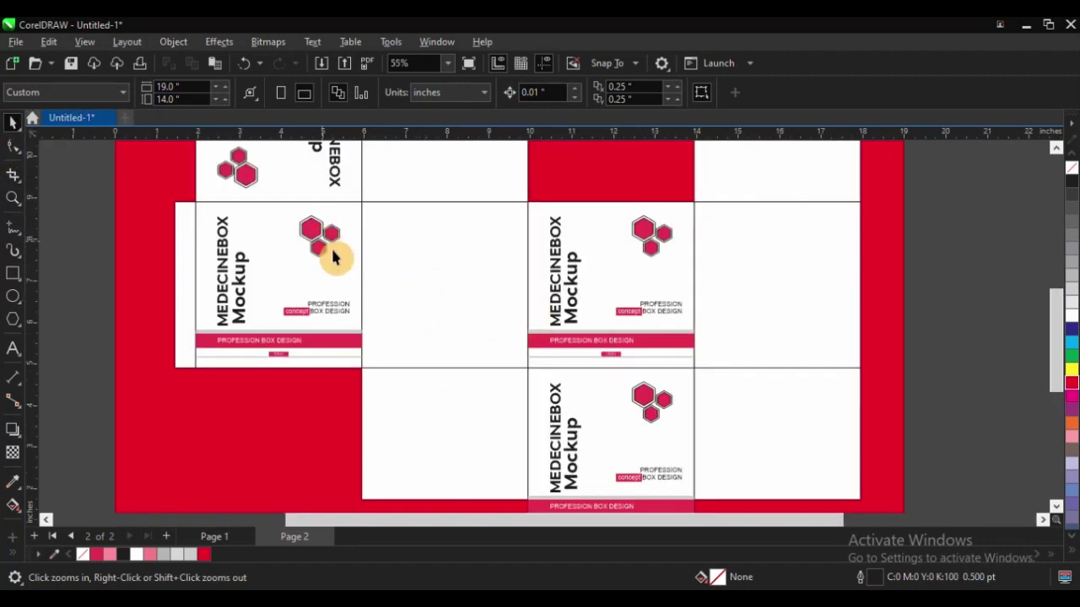
left_click_drag(162, 226, 467, 442)
left_click(540, 362)
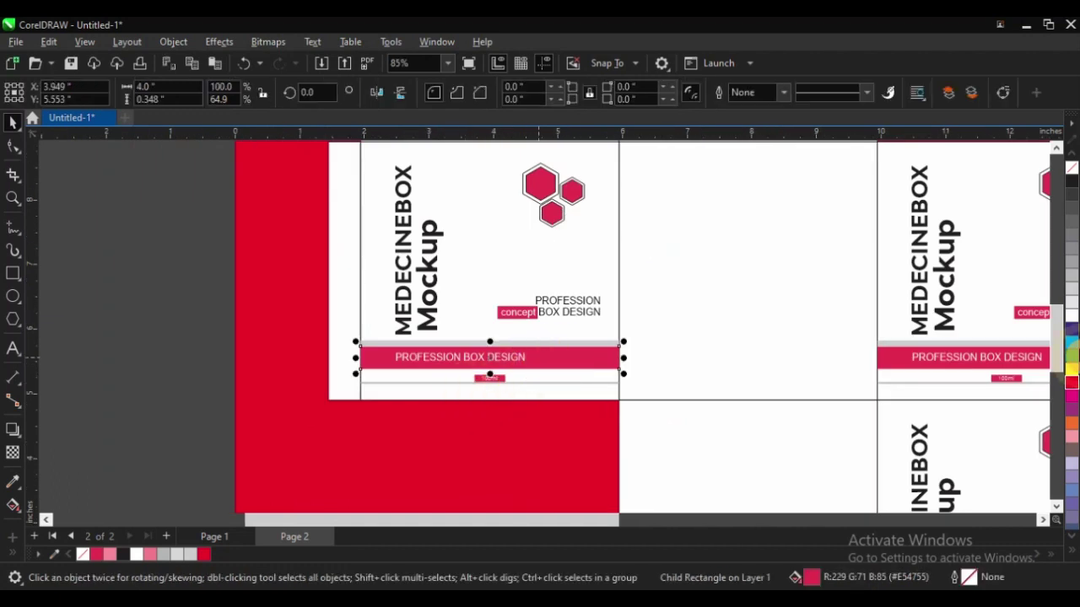
left_click(1071, 426)
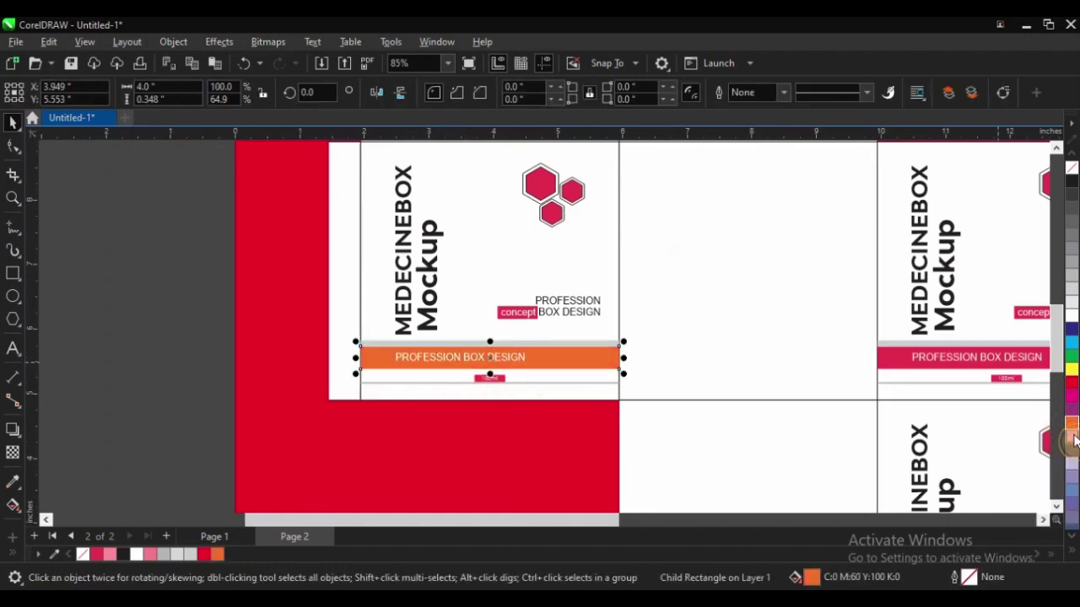
left_click(1072, 437)
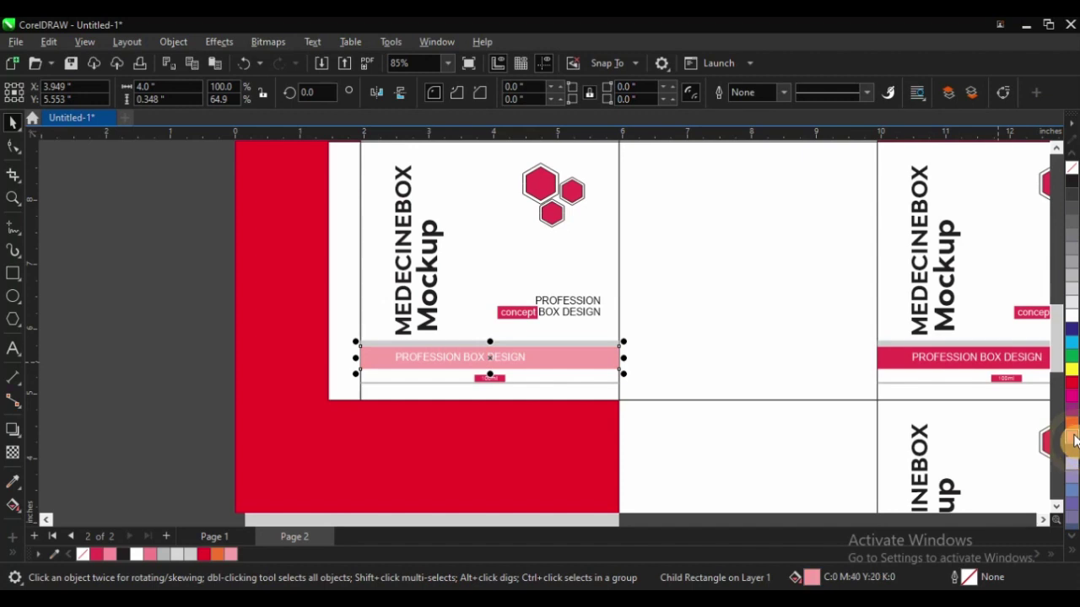
- Apply the same pink fill to the three hexagons and the "concept" label rectangle on the first front panel
left_click(166, 244)
key("F3")
key("F2")
left_click_drag(261, 199, 566, 406)
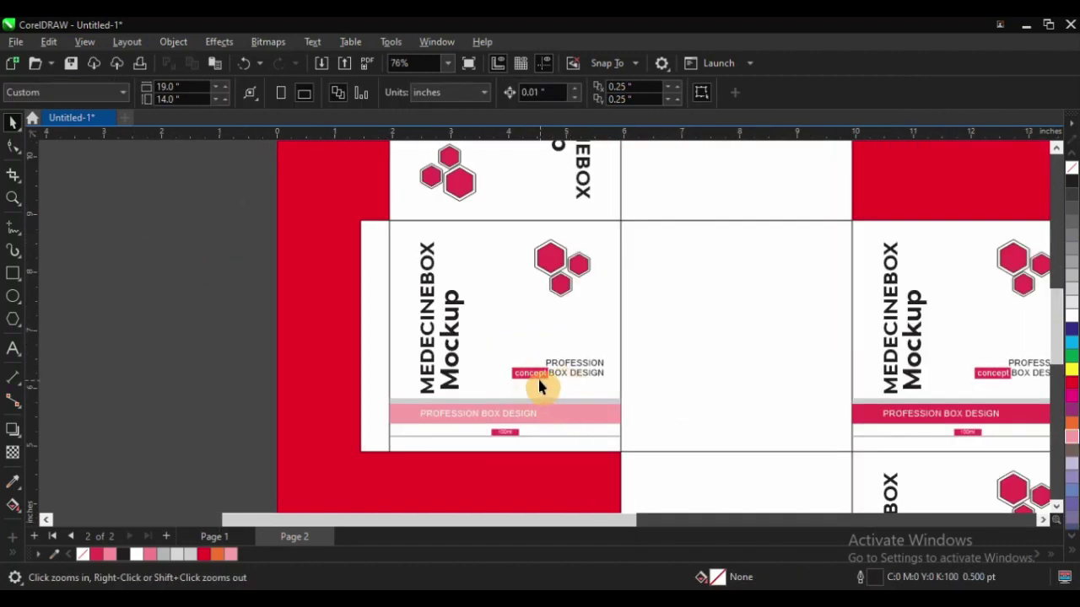
key("F10")
key("ctrl+r")
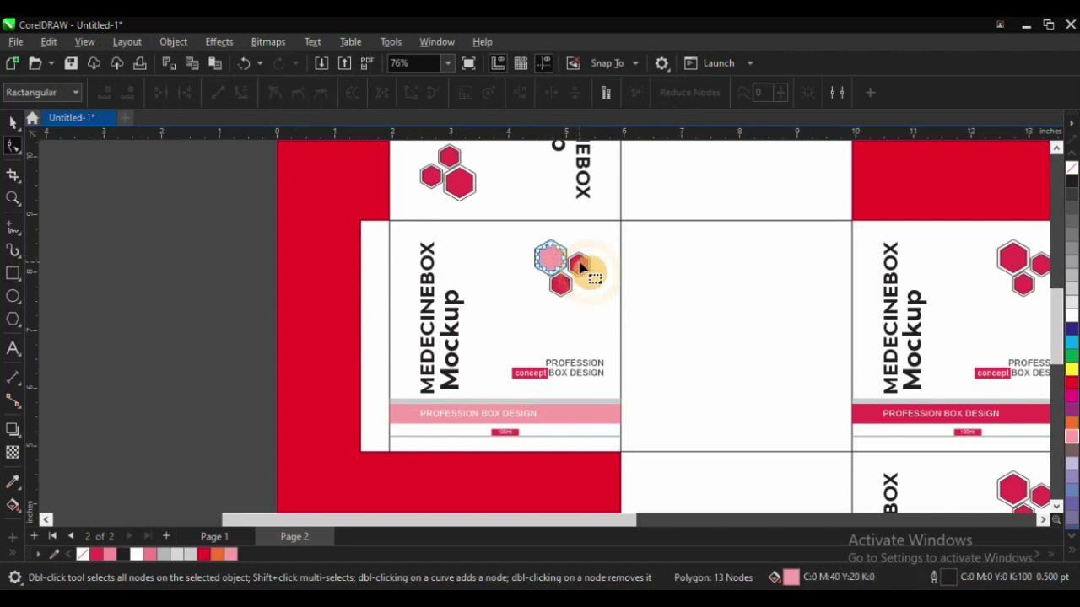
left_click(580, 263)
key("ctrl+r")
left_click(563, 283)
key("ctrl+r")
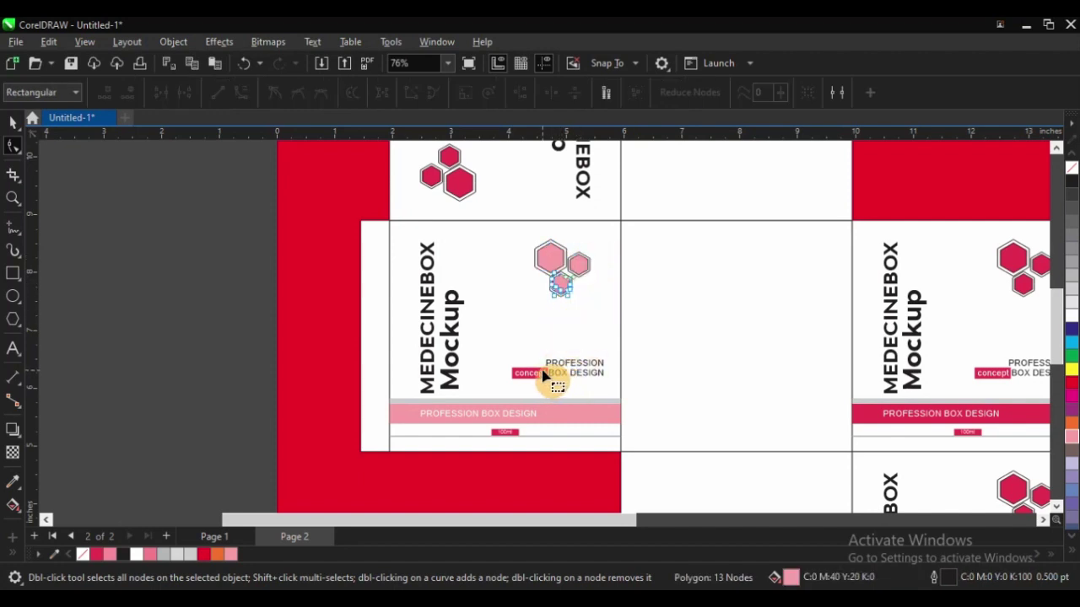
left_click(537, 372)
key("space")
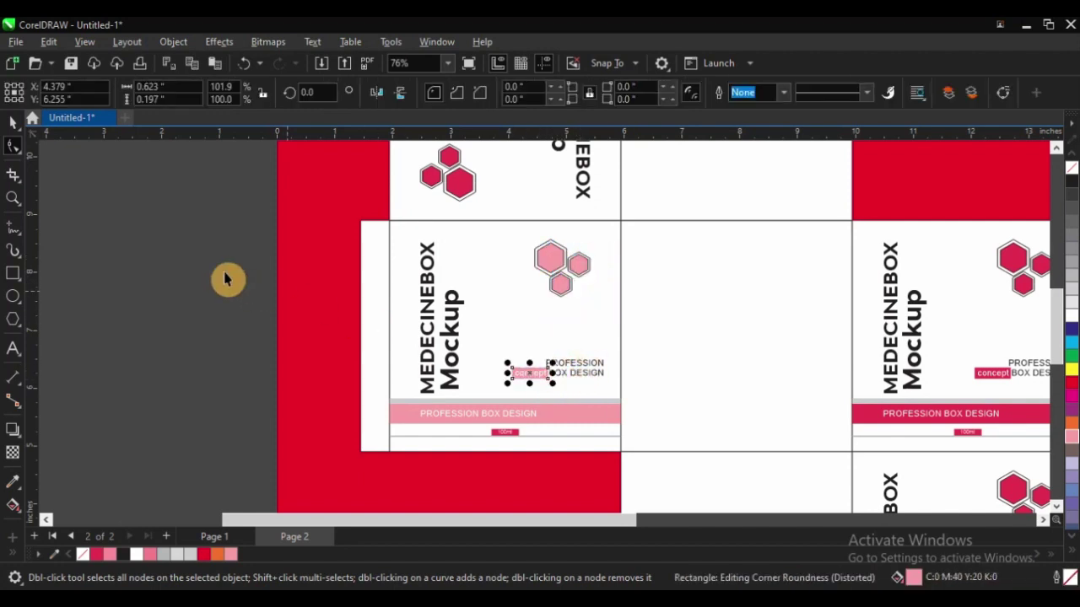
- Fill the "100ml" label rectangle on the first front panel with the same pink
left_click(263, 278)
scroll(272, 281, "down", 1)
key("F2")
left_click_drag(309, 288, 534, 419)
left_click_drag(357, 267, 579, 411)
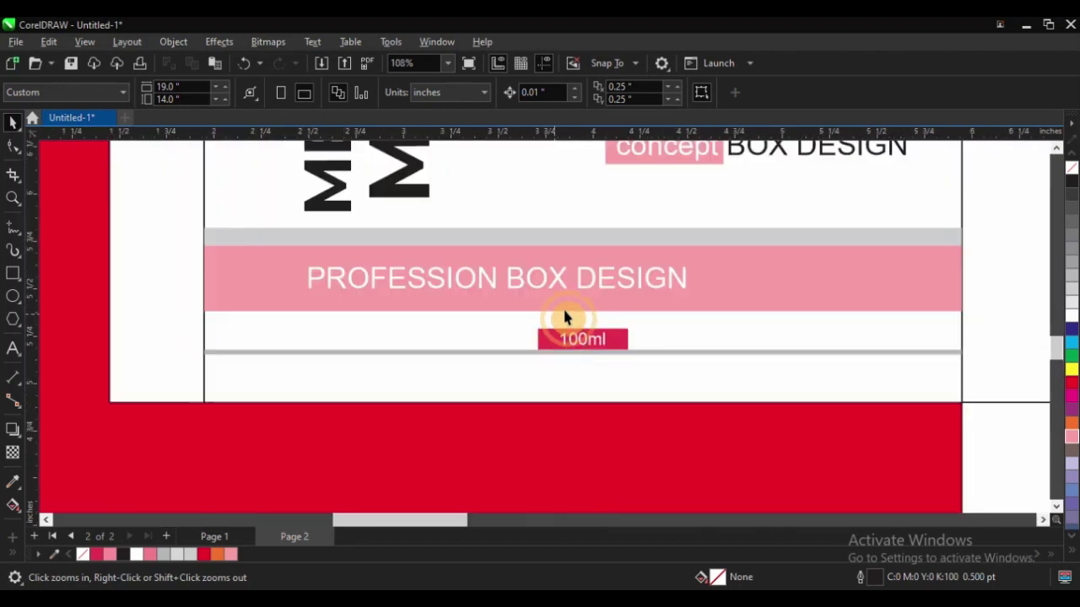
left_click(627, 348, "ctrl")
scroll(329, 366, "down", 2)
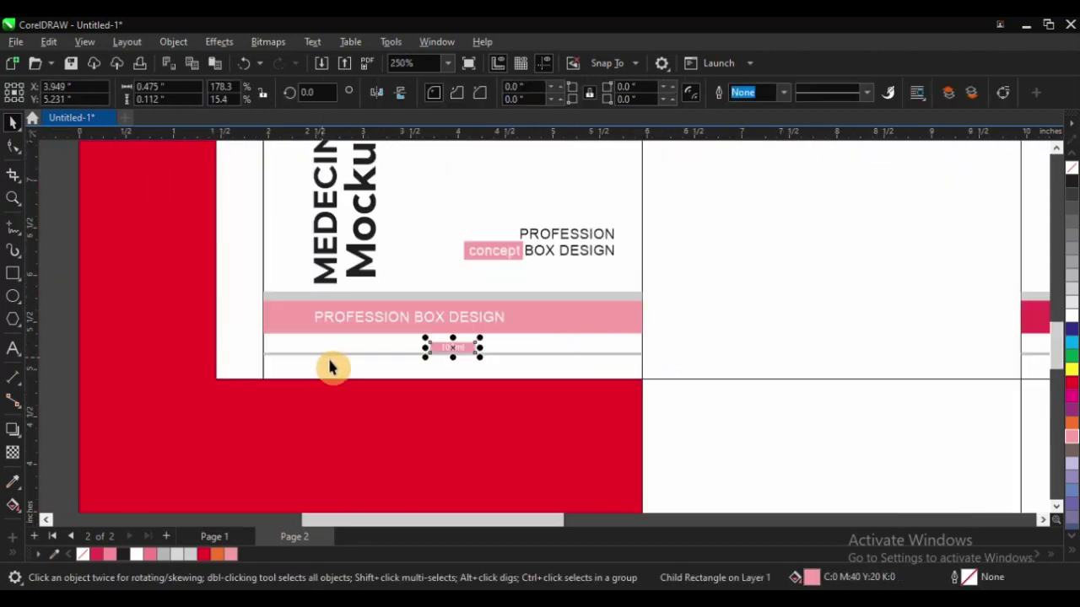
- Recolor the "PROFESSION BOX DESIGN" text on the first front panel's pink band to black
key("z")
left_click_drag(255, 179, 622, 417)
key("space")
left_click(511, 332, "ctrl")
left_click(527, 337)
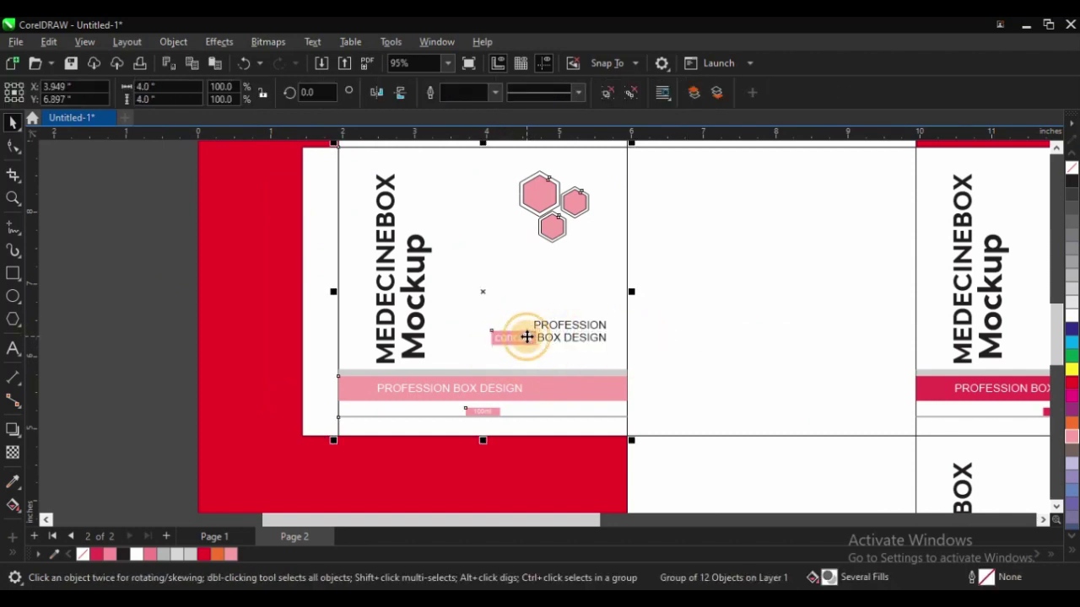
left_click(525, 338, "ctrl")
key("F2")
left_click_drag(439, 298, 584, 387)
scroll(496, 302, "down", 2)
key("F2")
left_click_drag(326, 308, 465, 386)
left_click(465, 385)
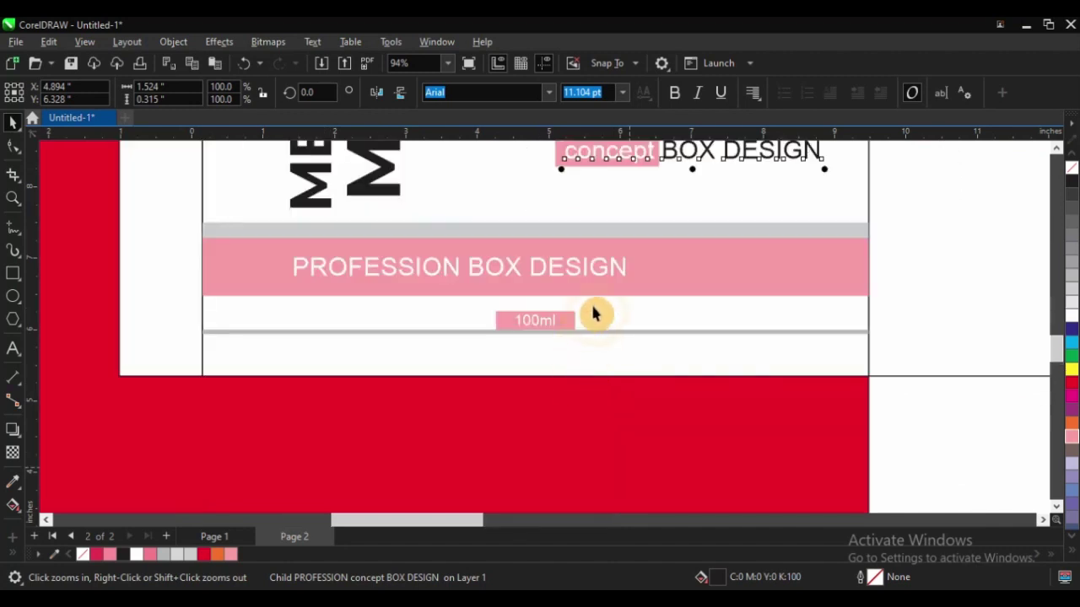
key("space")
left_click(569, 299)
left_click(574, 265, "ctrl")
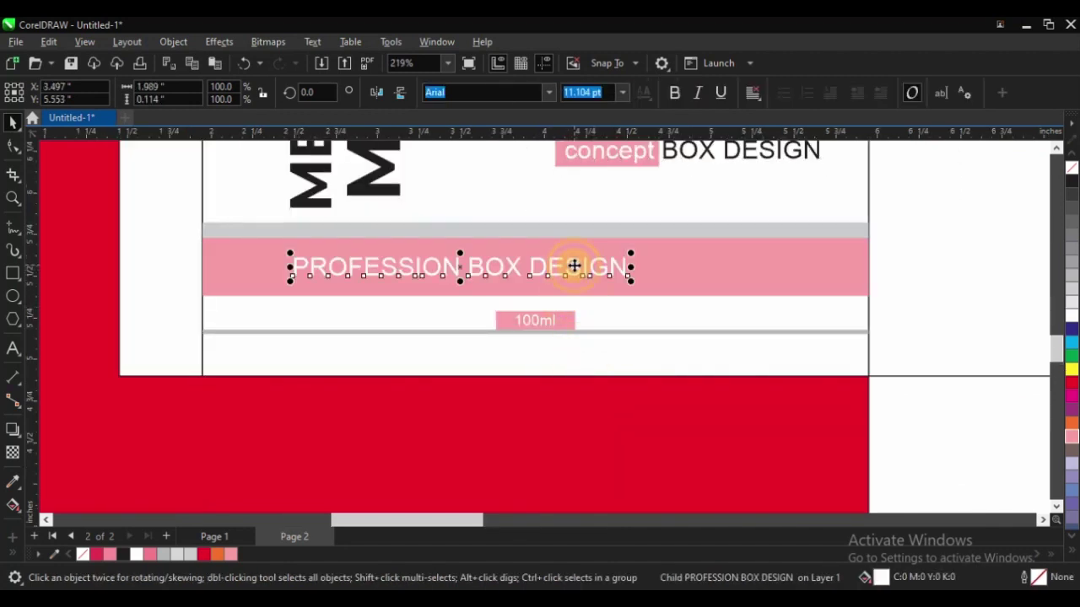
scroll(459, 337, "down", 4)
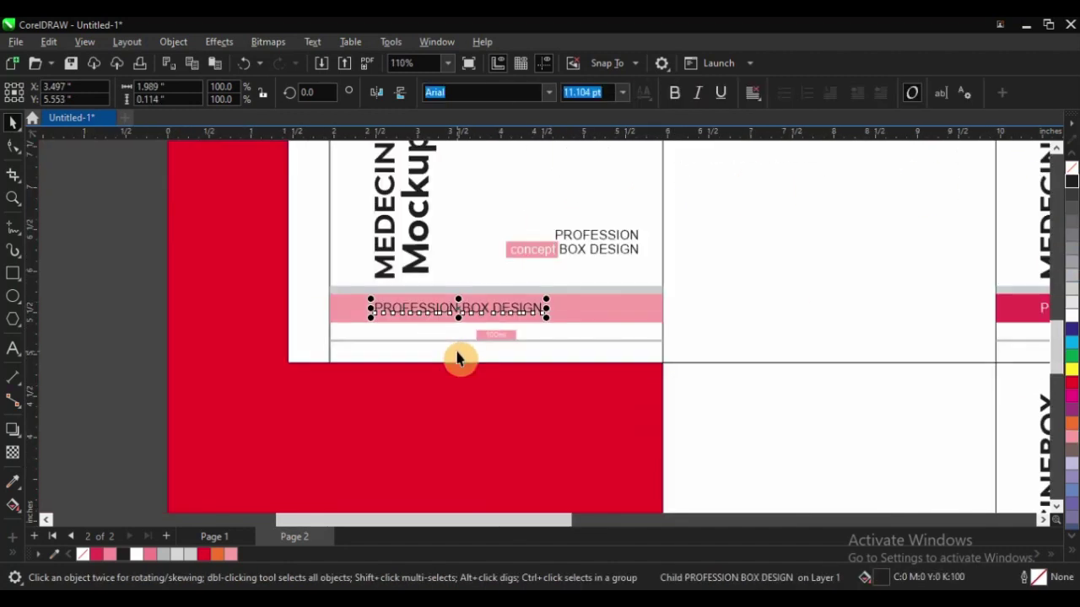
- Undo the black fill on the first front panel's band text
left_click(213, 239)
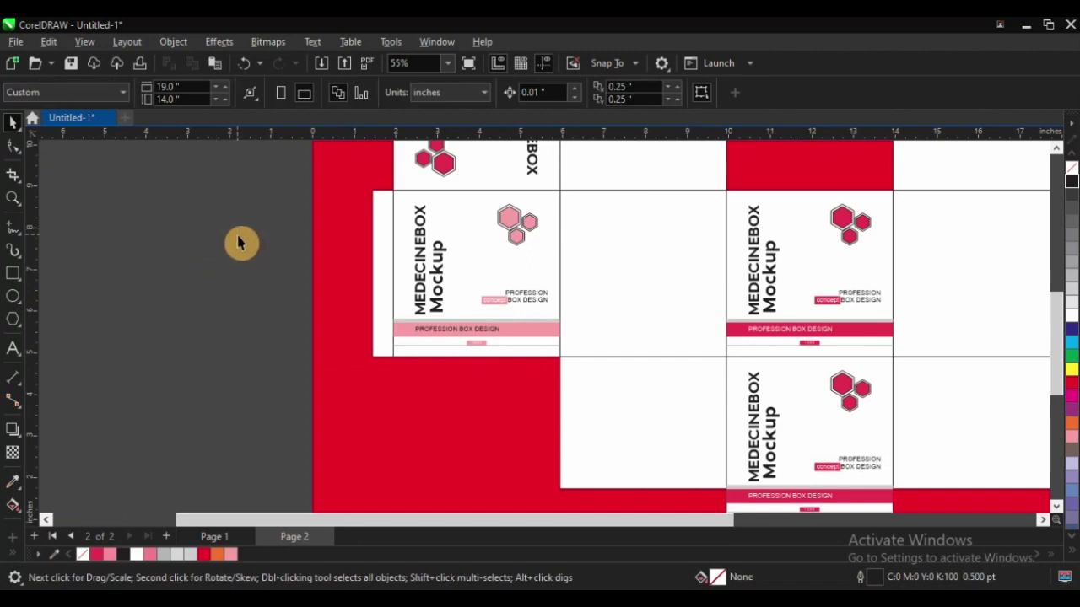
scroll(234, 280, "down", 1)
key("F2")
left_click_drag(258, 197, 763, 456)
key("F2")
key("ctrl+z")
left_click(91, 222)
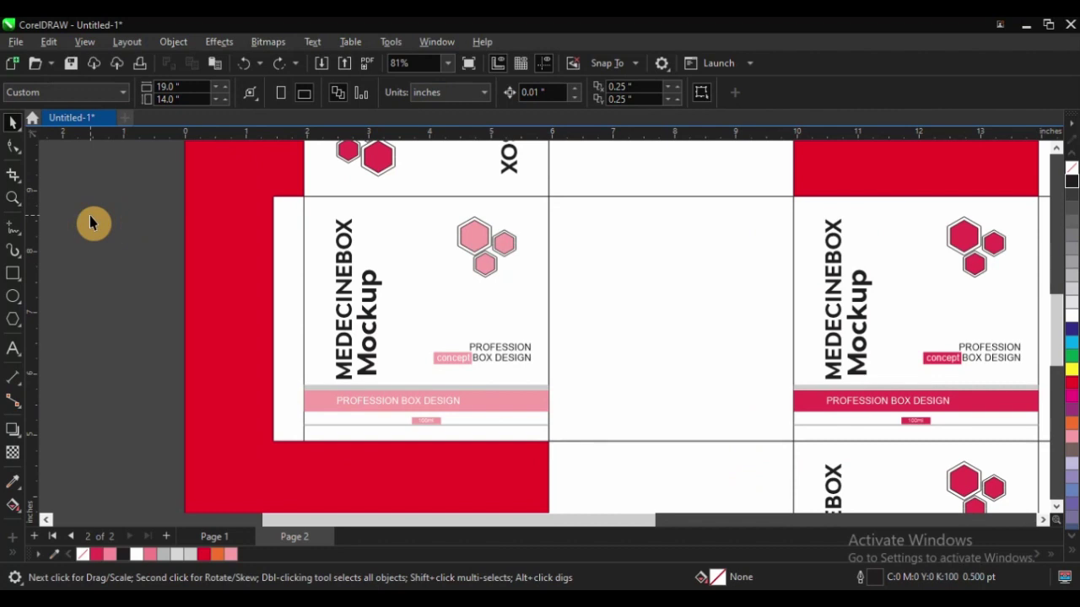
scroll(207, 291, "down", 3)
key("z")
left_click_drag(171, 200, 840, 426)
key("space")
left_click(329, 302)
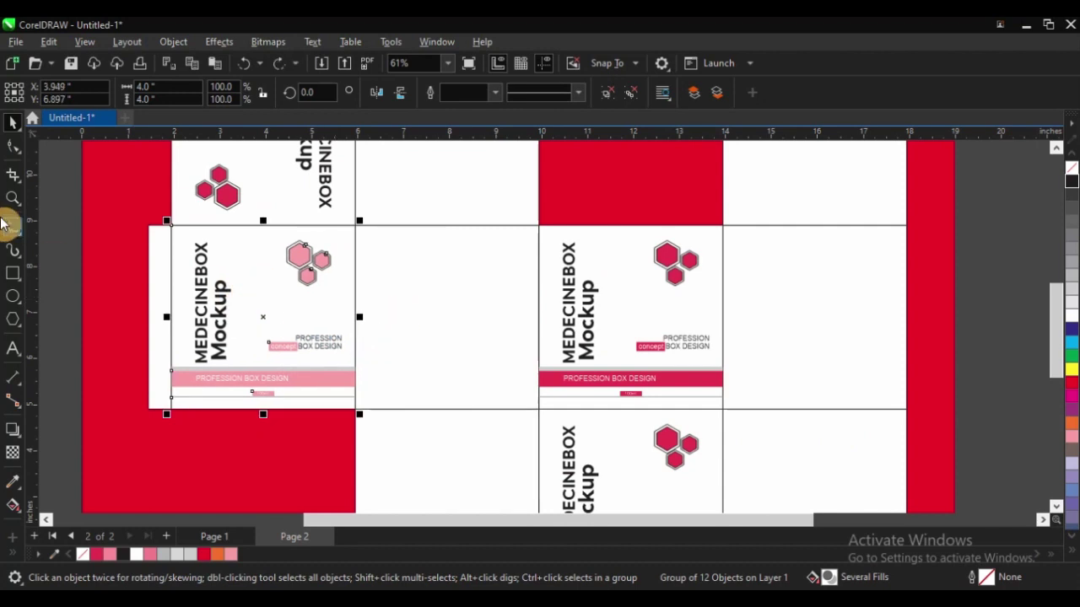
left_click(53, 235)
- Set the first front panel's band to a custom uniform fill of C0 M85 Y64 K0
key("z")
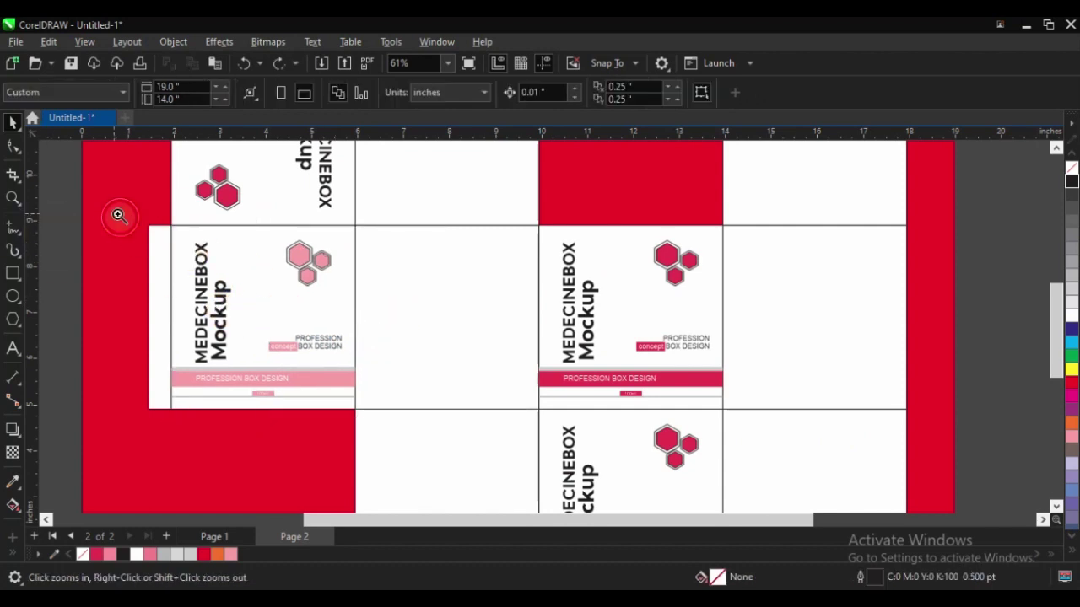
left_click(474, 397)
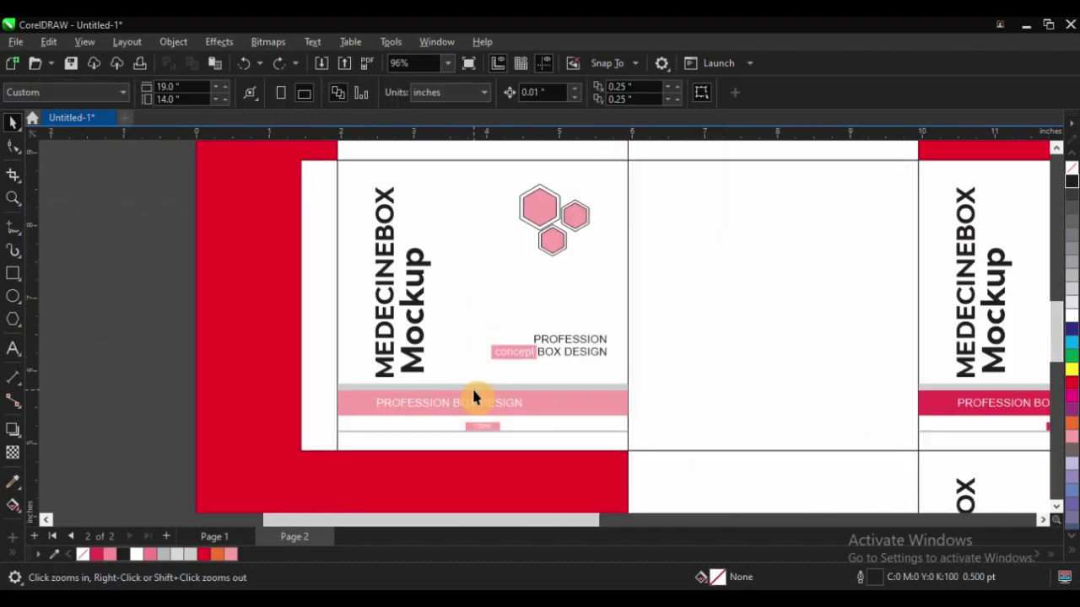
key("space")
left_click(571, 402, "ctrl")
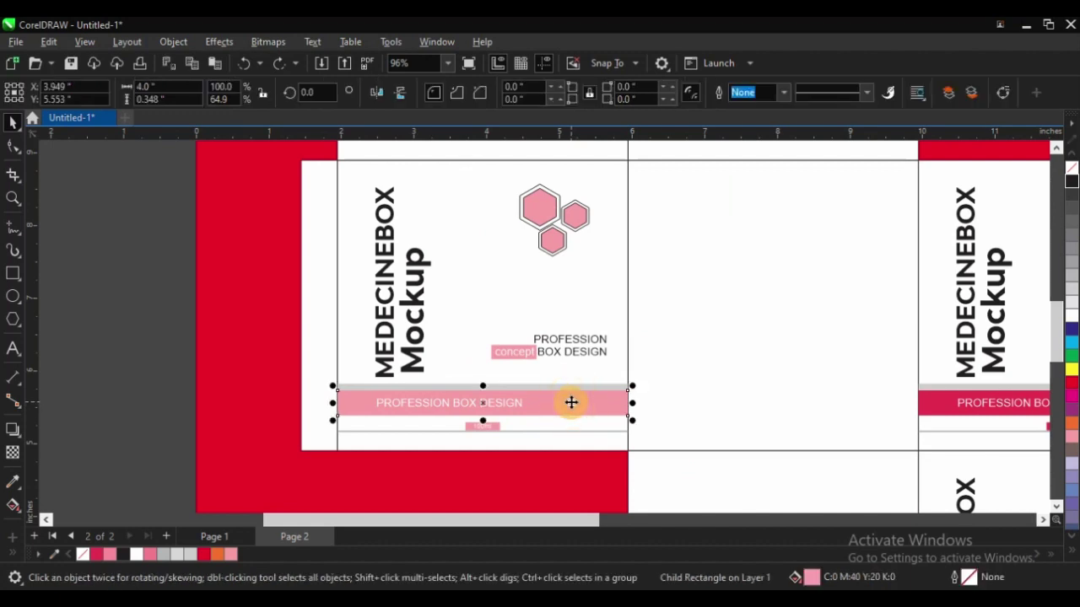
key("shift+F11")
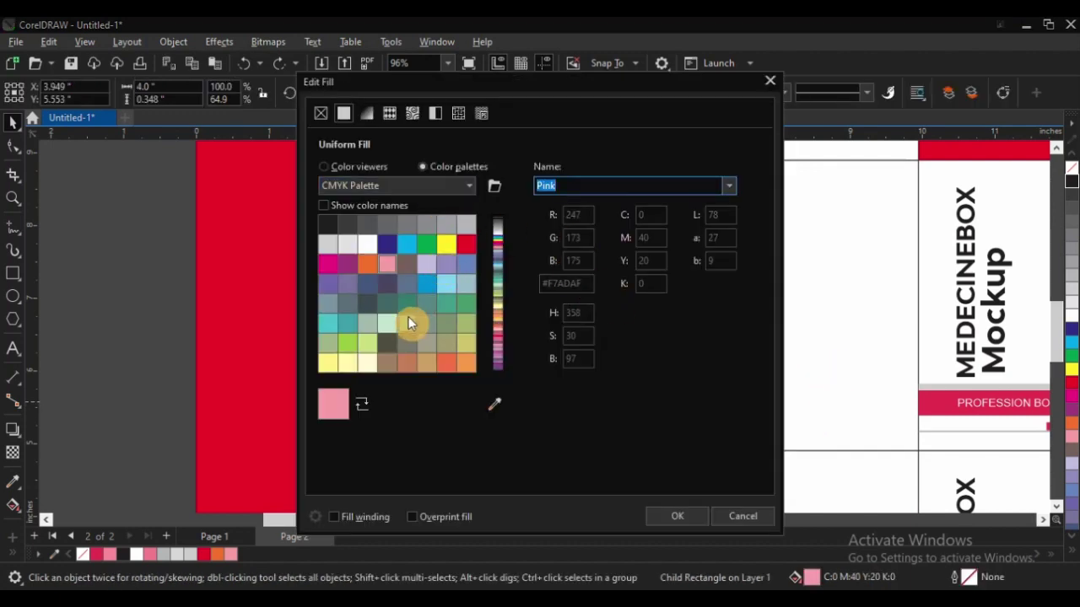
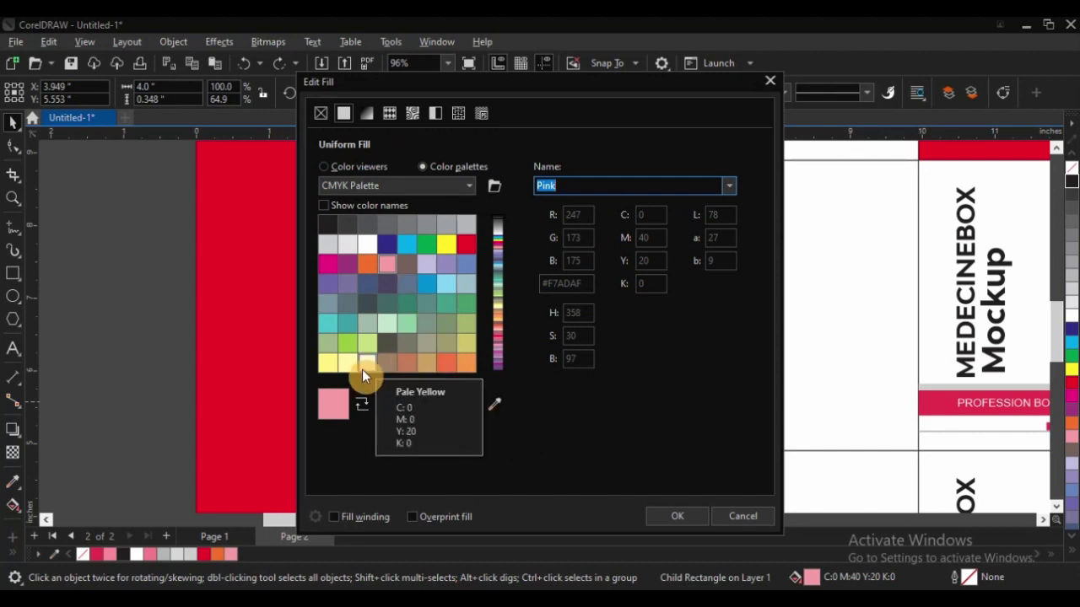
left_click(333, 393)
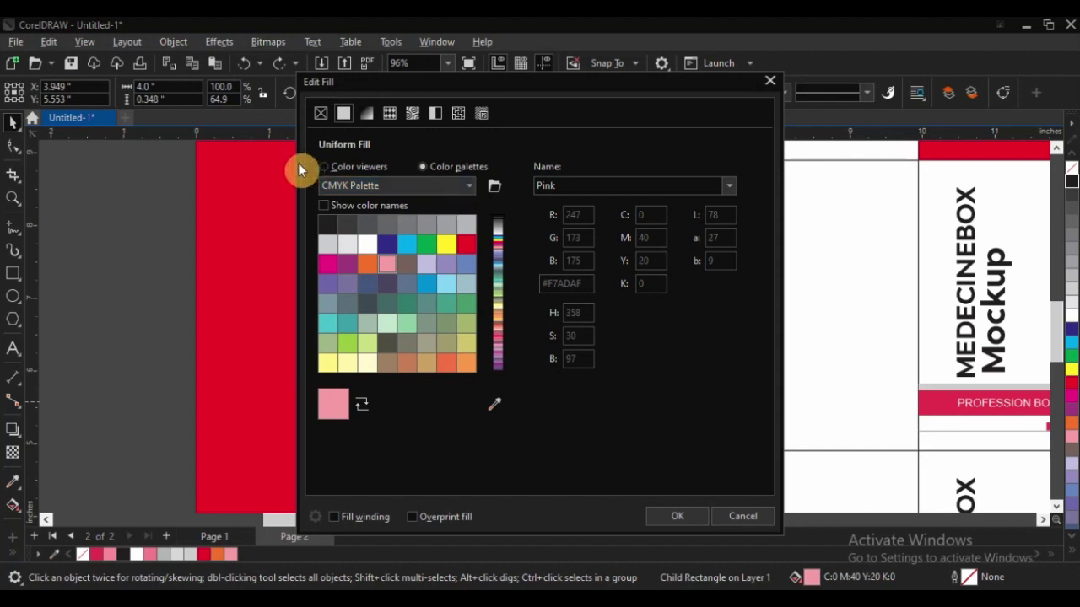
left_click(324, 167)
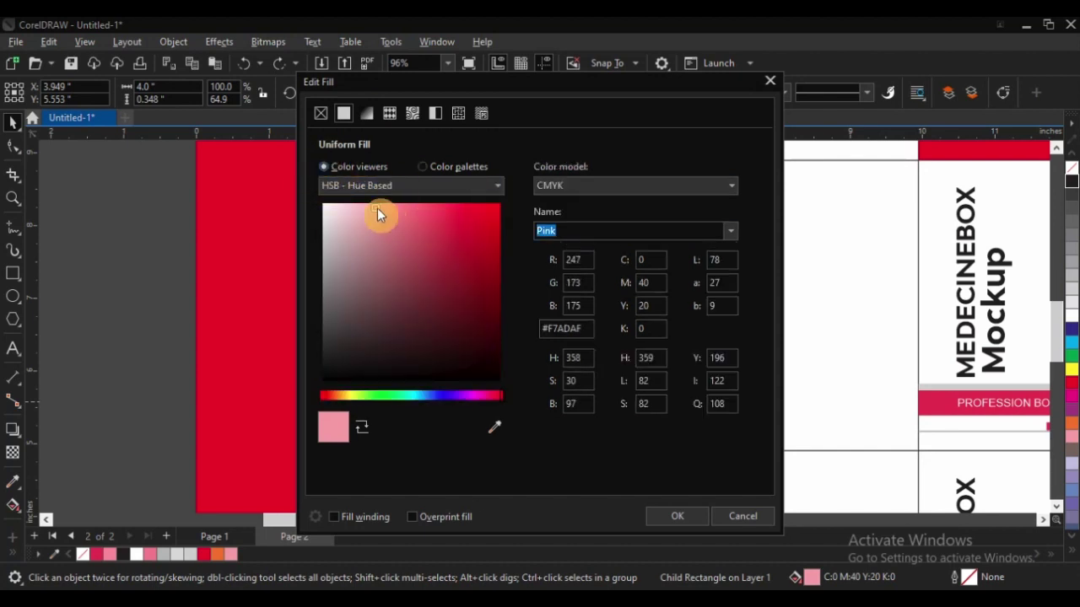
left_click_drag(377, 208, 427, 216)
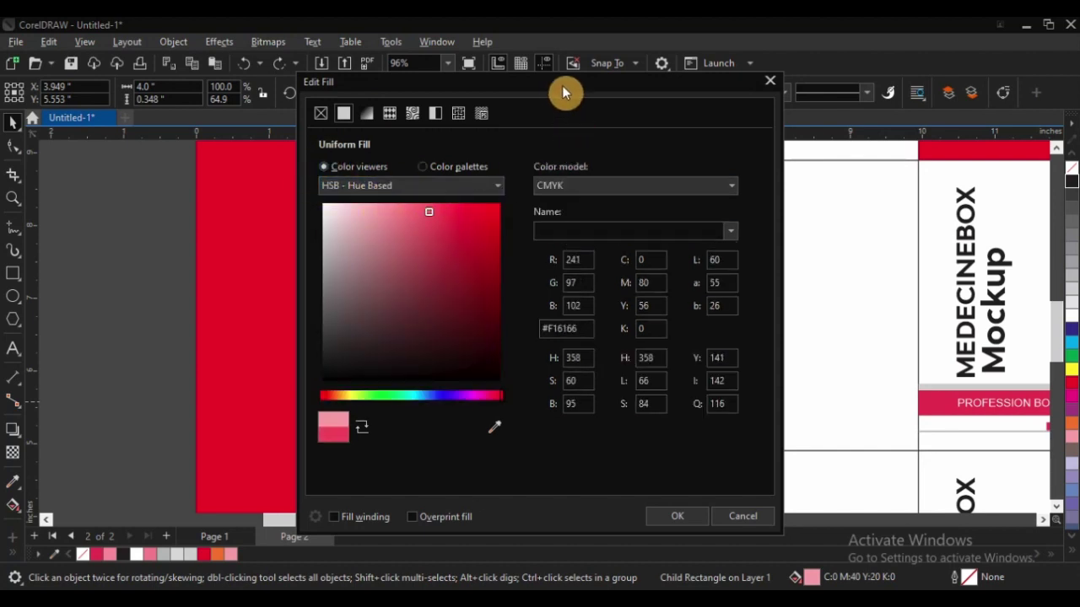
left_click_drag(562, 85, 823, 84)
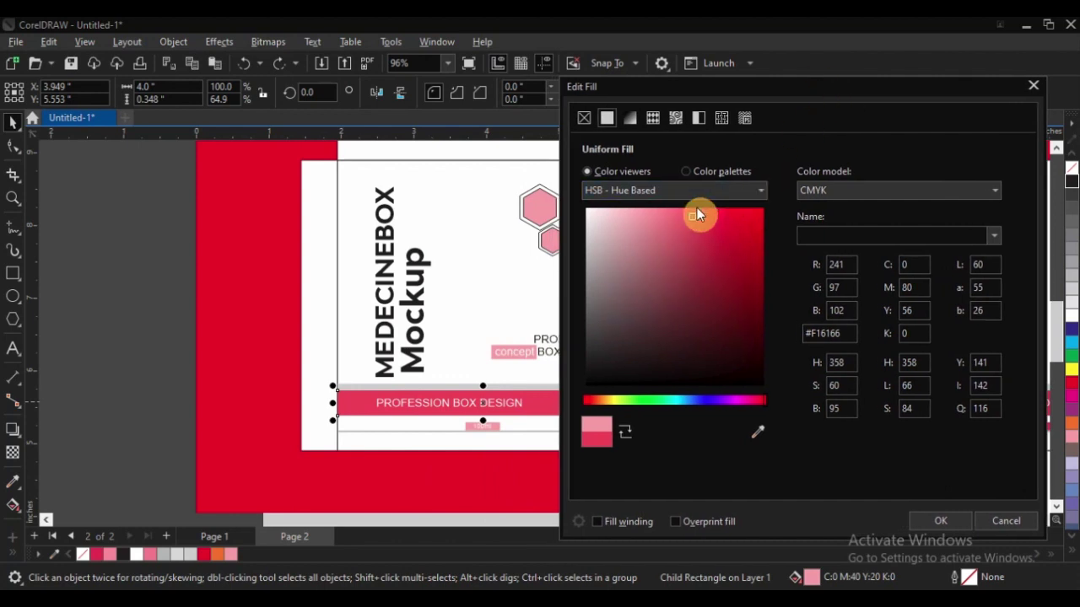
mouse_move(693, 217)
left_mouse_down()
mouse_move(735, 217)
mouse_move(692, 214)
mouse_move(689, 229)
mouse_move(698, 215)
left_mouse_up()
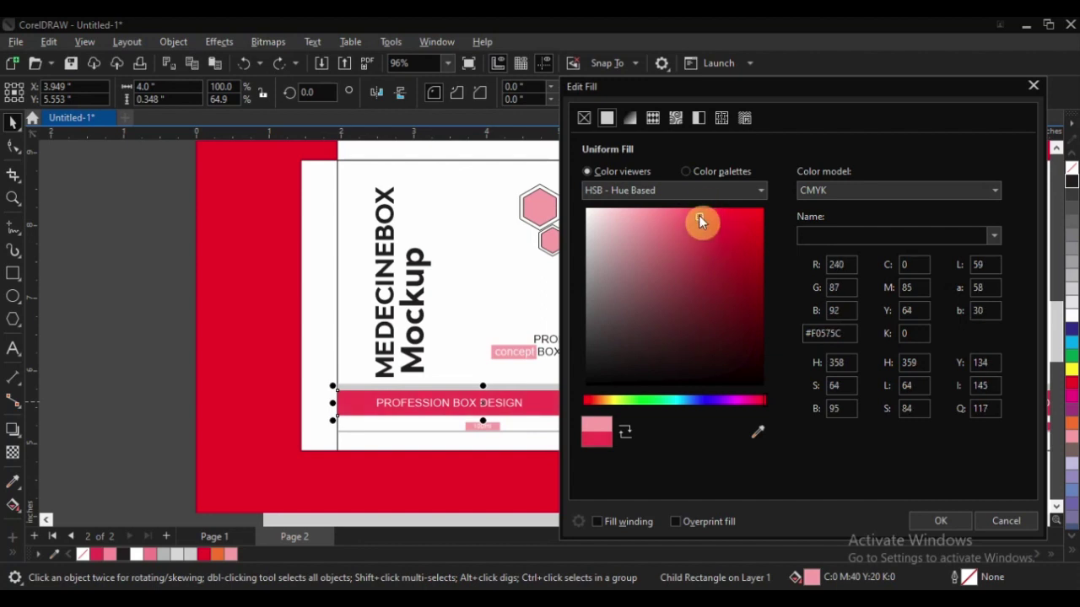
left_click(943, 521)
left_click(77, 222)
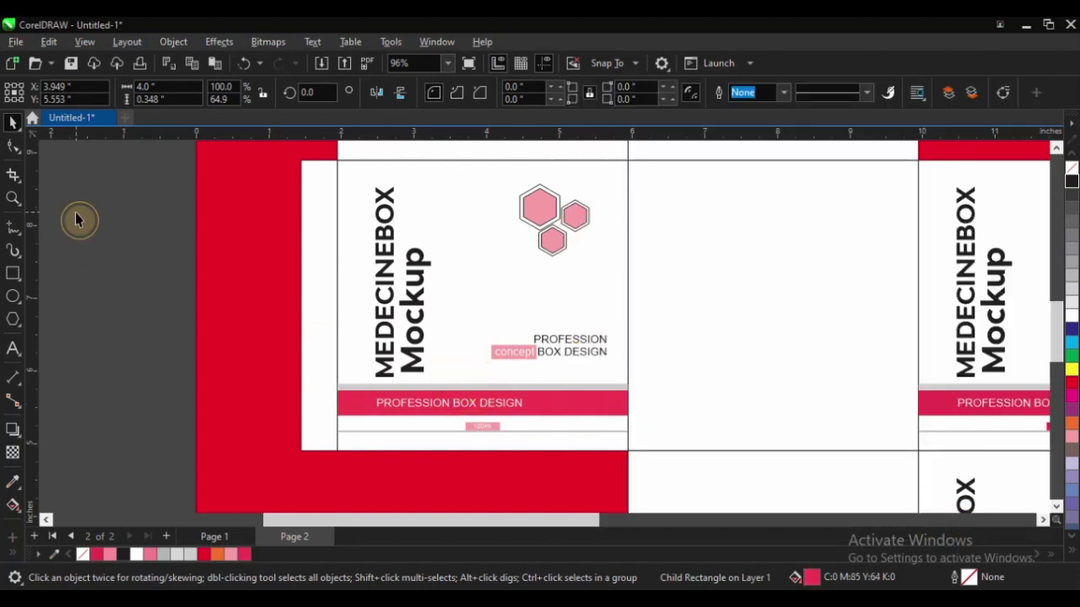
- Copy the recolored artwork group from the first front panel to the second and center-align it with the old artwork there
scroll(279, 321, "down", 1)
key("F2")
left_click_drag(234, 222, 747, 432)
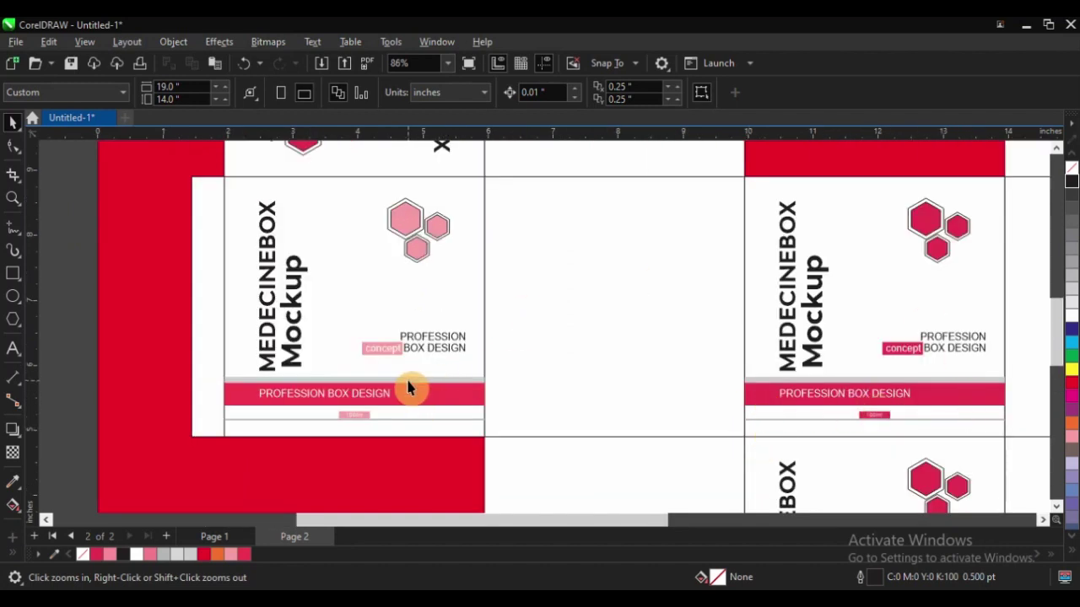
right_click(375, 291)
left_click_drag(407, 268, 875, 429)
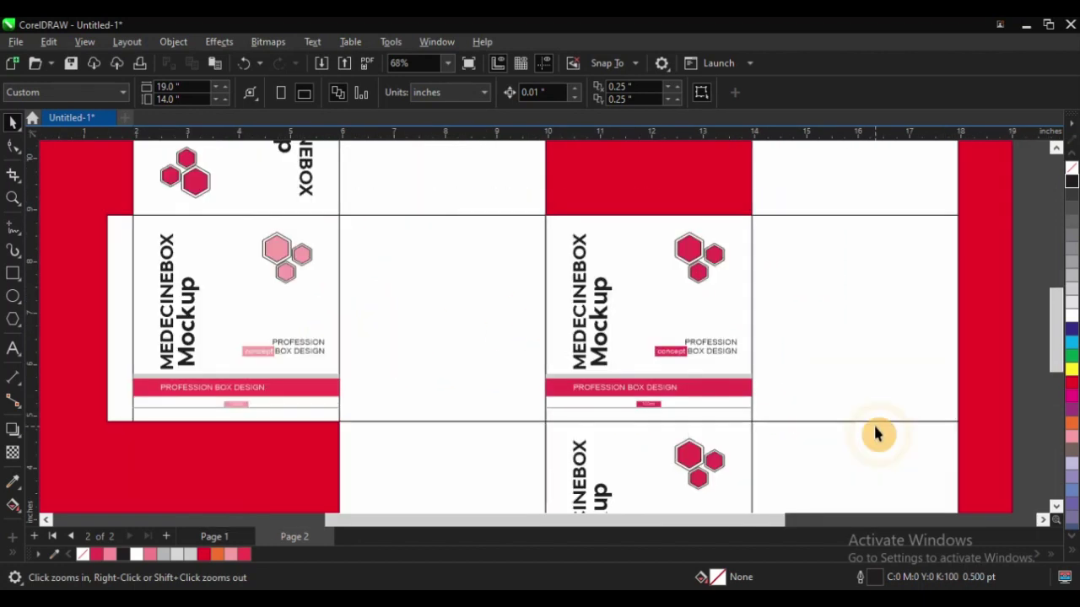
left_click_drag(247, 281, 658, 263)
key("e")
scroll(457, 268, "down", 1)
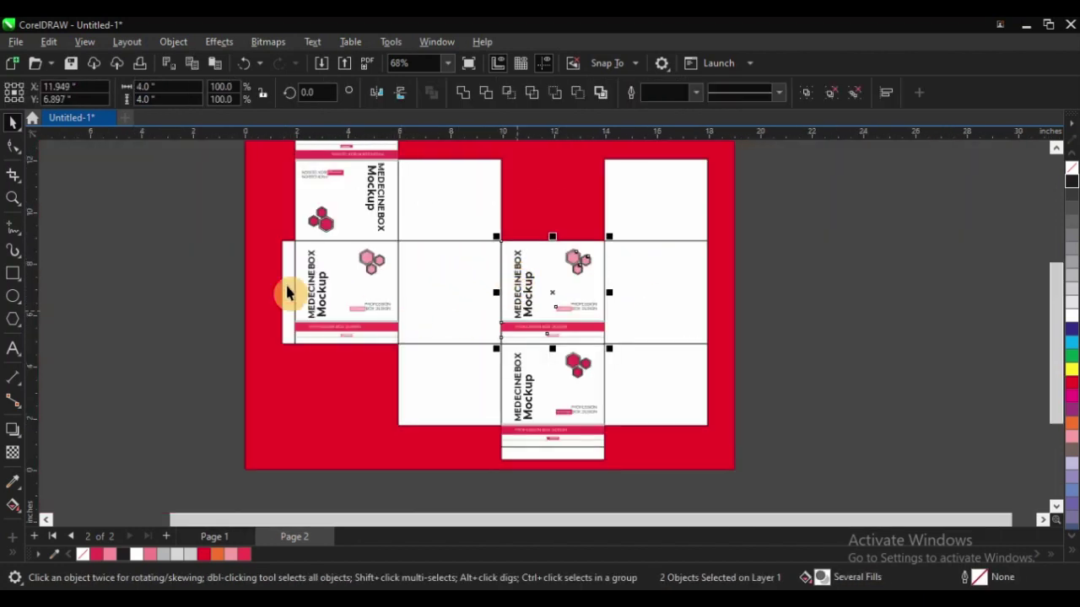
- Copy the recolored artwork from the second front panel onto the lower panel and center-align it with the old artwork there
left_click(207, 229)
key("F2")
left_click_drag(305, 205, 759, 413)
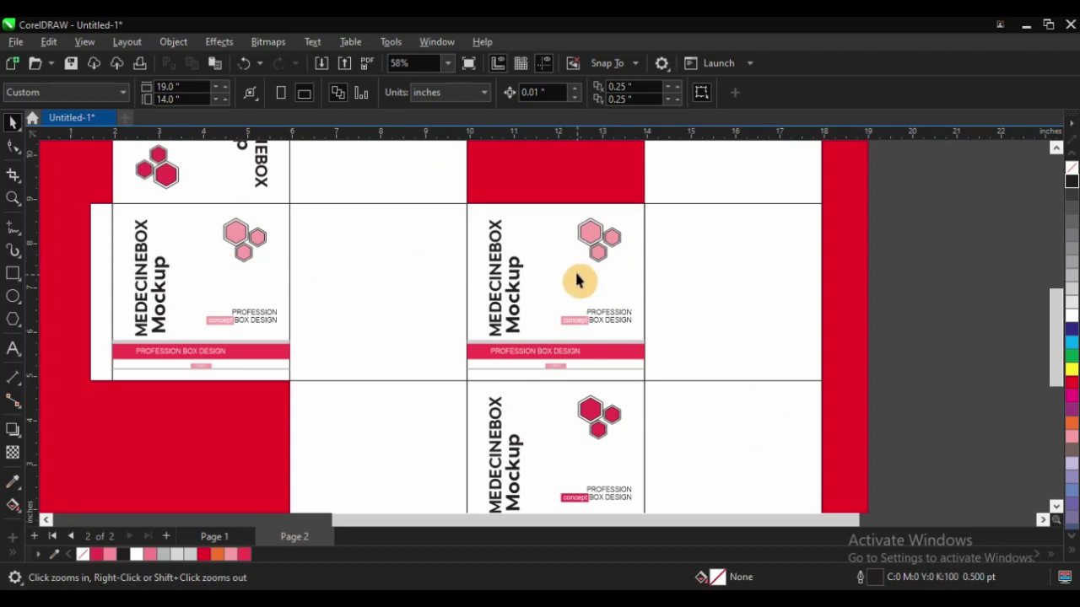
left_click_drag(554, 268, 728, 285)
right_click(727, 285)
left_click(594, 410, "shift")
key("c")
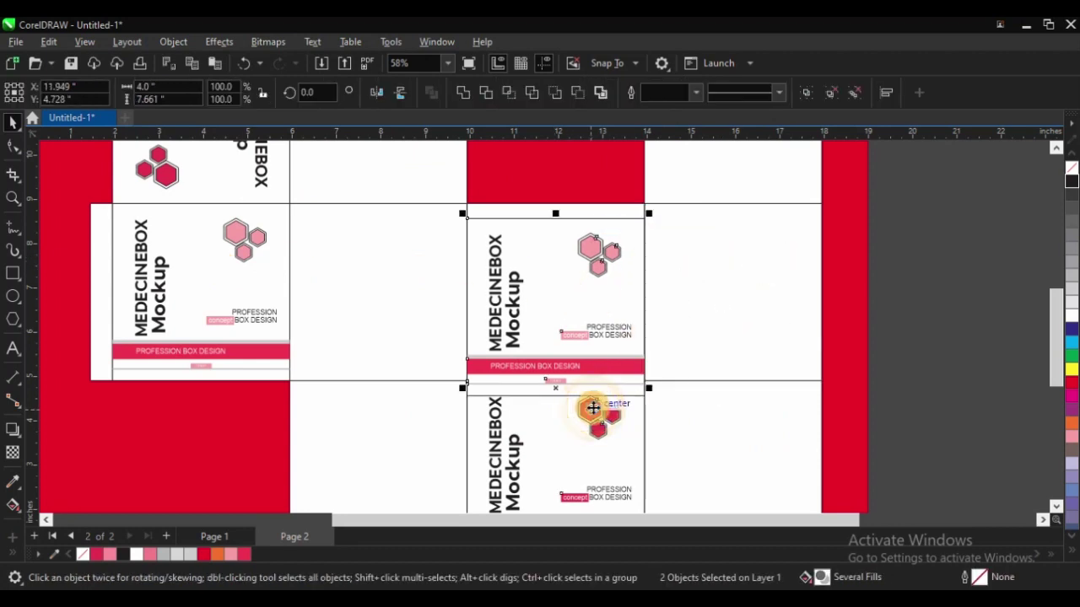
key("e")
scroll(416, 314, "down", 1)
- Copy the recolored artwork onto the panel above the first front panel and center-align it with the old artwork
left_click(728, 304)
left_click_drag(504, 388, 478, 245)
left_click(296, 217, "shift")
key("c")
key("e")
- Mirror the recolored copy above the first front panel both horizontally and vertically
left_click(159, 195)
key("F2")
left_click_drag(256, 161, 416, 306)
key("space")
left_click(429, 227)
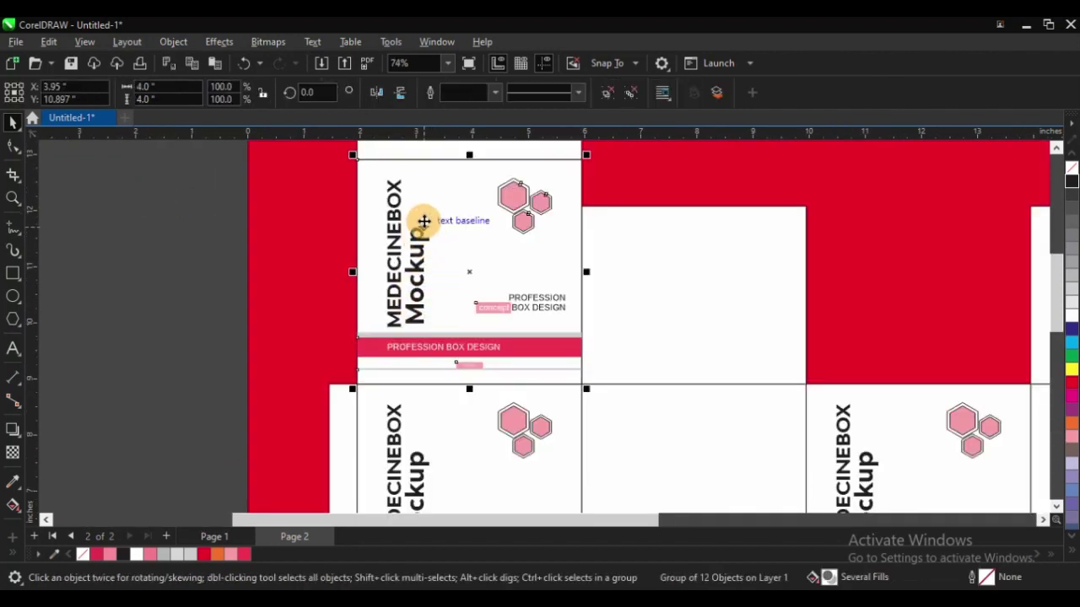
left_click(376, 92)
left_click(400, 93)
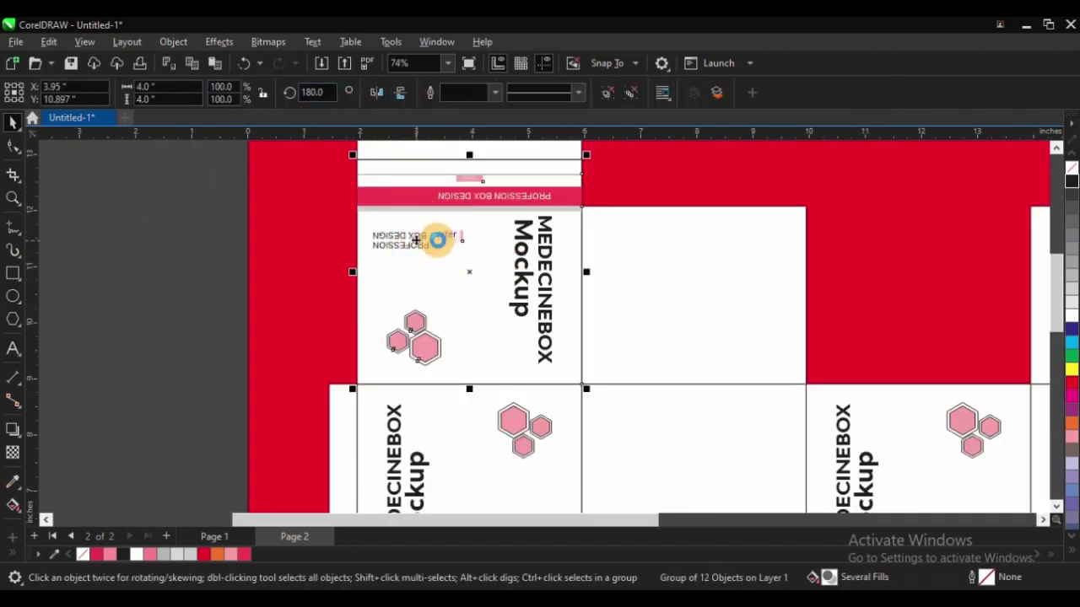
- Remove the old artwork from the panel above the first front panel, keeping the mirrored recolored copy in place
key("Delete")
left_click(439, 218)
key("Delete")
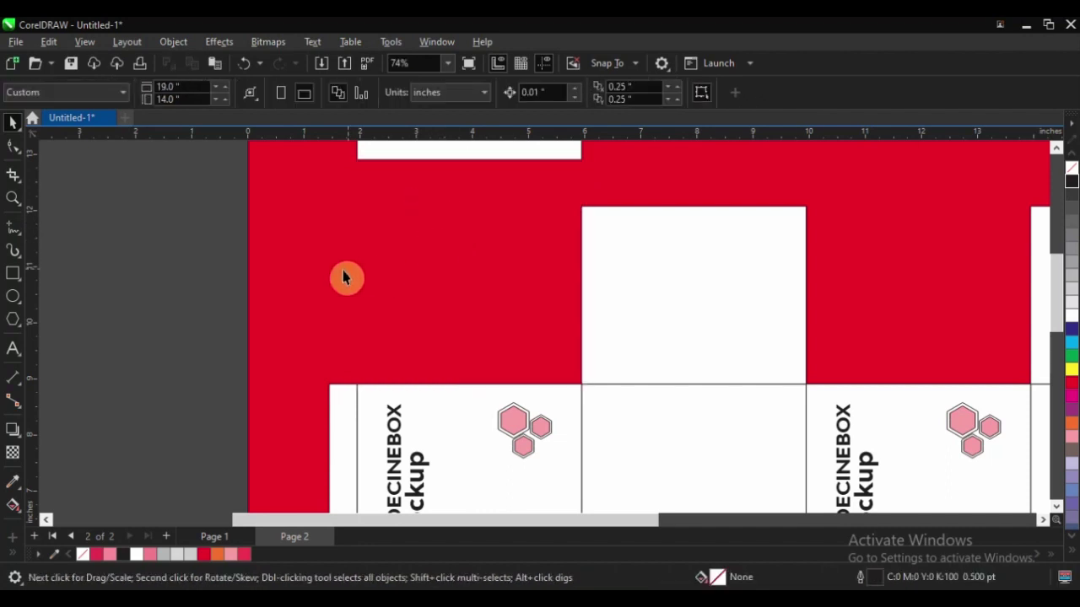
scroll(346, 278, "down", 2)
key("ctrl+v")
left_click(270, 214)
- Remove the old artwork from the lower panel, keeping the recolored copy in its original position
scroll(278, 211, "down", 1)
key("F2")
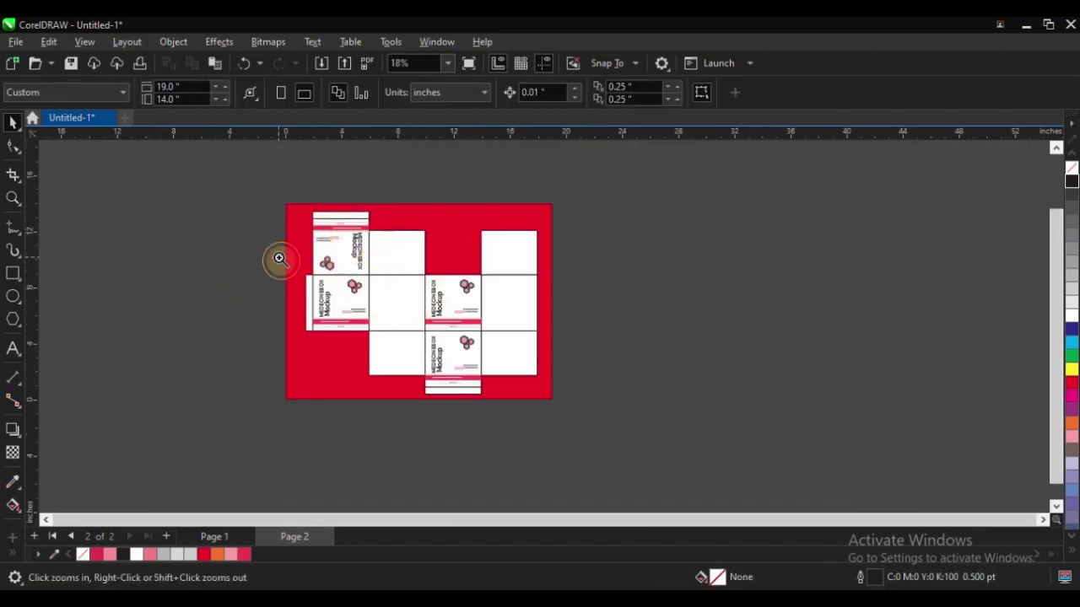
left_click_drag(278, 257, 747, 420)
left_click_drag(430, 372, 586, 364)
key("ctrl+z")
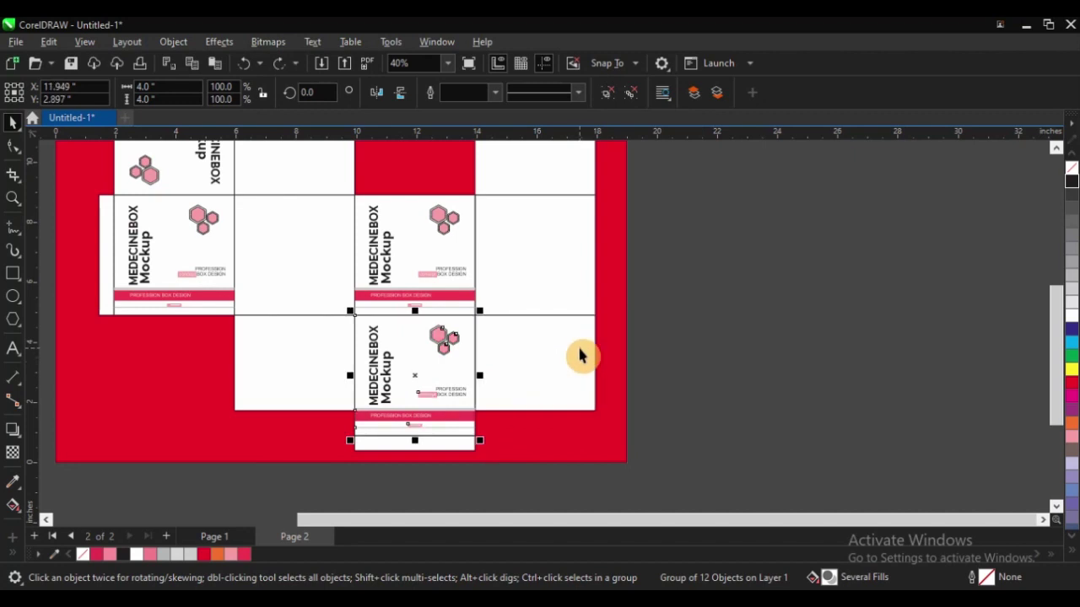
key("Delete")
left_click_drag(395, 359, 482, 351)
key("Delete")
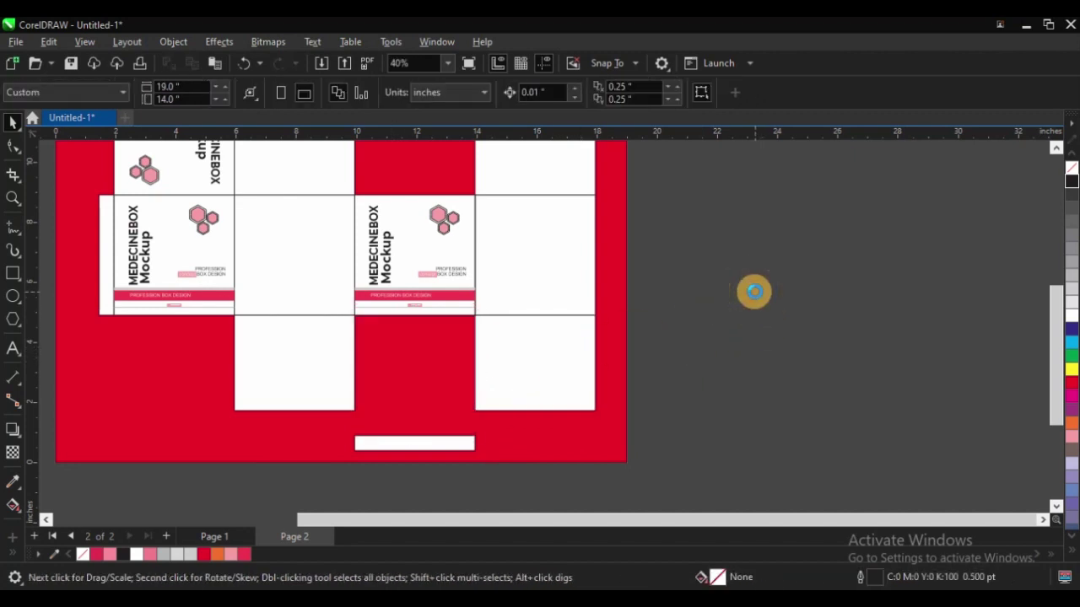
key("ctrl+z")
left_click(642, 381)
- Examine the recolored artwork across all main panels of the page 2 dieline
key("z")
scroll(642, 382, "down", 2)
left_click_drag(245, 205, 694, 426)
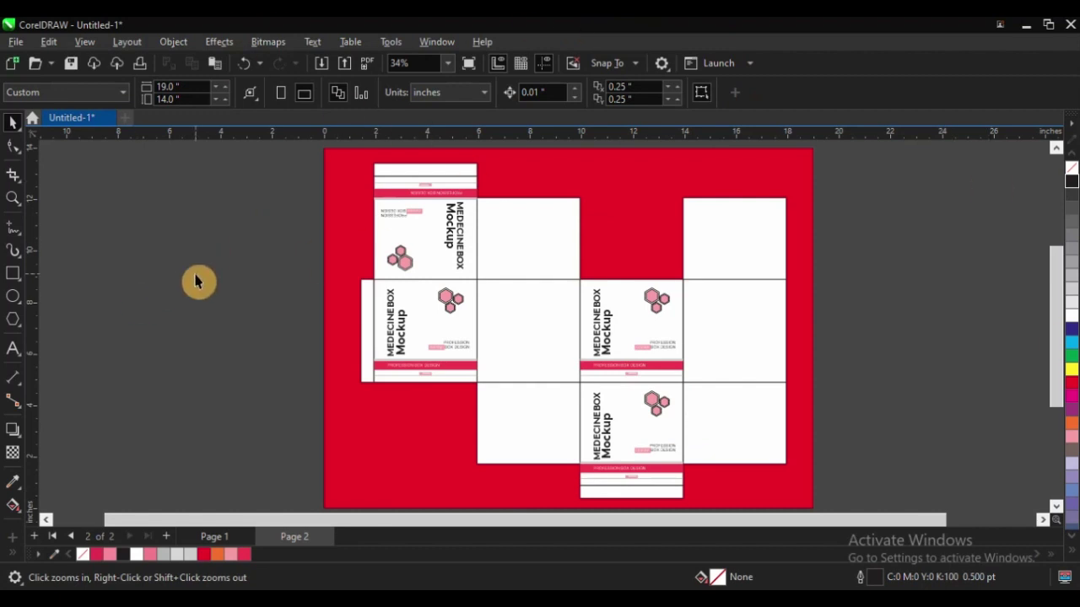
key("space")
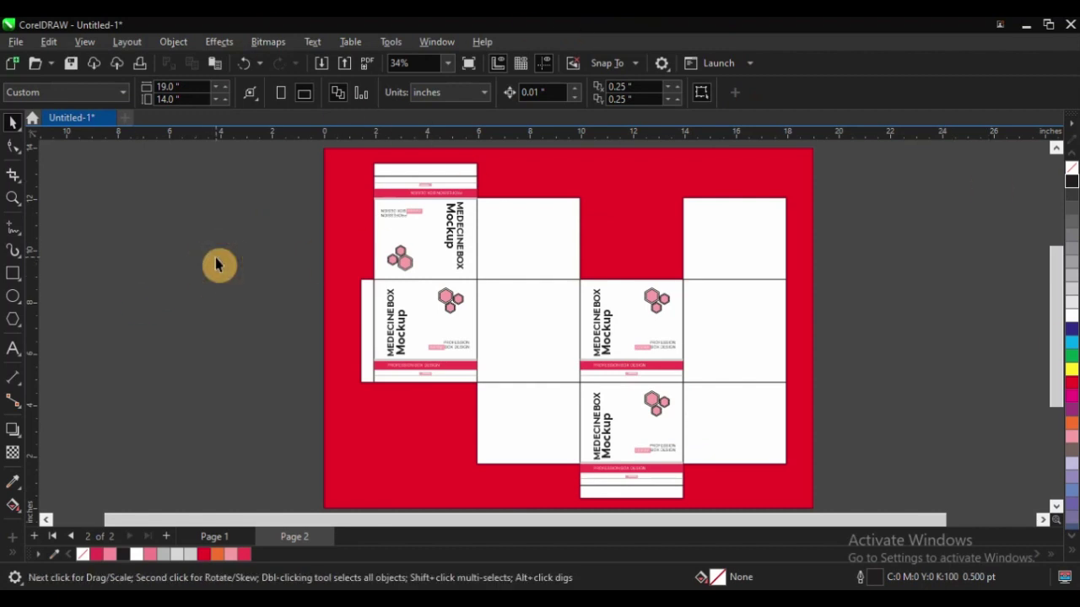
scroll(228, 274, "down", 1)
key("z")
left_click_drag(245, 212, 635, 402)
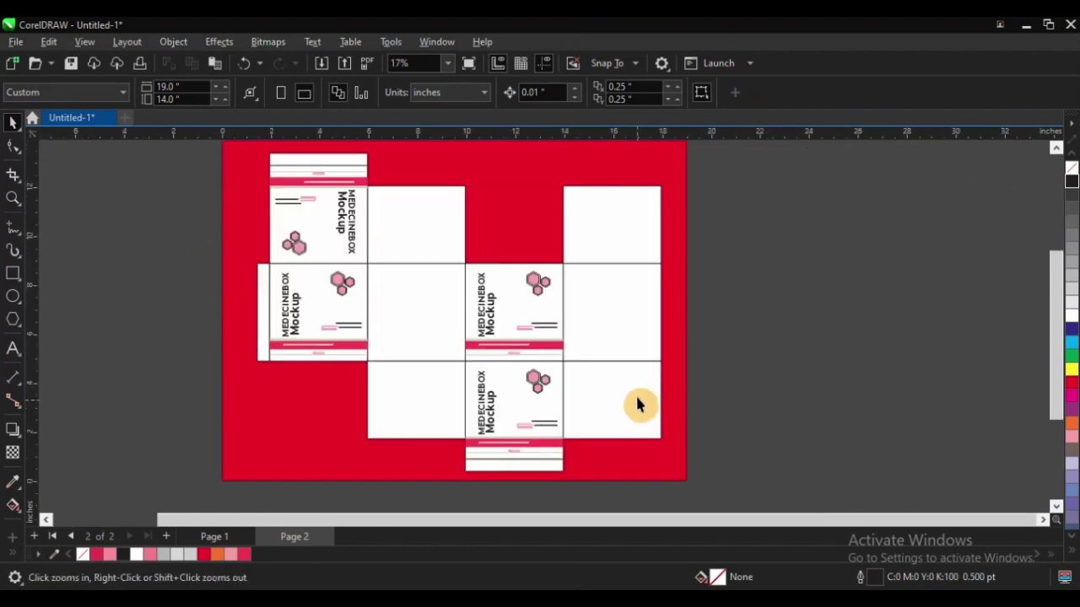
left_click_drag(202, 236, 655, 408)
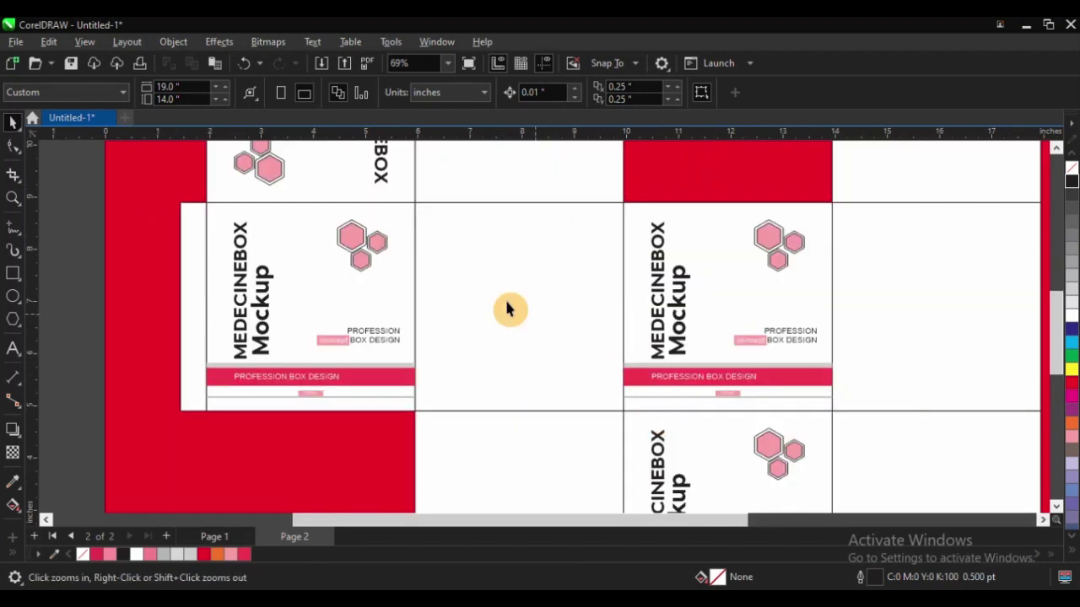
scroll(410, 313, "down", 1)
scroll(437, 293, "down", 1)
key("F2")
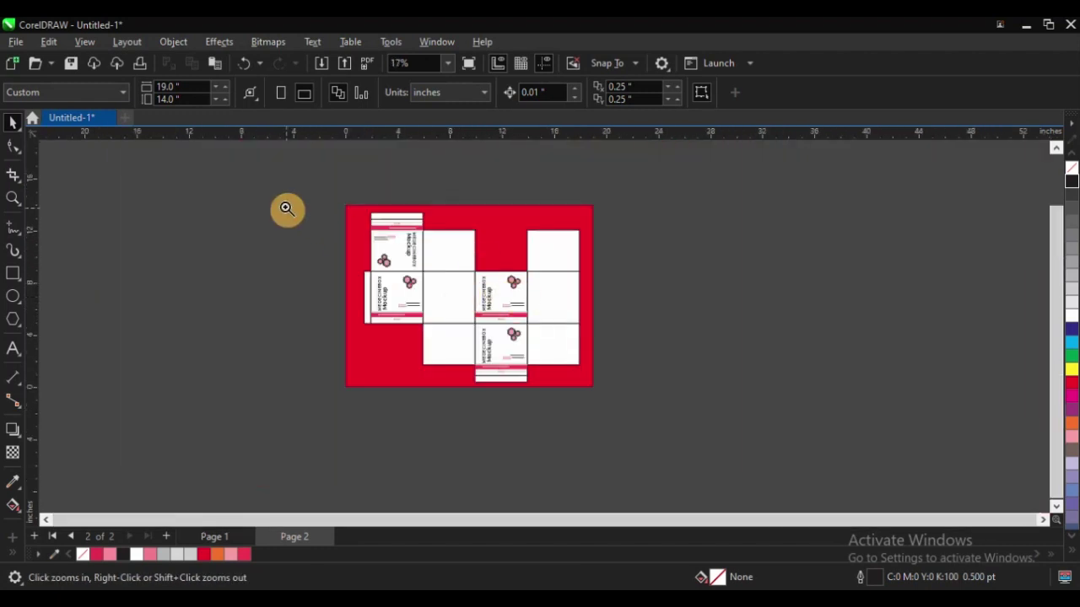
left_click_drag(286, 208, 589, 401)
key("F2")
left_click_drag(361, 219, 709, 411)
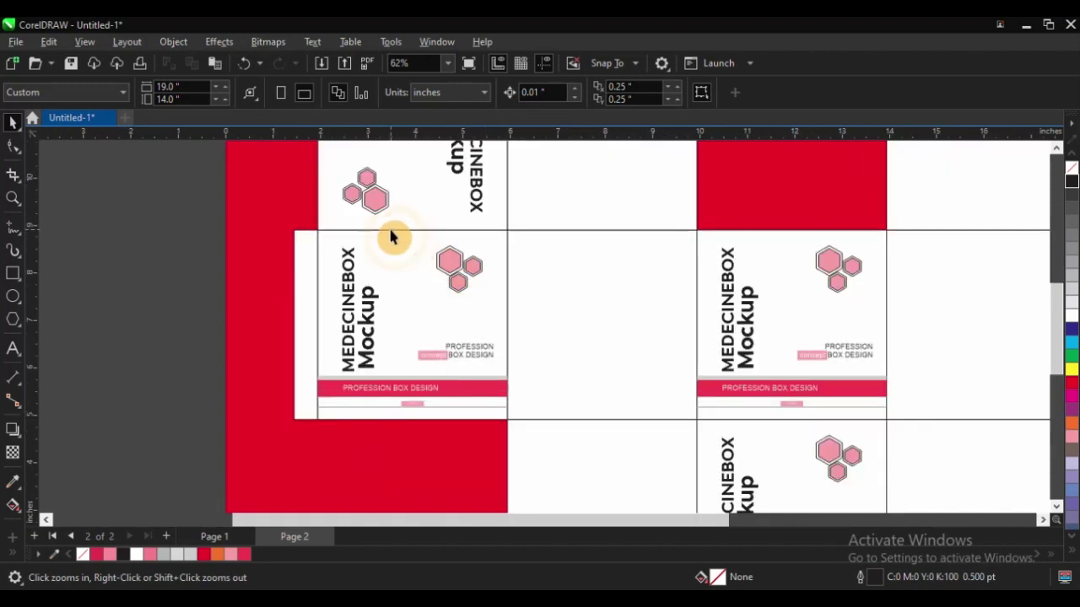
- Remove the outlines from the white rectangles of the first front panel and the panel above it
key("F10")
left_click(403, 270)
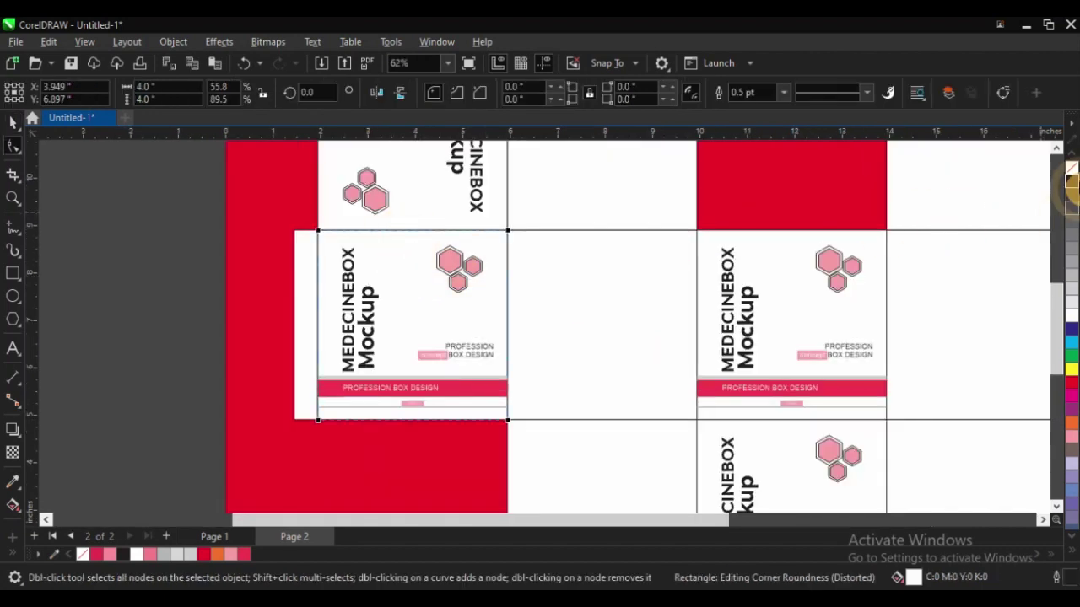
right_click(1071, 173)
scroll(292, 312, "down", 2)
key("F2")
left_click_drag(259, 240, 550, 378)
left_click(374, 277)
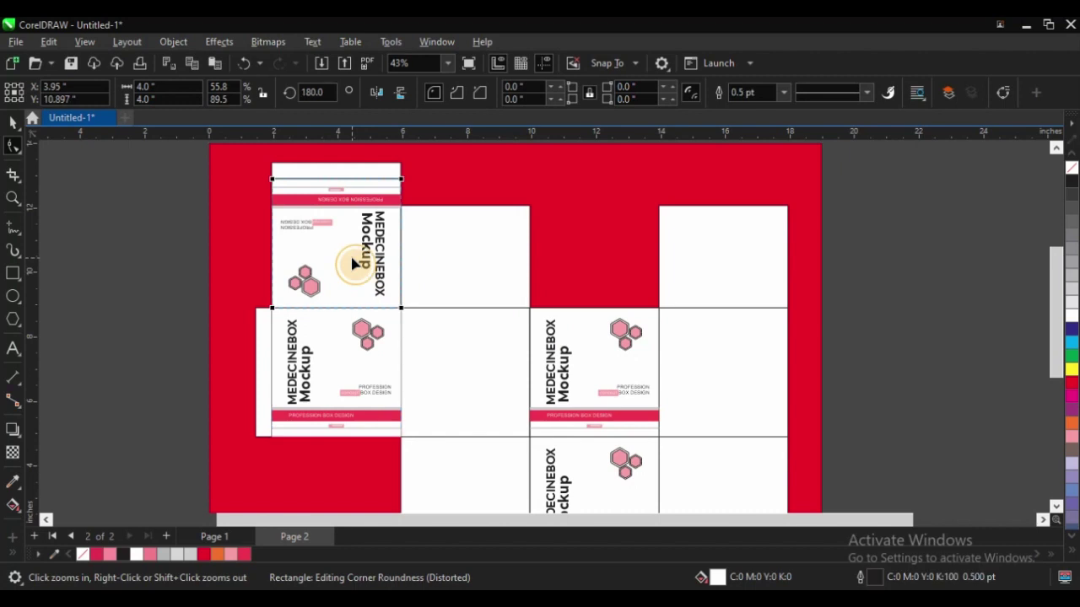
- Check the second front panel's background rectangle and the first front panel's artwork group
left_click(605, 365)
scroll(409, 229, "down", 1)
key("F2")
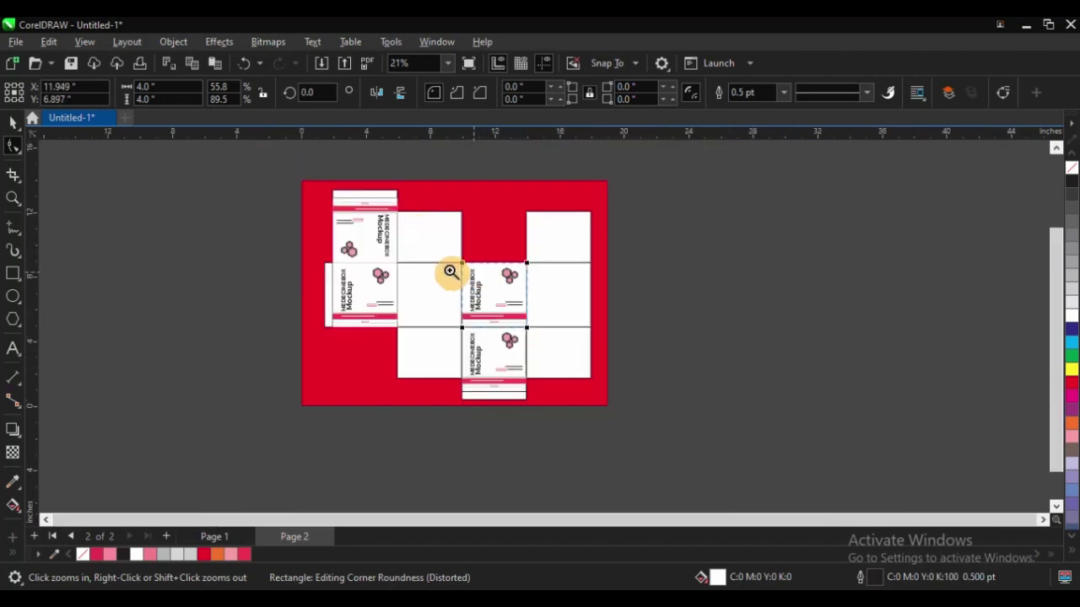
left_click_drag(336, 241, 605, 412)
scroll(552, 332, "down", 1)
left_click(541, 330)
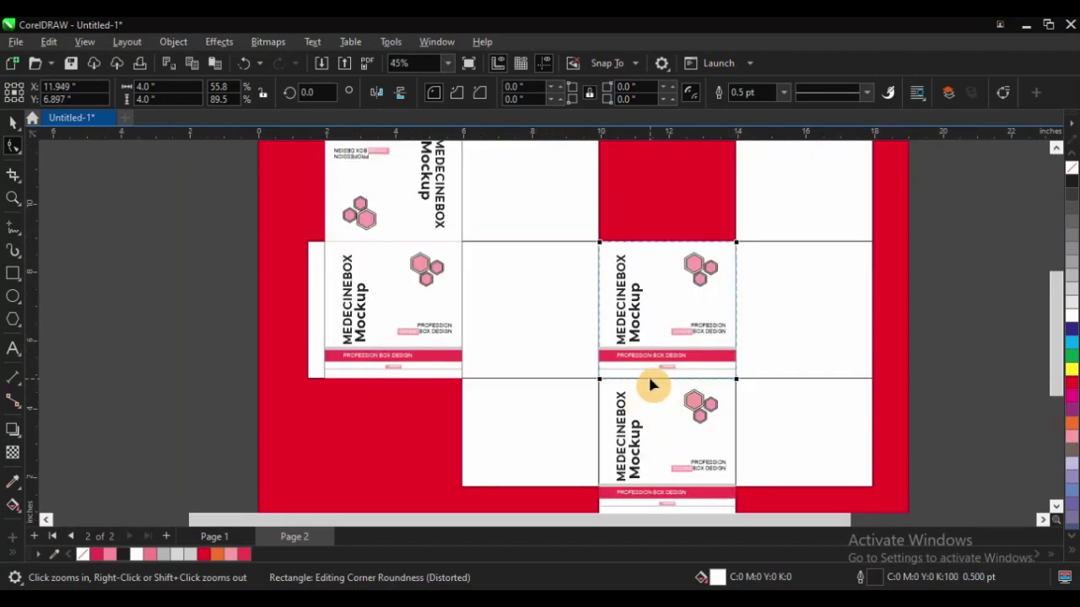
left_click(10, 122)
left_click(231, 309)
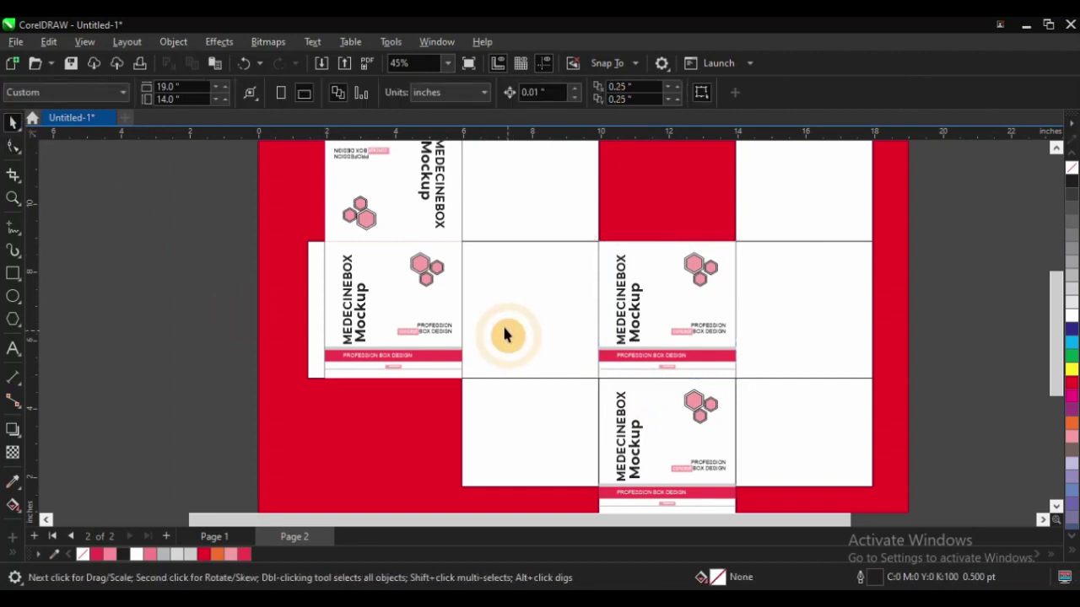
left_click(417, 272)
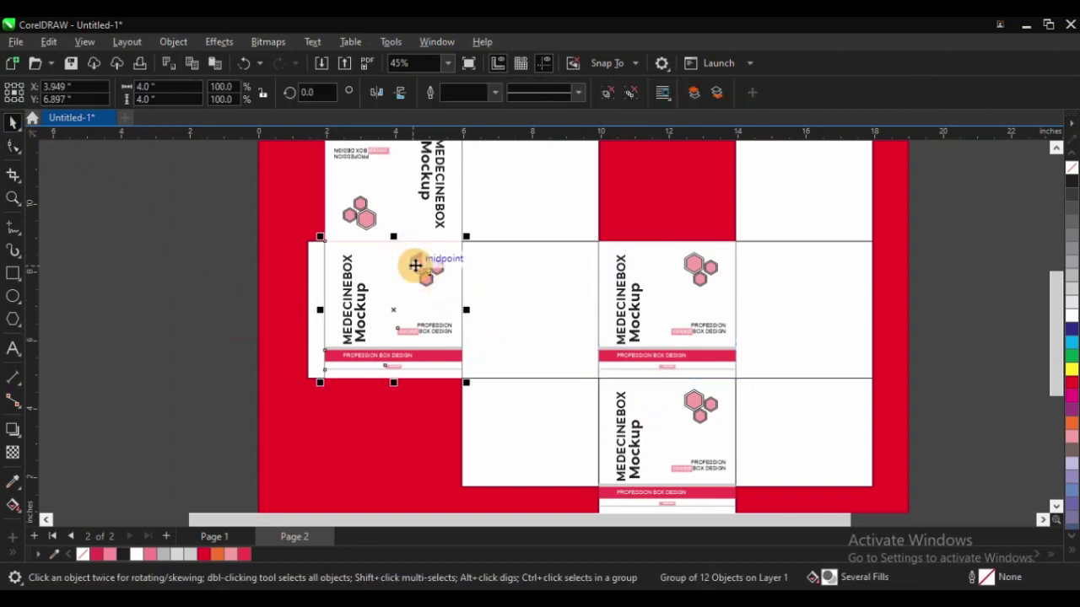
left_click(185, 237)
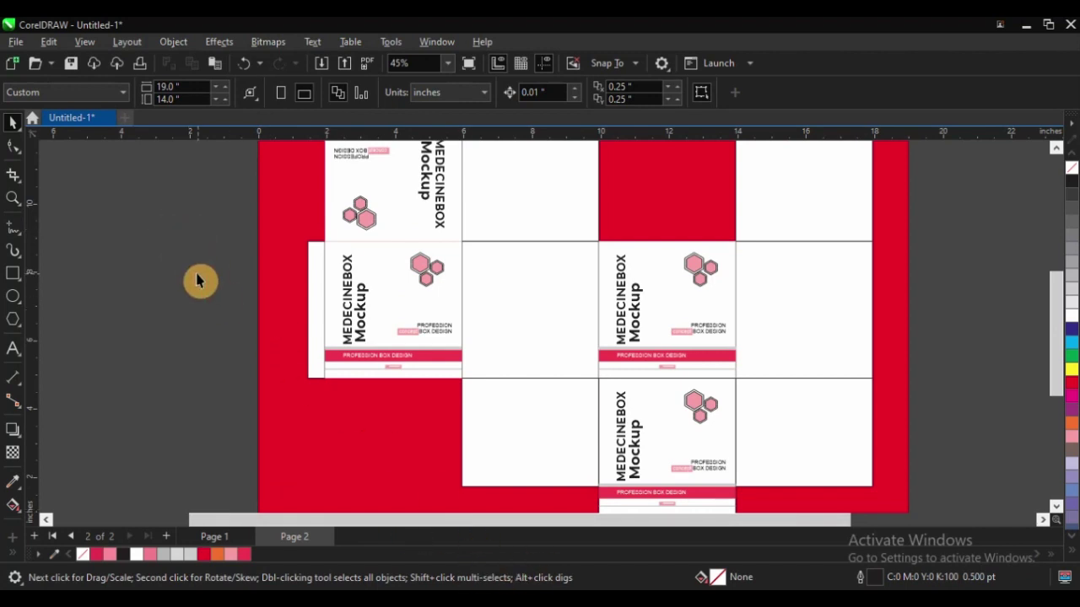
- On page 1, stretch the first front panel's "MEDECINE BOX" band onto the adjacent side panel, to about 4.9 inches wide
scroll(311, 379, "down", 2)
left_click(214, 536)
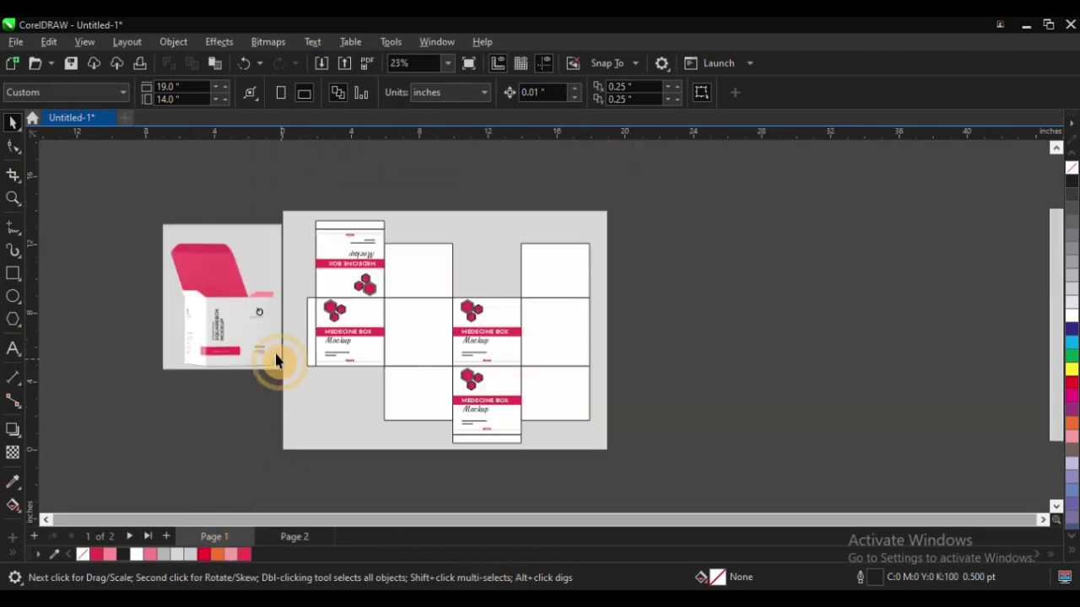
key("z")
left_click_drag(173, 209, 597, 428)
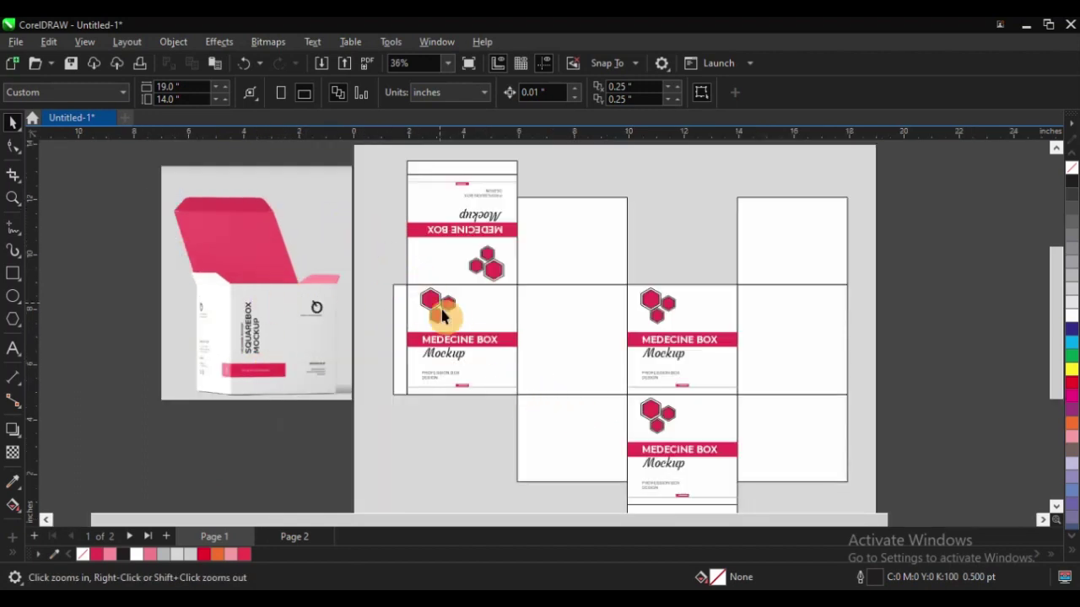
left_click_drag(411, 279, 714, 441)
key("space")
left_click(426, 287, "ctrl")
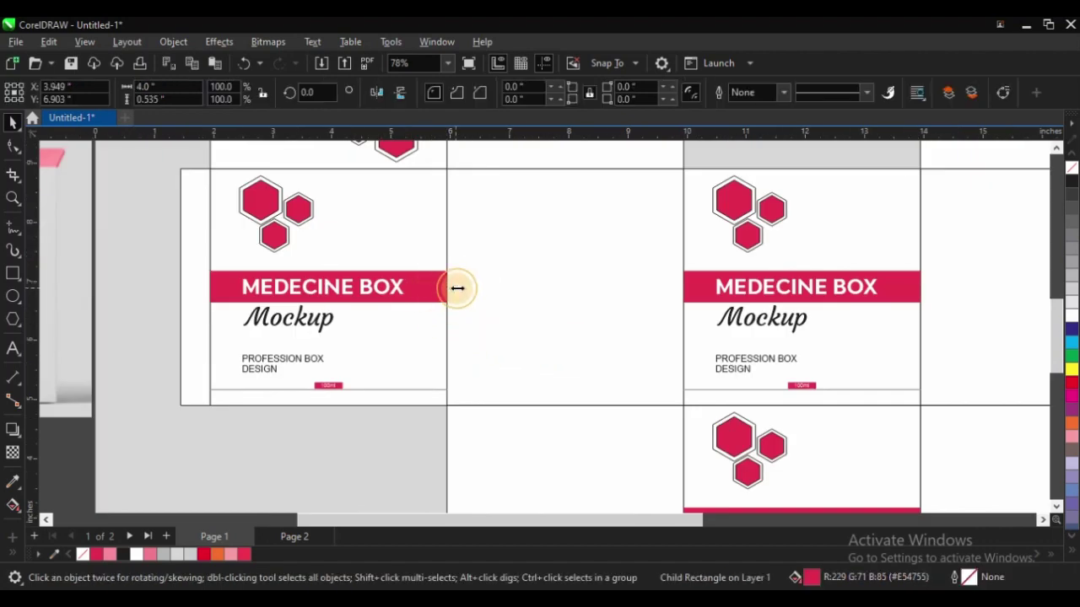
left_click_drag(456, 288, 508, 290)
scroll(472, 353, "down", 4)
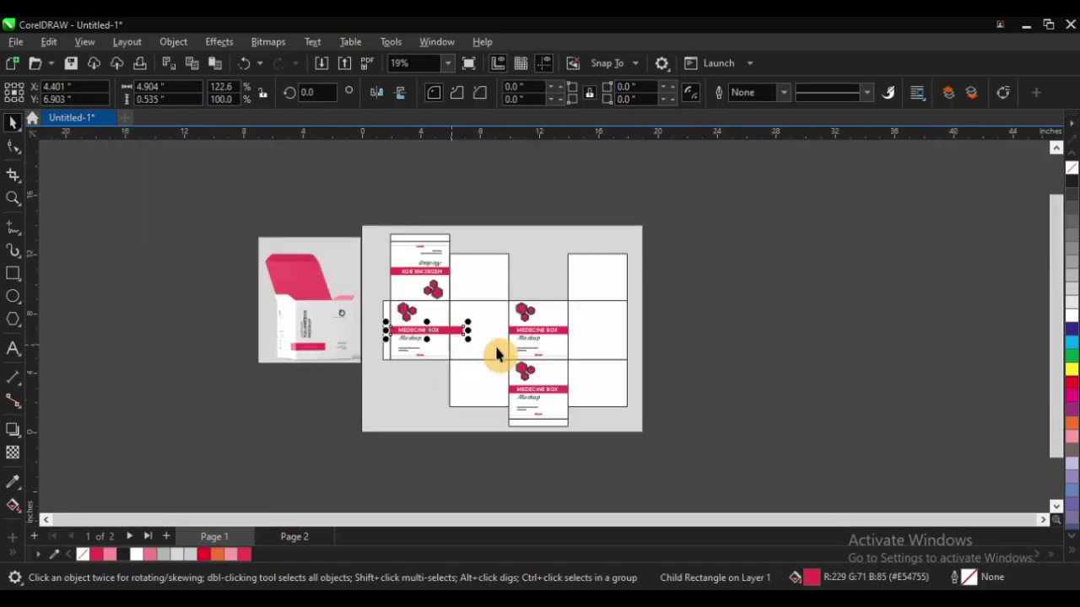
- Stretch the second front panel's "MEDECINE BOX" band a short way onto the side panel to its right
left_click(815, 333)
key("z")
left_click_drag(275, 222, 743, 448)
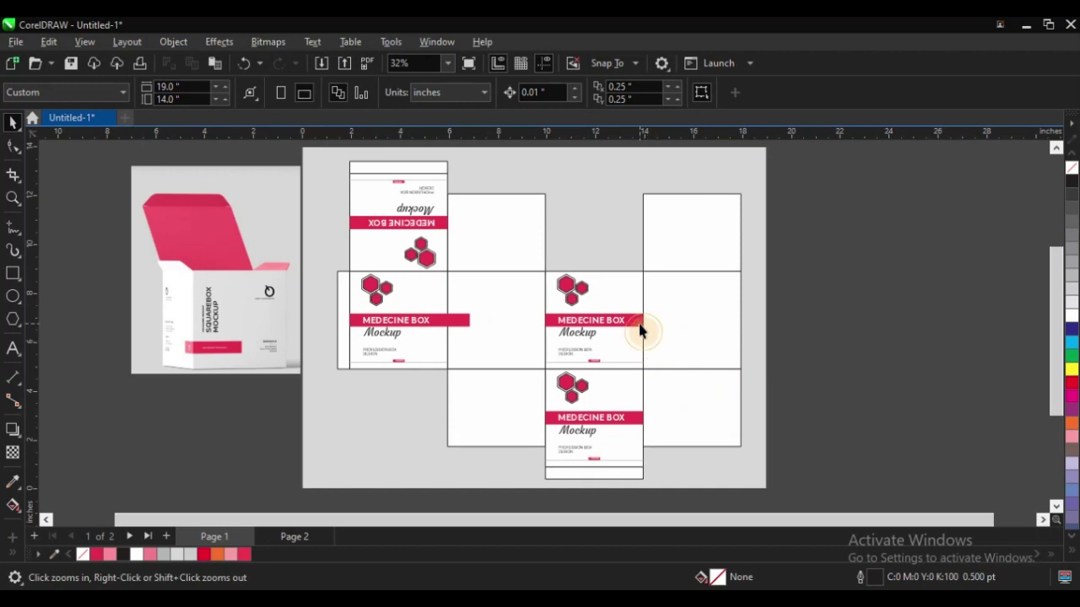
left_click(638, 323, "ctrl")
left_click_drag(647, 320, 669, 321)
left_click(860, 313)
scroll(524, 325, "down", 1)
key("F2")
left_click_drag(378, 233, 741, 440)
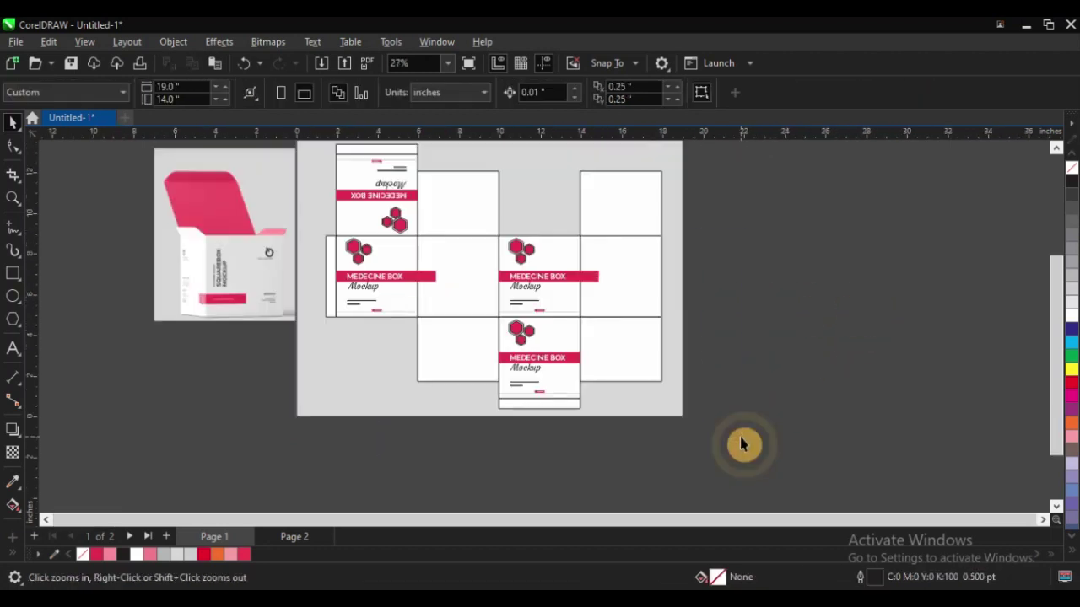
- On page 2, stretch the first front panel's pink band across the side panel to the second front panel's edge, 8 inches wide
key("Page_Down")
left_click_drag(265, 233, 754, 453)
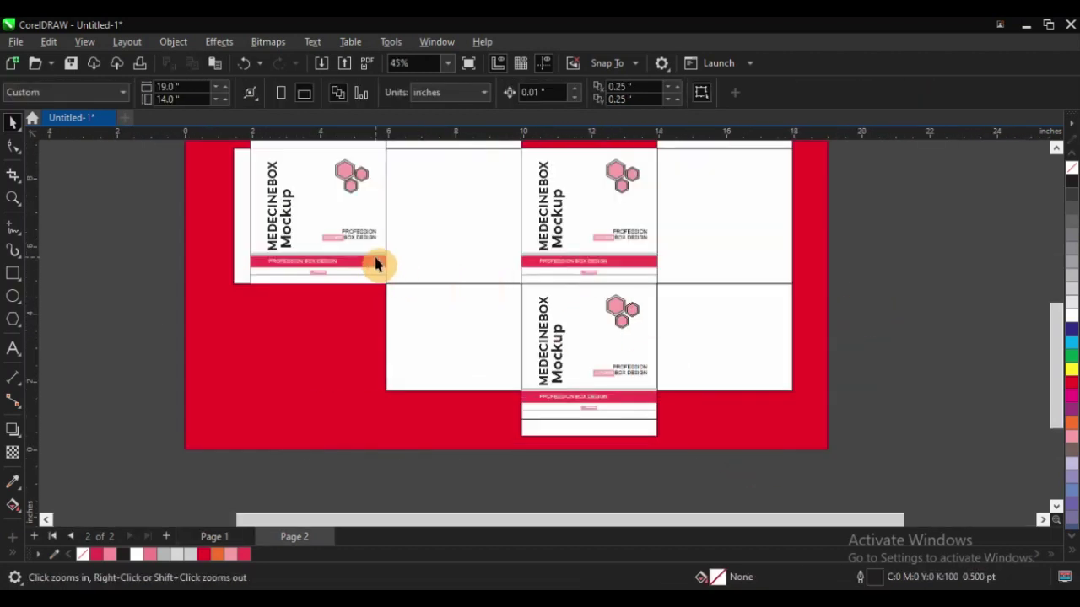
key("space")
left_click(375, 263, "ctrl")
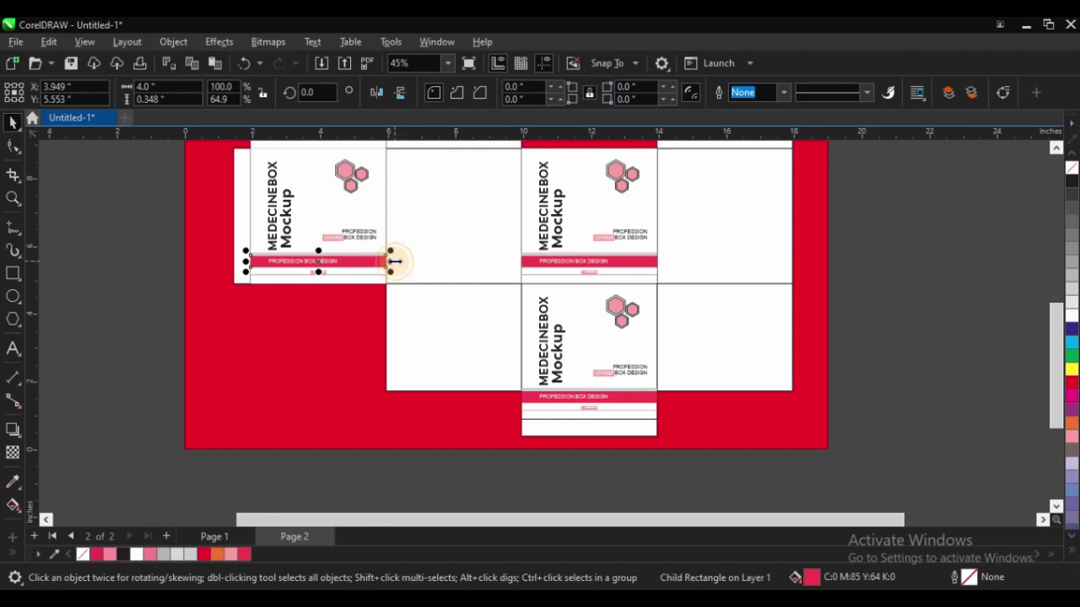
left_click_drag(393, 261, 525, 267)
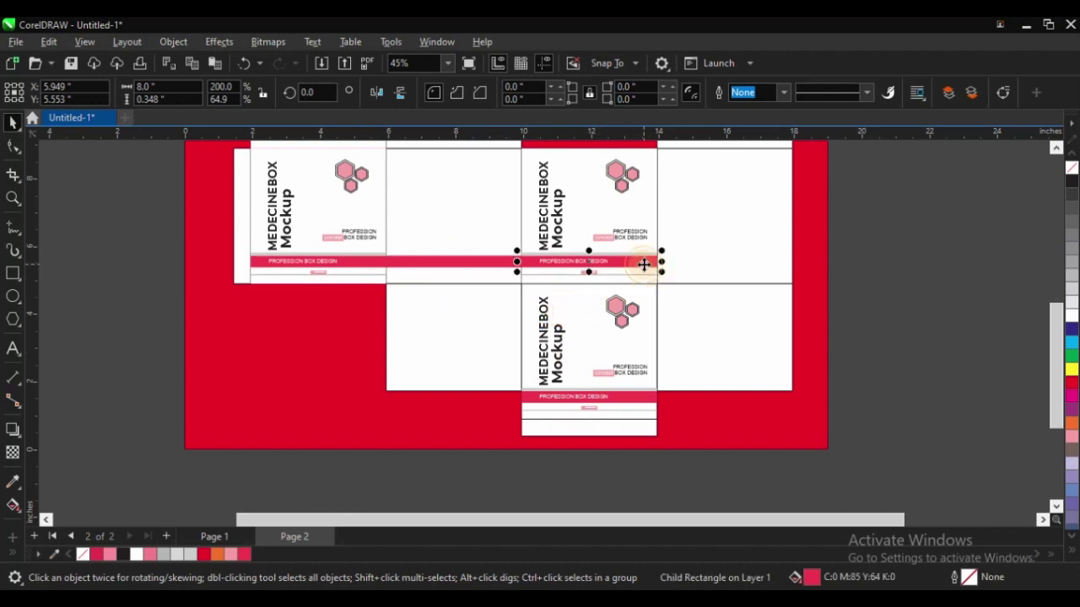
- Delete the second front panel's own band and stretch the first band to the last side panel's outer edge, 16 inches wide
left_click(642, 264)
key("Delete")
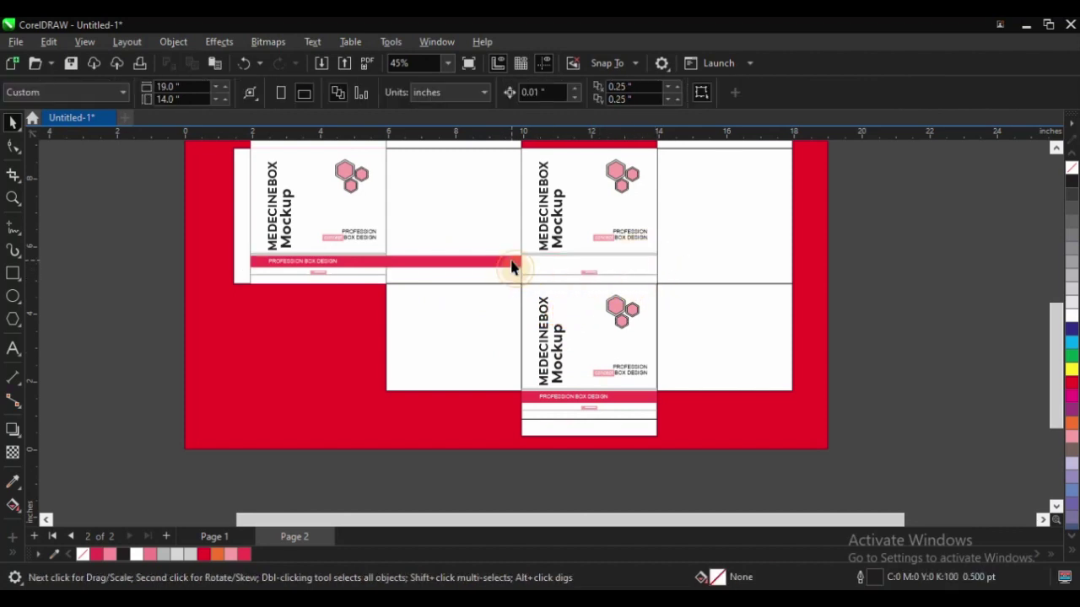
left_click(511, 267)
left_click_drag(523, 261, 795, 263)
scroll(468, 371, "down", 1)
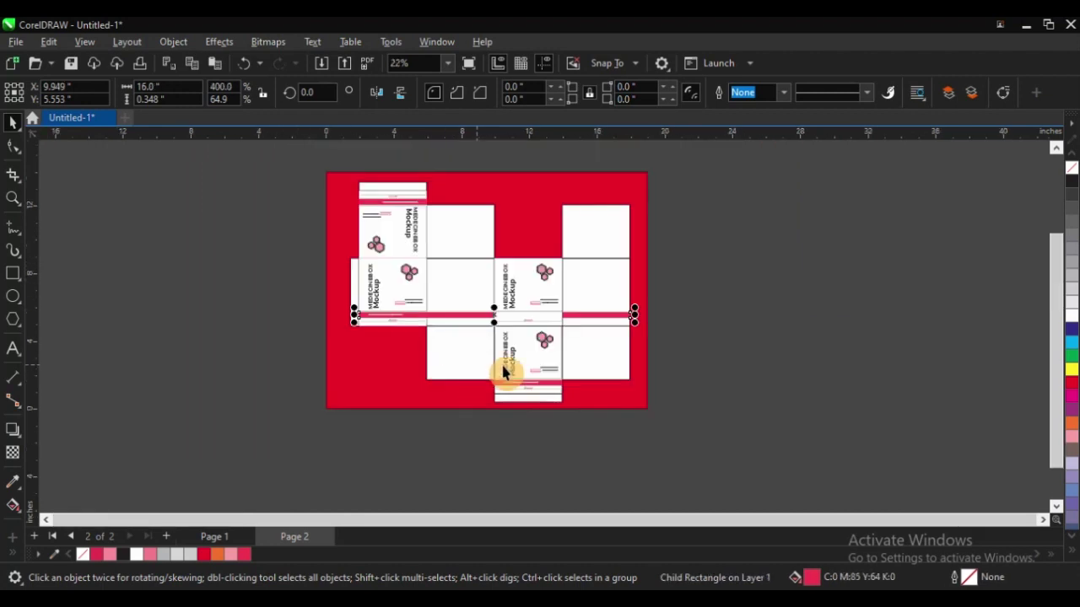
- Extend the long pink band leftward across the narrow glue flap to its outer edge, making it 16.5 inches wide
key("F2")
left_click_drag(340, 294, 388, 336)
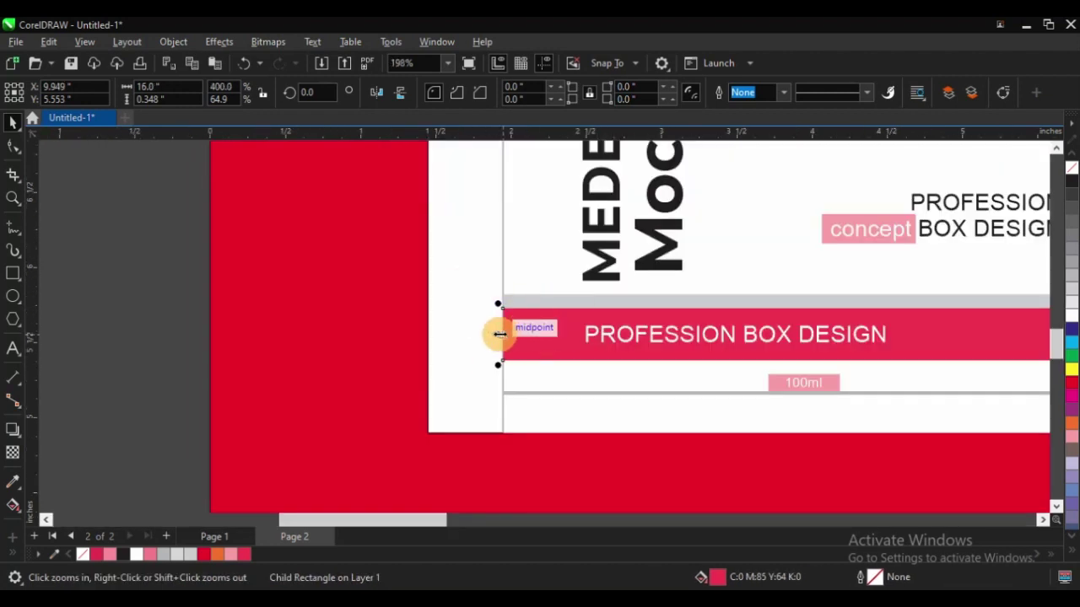
left_click_drag(498, 334, 426, 328)
scroll(345, 329, "down", 4)
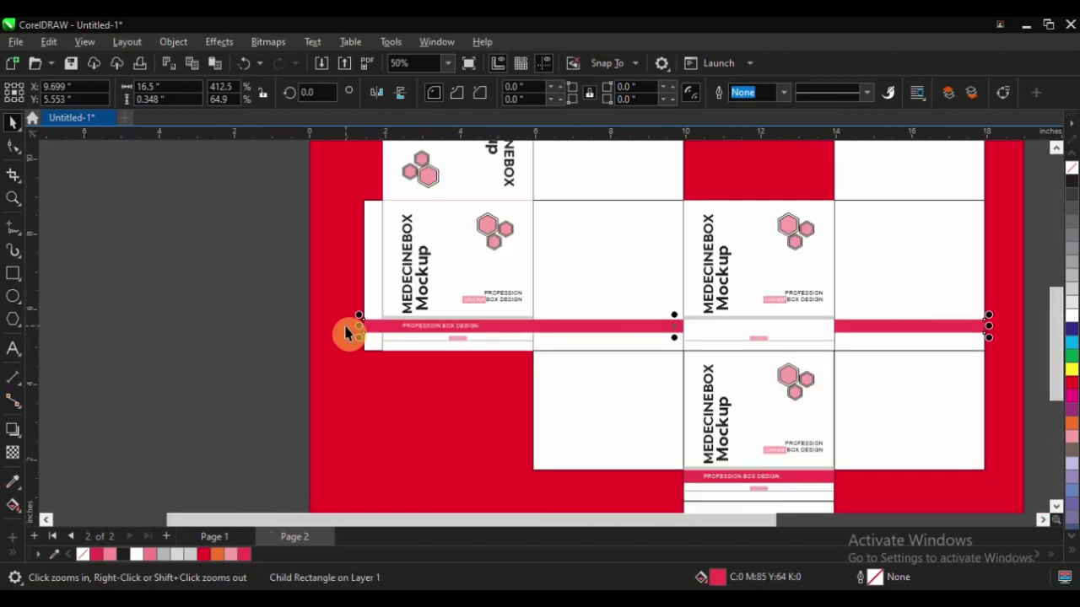
scroll(345, 327, "down", 1)
key("F2")
left_click_drag(279, 244, 518, 377)
key("F2")
left_click_drag(377, 309, 555, 419)
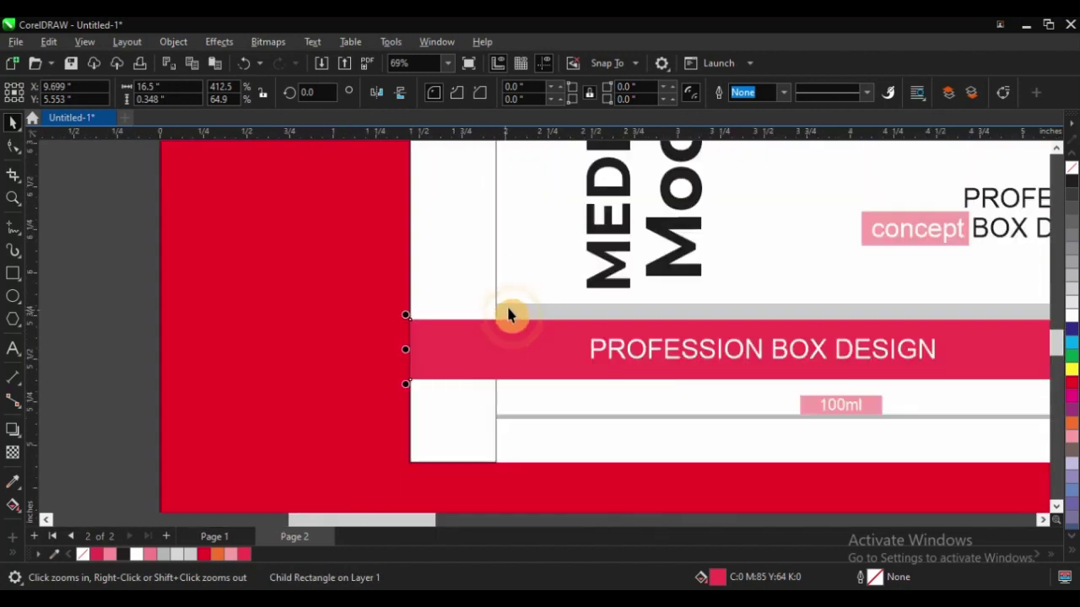
- Extend the first front panel's thin grey strip leftward across the glue flap to its outer edge, making it 4.5 inches wide
key("space")
left_click(496, 310)
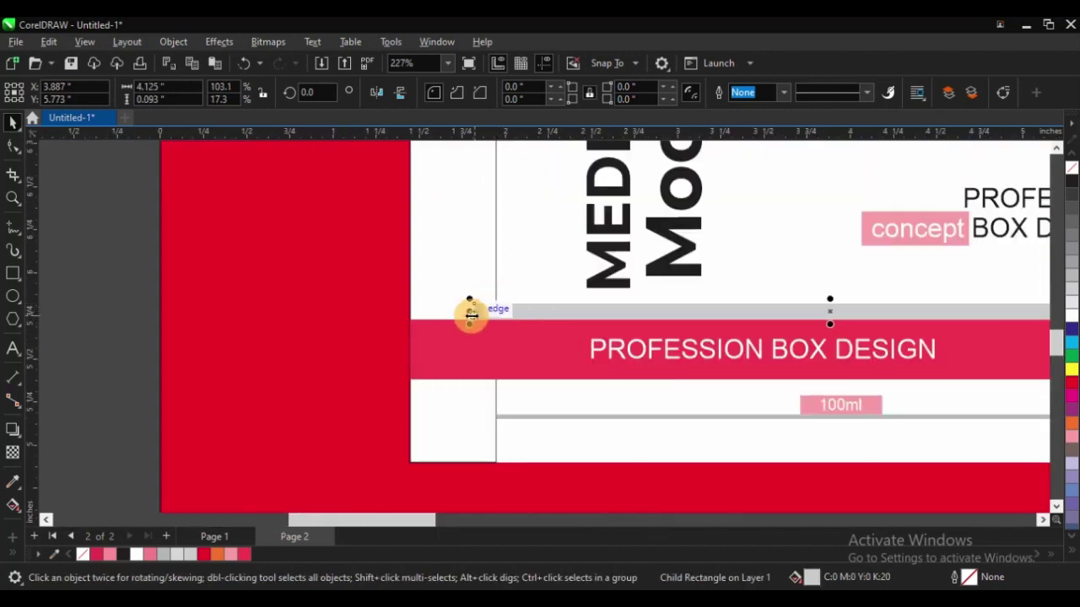
left_click_drag(470, 315, 448, 311)
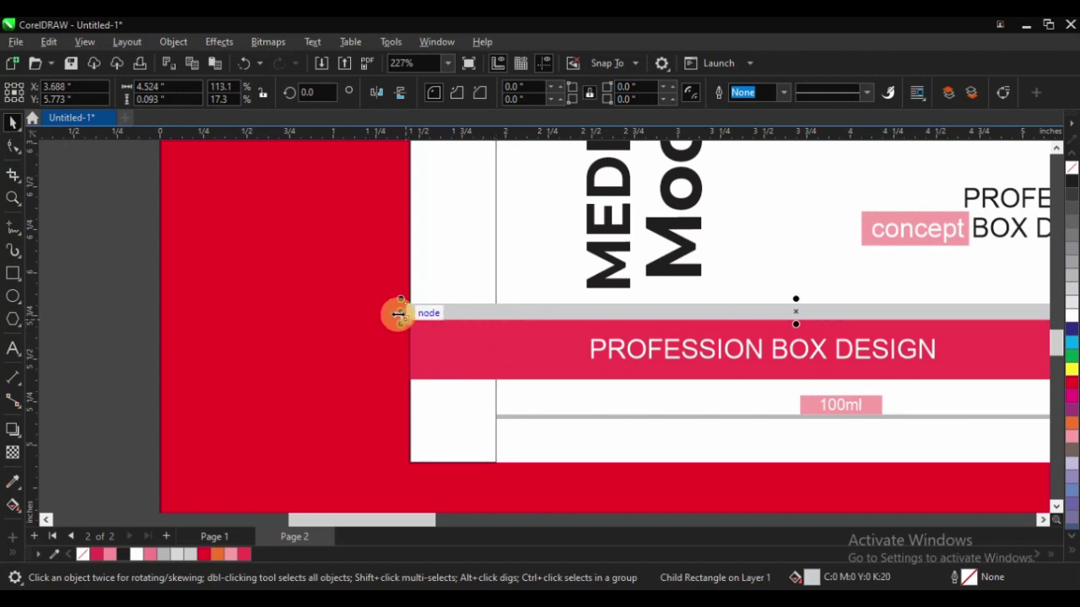
key("space")
left_click_drag(379, 280, 511, 366)
left_click_drag(406, 295, 426, 304)
- Delete the thin grey strip from the second front panel in the middle row
scroll(357, 302, "down", 6)
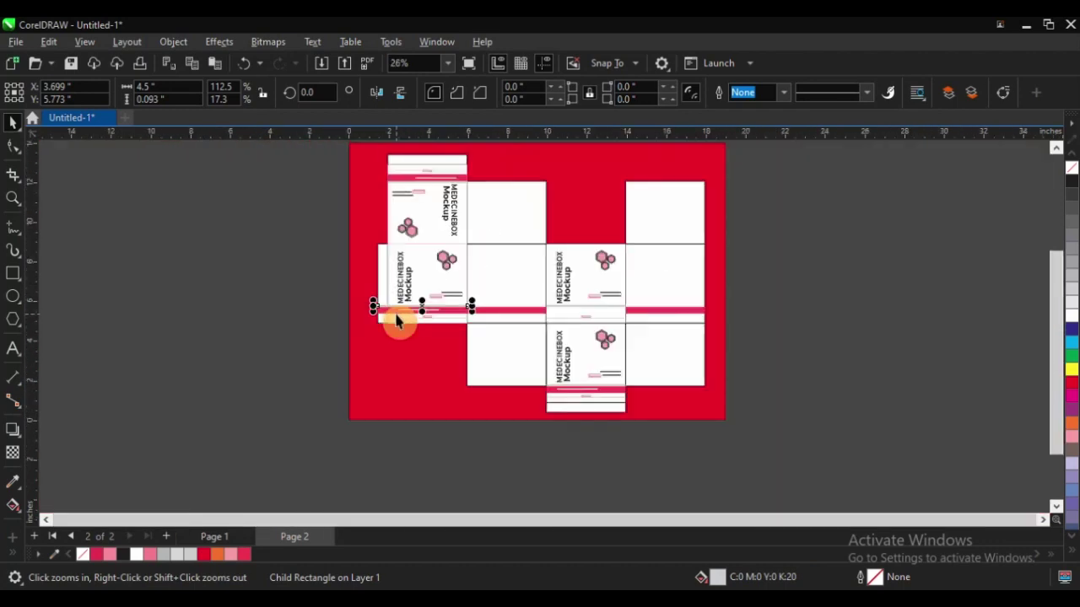
scroll(399, 321, "down", 1)
key("F2")
left_click_drag(336, 257, 626, 362)
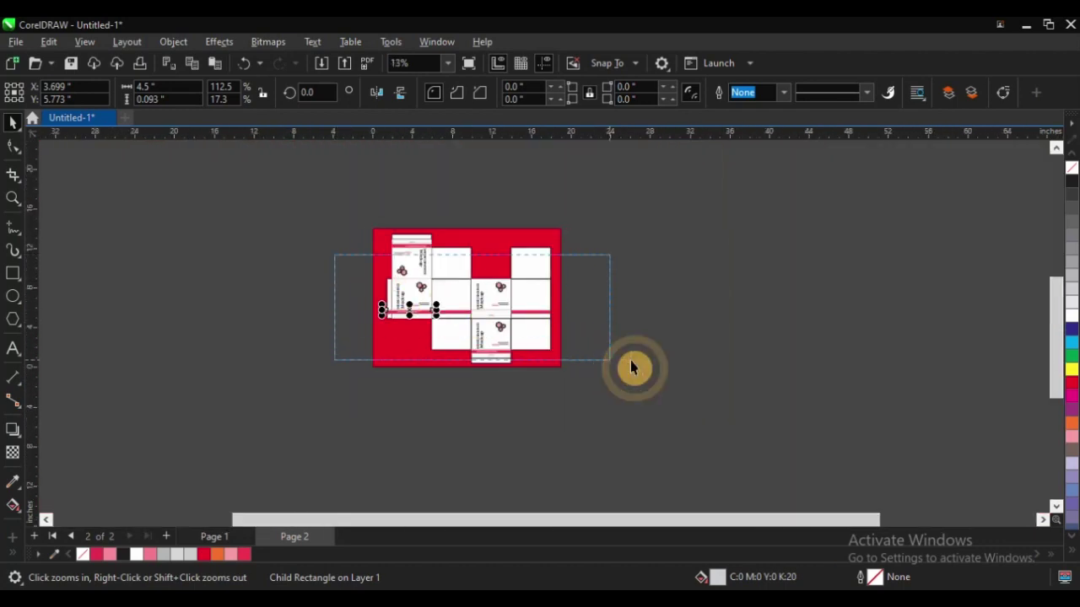
key("F2")
left_click_drag(219, 246, 805, 436)
left_click(647, 323)
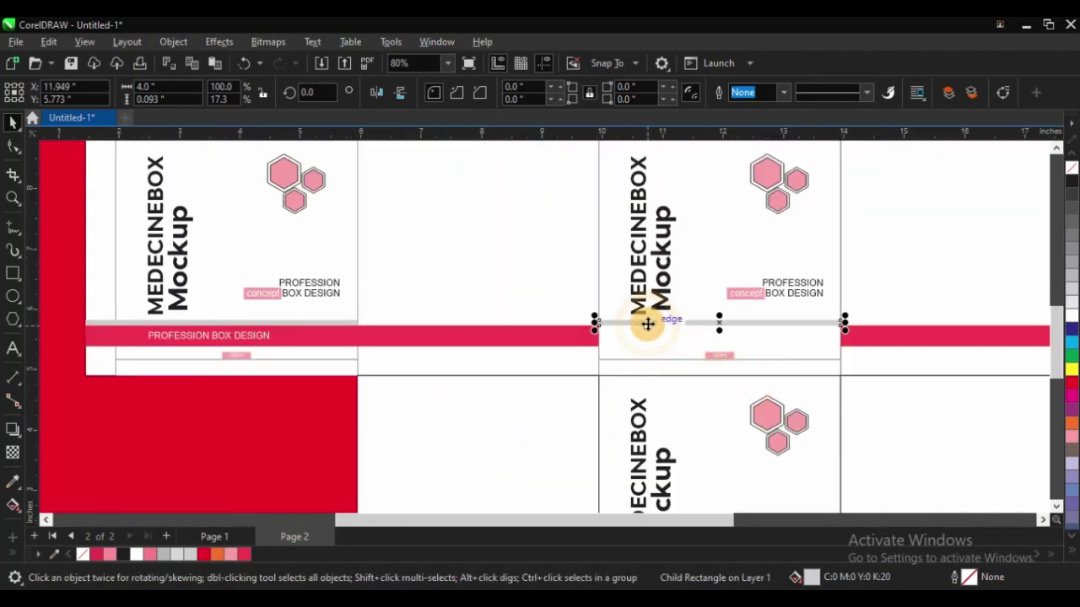
key("Delete")
left_click_drag(612, 321, 784, 344)
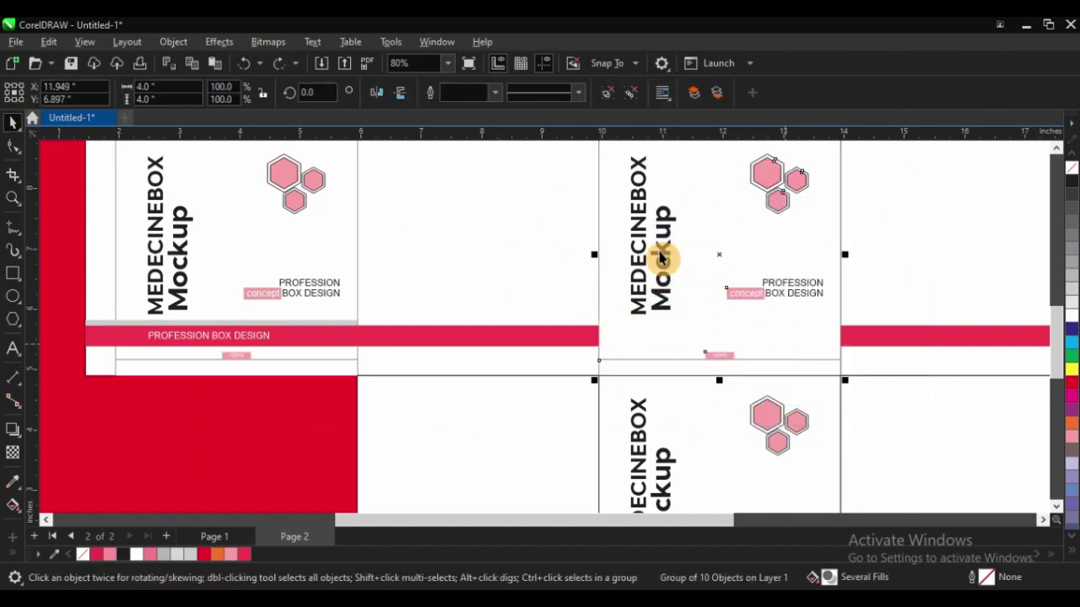
key("Delete")
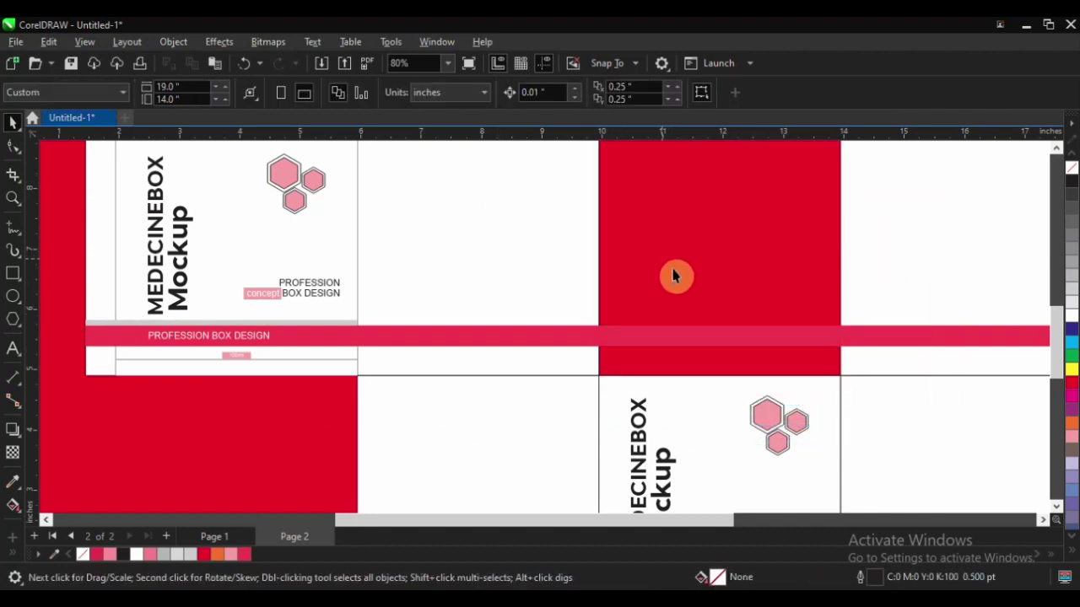
key("ctrl+z")
scroll(571, 321, "down", 2)
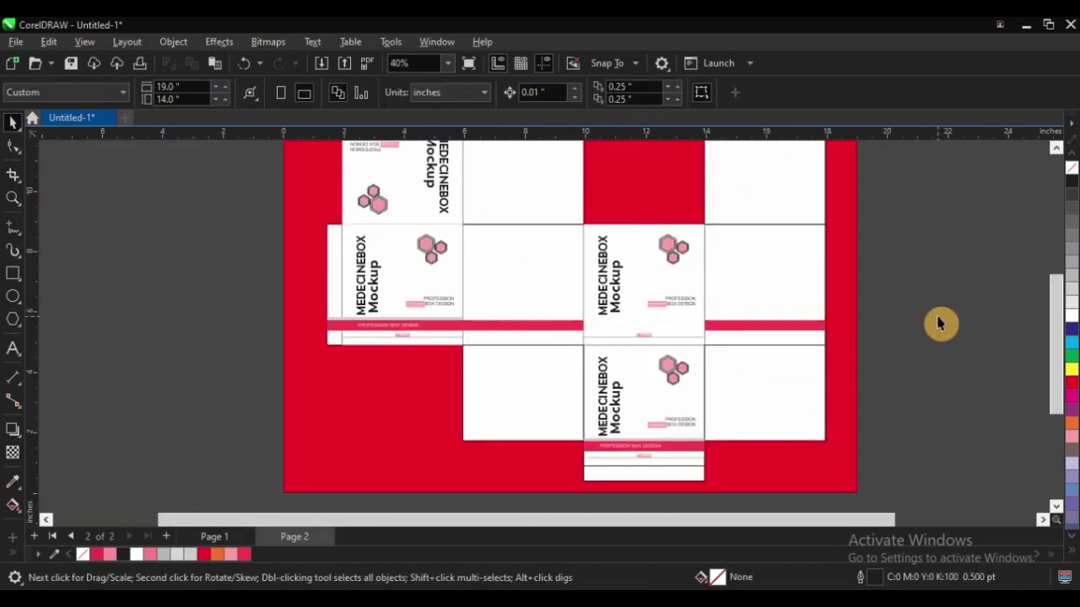
left_click_drag(537, 310, 620, 321)
key("ctrl+z")
left_click_drag(426, 273, 527, 284)
key("ctrl+z")
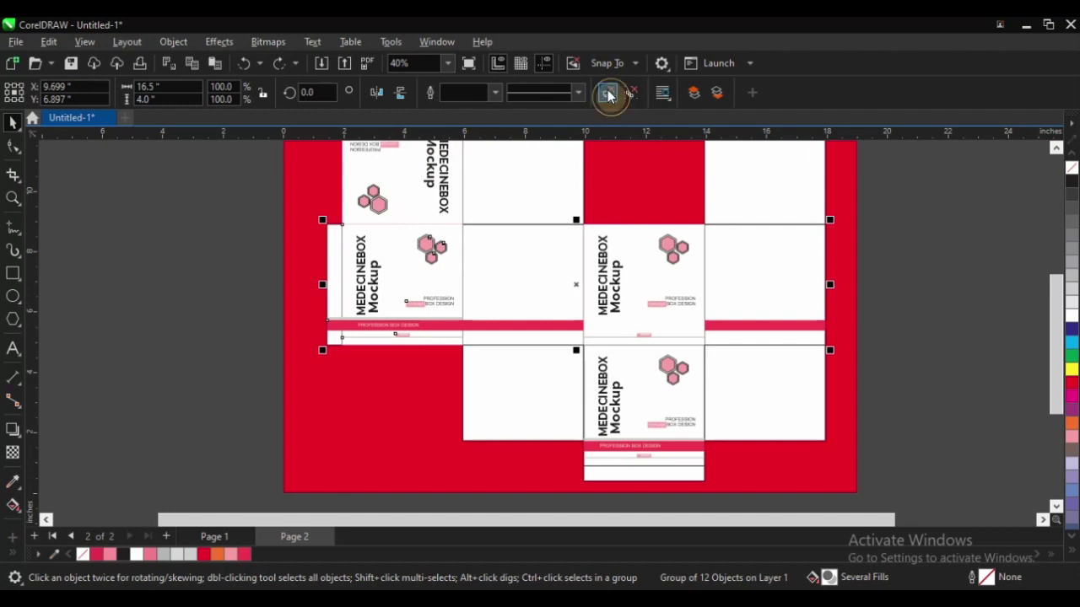
- Ungroup the first front panel's artwork so that the long pink band is a separate object
left_click(609, 95)
left_click(121, 284)
left_click_drag(374, 273, 499, 302)
key("ctrl+z")
left_click(195, 233)
- Bring the long pink band to the front so it runs over the second front panel
key("F2")
left_click_drag(260, 223, 863, 418)
left_click(858, 340)
key("Delete")
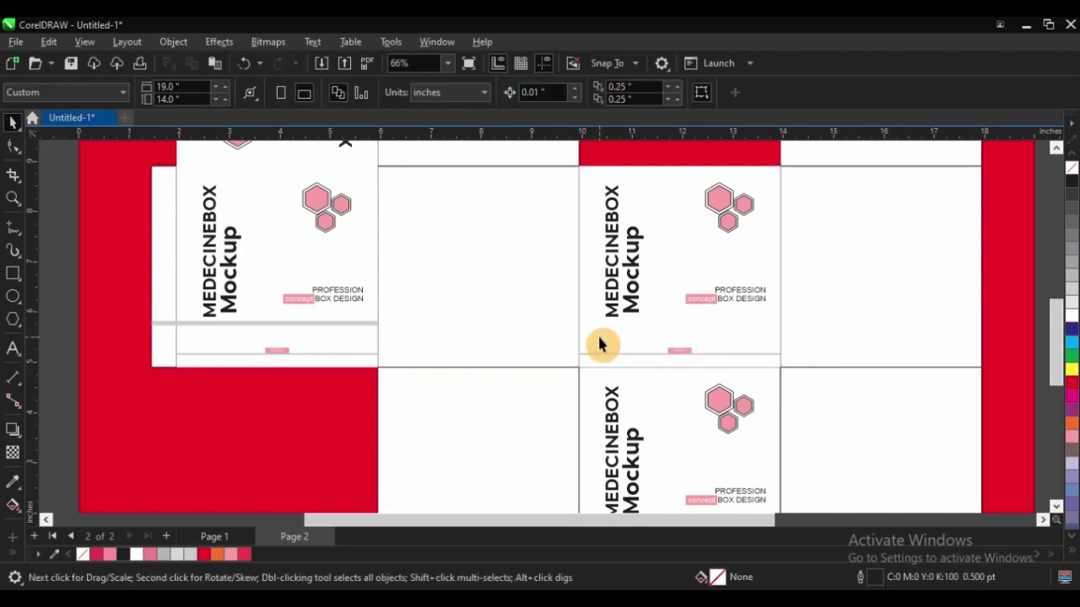
key("ctrl+z")
key("shift+Page_Up")
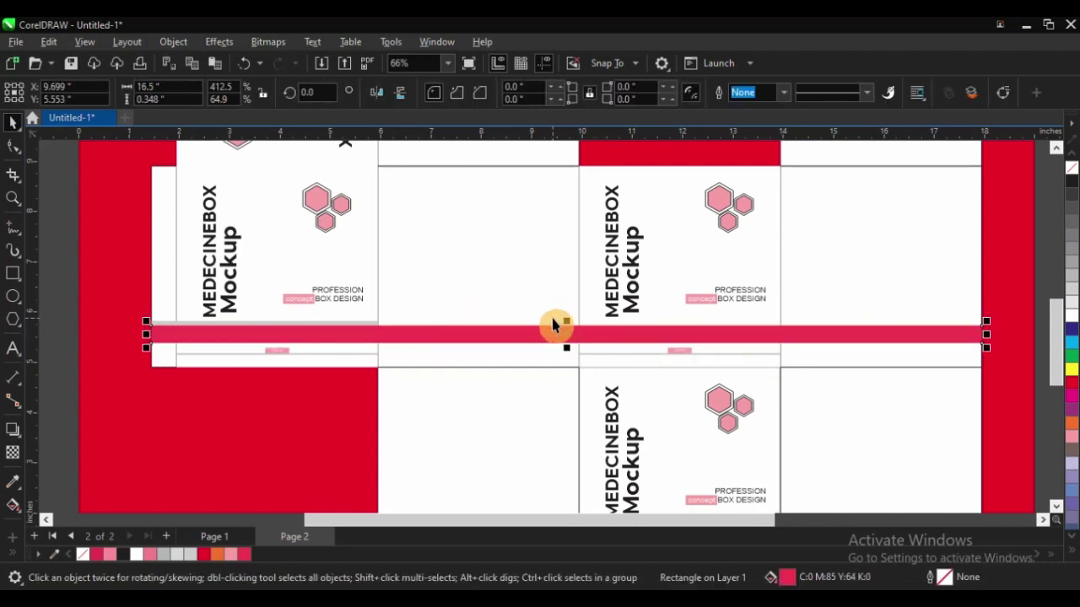
- Fill the first front panel's large hexagon with orange (C0 M60 Y100 K0) and repeat that fill on the long band
scroll(481, 284, "down", 2)
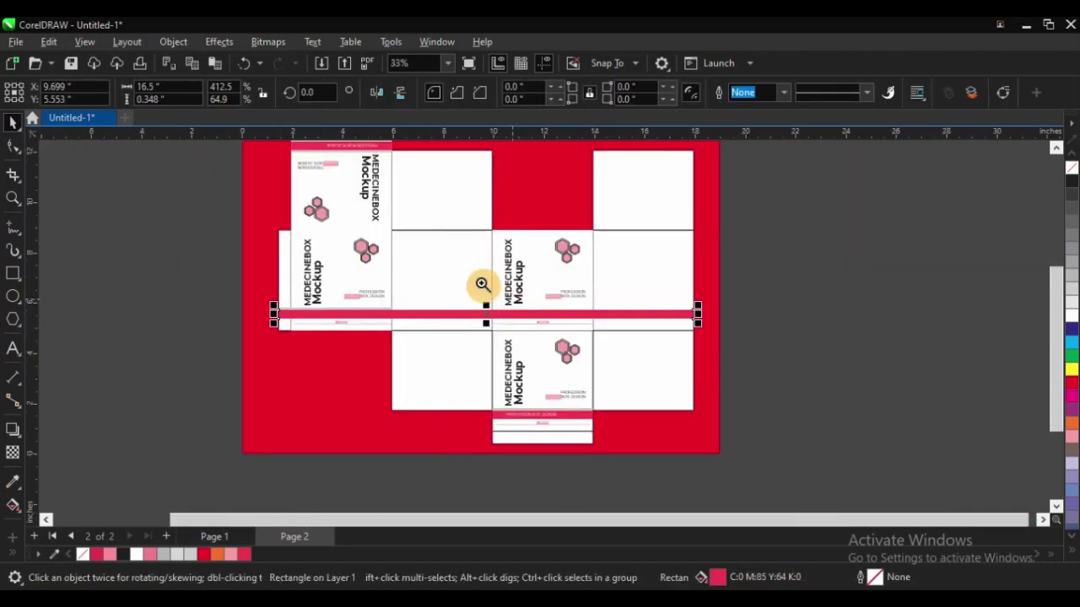
scroll(699, 343, "up", 2)
left_click_drag(126, 221, 595, 479)
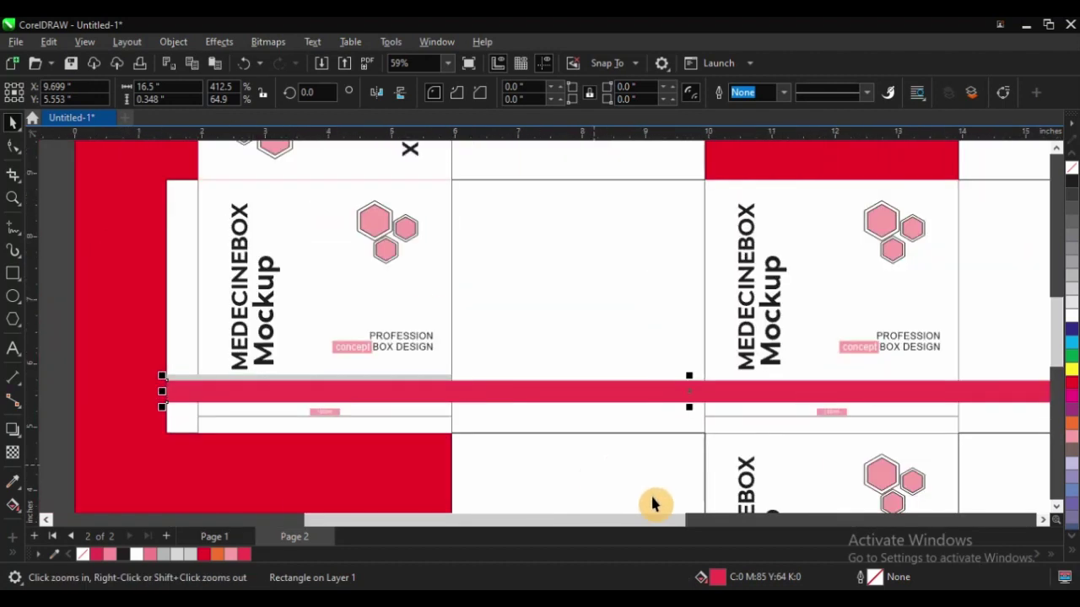
left_click(374, 223)
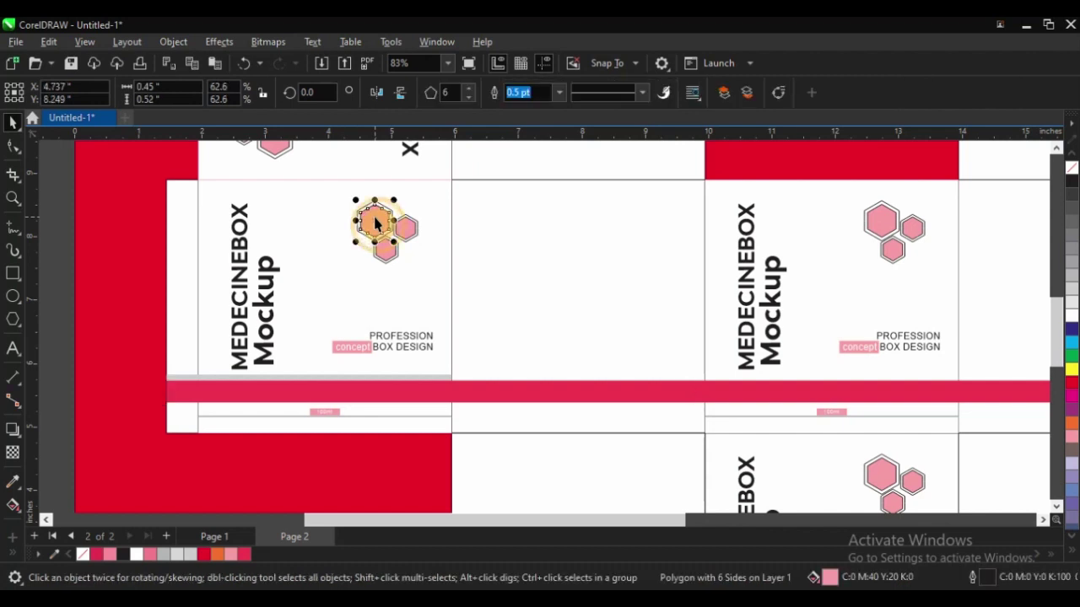
left_click(1072, 400)
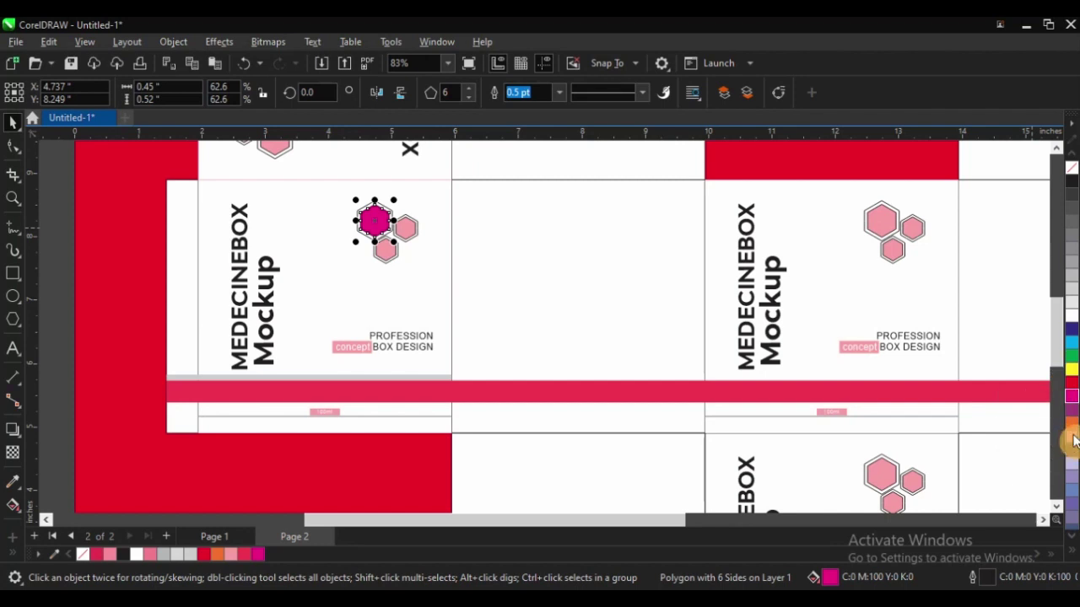
left_click(1071, 424)
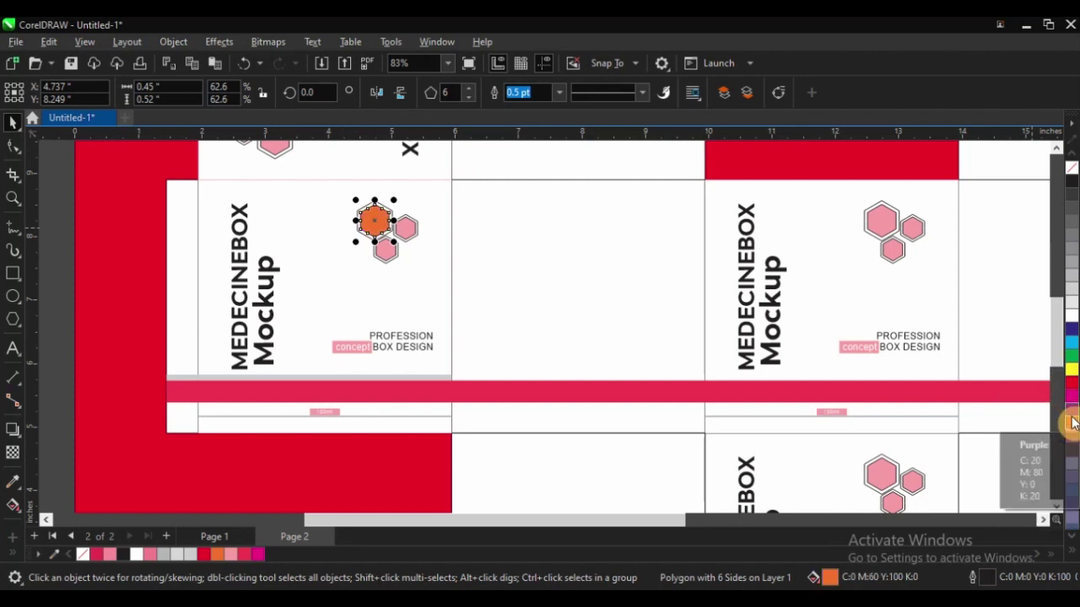
left_click(359, 386)
key("ctrl+r")
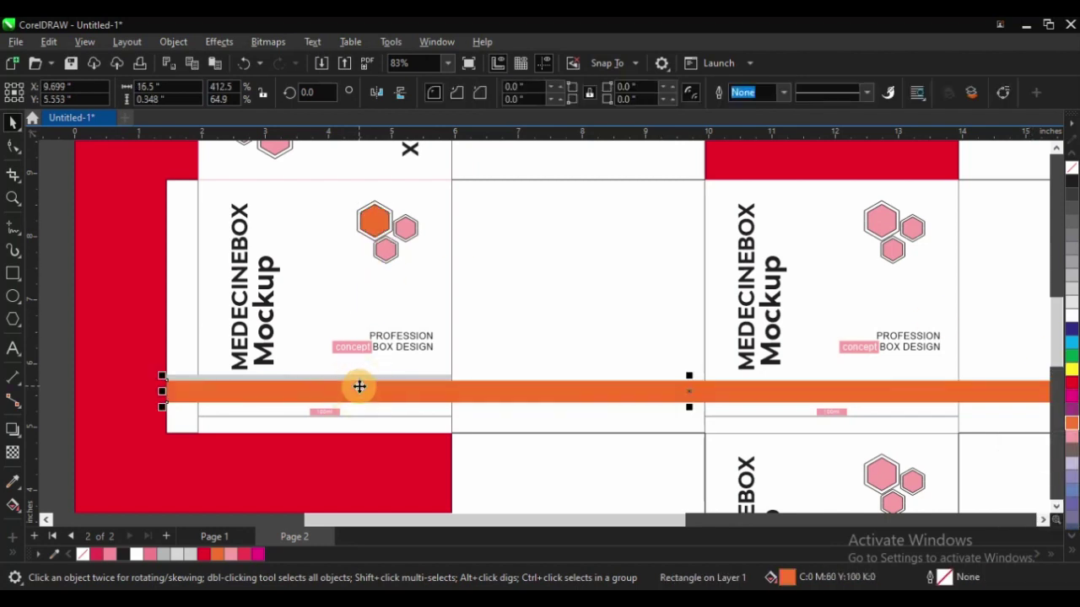
- Try to repeat the orange fill on the second front panel's whole hexagon group
left_click(878, 220, "ctrl")
key("ctrl+r")
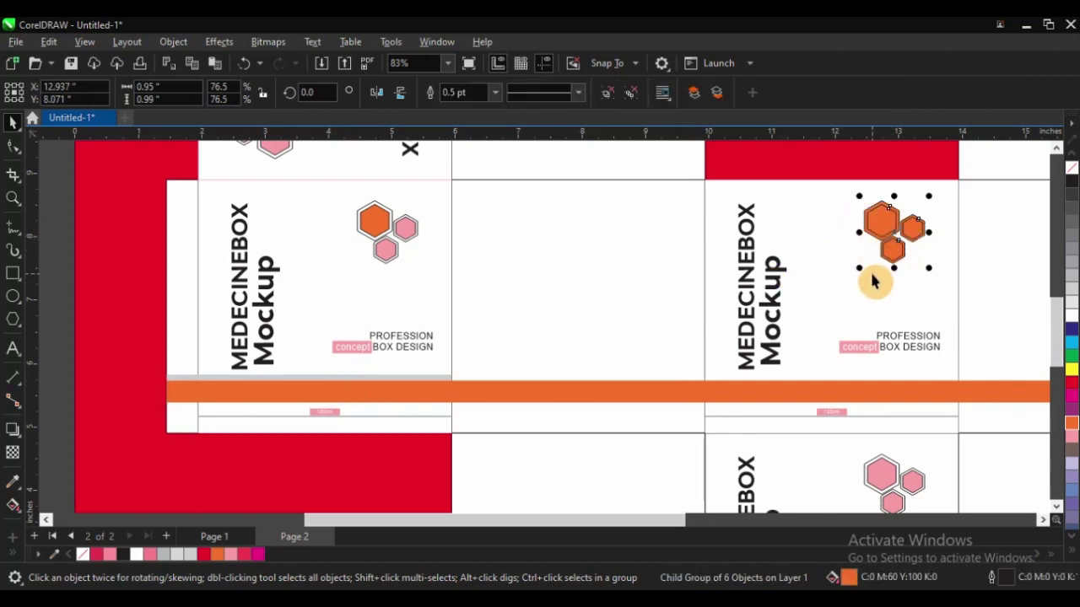
key("ctrl+z")
- Fill the background rectangle of the first front panel's "concept" label with the same orange (C0 M60 Y100 K0)
scroll(495, 259, "down", 1)
key("F2")
left_click_drag(343, 244, 606, 375)
key("F10")
left_click(371, 310)
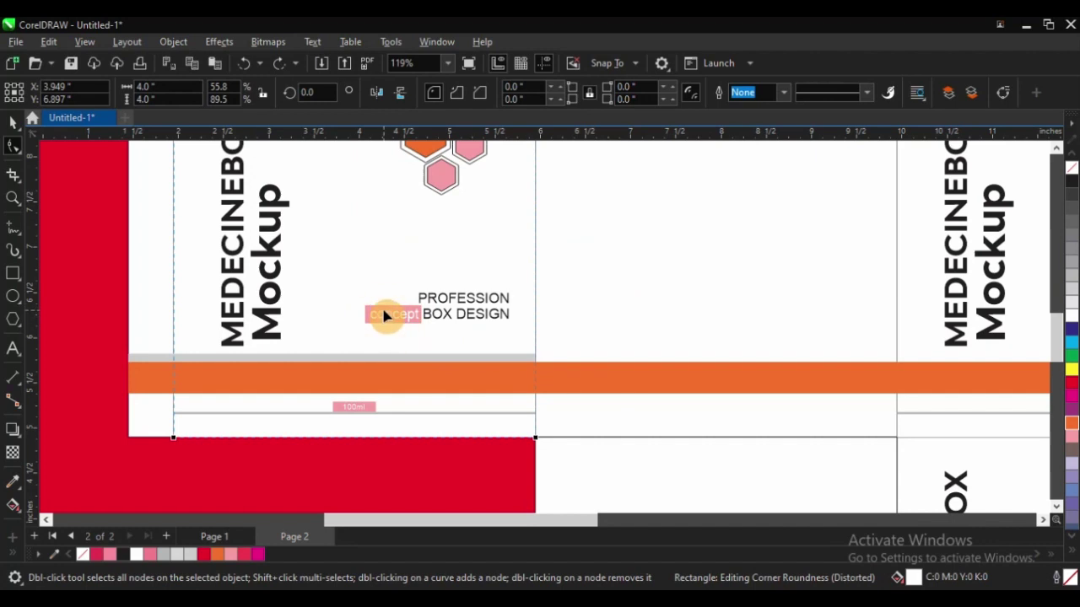
left_click(384, 311)
key("ctrl+r")
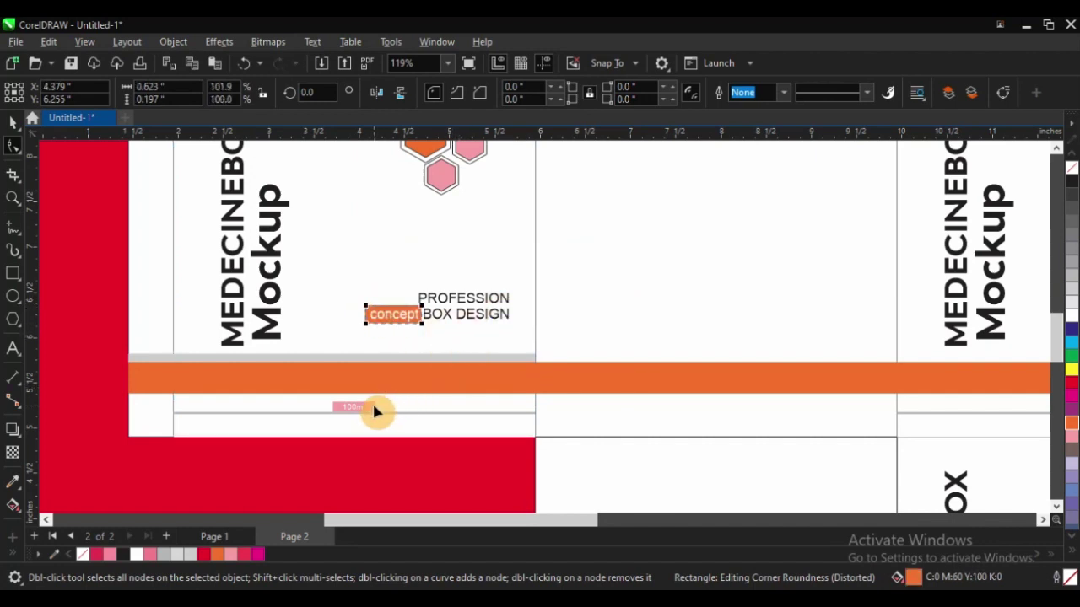